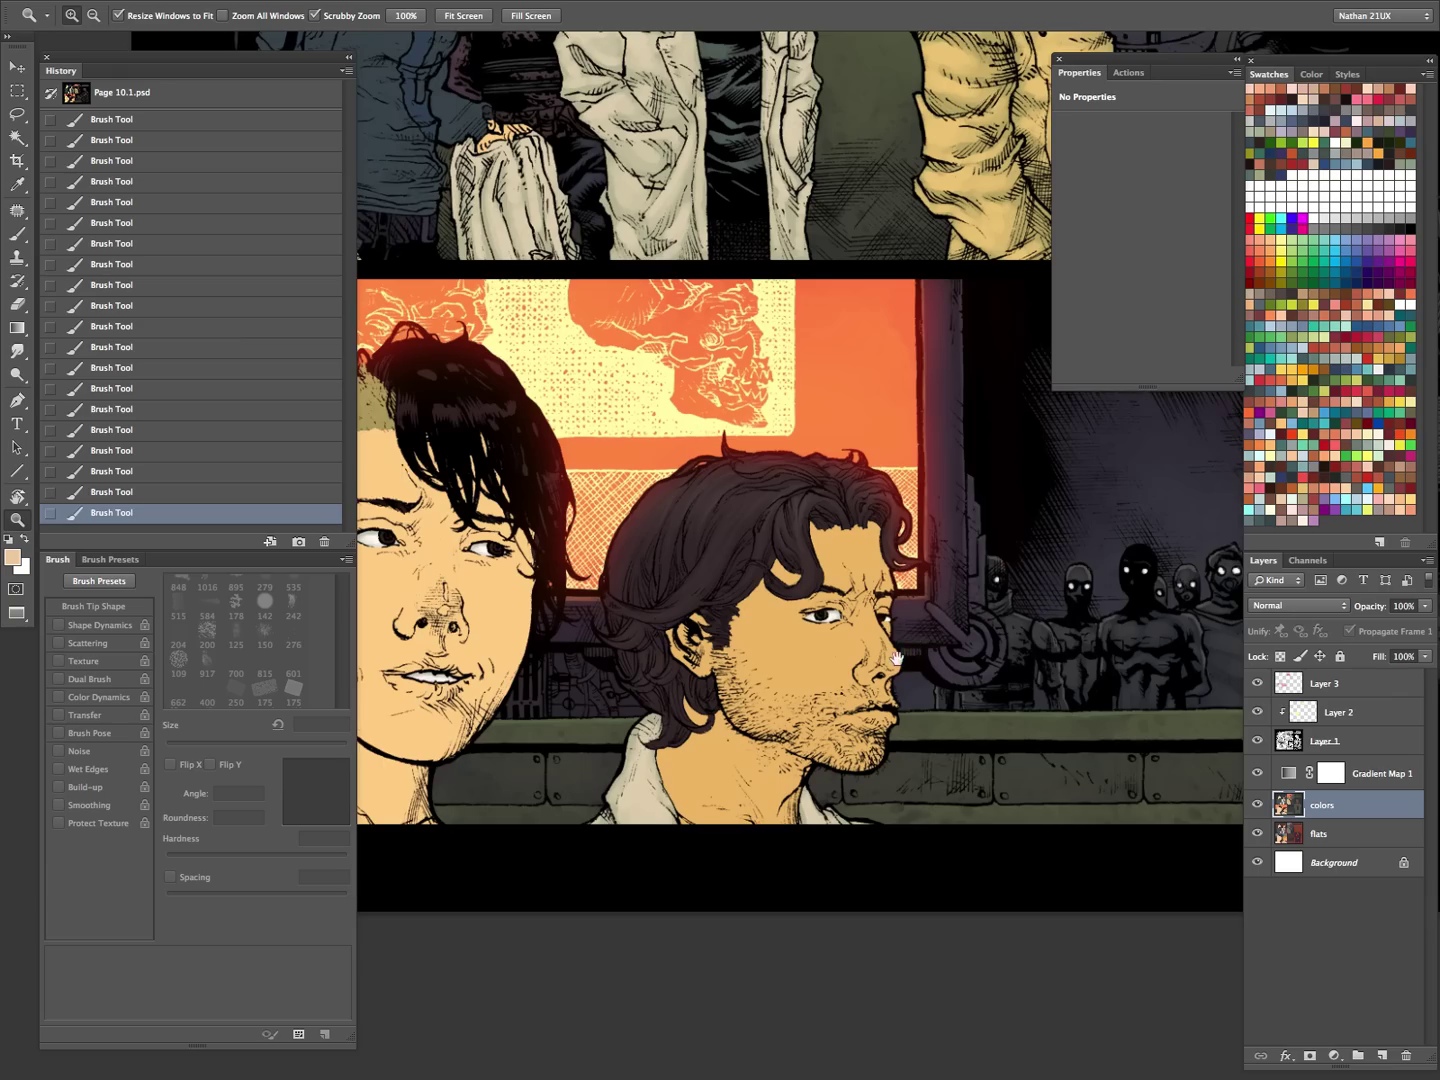
# - Hide the Gradient Map 1 layer and sample the light and shadow skin tones from the coat-wearing man in the upper panel
pyautogui.click(1257, 775)
pyautogui.moveTo(645, 265); pyautogui.dragTo(780, 275)
pyautogui.press('i')
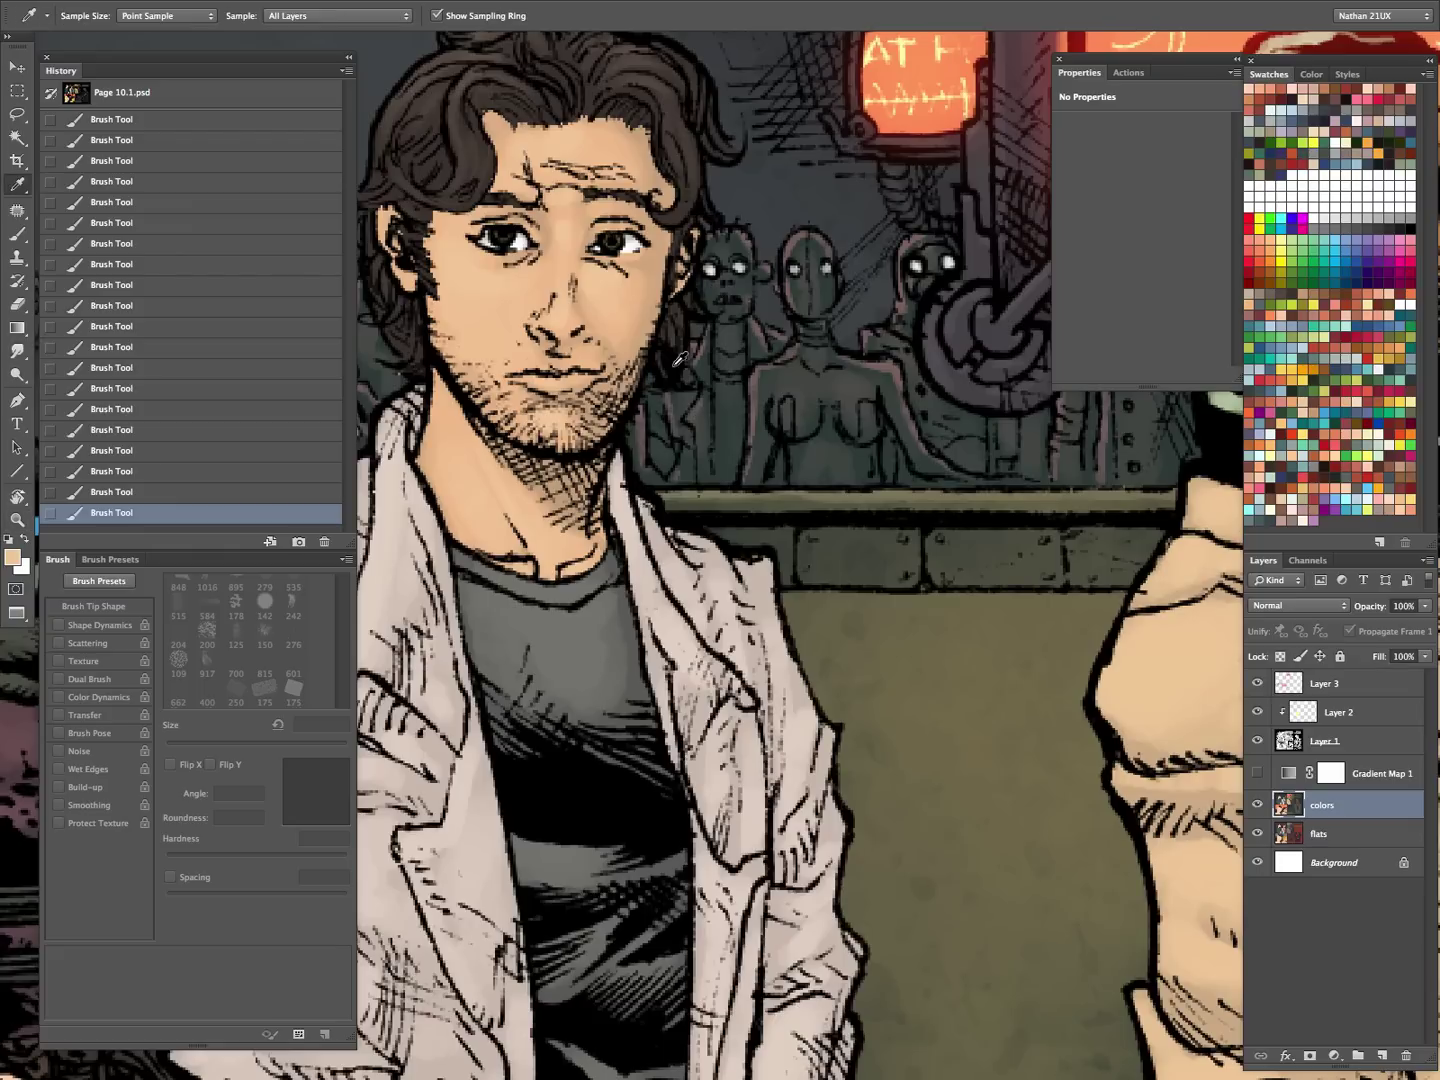
pyautogui.click(663, 244)
pyautogui.click(510, 340)
# - Paint the shadow skin tone on the dark-haired man's brow, eye, nose and jaw in the lower panel, with Gradient Map 1 shown again
pyautogui.moveTo(750, 892); pyautogui.dragTo(746, 469)
pyautogui.moveTo(730, 698); pyautogui.dragTo(691, 419)
pyautogui.moveTo(866, 900); pyautogui.dragTo(824, 472)
pyautogui.moveTo(942, 577); pyautogui.dragTo(895, 581)
pyautogui.press('Tab')
pyautogui.keyDown('alt'); pyautogui.click(818, 737); pyautogui.keyUp('alt')
pyautogui.keyDown('alt'); pyautogui.click(818, 737); pyautogui.keyUp('alt')
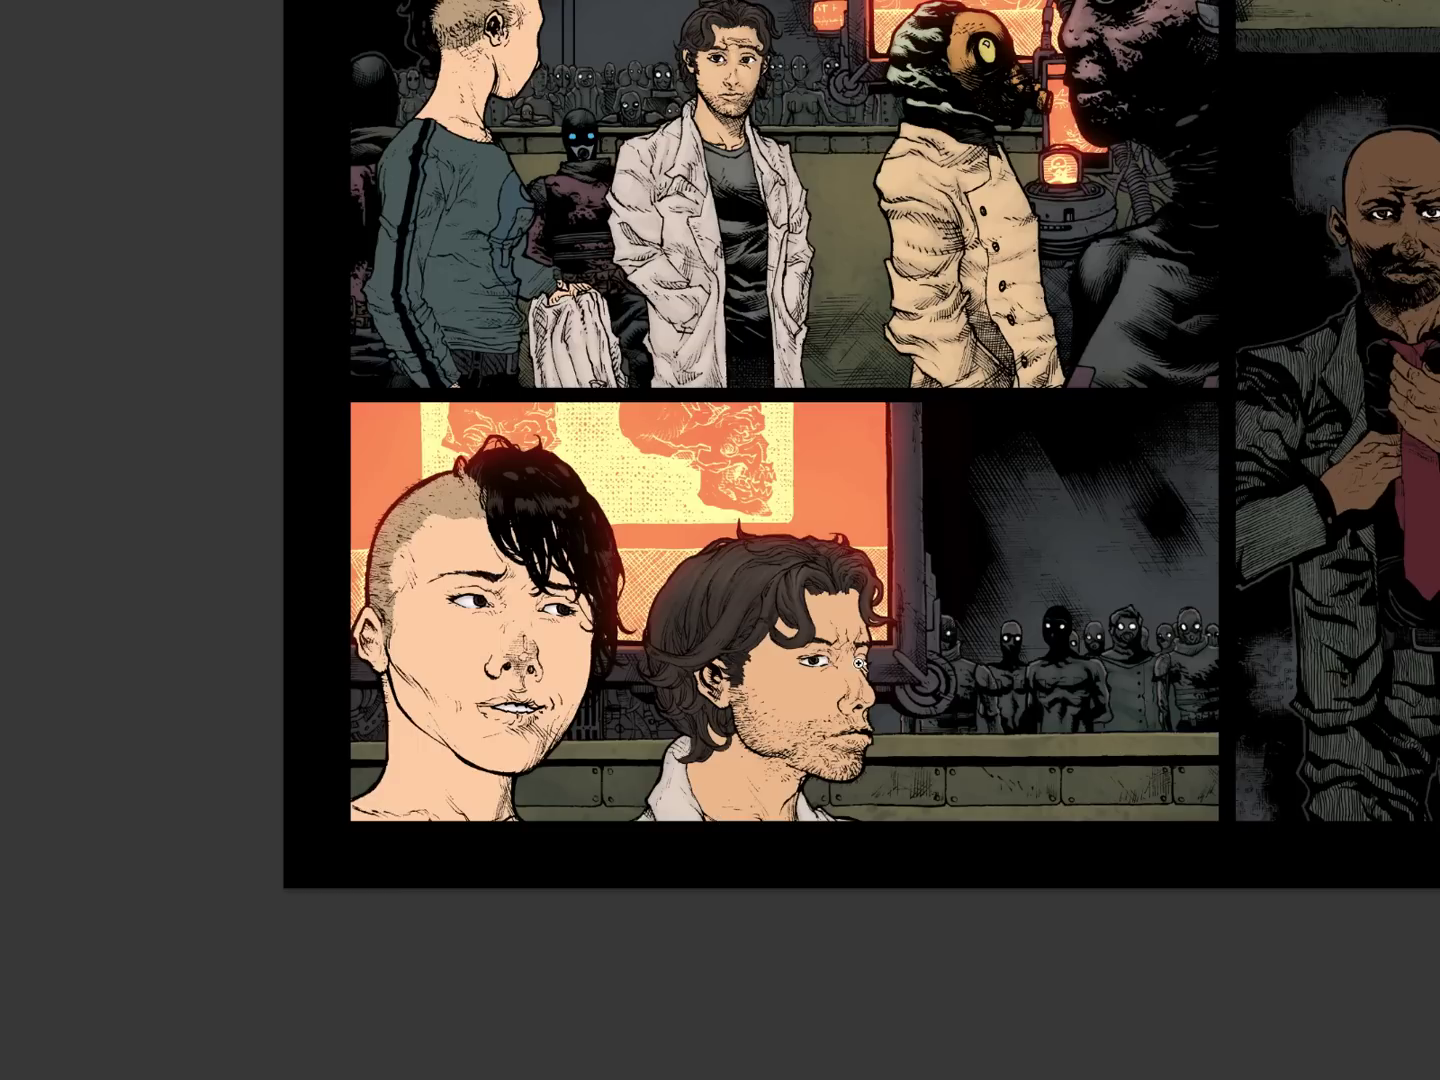
pyautogui.moveTo(833, 636); pyautogui.dragTo(891, 704)
pyautogui.scroll(-1, 884, 716)
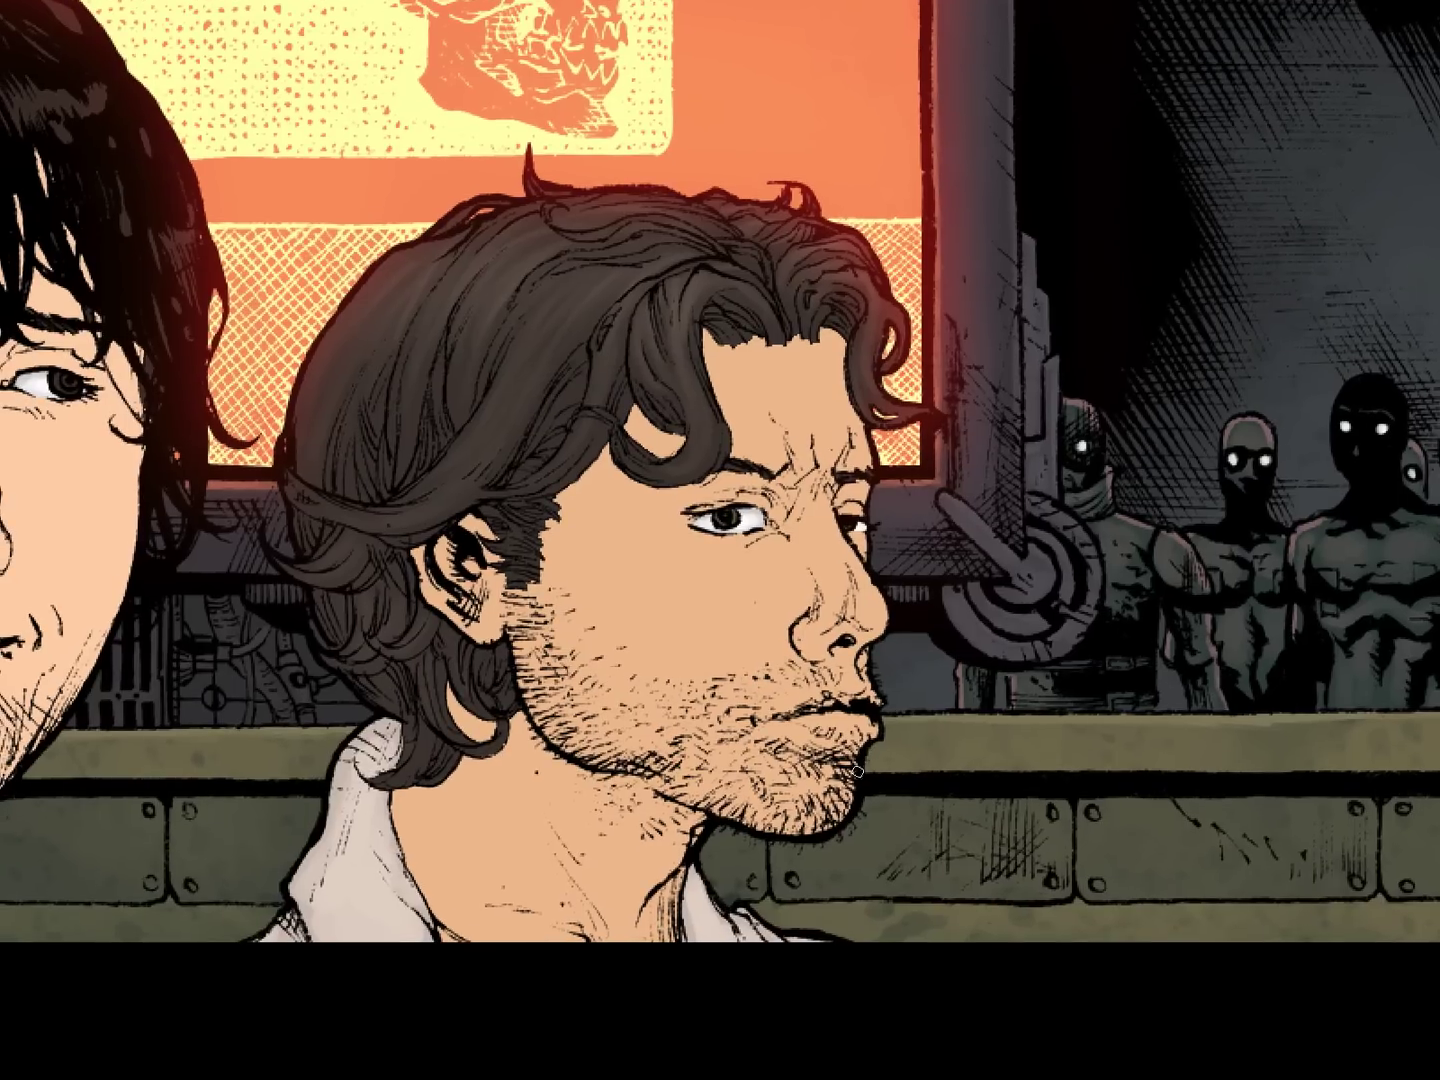
pyautogui.press('Tab')
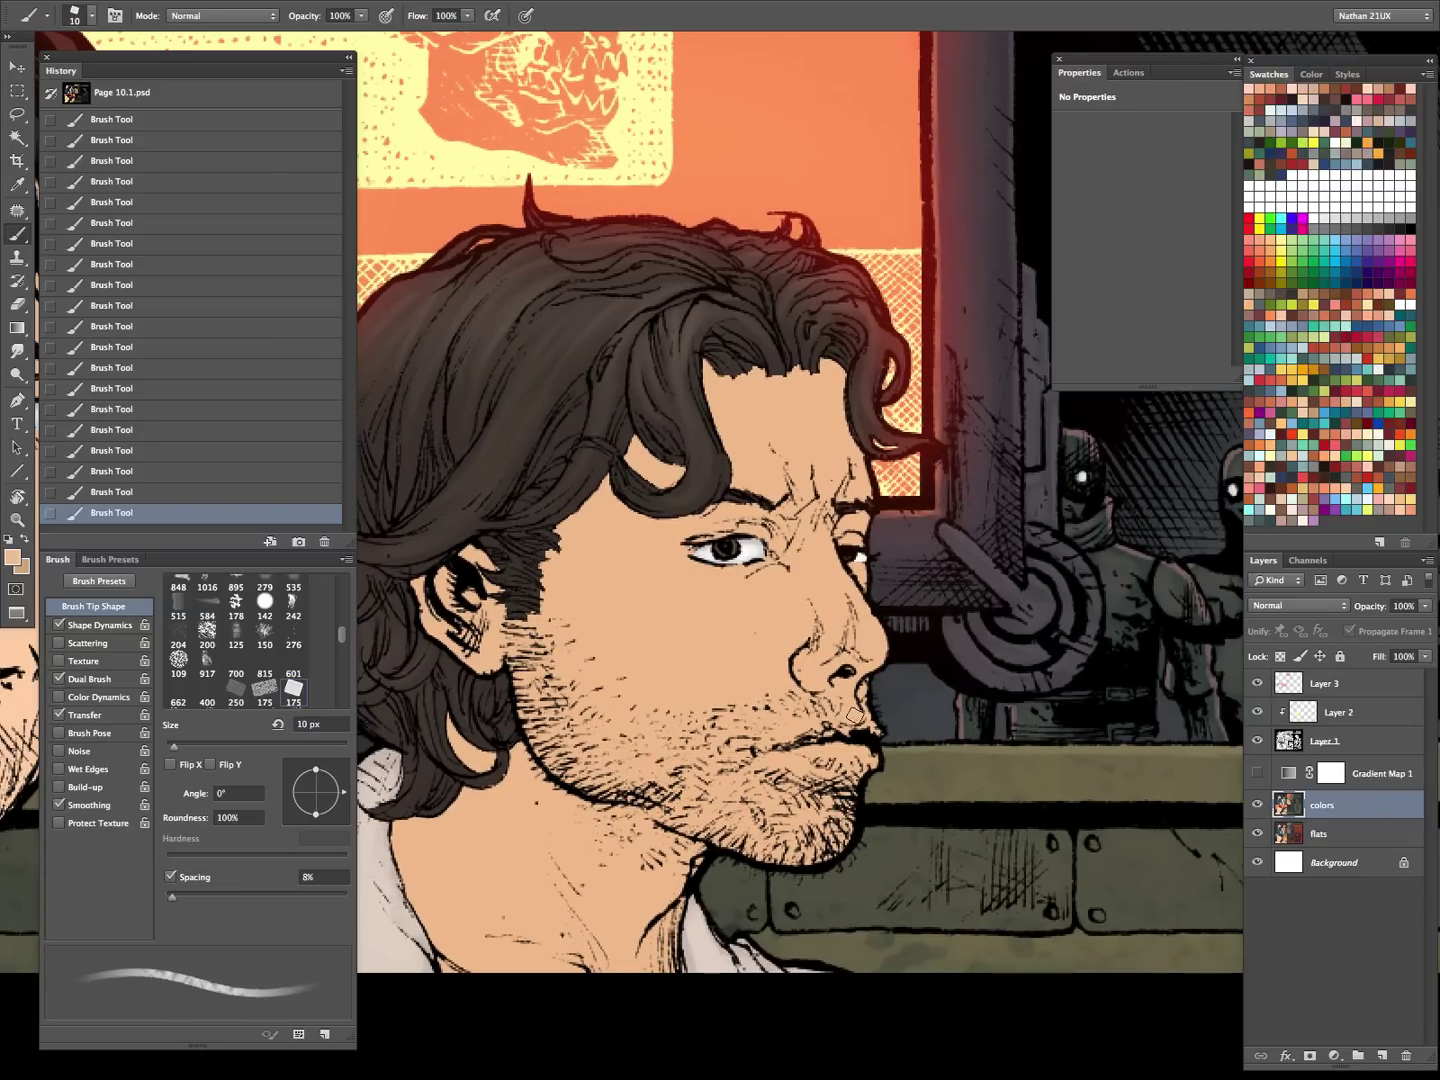
pyautogui.press('x')
pyautogui.moveTo(855, 531)
pyautogui.mouseDown()
pyautogui.moveTo(861, 460)
pyautogui.moveTo(833, 515)
pyautogui.moveTo(787, 515)
pyautogui.moveTo(798, 532)
pyautogui.moveTo(779, 555)
pyautogui.moveTo(768, 525)
pyautogui.moveTo(738, 538)
pyautogui.moveTo(701, 518)
pyautogui.moveTo(673, 537)
pyautogui.mouseUp()
pyautogui.click(1257, 777)
pyautogui.moveTo(781, 548)
pyautogui.mouseDown()
pyautogui.moveTo(757, 581)
pyautogui.moveTo(770, 576)
pyautogui.moveTo(728, 592)
pyautogui.mouseUp()
pyautogui.moveTo(846, 632)
pyautogui.mouseDown()
pyautogui.moveTo(829, 603)
pyautogui.moveTo(838, 631)
pyautogui.moveTo(877, 644)
pyautogui.moveTo(865, 671)
pyautogui.moveTo(817, 686)
pyautogui.moveTo(835, 680)
pyautogui.moveTo(850, 705)
pyautogui.moveTo(871, 686)
pyautogui.moveTo(836, 708)
pyautogui.moveTo(881, 730)
pyautogui.moveTo(856, 733)
pyautogui.moveTo(842, 780)
pyautogui.moveTo(801, 772)
pyautogui.moveTo(852, 792)
pyautogui.moveTo(832, 839)
pyautogui.moveTo(724, 839)
pyautogui.mouseUp()
pyautogui.moveTo(869, 518)
pyautogui.mouseDown()
pyautogui.moveTo(858, 464)
pyautogui.moveTo(829, 486)
pyautogui.moveTo(710, 455)
pyautogui.moveTo(771, 349)
pyautogui.mouseUp()
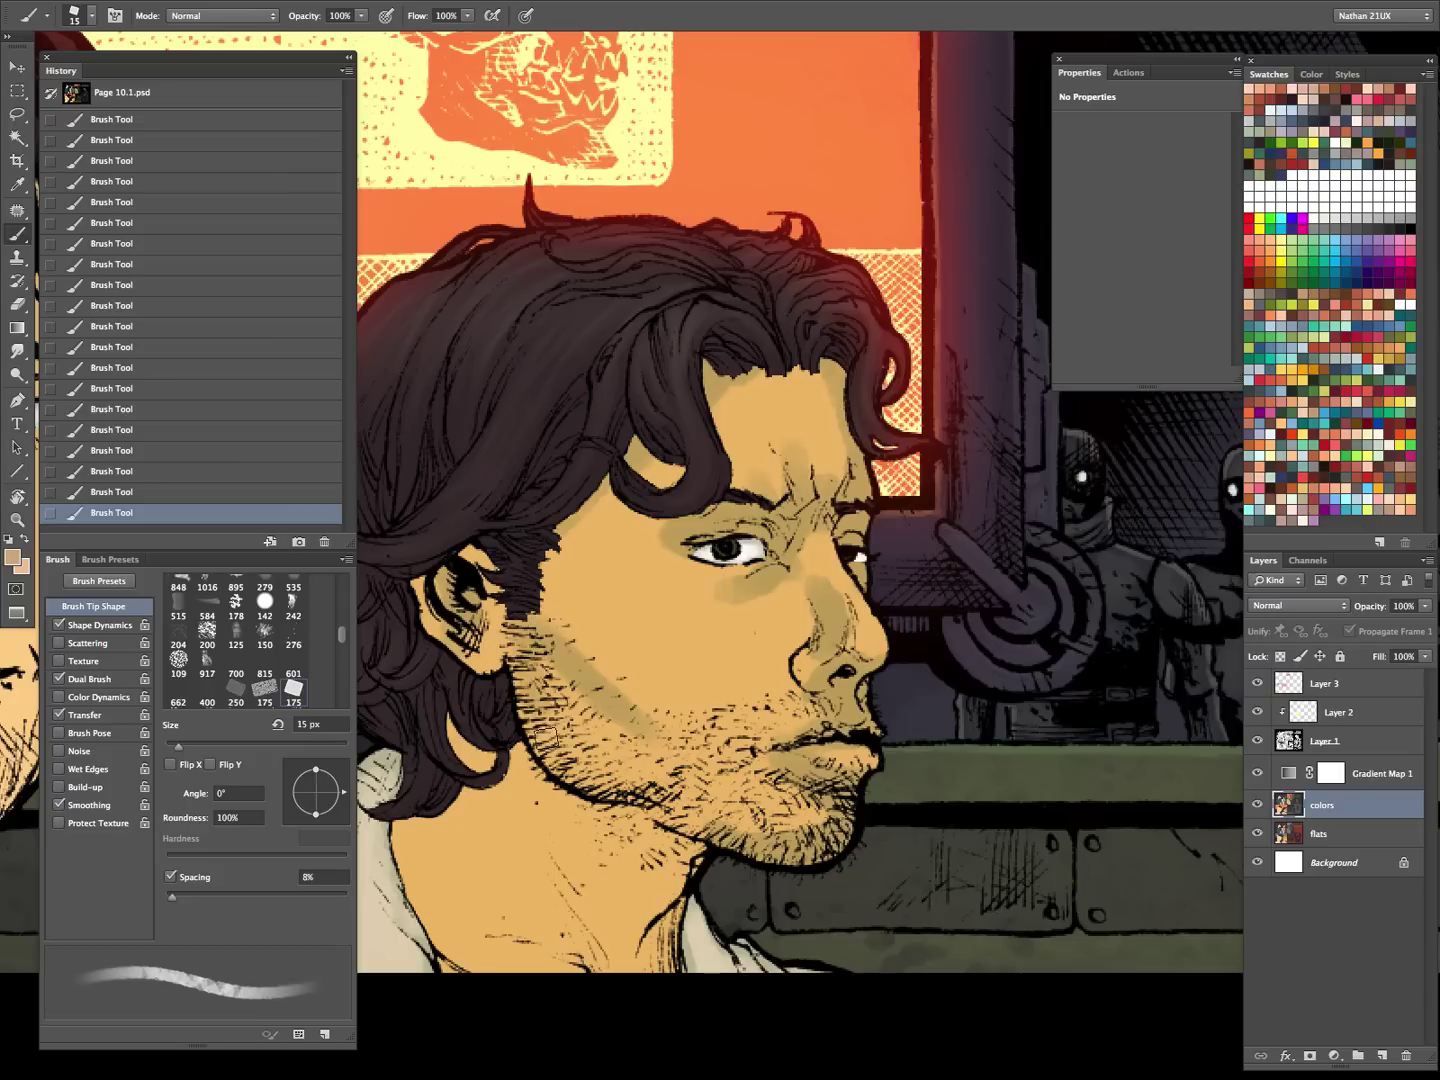
# - Enlarge the brush to 25 px and shade the man's stubbled jaw and neck with the shadow skin tone
pyautogui.press(']')
pyautogui.moveTo(568, 706)
pyautogui.mouseDown()
pyautogui.moveTo(580, 737)
pyautogui.moveTo(663, 804)
pyautogui.moveTo(746, 823)
pyautogui.moveTo(798, 869)
pyautogui.moveTo(742, 778)
pyautogui.mouseUp()
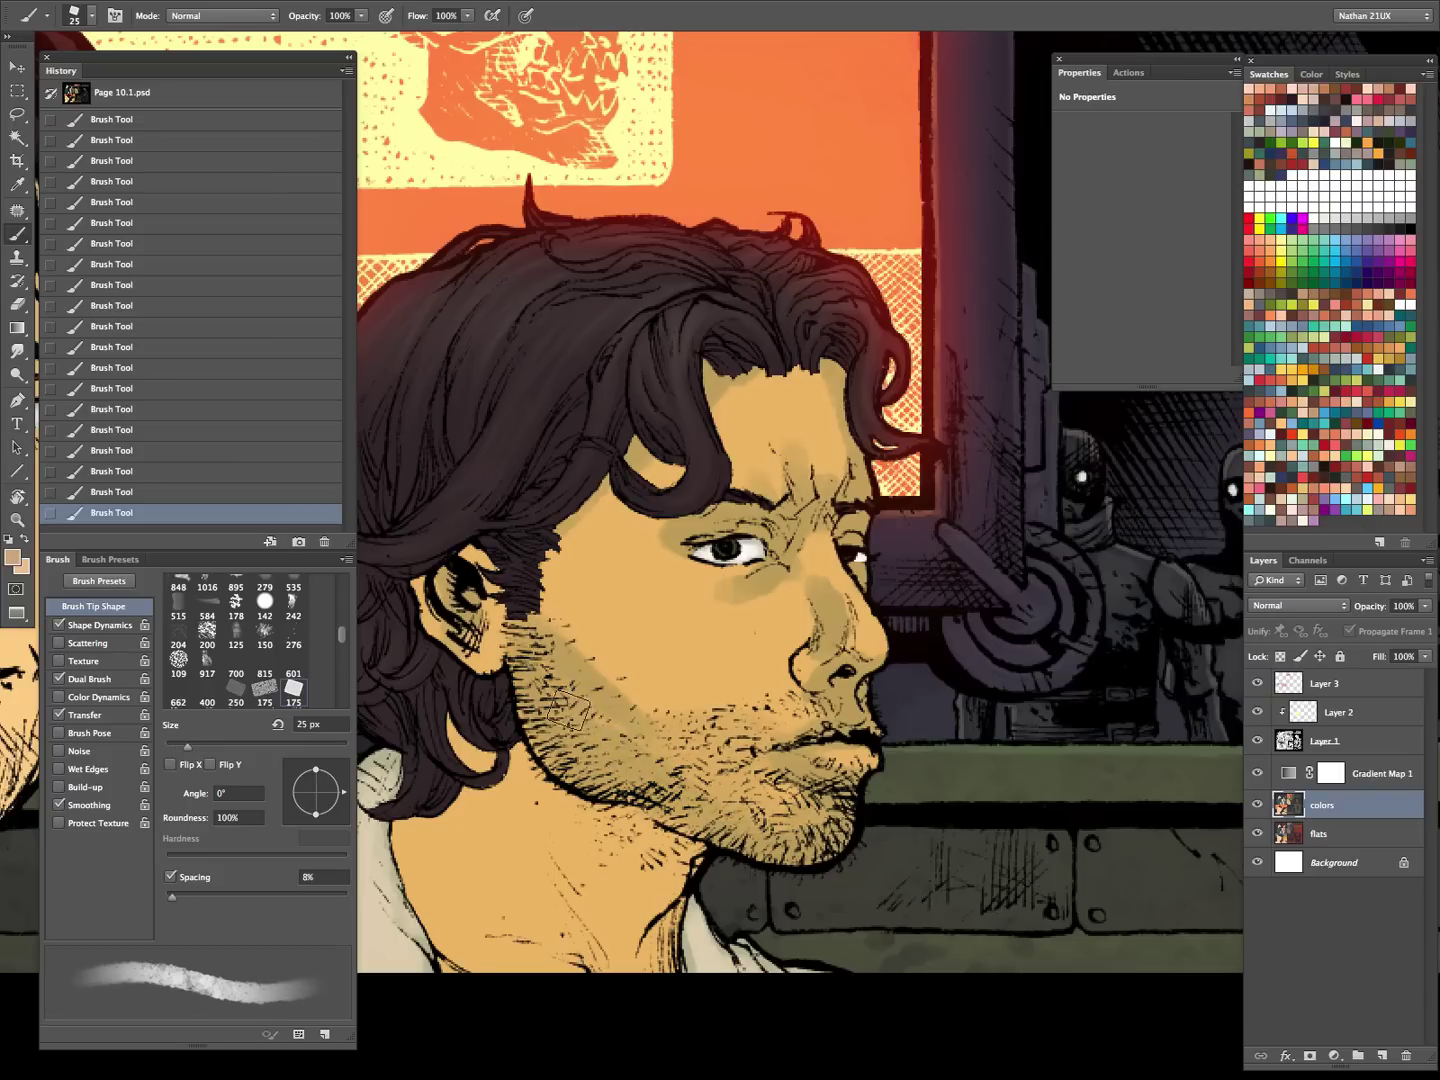
pyautogui.moveTo(977, 685); pyautogui.dragTo(1067, 451)
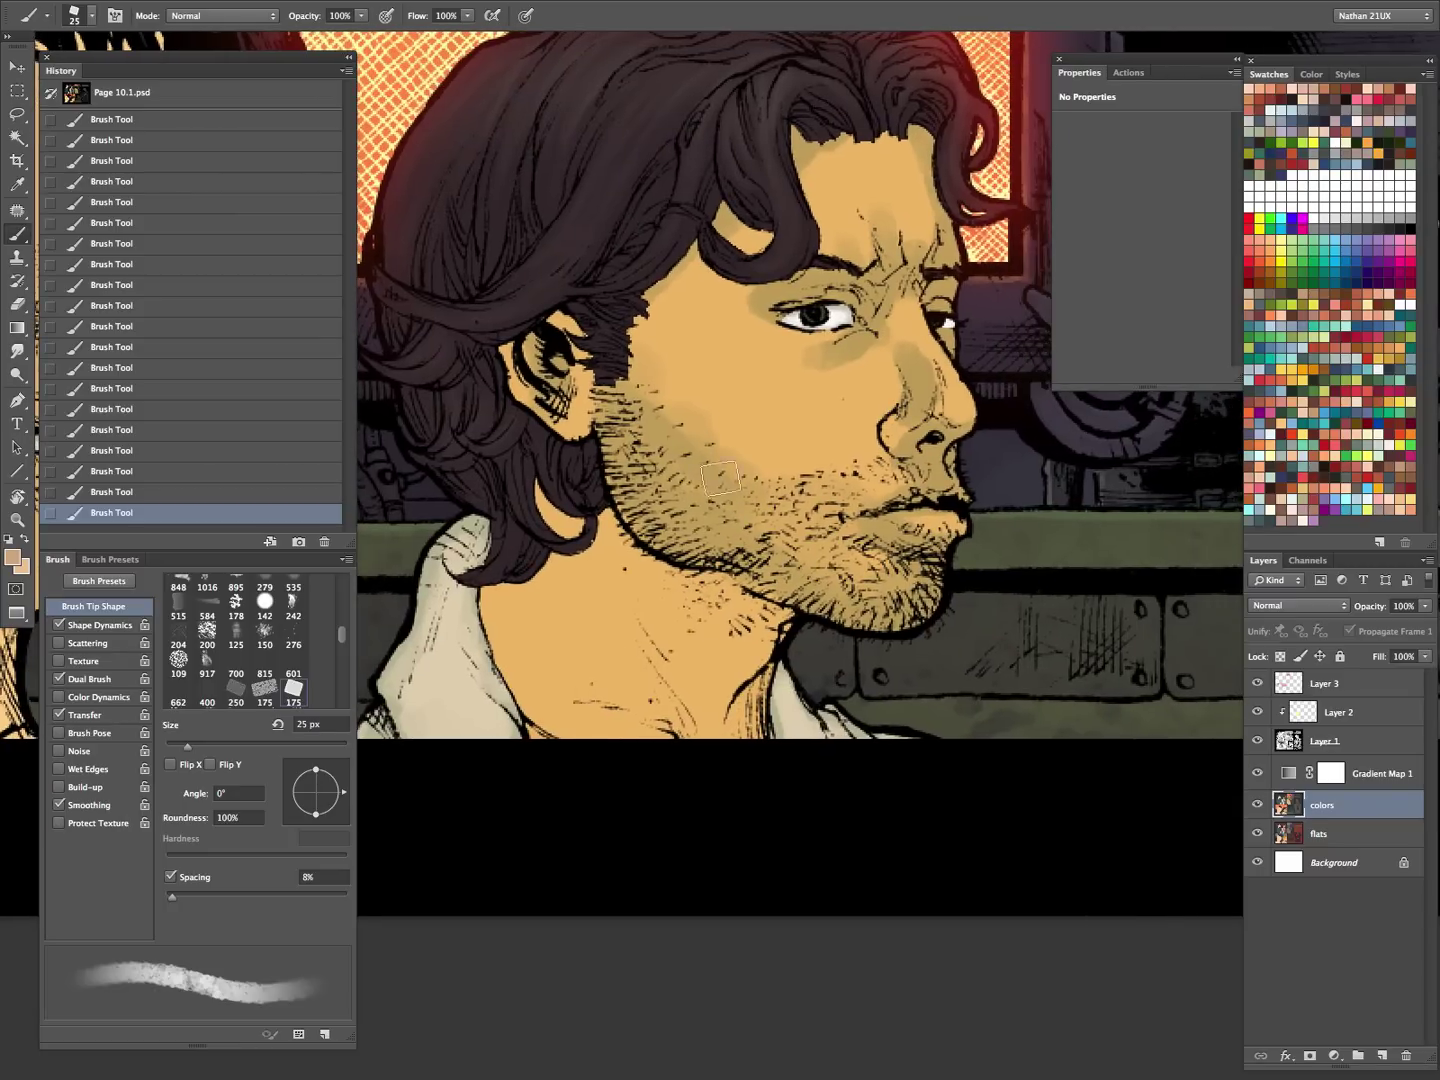
pyautogui.moveTo(701, 589)
pyautogui.mouseDown()
pyautogui.moveTo(779, 611)
pyautogui.moveTo(708, 630)
pyautogui.moveTo(735, 693)
pyautogui.moveTo(766, 710)
pyautogui.moveTo(703, 779)
pyautogui.moveTo(611, 621)
pyautogui.mouseUp()
pyautogui.moveTo(625, 695)
pyautogui.mouseDown()
pyautogui.moveTo(664, 714)
pyautogui.moveTo(487, 631)
pyautogui.moveTo(516, 716)
pyautogui.moveTo(483, 578)
pyautogui.mouseUp()
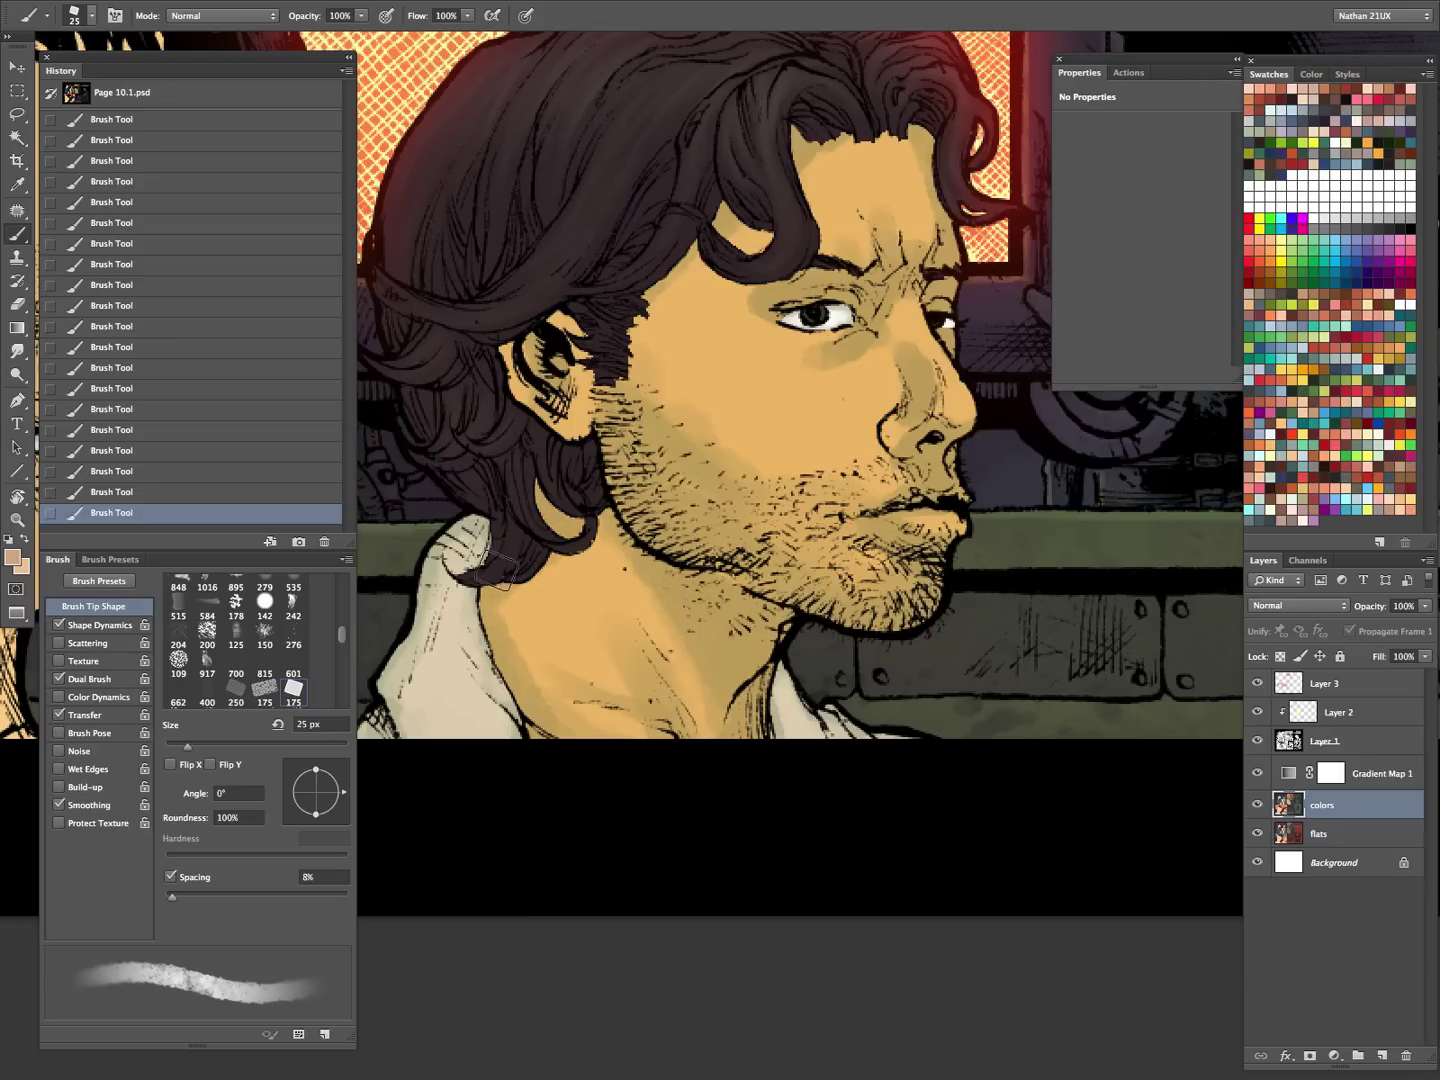
# - Check the colors without the line art, hide Gradient Map 1, and refine the forehead shading with a 9 px brush in the light skin tone
pyautogui.moveTo(860, 677); pyautogui.dragTo(810, 888)
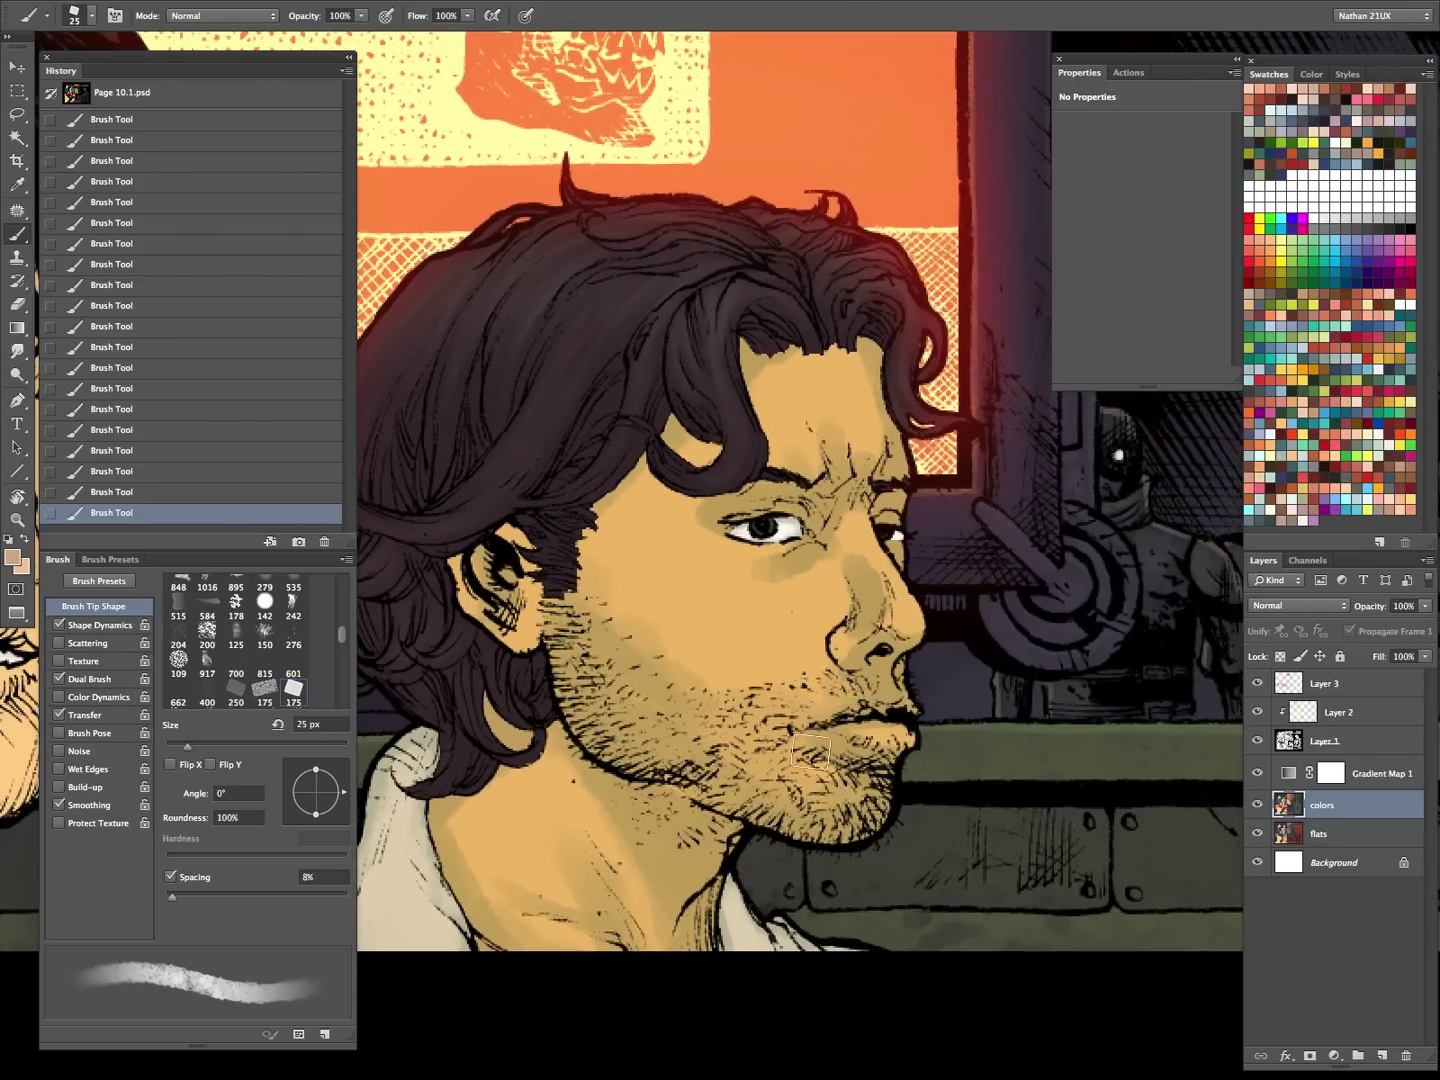
pyautogui.click(1259, 742)
pyautogui.click(1259, 741)
pyautogui.click(1256, 772)
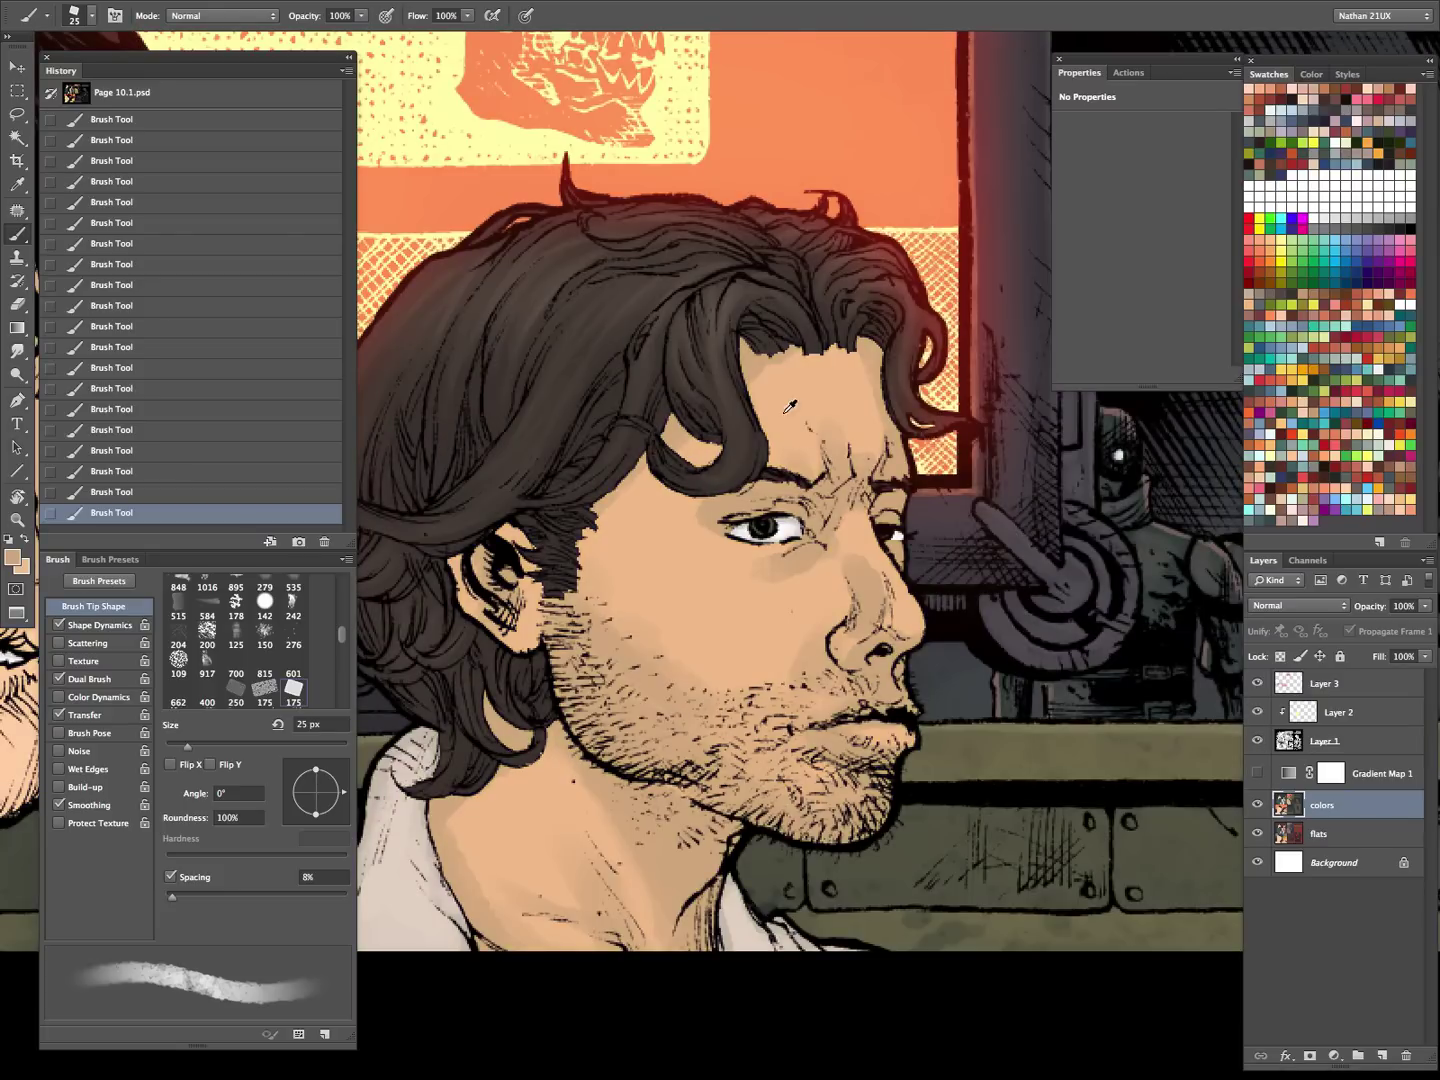
pyautogui.press('[')
pyautogui.press('[')
pyautogui.press('[')
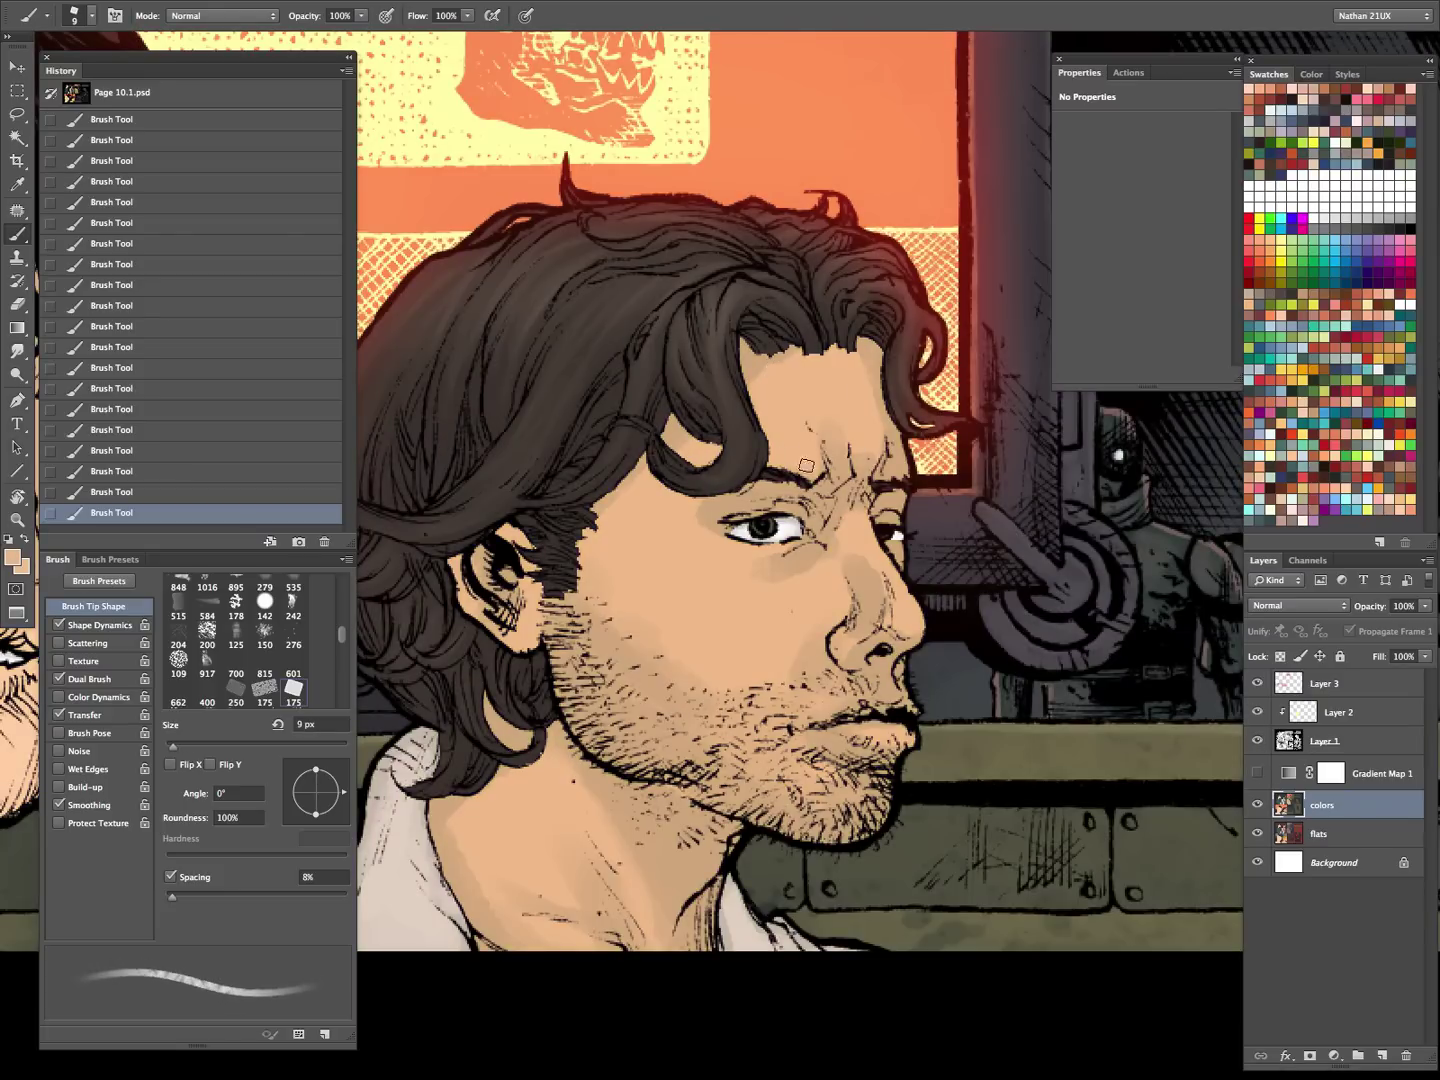
pyautogui.press('[')
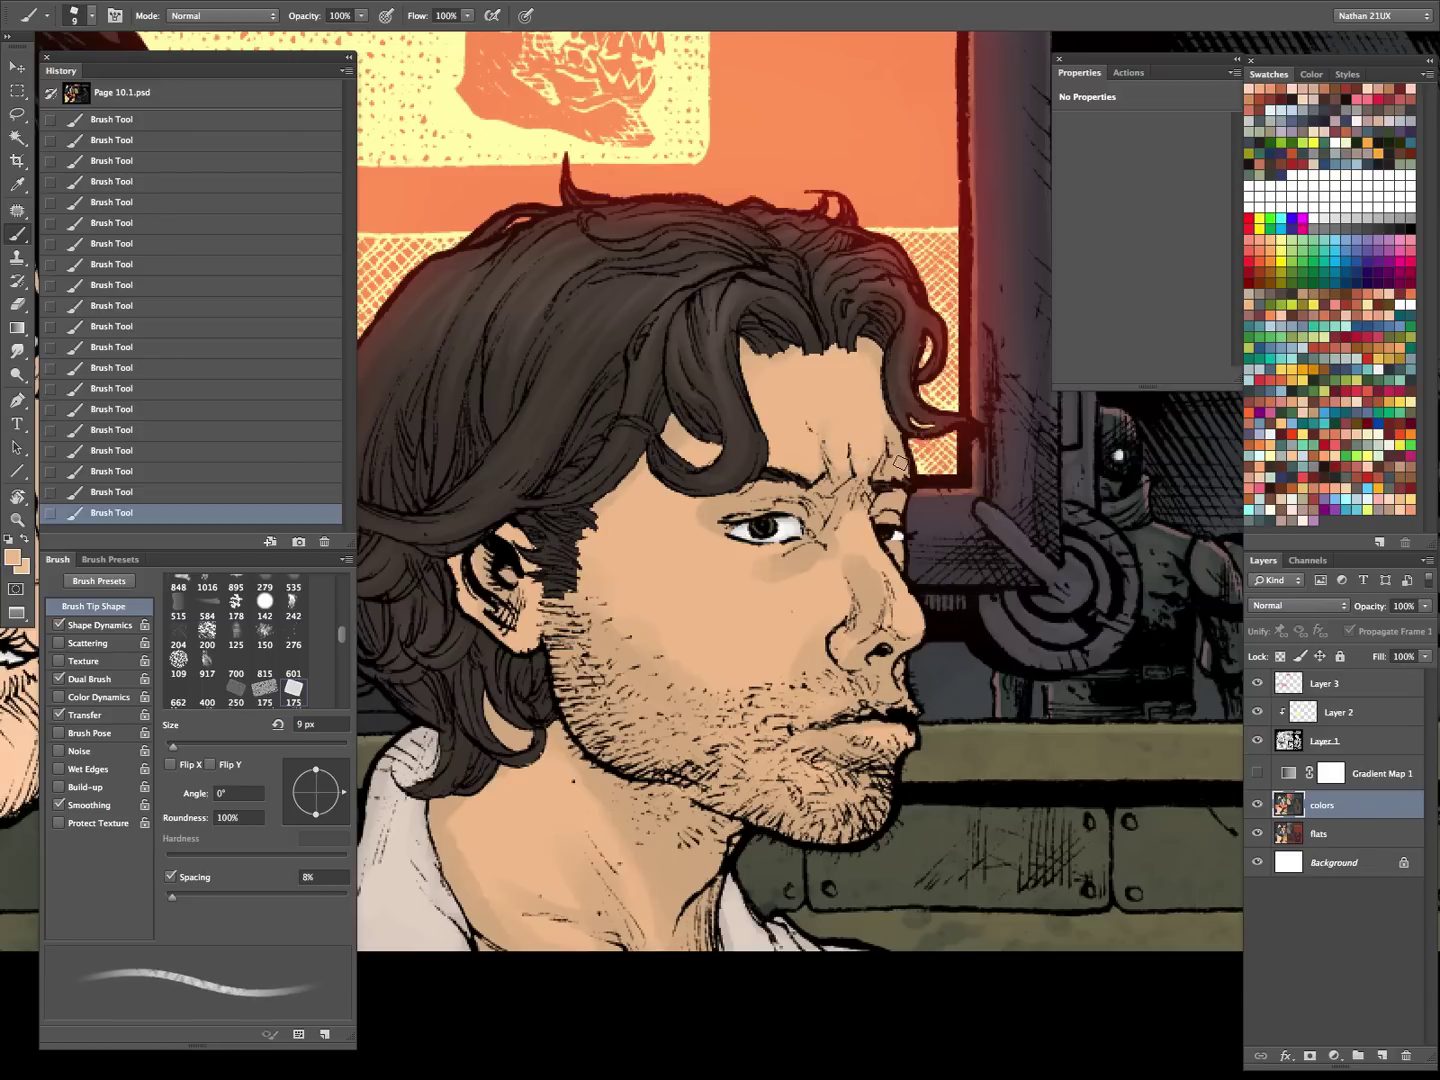
pyautogui.press('[')
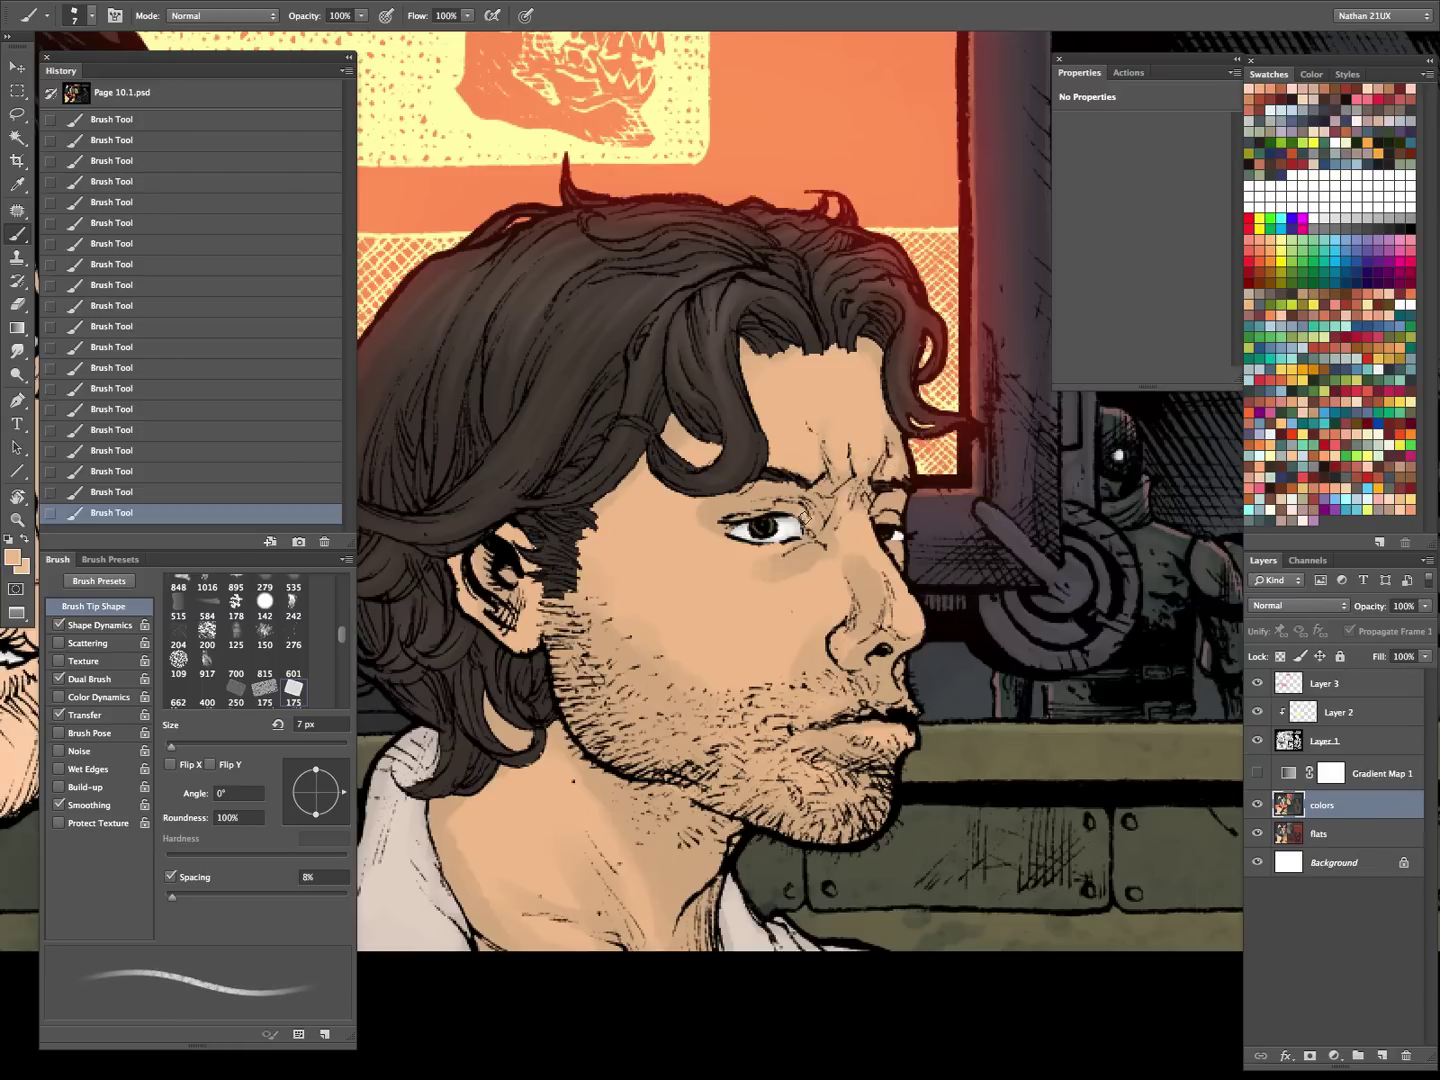
# - Refine the shading around the man's eyes, brow and nose in the light skin tone, using a brush of about 8 to 10 px
pyautogui.press(']')
pyautogui.press(']')
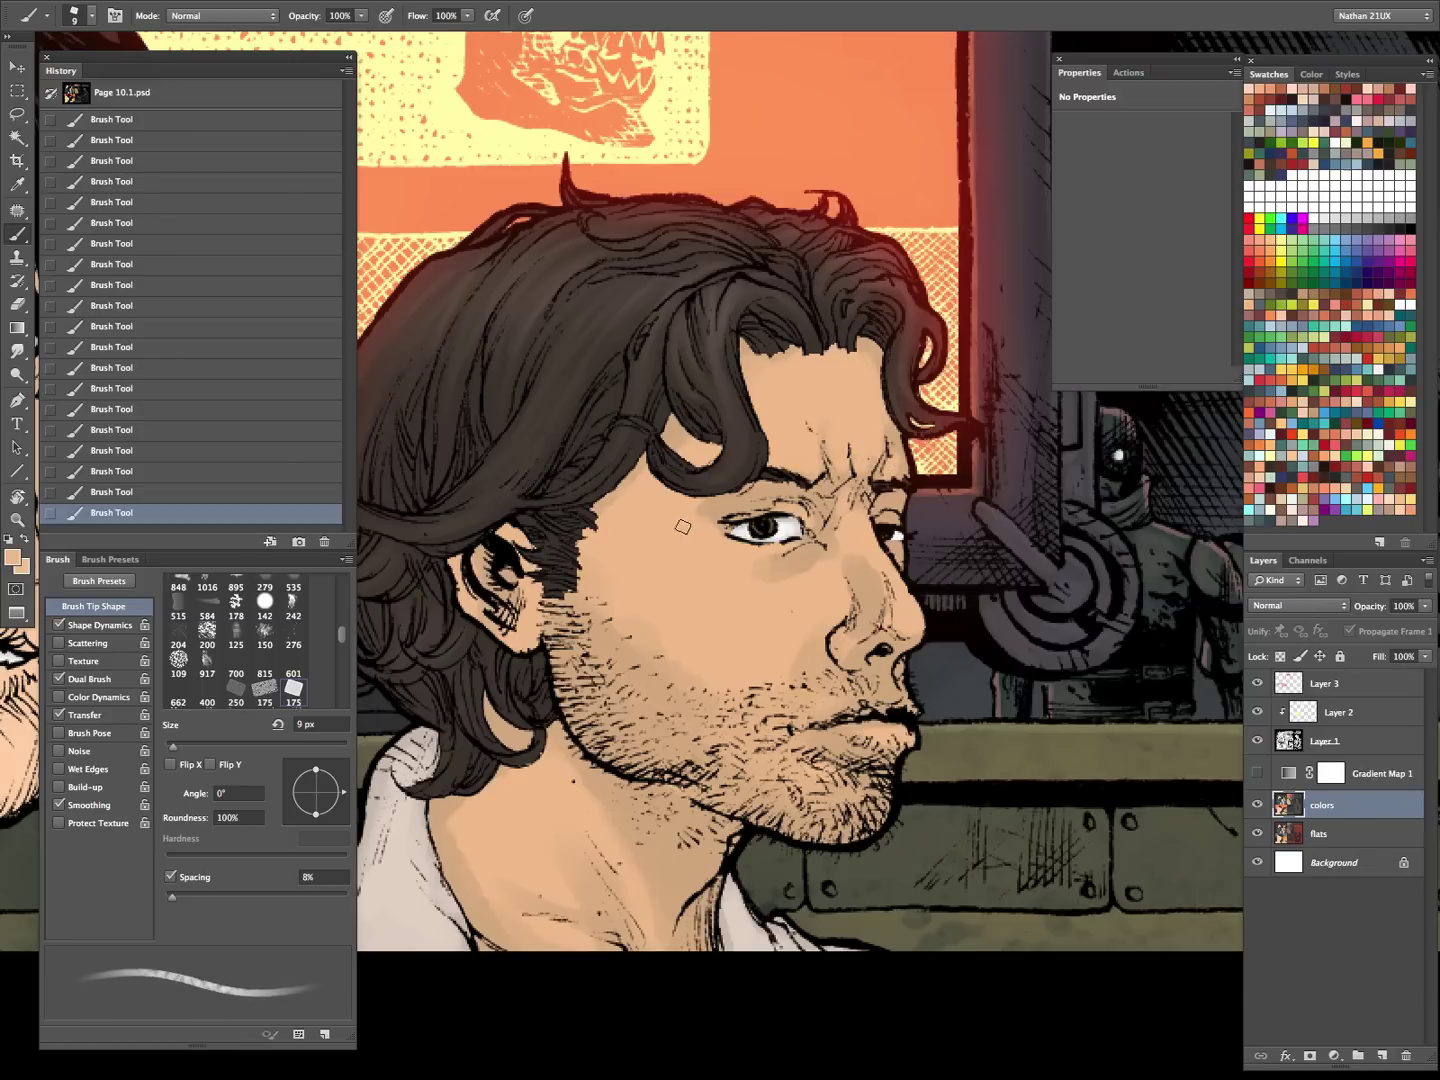
pyautogui.press('[')
pyautogui.press('[')
pyautogui.press(']')
pyautogui.press(']')
pyautogui.press(']')
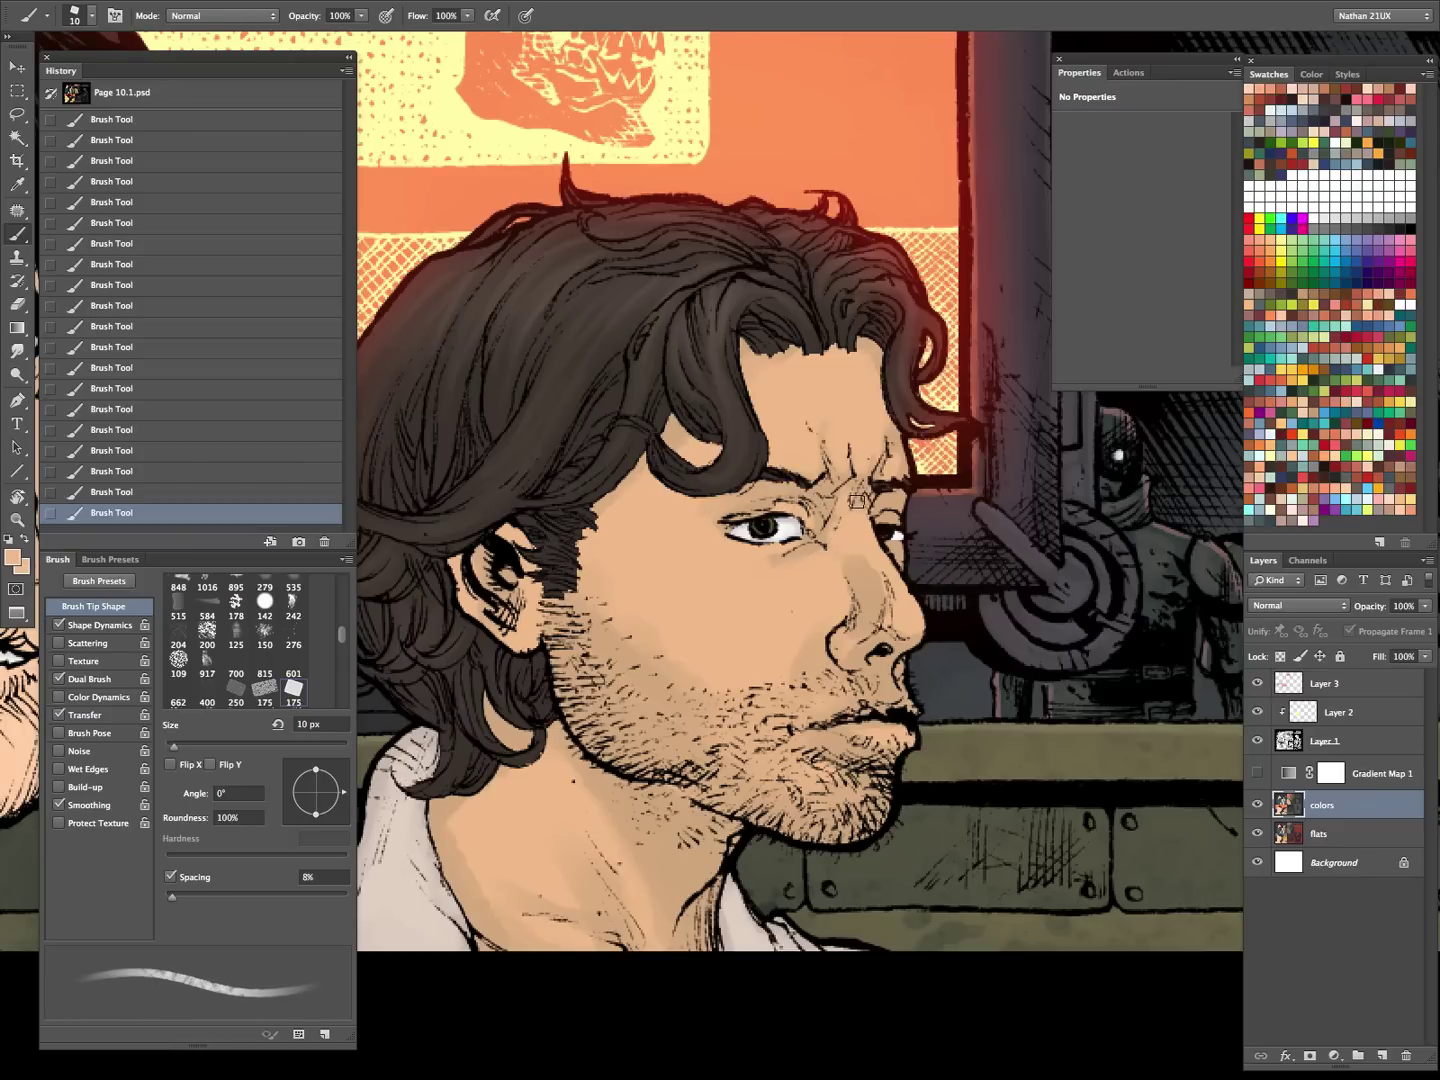
pyautogui.press('[')
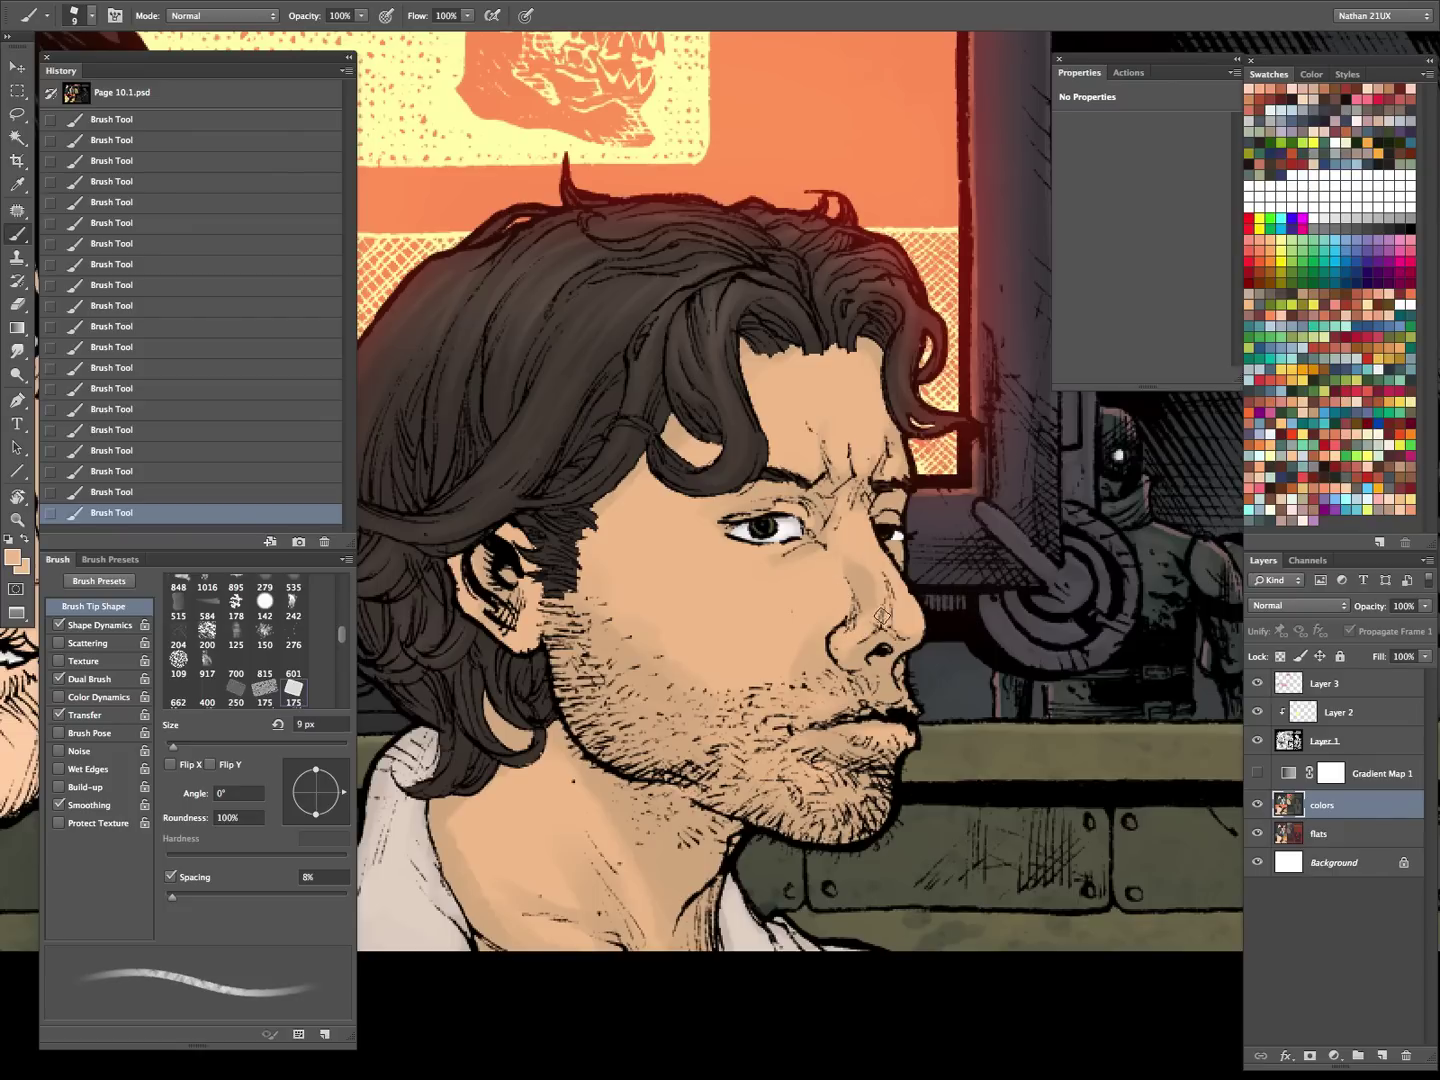
pyautogui.press(']')
pyautogui.press('[')
pyautogui.press('[')
# - Show Gradient Map 1 and touch up the under-eye and cheek shading in the light skin tone, varying the brush up to 15 px
pyautogui.click(1258, 772)
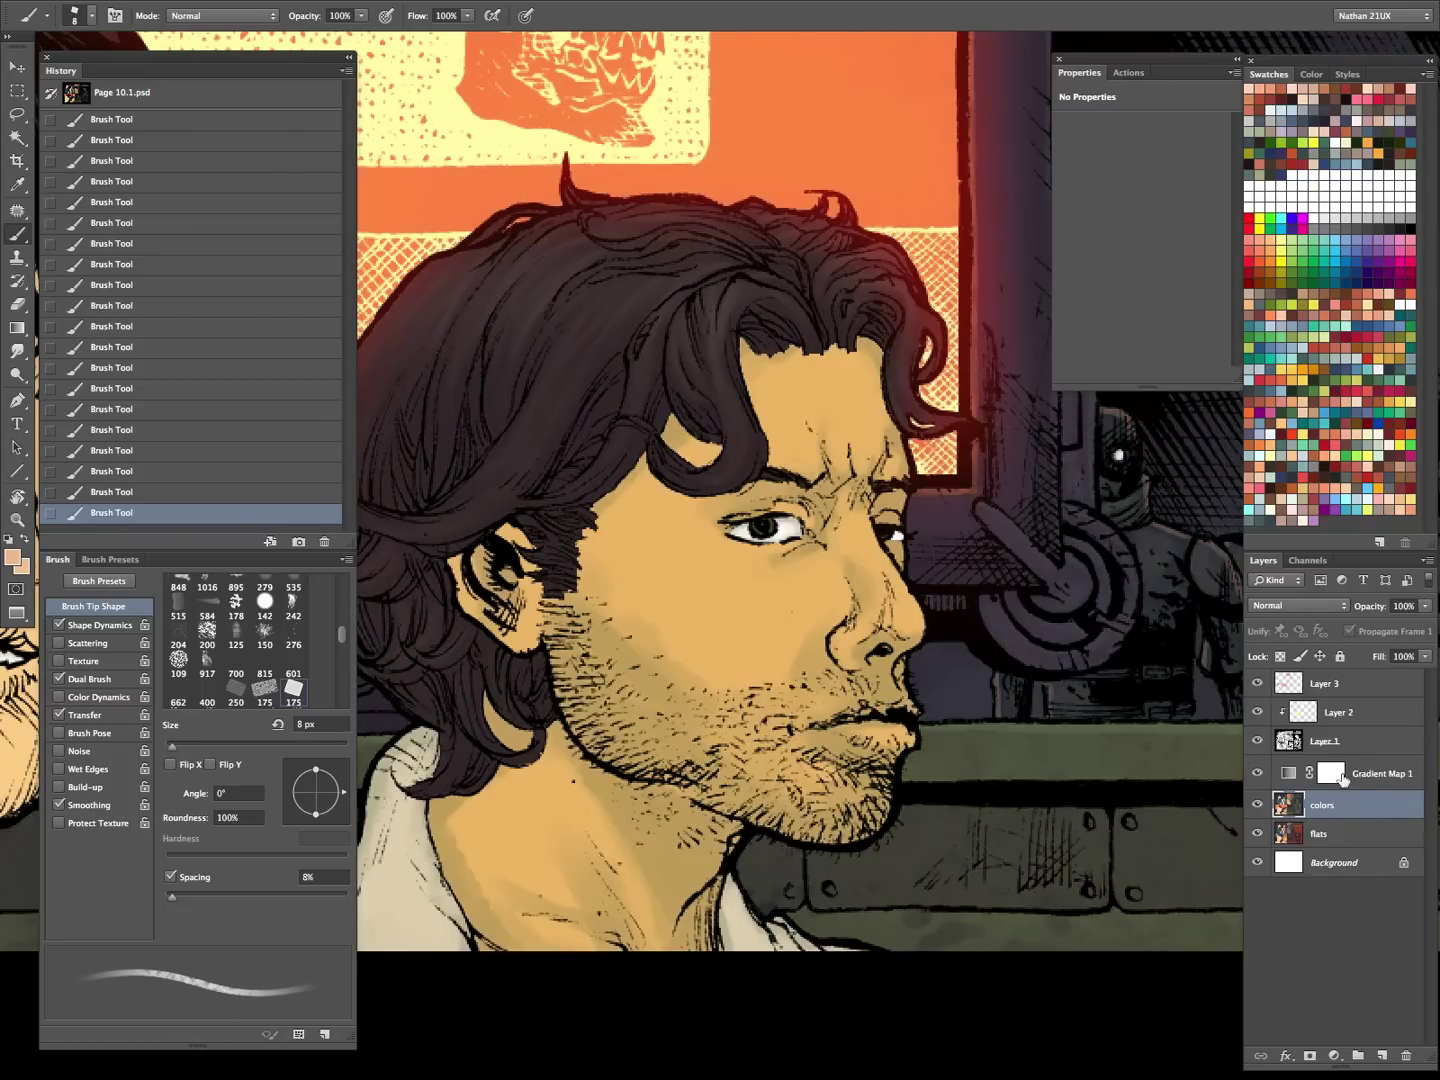
pyautogui.press('[')
pyautogui.press('[')
pyautogui.press('[')
pyautogui.press(']')
pyautogui.press(']')
pyautogui.press(']')
pyautogui.press(']')
pyautogui.press(']')
pyautogui.press(']')
pyautogui.press('[')
pyautogui.press('[')
pyautogui.press('[')
pyautogui.press('[')
pyautogui.press(']')
pyautogui.press(']')
pyautogui.press(']')
pyautogui.press(']')
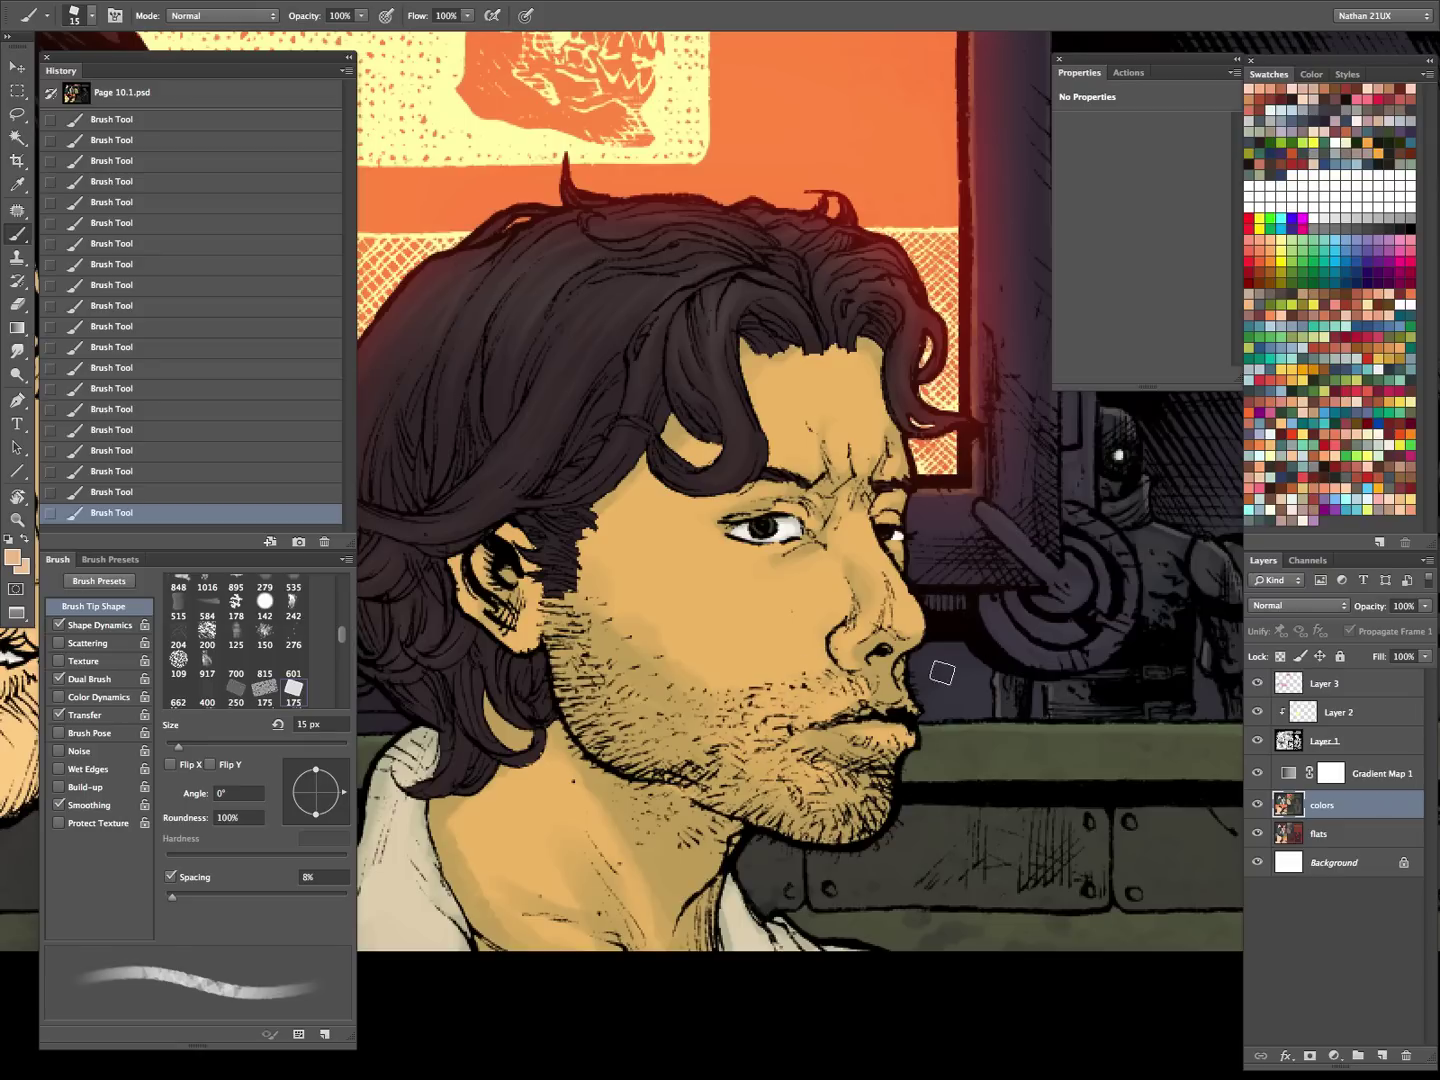
pyautogui.press('[')
pyautogui.press('[')
pyautogui.press('[')
pyautogui.press(']')
pyautogui.press(']')
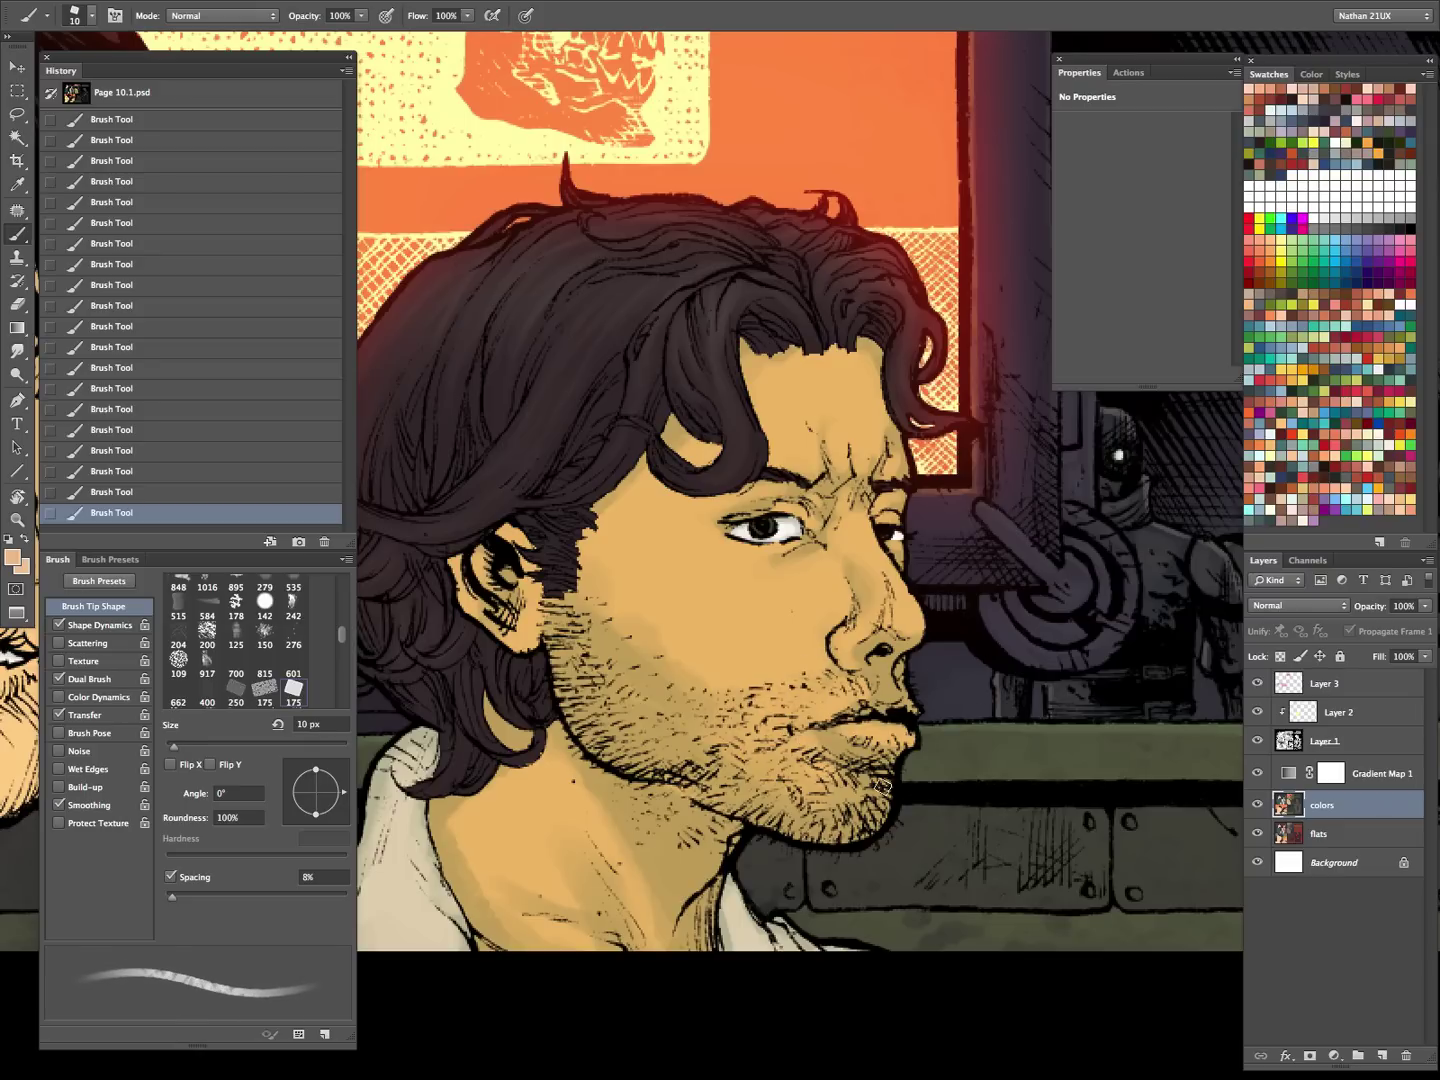
# - Enlarge the brush to 35 px and brush the light skin tone over the man's cheek and stubbled jaw
pyautogui.press(']')
pyautogui.press(']')
pyautogui.press(']')
pyautogui.press(']')
pyautogui.press(']')
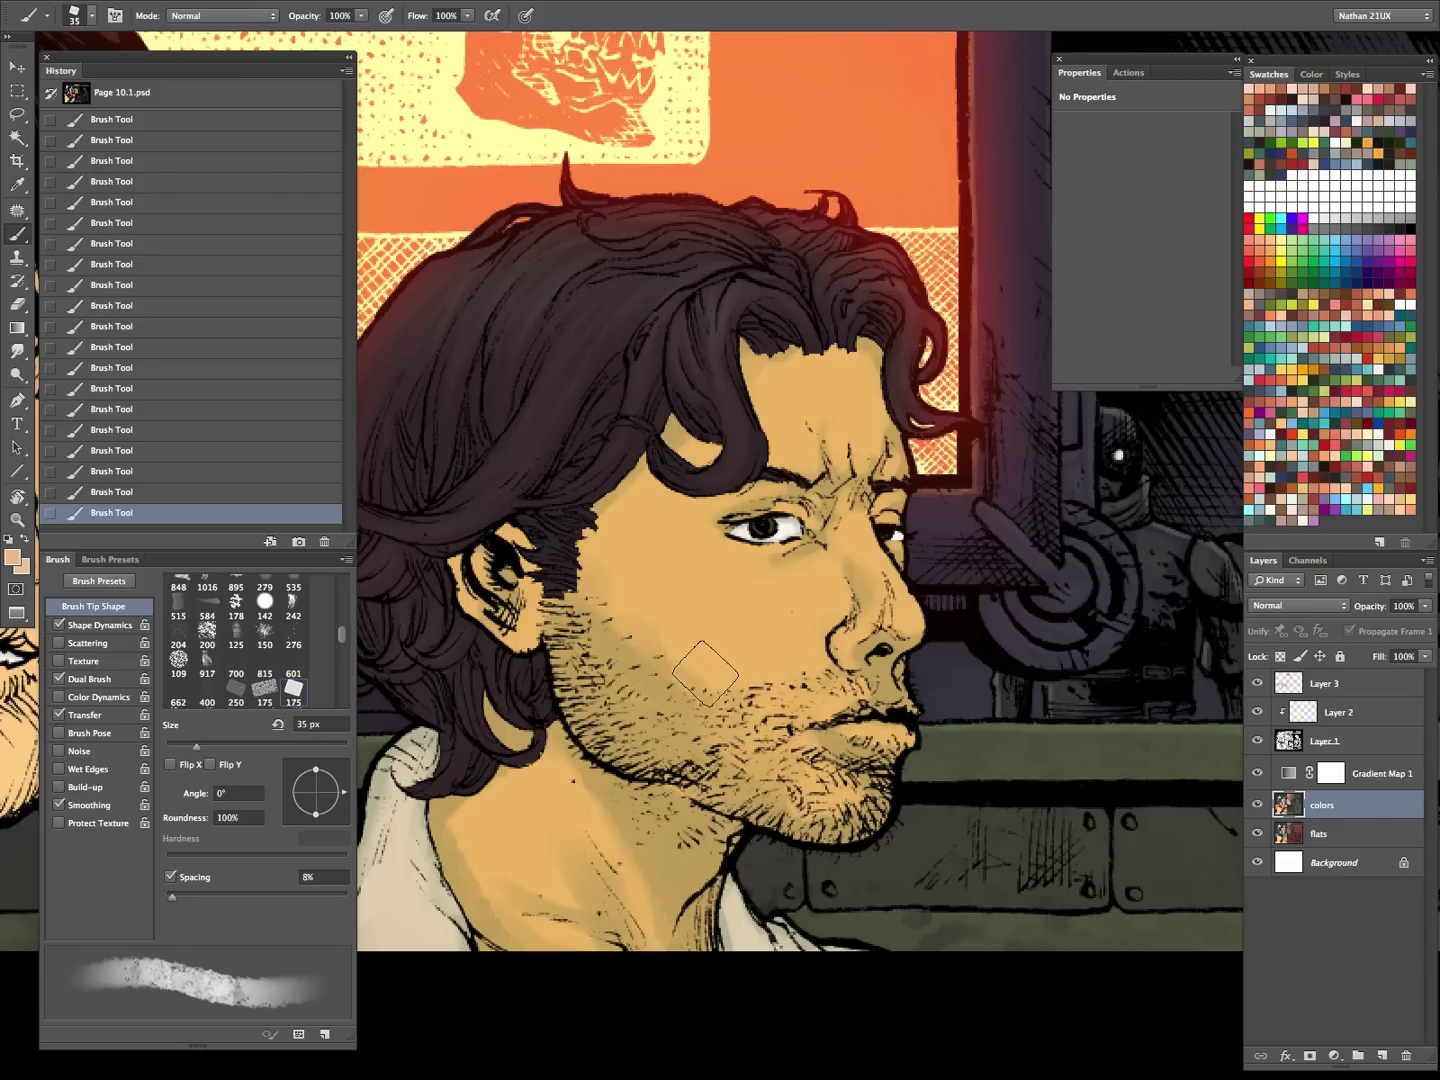
pyautogui.moveTo(636, 646); pyautogui.dragTo(622, 712)
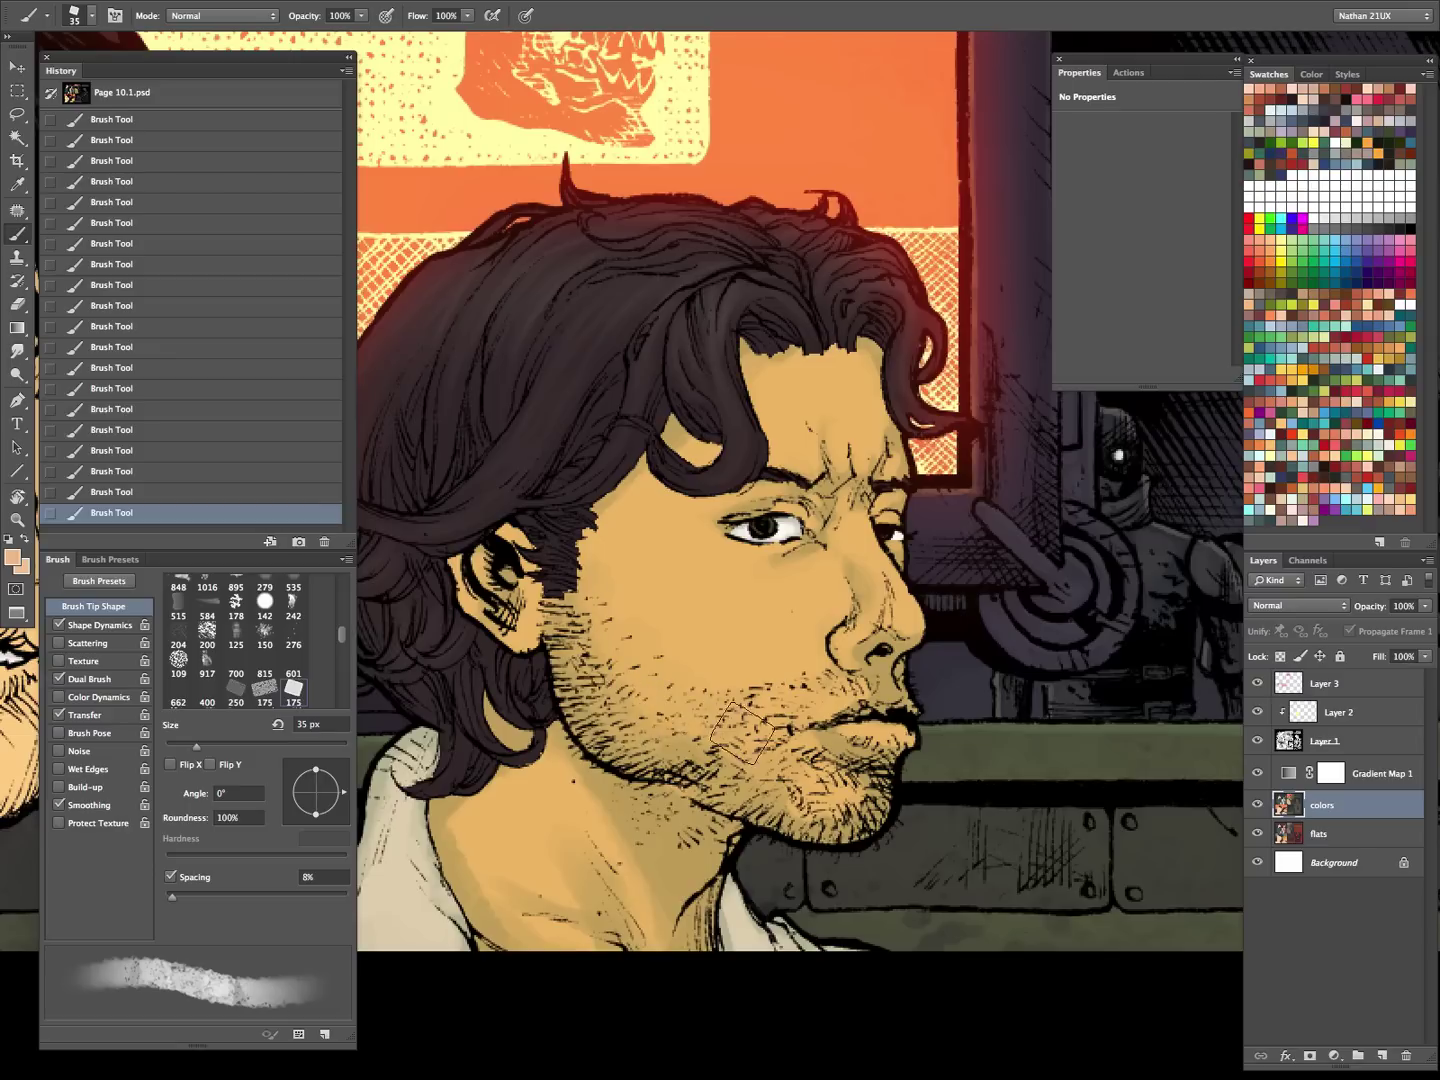
pyautogui.moveTo(731, 738); pyautogui.dragTo(745, 795)
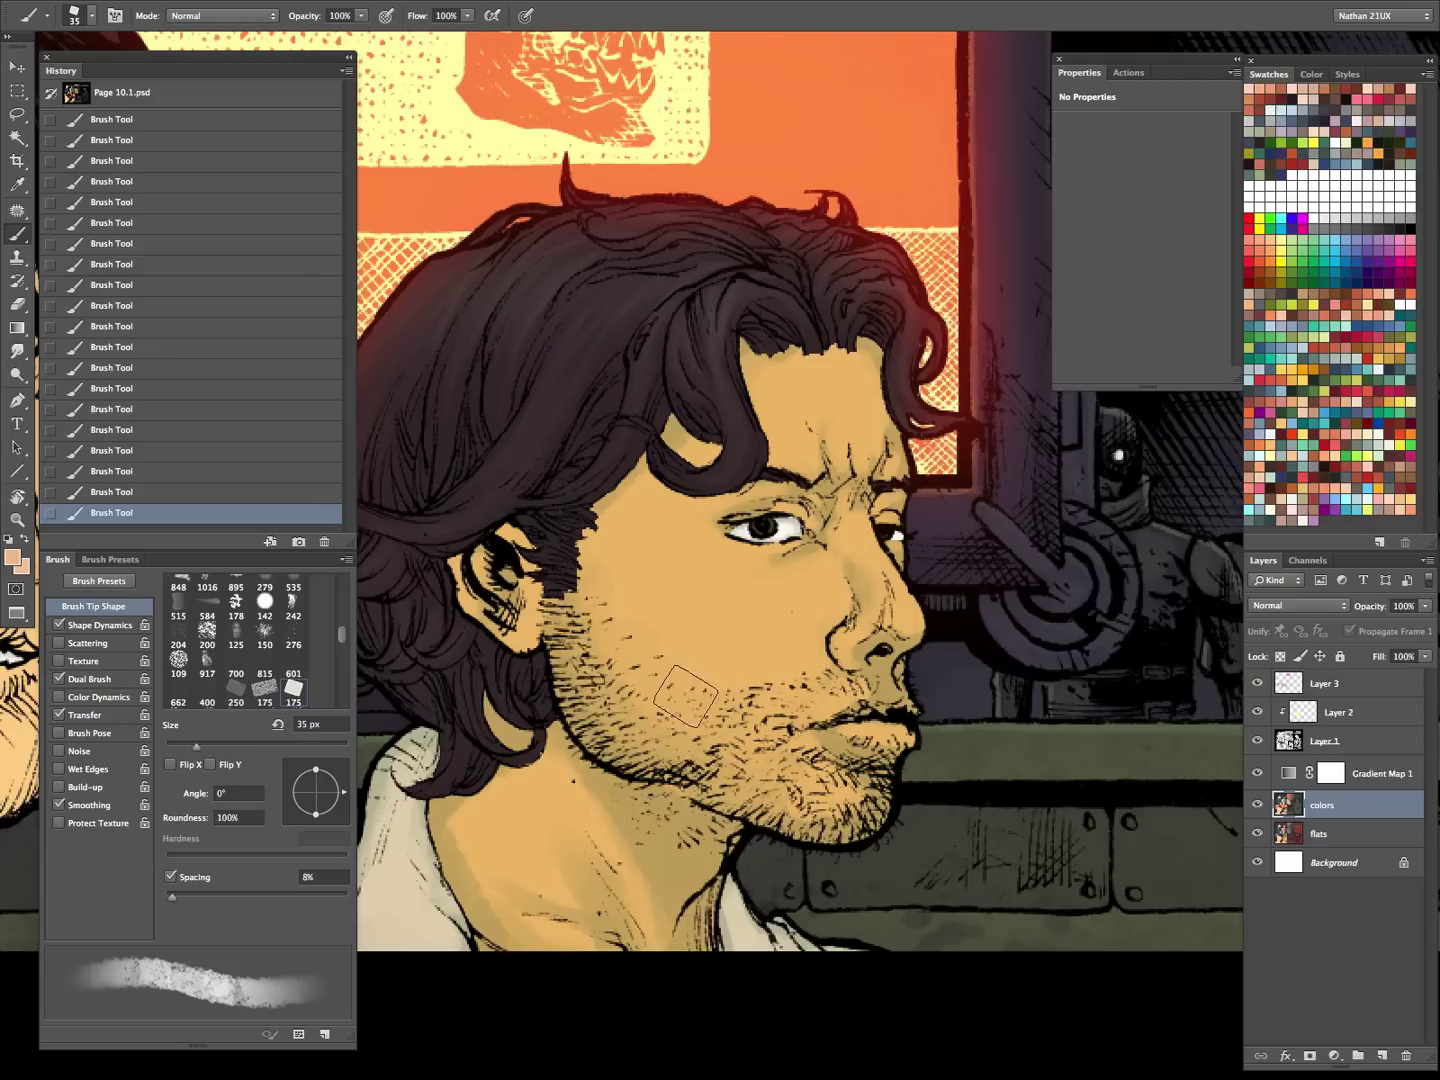
# - Reduce the brush to 15 px and touch up the face, resampling the cheek's skin tone with Gradient Map 1 temporarily hidden
pyautogui.press('[')
pyautogui.press('[')
pyautogui.press('[')
pyautogui.press('[')
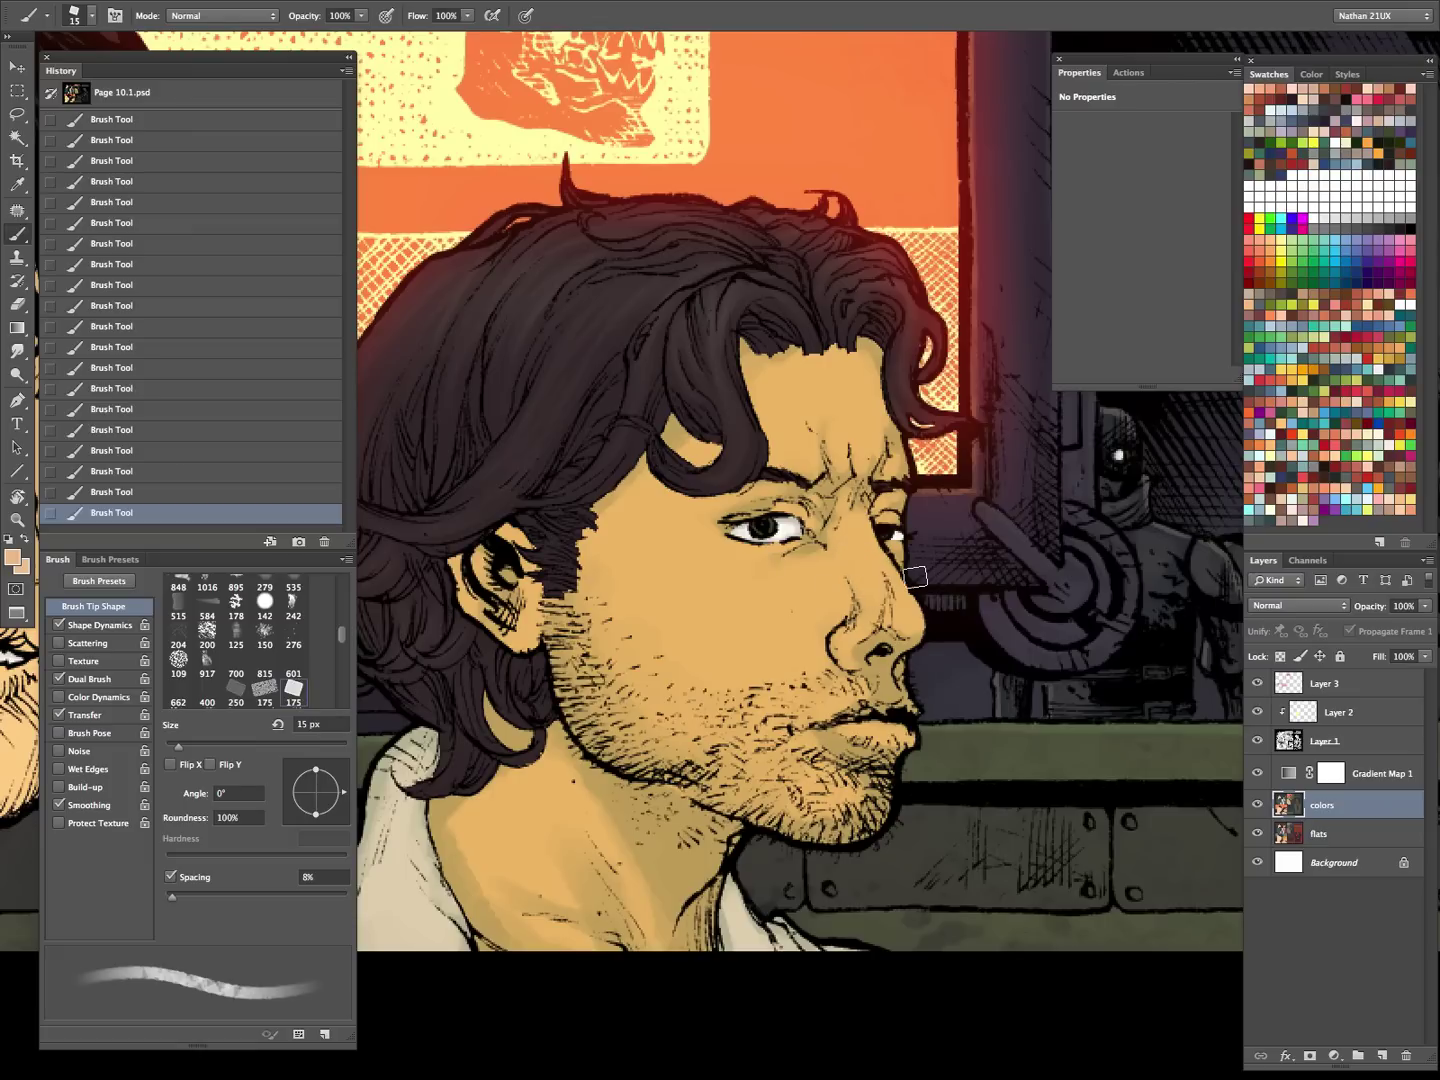
pyautogui.click(1257, 741)
pyautogui.click(1256, 741)
pyautogui.click(1257, 773)
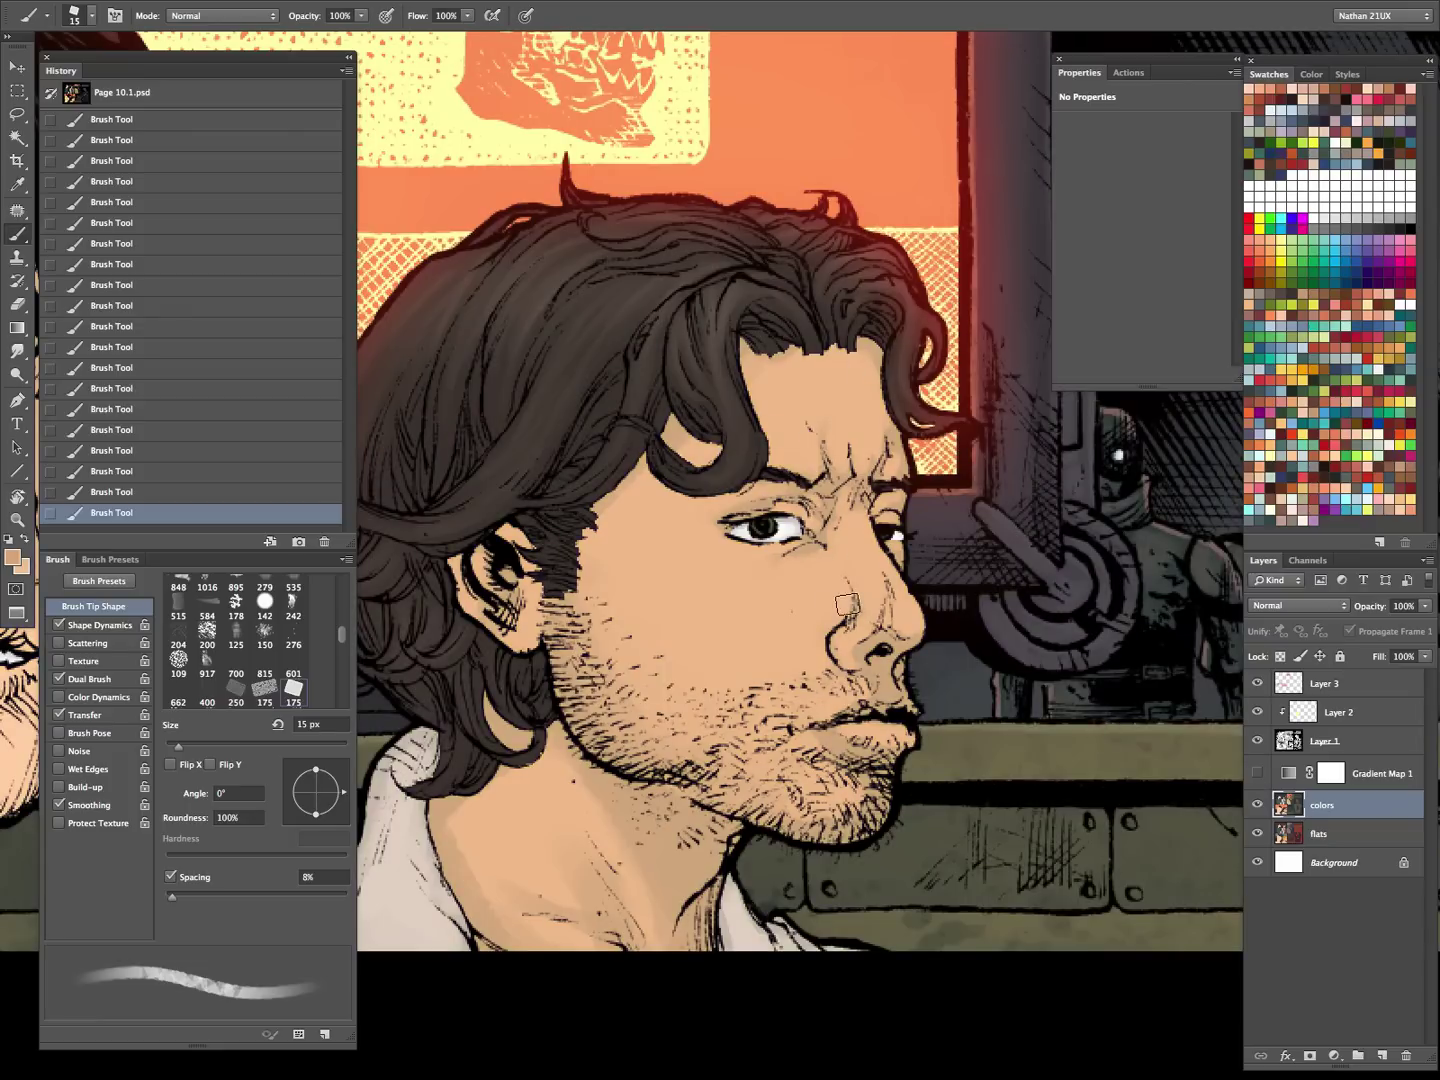
pyautogui.keyDown('alt'); pyautogui.click(820, 566); pyautogui.keyUp('alt')
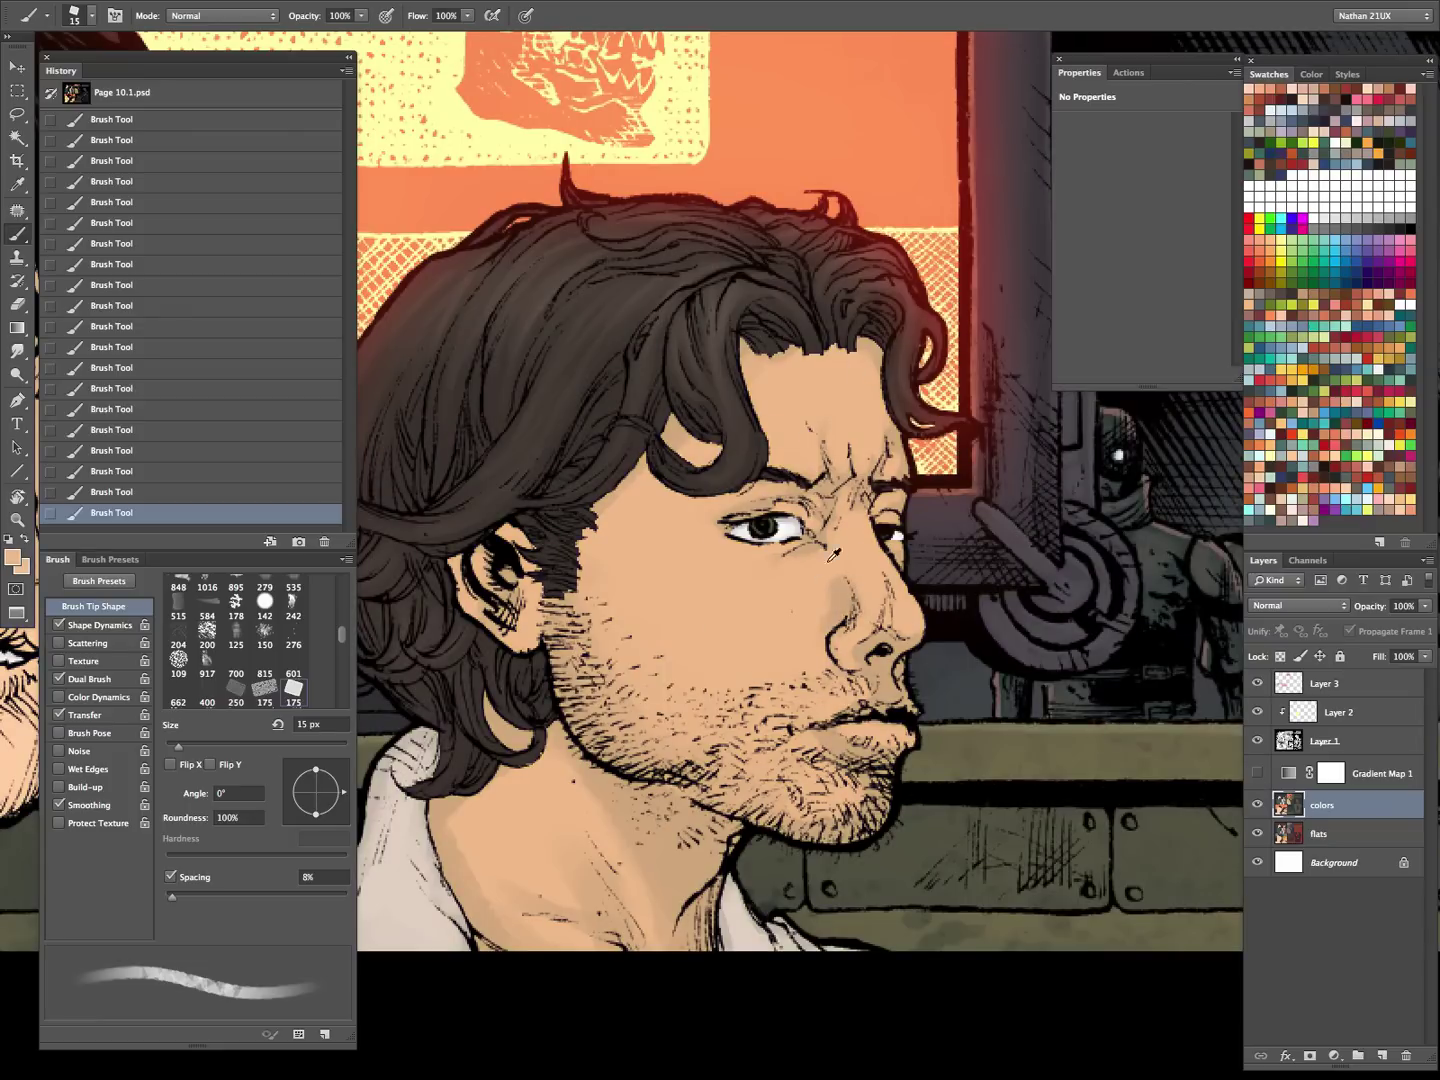
pyautogui.click(1256, 773)
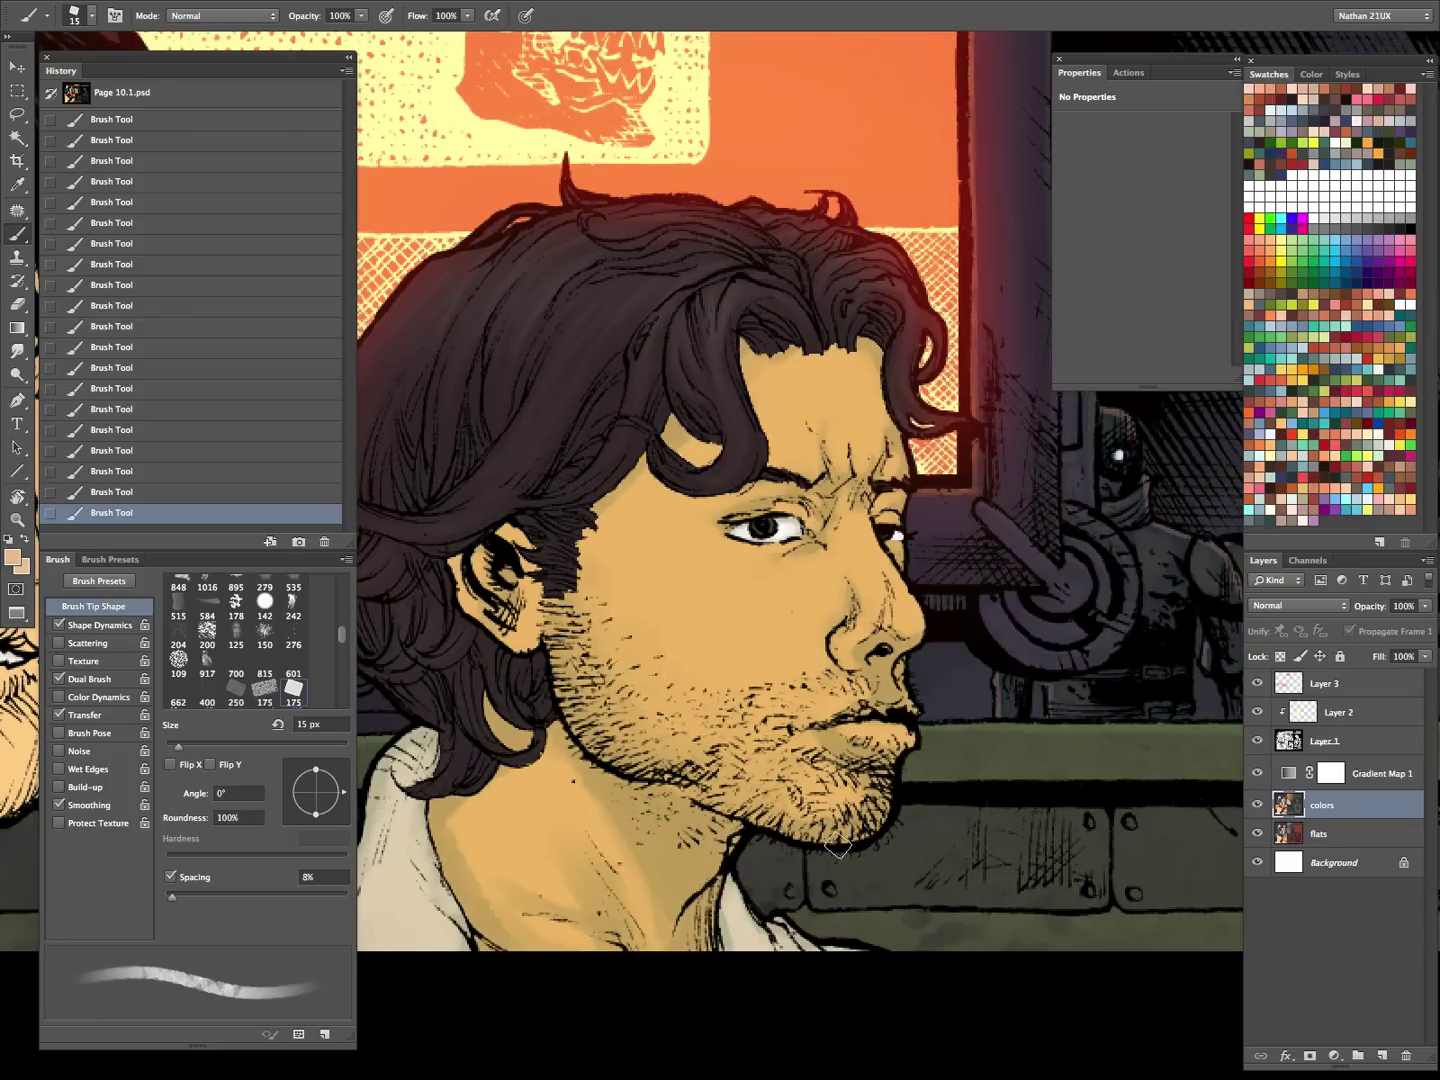
# - Rework the neck shading, undoing the off-color stroke and resampling the skin tone with Gradient Map 1 temporarily hidden
pyautogui.scroll(-4, 908, 860)
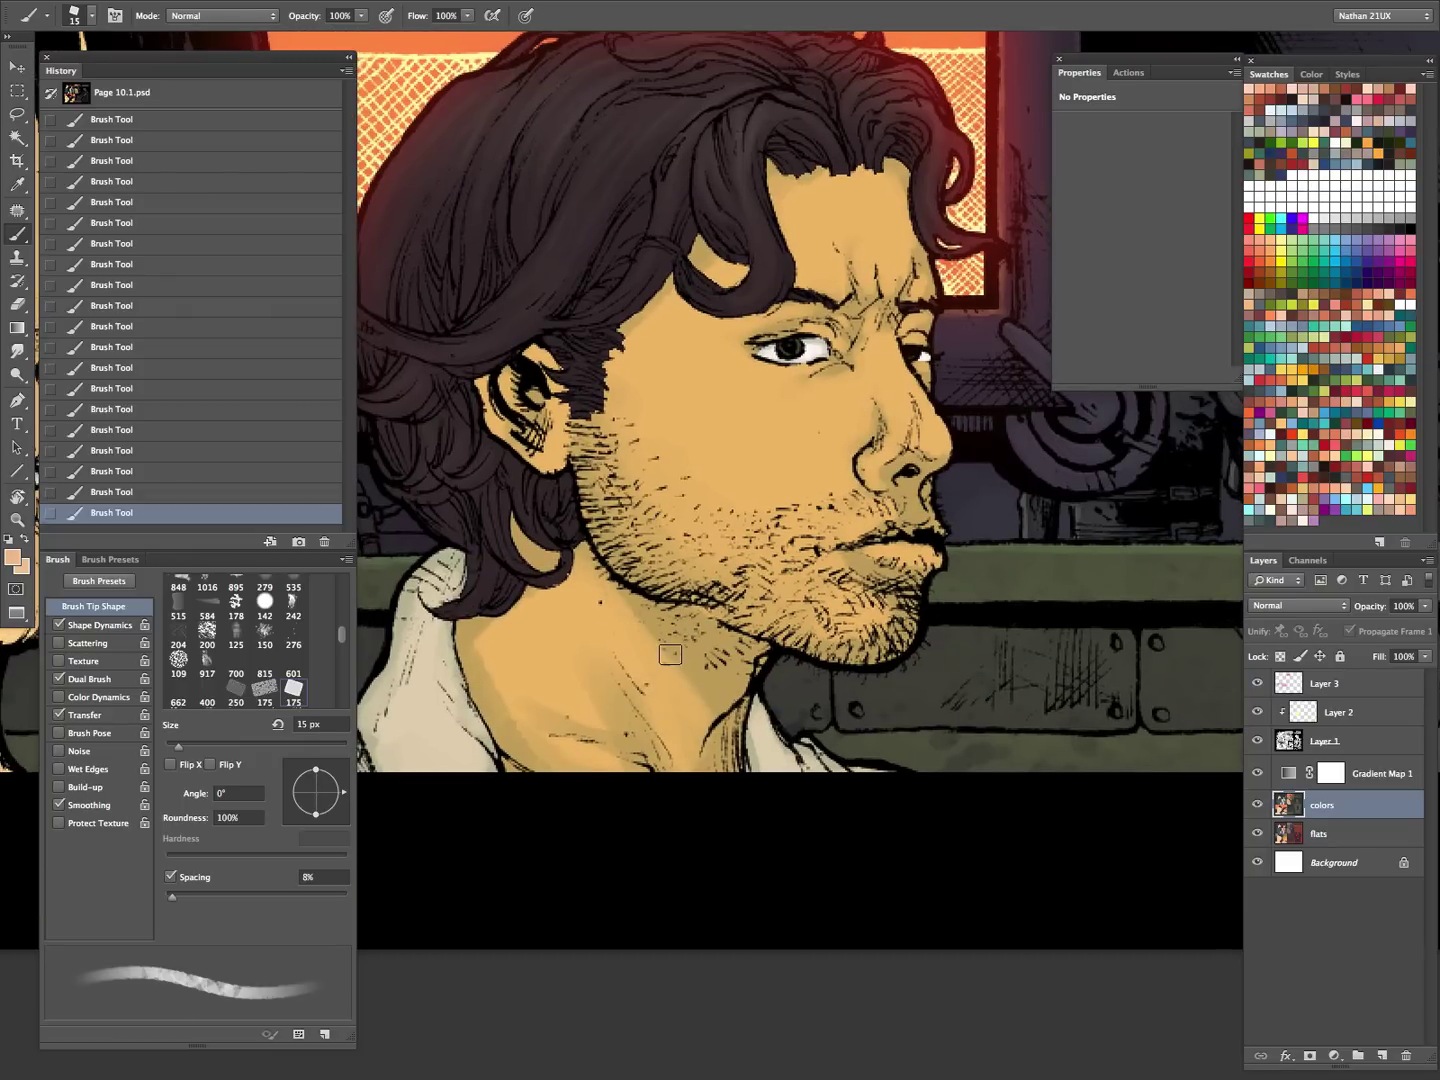
pyautogui.click(1257, 775)
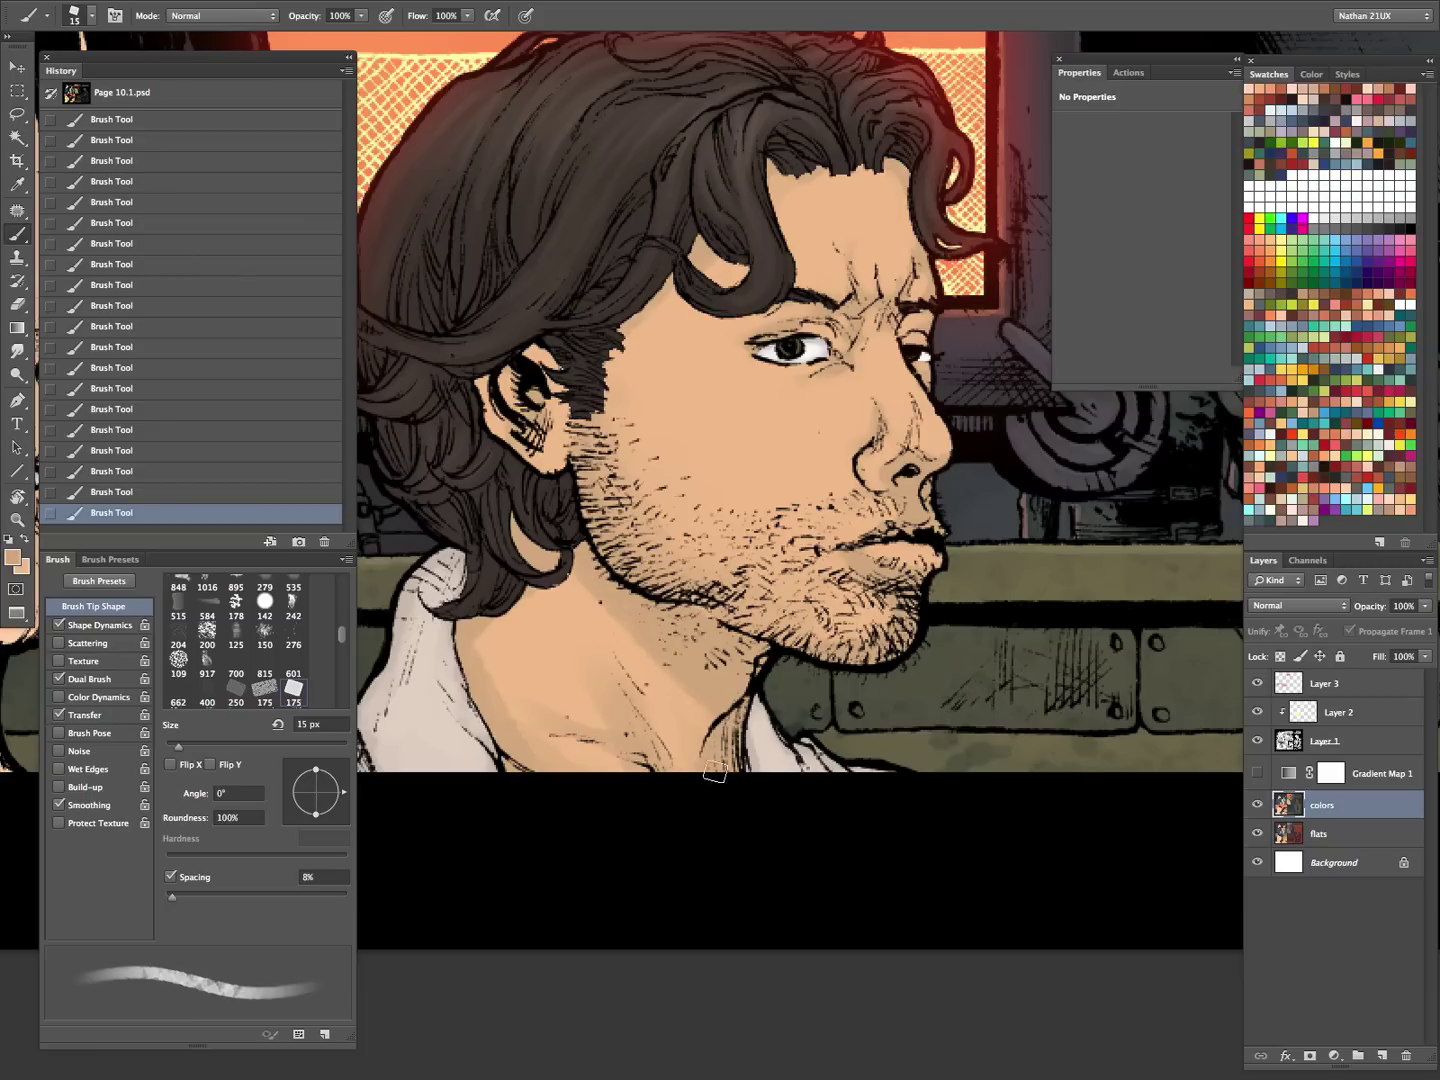
pyautogui.click(1257, 773)
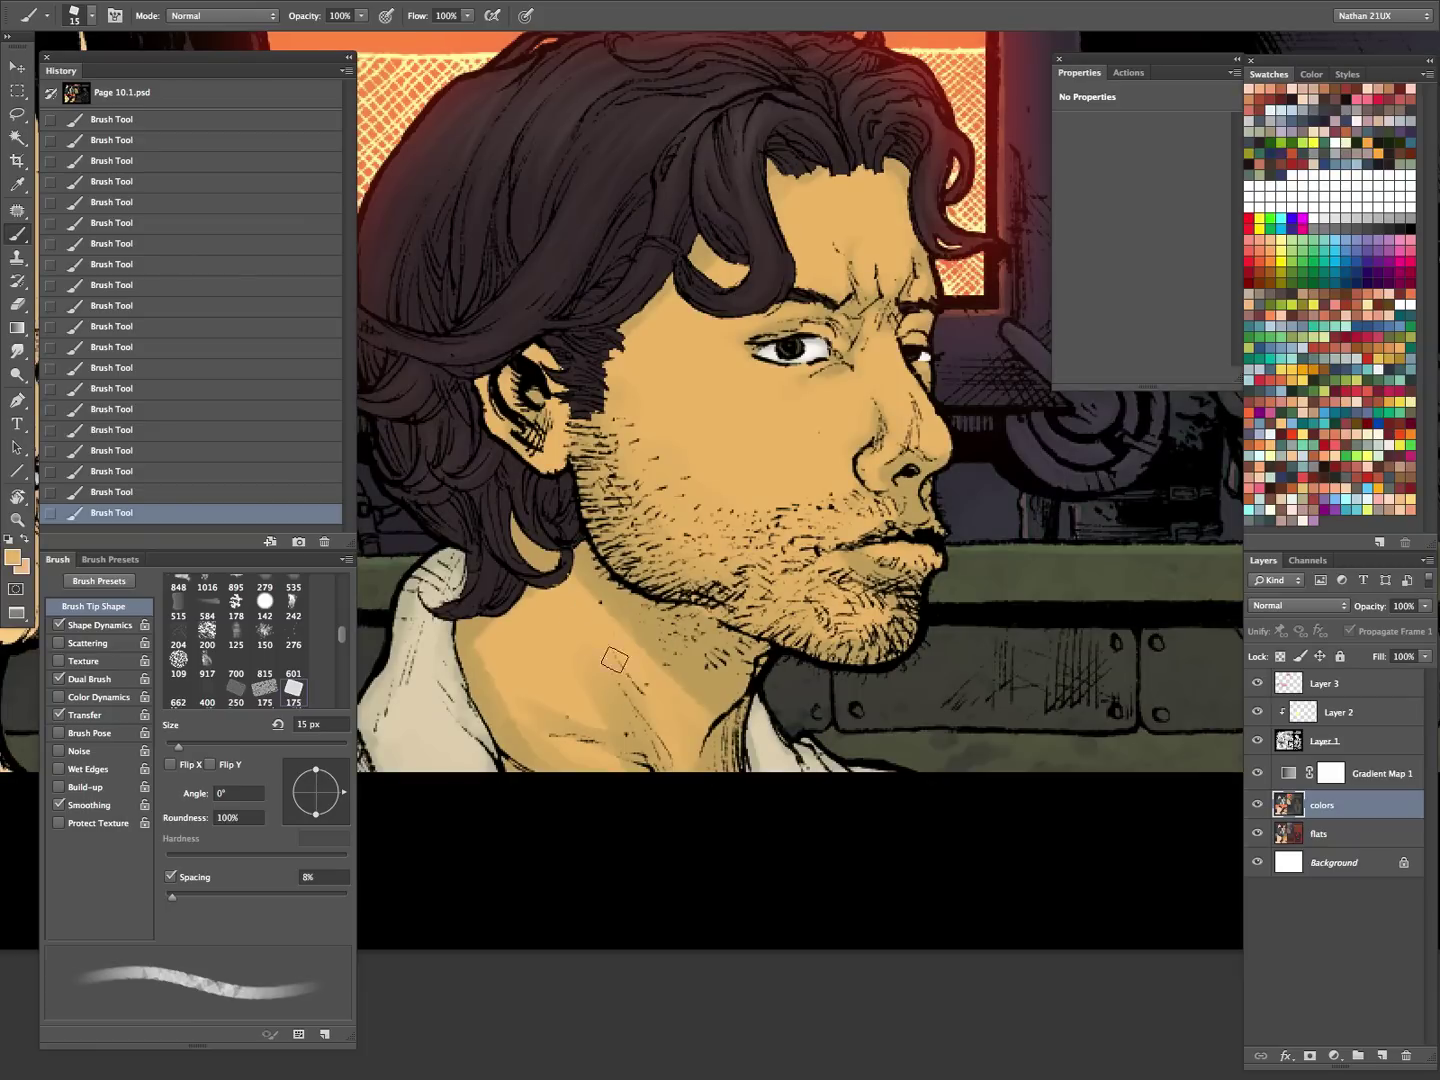
pyautogui.hotkey('ctrl', 'z')
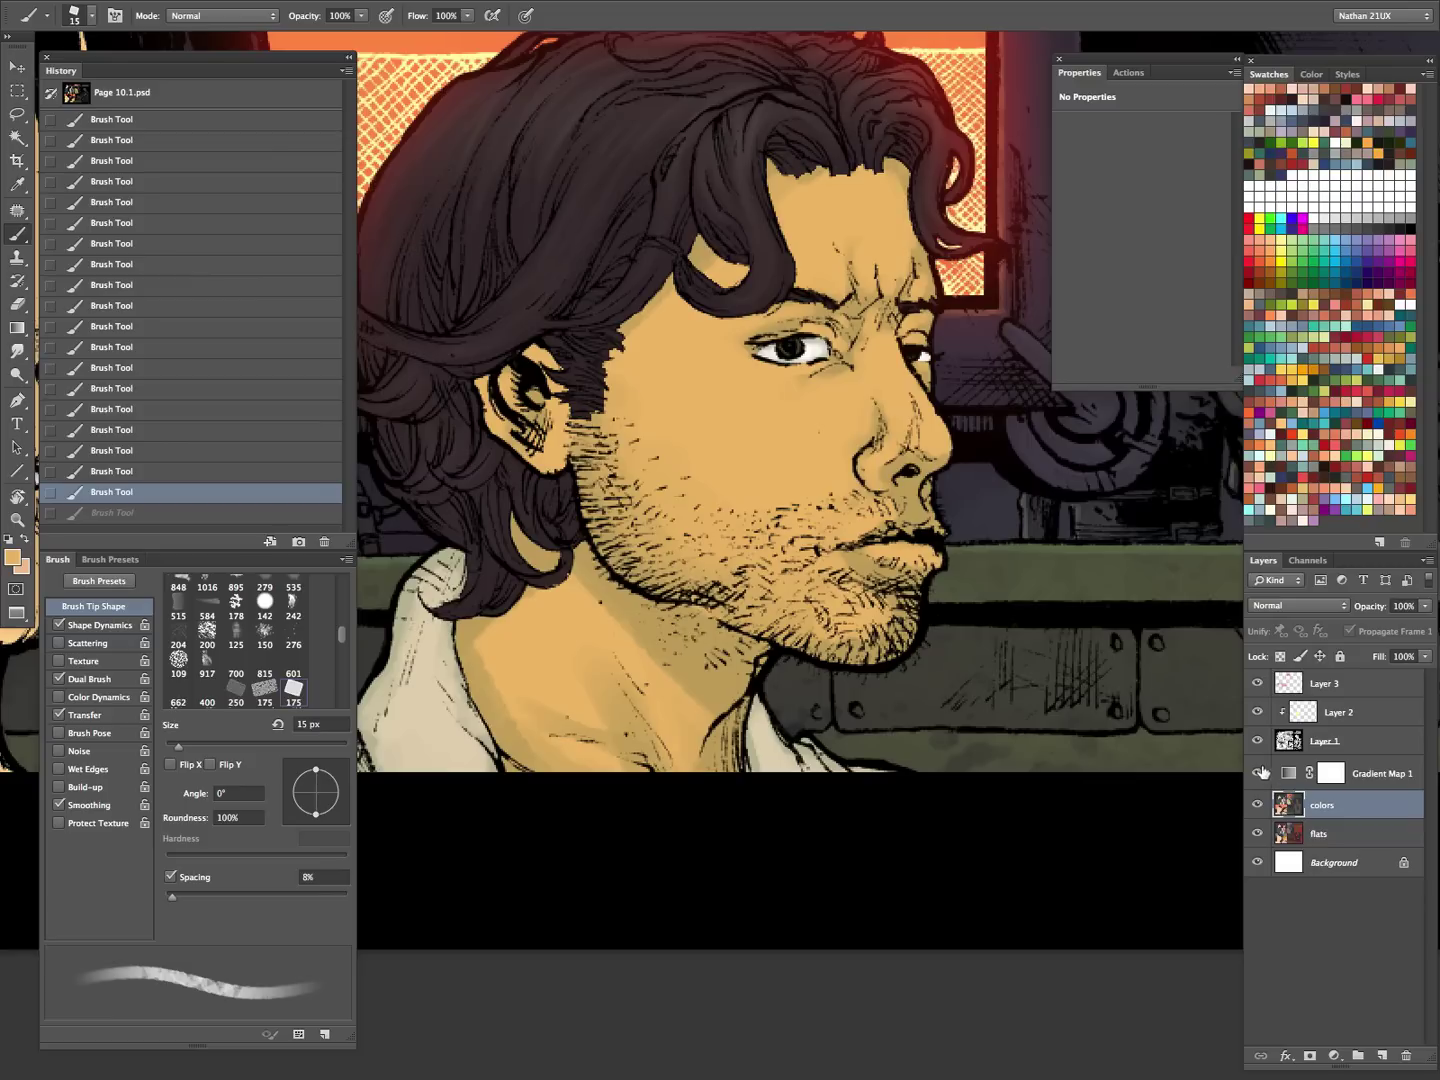
pyautogui.click(1257, 773)
pyautogui.click(1257, 773)
pyautogui.hotkey('ctrl', 'z')
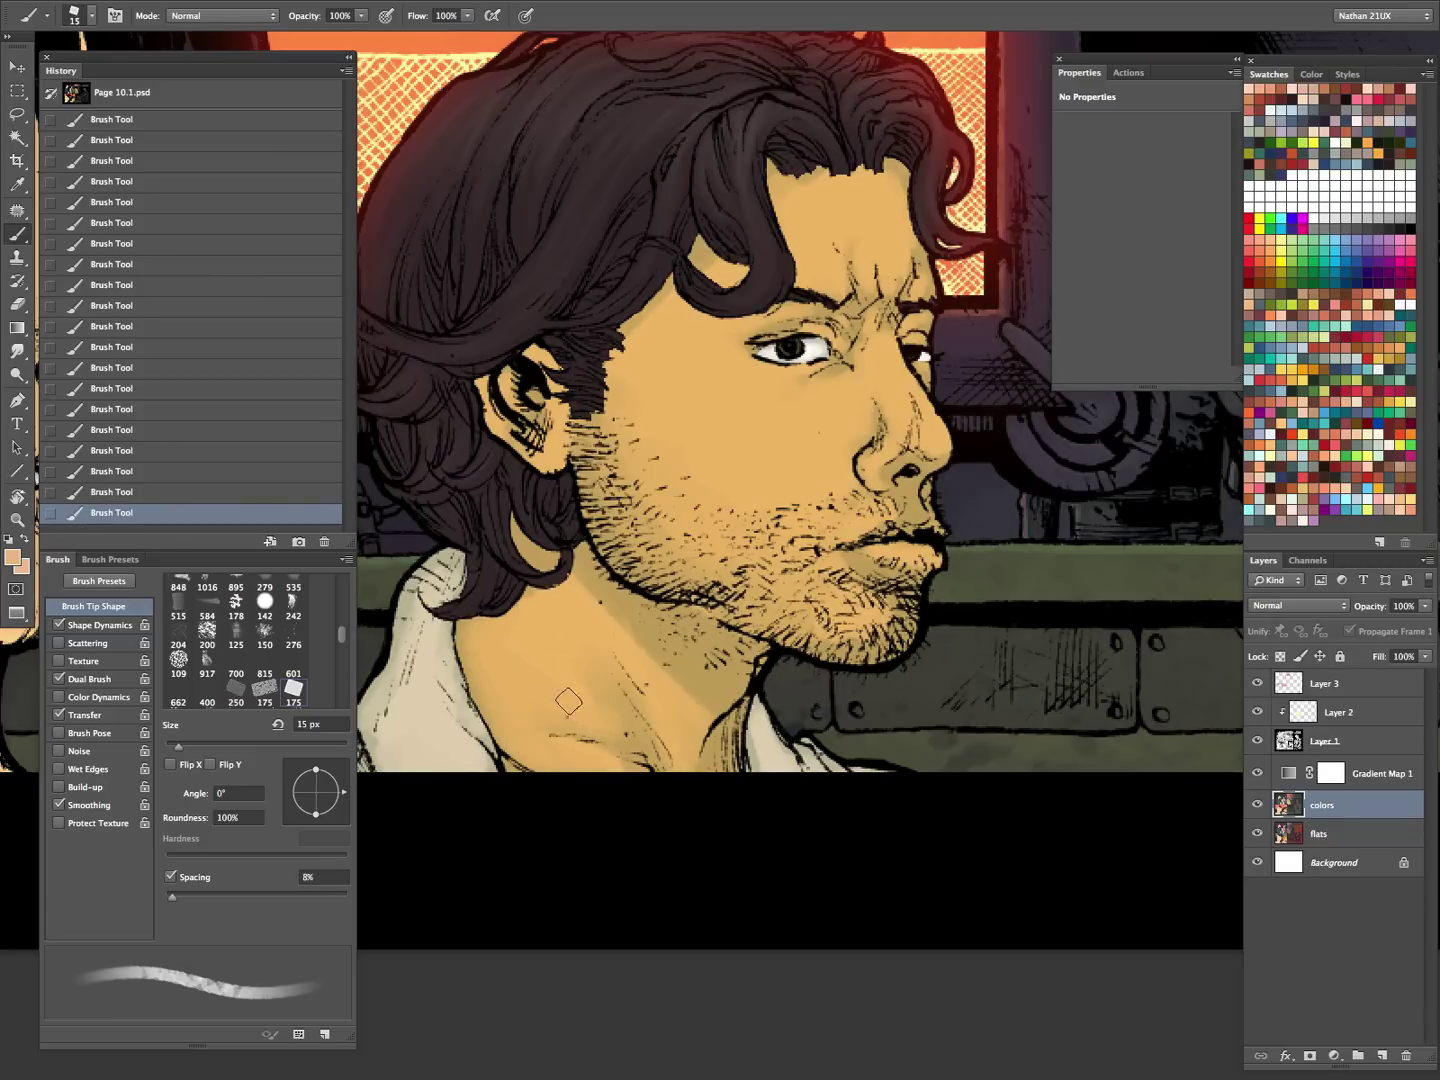
# - Blend the neck shading with the brush between 8 and 20 px, resampling the skin tone with Gradient Map 1 temporarily hidden
pyautogui.press('[')
pyautogui.press('[')
pyautogui.press('[')
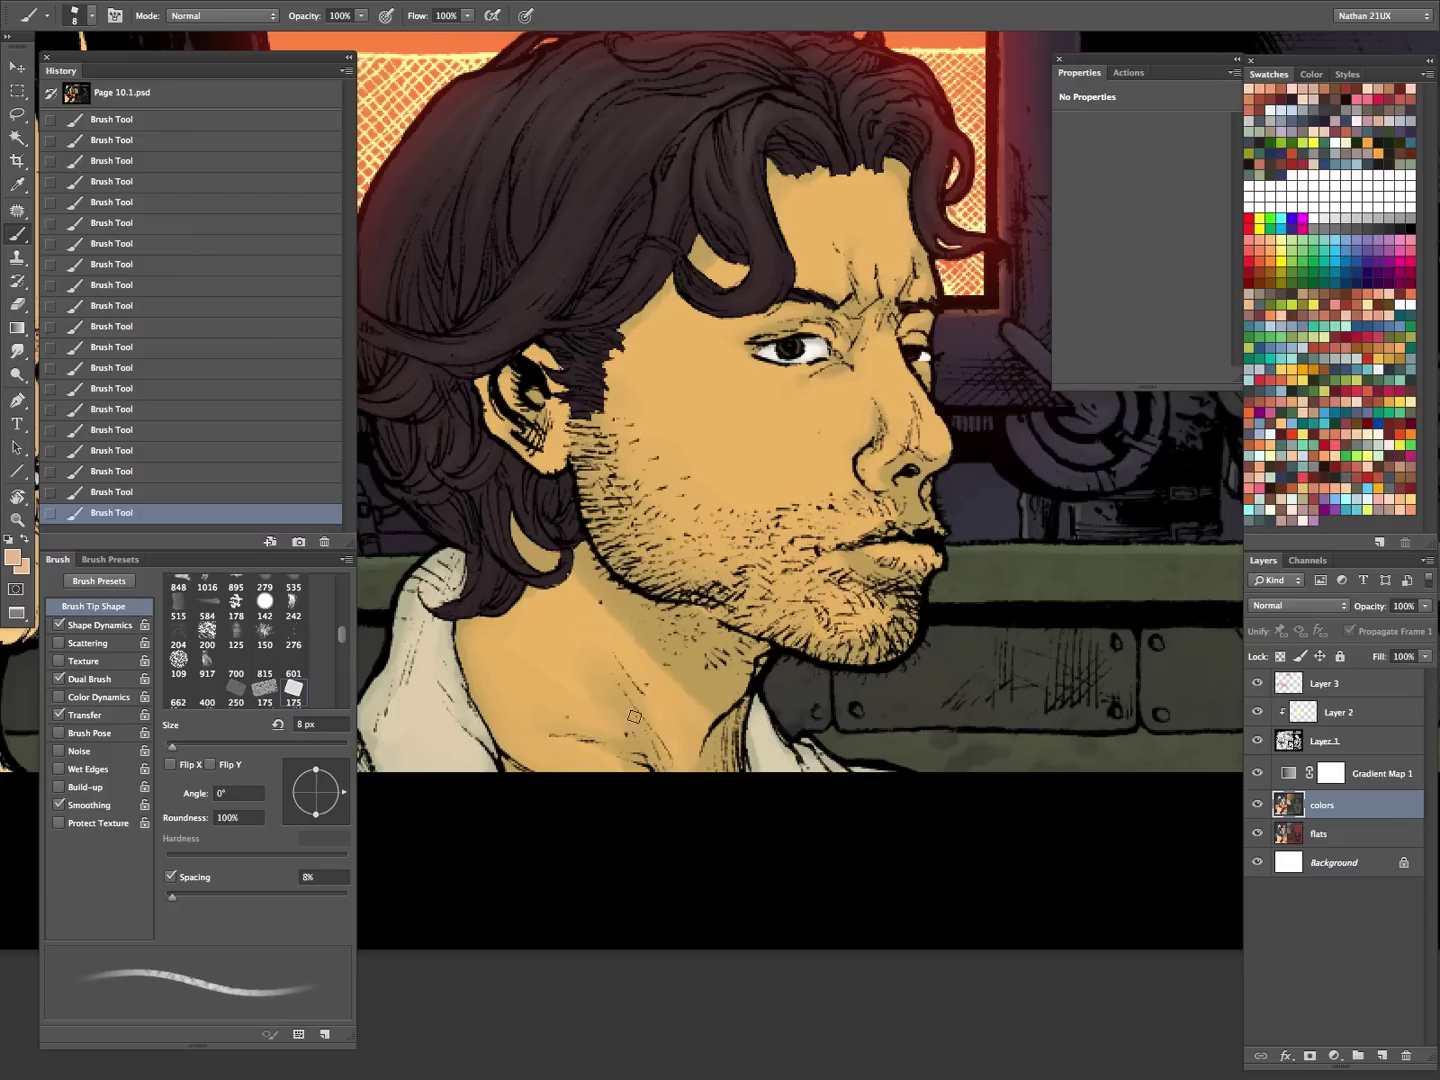
pyautogui.press(']')
pyautogui.press(']')
pyautogui.press(']')
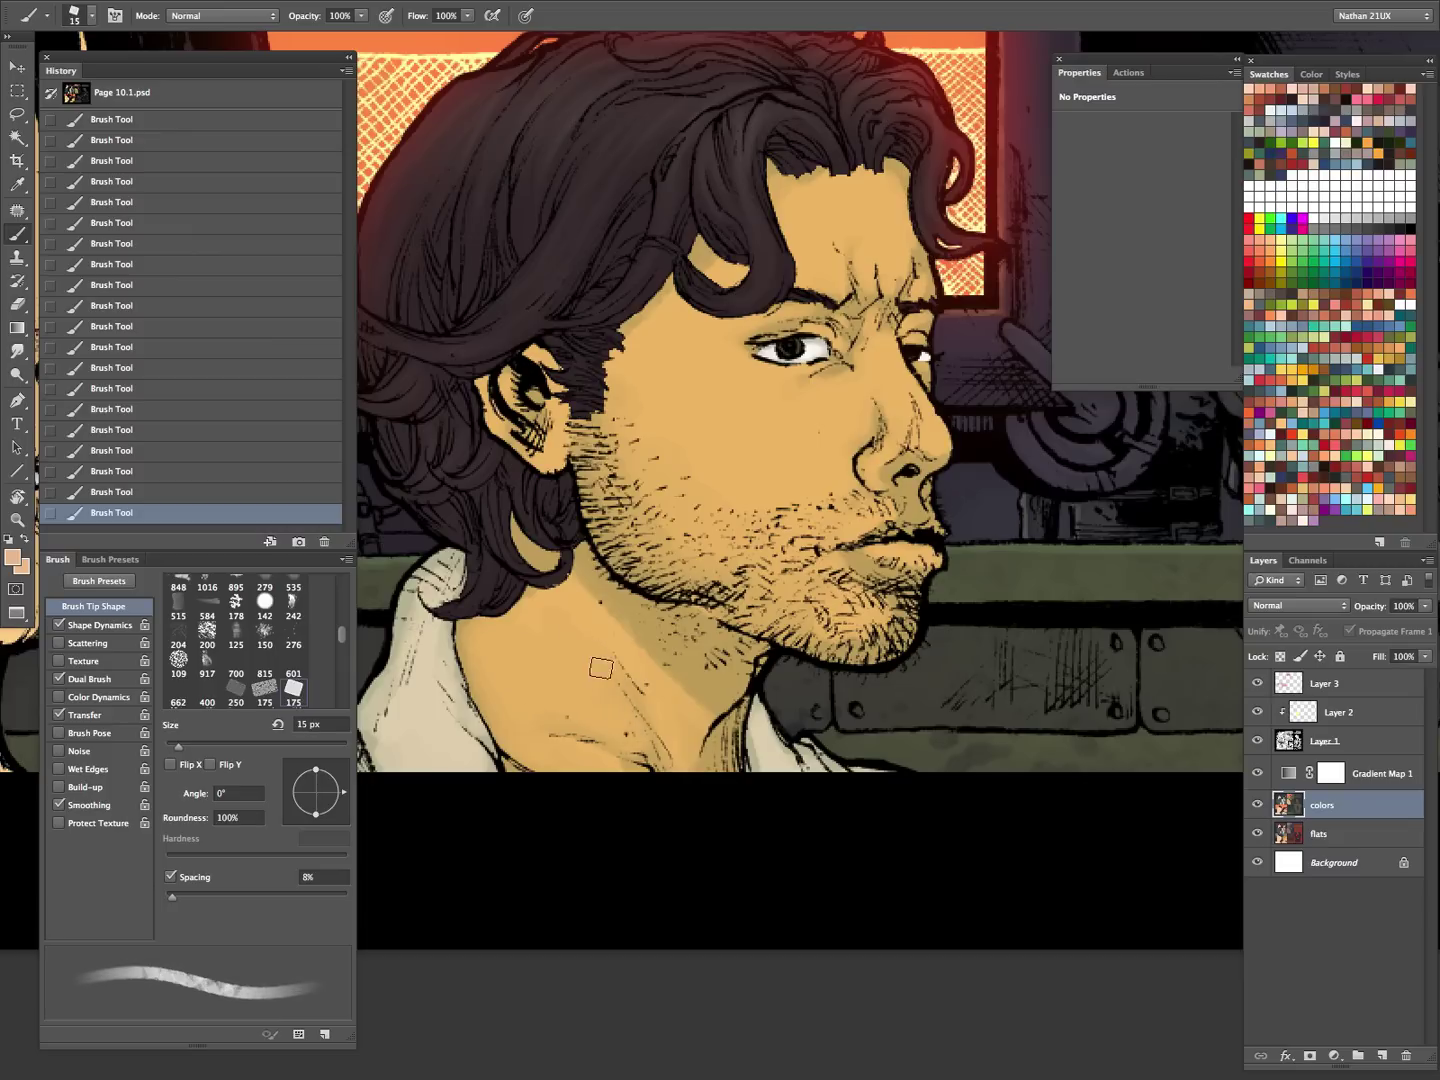
pyautogui.press('[')
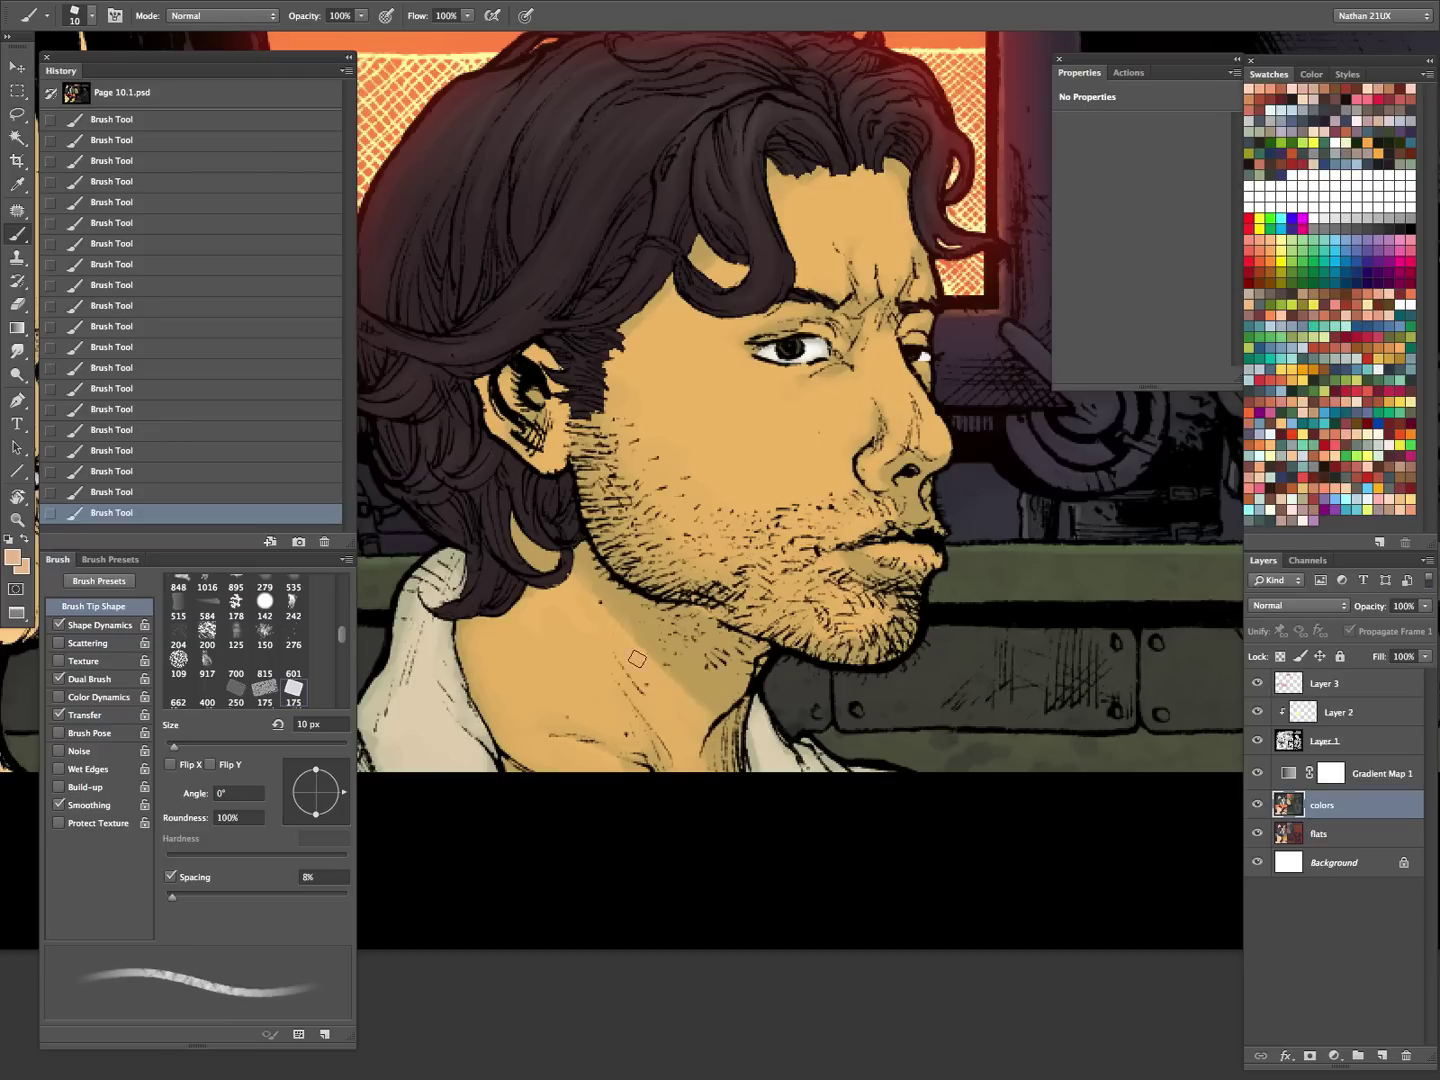
pyautogui.press(']')
pyautogui.press(']')
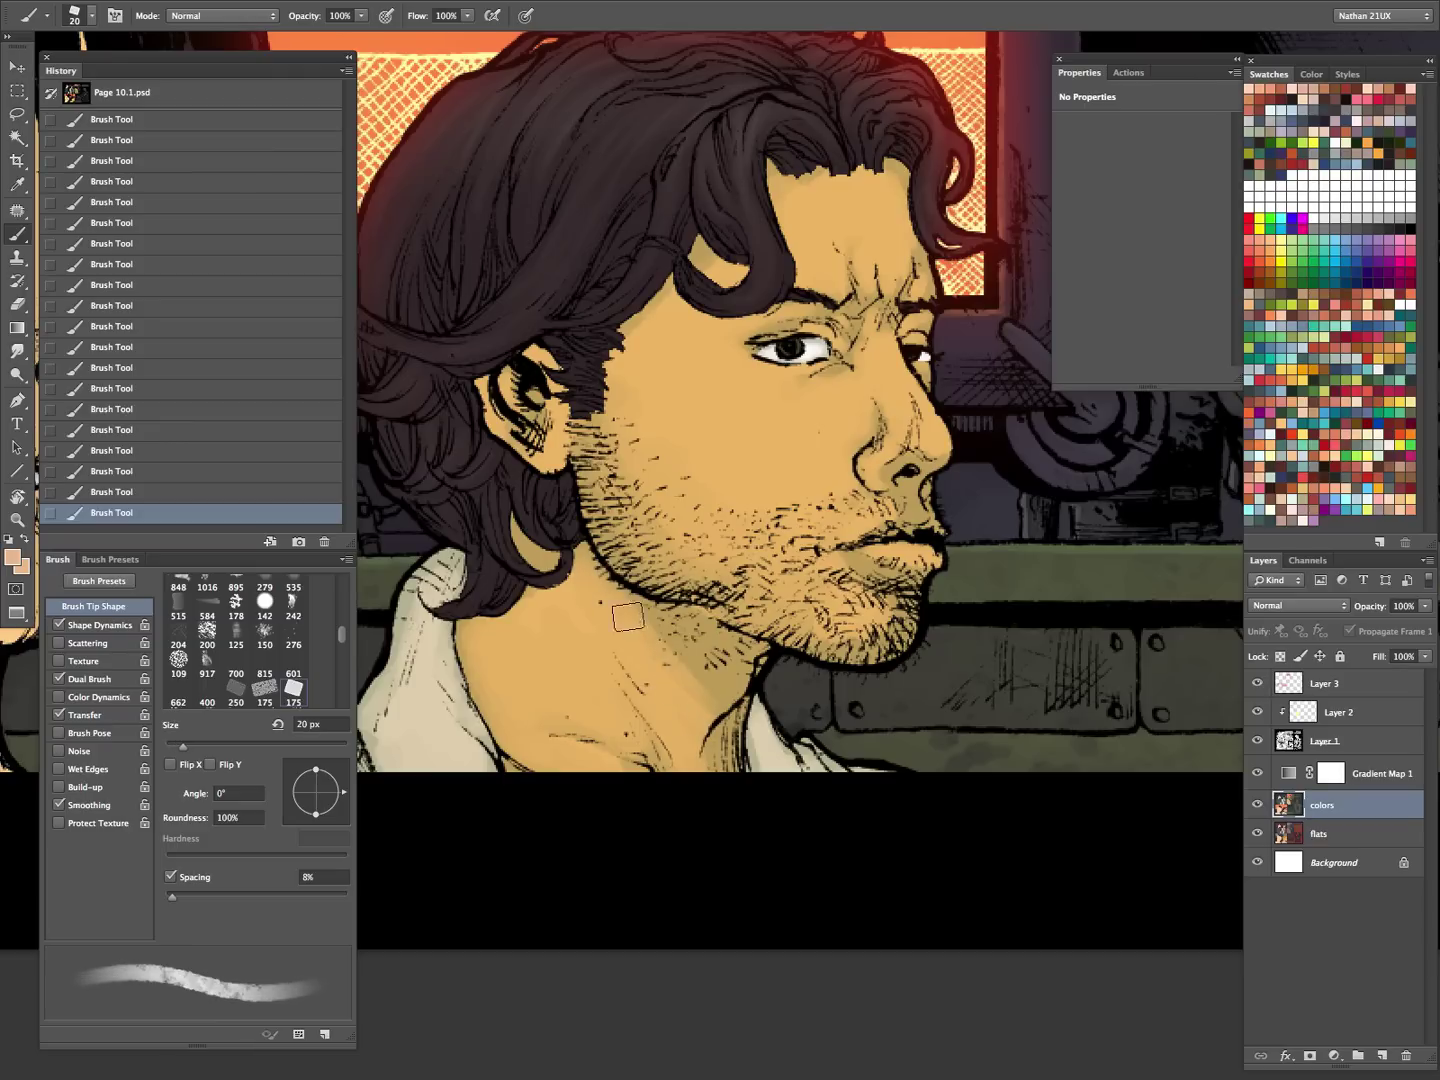
pyautogui.click(1257, 777)
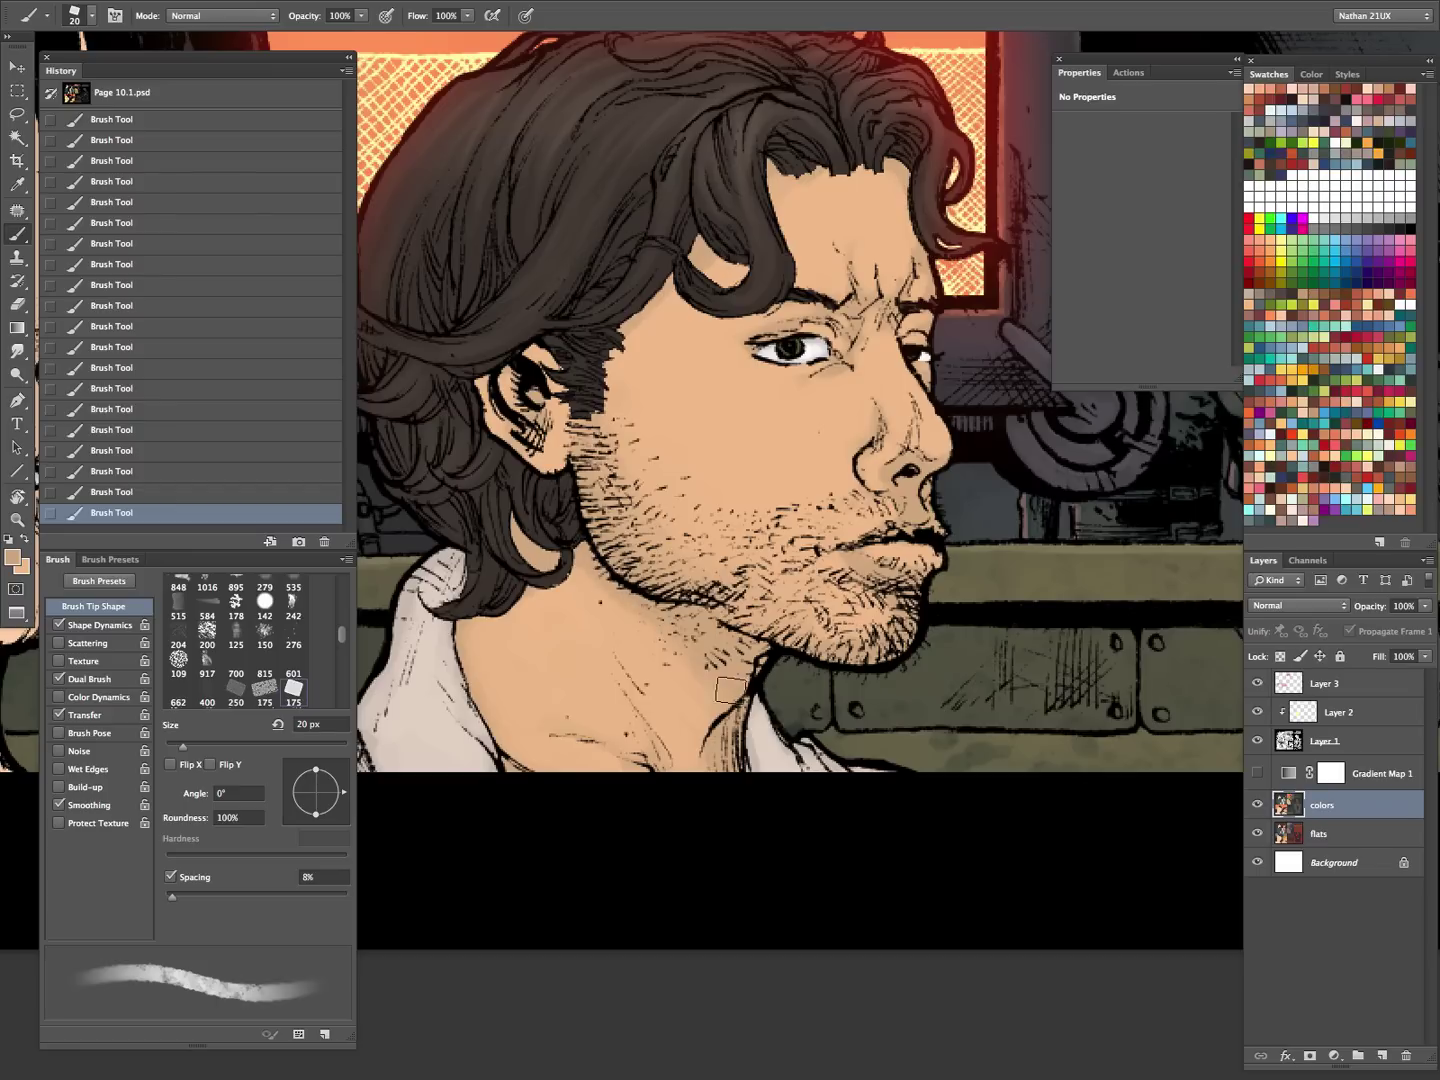
pyautogui.click(1257, 776)
# - Sample the light skin tone from the man's face in the upper panel with Gradient Map 1 temporarily hidden
pyautogui.press('z')
pyautogui.click(756, 775)
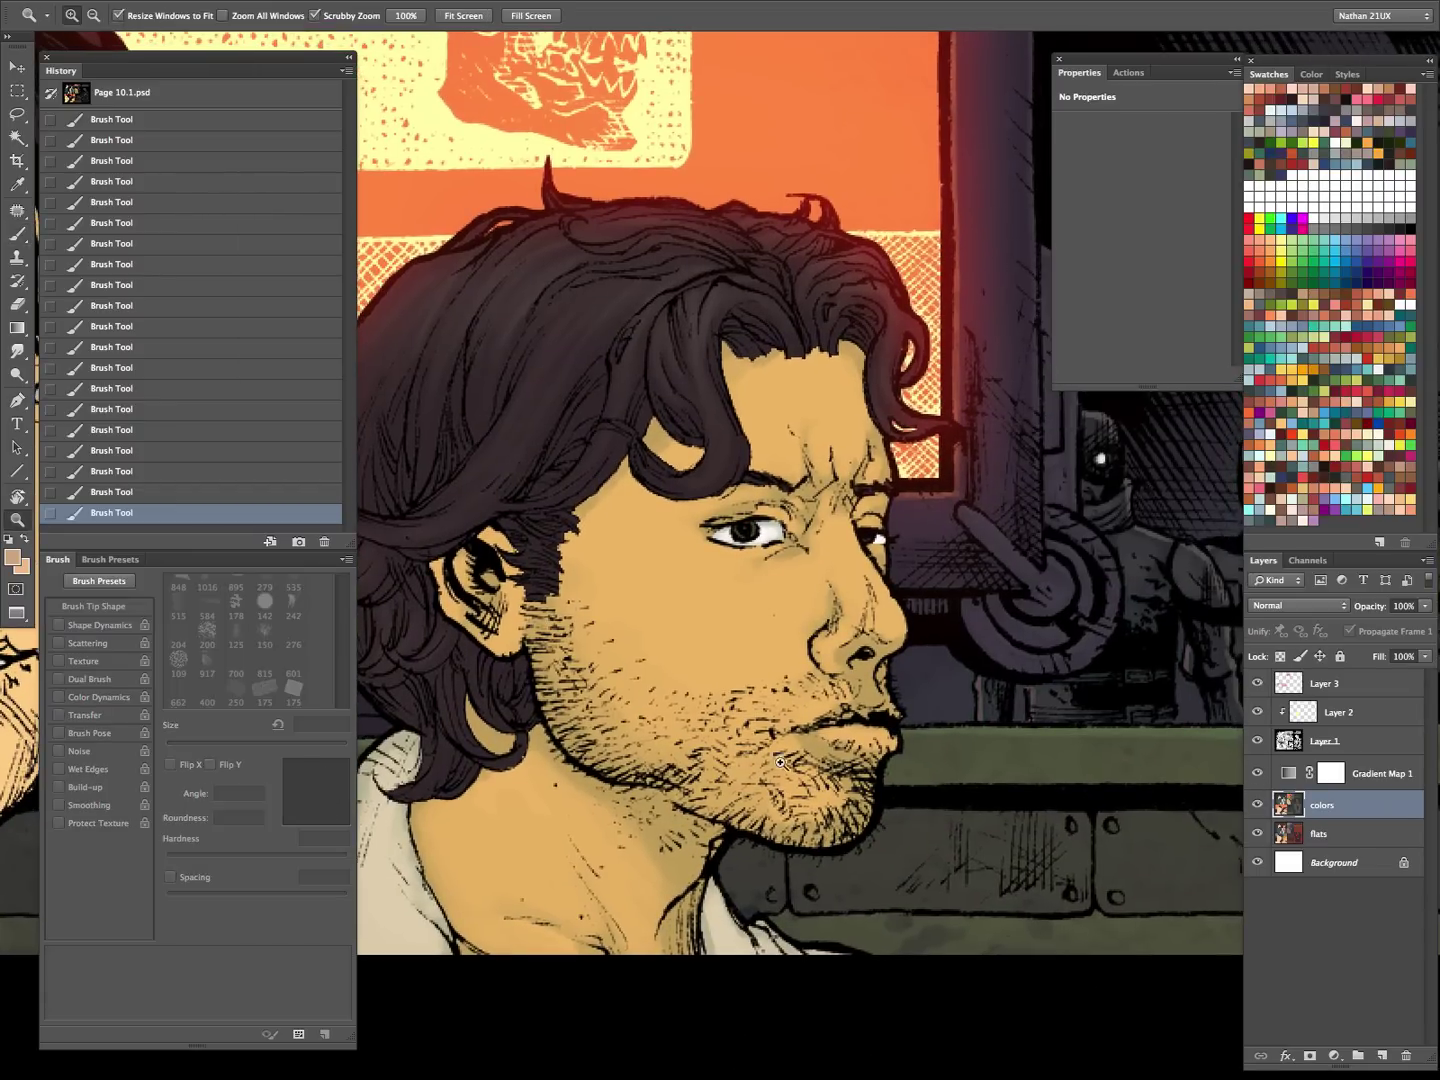
pyautogui.keyDown('alt'); pyautogui.click(757, 775); pyautogui.keyUp('alt')
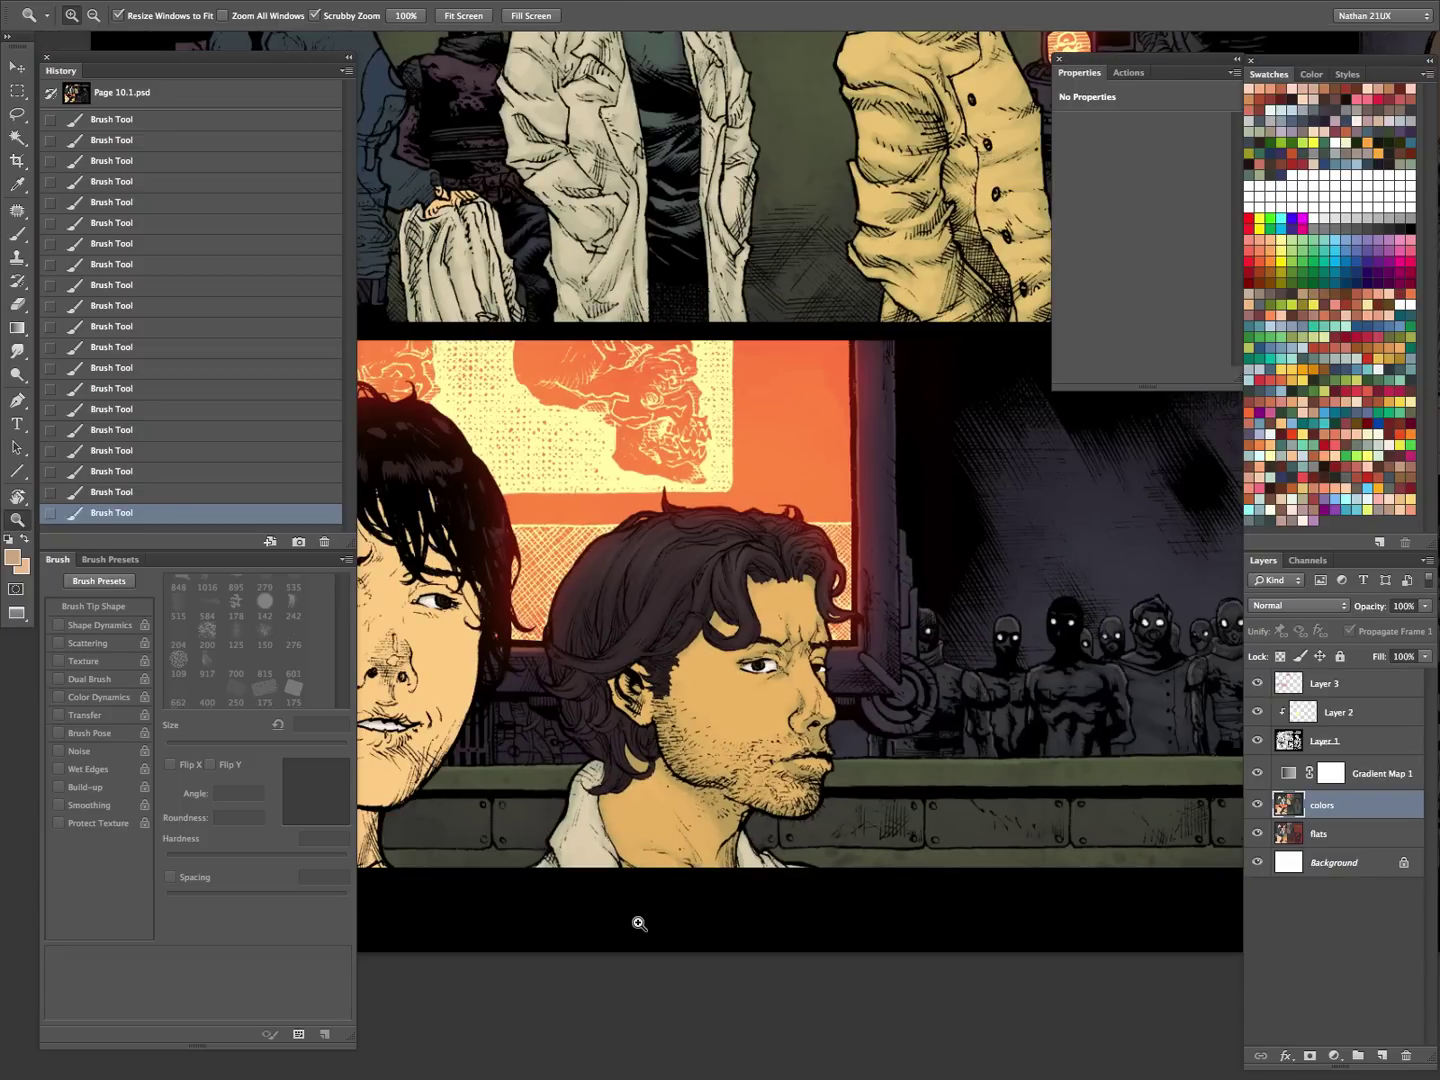
pyautogui.click(698, 663)
pyautogui.press('b')
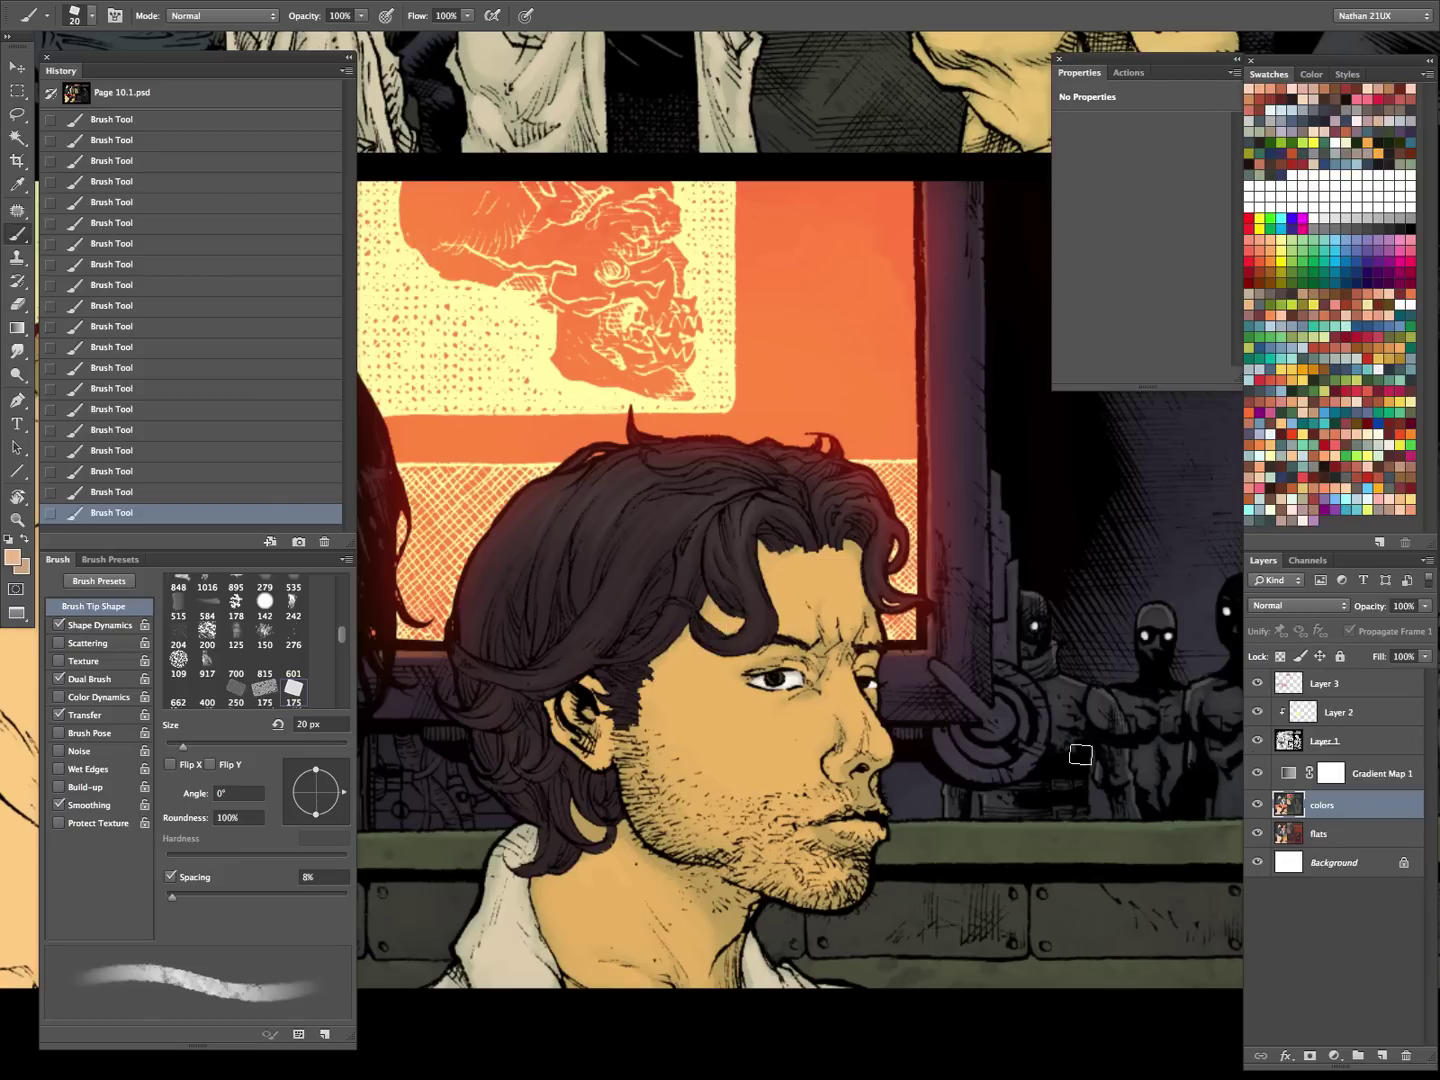
pyautogui.scroll(10, 1126, 753)
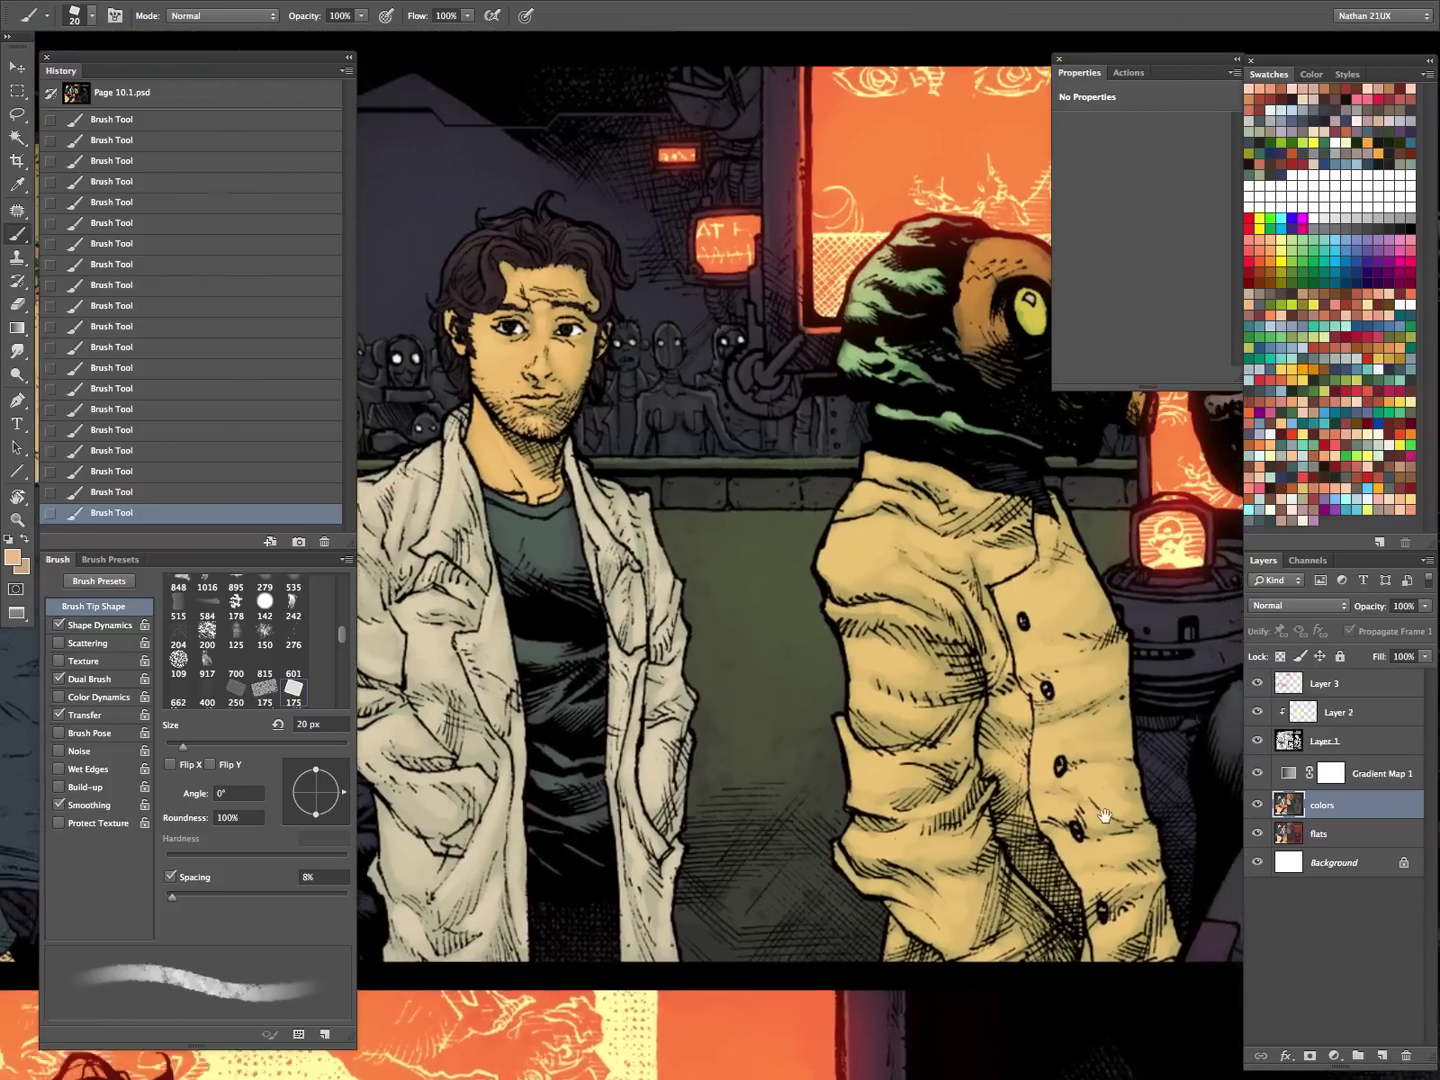
pyautogui.scroll(3, 1104, 814)
pyautogui.click(1256, 773)
pyautogui.keyDown('alt'); pyautogui.click(701, 597); pyautogui.keyUp('alt')
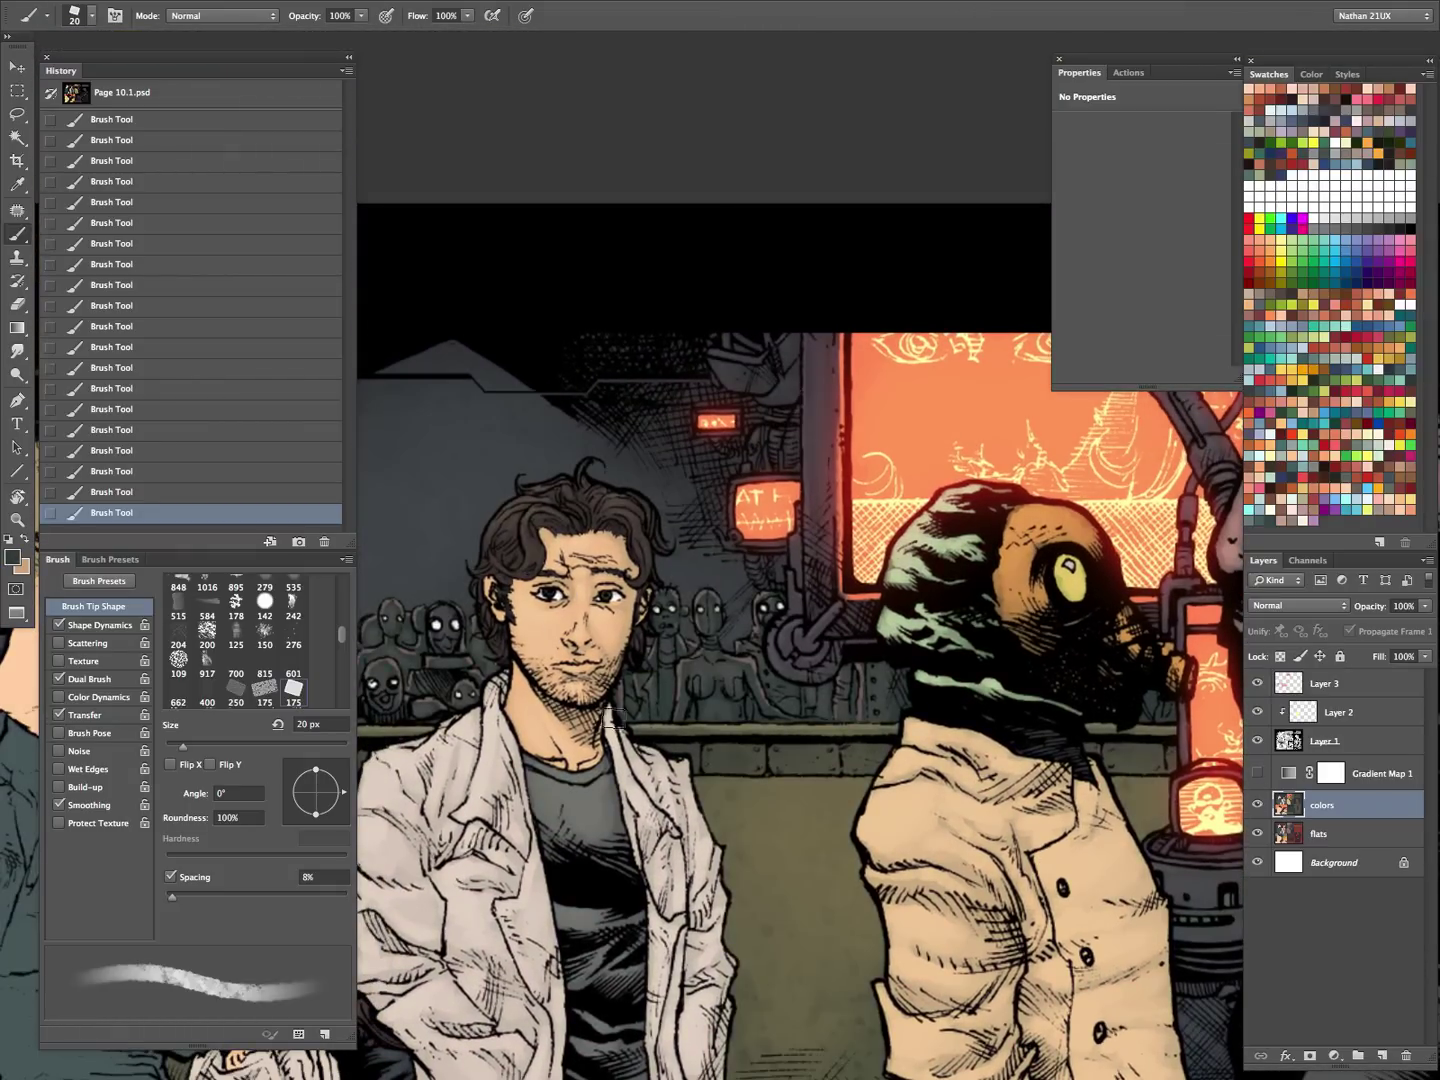
pyautogui.press('i')
pyautogui.click(598, 608)
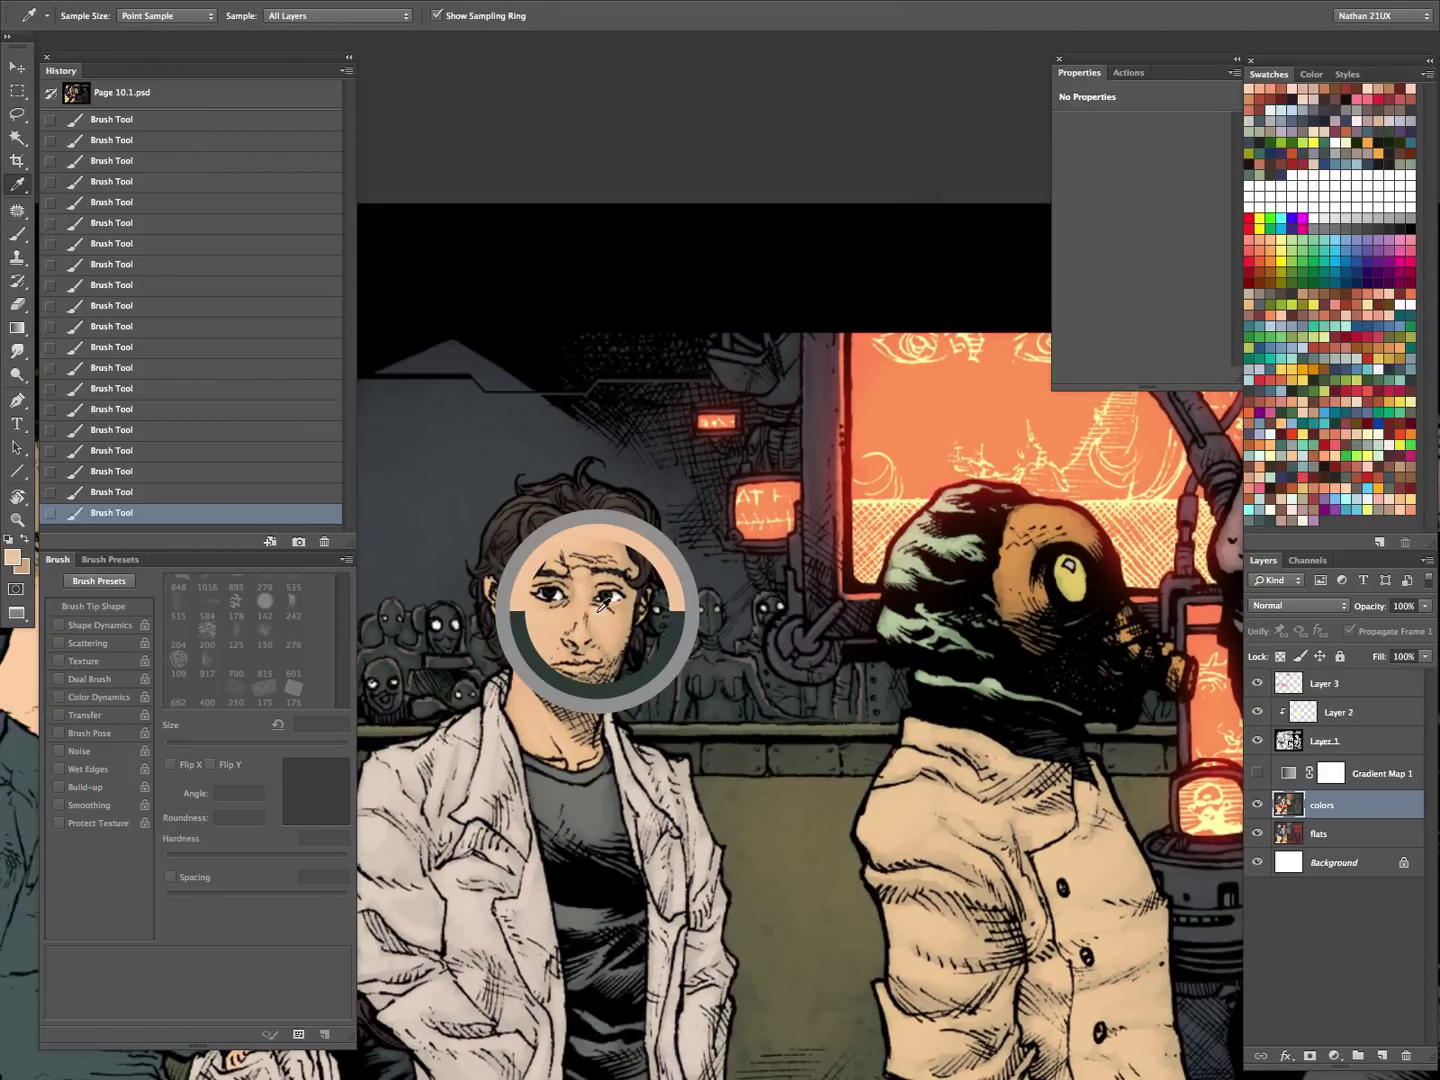
pyautogui.click(1258, 774)
# - Brush the sampled light tone onto the man's nose and around his eyes in the lower panel, using 7 to 15 px
pyautogui.moveTo(882, 795); pyautogui.dragTo(852, 450)
pyautogui.moveTo(799, 960); pyautogui.dragTo(794, 626)
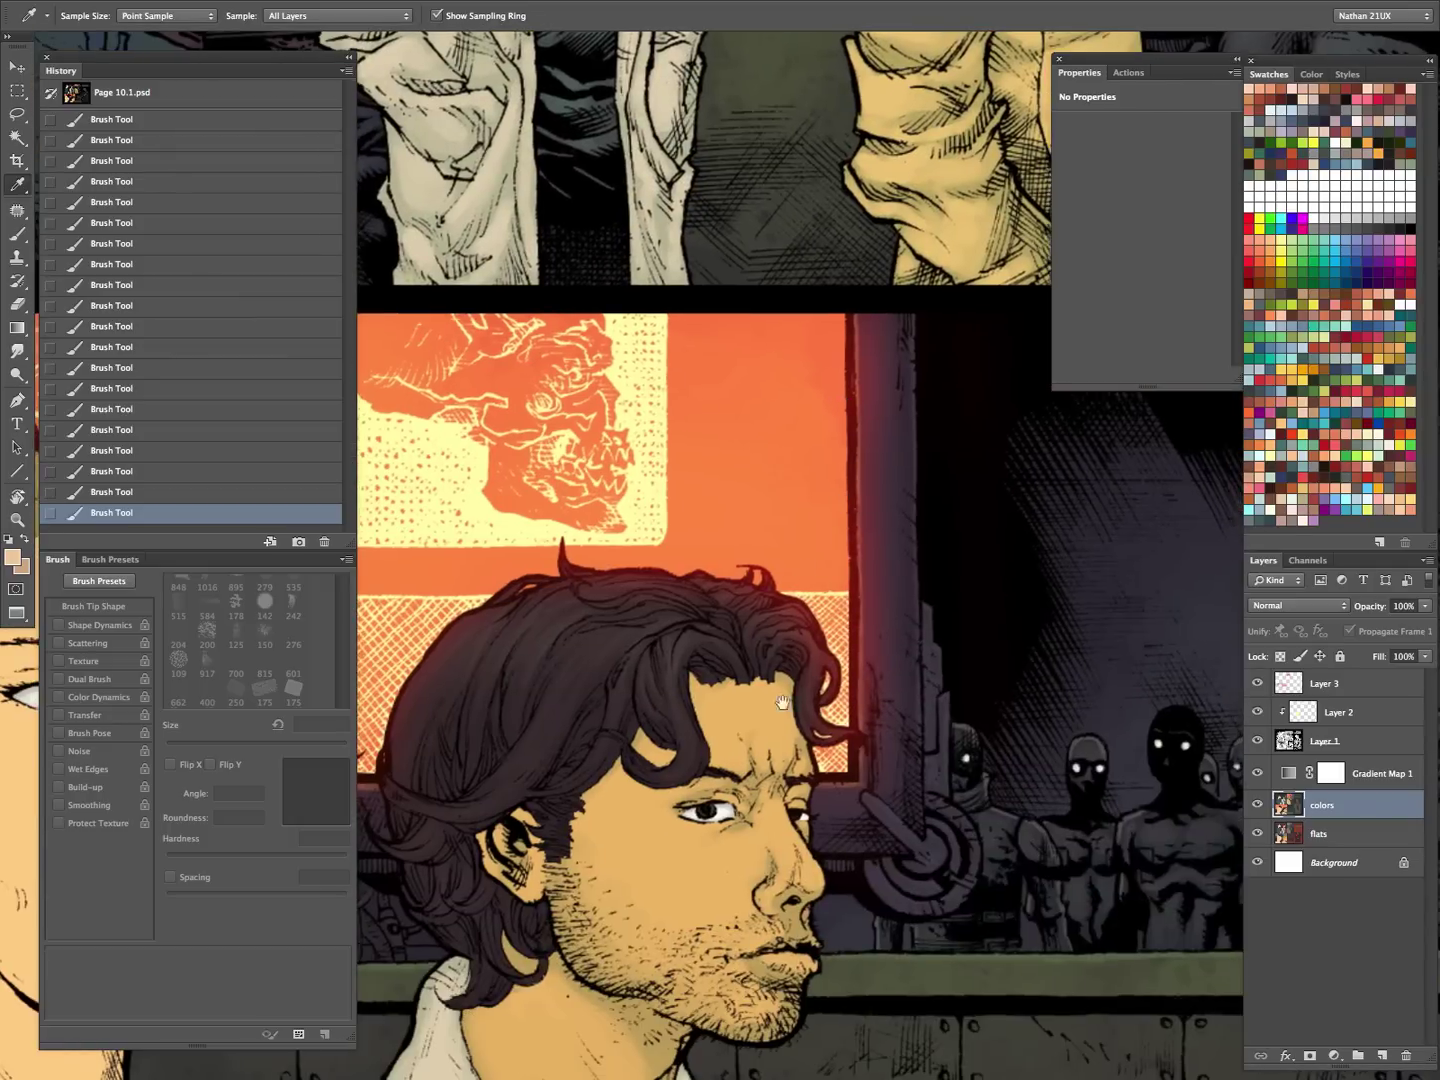
pyautogui.moveTo(794, 700); pyautogui.dragTo(861, 554)
pyautogui.keyDown('super'); pyautogui.click(896, 672); pyautogui.keyUp('super')
pyautogui.press('b')
pyautogui.press('[')
pyautogui.press('[')
pyautogui.press('[')
pyautogui.press('[')
pyautogui.press('[')
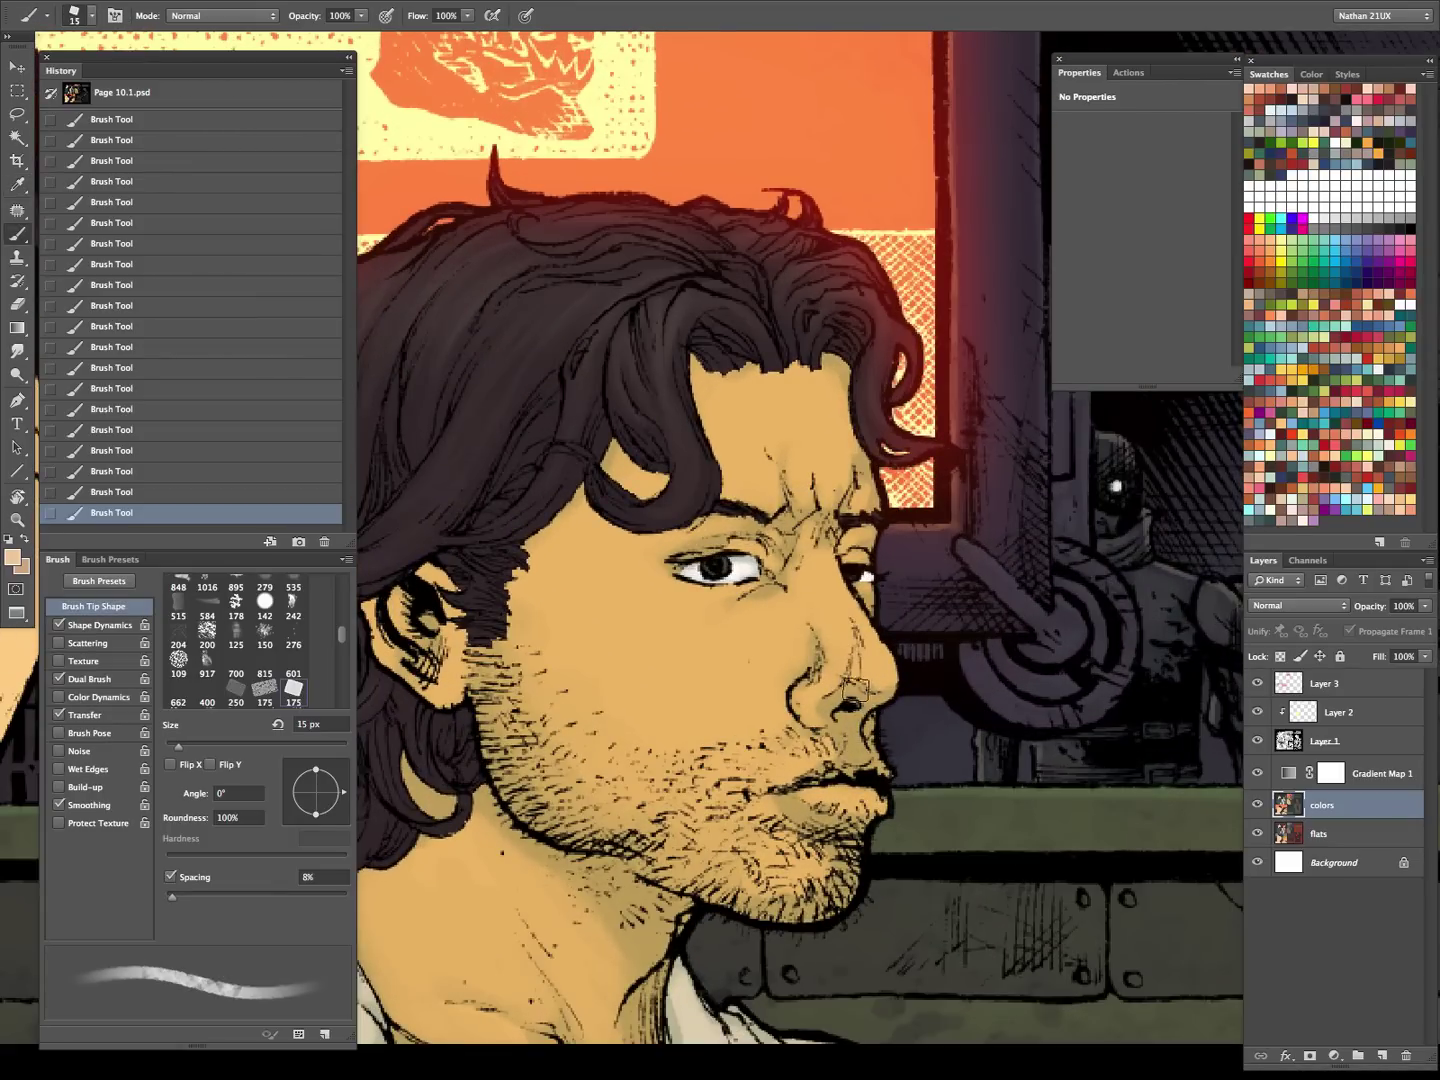
pyautogui.press(']')
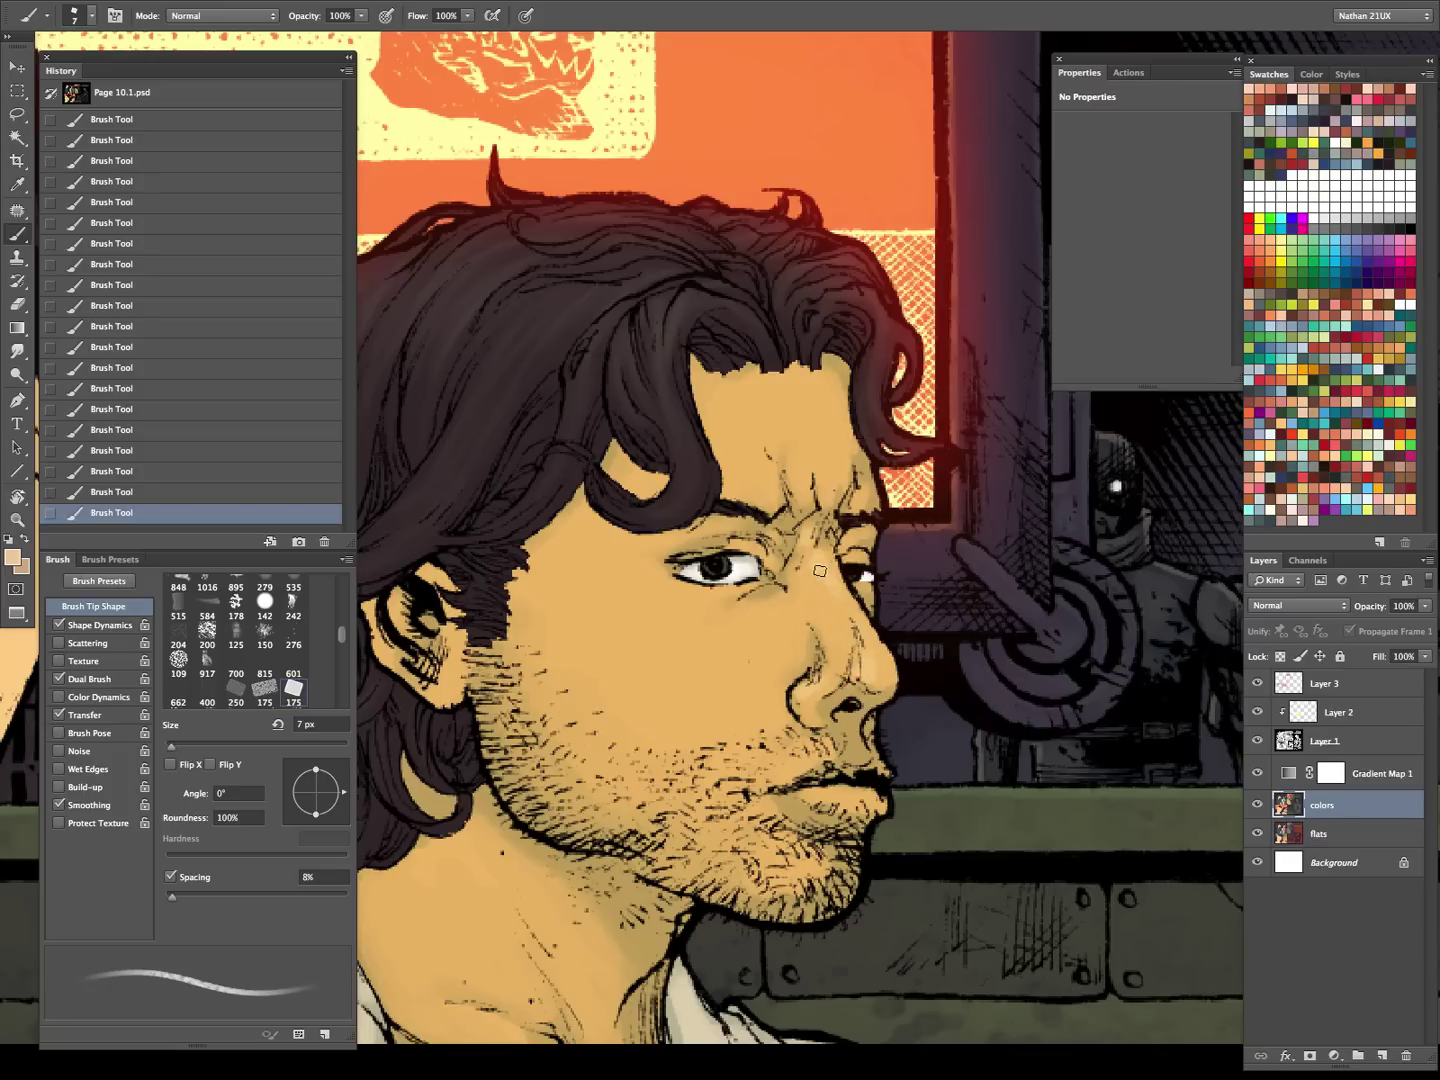
pyautogui.press(']')
pyautogui.press(']')
pyautogui.press(']')
pyautogui.press(']')
pyautogui.press(']')
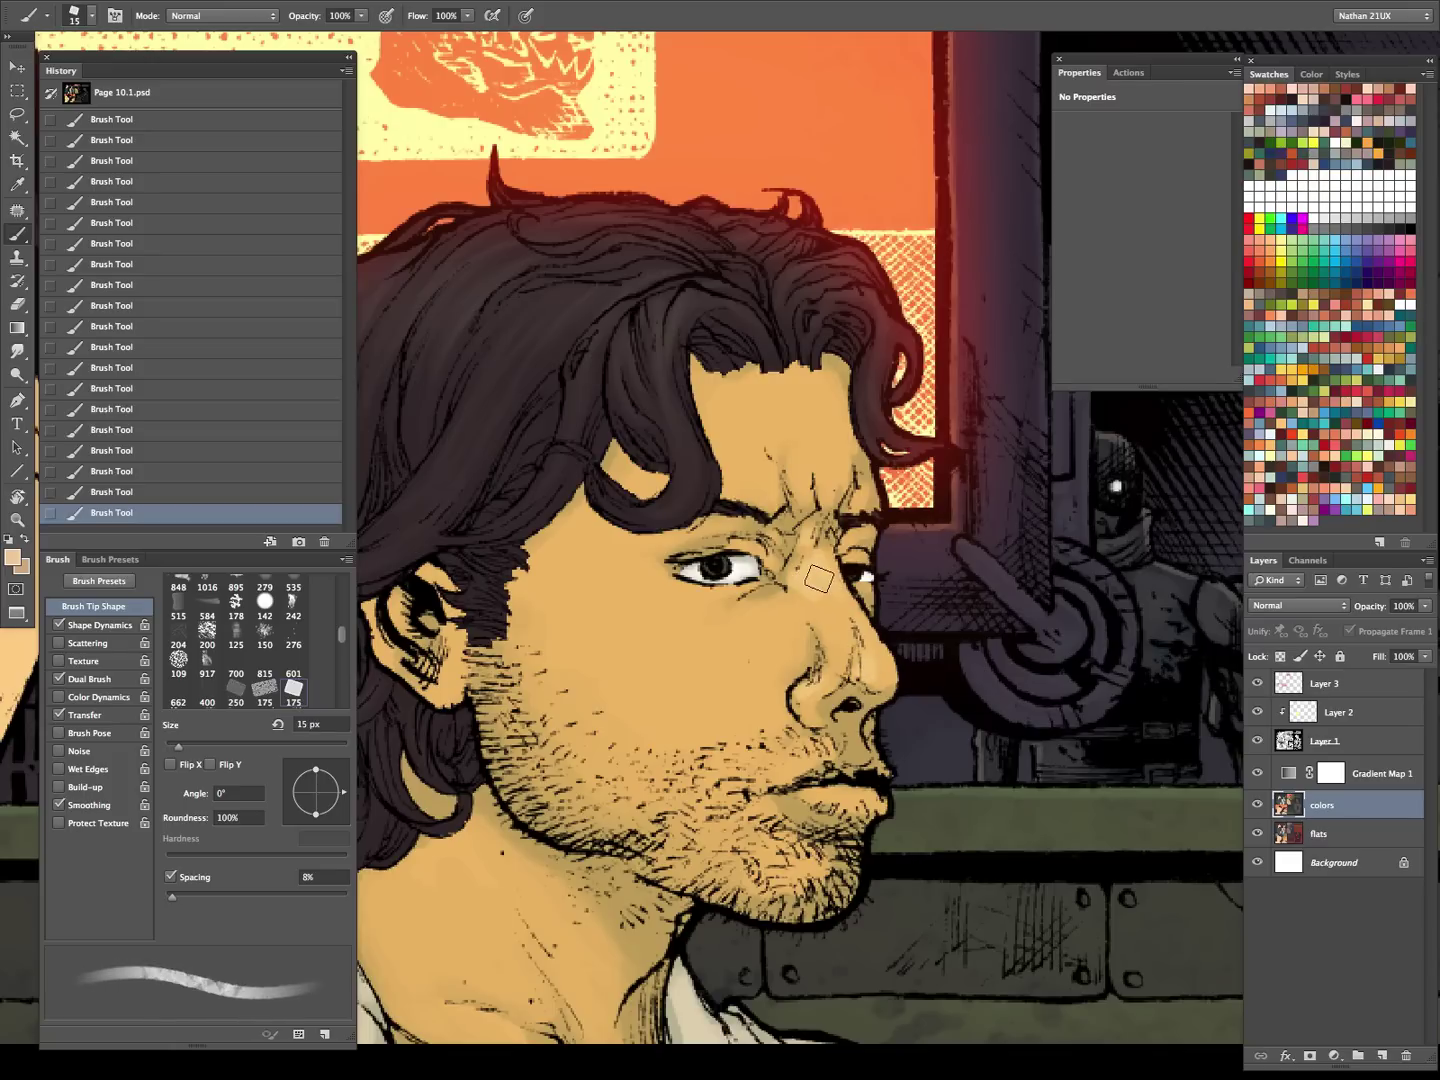
# - Lighten the far brow with a 9 px brush and the forehead with a 20 px brush
pyautogui.press('[')
pyautogui.press('[')
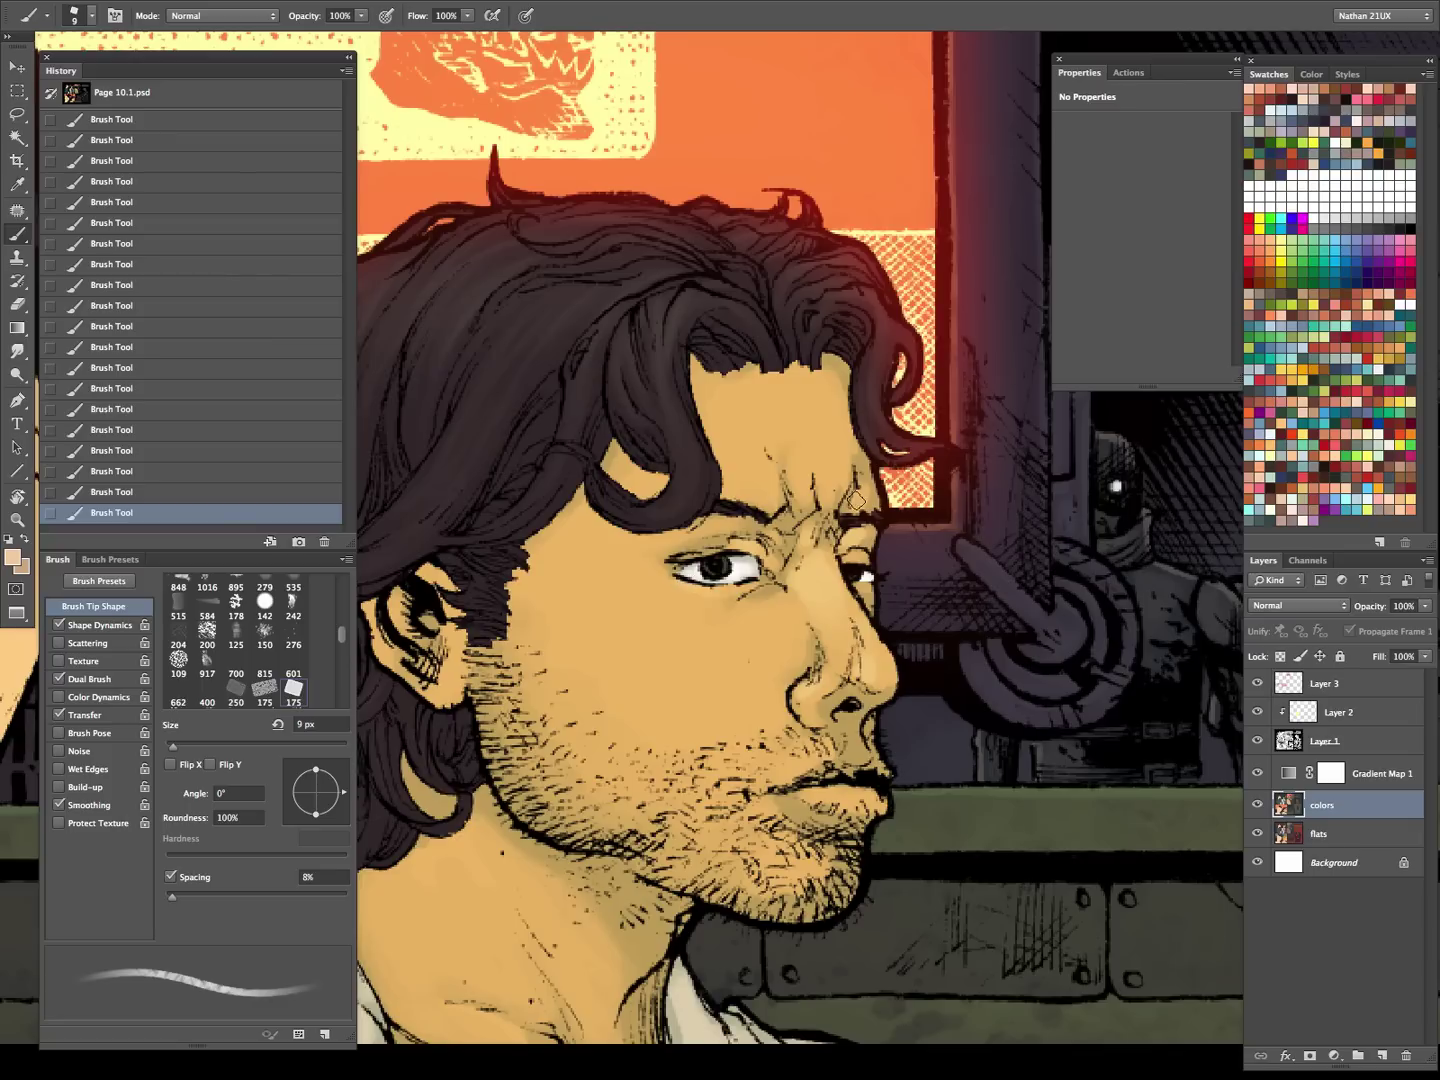
pyautogui.press(']')
pyautogui.press(']')
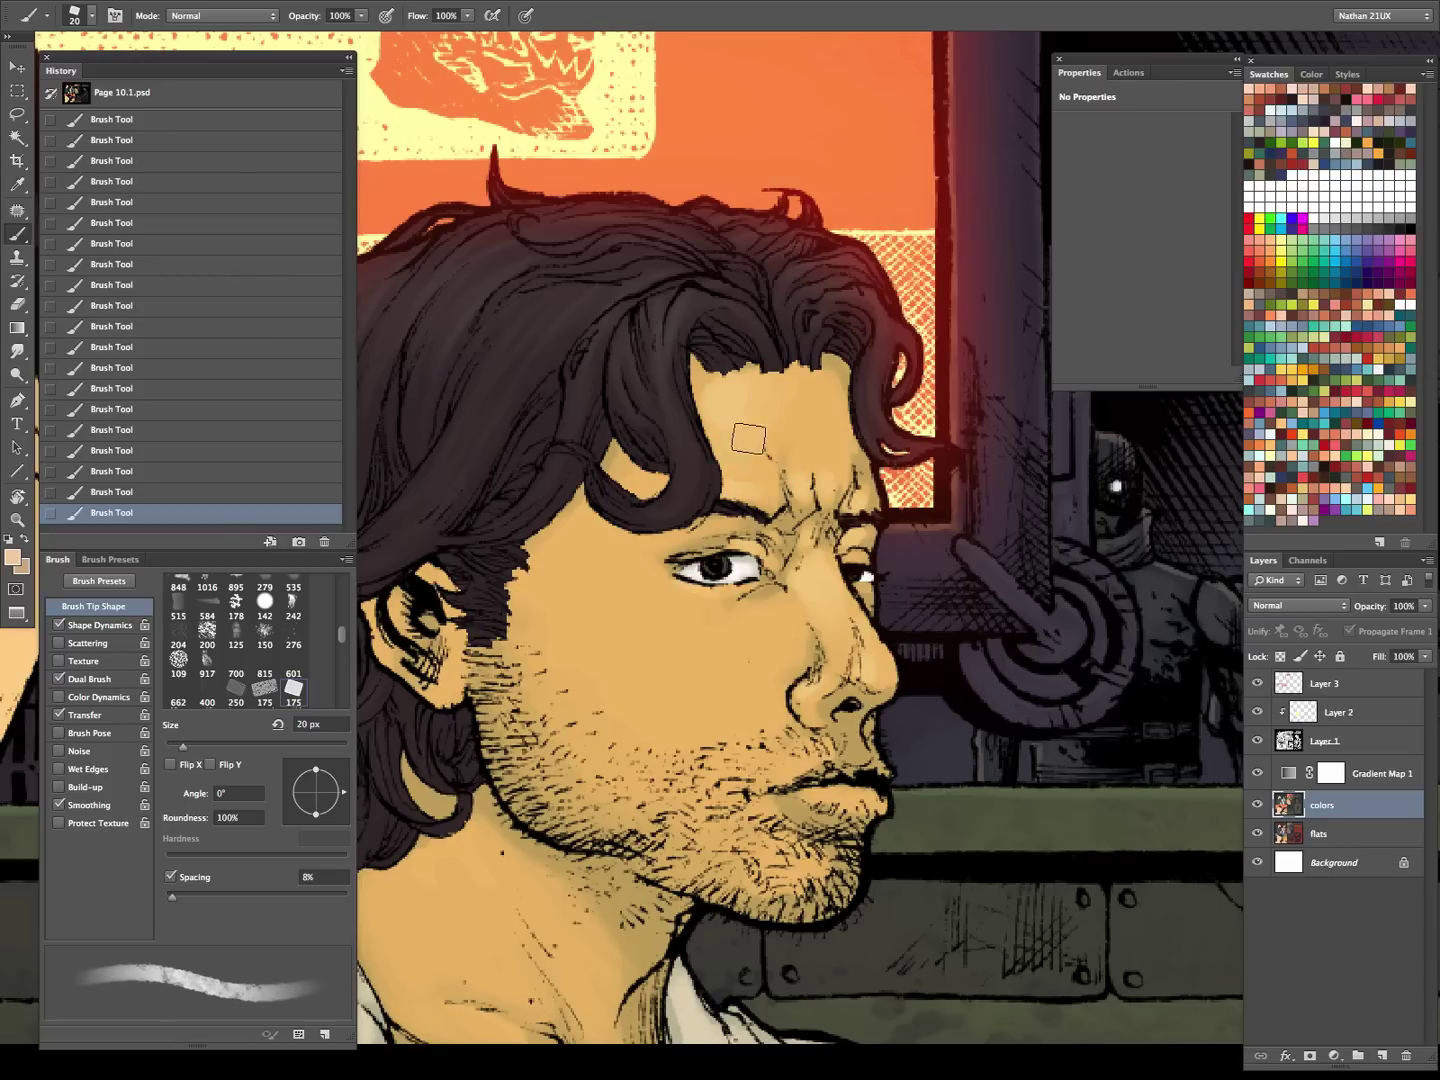
# - Add light skin tone highlights to the lower lip and earlobe with an 8 to 9 px brush
pyautogui.press('[')
pyautogui.press('[')
pyautogui.press('[')
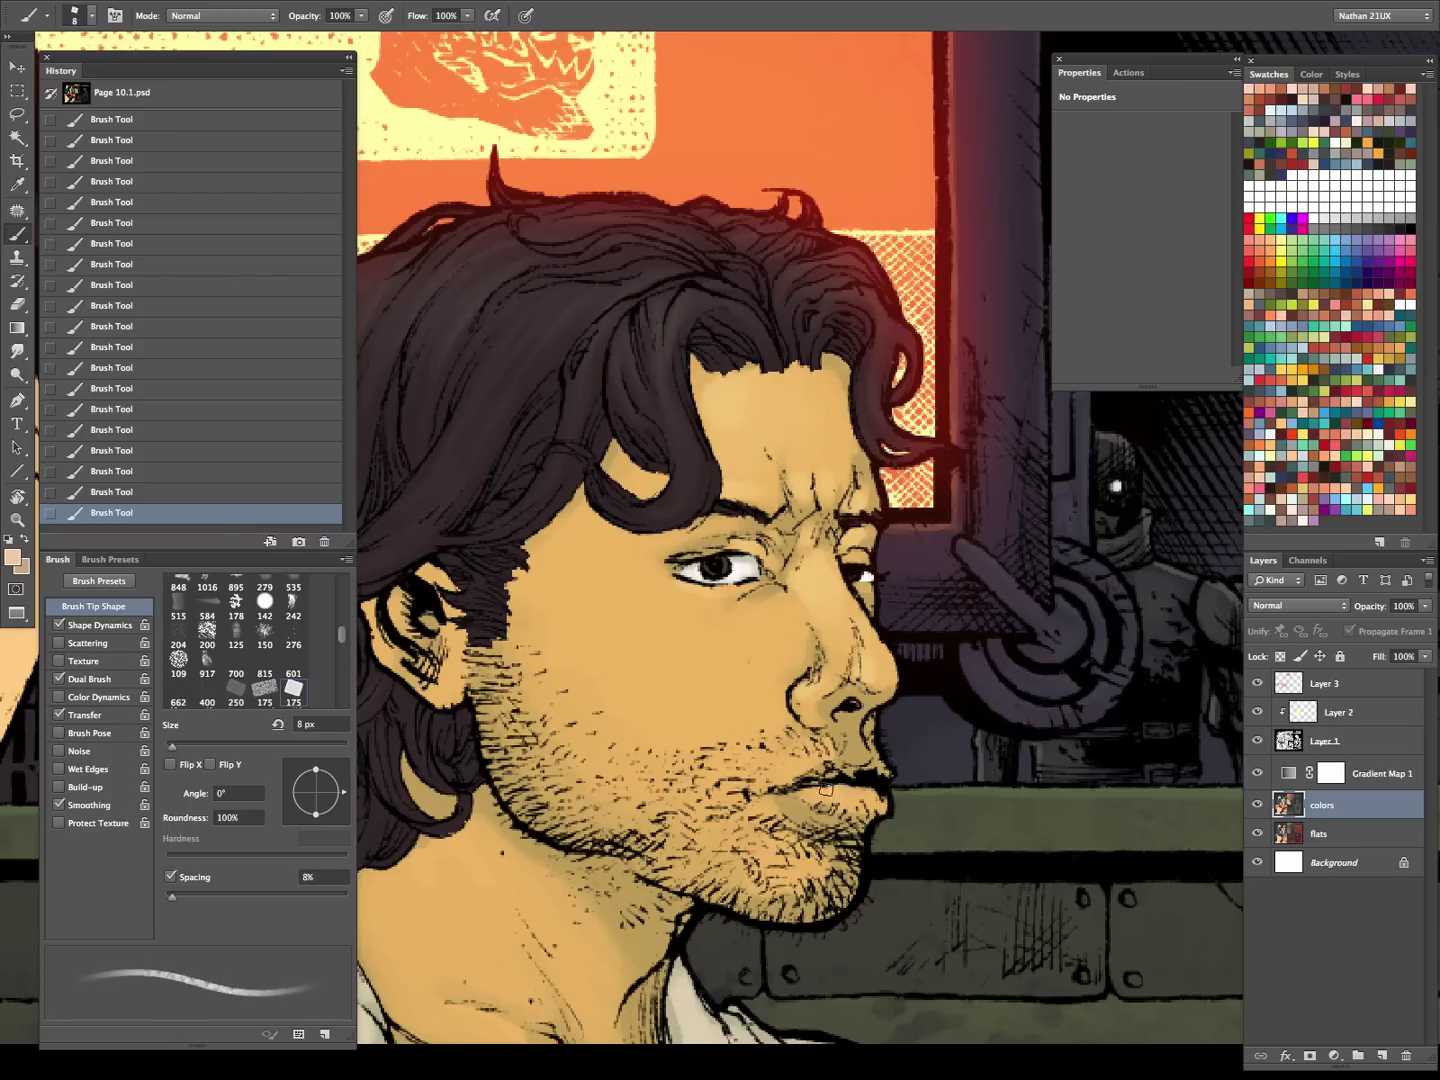
pyautogui.press(']')
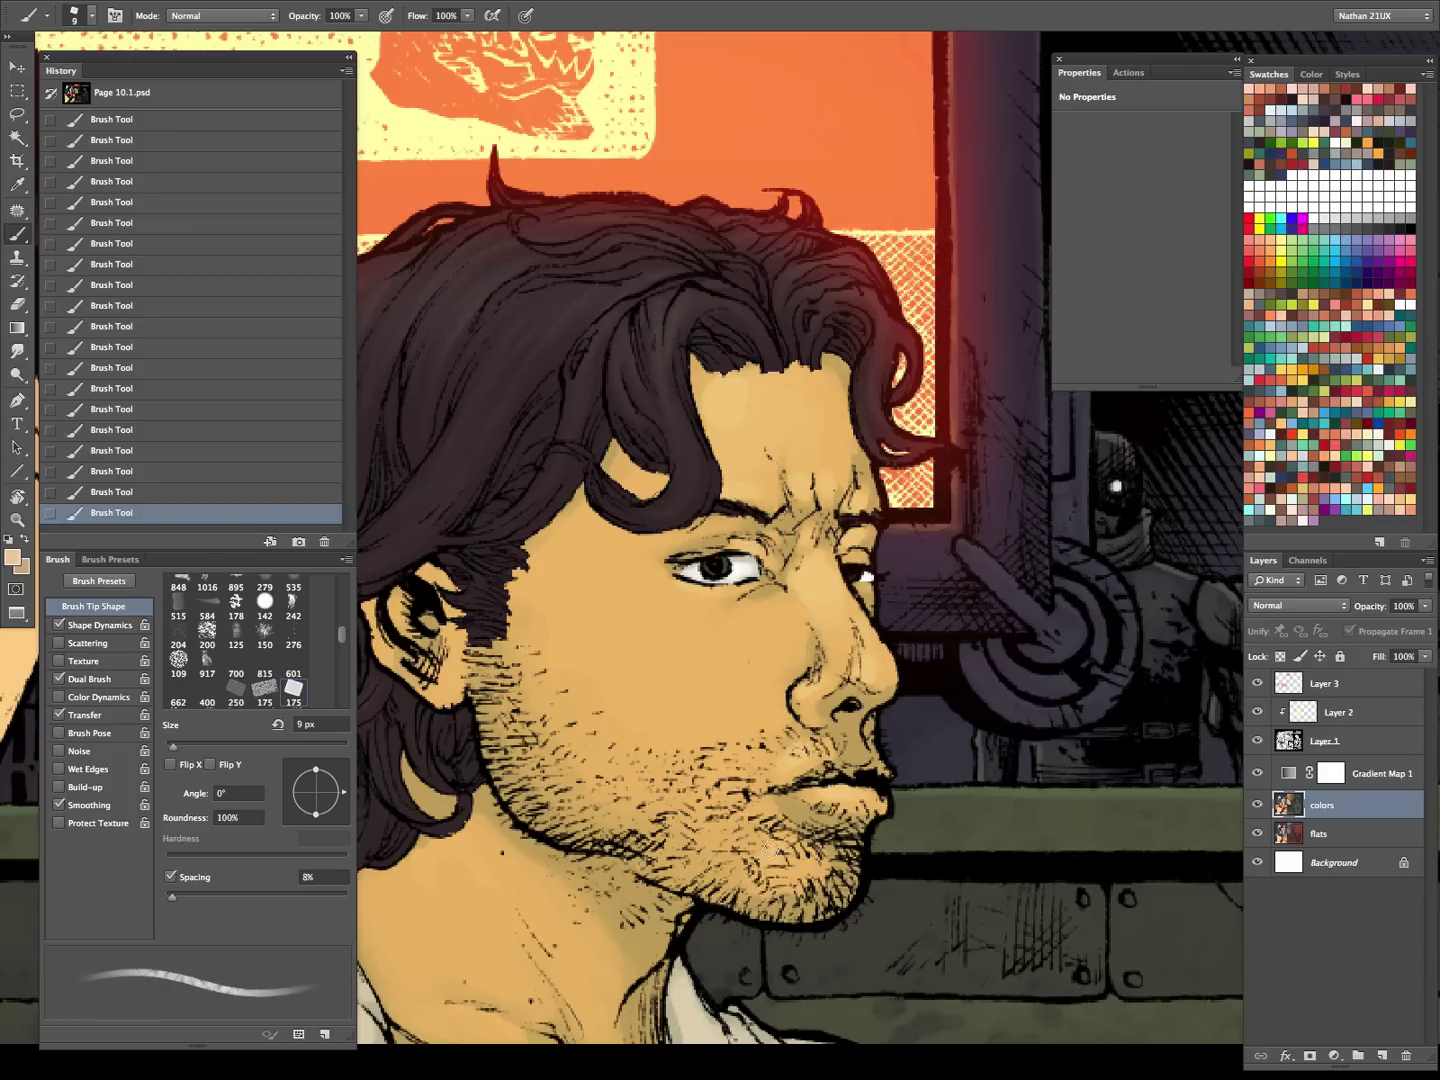
pyautogui.press('[')
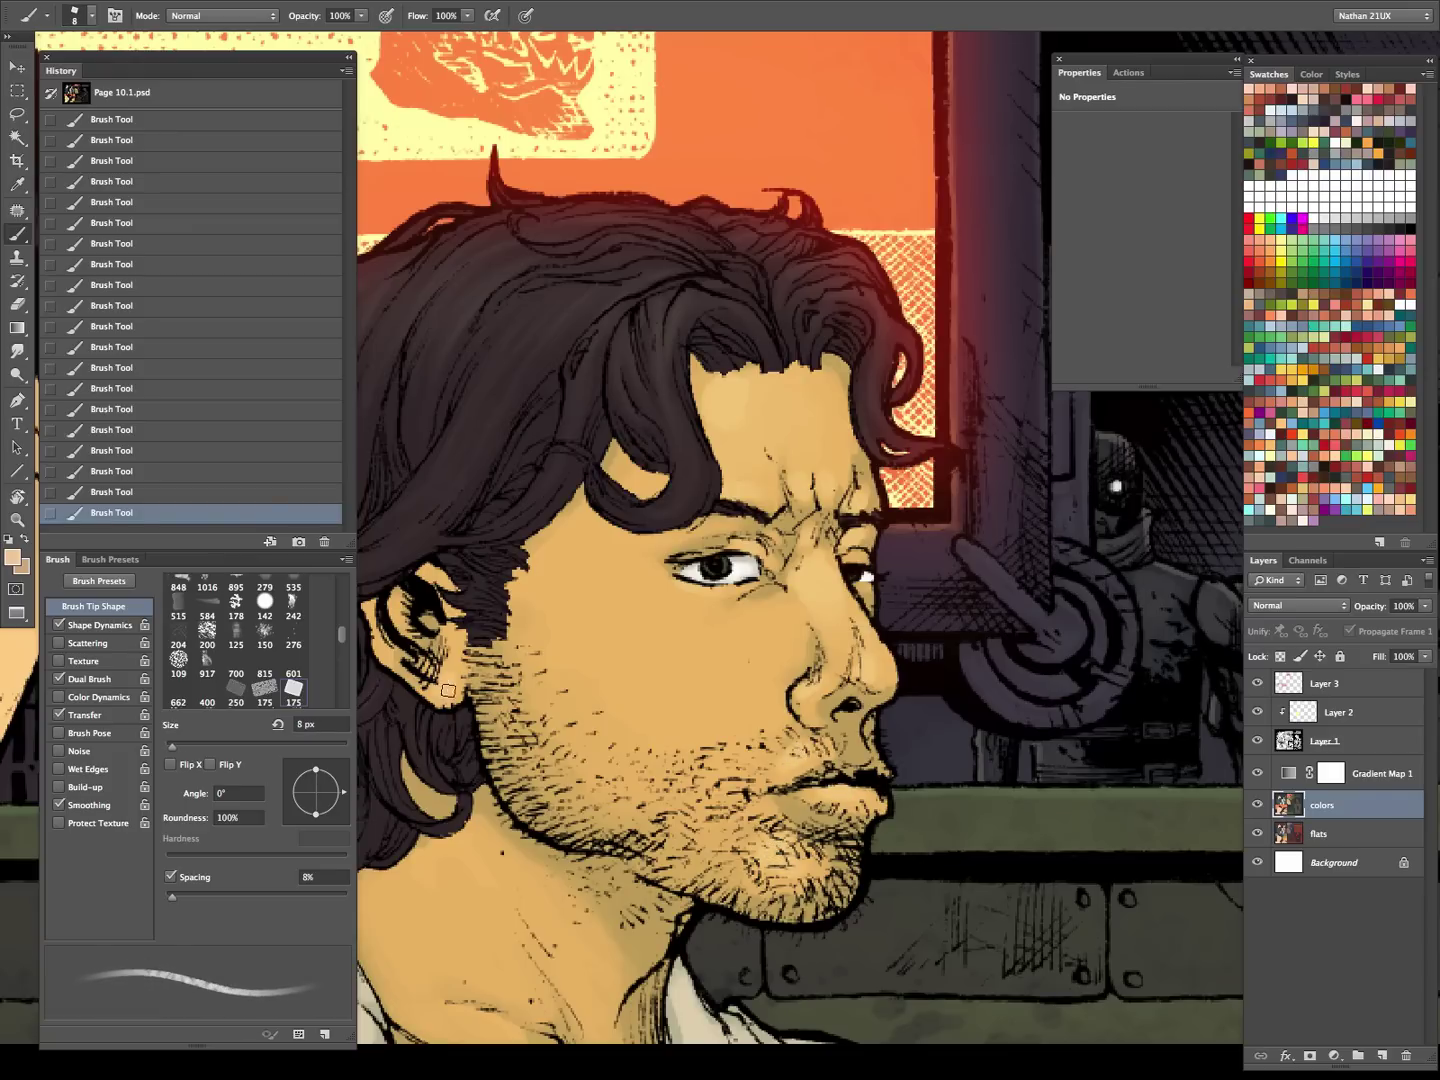
# - Enlarge the brush to 35 px and brush the light tone over the cheek and stubbled jaw
pyautogui.press(']')
pyautogui.press(']')
pyautogui.press(']')
pyautogui.press(']')
pyautogui.press(']')
pyautogui.press(']')
pyautogui.press(']')
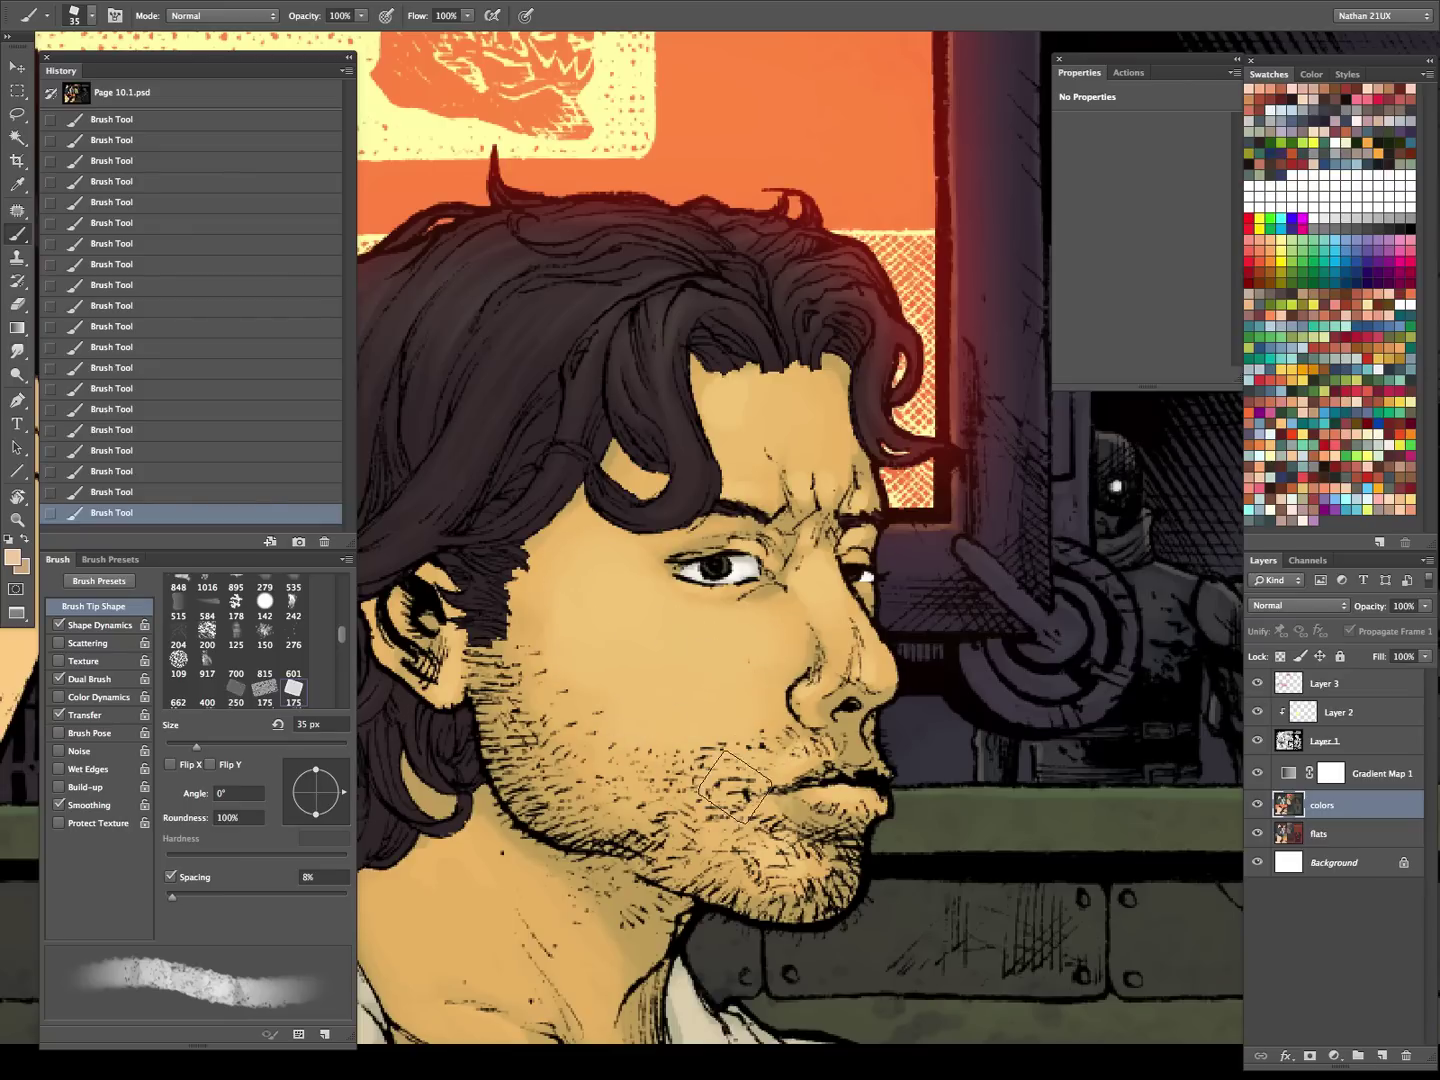
# - Paint the light skin tone on the neck, starting with a 10 px brush and broadening it to 30 px
pyautogui.moveTo(994, 646); pyautogui.dragTo(1139, 340)
pyautogui.press('[')
pyautogui.press('[')
pyautogui.press('[')
pyautogui.press('[')
pyautogui.press('[')
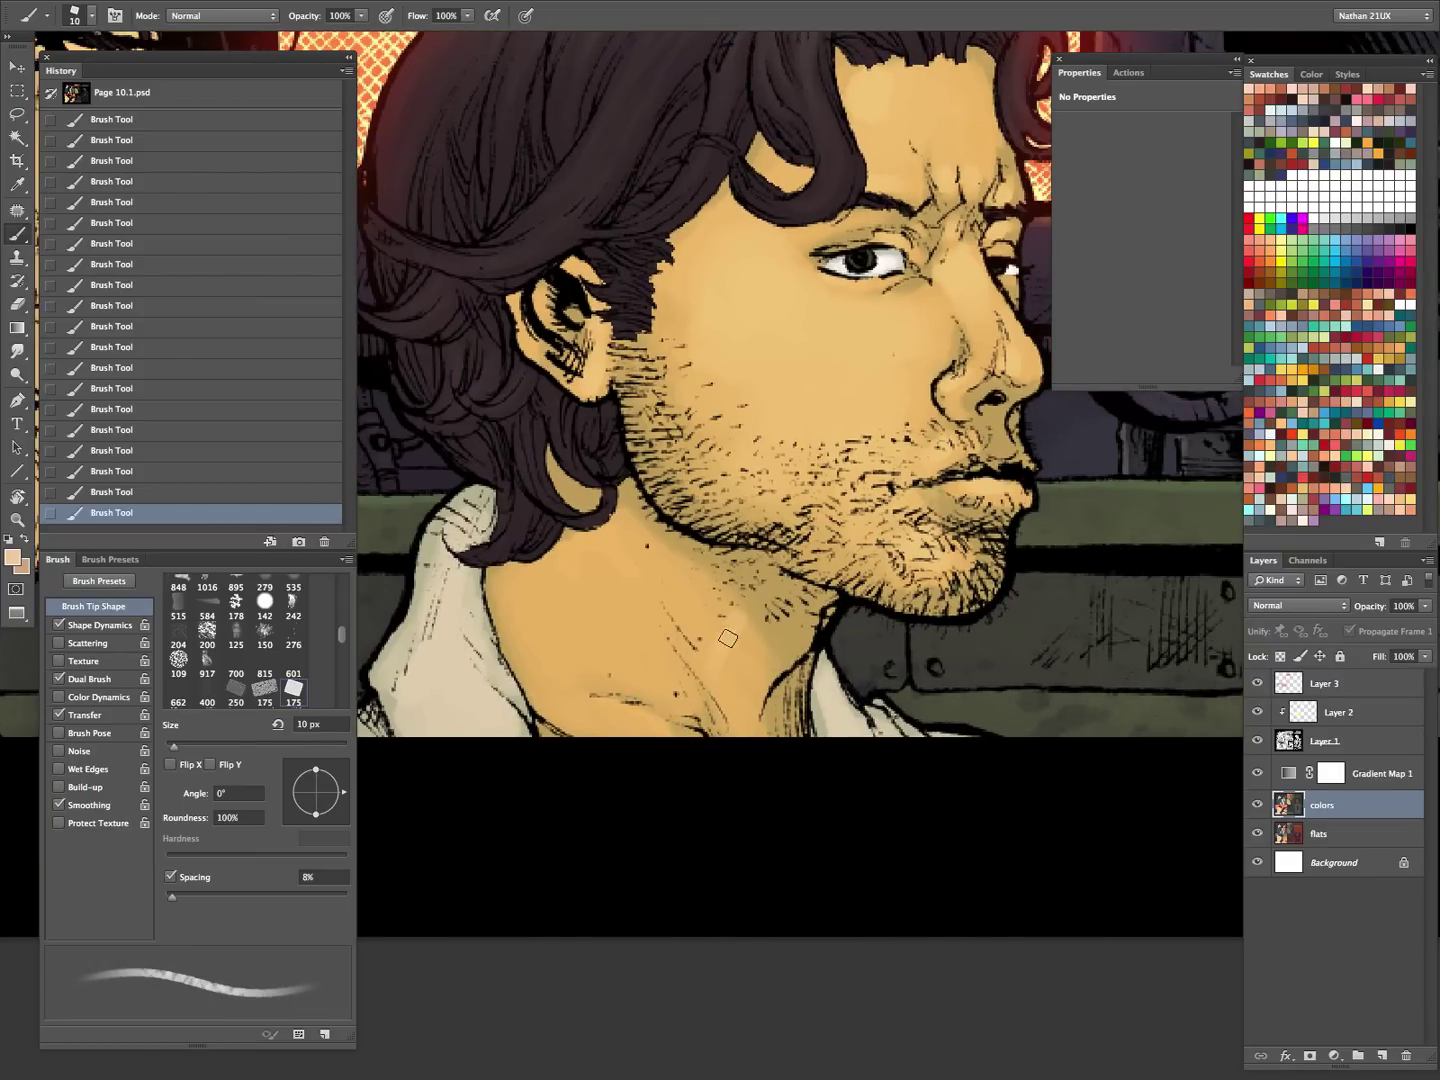
pyautogui.press('[')
pyautogui.press('[')
pyautogui.press(']')
pyautogui.press(']')
pyautogui.press(']')
pyautogui.press(']')
pyautogui.press(']')
pyautogui.press(']')
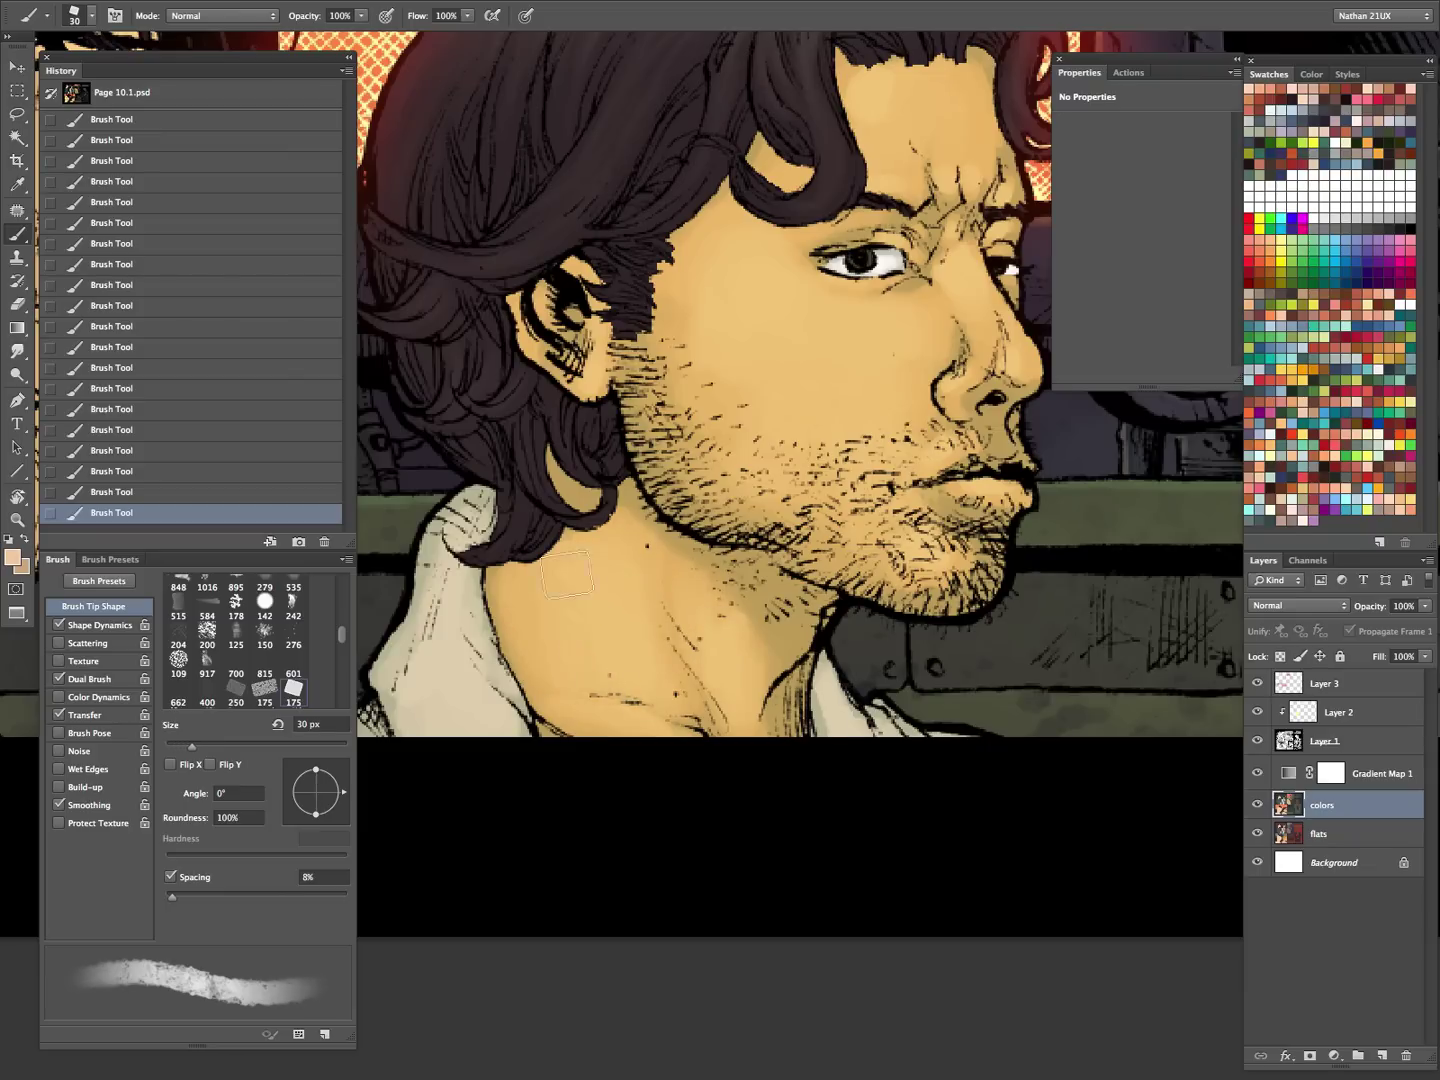
# - Reduce the brush to between 5 and 7 px and touch up the highlights around the near eye
pyautogui.press('z')
pyautogui.keyDown('alt'); pyautogui.click(788, 655); pyautogui.keyUp('alt')
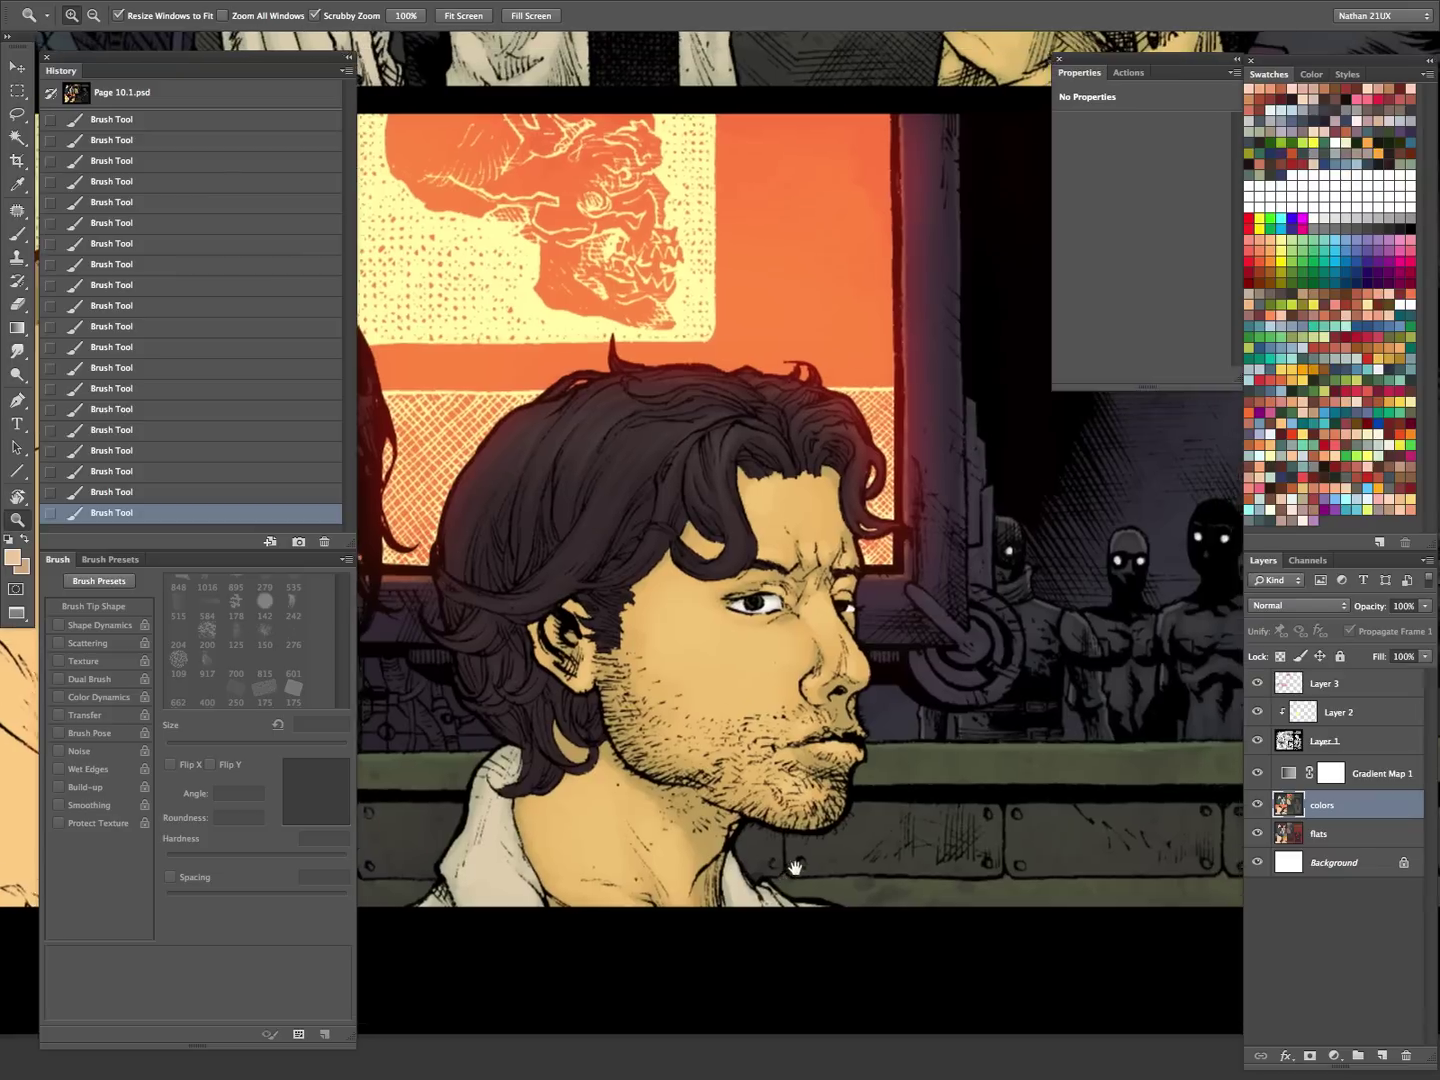
pyautogui.click(769, 601)
pyautogui.press('b')
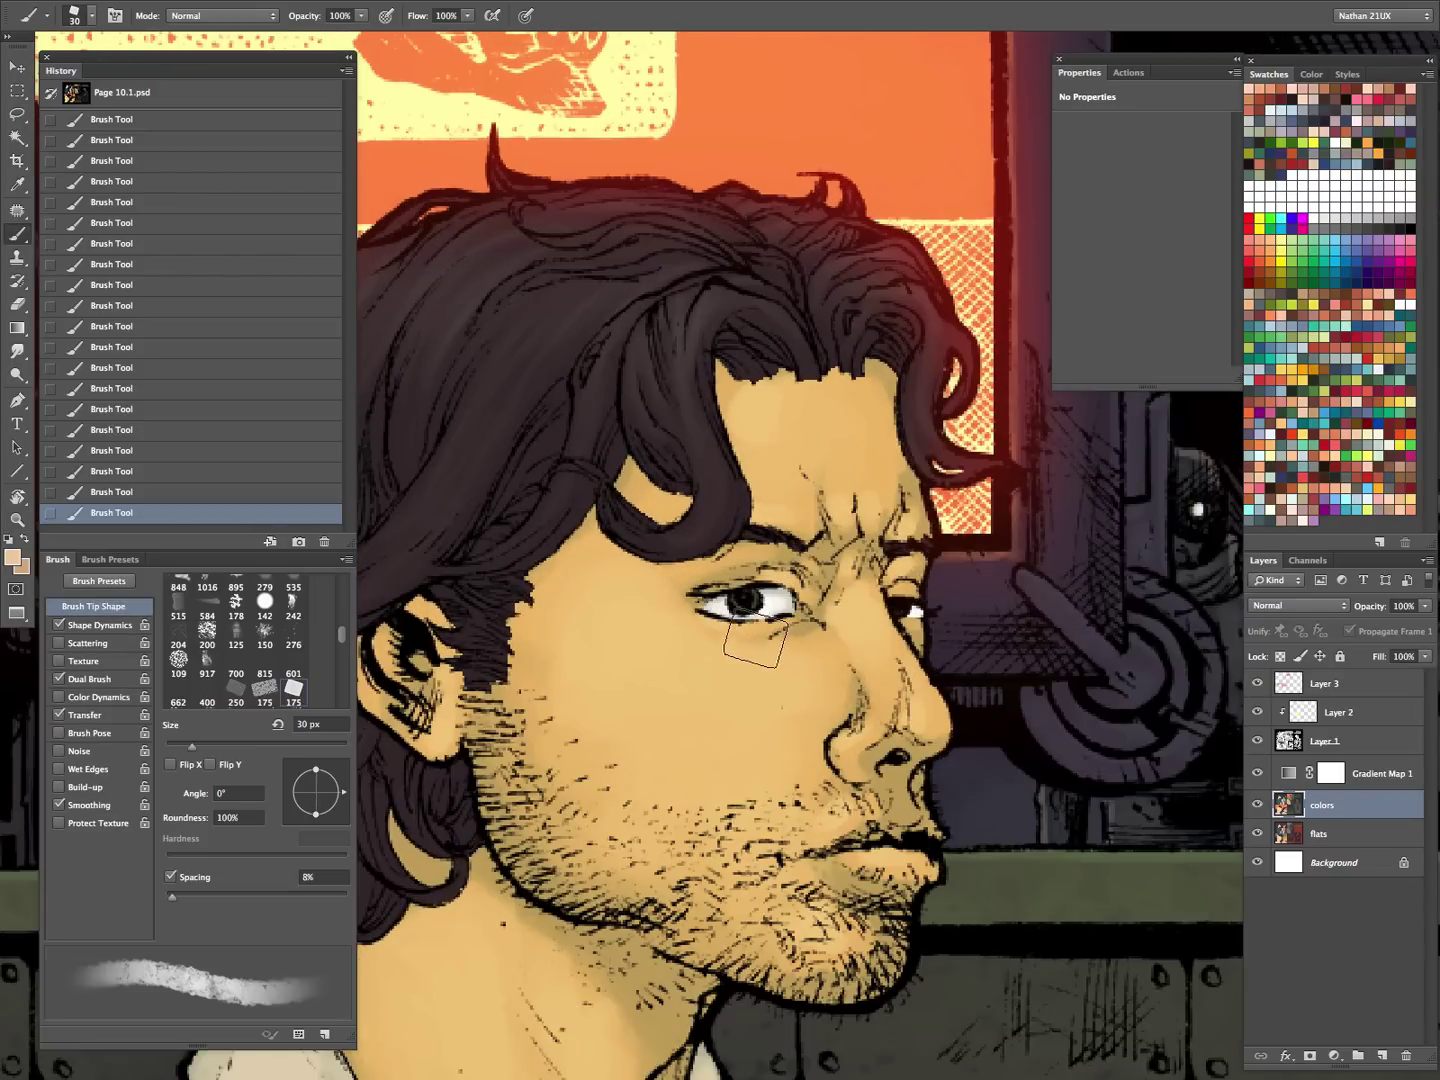
pyautogui.press('[')
pyautogui.press('[')
pyautogui.press('[')
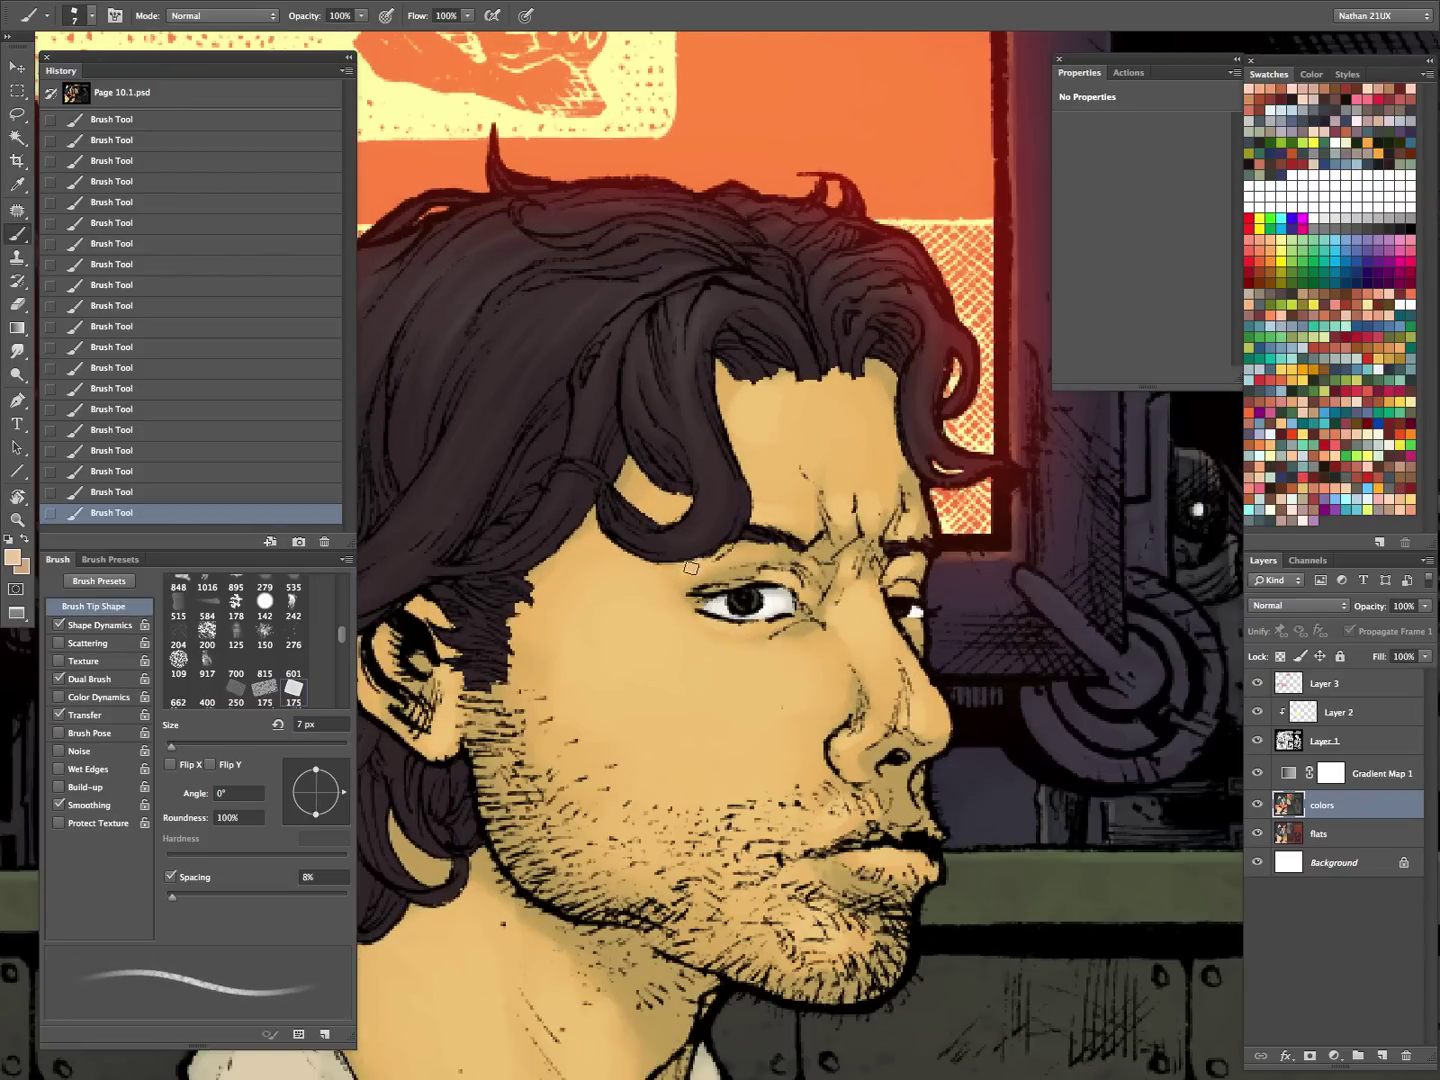
pyautogui.press('[')
pyautogui.press('[')
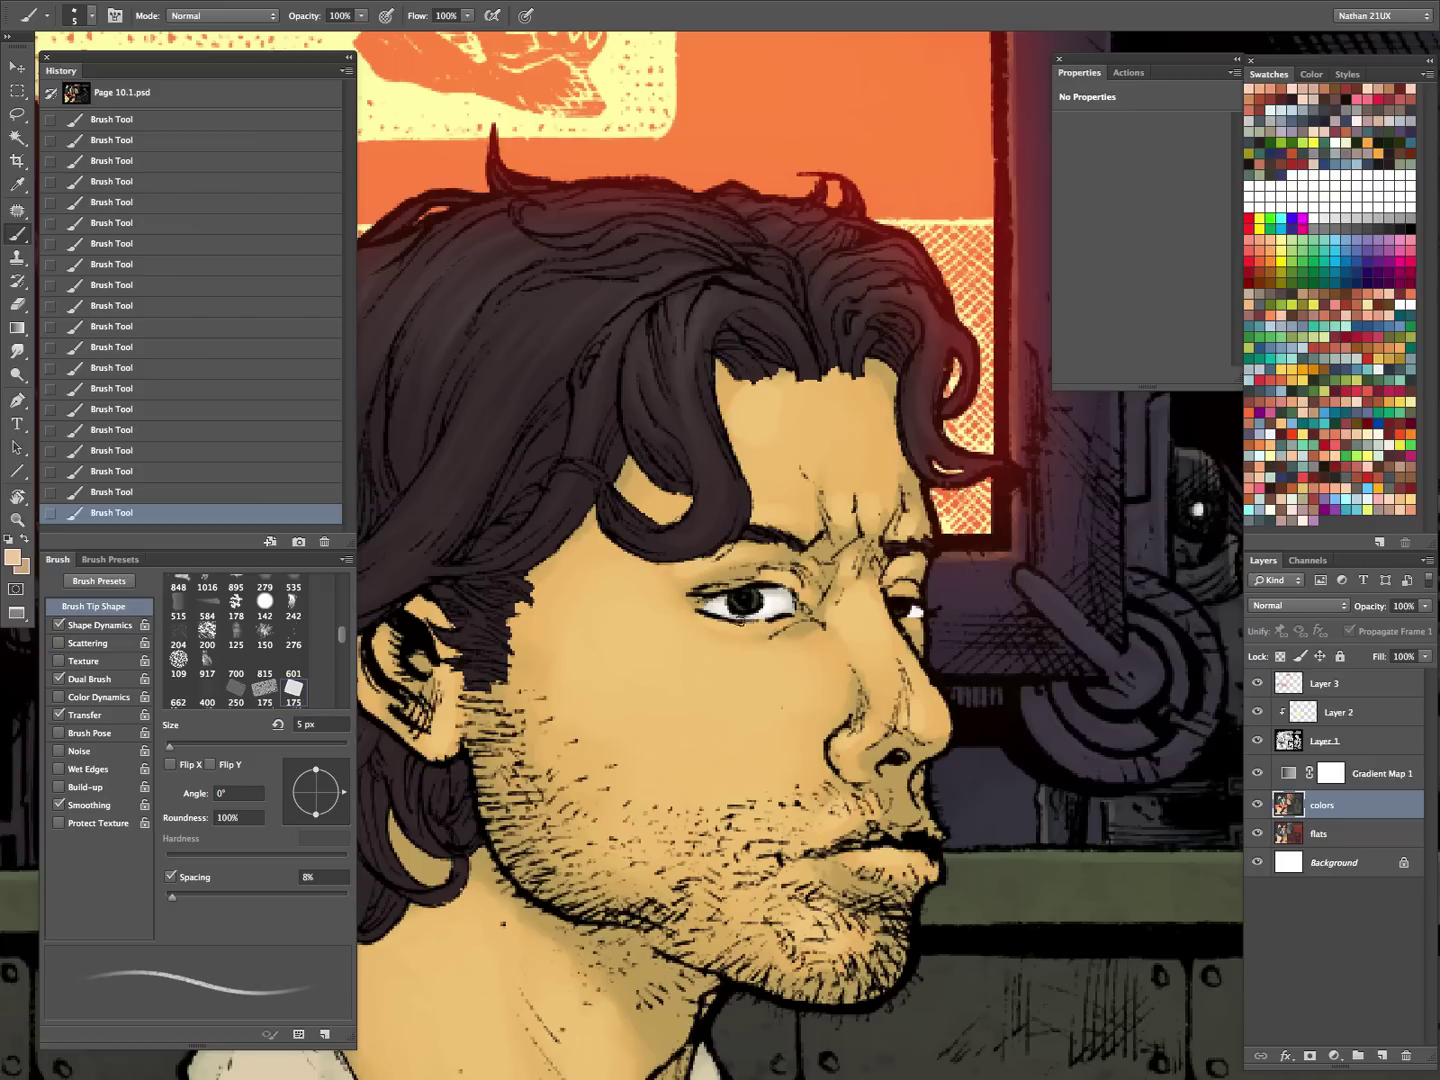
pyautogui.press(']')
# - Touch up the man's lips with a slightly darker skin tone and a 6 px brush
pyautogui.press('z')
pyautogui.moveTo(1003, 635); pyautogui.dragTo(984, 703)
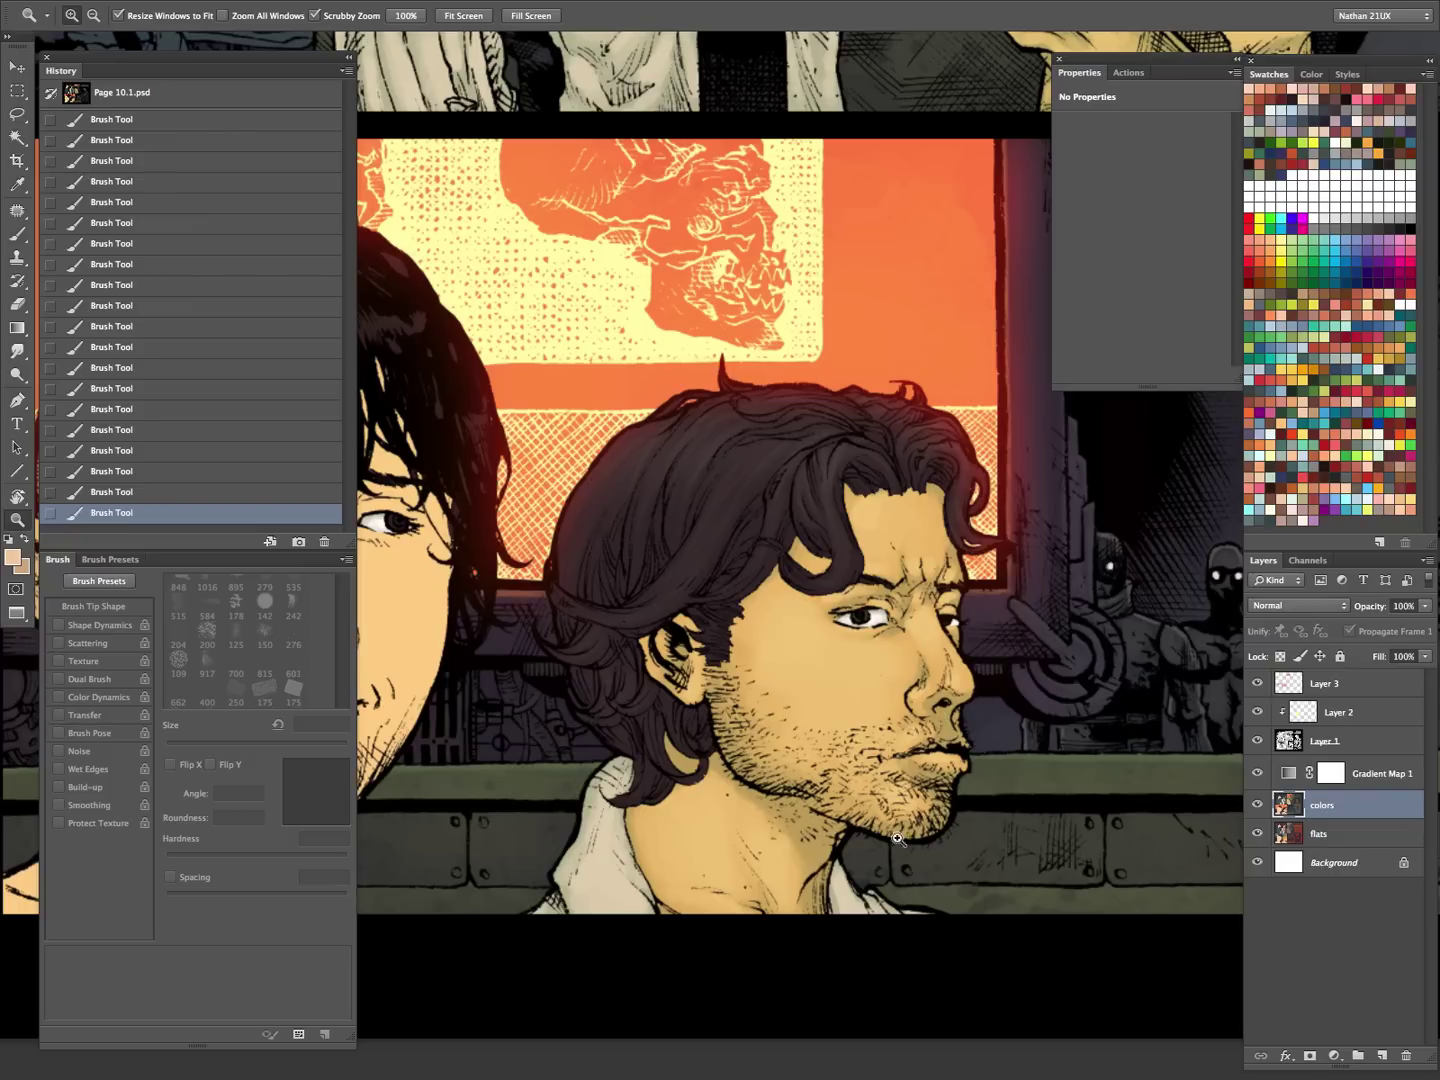
pyautogui.click(958, 693)
pyautogui.press('b')
pyautogui.moveTo(1260, 749); pyautogui.dragTo(1212, 735)
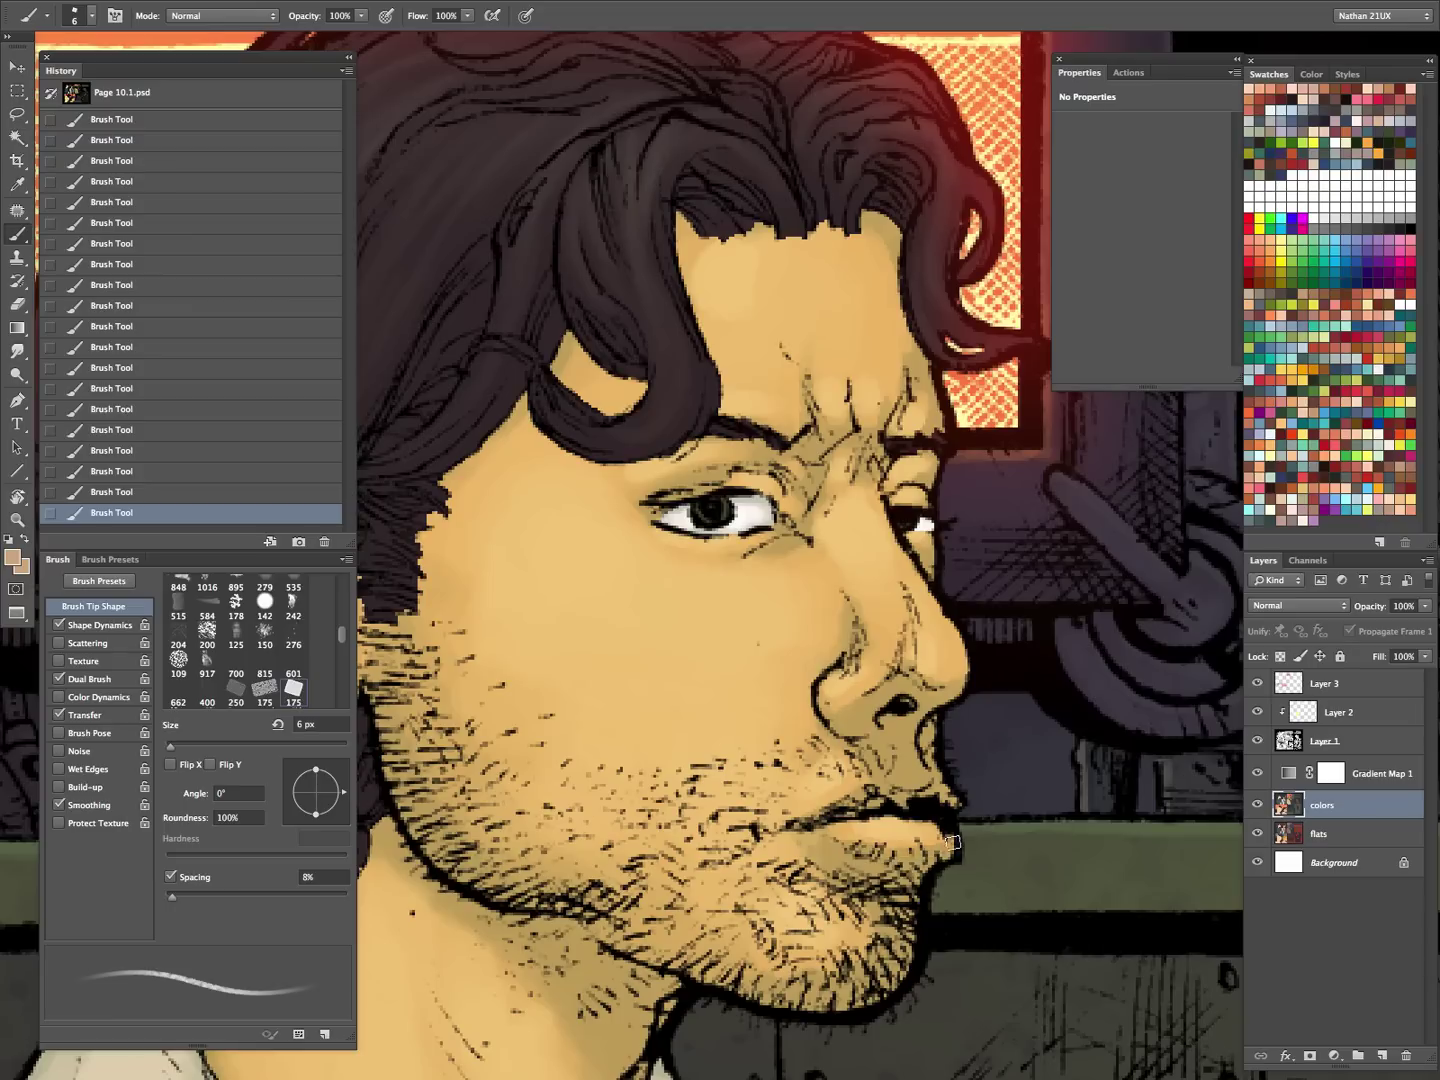
pyautogui.moveTo(846, 814); pyautogui.dragTo(936, 815)
# - Resample the forehead's light tone with Gradient Map 1 temporarily hidden and refine the nose highlights with a 7 px brush
pyautogui.press('super+space')
pyautogui.moveTo(1023, 802)
pyautogui.mouseDown()
pyautogui.moveTo(1047, 842)
pyautogui.moveTo(1029, 830)
pyautogui.mouseUp()
pyautogui.moveTo(1057, 712); pyautogui.dragTo(999, 796)
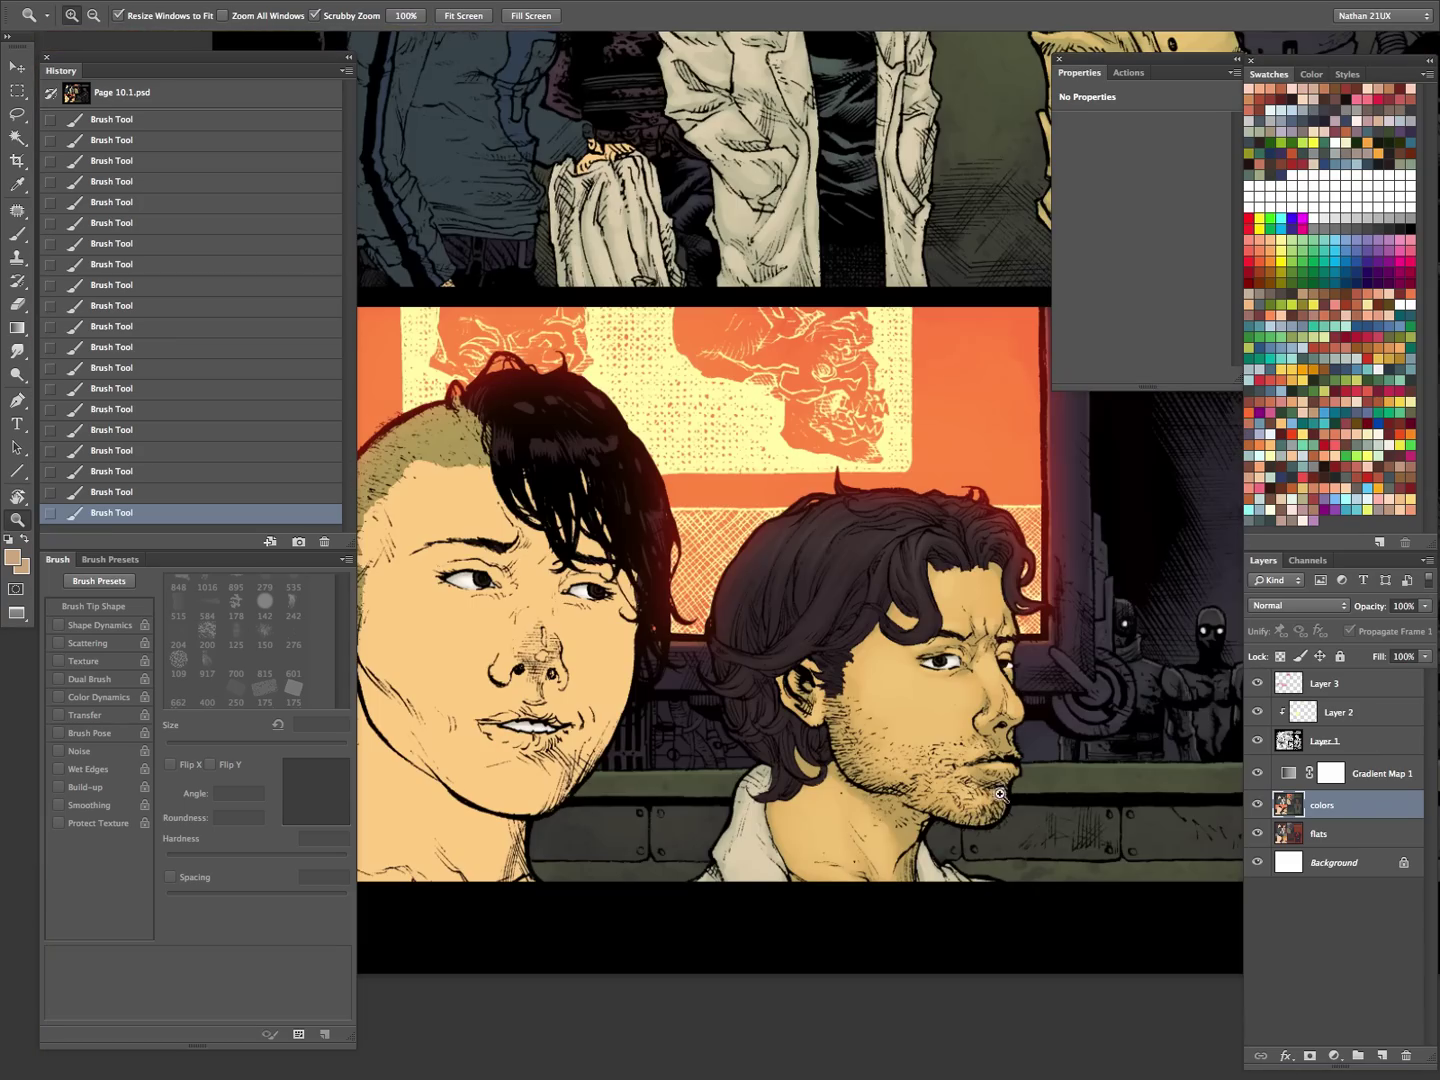
pyautogui.press('super+space')
pyautogui.moveTo(1057, 717); pyautogui.dragTo(1109, 686)
pyautogui.click(1259, 774)
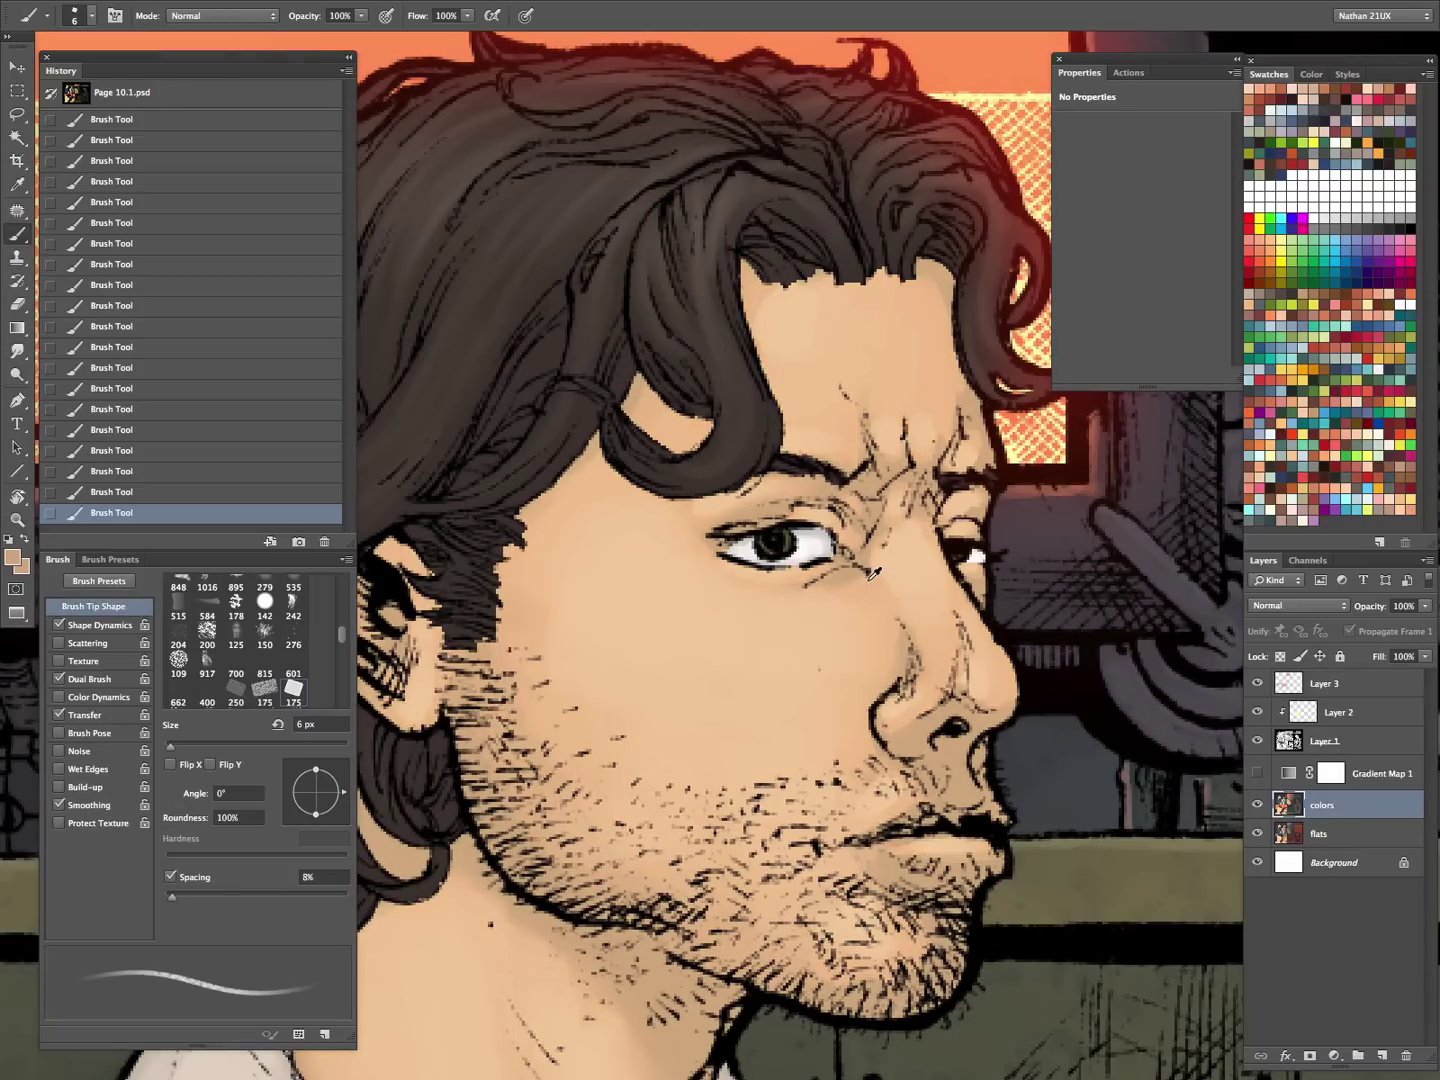
pyautogui.press(']')
pyautogui.press(']')
pyautogui.press(']')
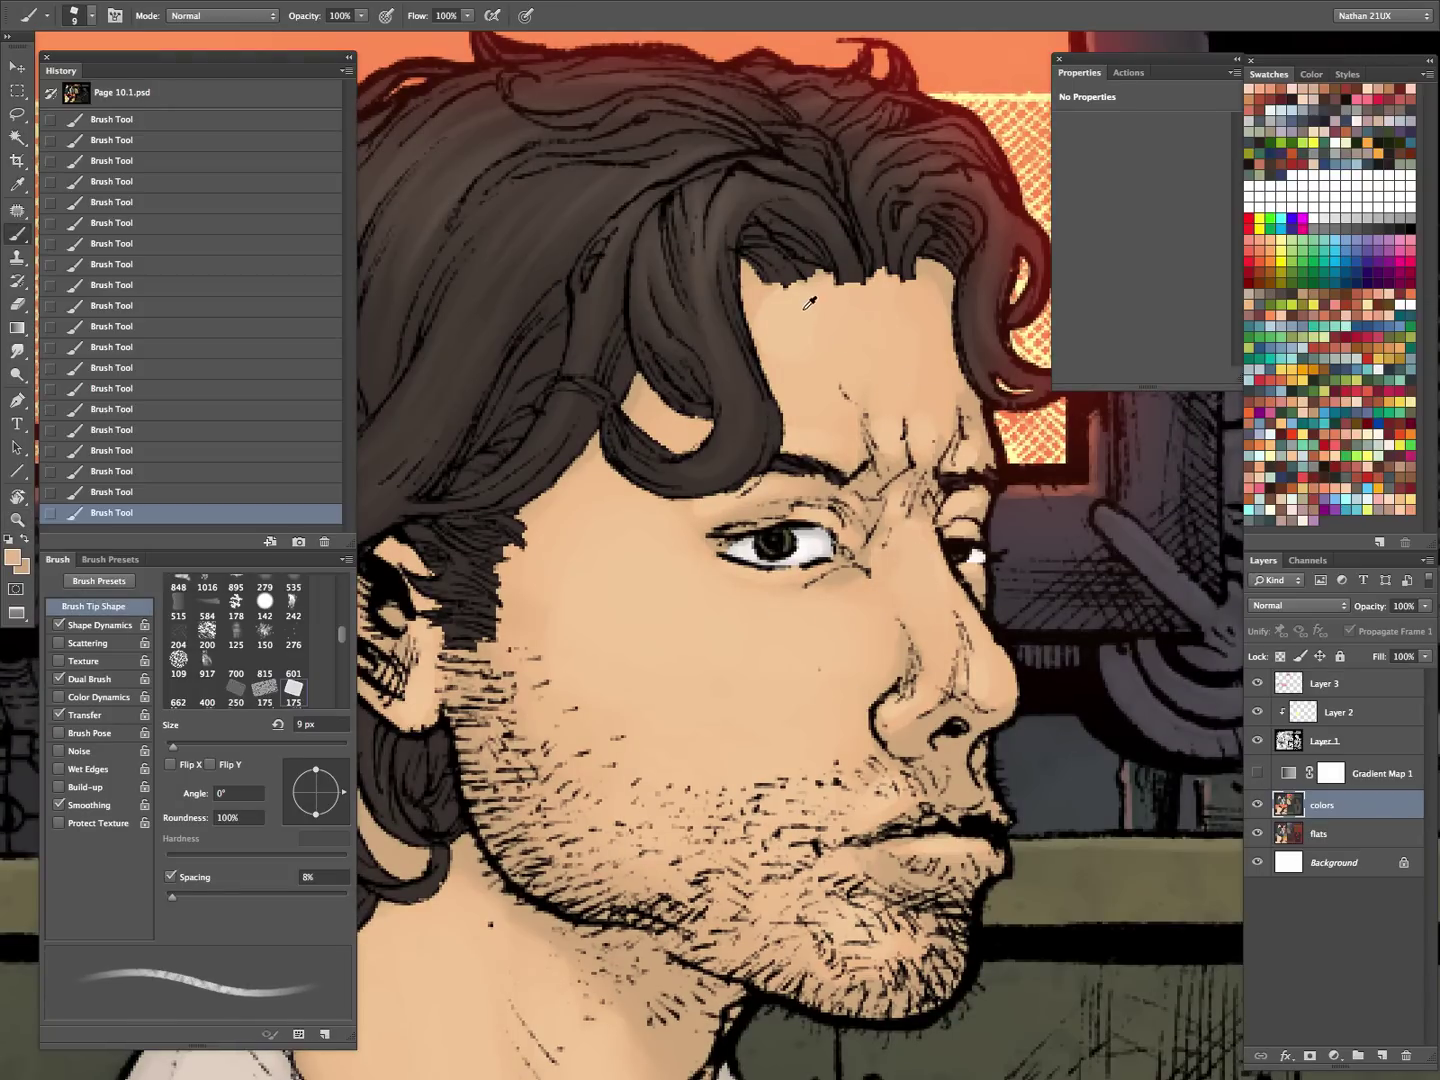
pyautogui.press('[')
pyautogui.press('[')
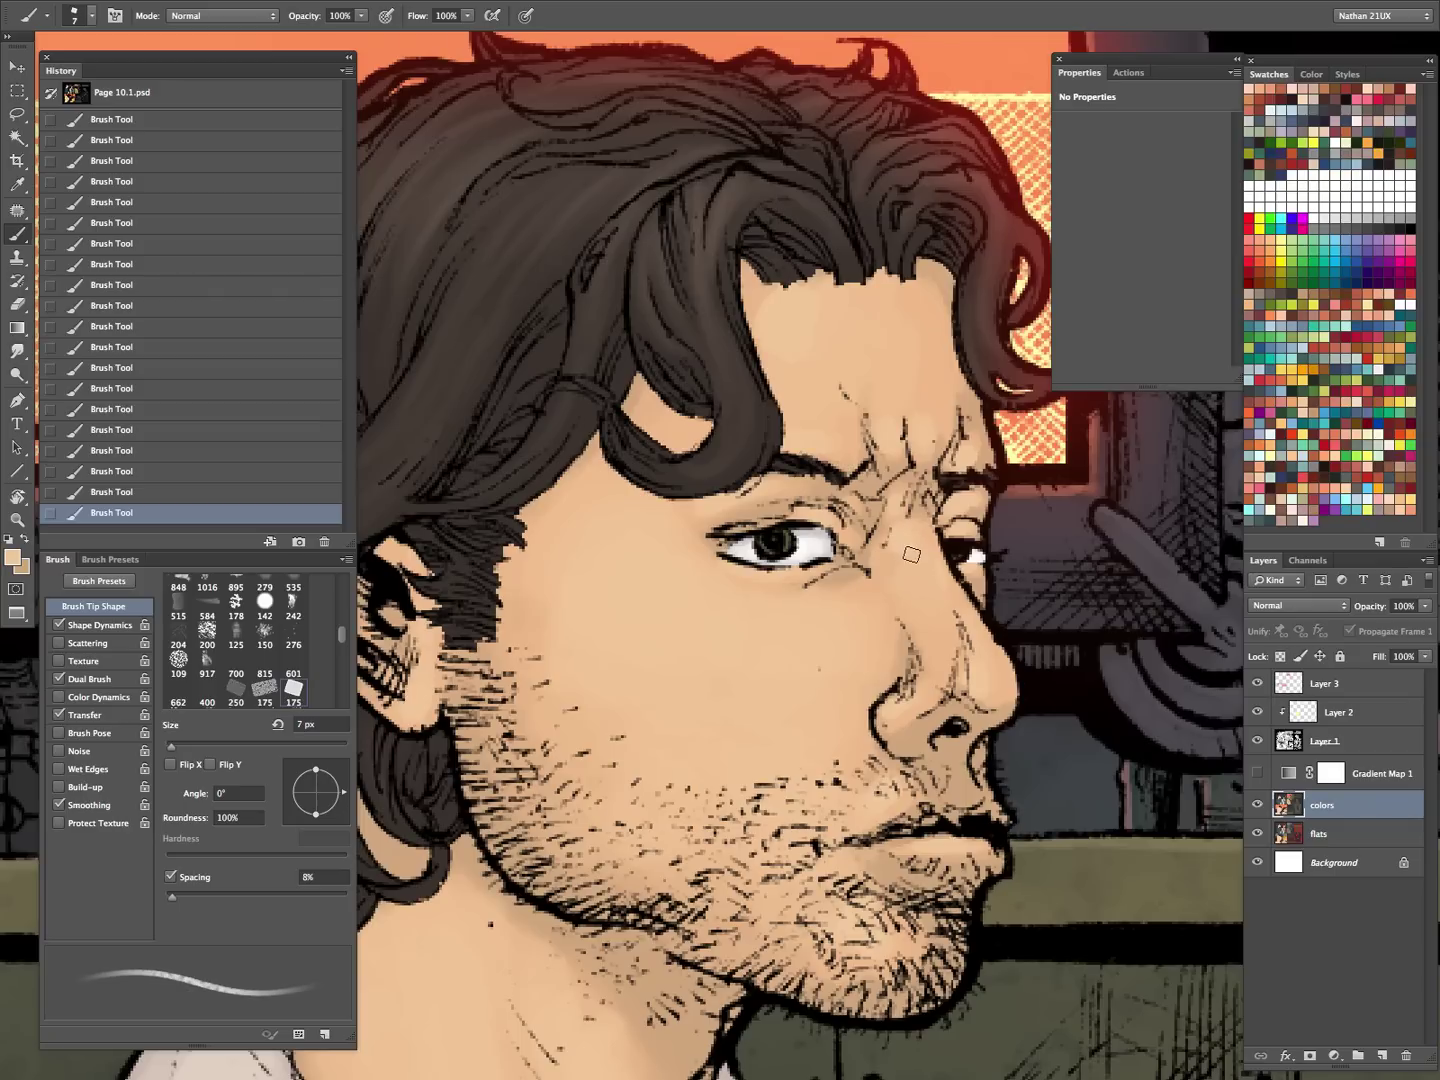
pyautogui.click(1257, 774)
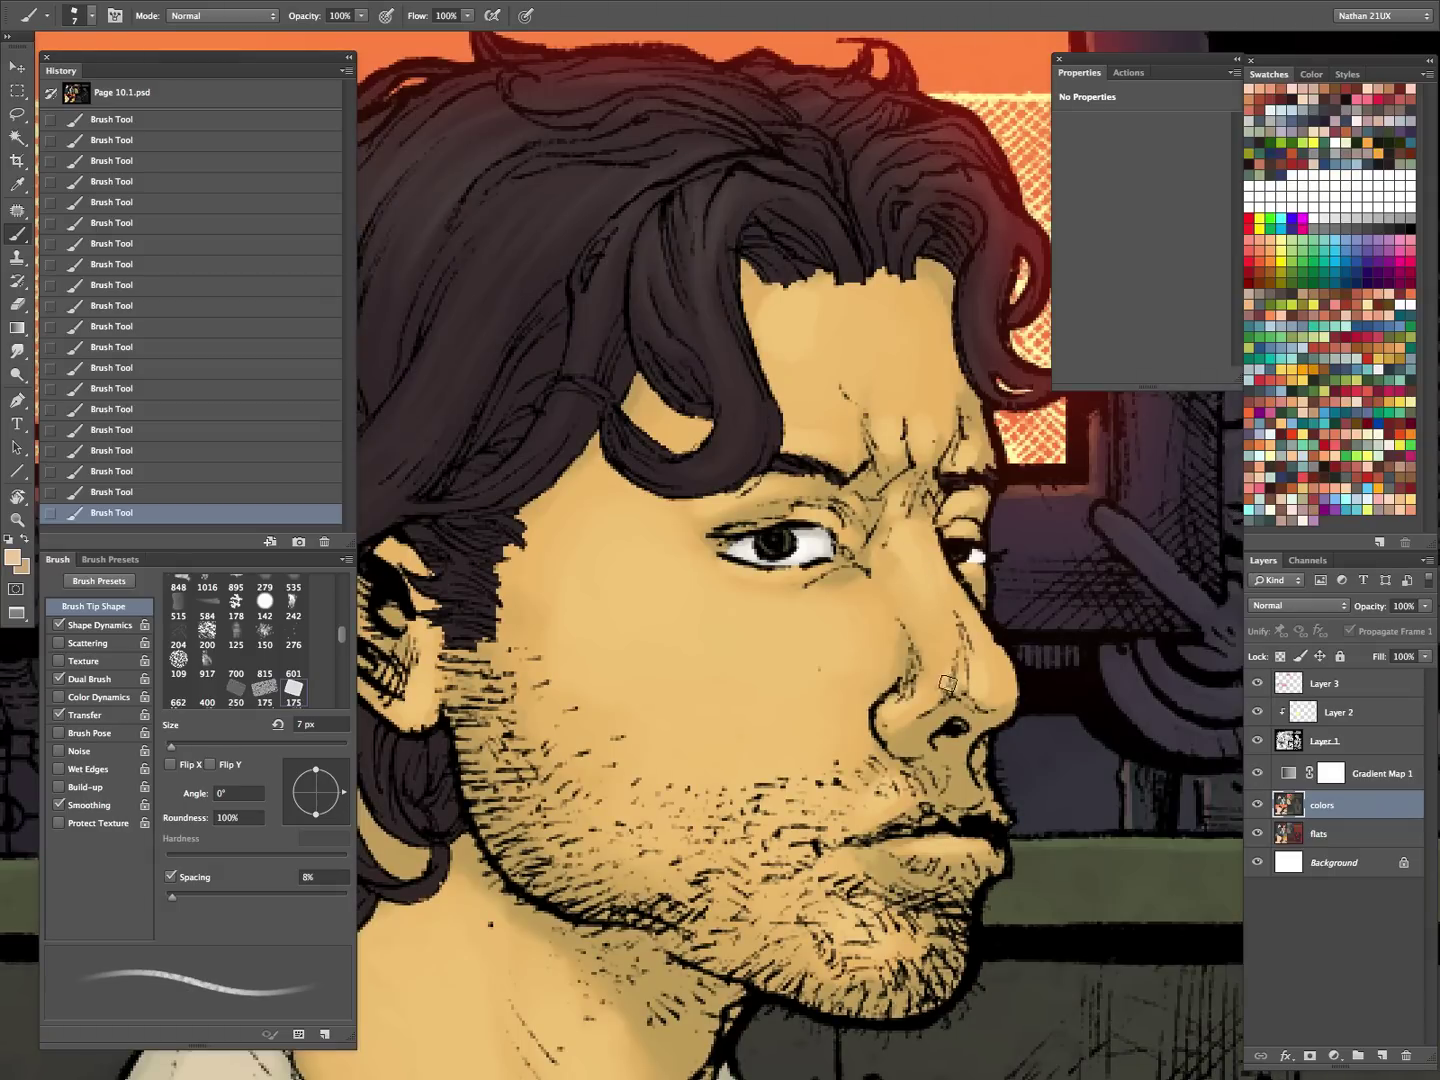
pyautogui.press('z')
pyautogui.moveTo(1064, 689); pyautogui.dragTo(953, 849)
pyautogui.moveTo(1070, 805); pyautogui.dragTo(723, 819)
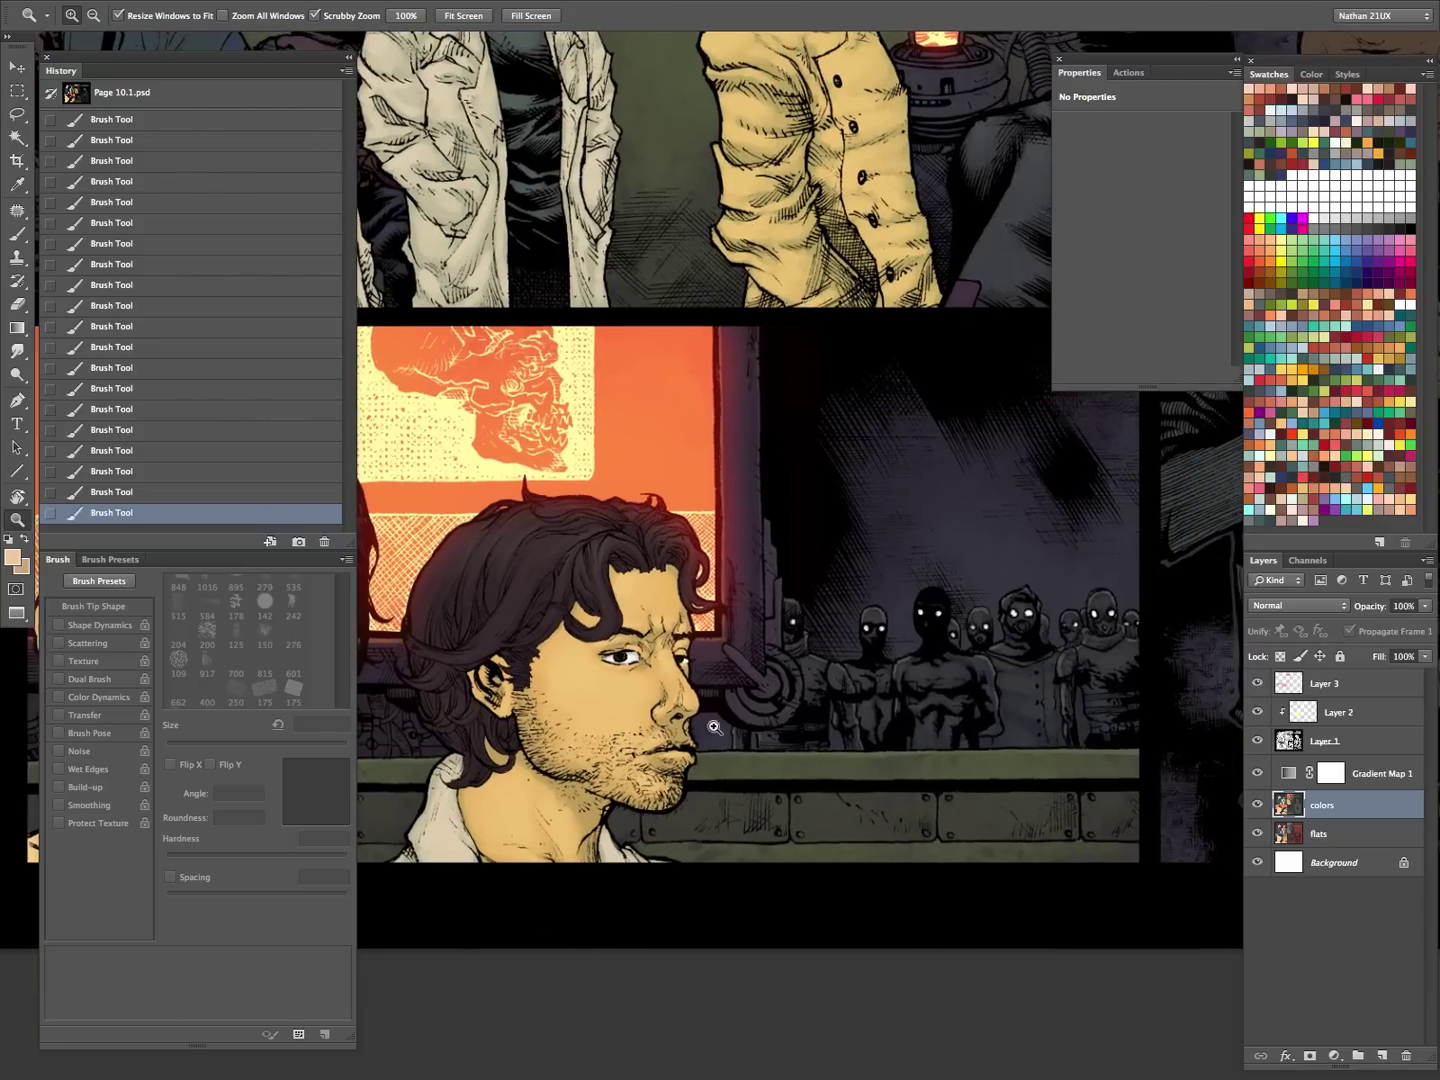
# - Clear the selection and review the whole page, comparing the colors with the line art layer hidden and shown
pyautogui.click(718, 743)
pyautogui.press('b')
pyautogui.press('z')
pyautogui.keyDown('alt'); pyautogui.click(767, 815); pyautogui.keyUp('alt')
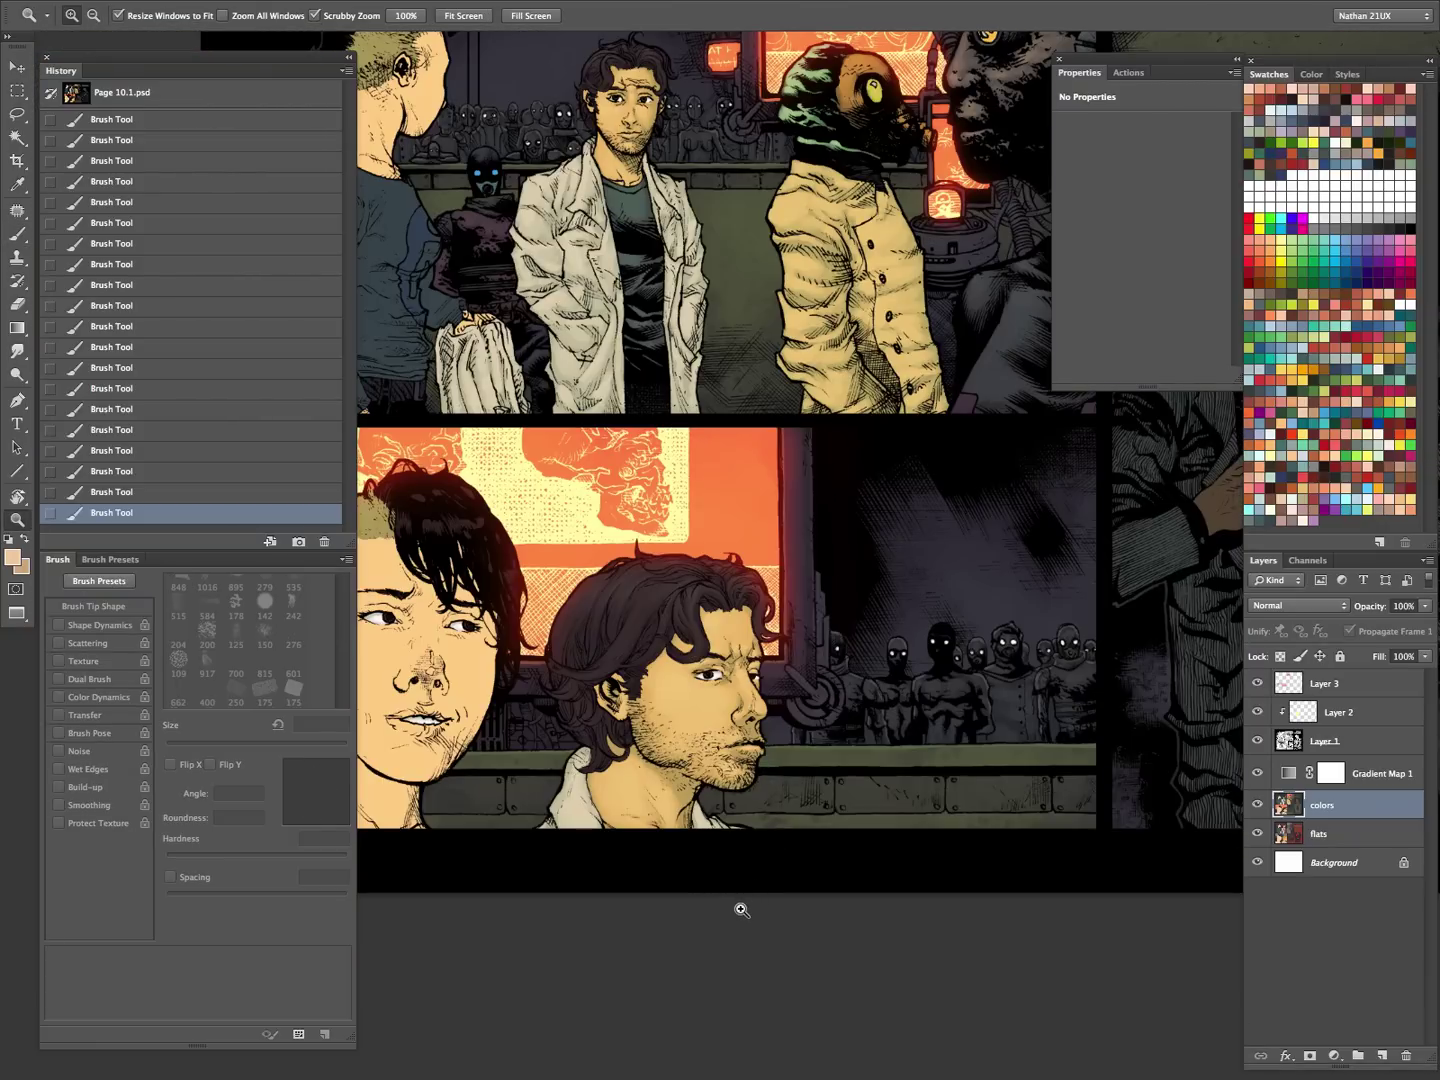
pyautogui.hotkey('ctrl', 'd')
pyautogui.moveTo(868, 781); pyautogui.dragTo(1050, 824)
pyautogui.press('w')
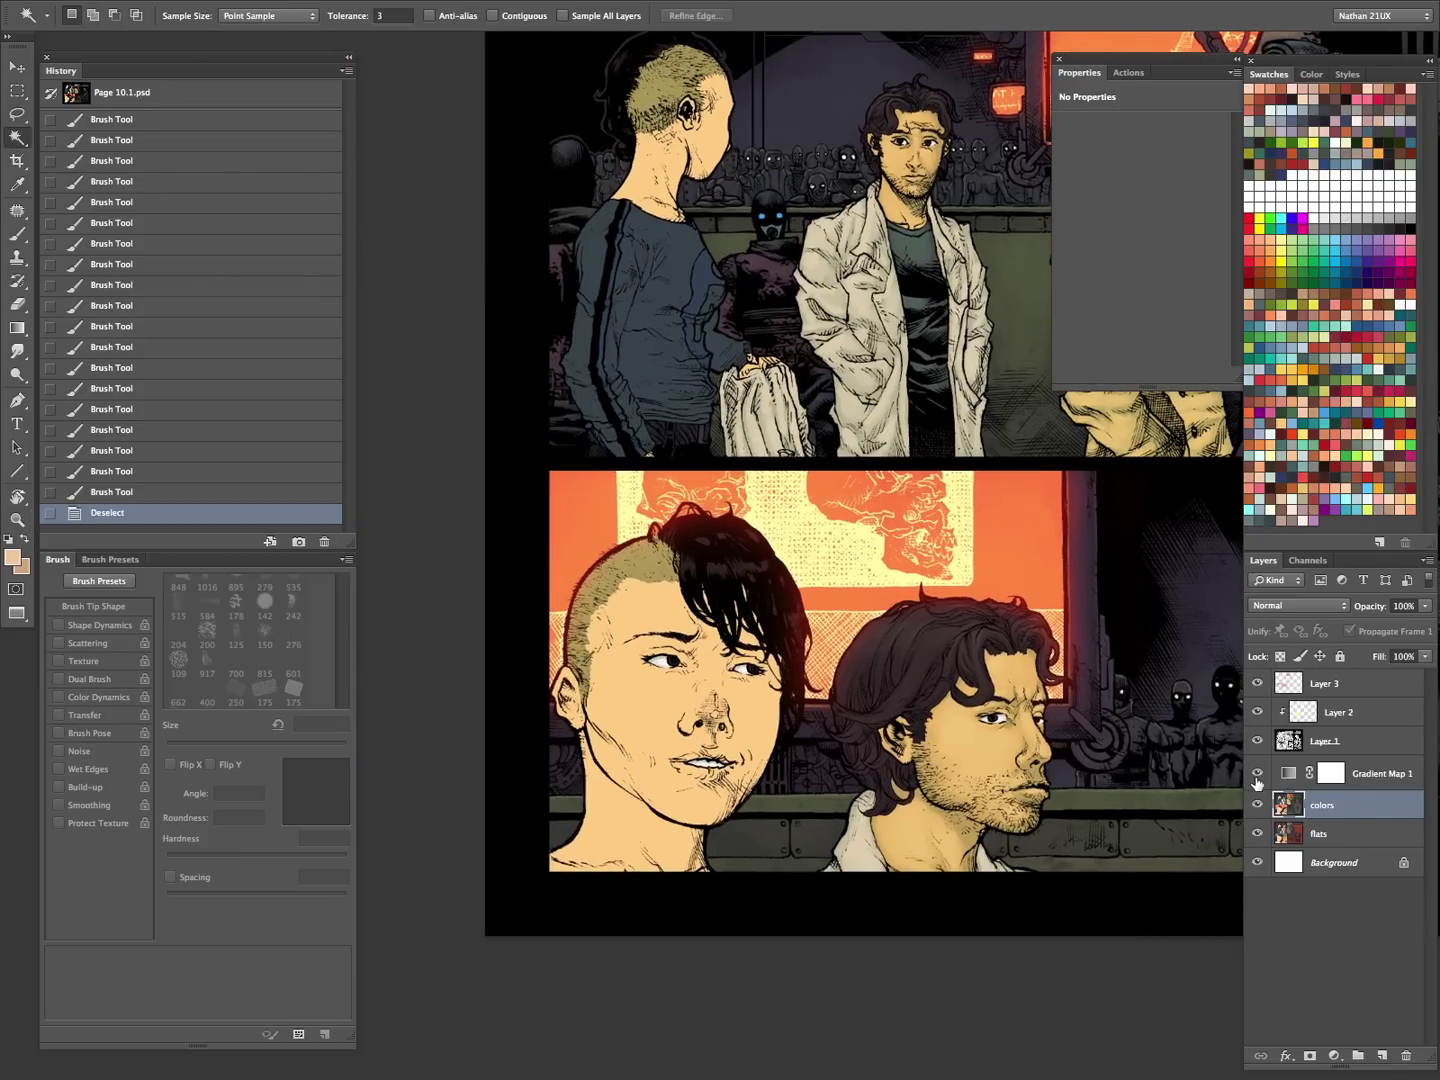
pyautogui.click(1269, 741)
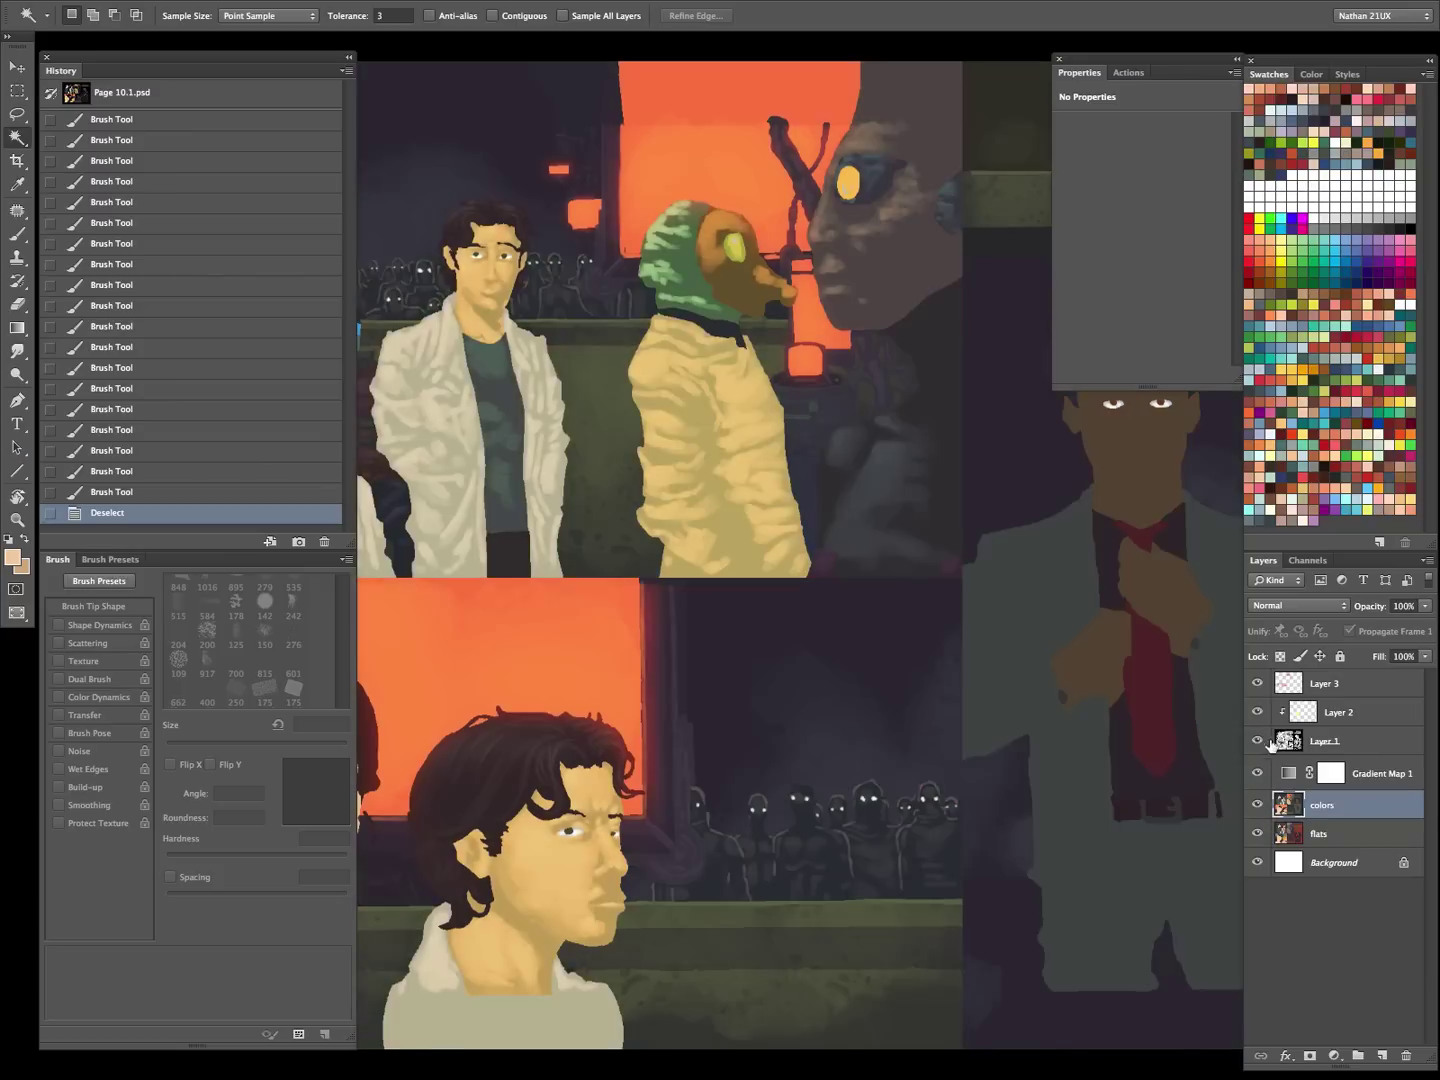
pyautogui.click(1262, 745)
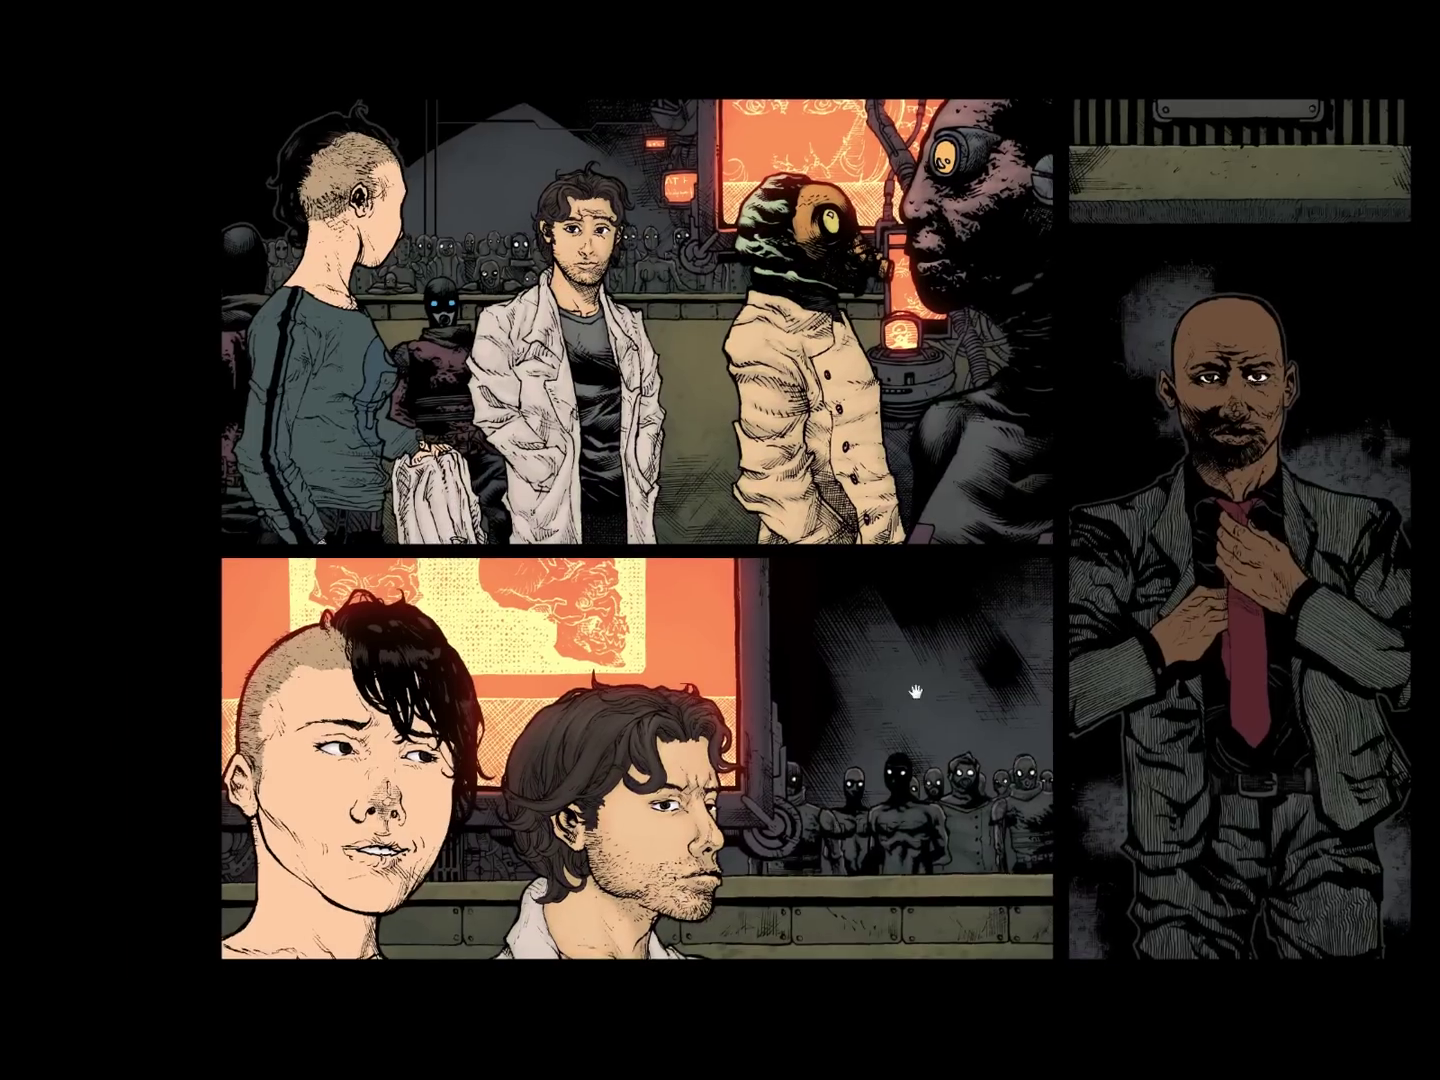
pyautogui.moveTo(913, 691); pyautogui.dragTo(939, 677)
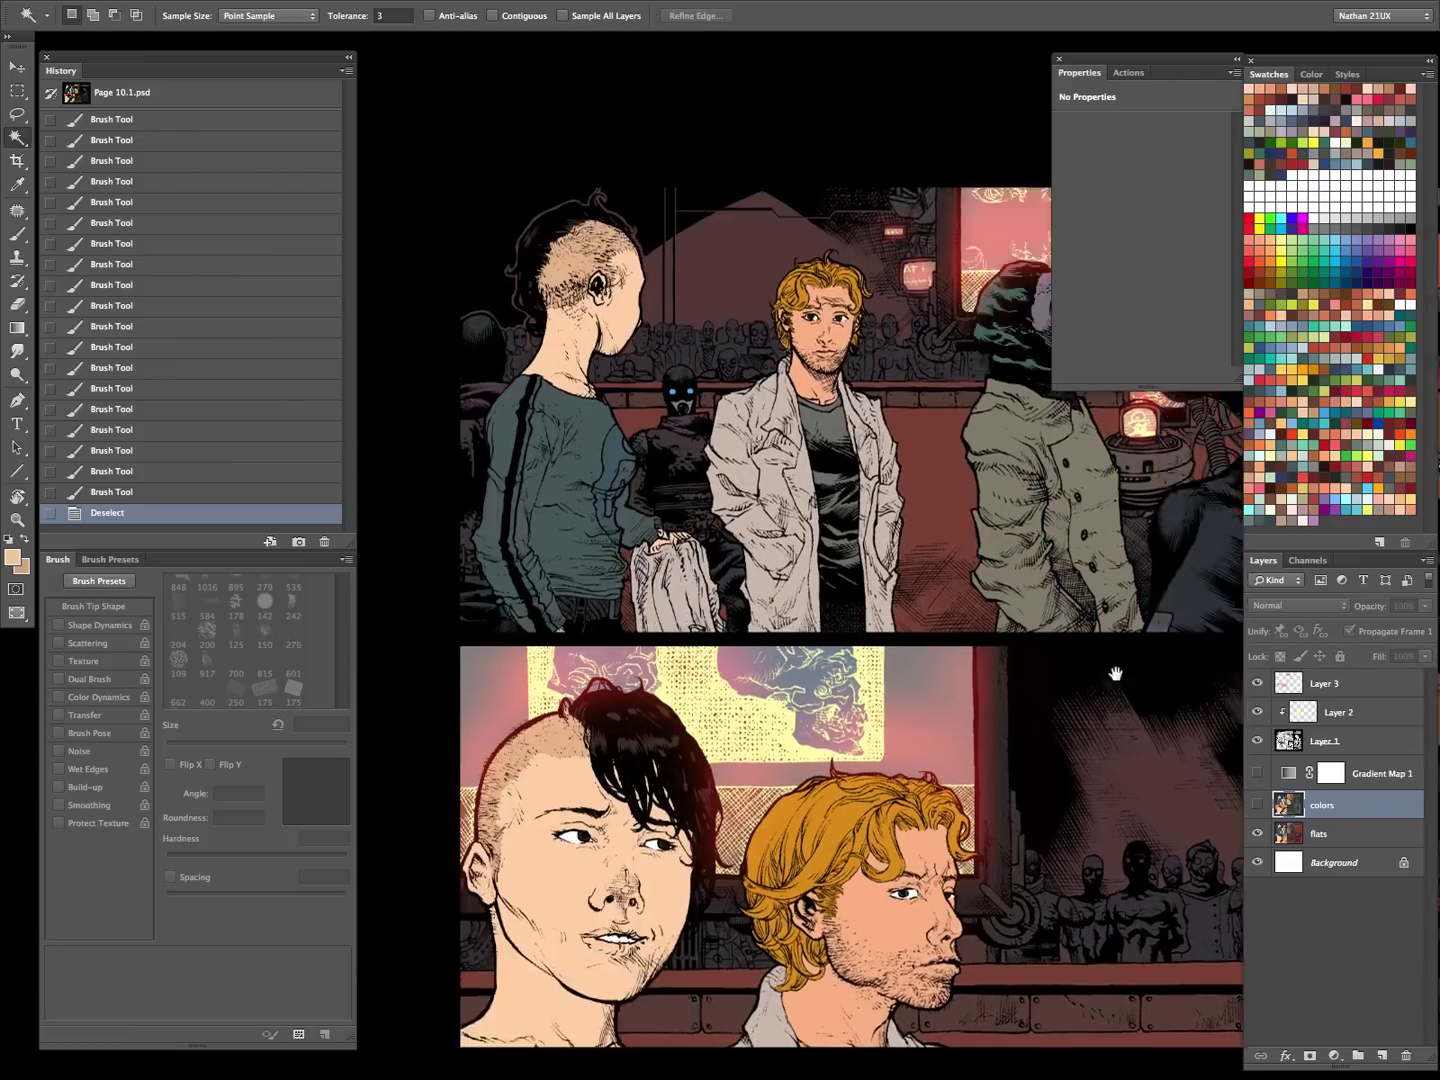
# - Sample the dark teal flat color of the woman's shirt in the upper panel with the colors layer hidden, and show the layer again
pyautogui.press('z')
pyautogui.click(733, 530)
pyautogui.click(733, 530)
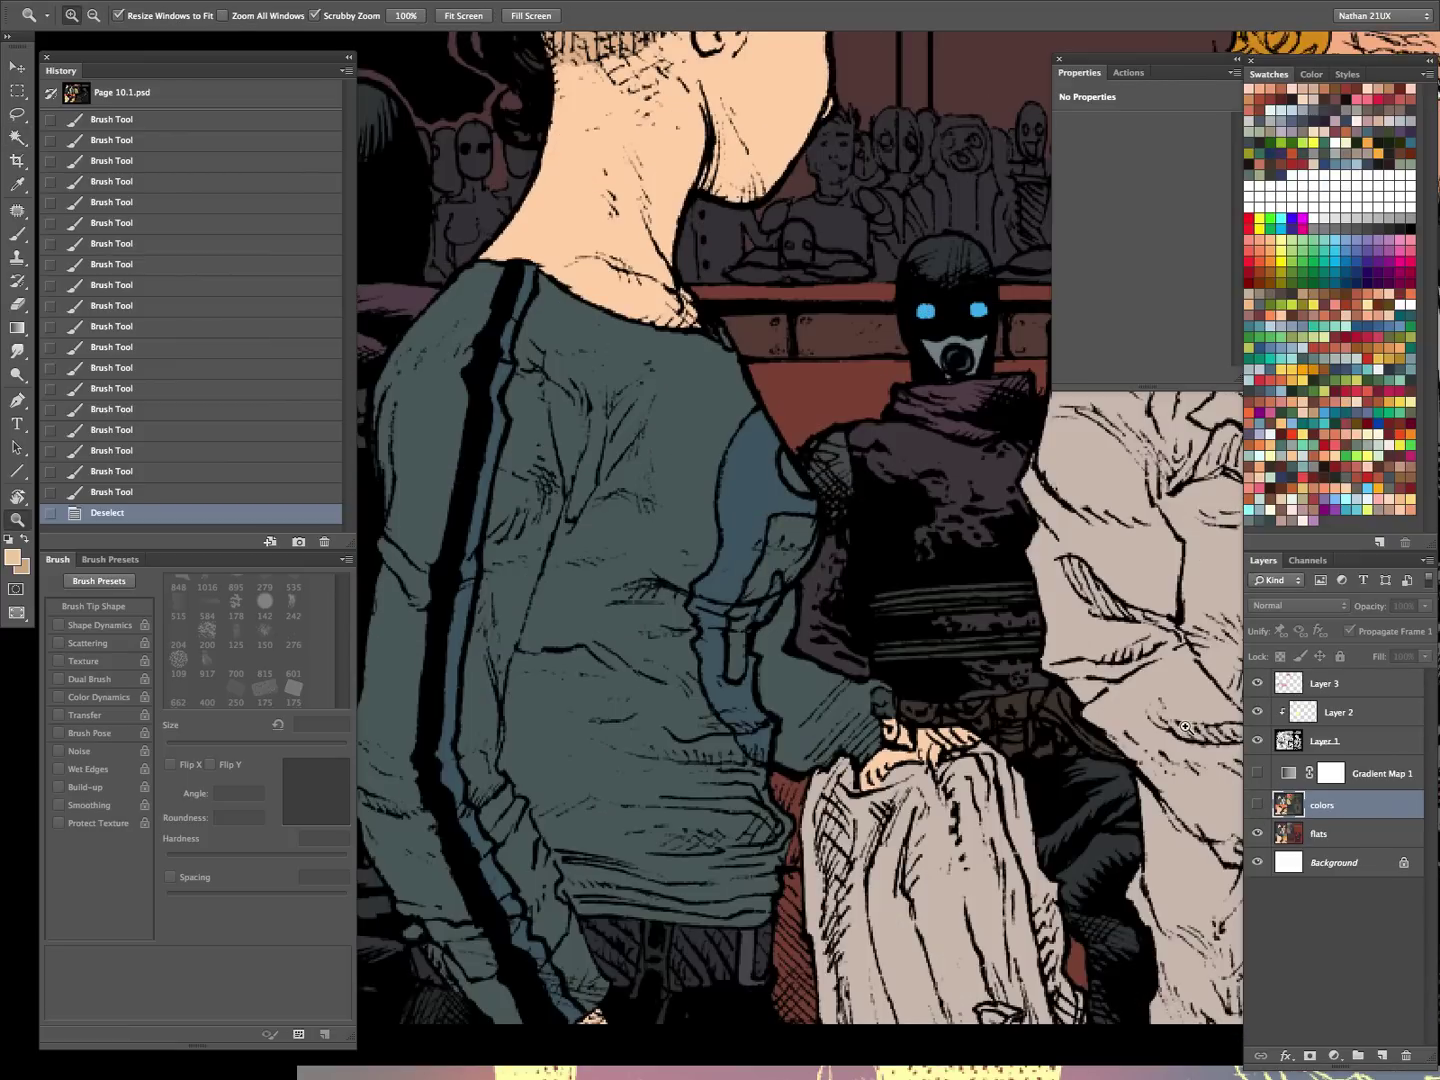
pyautogui.press('i')
pyautogui.click(1256, 805)
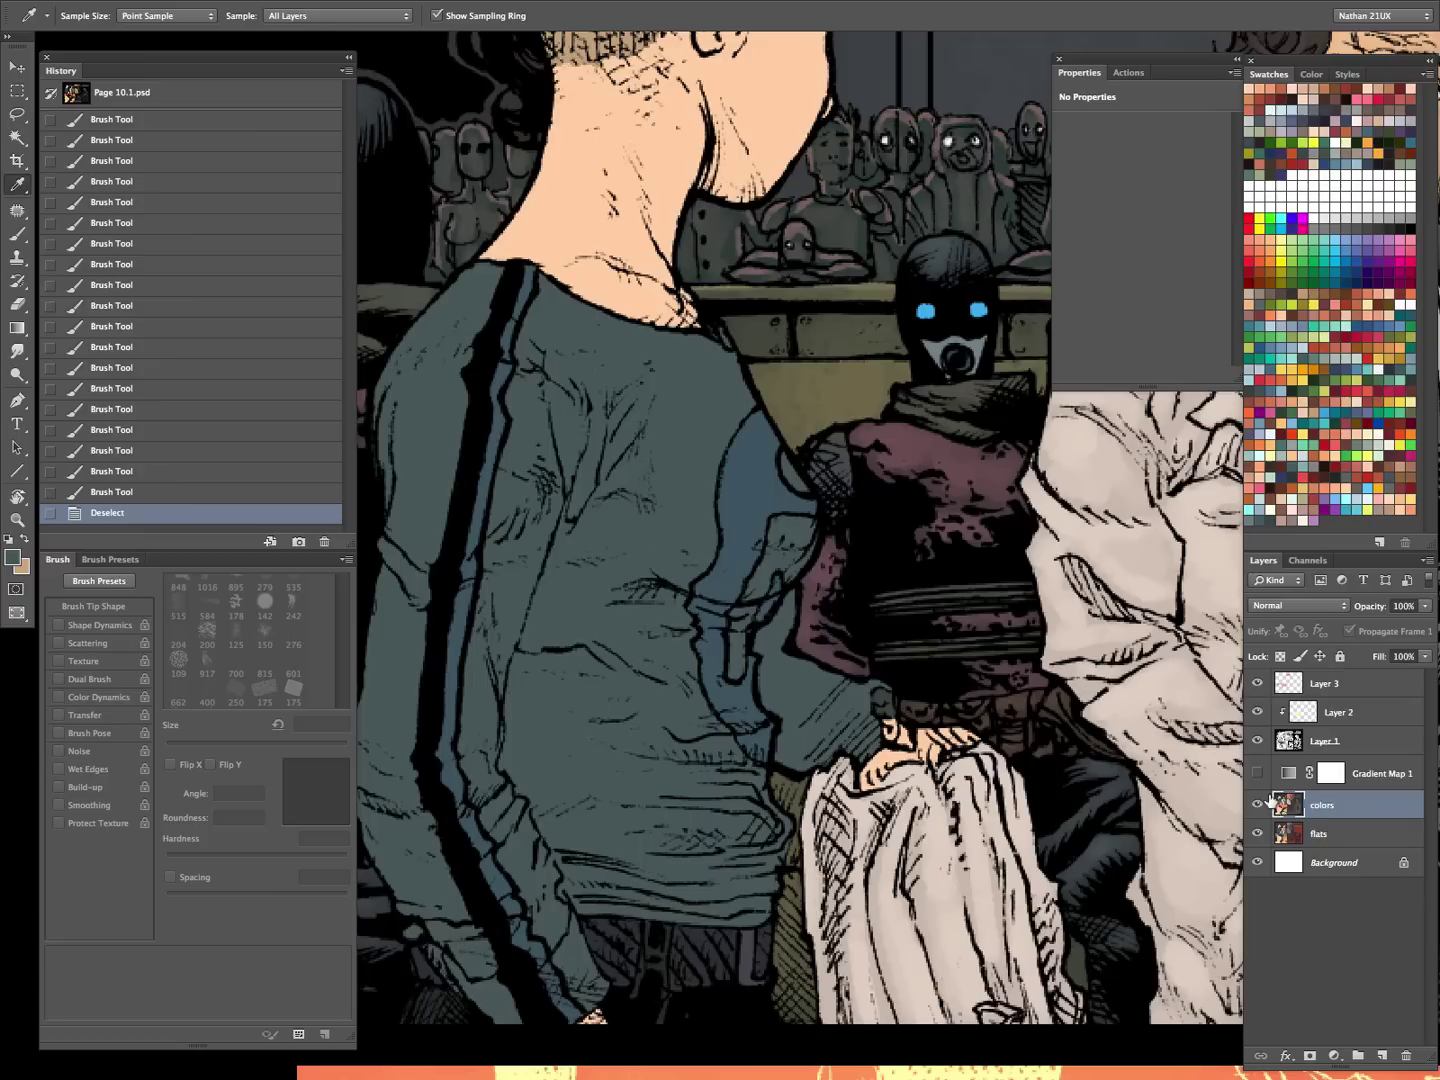
# - Select the shirt and its blue markings from the flats layer and fill them with the sampled teal on the colors layer
pyautogui.click(1351, 833)
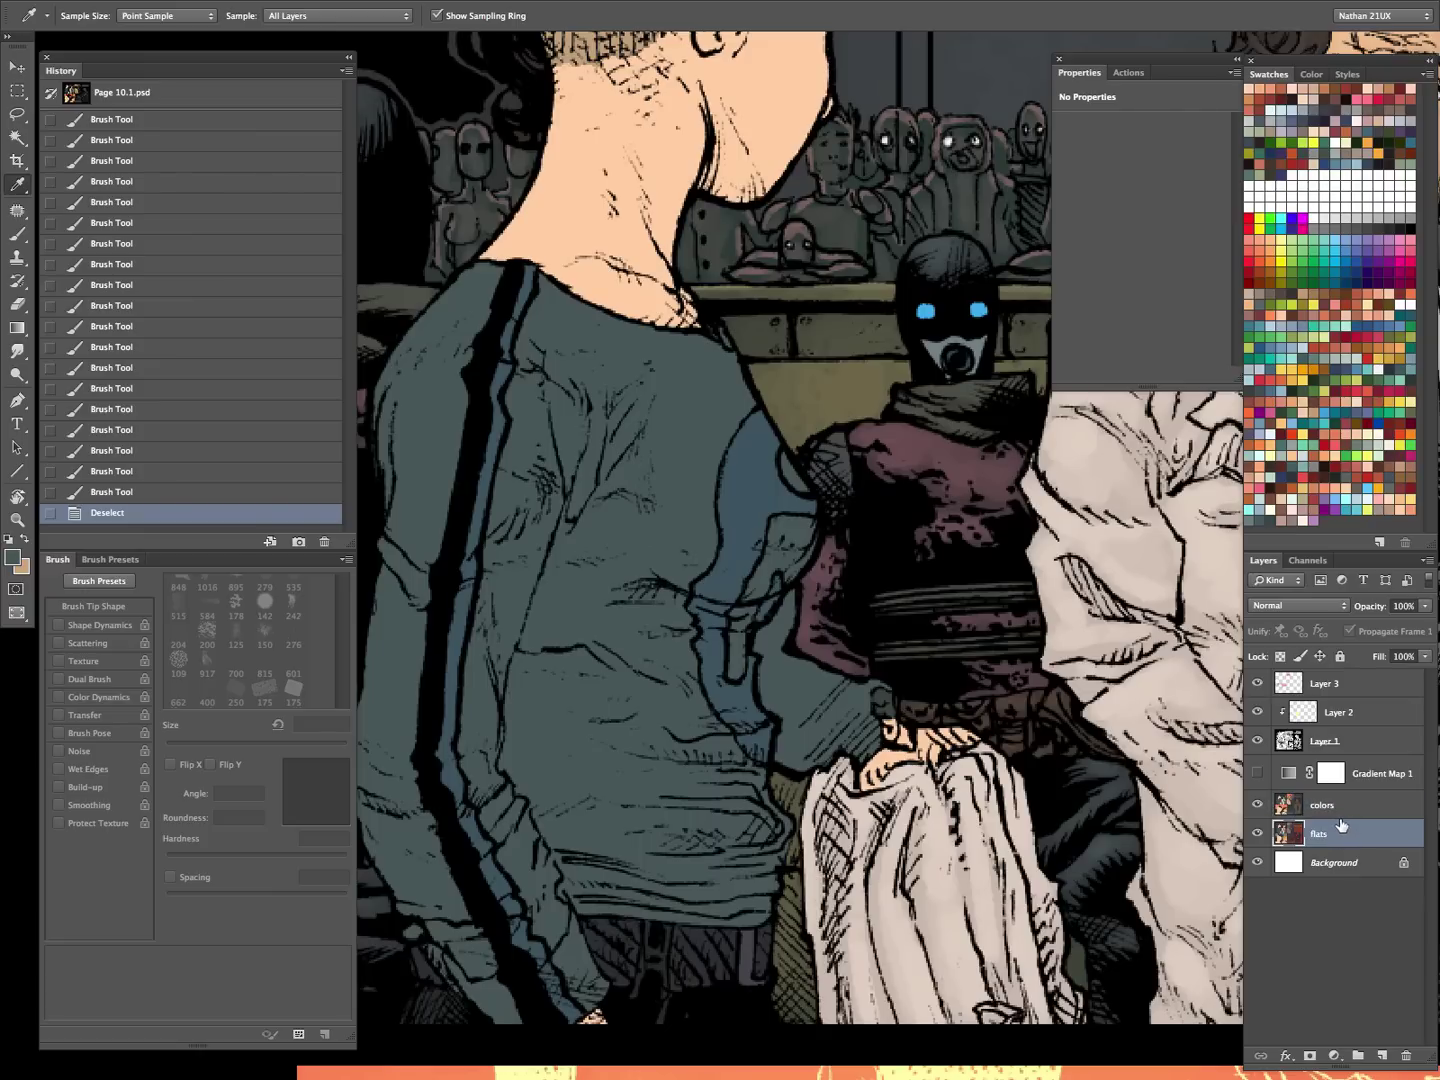
pyautogui.press('w')
pyautogui.click(746, 482)
pyautogui.keyDown('shift'); pyautogui.click(724, 408); pyautogui.keyUp('shift')
pyautogui.click(1321, 806)
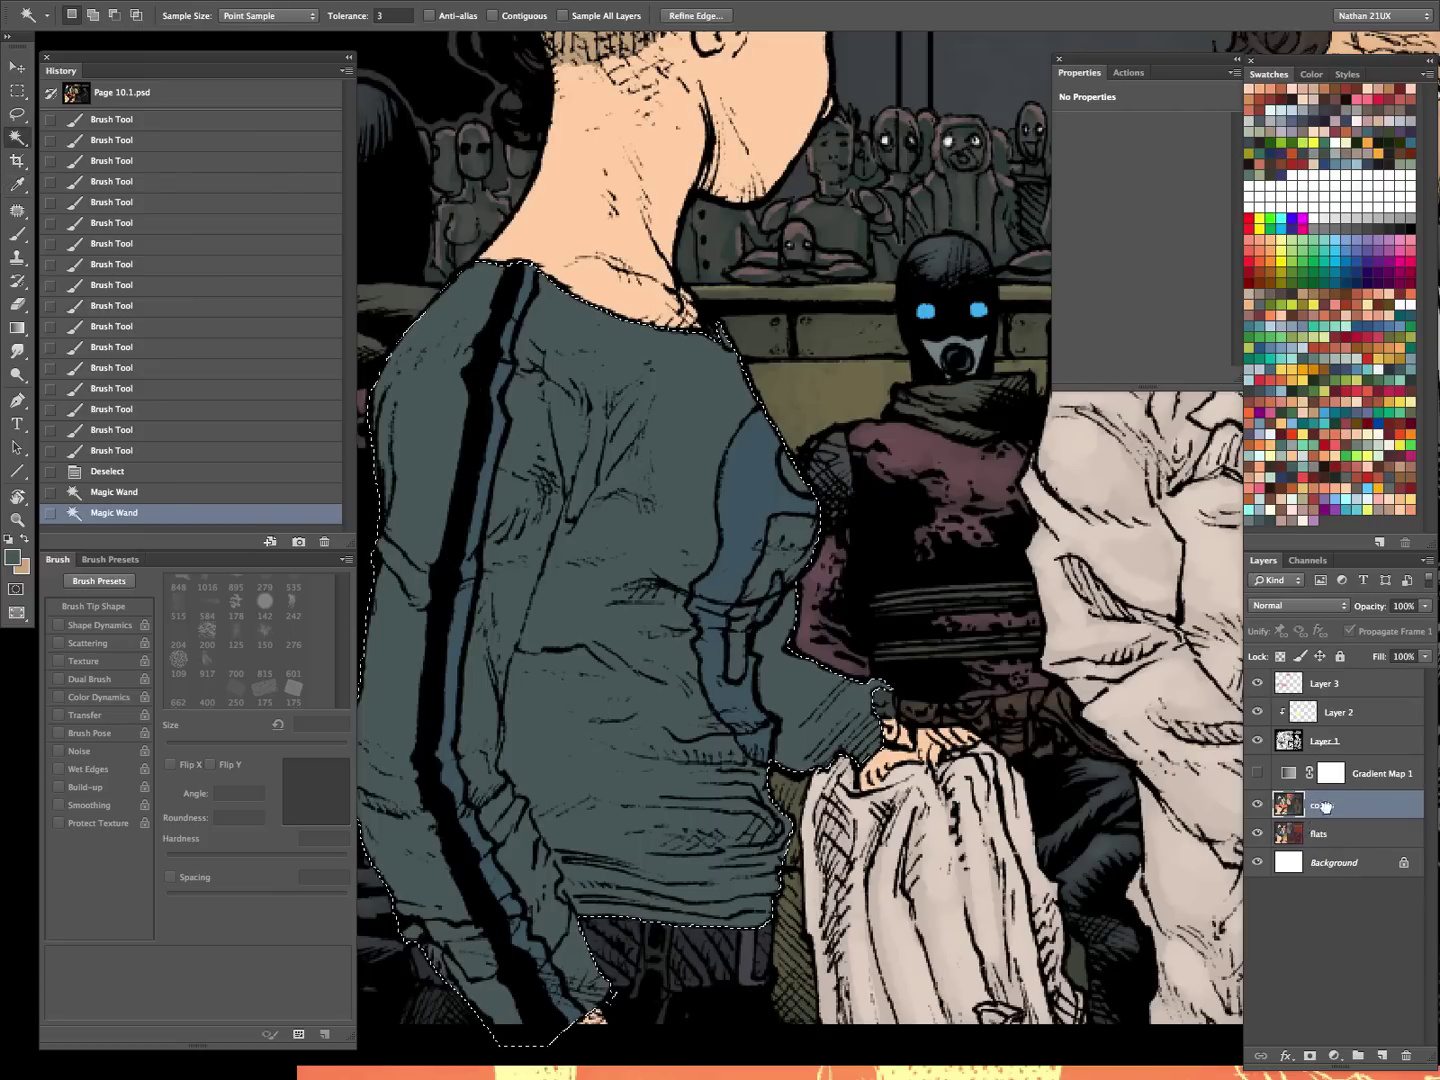
pyautogui.hotkey('alt', 'BackSpace')
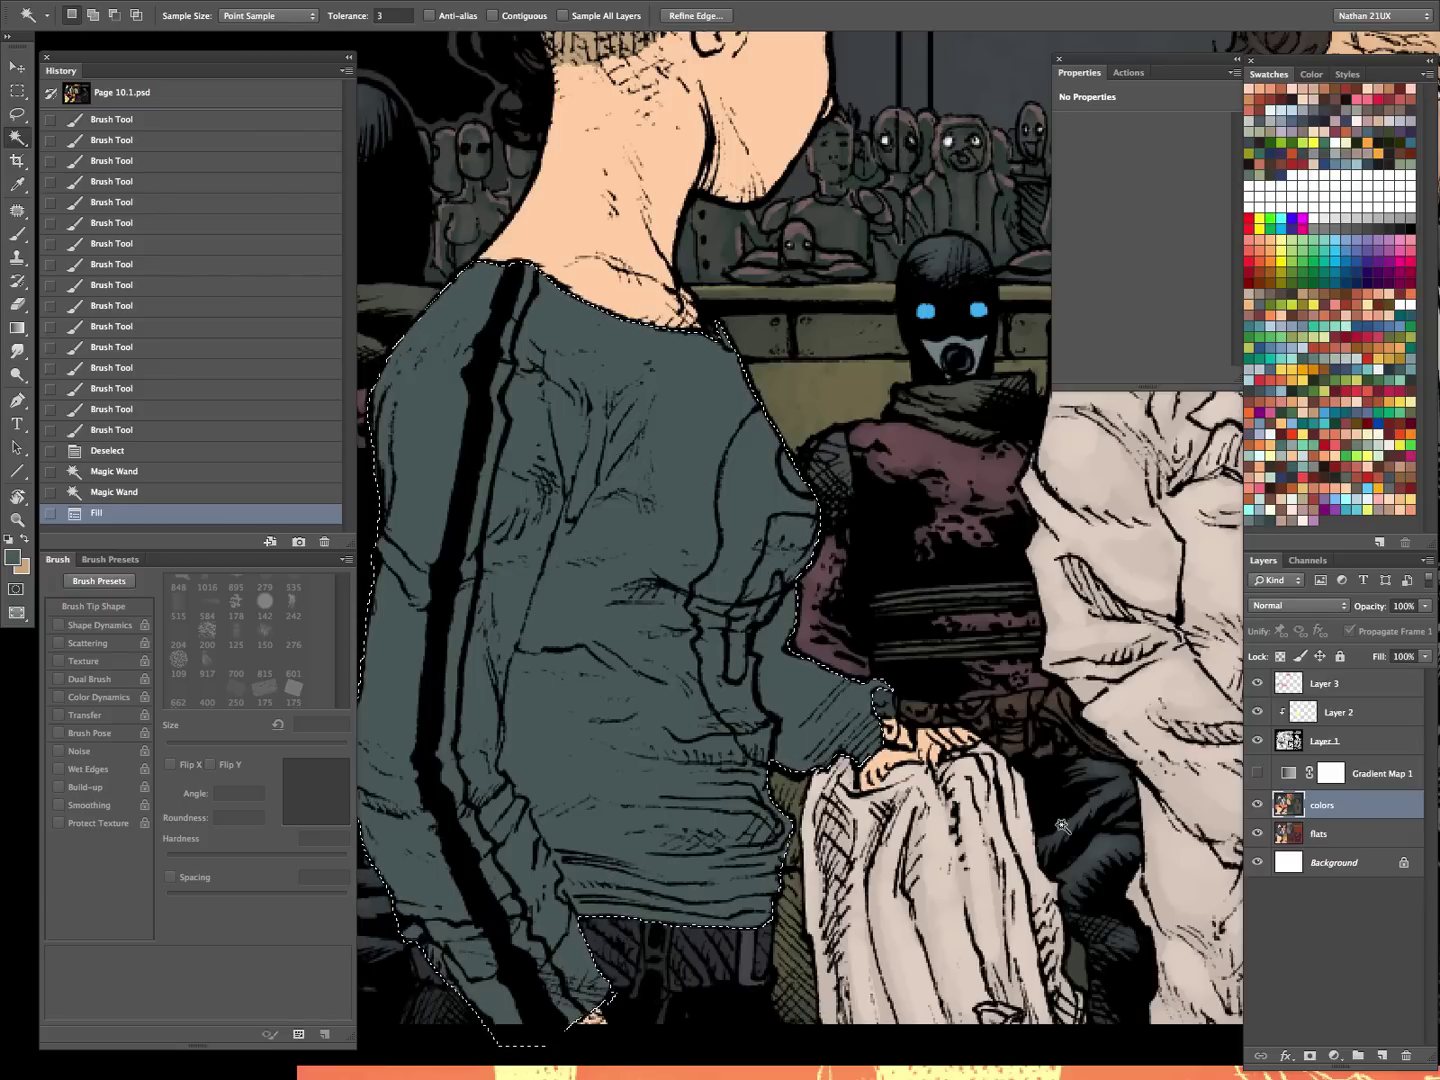
# - Choose a slightly lighter teal as the foreground color for the Brush tool and hide the selection outline
pyautogui.press('b')
pyautogui.click(13, 558)
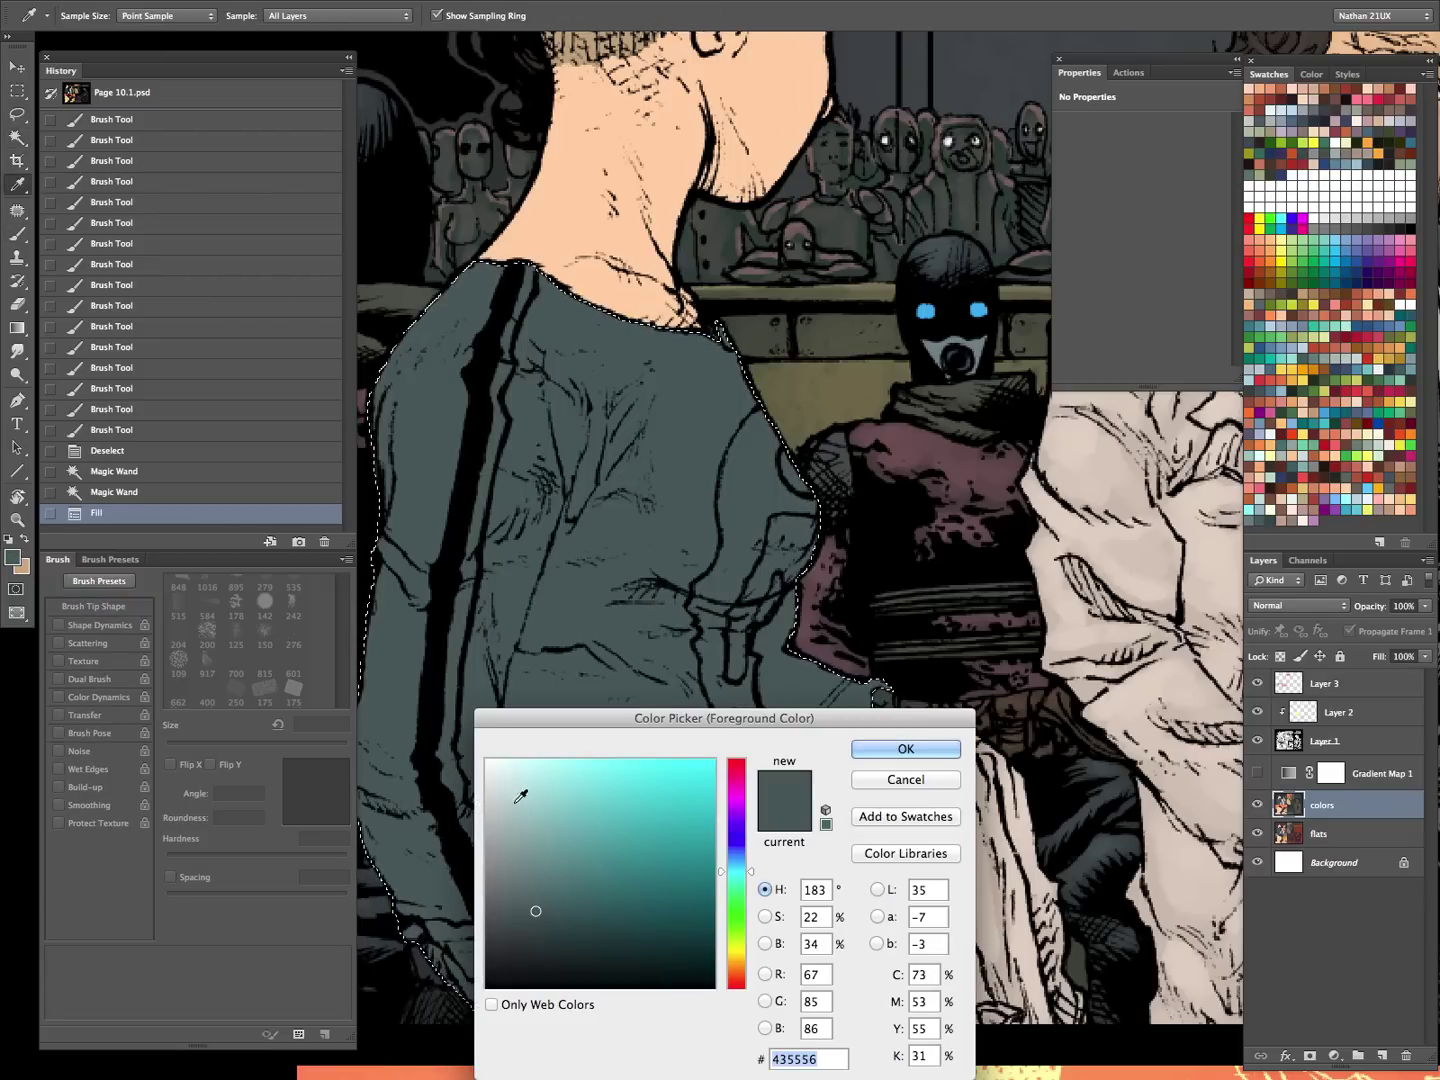
pyautogui.moveTo(535, 911); pyautogui.dragTo(540, 888)
pyautogui.click(904, 749)
pyautogui.hotkey('ctrl', 'h')
# - Paint lighter teal highlights on the shirt's near shoulder and beside the collar, enlarging the brush gradually
pyautogui.press(']')
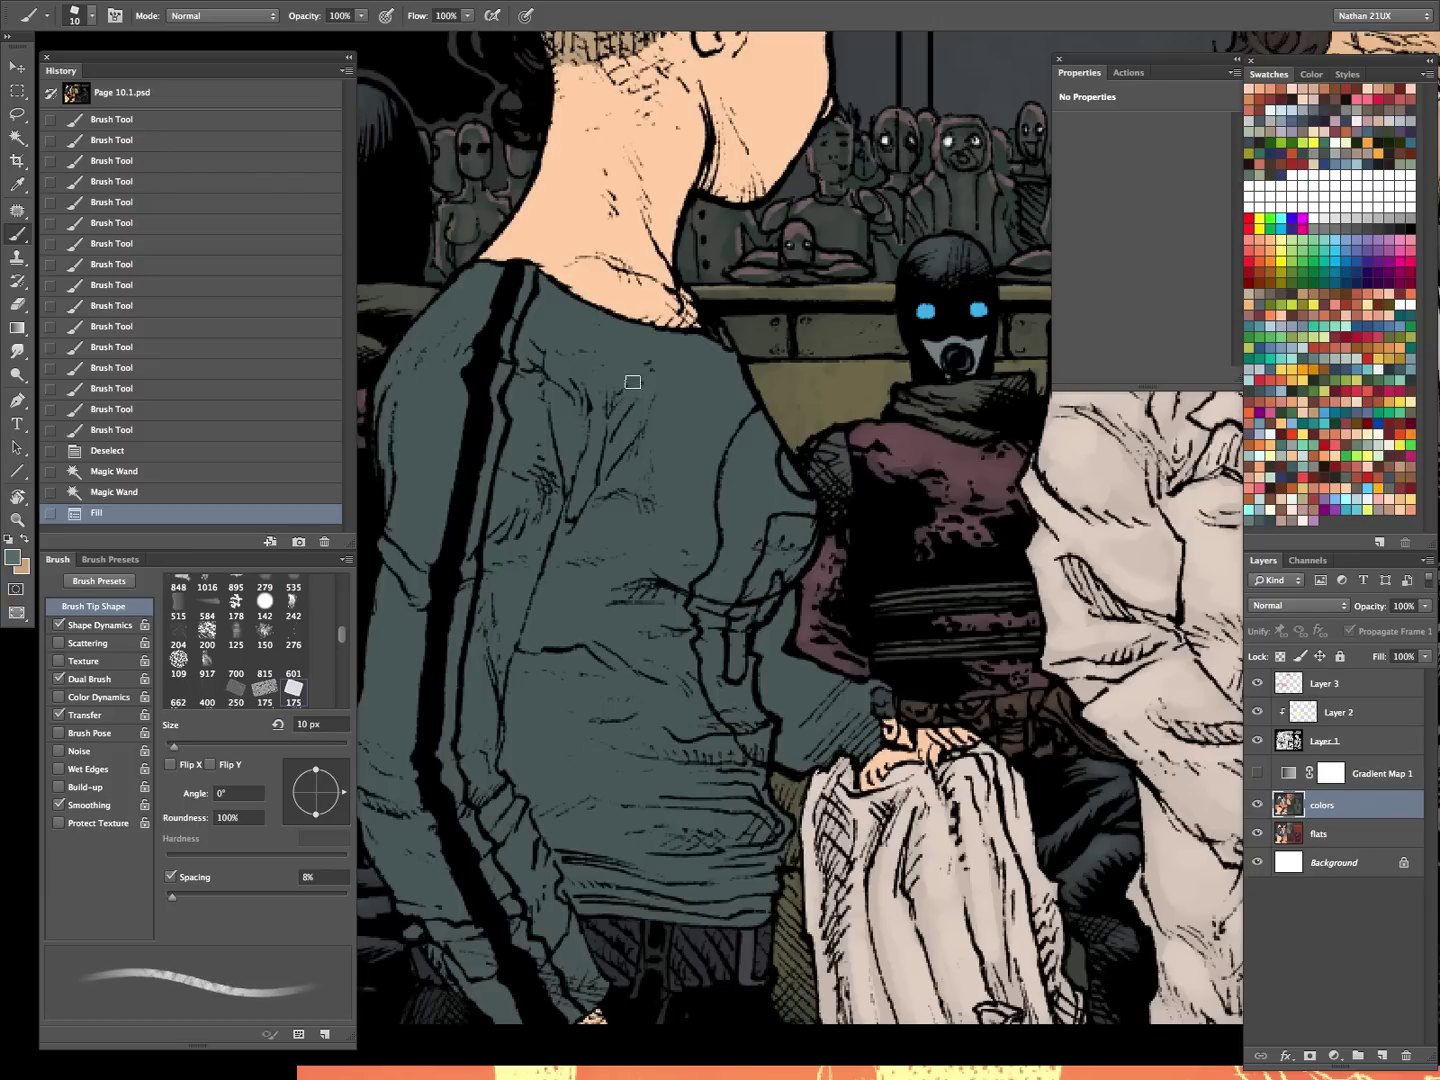
pyautogui.moveTo(469, 329); pyautogui.dragTo(440, 346)
pyautogui.press(']')
pyautogui.press(']')
pyautogui.moveTo(505, 273)
pyautogui.mouseDown()
pyautogui.moveTo(469, 297)
pyautogui.moveTo(473, 285)
pyautogui.moveTo(395, 370)
pyautogui.mouseUp()
pyautogui.click(483, 302)
pyautogui.moveTo(525, 346)
pyautogui.mouseDown()
pyautogui.moveTo(560, 285)
pyautogui.moveTo(553, 294)
pyautogui.mouseUp()
pyautogui.moveTo(754, 455); pyautogui.dragTo(905, 454)
pyautogui.moveTo(662, 272); pyautogui.dragTo(678, 314)
# - Paint the light teal down the upper sleeve with a 20 px brush and pick out the armpit folds with a smaller one
pyautogui.press(']')
pyautogui.press(']')
pyautogui.press(']')
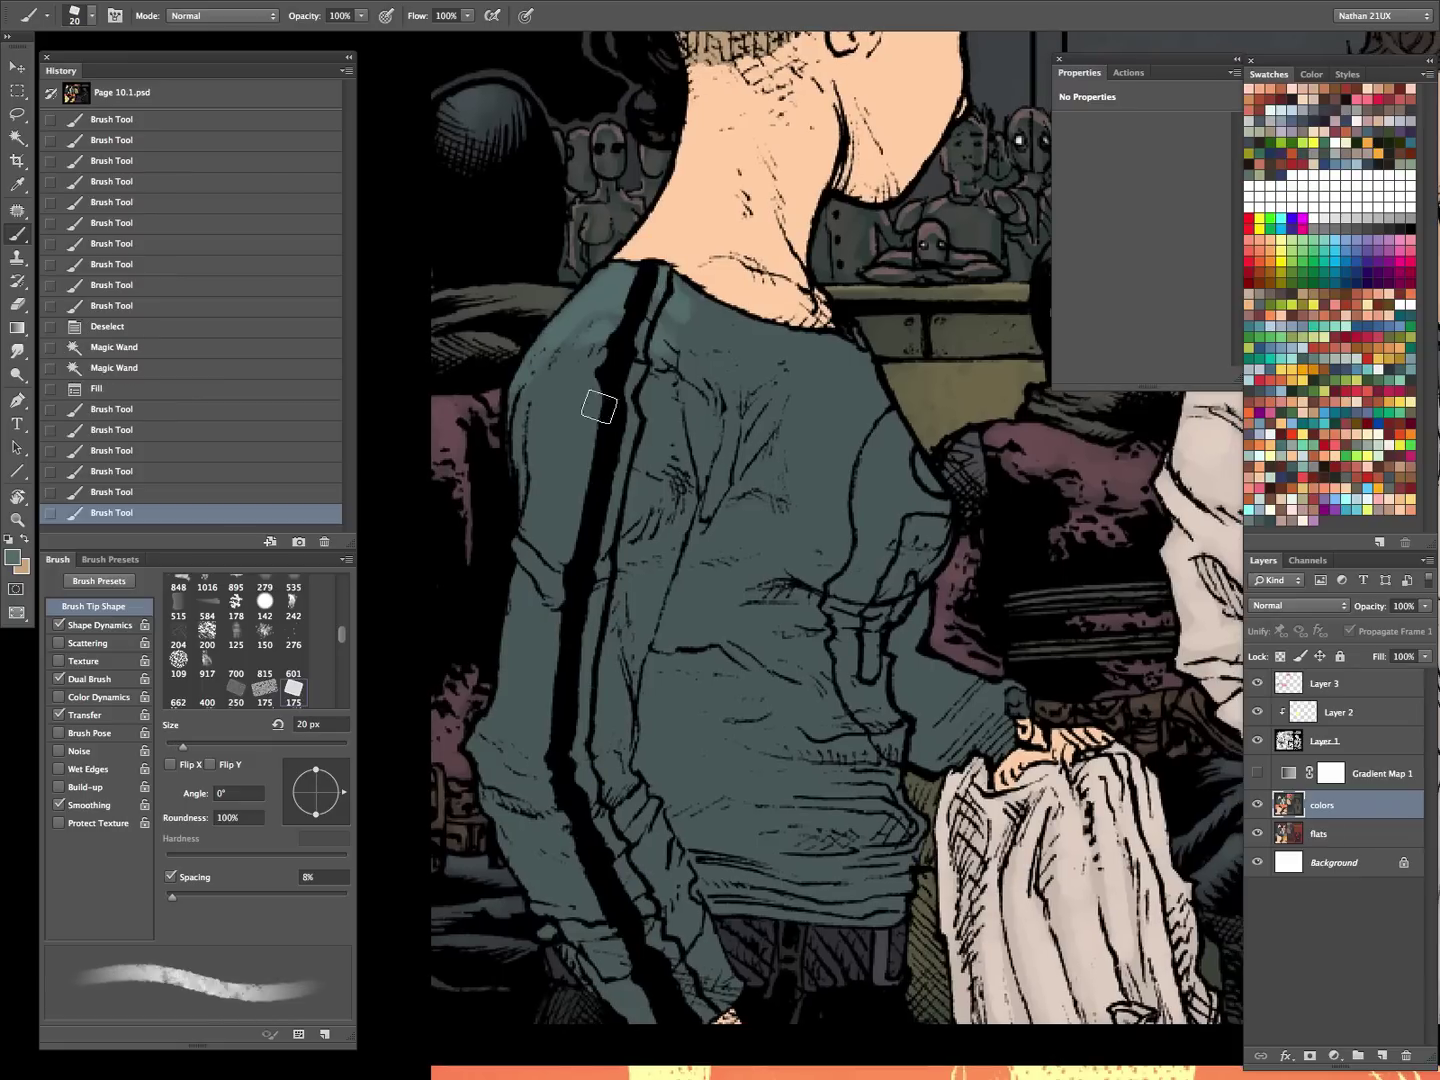
pyautogui.moveTo(580, 464)
pyautogui.mouseDown()
pyautogui.moveTo(561, 509)
pyautogui.moveTo(598, 414)
pyautogui.moveTo(659, 425)
pyautogui.moveTo(610, 499)
pyautogui.moveTo(567, 494)
pyautogui.moveTo(555, 582)
pyautogui.mouseUp()
pyautogui.press('[')
pyautogui.press('[')
pyautogui.press('[')
pyautogui.press('[')
pyautogui.press('[')
pyautogui.press('[')
pyautogui.press('[')
pyautogui.press(']')
pyautogui.press(']')
pyautogui.moveTo(664, 486); pyautogui.dragTo(694, 482)
# - Paint light teal along the elbow and lower sleeve folds, starting at 20 px and reducing the brush toward the cuff
pyautogui.press(']')
pyautogui.press(']')
pyautogui.press(']')
pyautogui.press(']')
pyautogui.press(']')
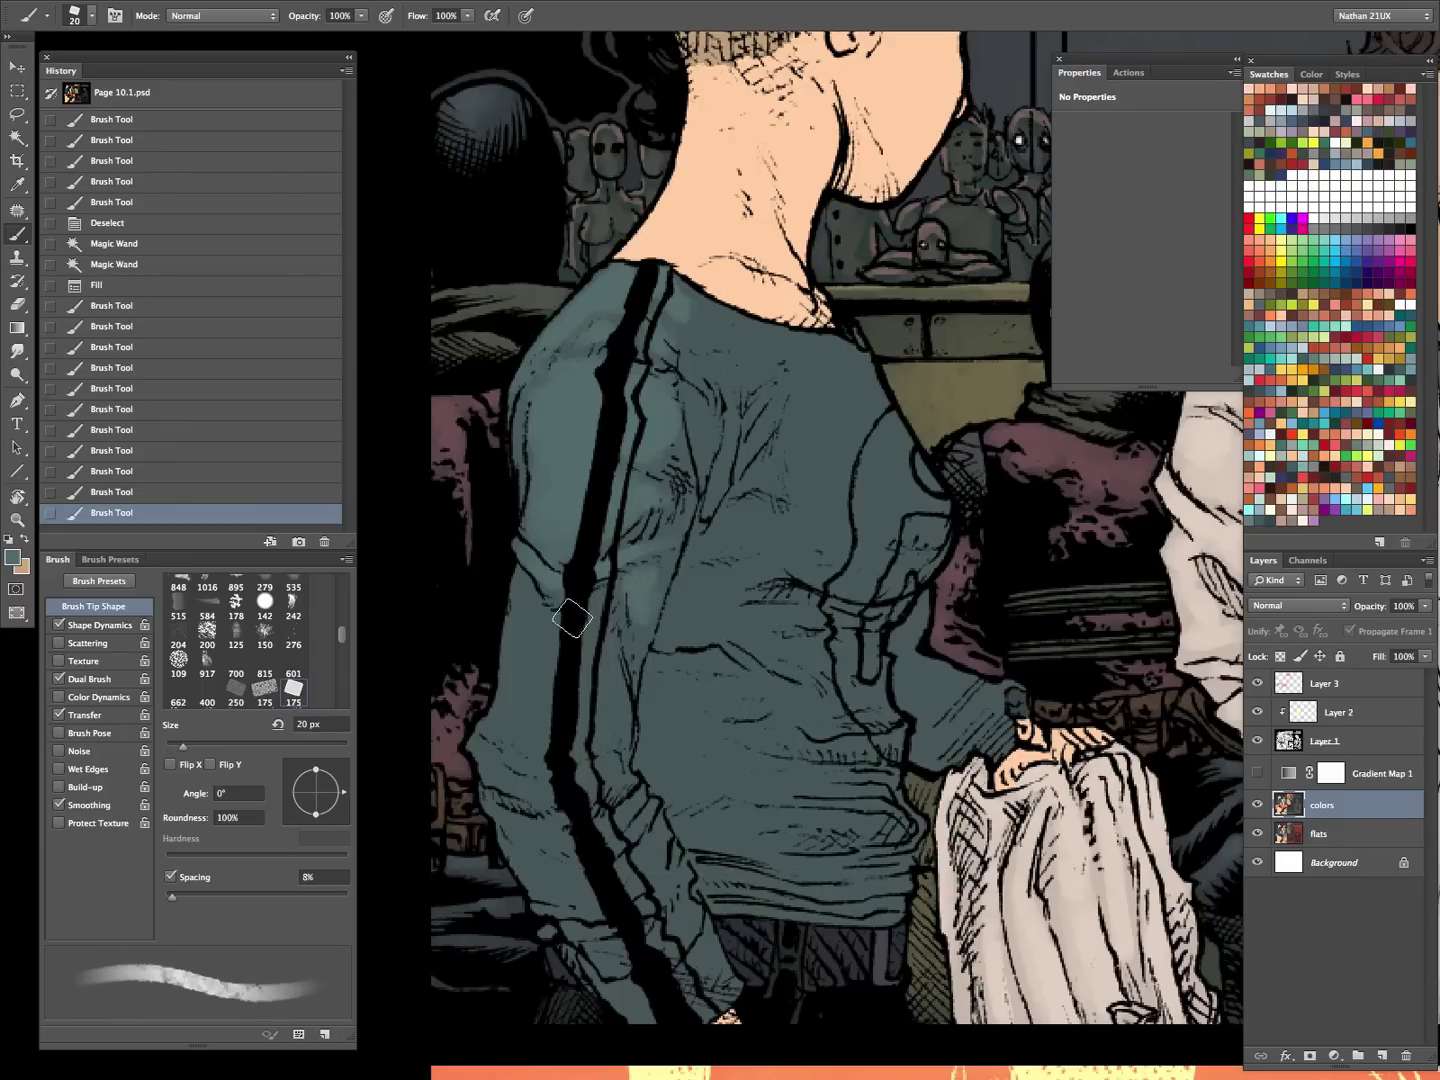
pyautogui.press('[')
pyautogui.press('[')
pyautogui.press('[')
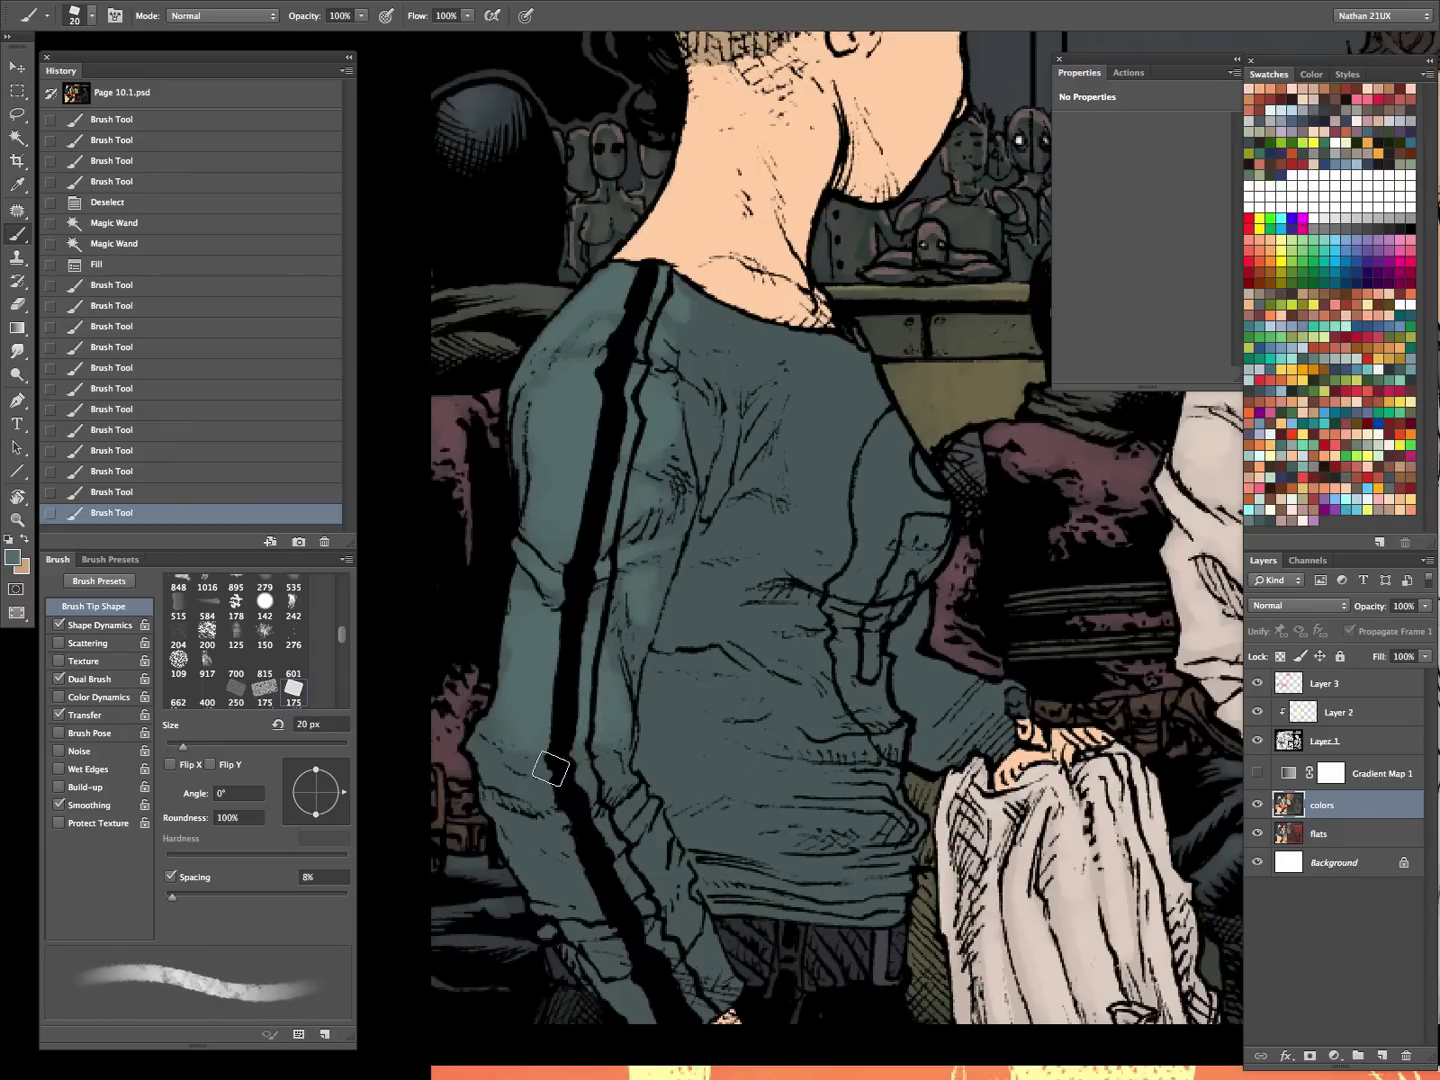
pyautogui.moveTo(510, 785); pyautogui.dragTo(615, 785)
pyautogui.moveTo(516, 831)
pyautogui.mouseDown()
pyautogui.moveTo(593, 811)
pyautogui.moveTo(548, 829)
pyautogui.moveTo(575, 832)
pyautogui.moveTo(640, 818)
pyautogui.mouseUp()
pyautogui.press('[')
pyautogui.moveTo(559, 850)
pyautogui.mouseDown()
pyautogui.moveTo(550, 870)
pyautogui.moveTo(589, 901)
pyautogui.moveTo(671, 890)
pyautogui.moveTo(616, 970)
pyautogui.mouseUp()
# - Paint light teal across the upper chest below the collar with a 30 px brush, reducing it to 8 px for the folds
pyautogui.press('[')
pyautogui.press('[')
pyautogui.press(']')
pyautogui.press(']')
pyautogui.press(']')
pyautogui.press(']')
pyautogui.press(']')
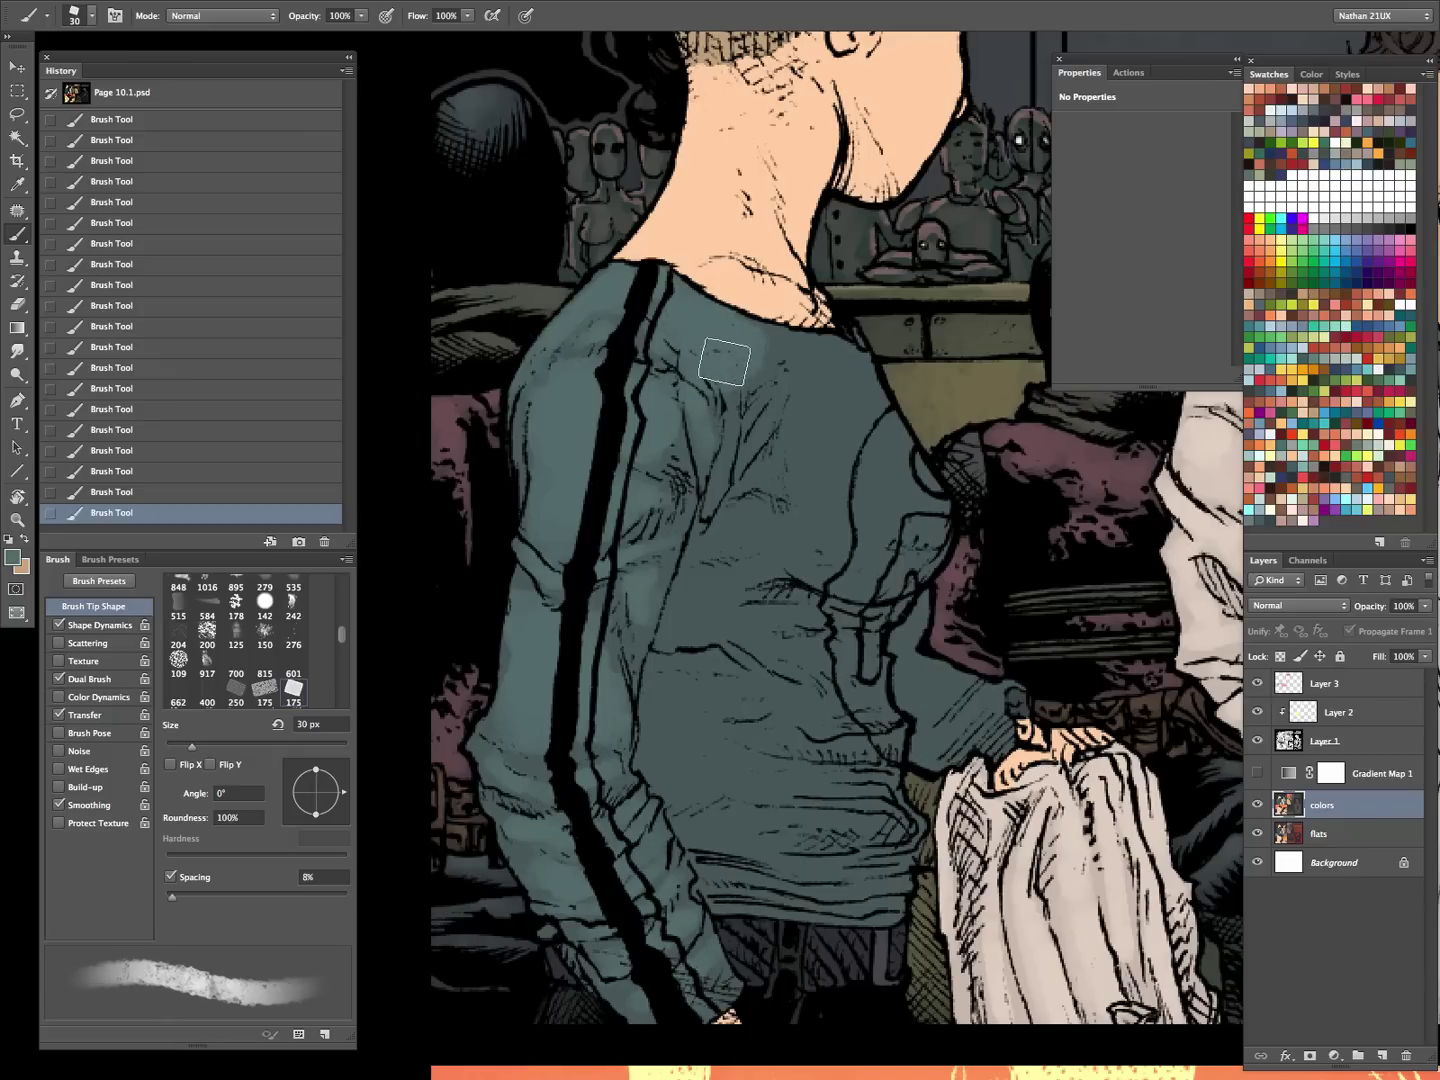
pyautogui.press('[')
pyautogui.press('[')
pyautogui.press('[')
pyautogui.press('[')
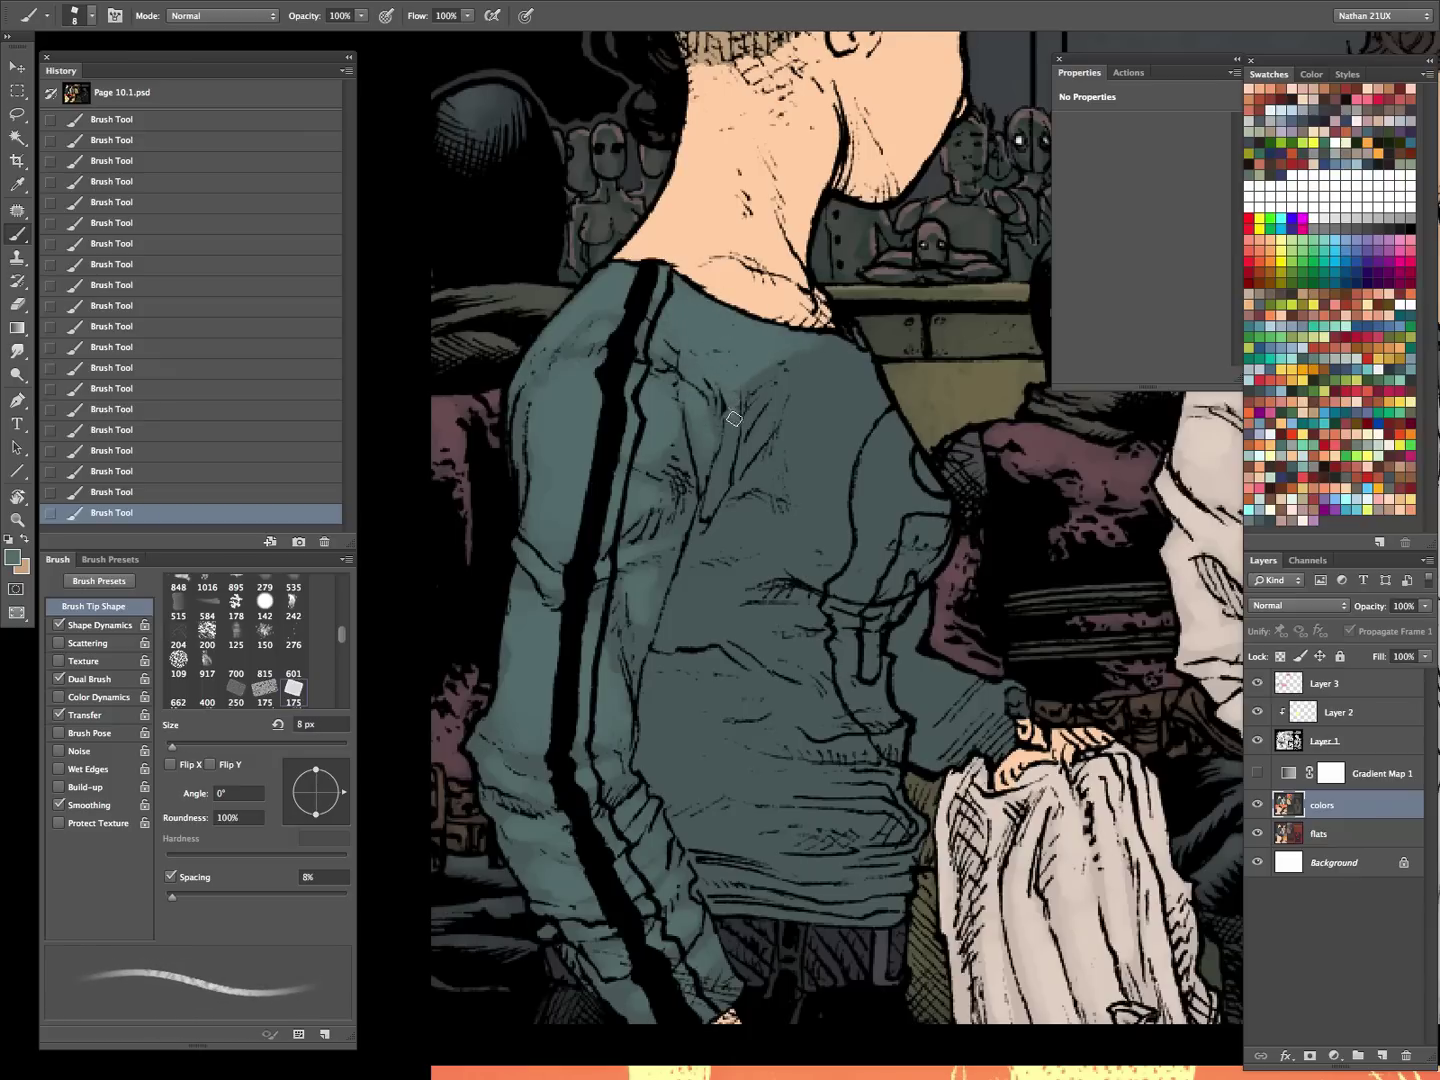
# - Cover the front of the shirt's chest with light teal using a 25 px brush
pyautogui.press('[')
pyautogui.press(']')
pyautogui.press(']')
pyautogui.press(']')
pyautogui.press(']')
pyautogui.press(']')
pyautogui.press(']')
pyautogui.press(']')
pyautogui.press(']')
pyautogui.press(']')
pyautogui.press(']')
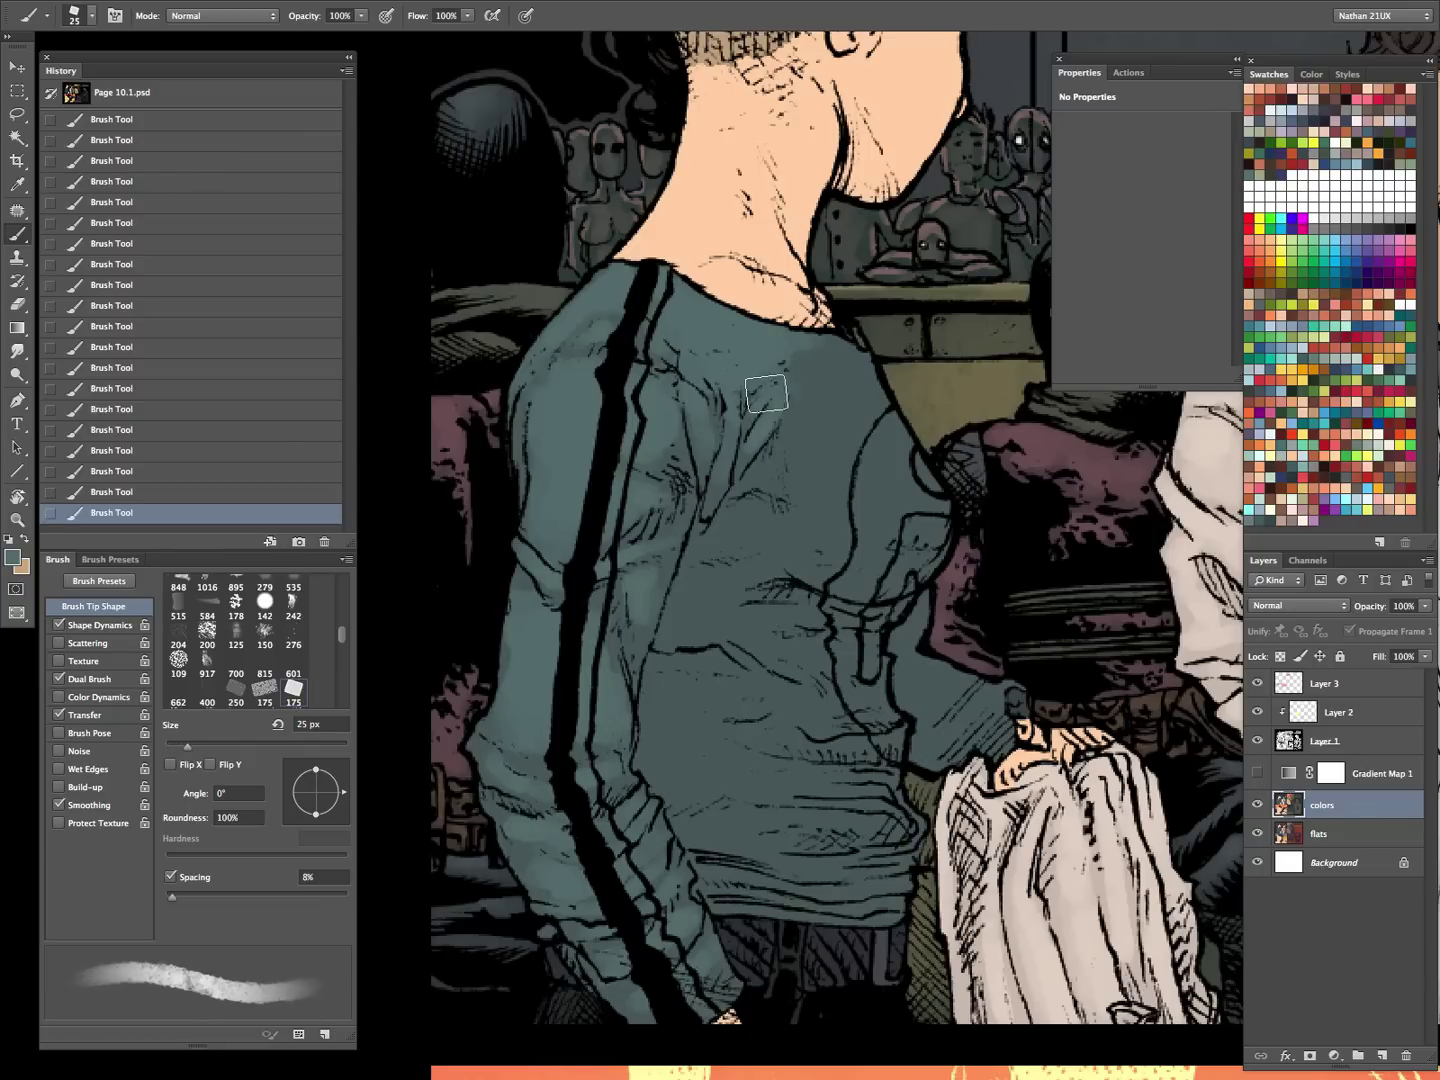
pyautogui.moveTo(823, 362)
pyautogui.mouseDown()
pyautogui.moveTo(884, 482)
pyautogui.moveTo(841, 489)
pyautogui.moveTo(860, 514)
pyautogui.mouseUp()
# - Paint light teal over the bust and the creases beneath it, bringing the brush down to 10 px
pyautogui.press('[')
pyautogui.press('[')
pyautogui.press('[')
pyautogui.press('[')
pyautogui.press('[')
pyautogui.press('[')
pyautogui.press('[')
pyautogui.press('[')
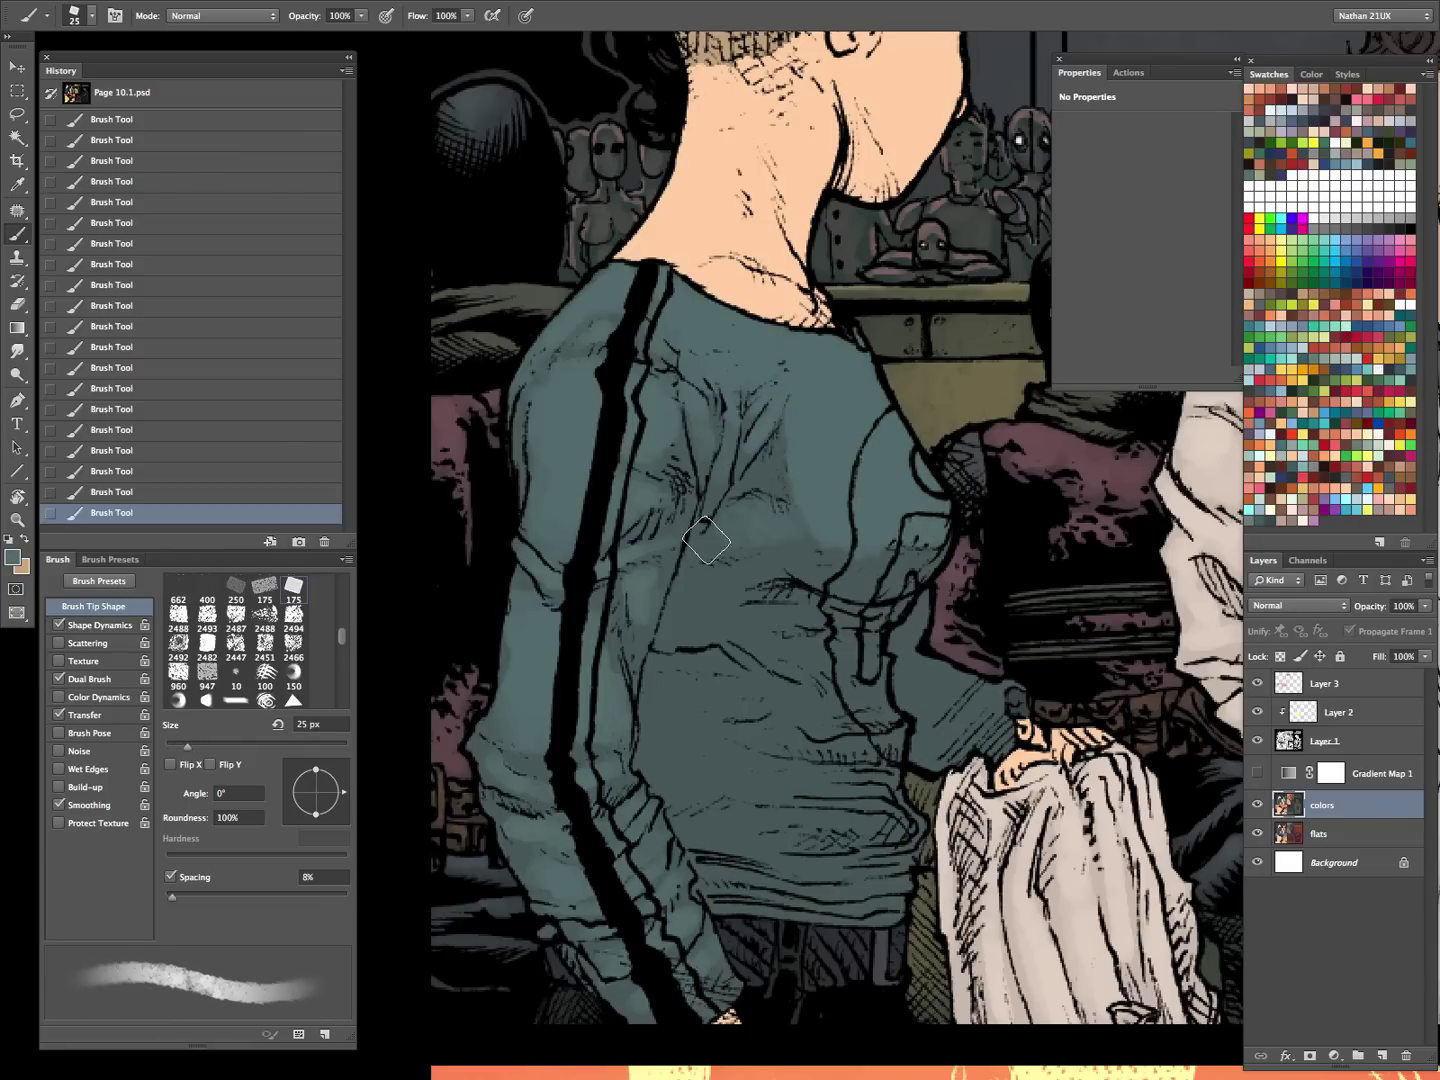
pyautogui.press('[')
pyautogui.press(']')
pyautogui.press(']')
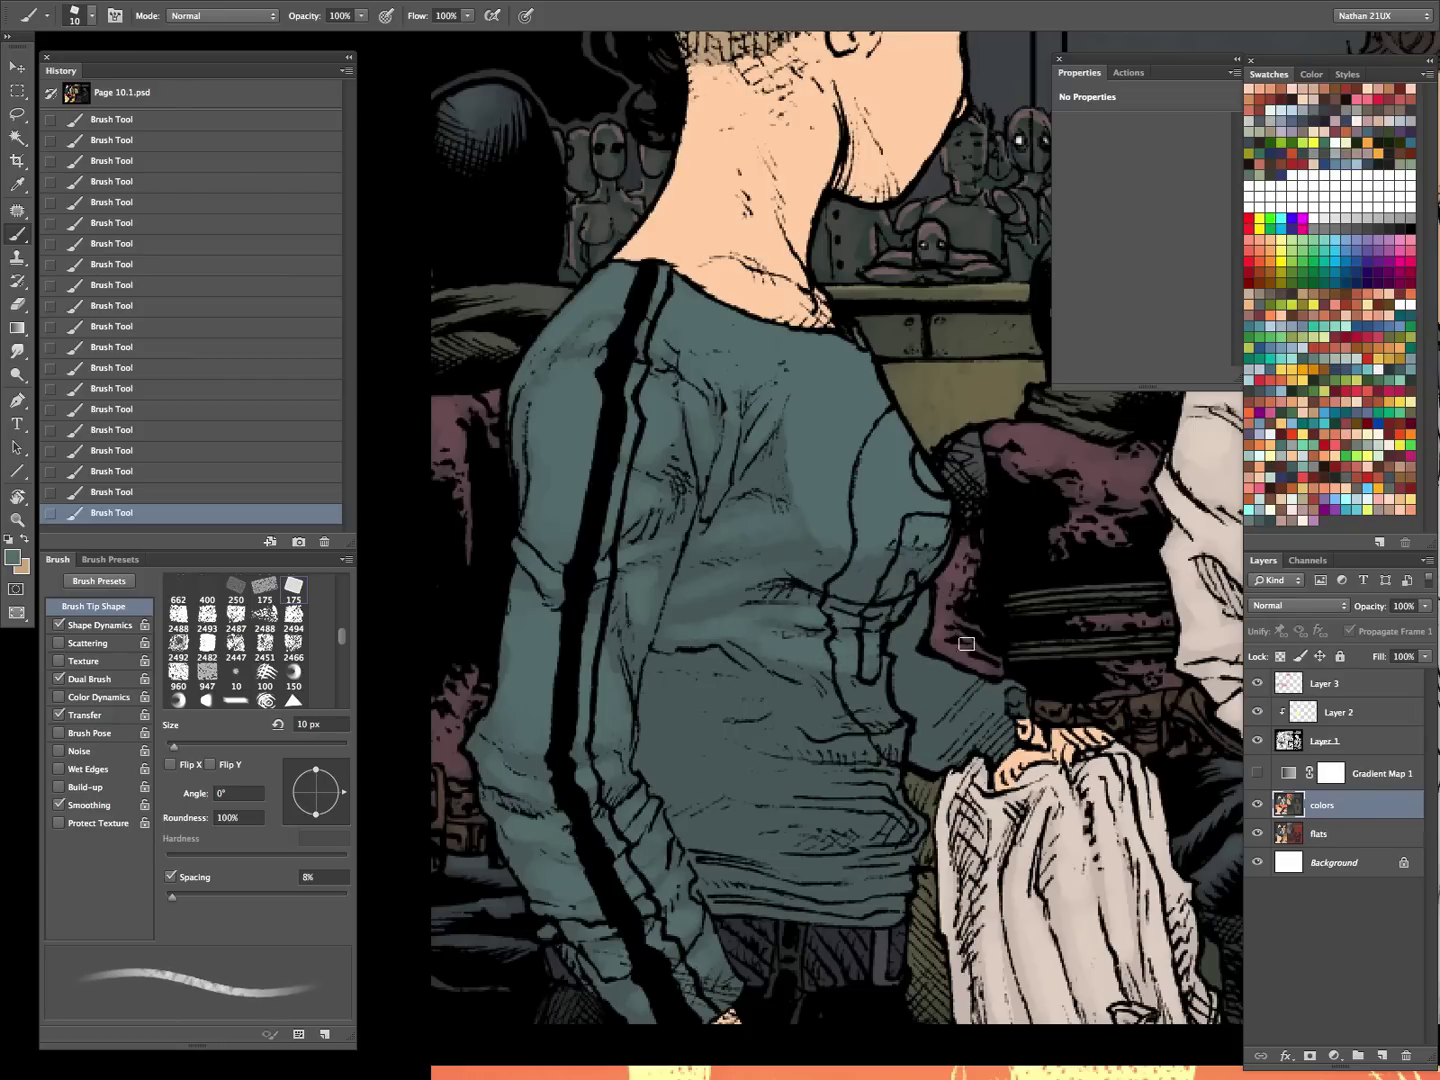
# - Paint the fold highlights across the shirt's midriff with the brush reduced to 7 px
pyautogui.scroll(-2, 982, 751)
pyautogui.hscroll(-1, 982, 751)
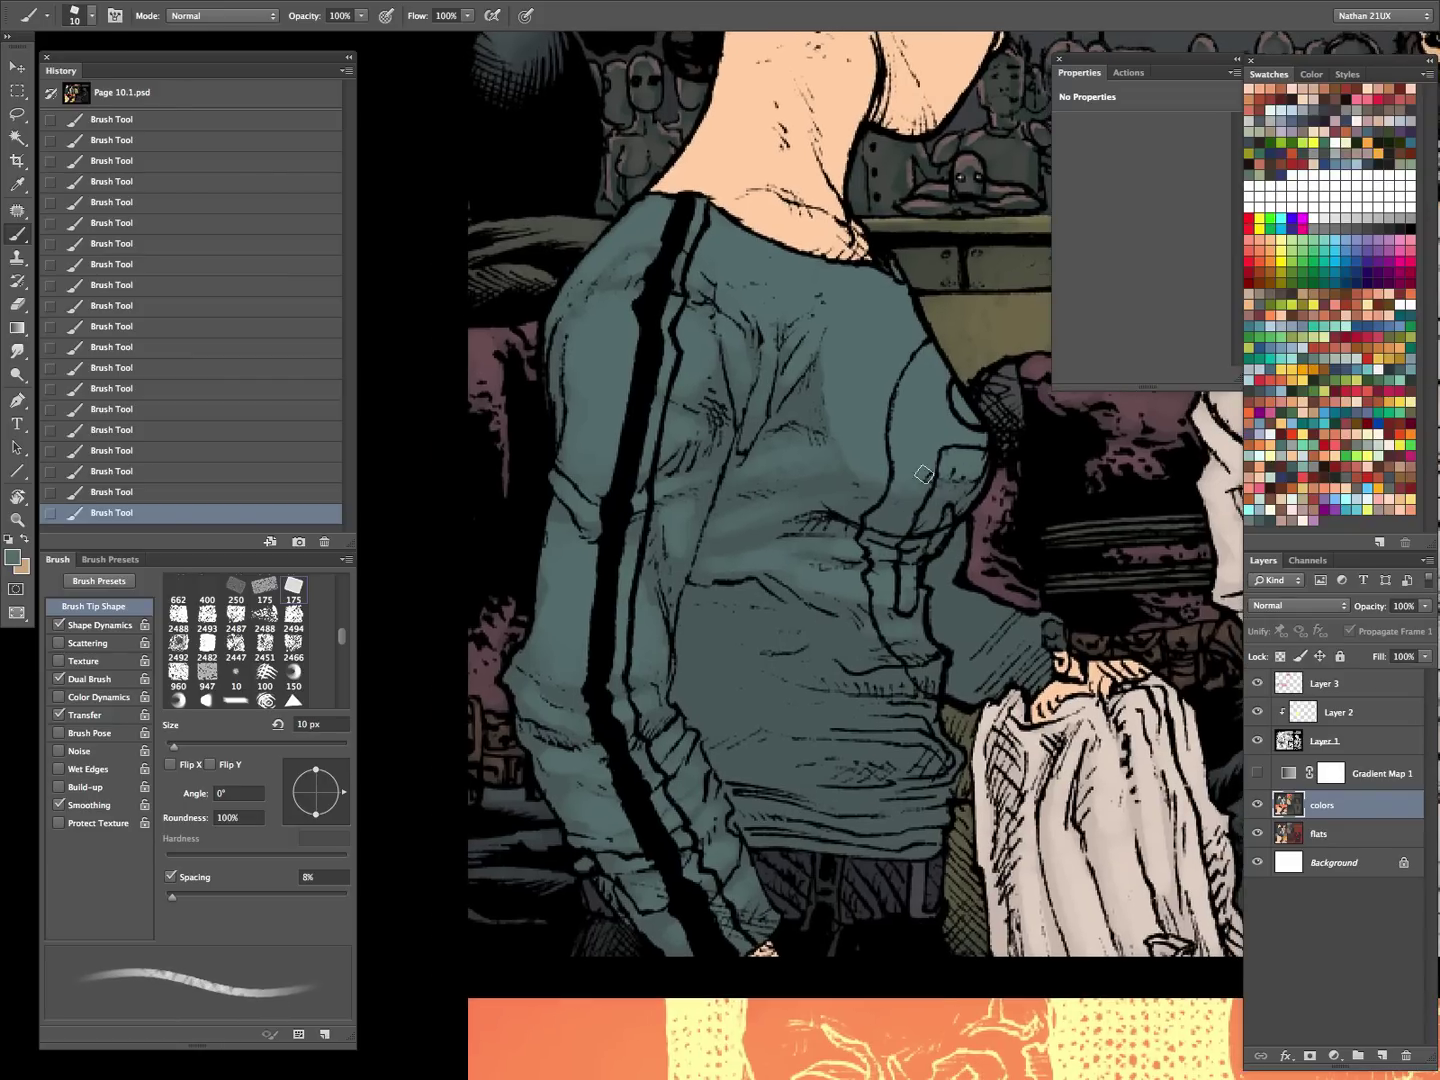
pyautogui.press('[')
pyautogui.press('[')
pyautogui.moveTo(820, 627); pyautogui.dragTo(743, 640)
pyautogui.press('[')
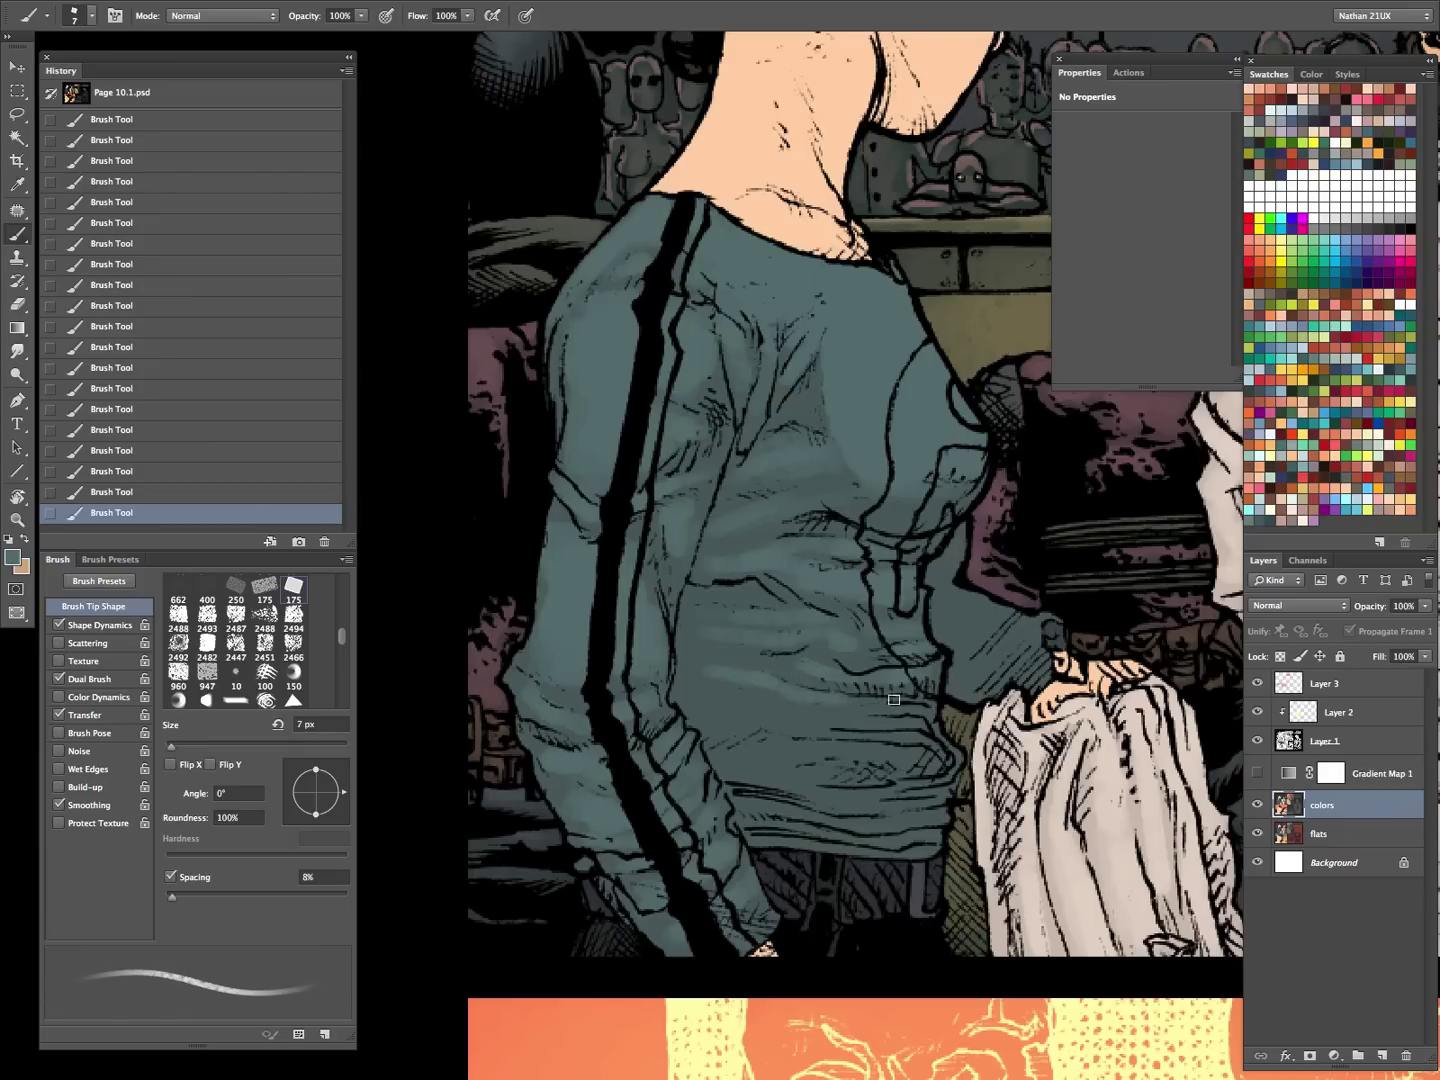
# - Add light teal to the lower torso with a 15 px brush and refine the folds with a 6 px brush
pyautogui.press(']')
pyautogui.press(']')
pyautogui.press(']')
pyautogui.press(']')
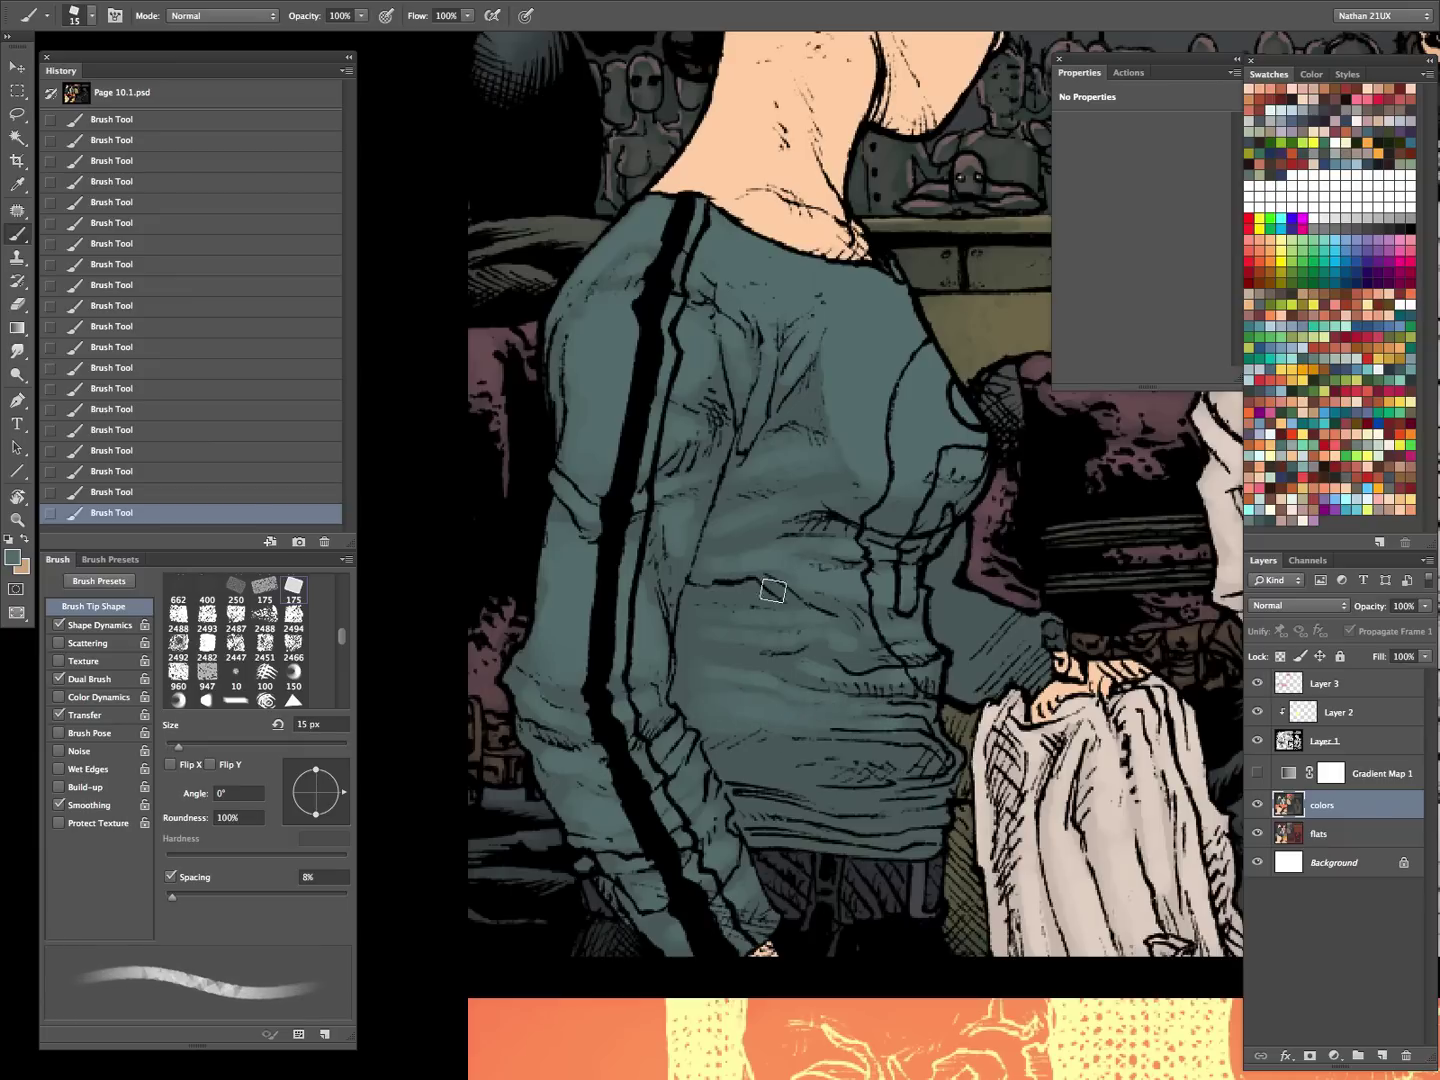
pyautogui.press('[')
pyautogui.press('[')
pyautogui.press('[')
pyautogui.press('[')
pyautogui.press('[')
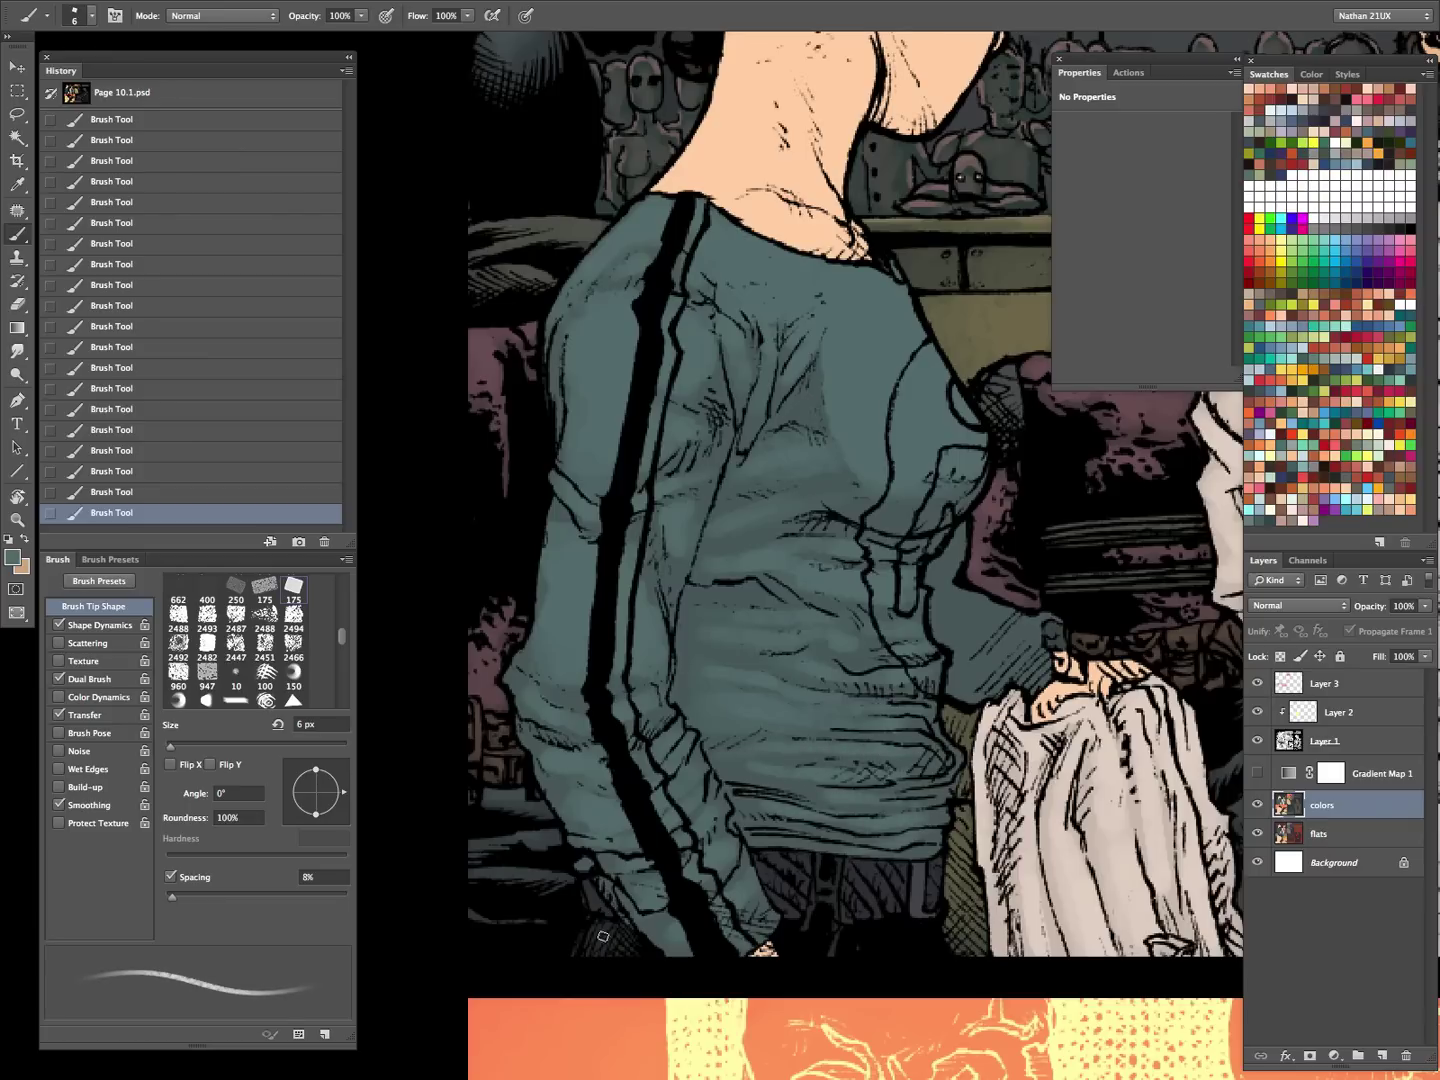
# - Touch up the shading along the torso's side next to the sleeve with a 10 to 15 px brush
pyautogui.press(']')
pyautogui.press(']')
pyautogui.press(']')
pyautogui.press(']')
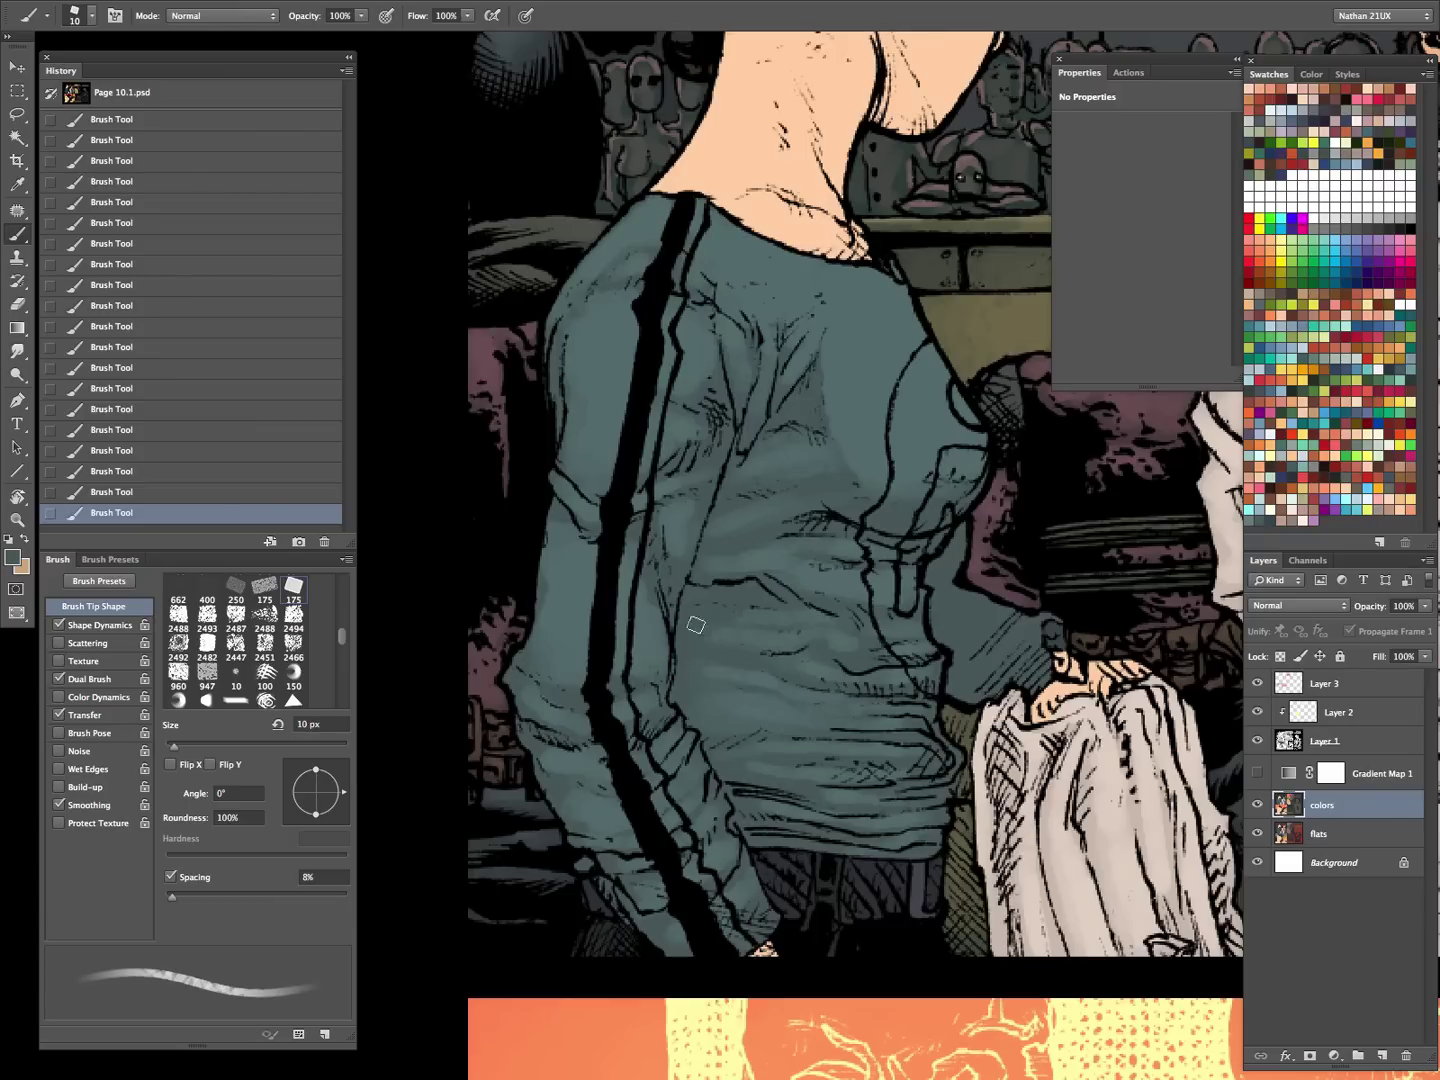
pyautogui.press('[')
pyautogui.press(']')
pyautogui.press(']')
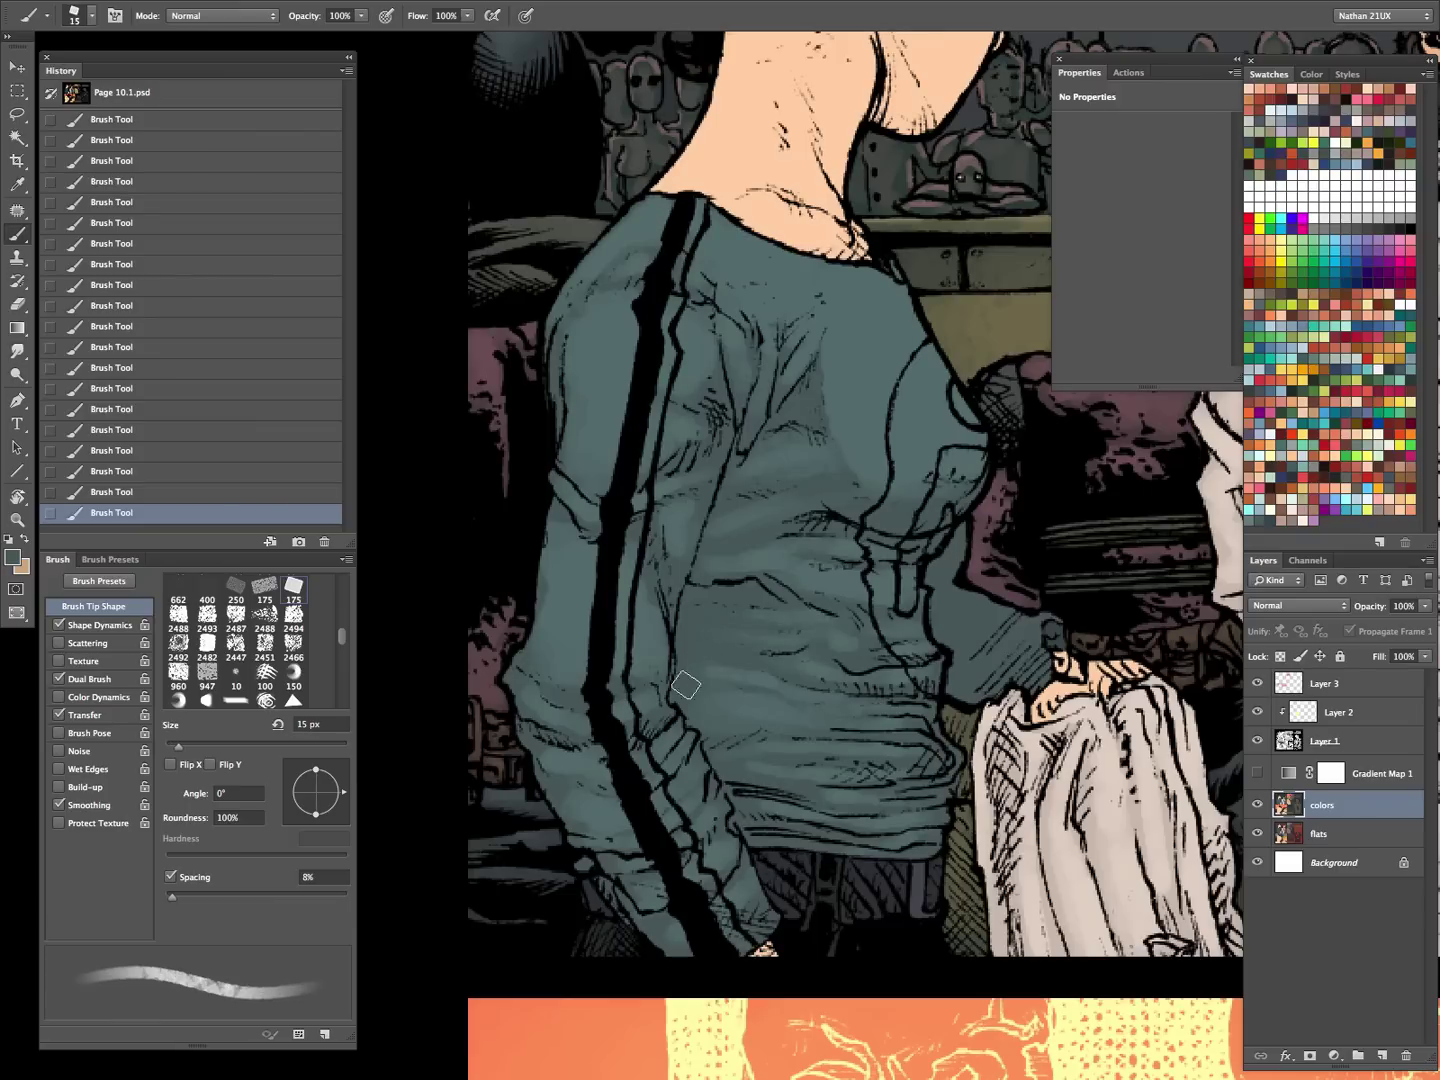
# - Refine the creases around the shirt's waist with a fine brush starting at 6 px
pyautogui.press('[')
pyautogui.press('[')
pyautogui.press('[')
pyautogui.press('[')
pyautogui.press('[')
pyautogui.press('[')
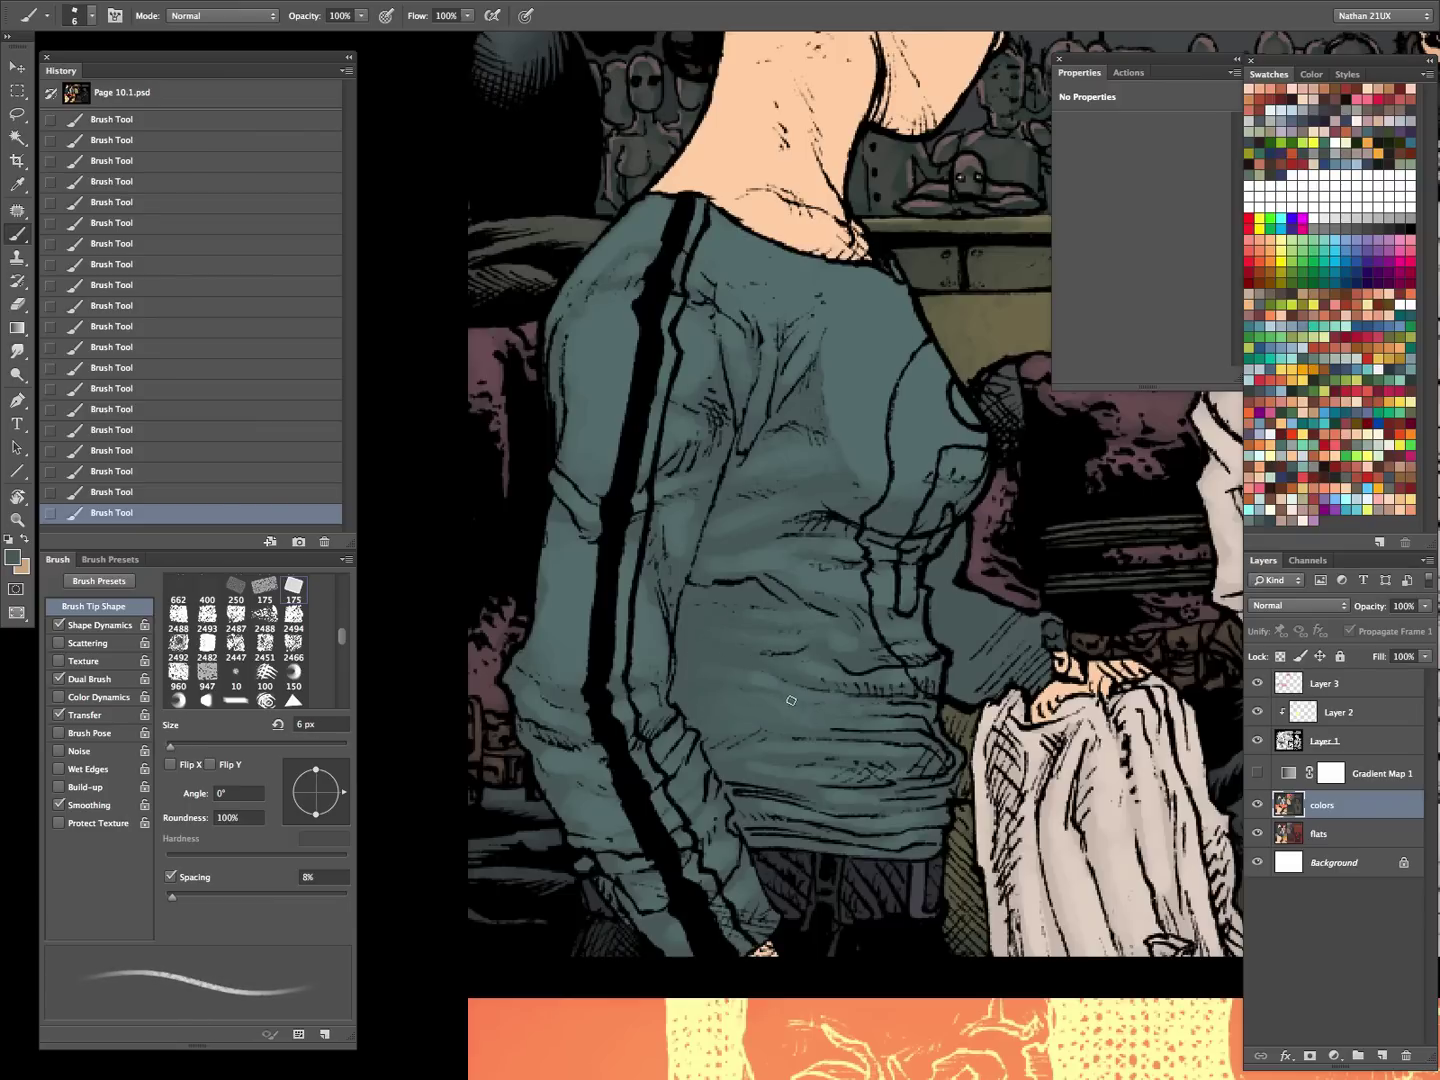
pyautogui.press(']')
pyautogui.moveTo(740, 765)
pyautogui.mouseDown()
pyautogui.moveTo(932, 769)
pyautogui.moveTo(1050, 601)
pyautogui.mouseUp()
# - Resample the light teal from the chest and paint the far forearm's sleeve with a 10 px brush
pyautogui.keyDown('alt'); pyautogui.click(859, 373); pyautogui.keyUp('alt')
pyautogui.moveTo(859, 373)
pyautogui.mouseDown()
pyautogui.moveTo(741, 328)
pyautogui.moveTo(618, 184)
pyautogui.mouseUp()
pyautogui.press(']')
pyautogui.press(']')
pyautogui.press(']')
pyautogui.press(']')
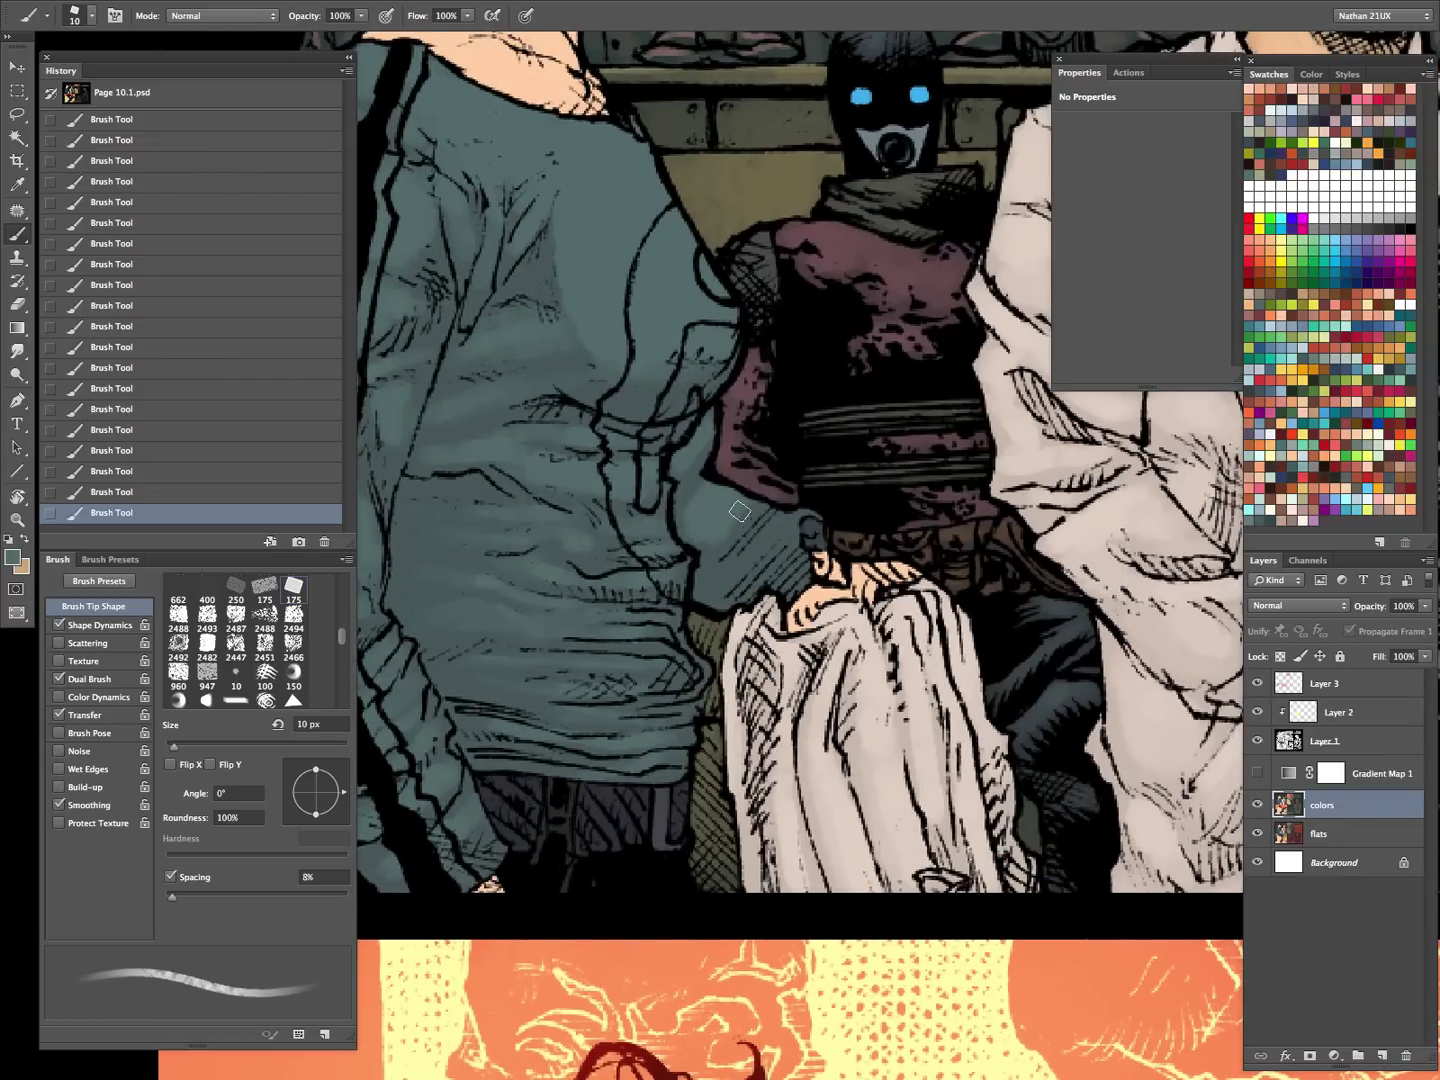
pyautogui.press('[')
# - Touch up the remaining highlights across the whole shirt with a brush of about 9 px
pyautogui.press('z')
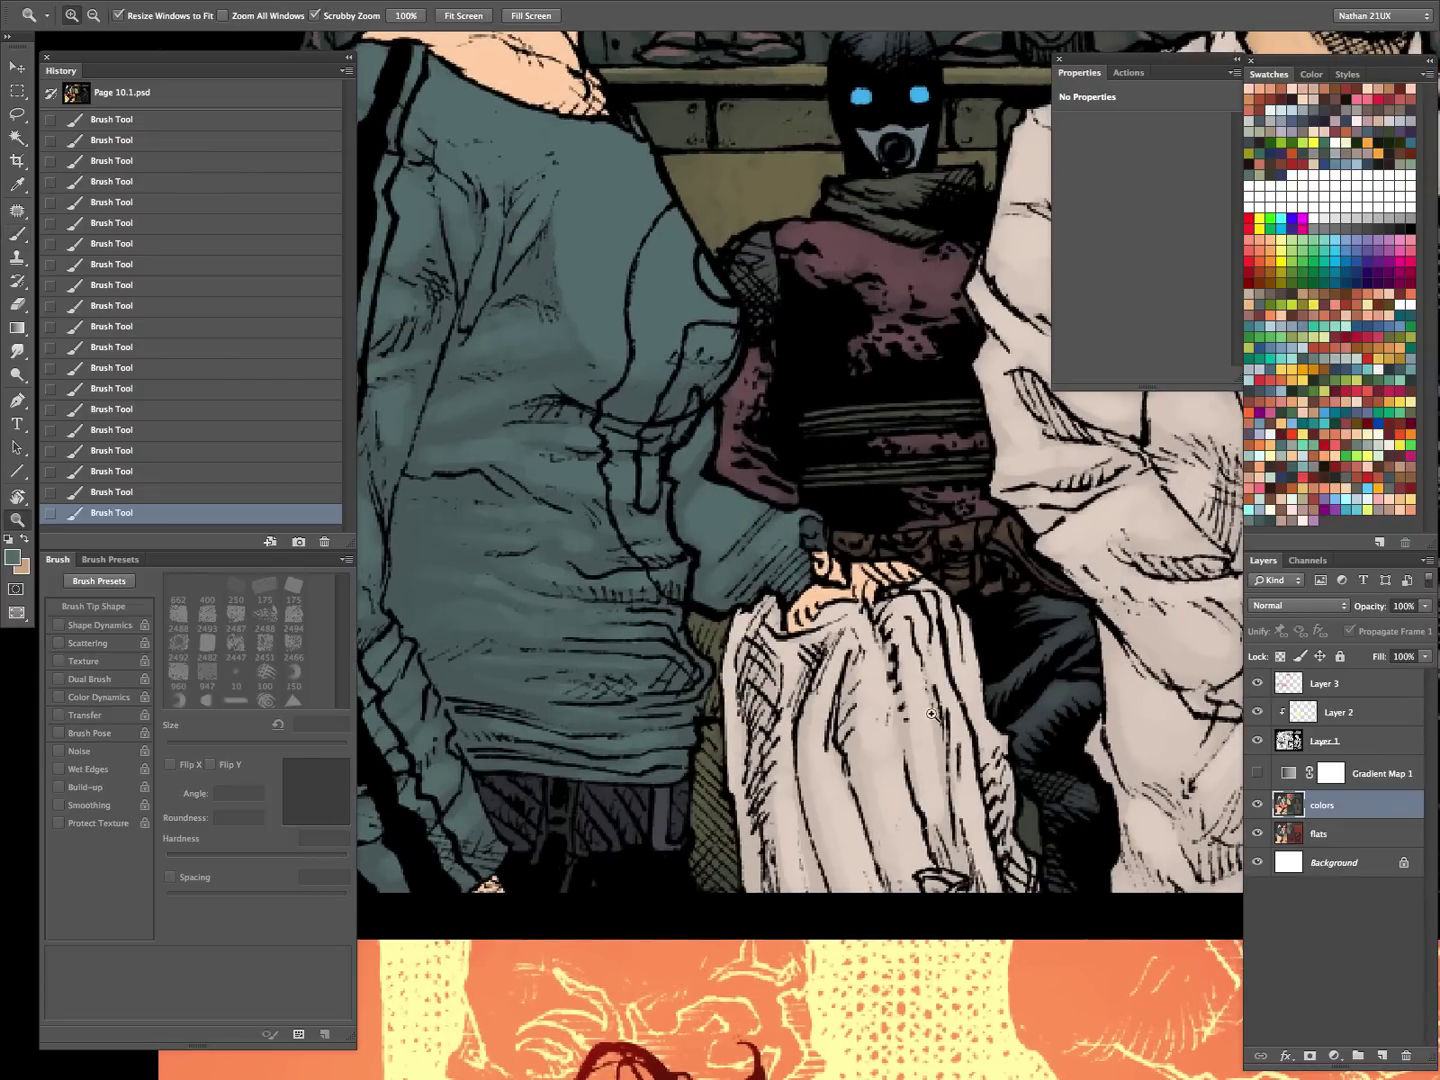
pyautogui.hotkey('ctrl', '-')
pyautogui.hotkey('ctrl', '-')
pyautogui.press('b')
pyautogui.click(870, 522)
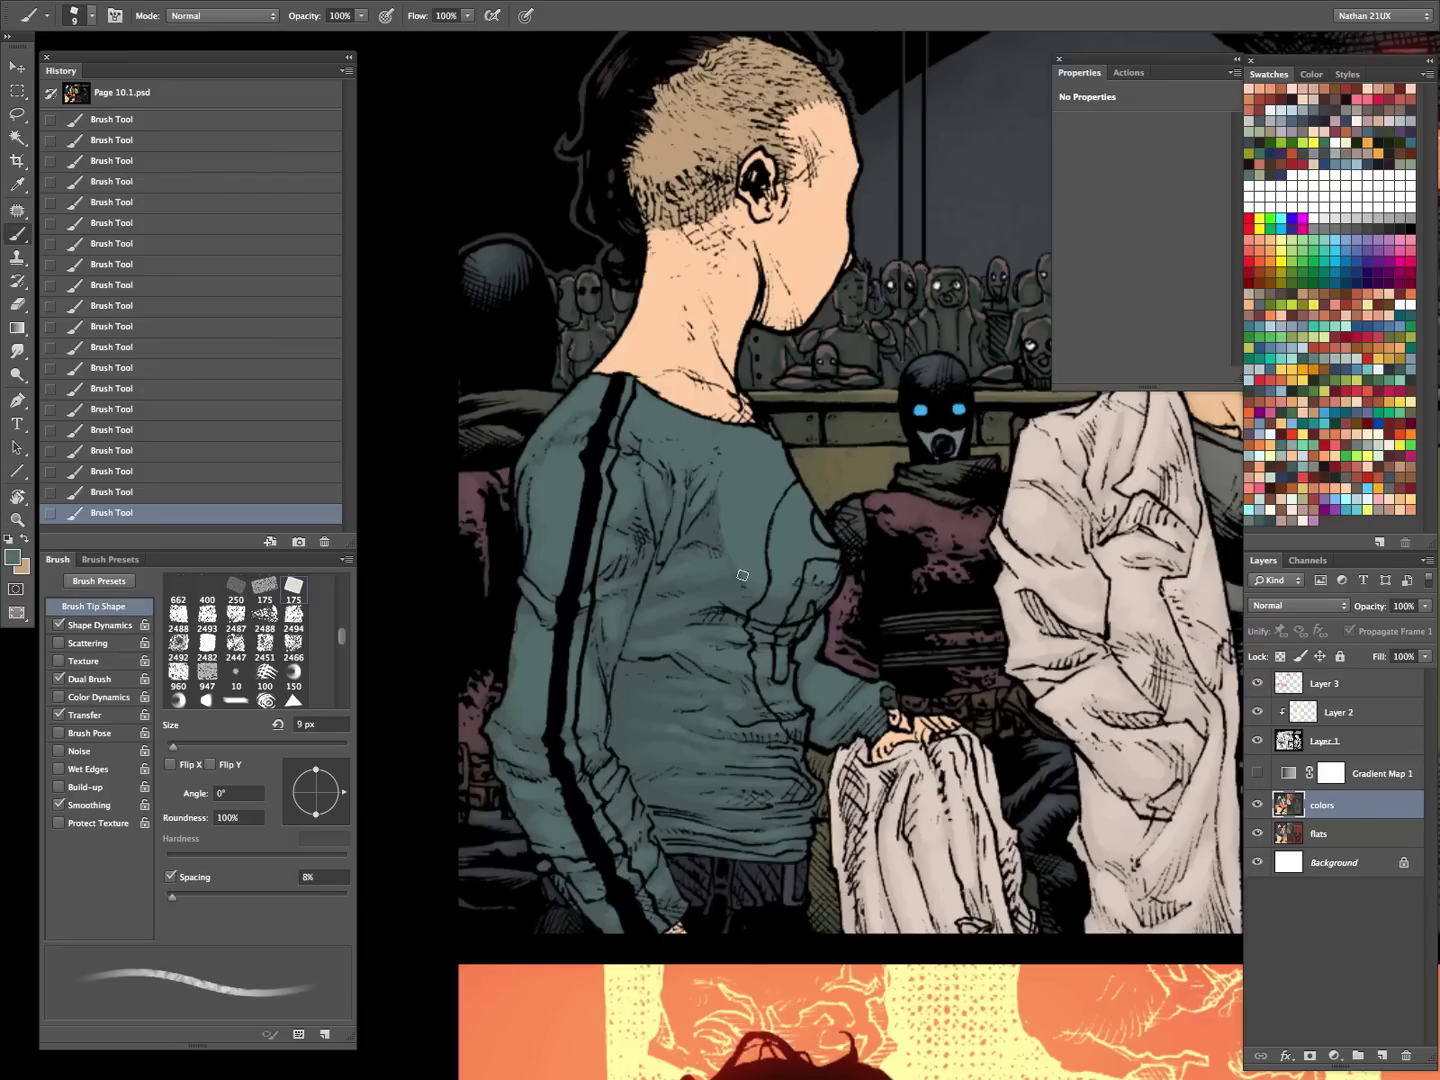
pyautogui.press(']')
pyautogui.press('[')
pyautogui.press('[')
pyautogui.press(']')
# - Replace the selection with the shirt's blue stripe and chest marking, picked from the flats layer with the colors layer temporarily hidden
pyautogui.click(1307, 826)
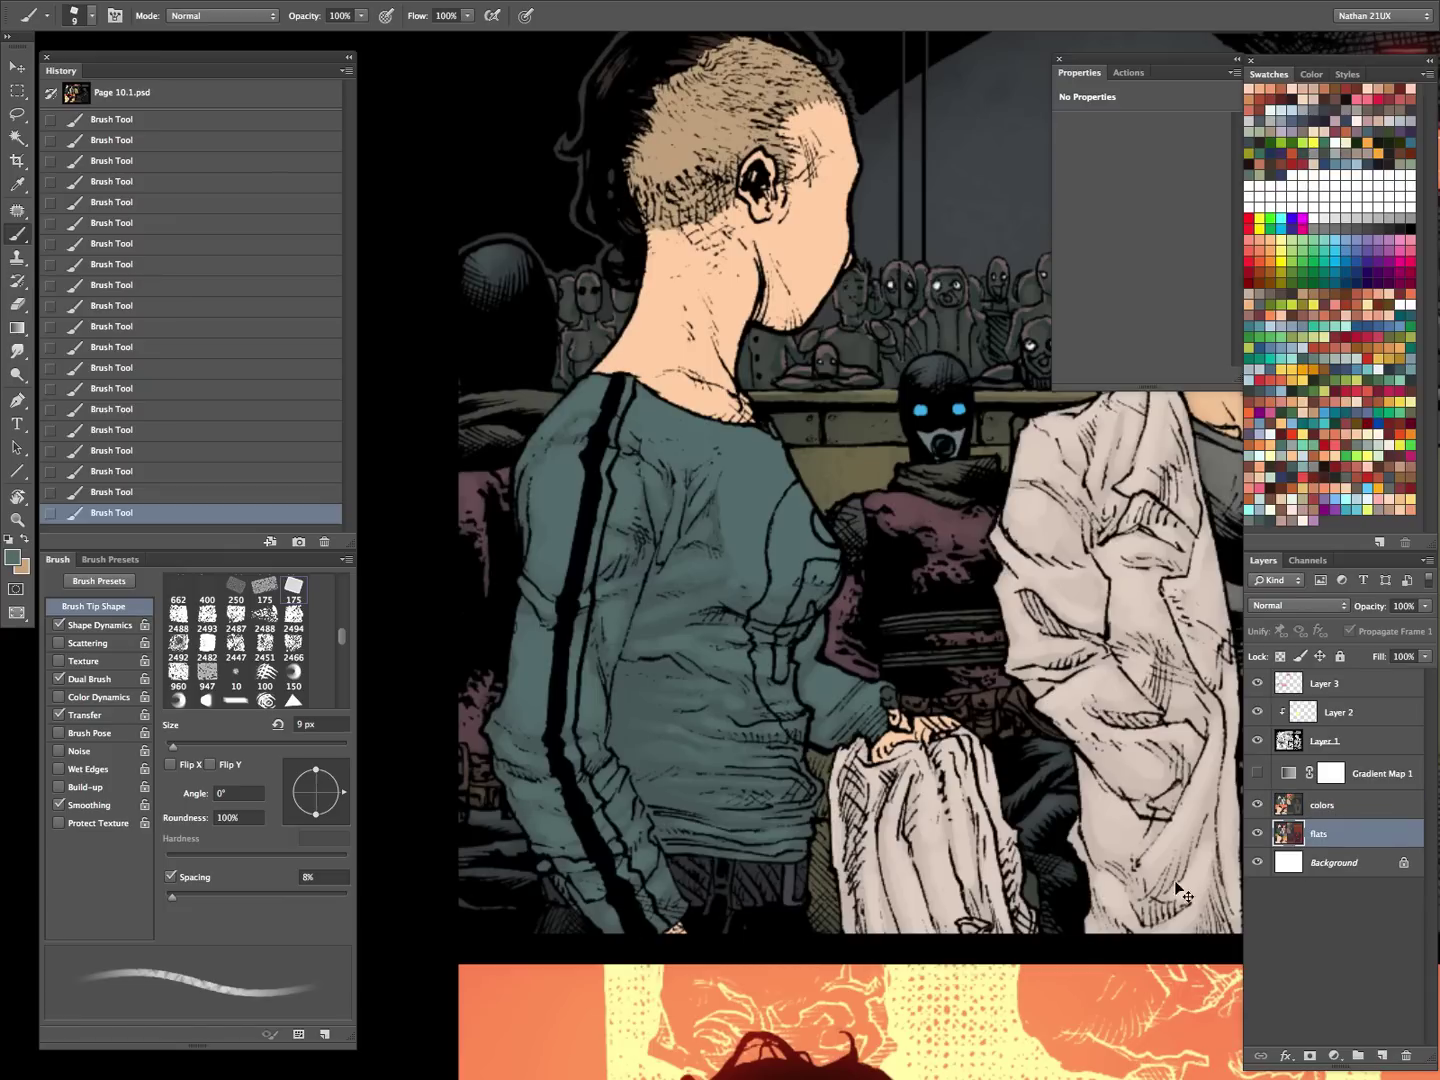
pyautogui.hotkey('ctrl', 'd')
pyautogui.press('w')
pyautogui.click(1256, 805)
pyautogui.click(788, 561)
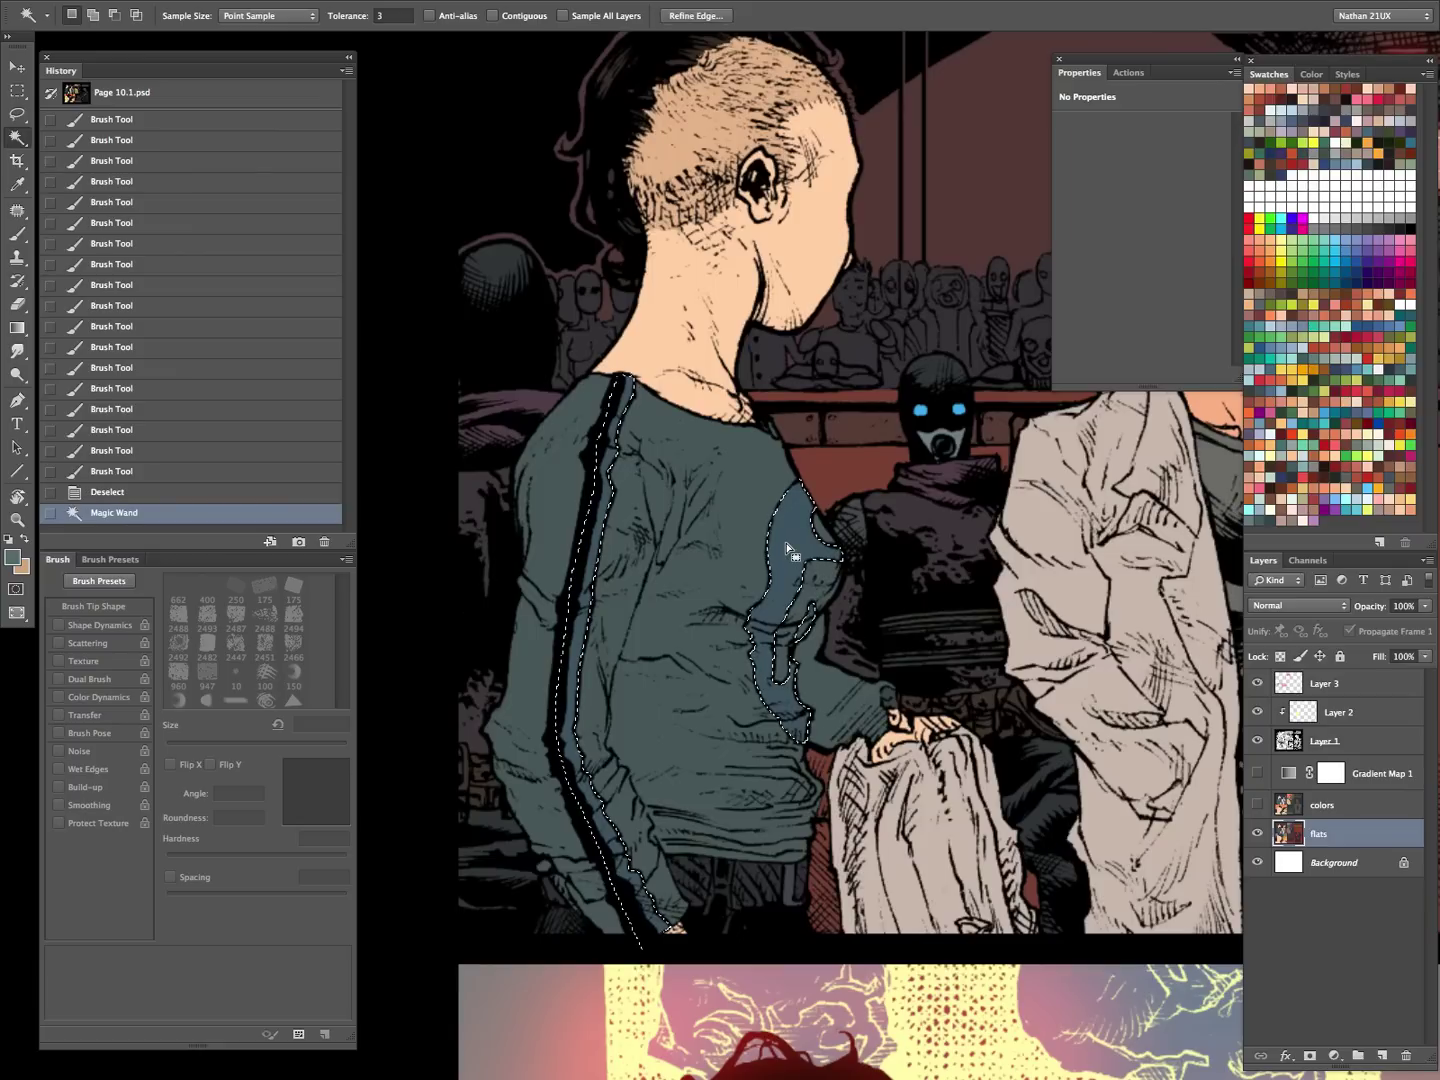
pyautogui.click(1256, 805)
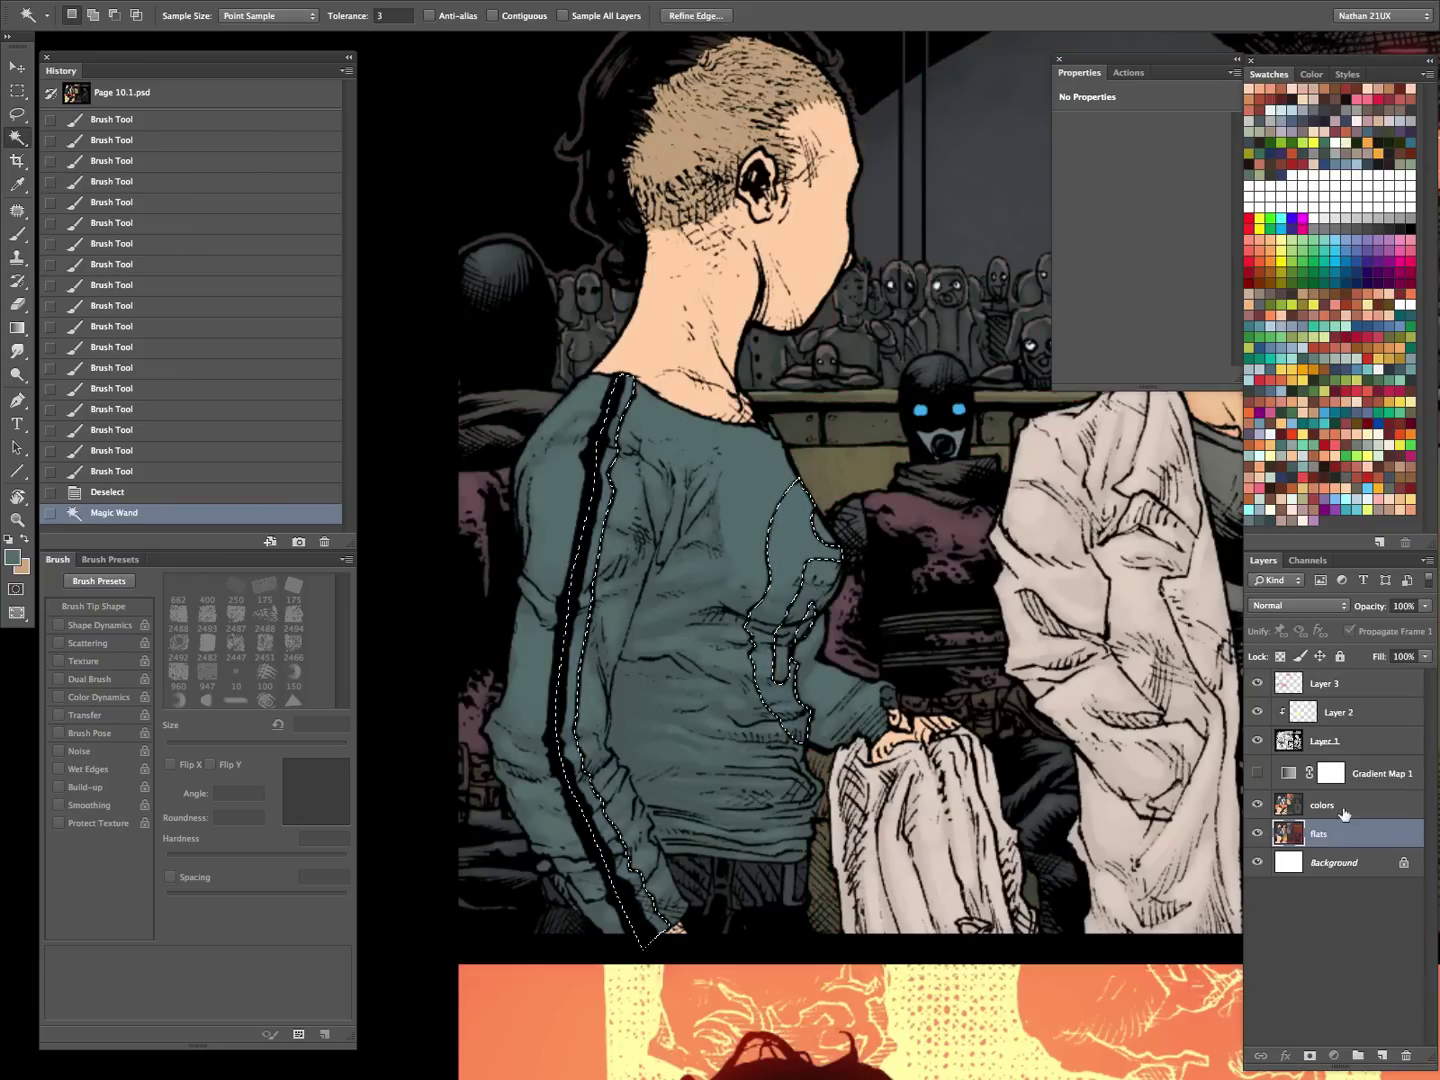
# - Darken and saturate the selected stripe and chest marking on the colors layer with a Hue/Saturation adjustment
pyautogui.click(1301, 805)
pyautogui.hotkey('ctrl', 'u')
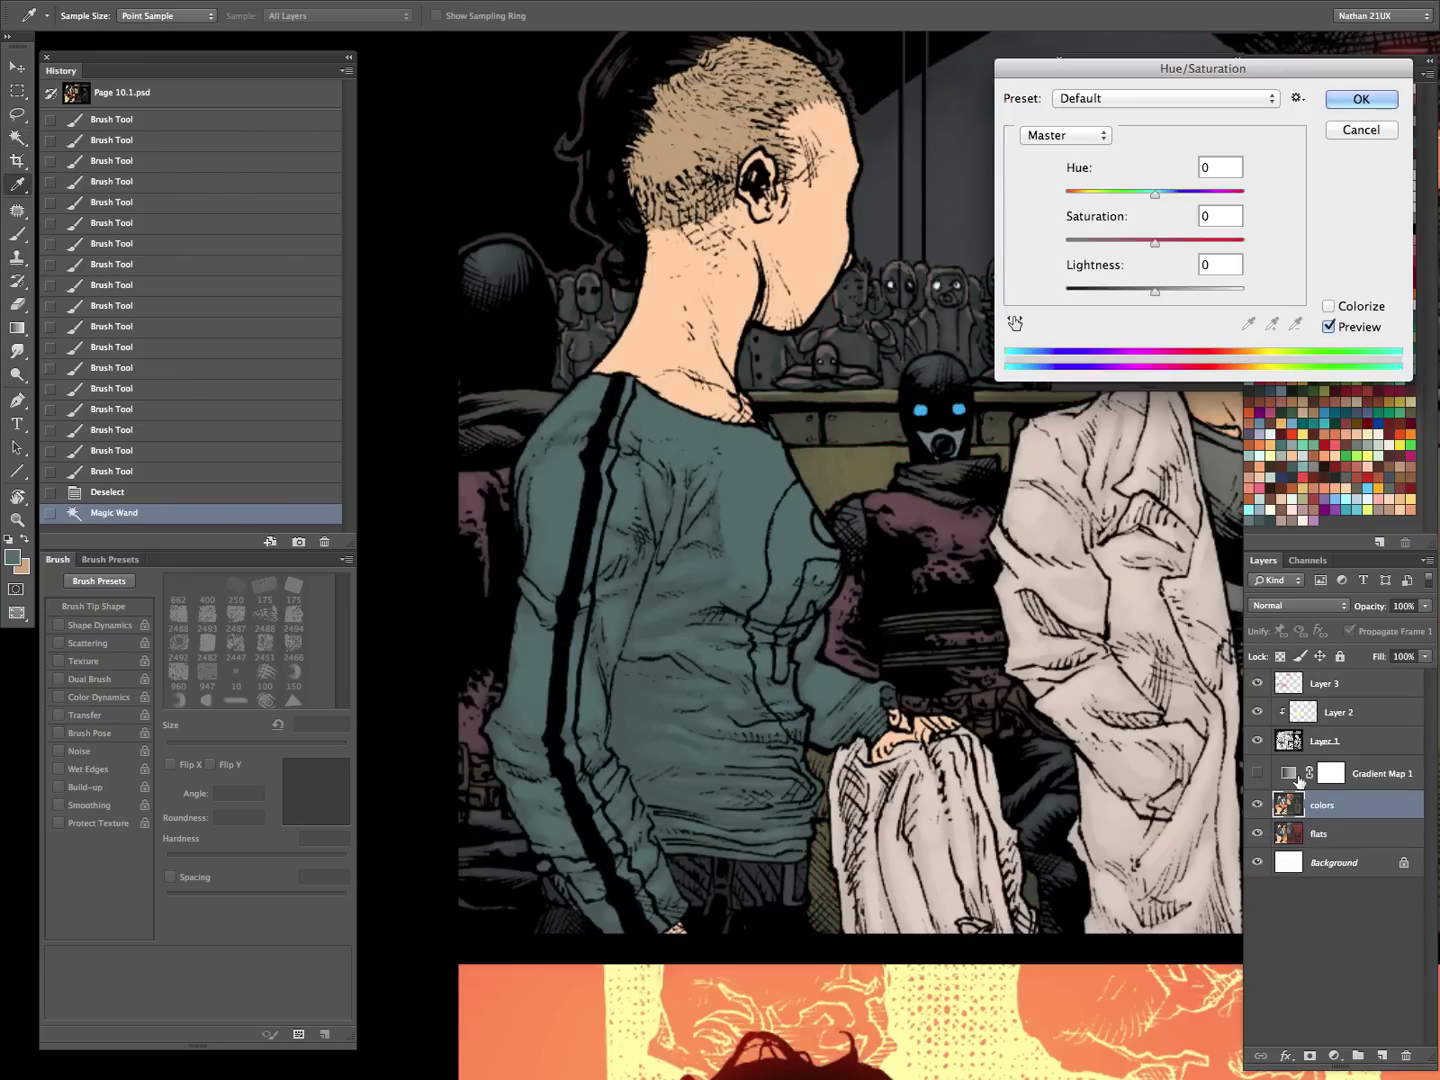
pyautogui.moveTo(1156, 292); pyautogui.dragTo(1135, 291)
pyautogui.moveTo(1157, 243); pyautogui.dragTo(1199, 244)
pyautogui.moveTo(1135, 293); pyautogui.dragTo(1130, 293)
pyautogui.click(1346, 101)
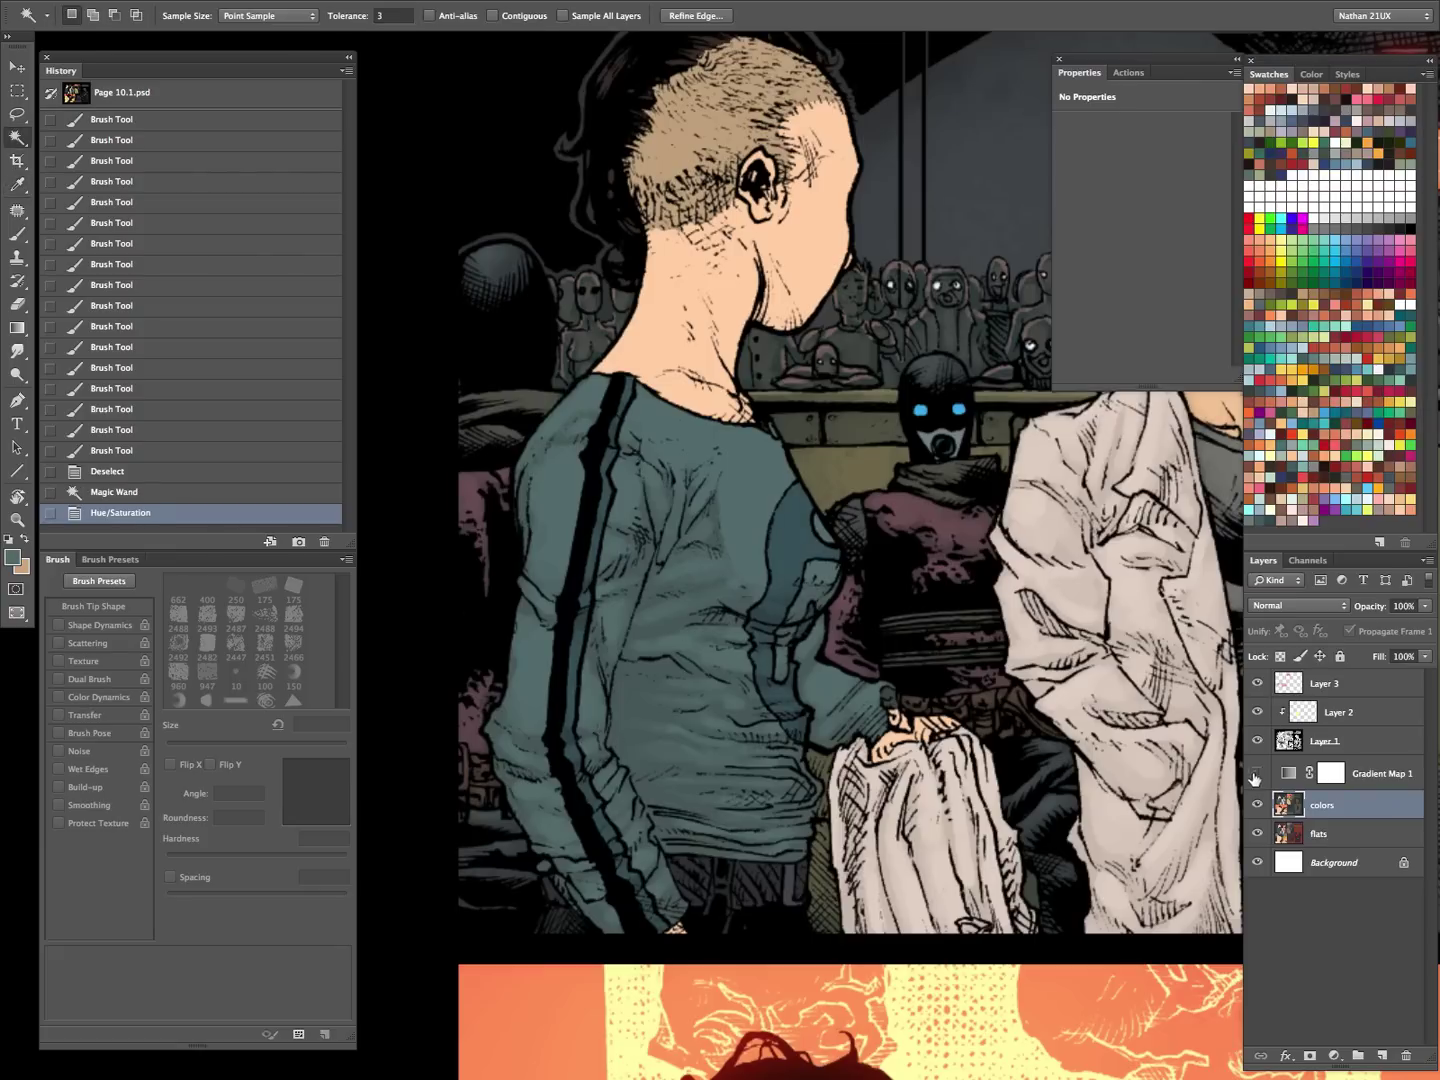
# - Show the Gradient Map 1 adjustment again and examine the recolored shirt close up and within the whole upper panel
pyautogui.click(1257, 772)
pyautogui.press('z')
pyautogui.moveTo(1122, 859); pyautogui.dragTo(846, 911)
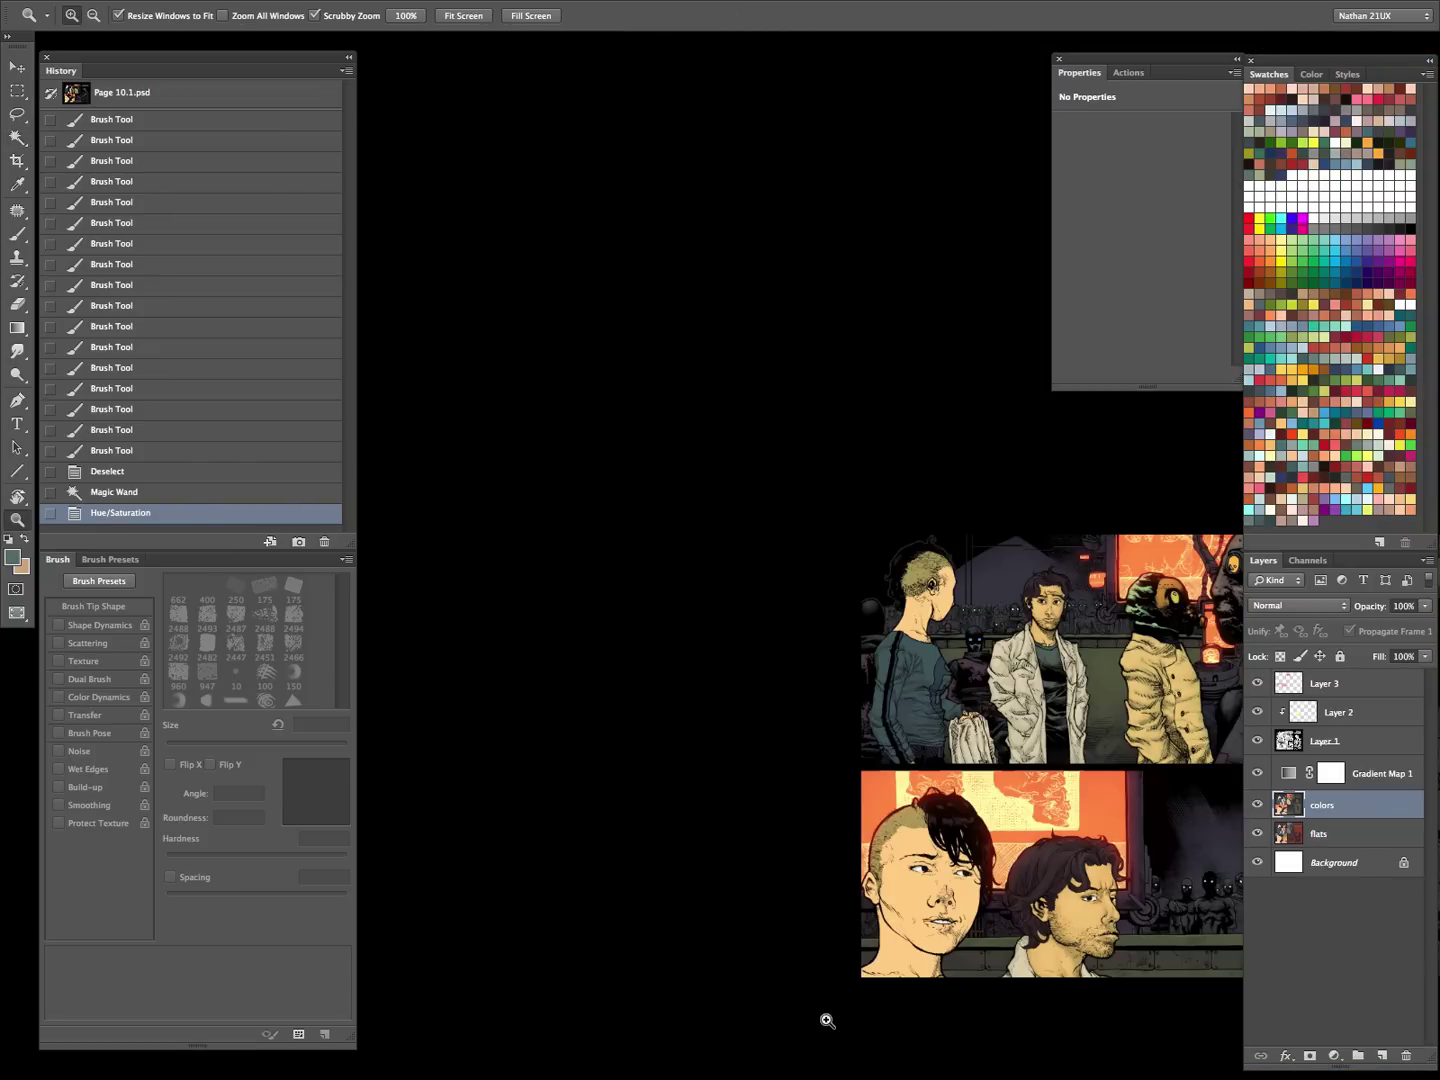
pyautogui.moveTo(954, 679); pyautogui.dragTo(1111, 690)
pyautogui.moveTo(969, 806); pyautogui.dragTo(1126, 510)
pyautogui.moveTo(941, 730); pyautogui.dragTo(903, 719)
pyautogui.moveTo(788, 688); pyautogui.dragTo(820, 676)
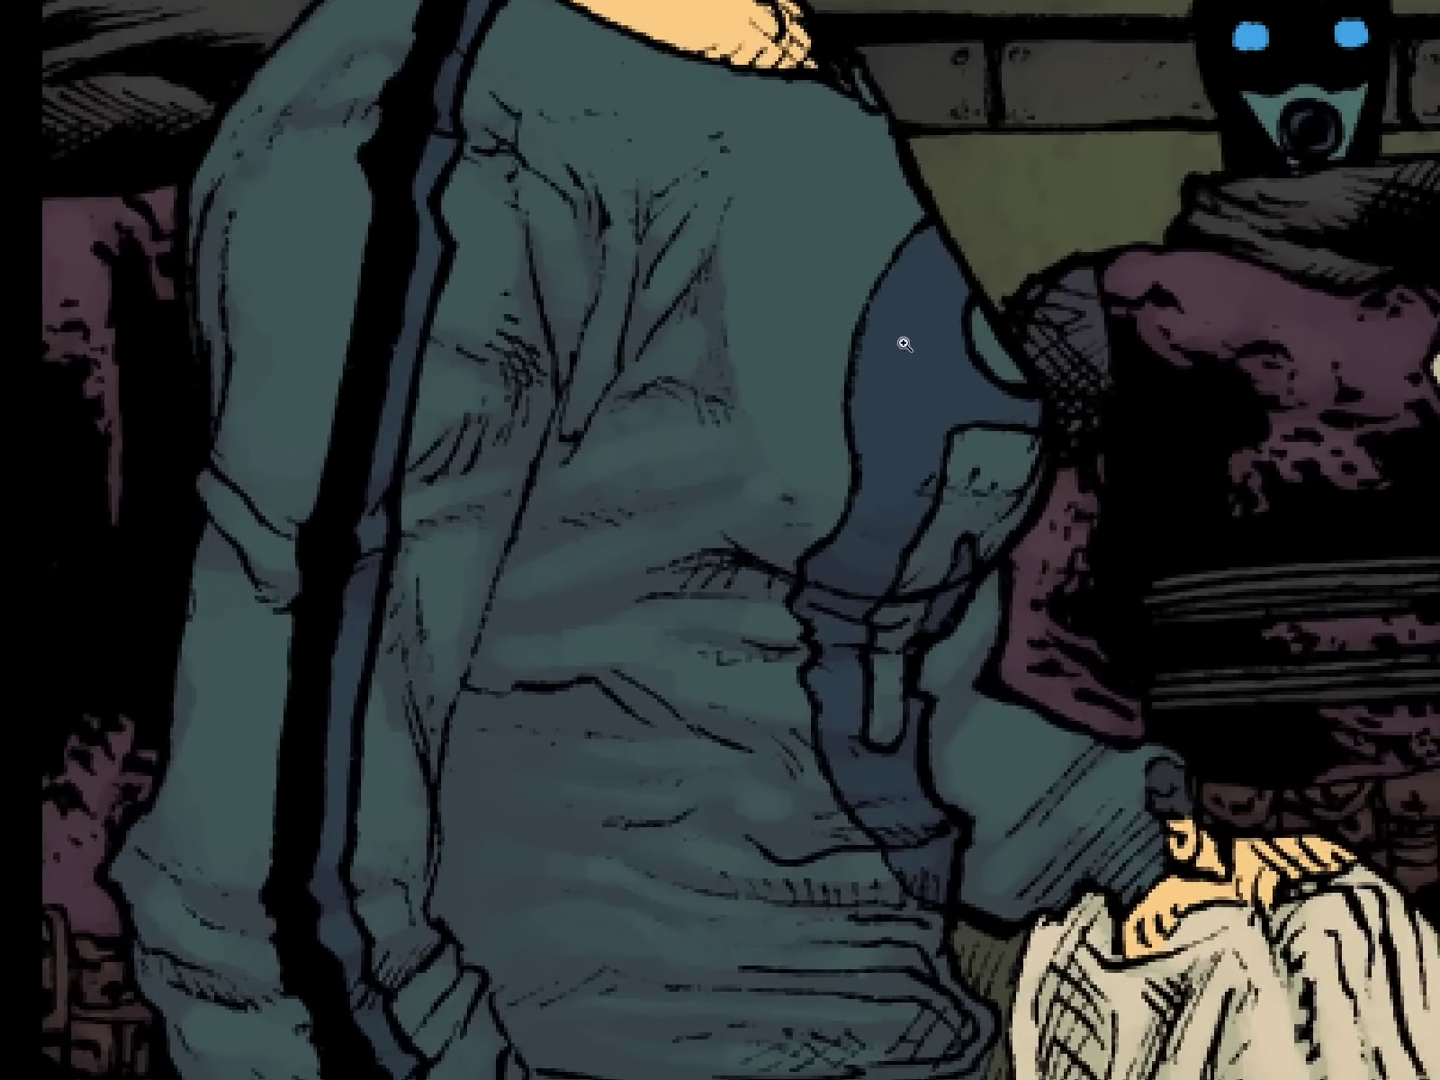
pyautogui.scroll(-5, 777, 652)
pyautogui.scroll(-5, 876, 808)
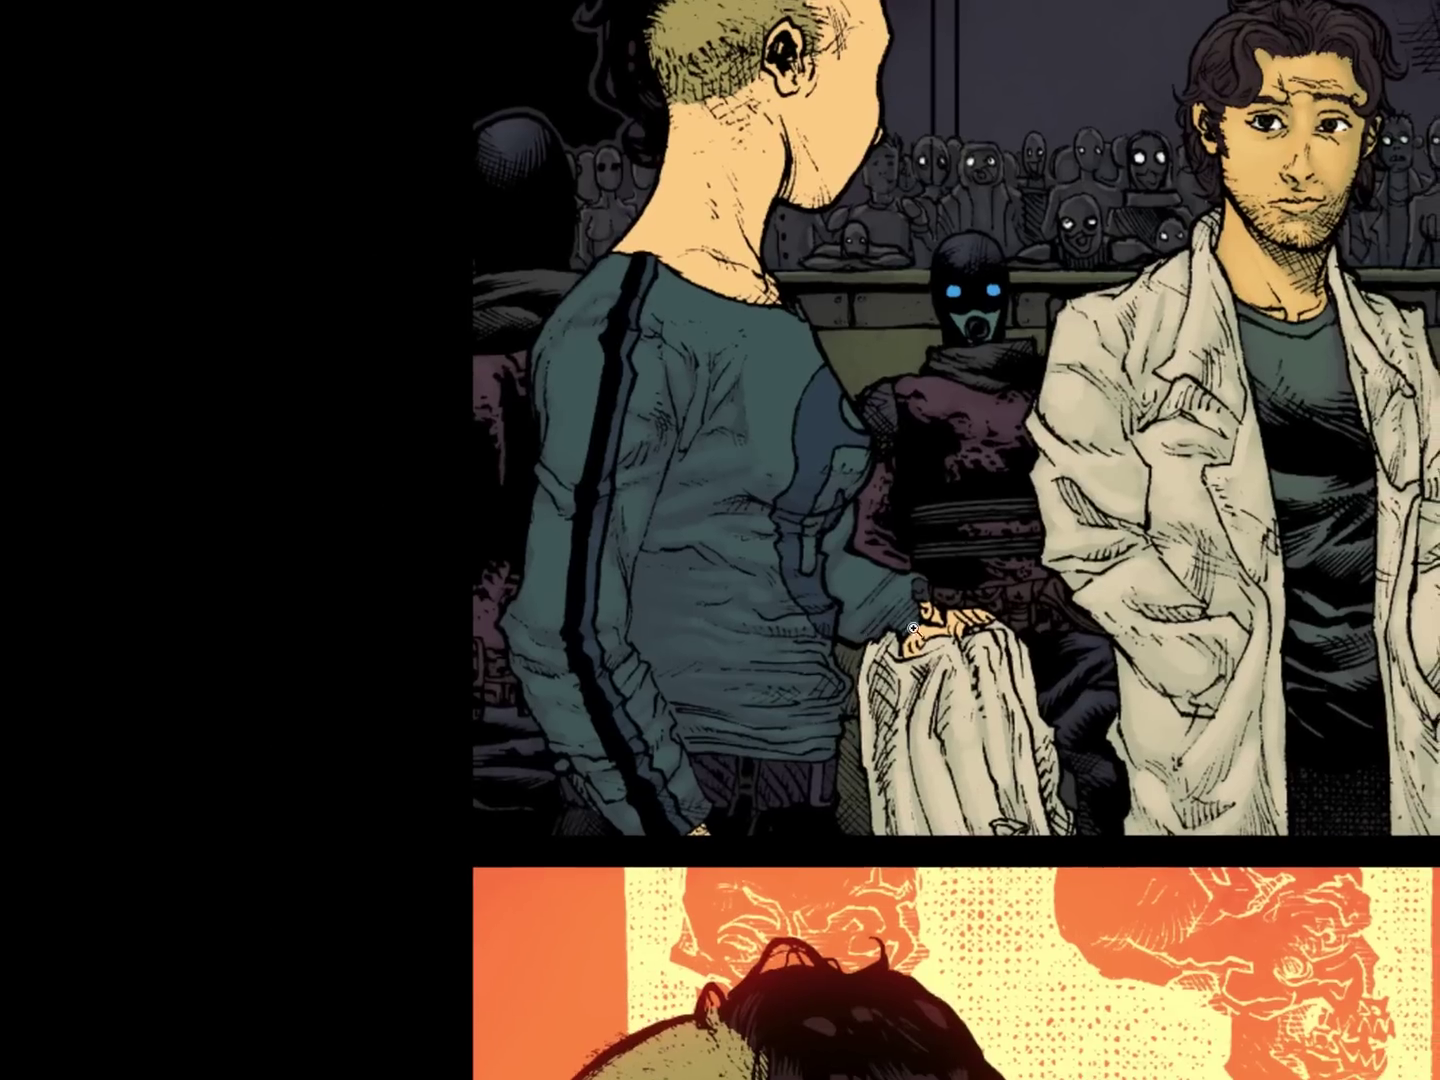
pyautogui.moveTo(1058, 618); pyautogui.dragTo(846, 778)
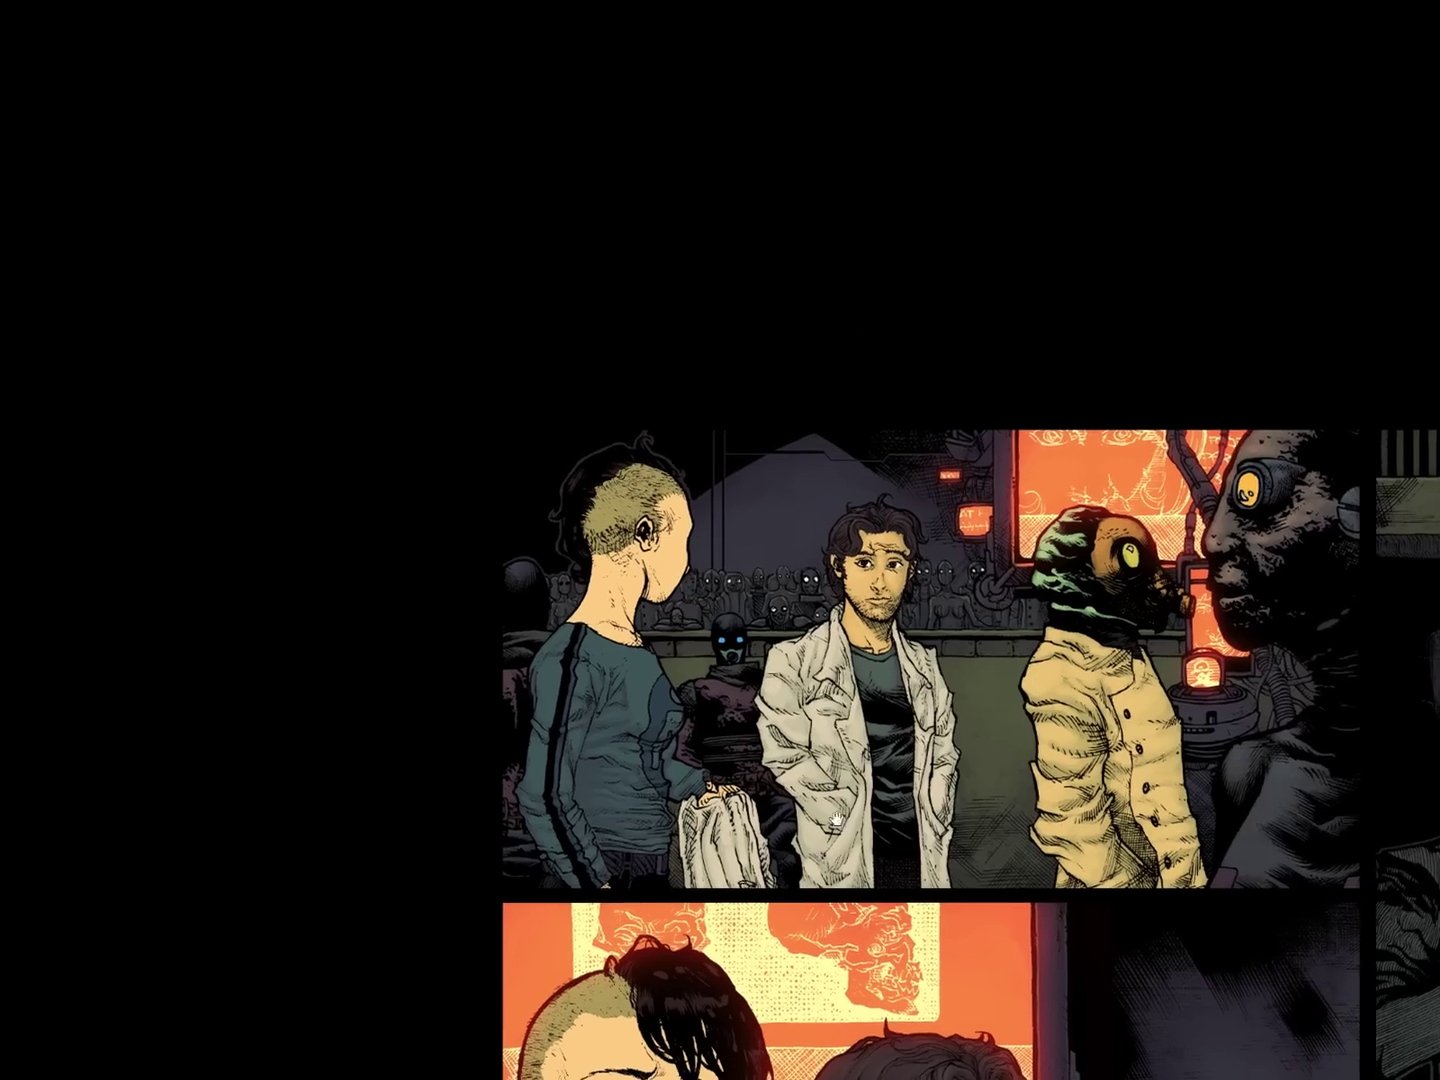
pyautogui.moveTo(830, 858); pyautogui.dragTo(878, 781)
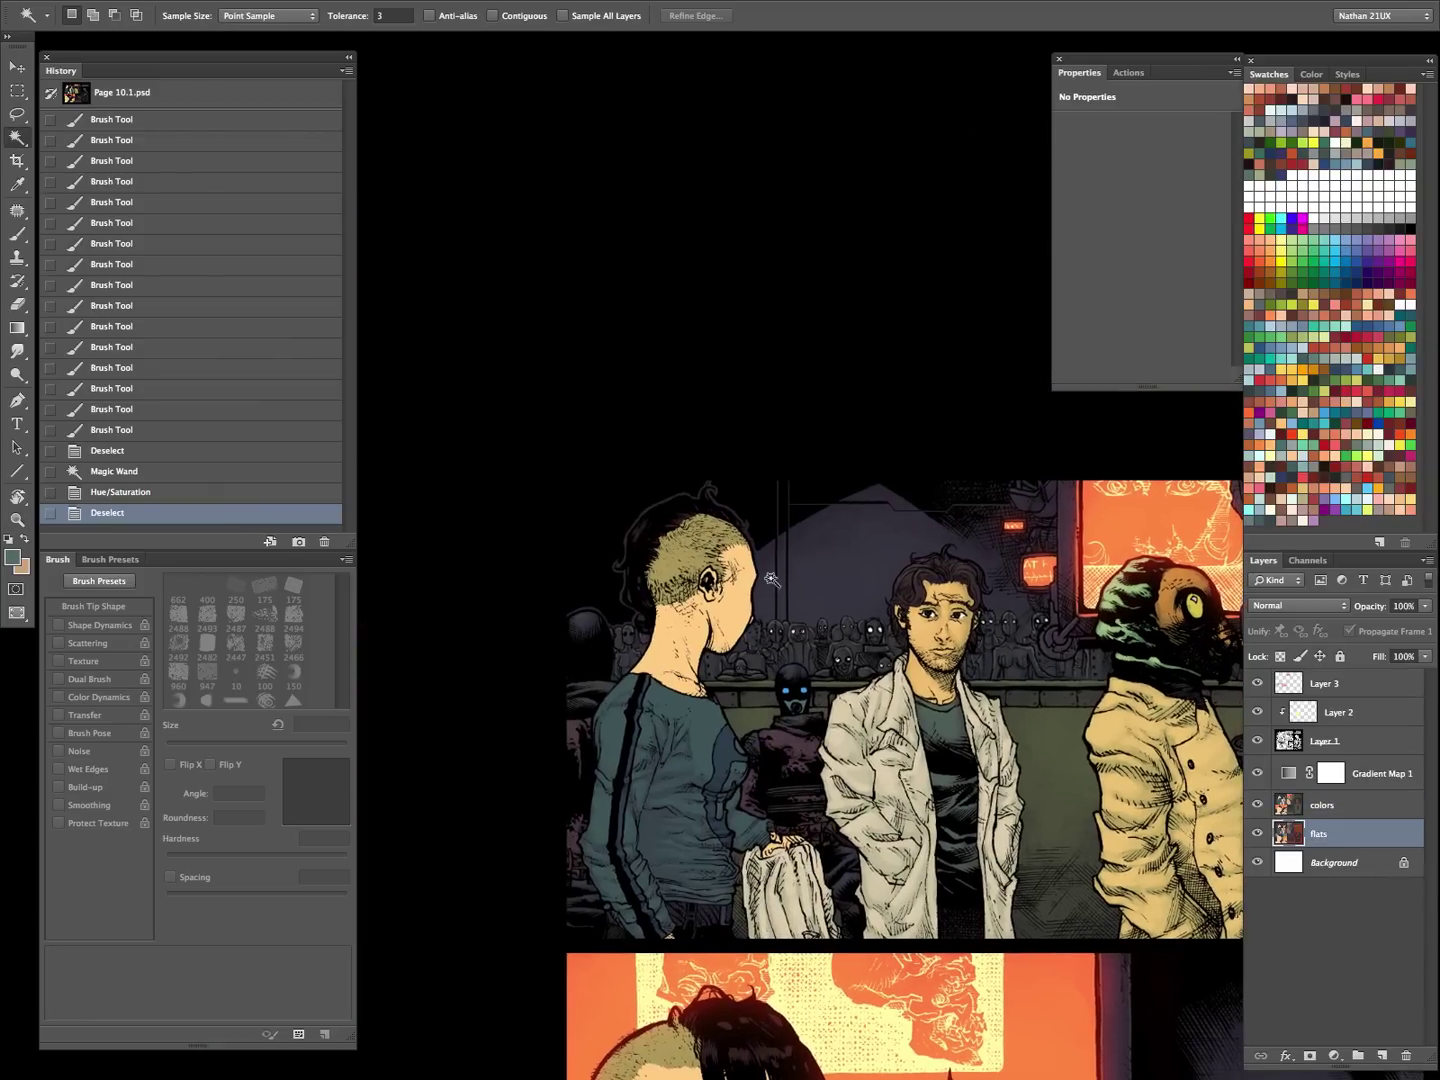
# - Select the woman's skin using the flats layer, and sample a skin shadow tone from the face in Page 7.2.psd before returning to Page 10.1.psd
pyautogui.click(744, 563)
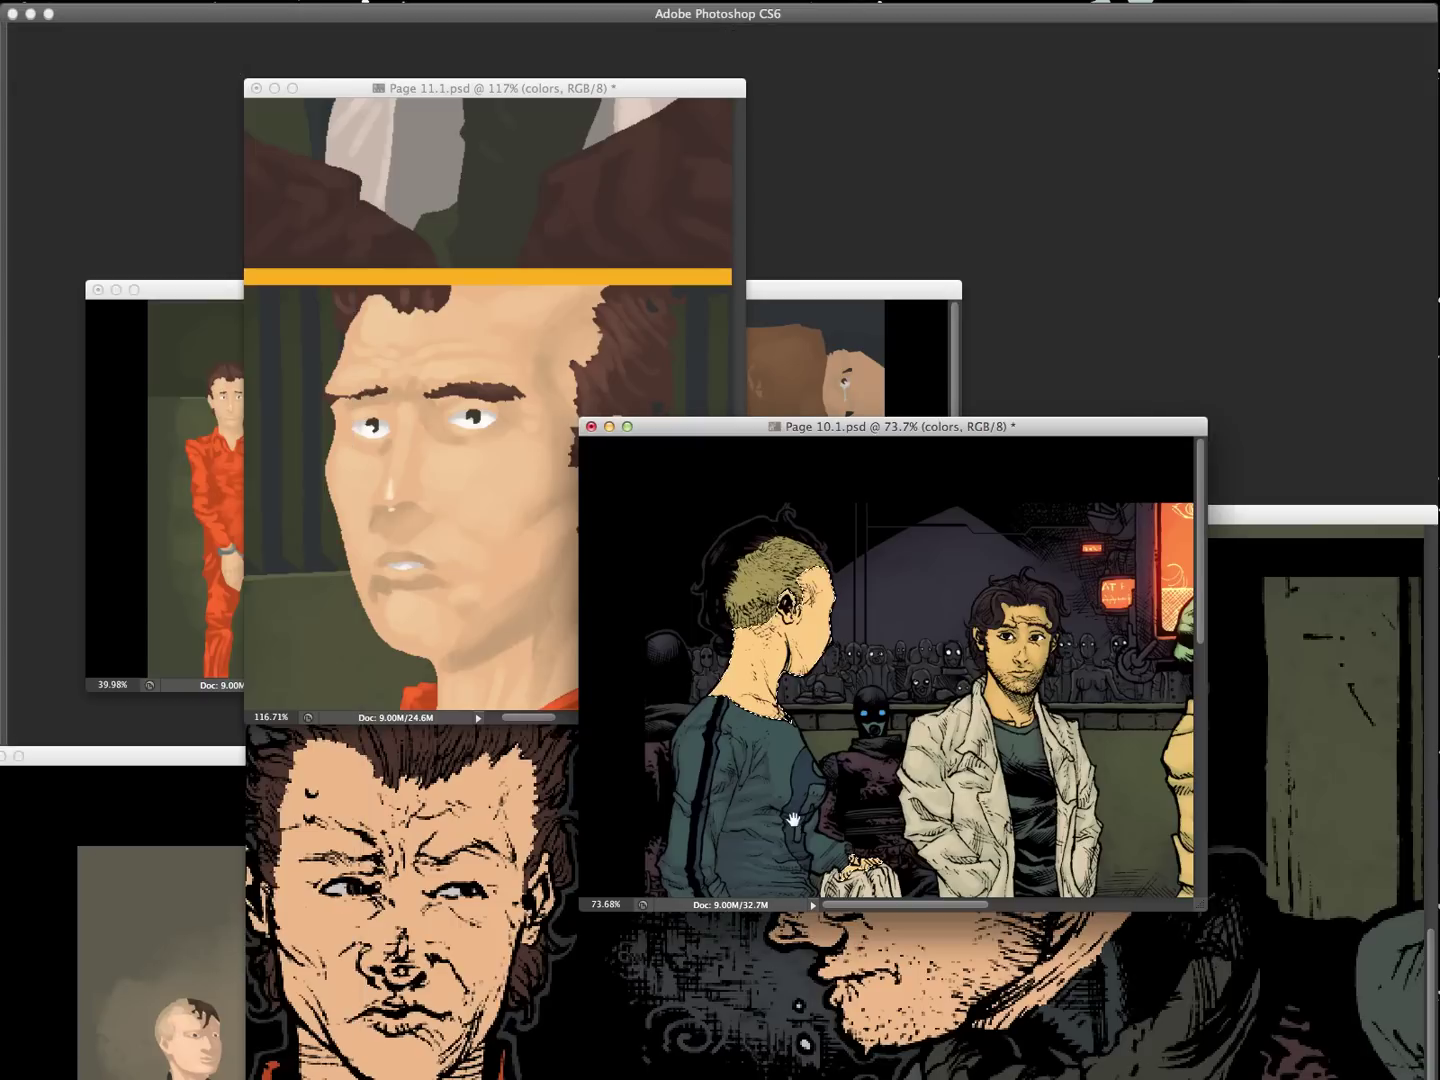
pyautogui.click(222, 869)
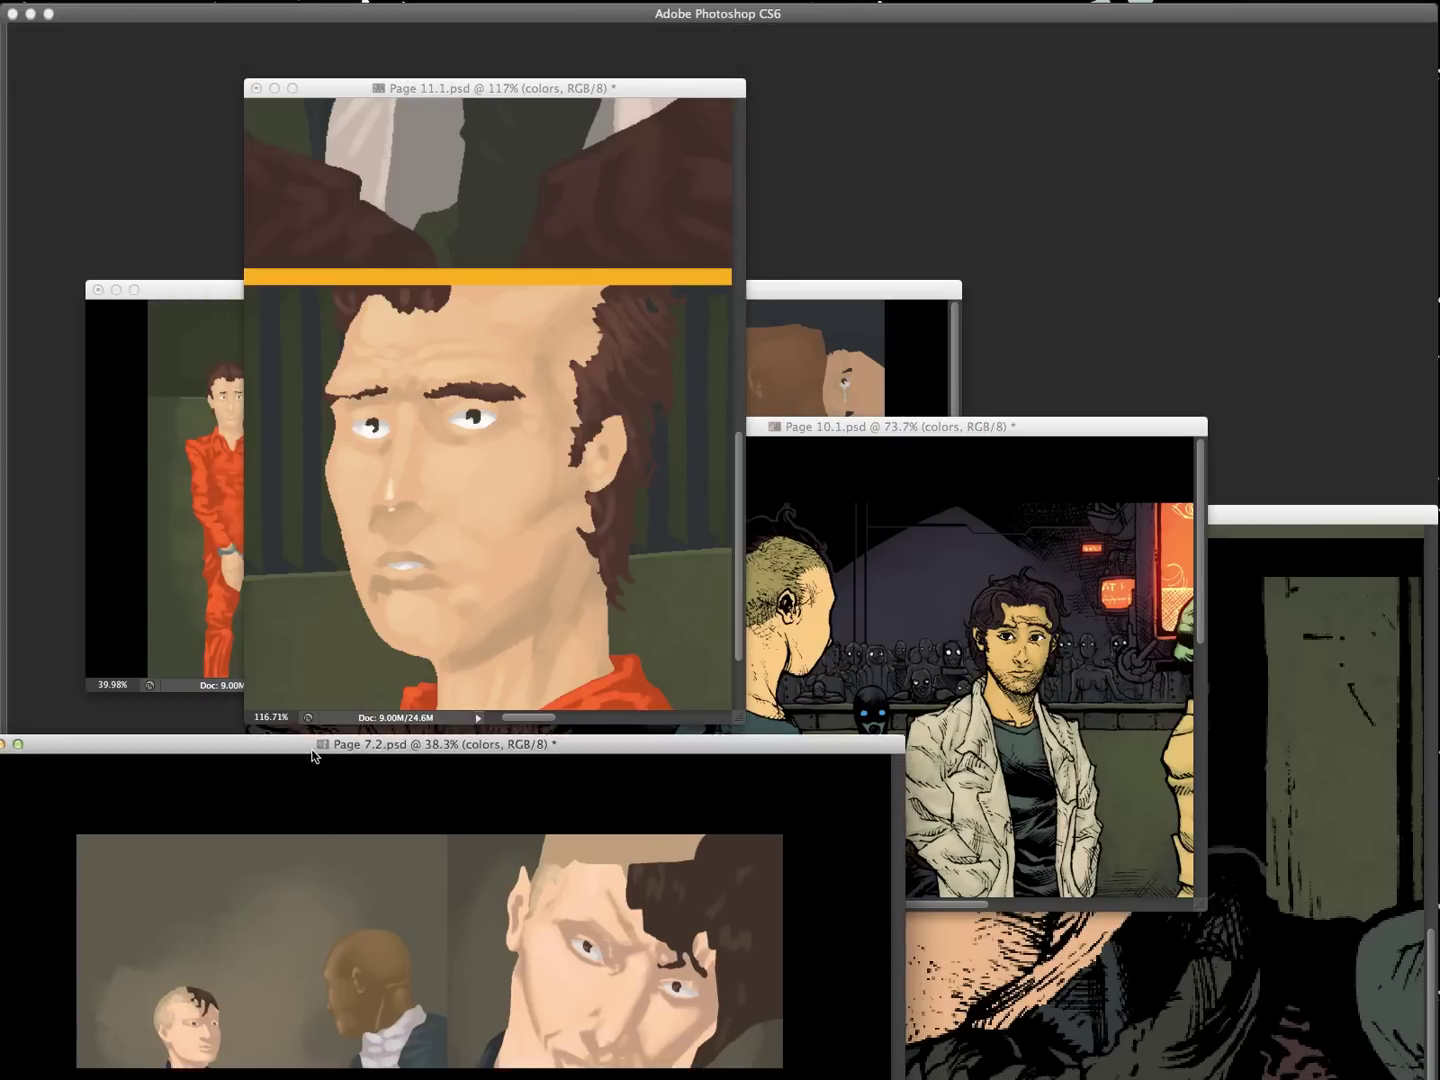
pyautogui.moveTo(311, 758); pyautogui.dragTo(388, 469)
pyautogui.moveTo(724, 718); pyautogui.dragTo(752, 815)
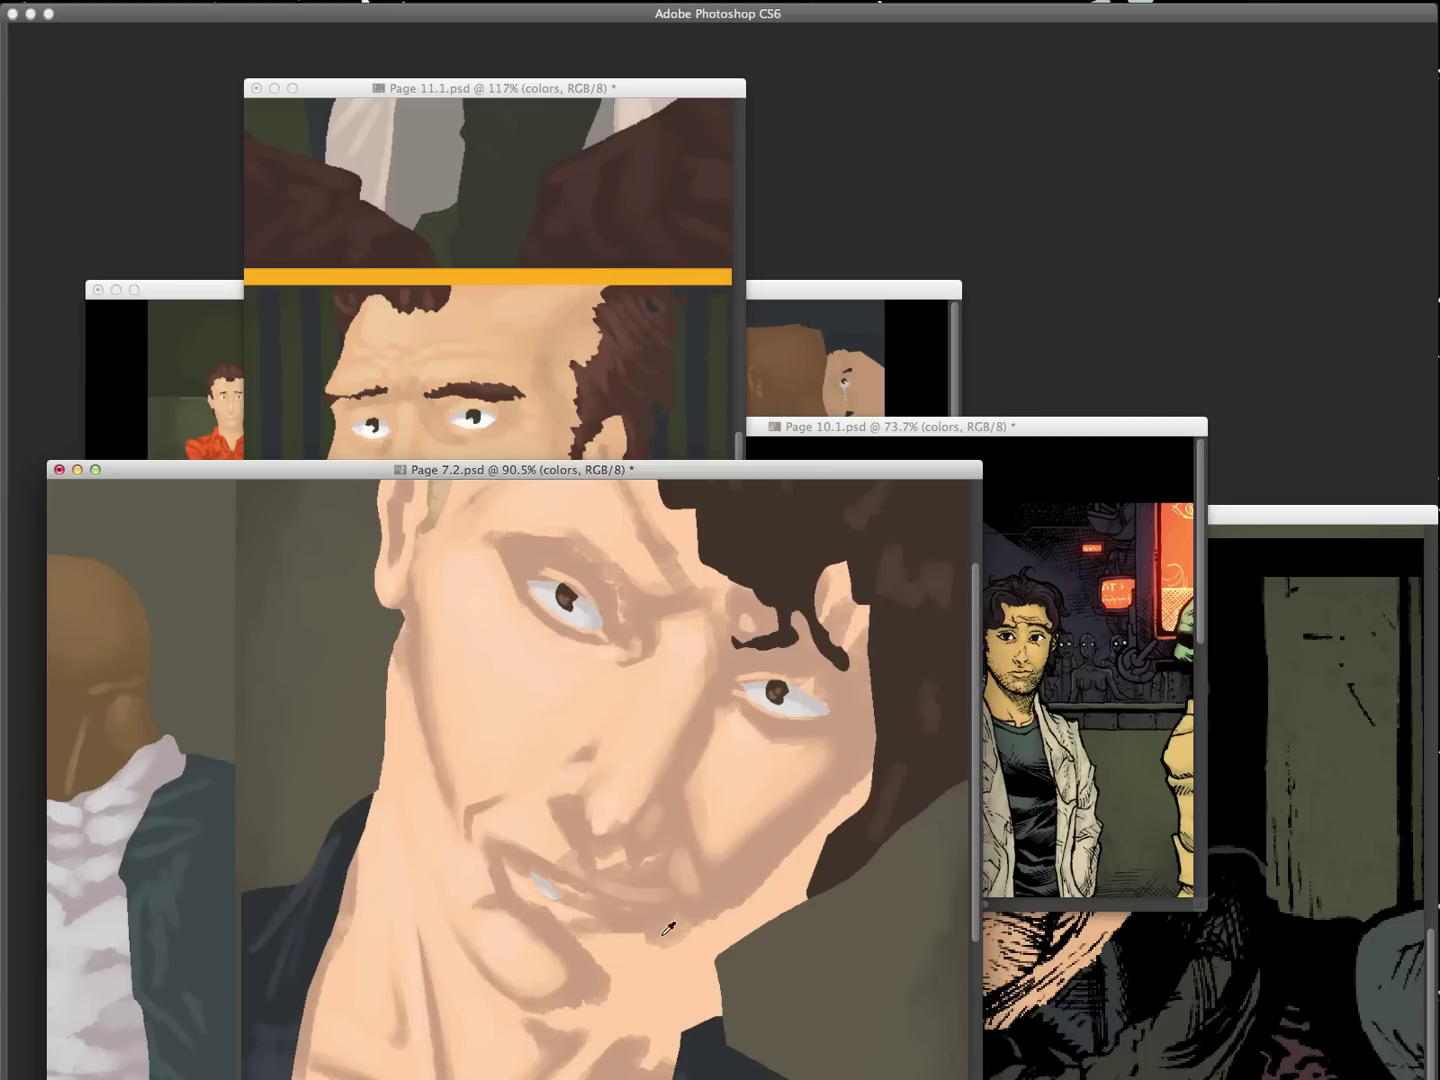
pyautogui.click(828, 733)
pyautogui.click(1129, 683)
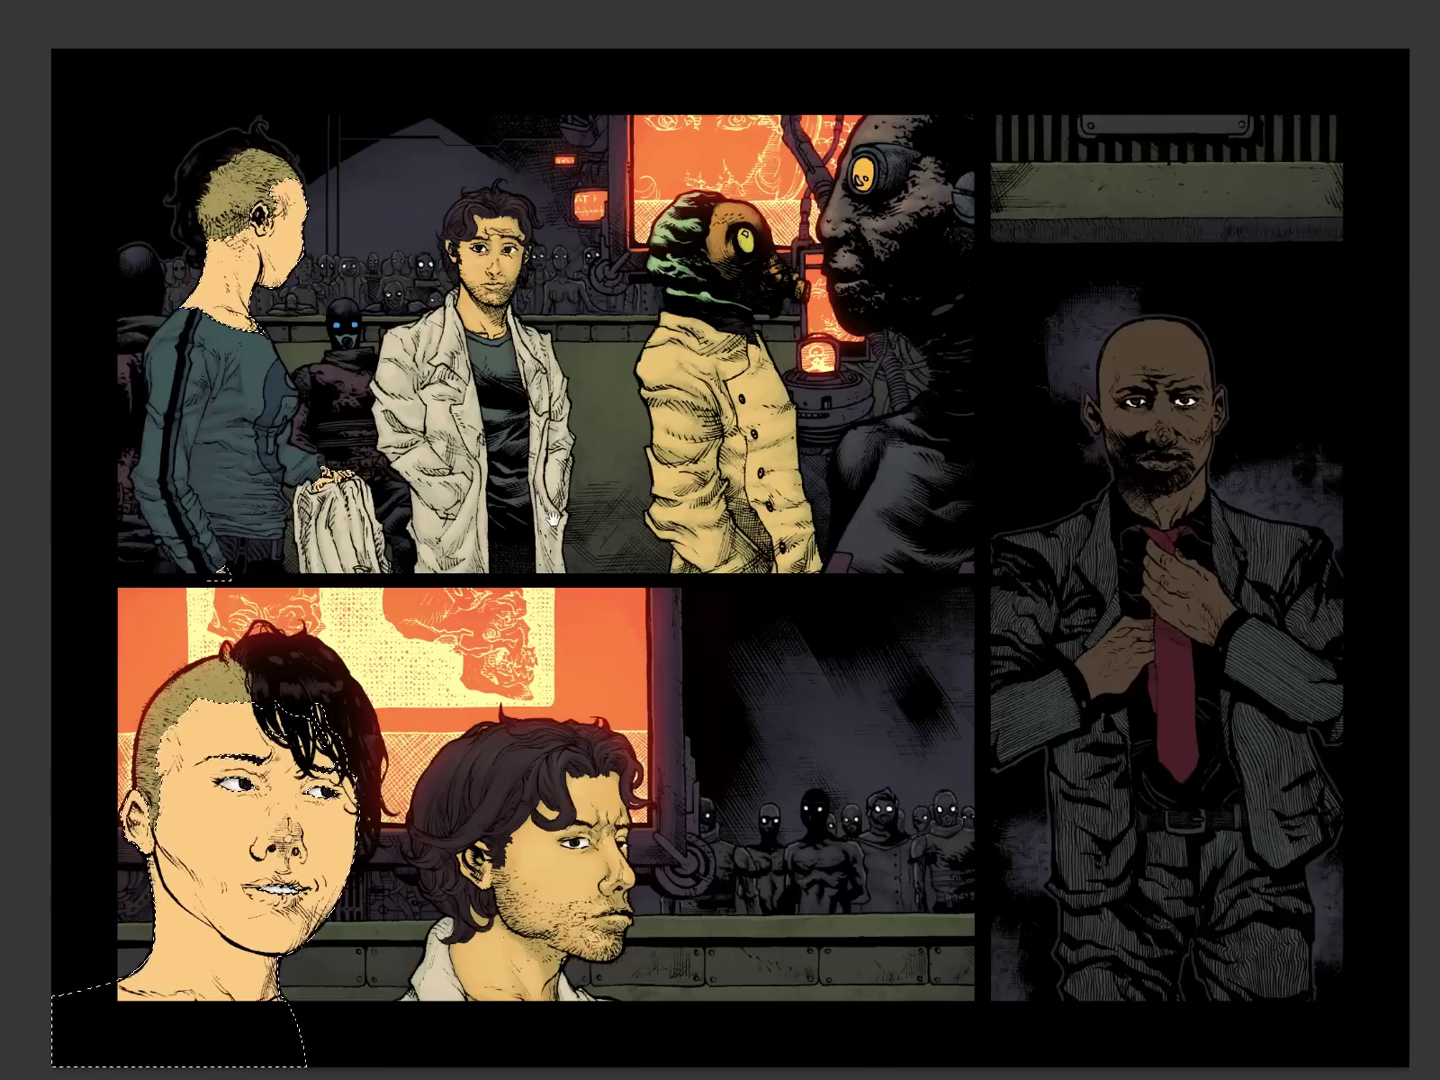
# - Hide the selection edges and paint the skin shadow around the woman's temple, jaw and side of the neck in the upper panel
pyautogui.press('super+h')
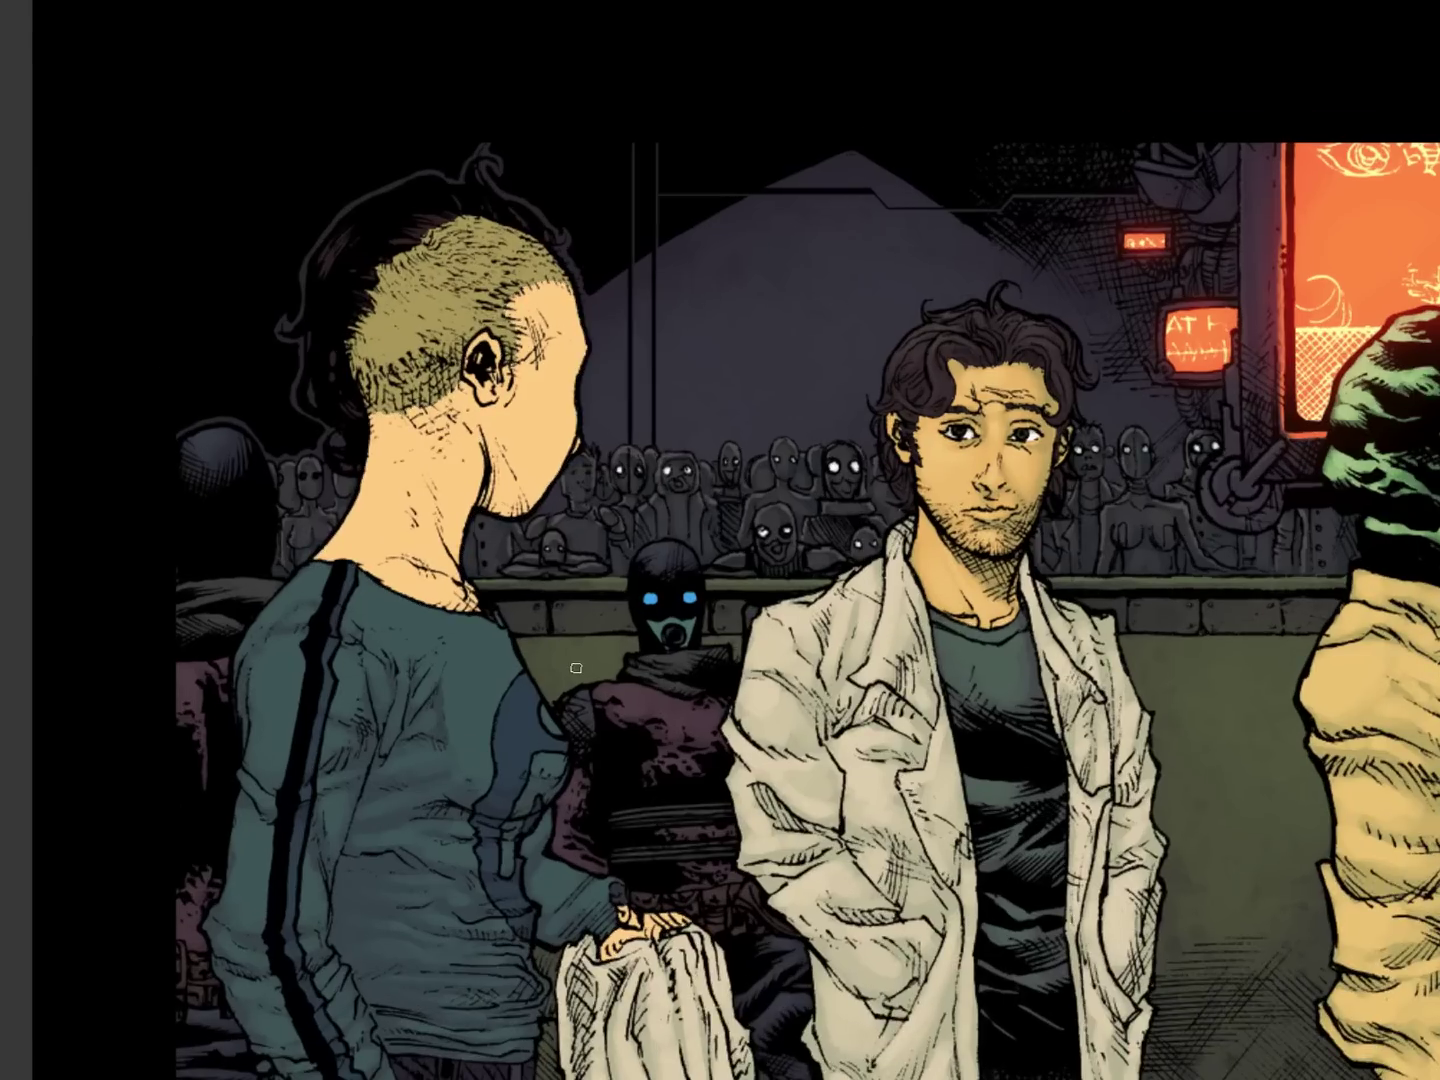
pyautogui.press('Tab')
pyautogui.moveTo(733, 643); pyautogui.dragTo(966, 692)
pyautogui.press(']')
pyautogui.press(']')
pyautogui.press(']')
pyautogui.press(']')
pyautogui.press('[')
pyautogui.press('[')
pyautogui.moveTo(718, 518)
pyautogui.mouseDown()
pyautogui.moveTo(756, 601)
pyautogui.moveTo(722, 548)
pyautogui.mouseUp()
pyautogui.moveTo(766, 361)
pyautogui.mouseDown()
pyautogui.moveTo(770, 422)
pyautogui.moveTo(747, 415)
pyautogui.moveTo(759, 422)
pyautogui.moveTo(734, 487)
pyautogui.moveTo(753, 401)
pyautogui.moveTo(733, 375)
pyautogui.moveTo(770, 335)
pyautogui.mouseUp()
pyautogui.click(734, 487)
pyautogui.moveTo(725, 468)
pyautogui.mouseDown()
pyautogui.moveTo(706, 509)
pyautogui.moveTo(702, 484)
pyautogui.moveTo(710, 550)
pyautogui.moveTo(690, 466)
pyautogui.moveTo(680, 499)
pyautogui.moveTo(706, 649)
pyautogui.moveTo(698, 543)
pyautogui.moveTo(670, 562)
pyautogui.moveTo(653, 545)
pyautogui.moveTo(701, 703)
pyautogui.moveTo(692, 654)
pyautogui.moveTo(679, 688)
pyautogui.moveTo(640, 672)
pyautogui.mouseUp()
# - Shade the base of the neck, the nape and the cheek of the woman in the upper panel, finishing with a 20 px brush
pyautogui.press('[')
pyautogui.moveTo(682, 648); pyautogui.dragTo(599, 636)
pyautogui.moveTo(644, 638)
pyautogui.mouseDown()
pyautogui.moveTo(584, 645)
pyautogui.moveTo(602, 622)
pyautogui.moveTo(586, 615)
pyautogui.moveTo(600, 556)
pyautogui.mouseUp()
pyautogui.press(']')
pyautogui.press(']')
pyautogui.moveTo(604, 542)
pyautogui.mouseDown()
pyautogui.moveTo(607, 506)
pyautogui.moveTo(642, 496)
pyautogui.moveTo(610, 550)
pyautogui.mouseUp()
pyautogui.moveTo(638, 475); pyautogui.dragTo(644, 504)
pyautogui.moveTo(752, 419)
pyautogui.mouseDown()
pyautogui.moveTo(721, 505)
pyautogui.moveTo(745, 439)
pyautogui.moveTo(765, 522)
pyautogui.moveTo(743, 540)
pyautogui.mouseUp()
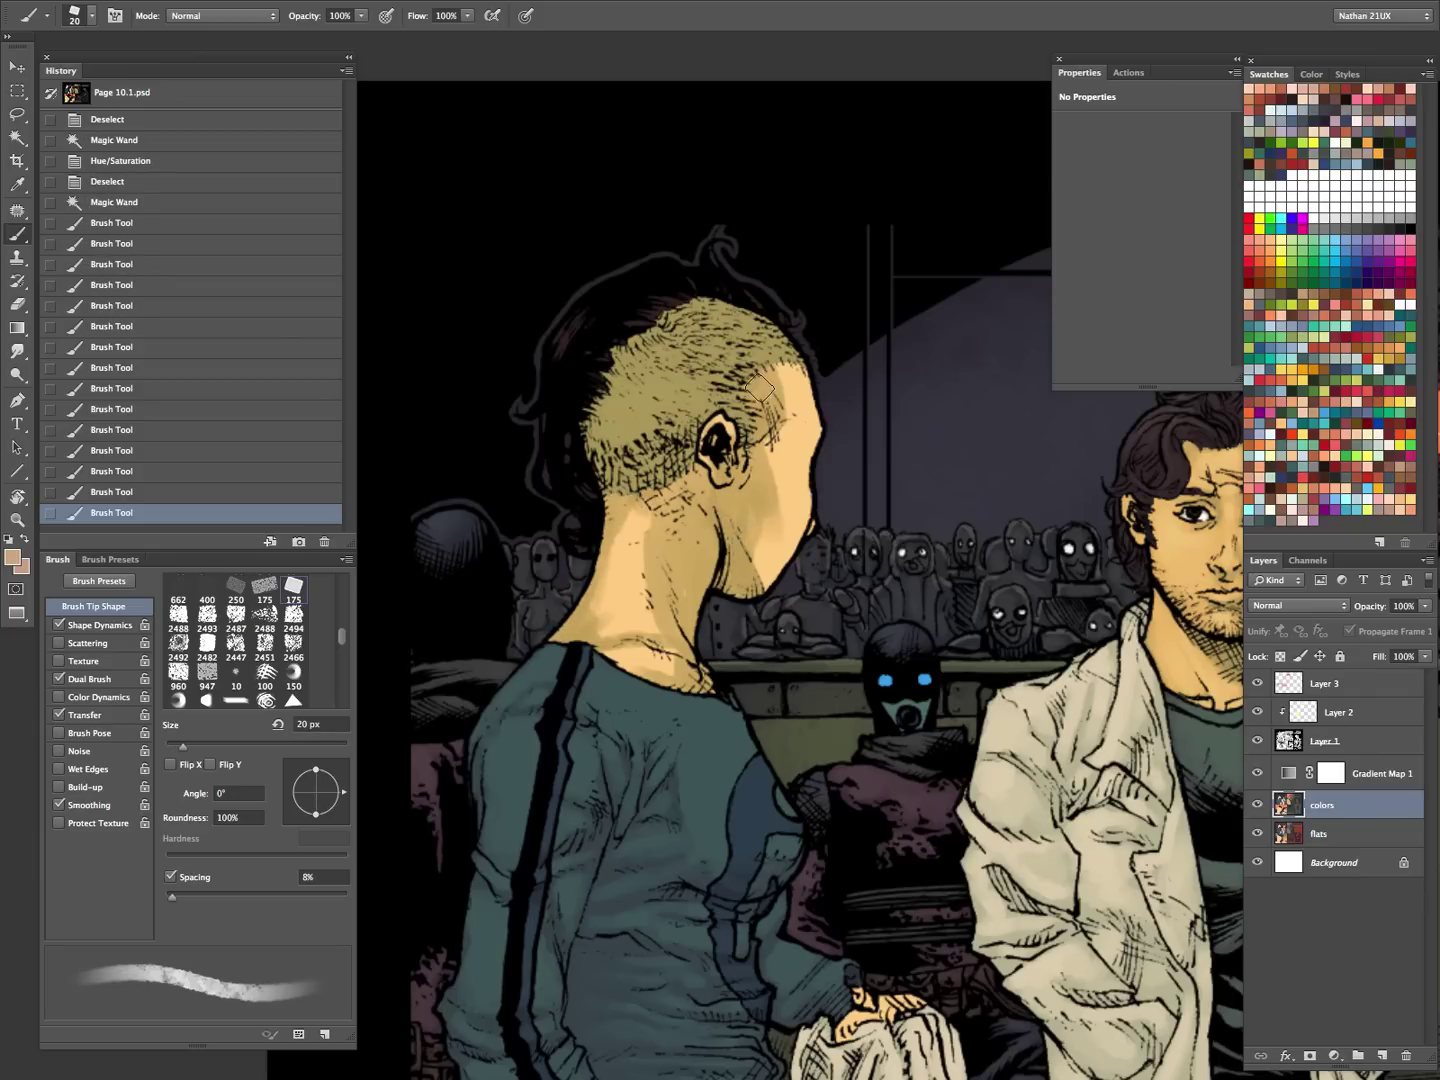
pyautogui.moveTo(783, 424); pyautogui.dragTo(755, 475)
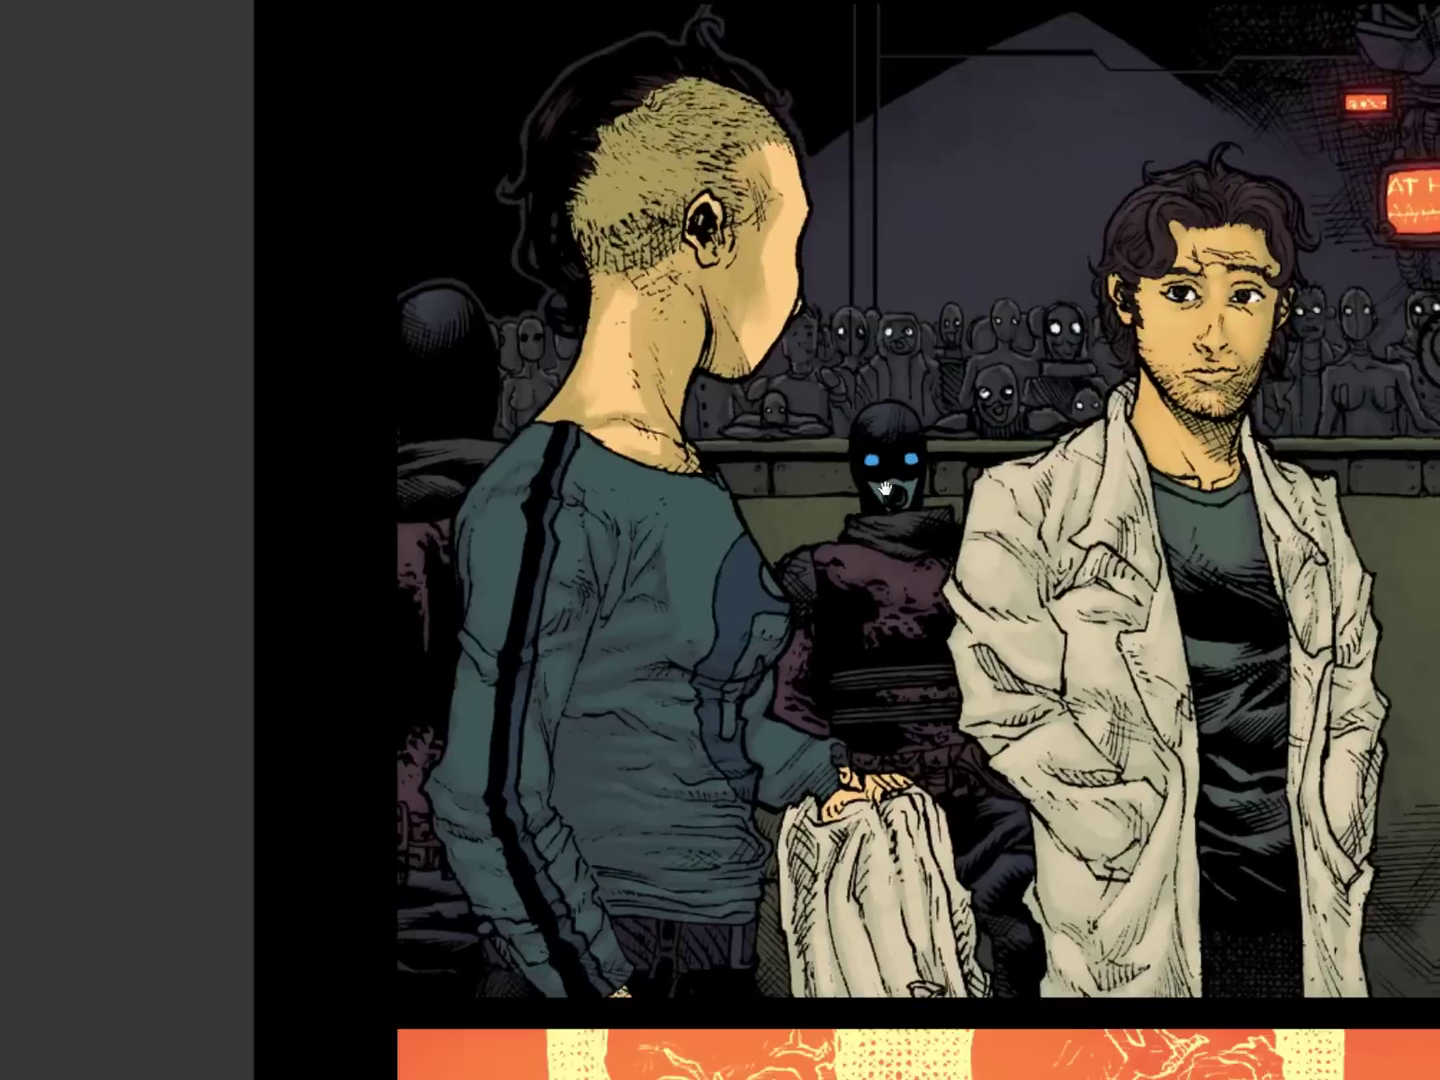
# - Paint skin shadows beside the nose and around the mouth and chin of the woman's face in the lower panel
pyautogui.scroll(-5, 851, 376)
pyautogui.moveTo(225, 1056); pyautogui.dragTo(280, 536)
pyautogui.moveTo(488, 508); pyautogui.dragTo(498, 560)
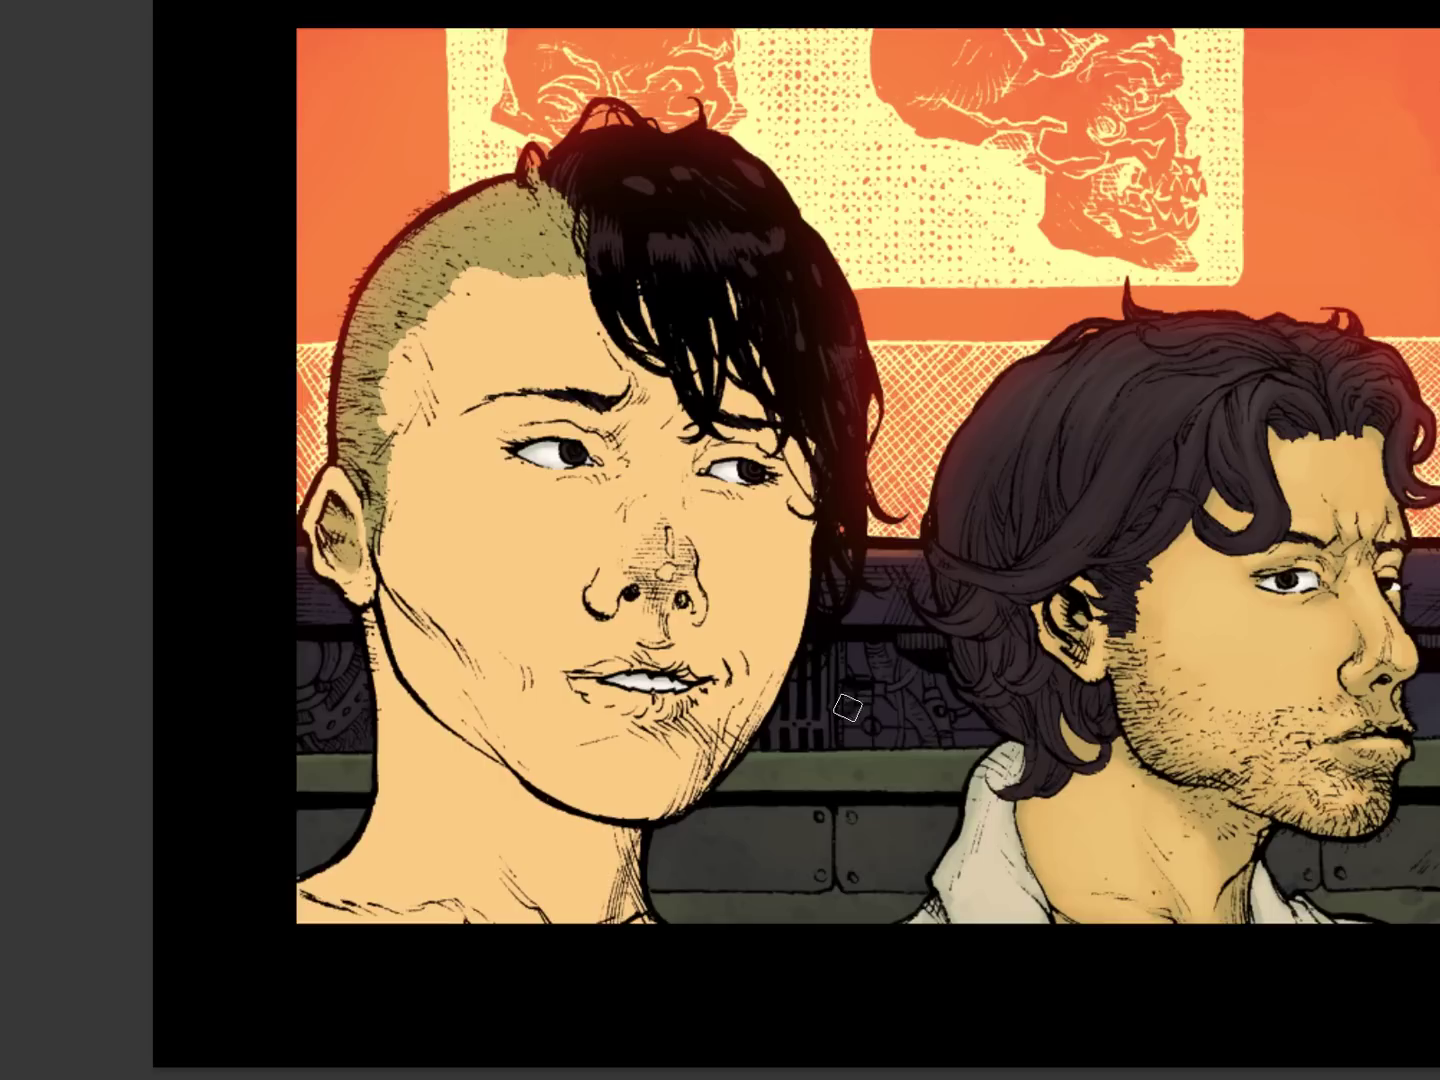
pyautogui.moveTo(690, 453); pyautogui.dragTo(714, 586)
pyautogui.moveTo(502, 280)
pyautogui.mouseDown()
pyautogui.moveTo(594, 490)
pyautogui.moveTo(612, 325)
pyautogui.mouseUp()
pyautogui.hotkey('ctrl', 'z')
pyautogui.moveTo(698, 576)
pyautogui.mouseDown()
pyautogui.moveTo(630, 594)
pyautogui.moveTo(651, 626)
pyautogui.moveTo(661, 590)
pyautogui.moveTo(665, 626)
pyautogui.moveTo(690, 616)
pyautogui.moveTo(633, 627)
pyautogui.moveTo(698, 632)
pyautogui.moveTo(697, 676)
pyautogui.moveTo(662, 657)
pyautogui.moveTo(570, 675)
pyautogui.mouseUp()
pyautogui.moveTo(639, 725)
pyautogui.mouseDown()
pyautogui.moveTo(698, 710)
pyautogui.moveTo(601, 715)
pyautogui.moveTo(603, 736)
pyautogui.moveTo(713, 723)
pyautogui.mouseUp()
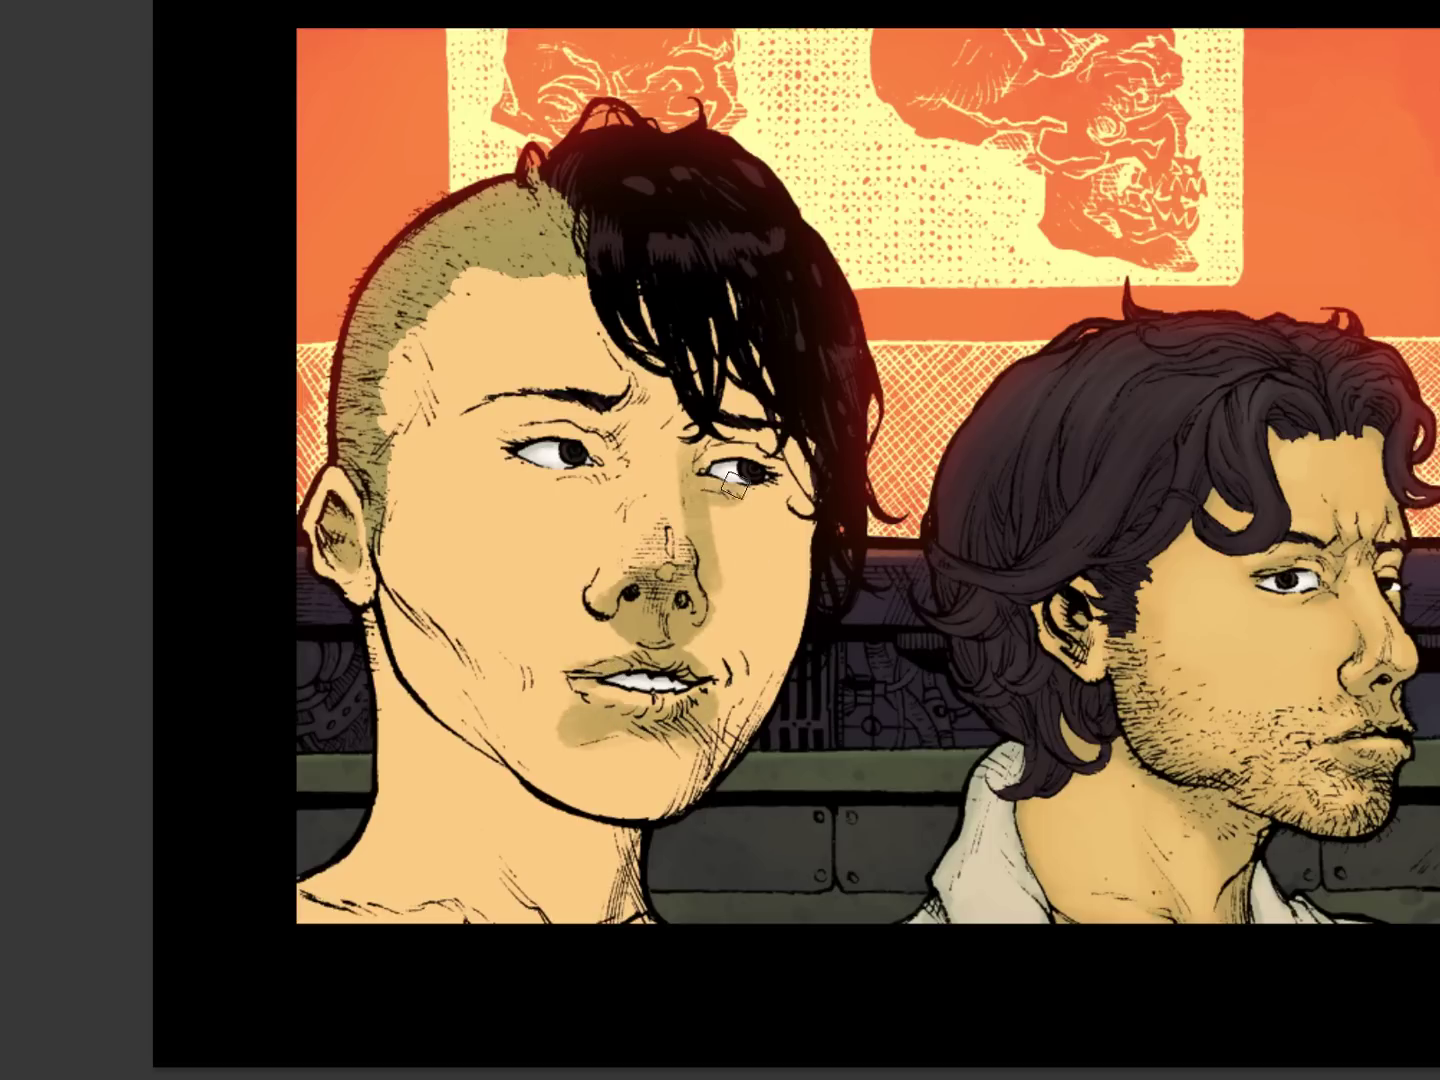
# - Shade the woman's eye sockets, far cheek, neck, collarbones, jawline and temple in the lower panel with the 20 px brush
pyautogui.moveTo(601, 407)
pyautogui.mouseDown()
pyautogui.moveTo(620, 436)
pyautogui.moveTo(529, 405)
pyautogui.moveTo(473, 413)
pyautogui.moveTo(617, 419)
pyautogui.moveTo(631, 446)
pyautogui.moveTo(659, 427)
pyautogui.moveTo(647, 427)
pyautogui.moveTo(678, 437)
pyautogui.moveTo(715, 337)
pyautogui.moveTo(620, 475)
pyautogui.moveTo(588, 484)
pyautogui.moveTo(625, 515)
pyautogui.mouseUp()
pyautogui.moveTo(712, 499); pyautogui.dragTo(758, 509)
pyautogui.moveTo(813, 450)
pyautogui.mouseDown()
pyautogui.moveTo(809, 586)
pyautogui.moveTo(748, 747)
pyautogui.moveTo(743, 702)
pyautogui.moveTo(727, 708)
pyautogui.moveTo(689, 655)
pyautogui.moveTo(781, 638)
pyautogui.moveTo(768, 587)
pyautogui.moveTo(699, 790)
pyautogui.moveTo(686, 743)
pyautogui.moveTo(670, 746)
pyautogui.moveTo(690, 760)
pyautogui.moveTo(585, 800)
pyautogui.moveTo(472, 753)
pyautogui.moveTo(578, 841)
pyautogui.moveTo(625, 840)
pyautogui.moveTo(477, 765)
pyautogui.moveTo(584, 874)
pyautogui.moveTo(550, 851)
pyautogui.moveTo(643, 910)
pyautogui.moveTo(601, 872)
pyautogui.moveTo(630, 967)
pyautogui.mouseUp()
pyautogui.moveTo(550, 879); pyautogui.dragTo(410, 724)
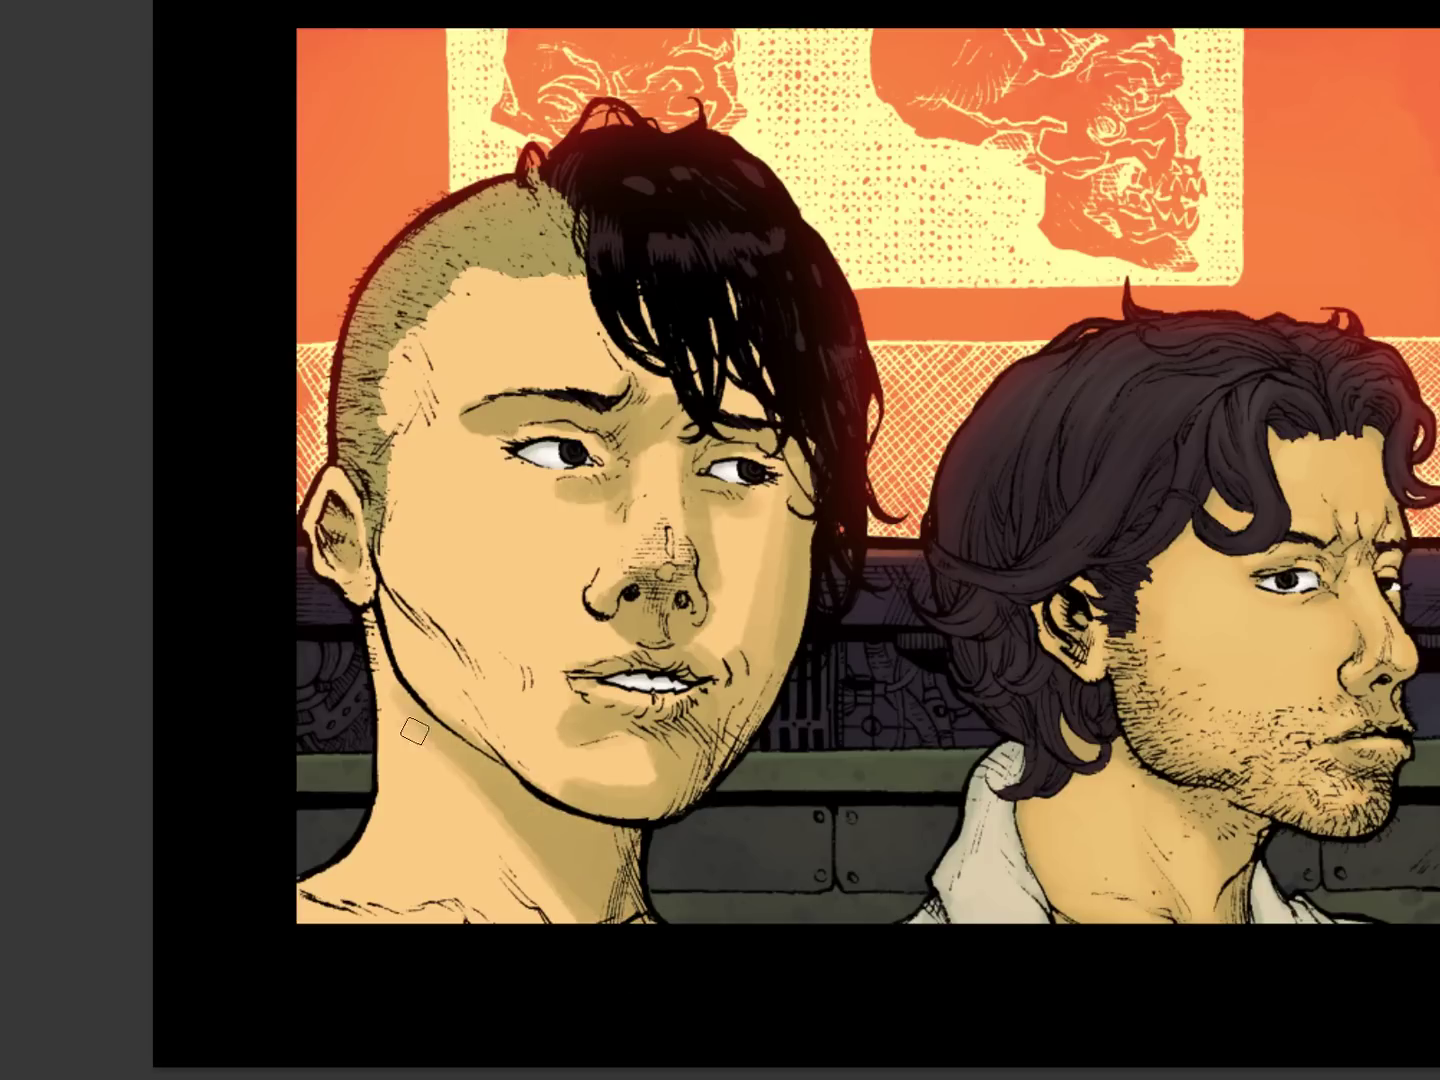
pyautogui.moveTo(351, 893)
pyautogui.mouseDown()
pyautogui.moveTo(491, 904)
pyautogui.moveTo(506, 938)
pyautogui.mouseUp()
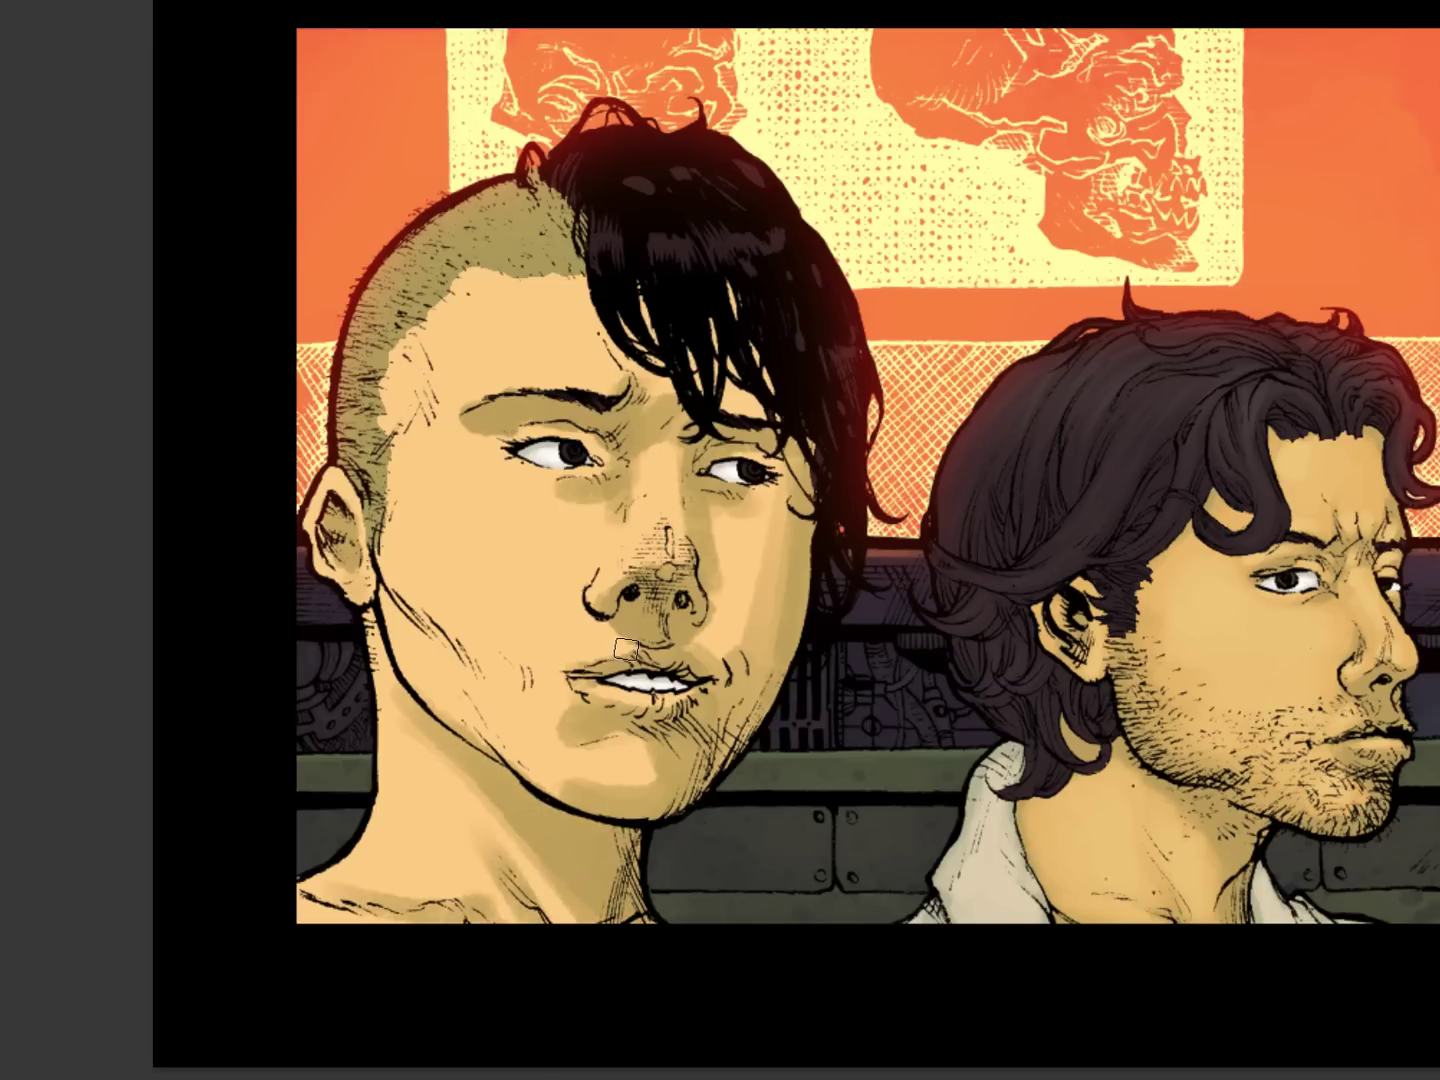
pyautogui.moveTo(391, 575)
pyautogui.mouseDown()
pyautogui.moveTo(500, 685)
pyautogui.moveTo(435, 640)
pyautogui.moveTo(454, 645)
pyautogui.mouseUp()
pyautogui.moveTo(416, 383)
pyautogui.mouseDown()
pyautogui.moveTo(377, 401)
pyautogui.moveTo(414, 442)
pyautogui.mouseUp()
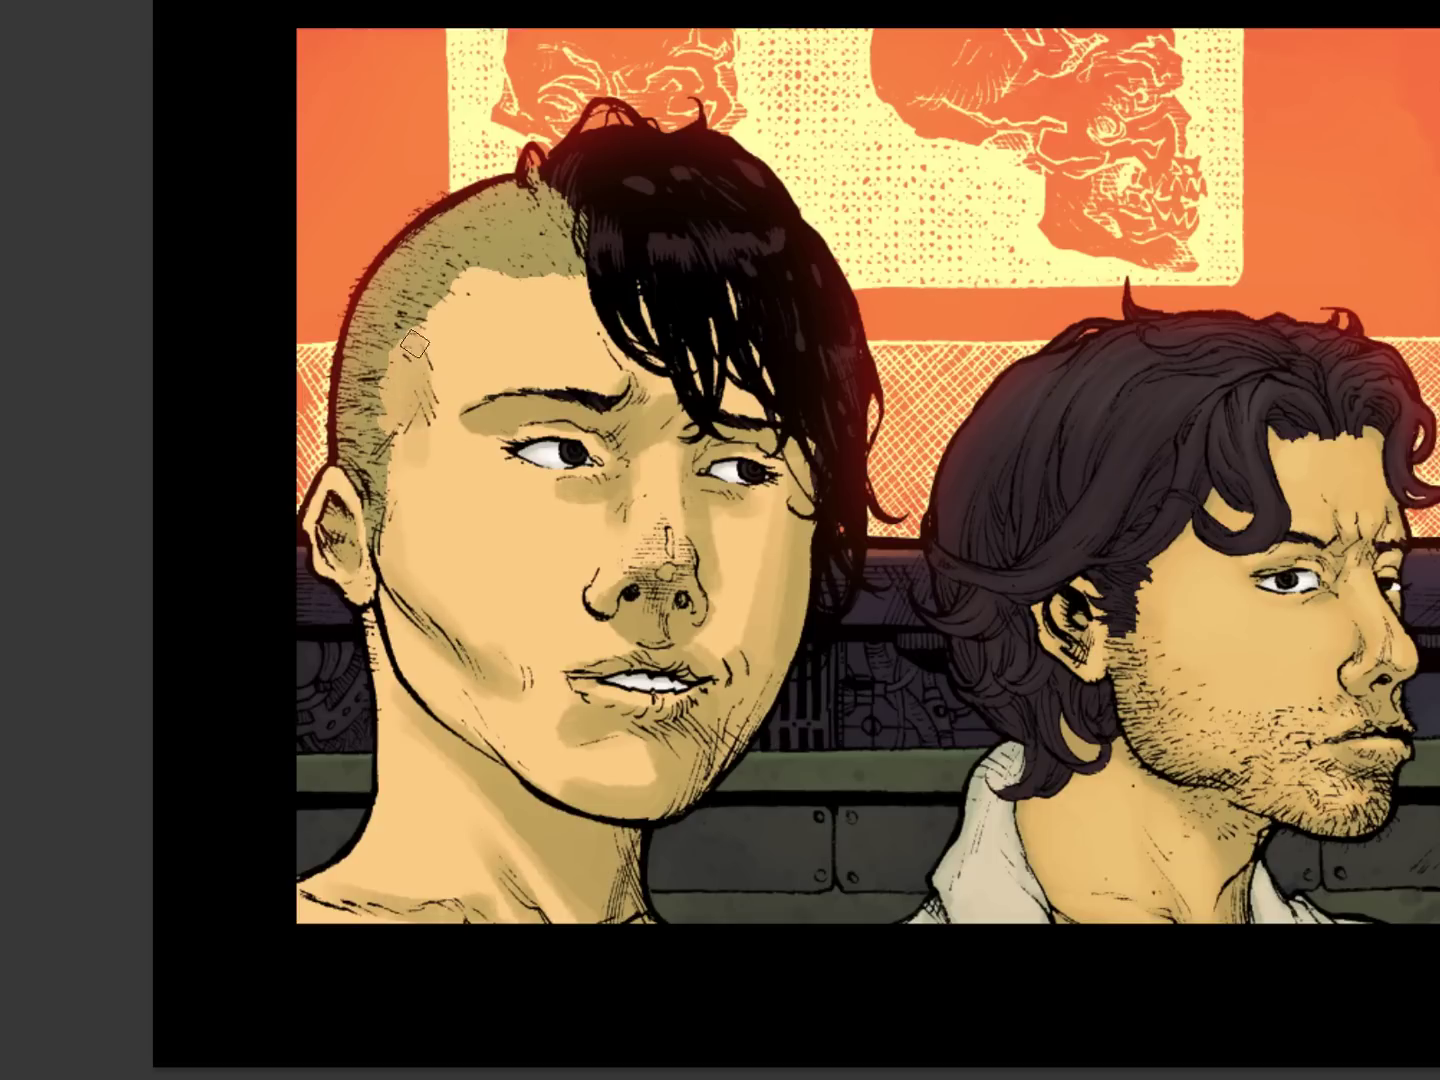
pyautogui.moveTo(480, 689)
pyautogui.mouseDown()
pyautogui.moveTo(535, 793)
pyautogui.moveTo(412, 640)
pyautogui.moveTo(665, 843)
pyautogui.mouseUp()
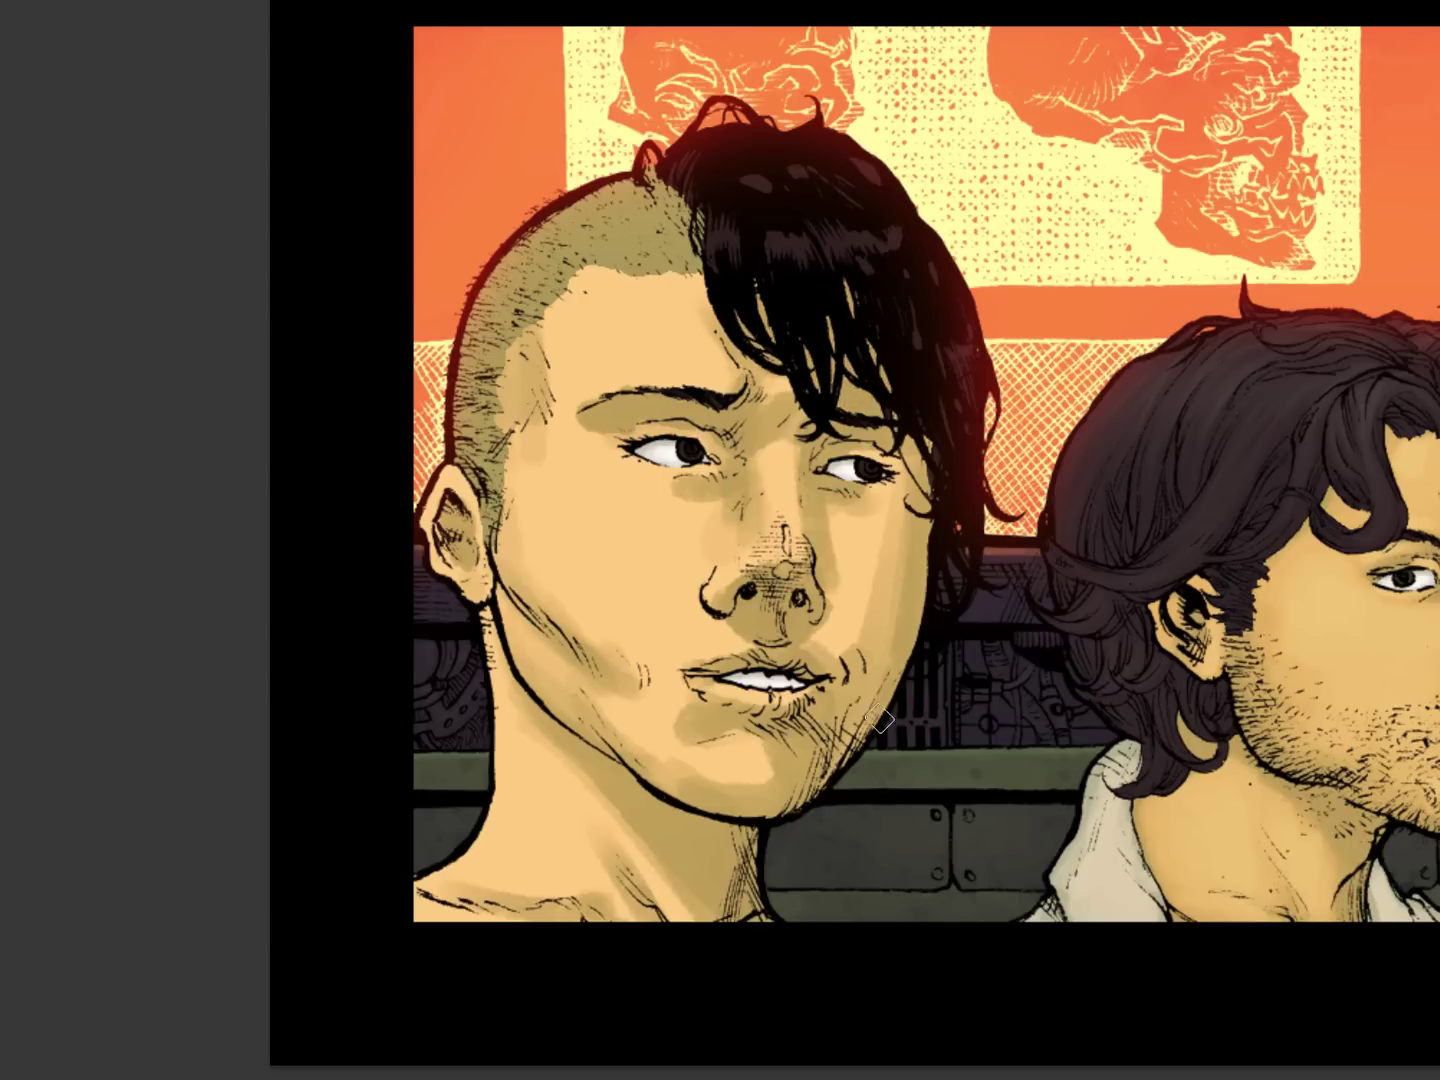
# - Resample the light skin tone with Gradient Map 1 temporarily hidden, and touch up the skin around the far eye with a 5 px brush
pyautogui.press('Tab')
pyautogui.click(1256, 773)
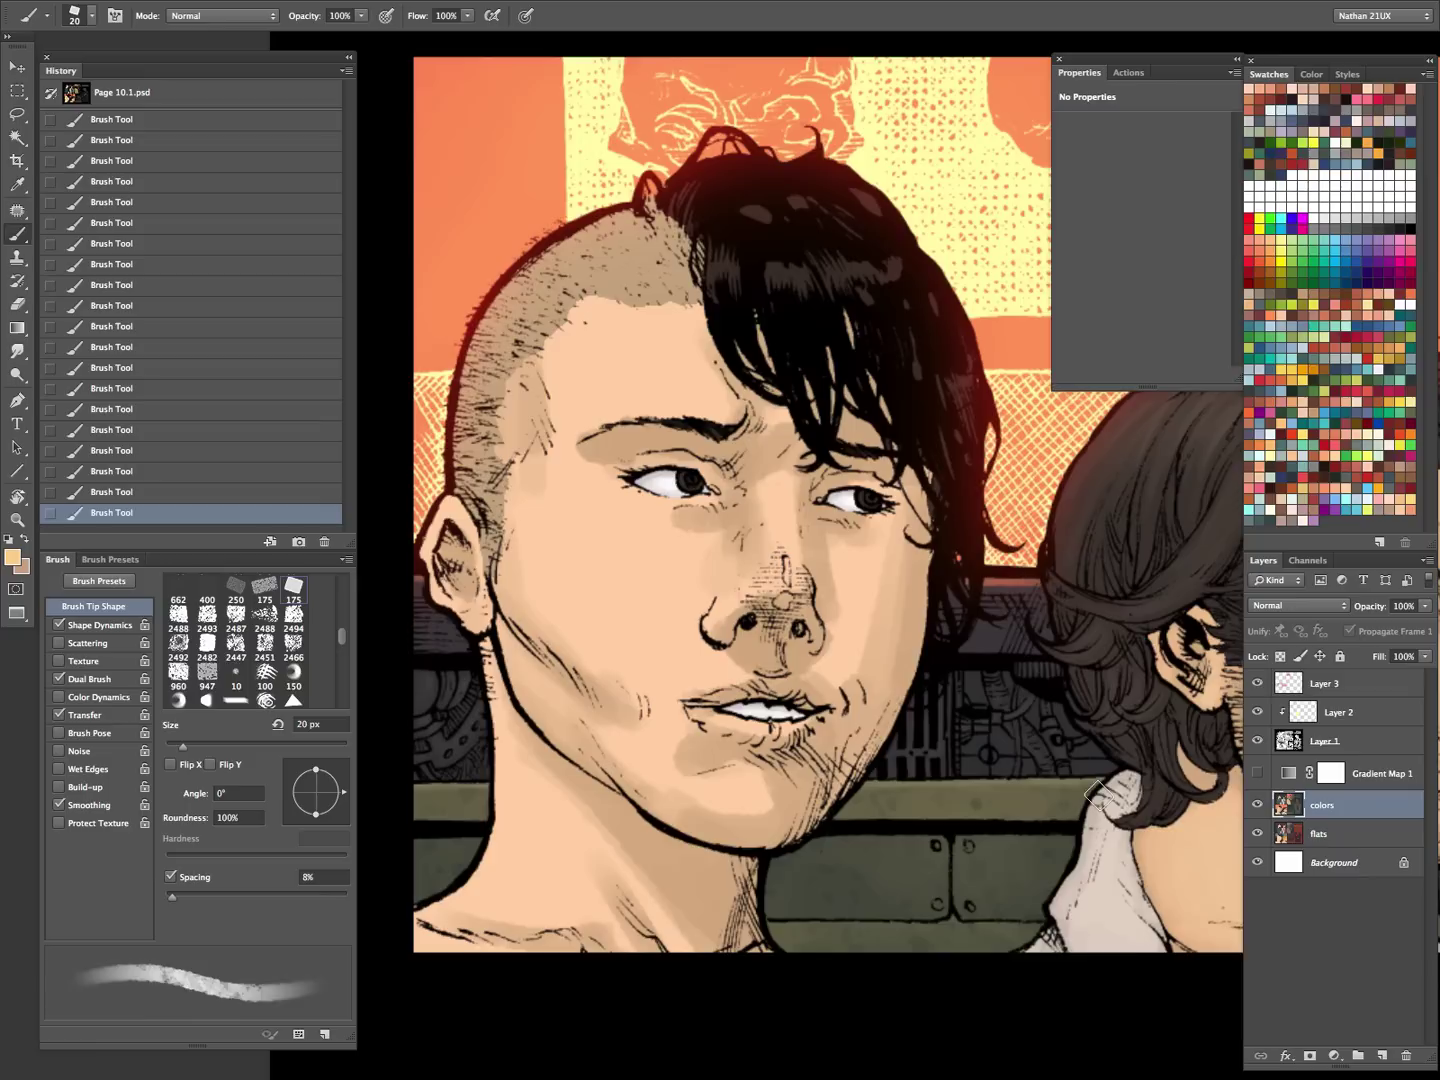
pyautogui.click(1258, 774)
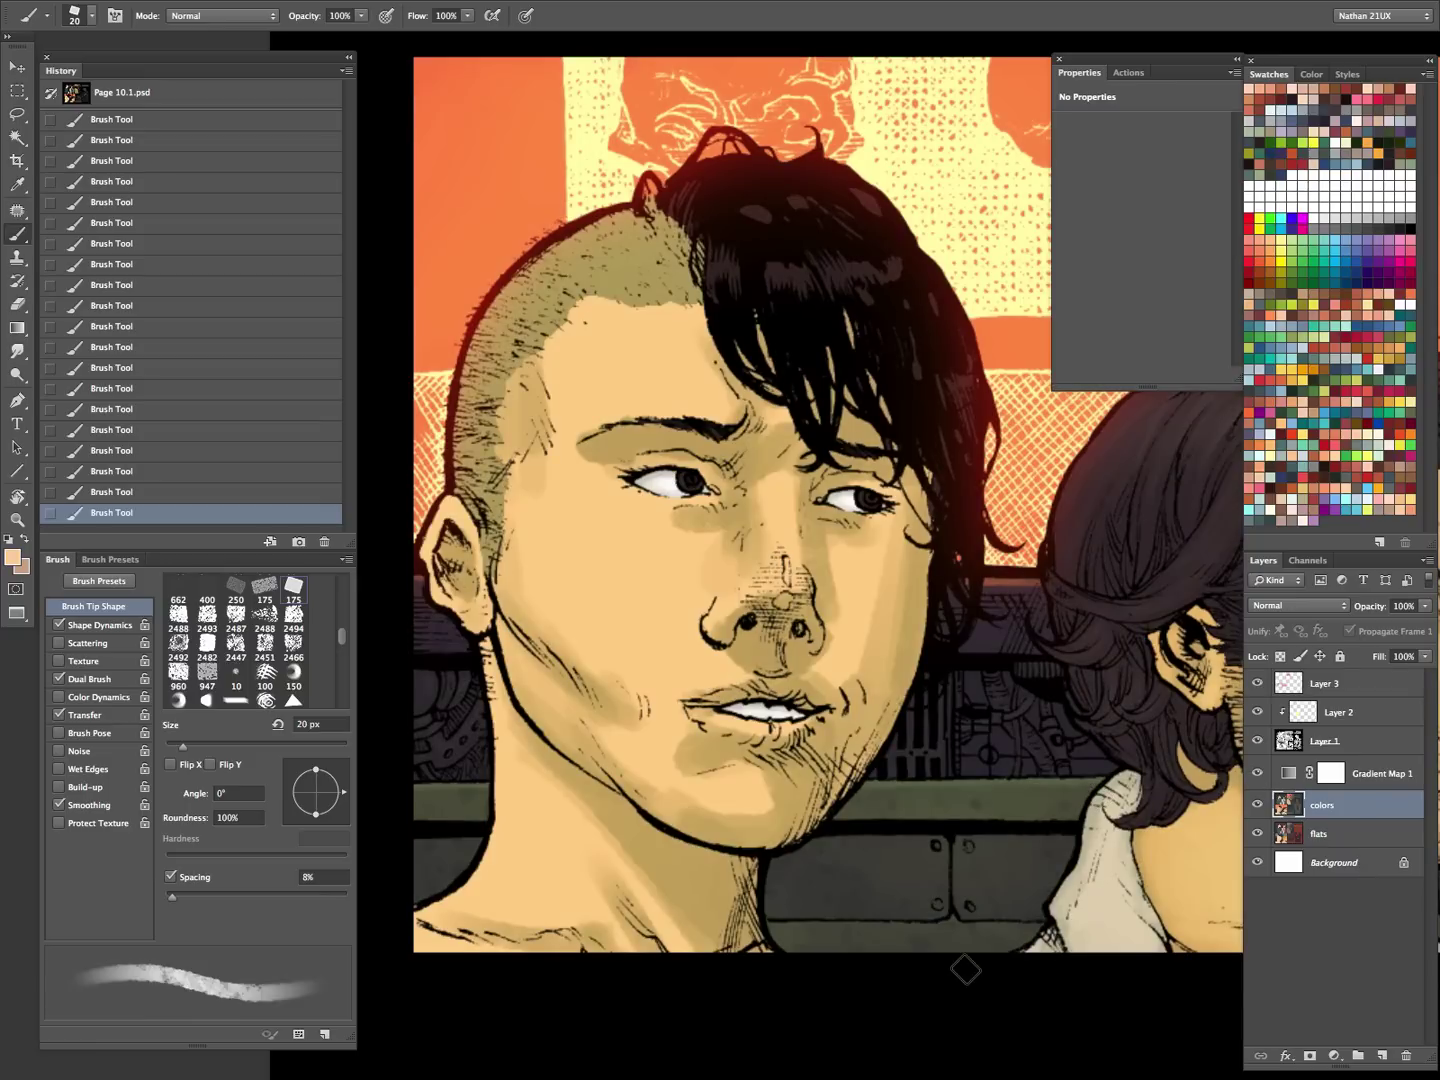
pyautogui.press('[')
pyautogui.press('[')
pyautogui.press('[')
pyautogui.press('[')
pyautogui.press('[')
pyautogui.press('[')
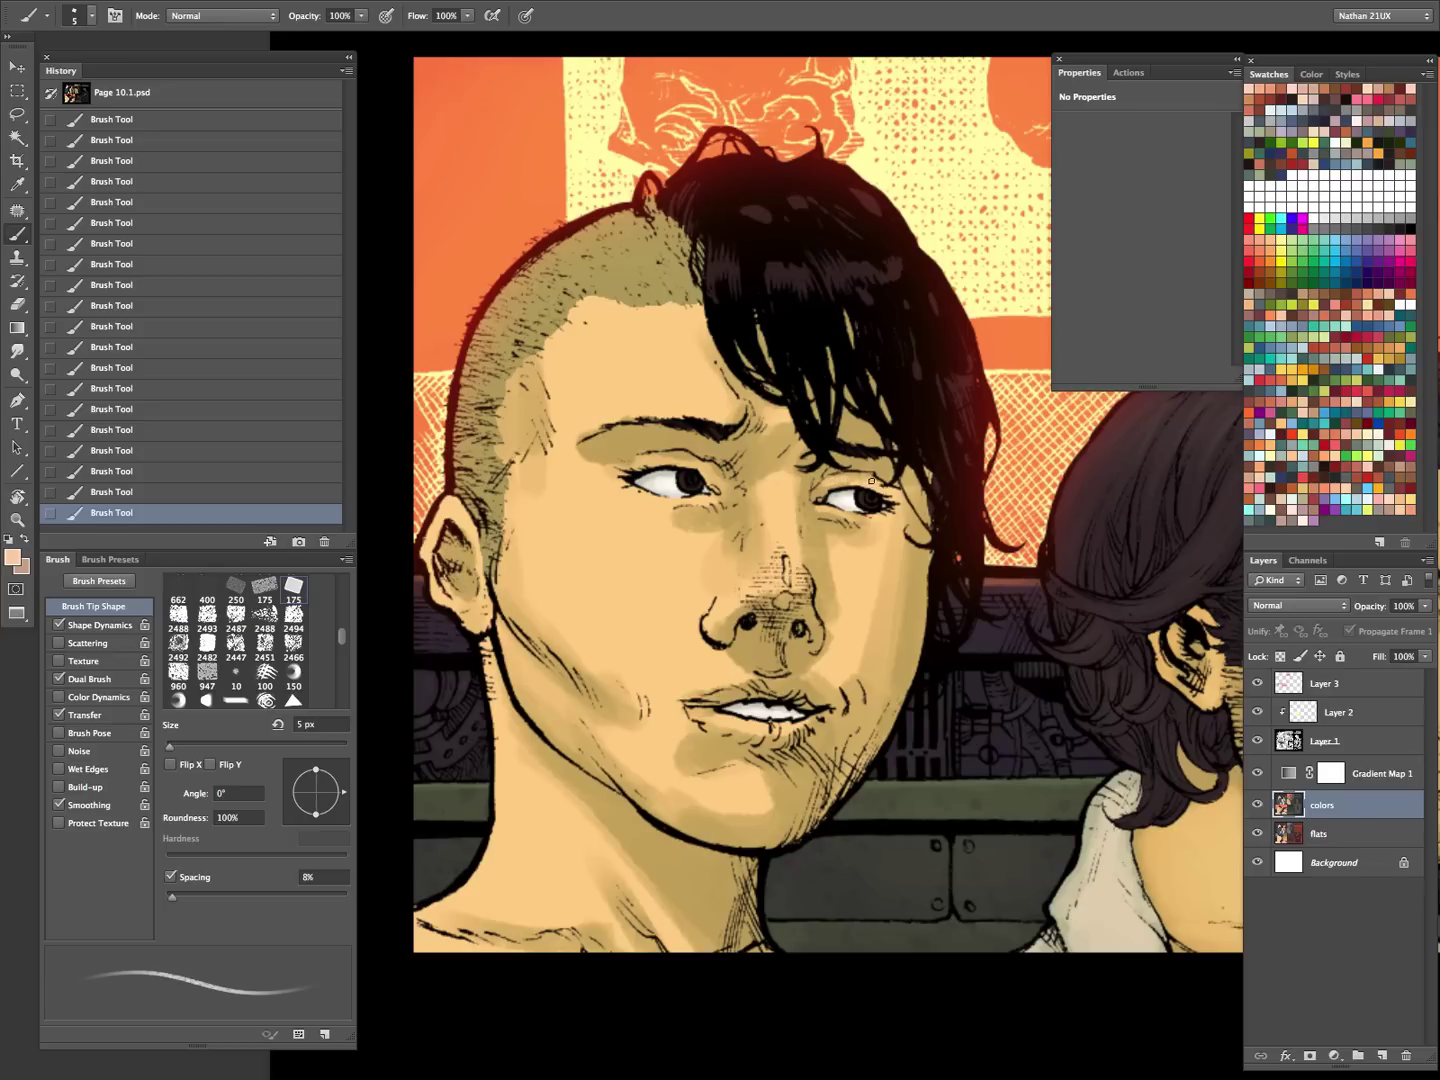
# - Soften the shading along the side and bridge of the woman's nose with a brush between 10 and 20 px
pyautogui.press(']')
pyautogui.press(']')
pyautogui.press(']')
pyautogui.press(']')
pyautogui.press(']')
pyautogui.press(']')
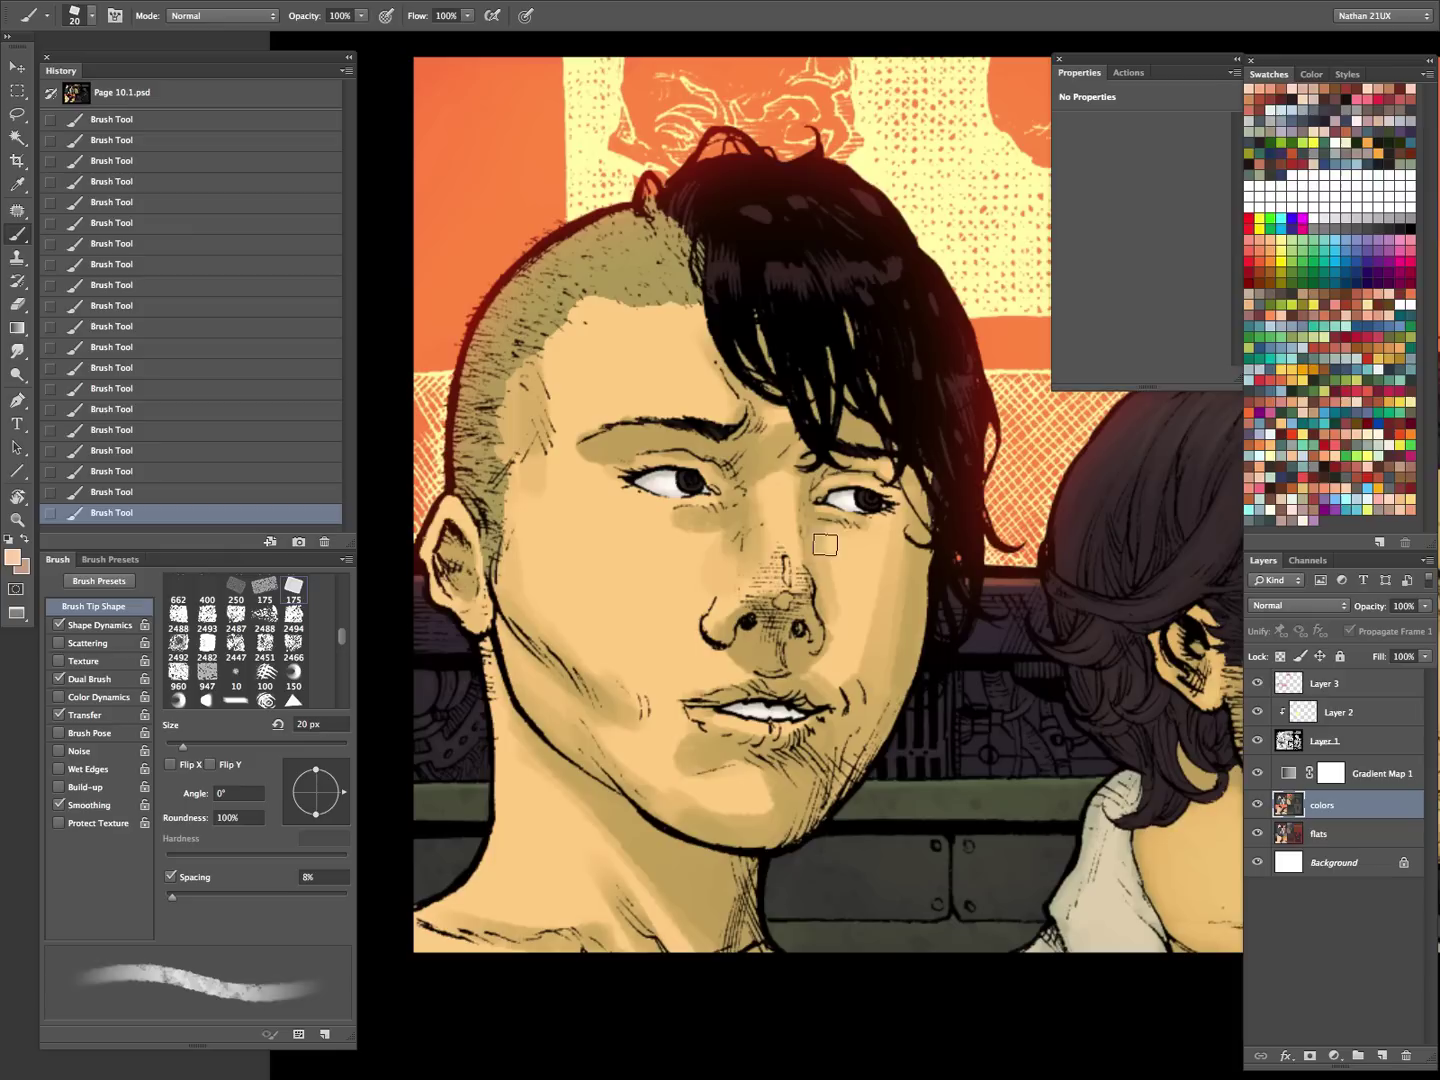
pyautogui.press('[')
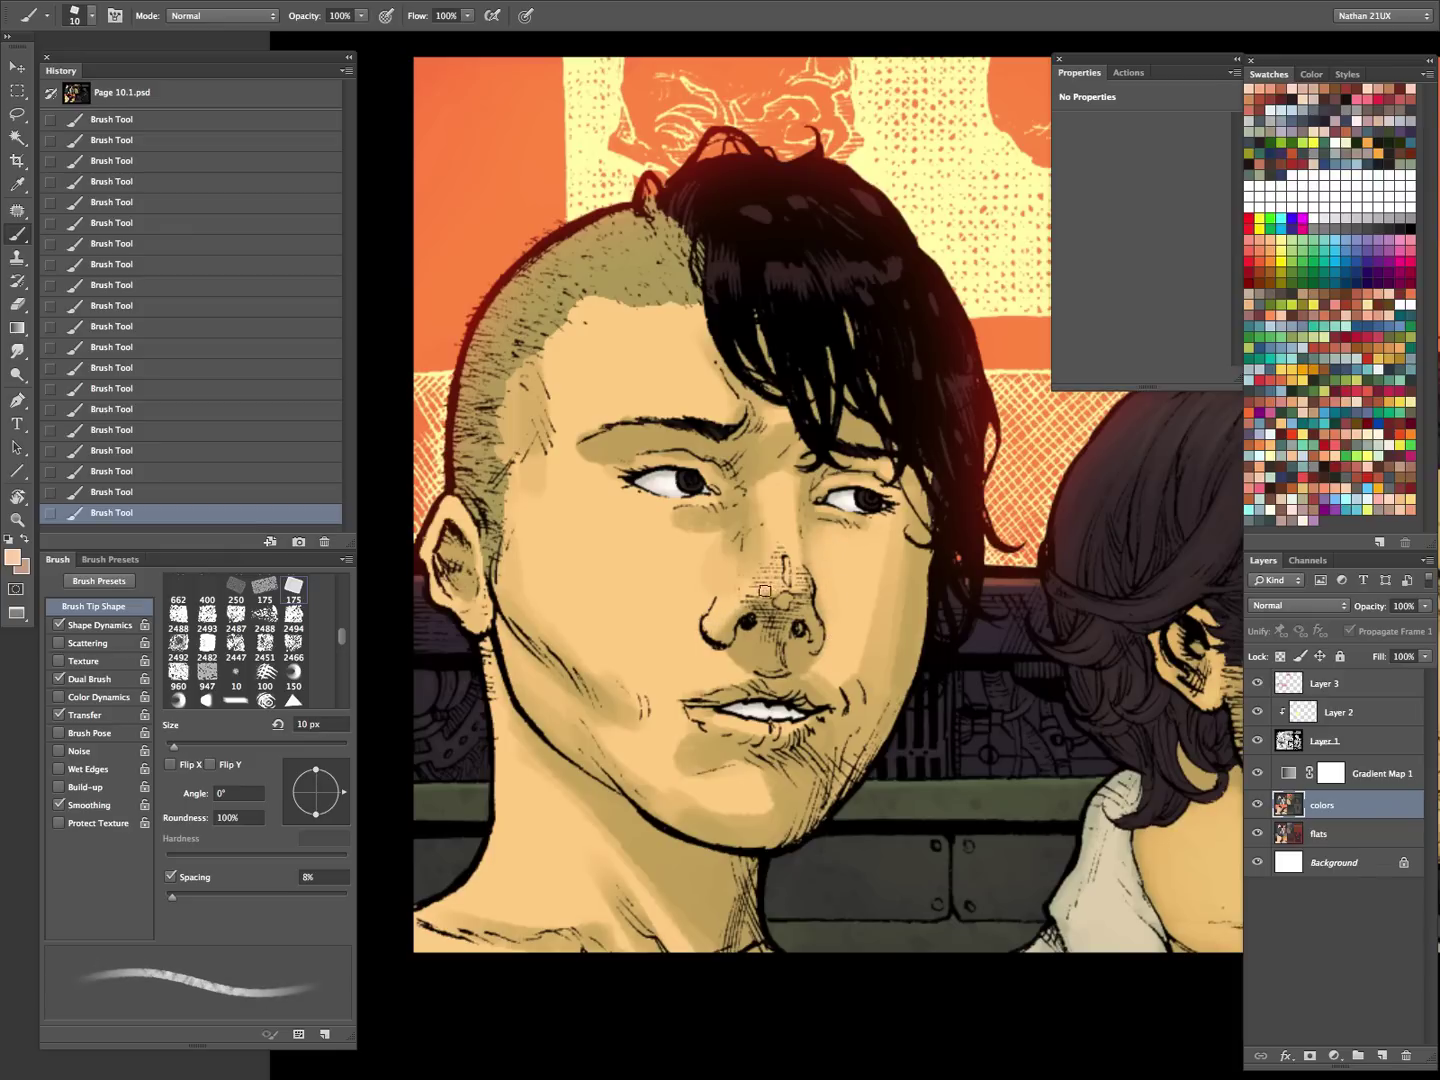
pyautogui.press(']')
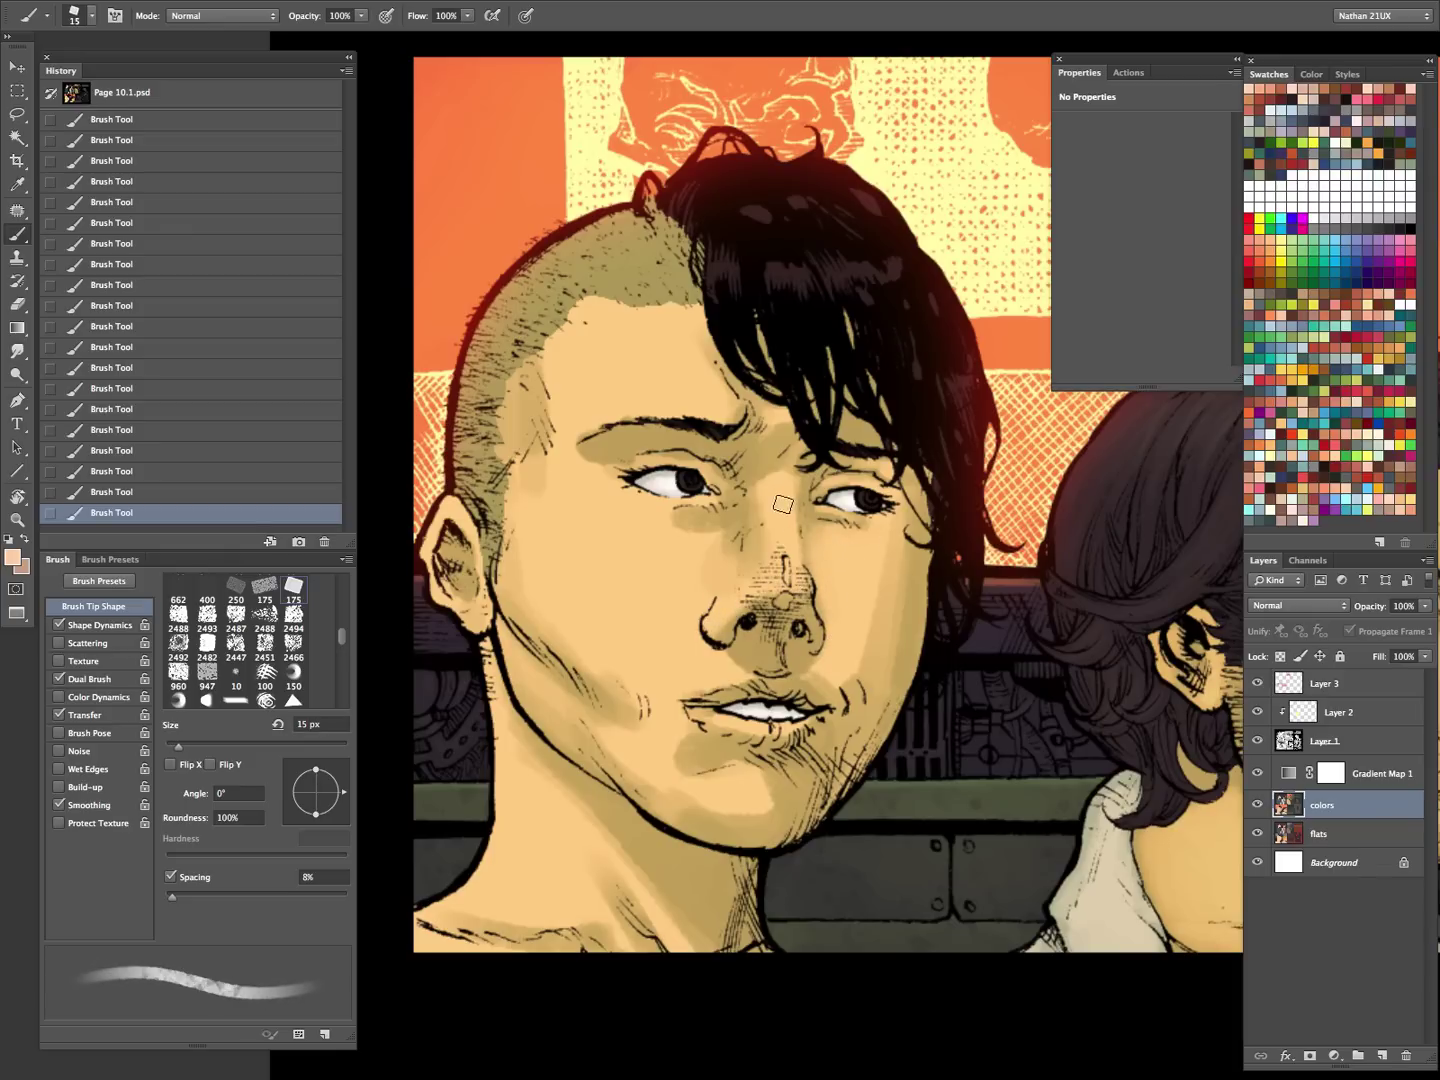
# - Lighten the skin around the far eye with a 15 px brush and the far cheek with a 25 px brush
pyautogui.press('[')
pyautogui.press('[')
pyautogui.press('[')
pyautogui.press(']')
pyautogui.press(']')
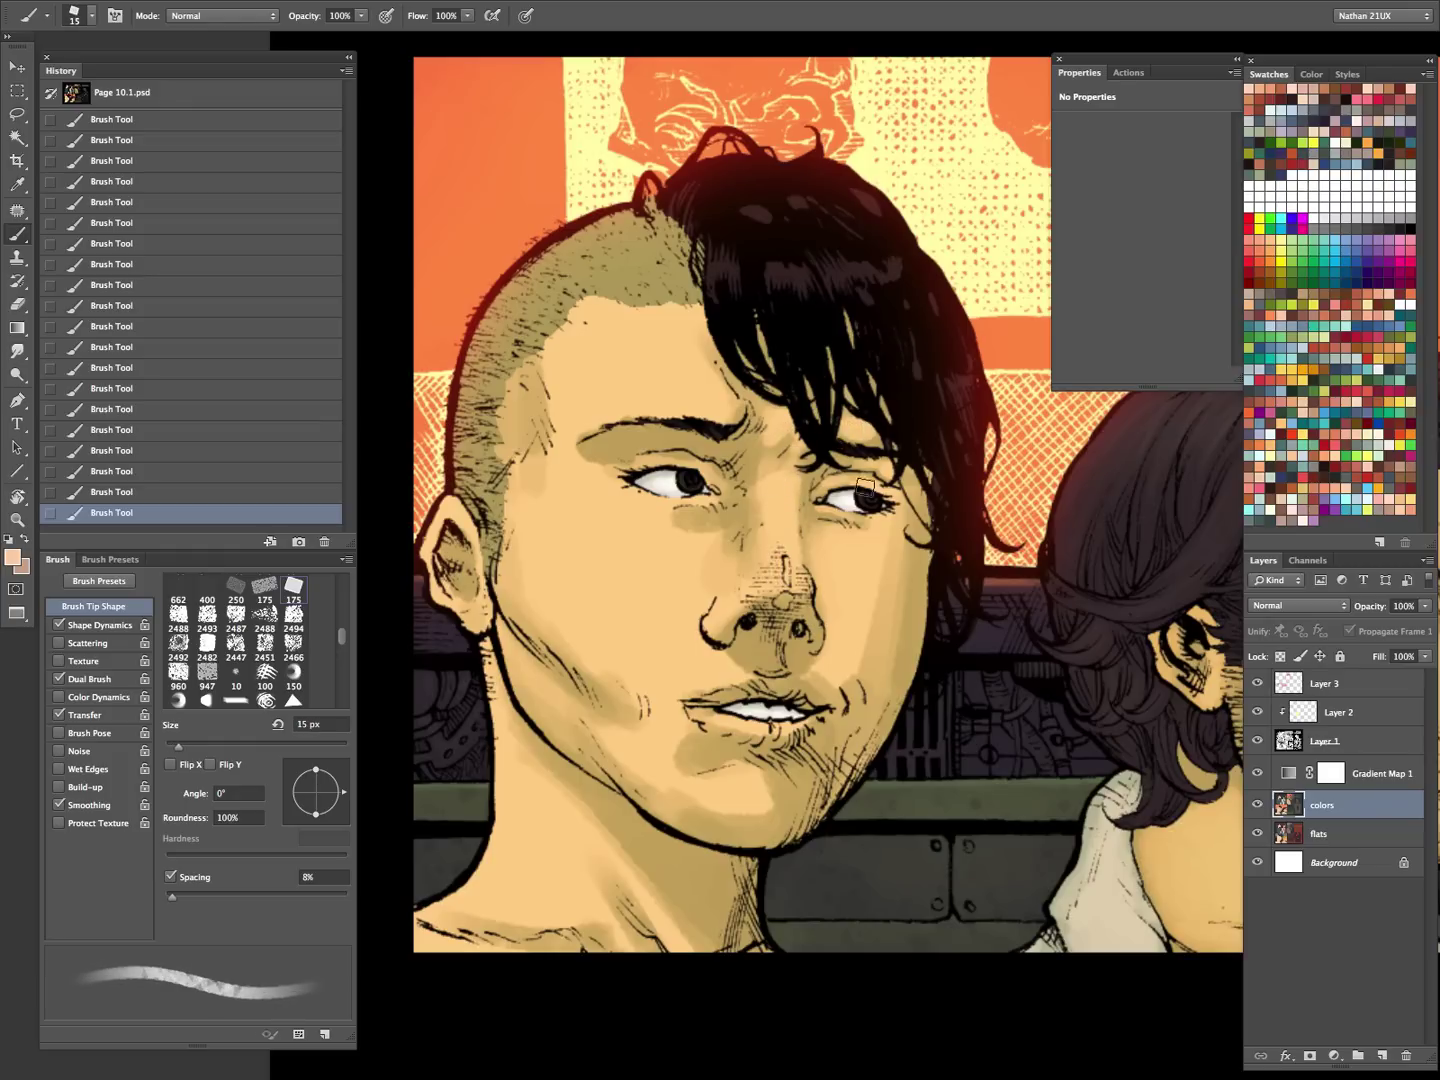
pyautogui.press(']')
pyautogui.press(']')
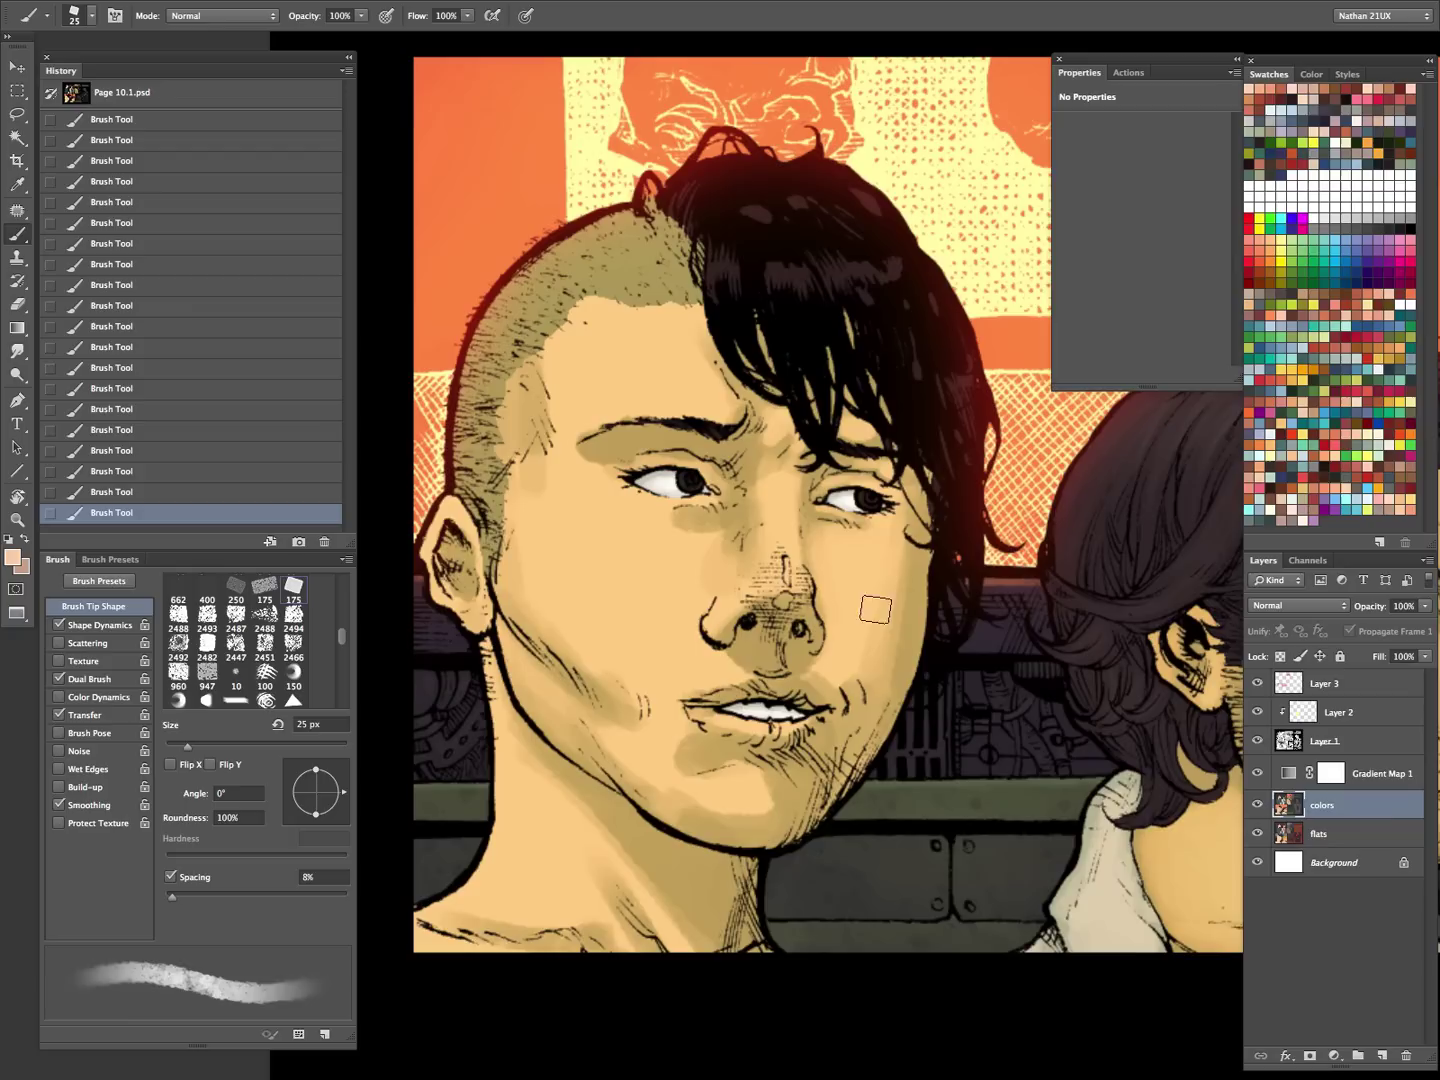
# - Refine the light skin between the nose and upper lip with a brush of 8 to 10 px
pyautogui.press('[')
pyautogui.press('[')
pyautogui.press('[')
pyautogui.press('[')
pyautogui.press('[')
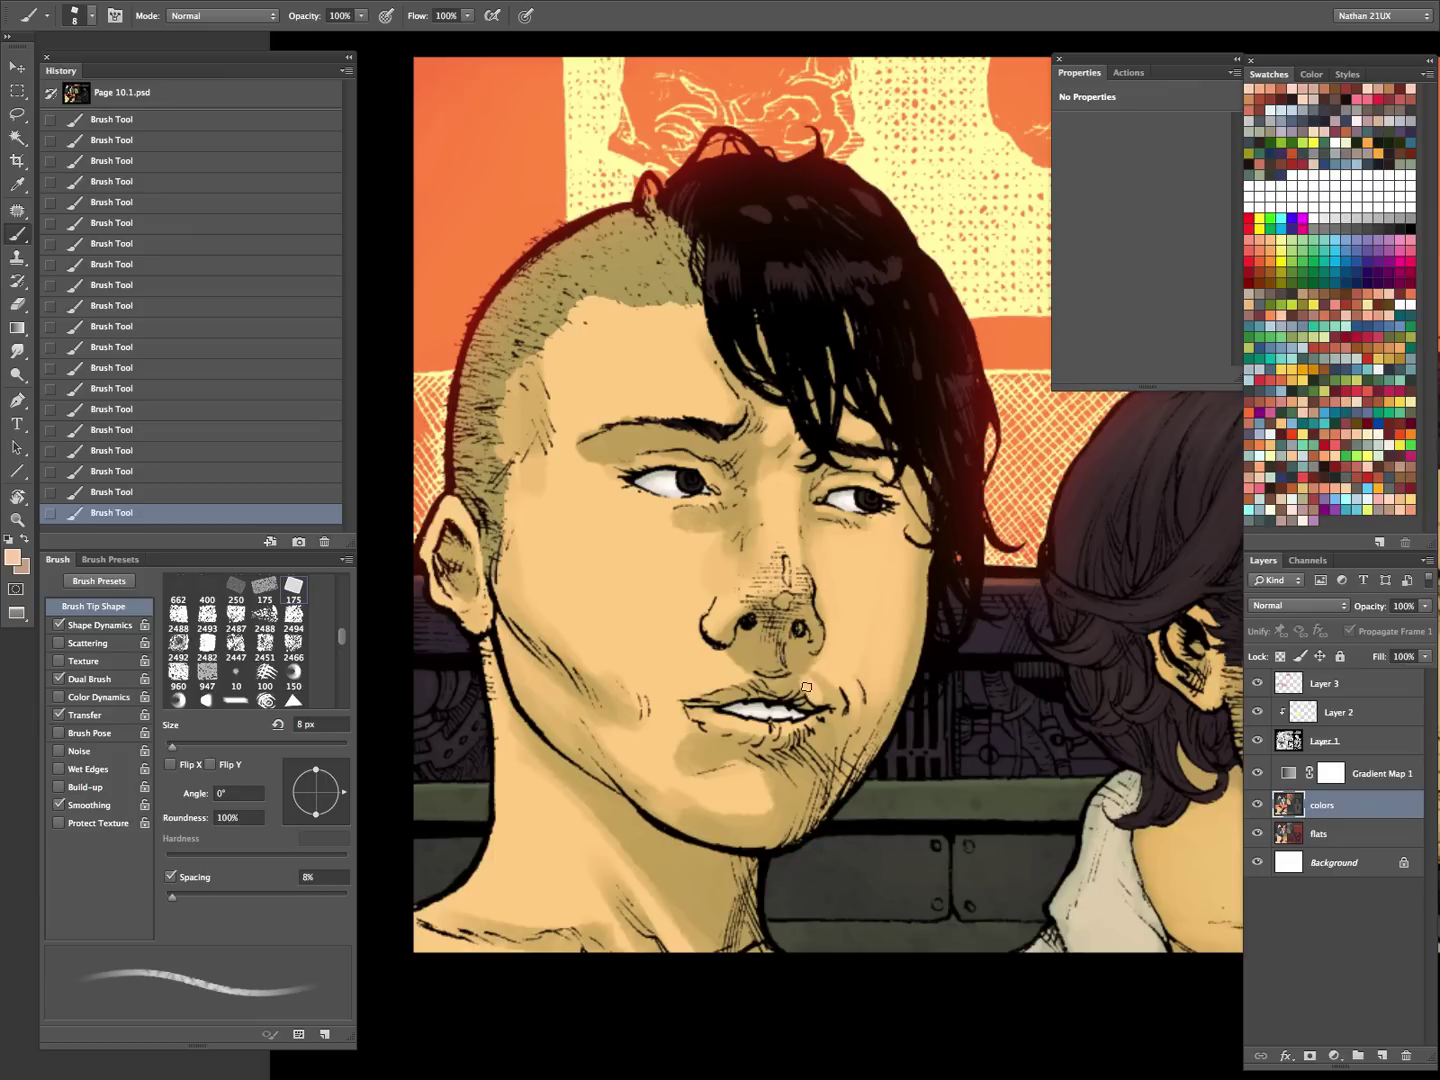
pyautogui.press(']')
pyautogui.press(']')
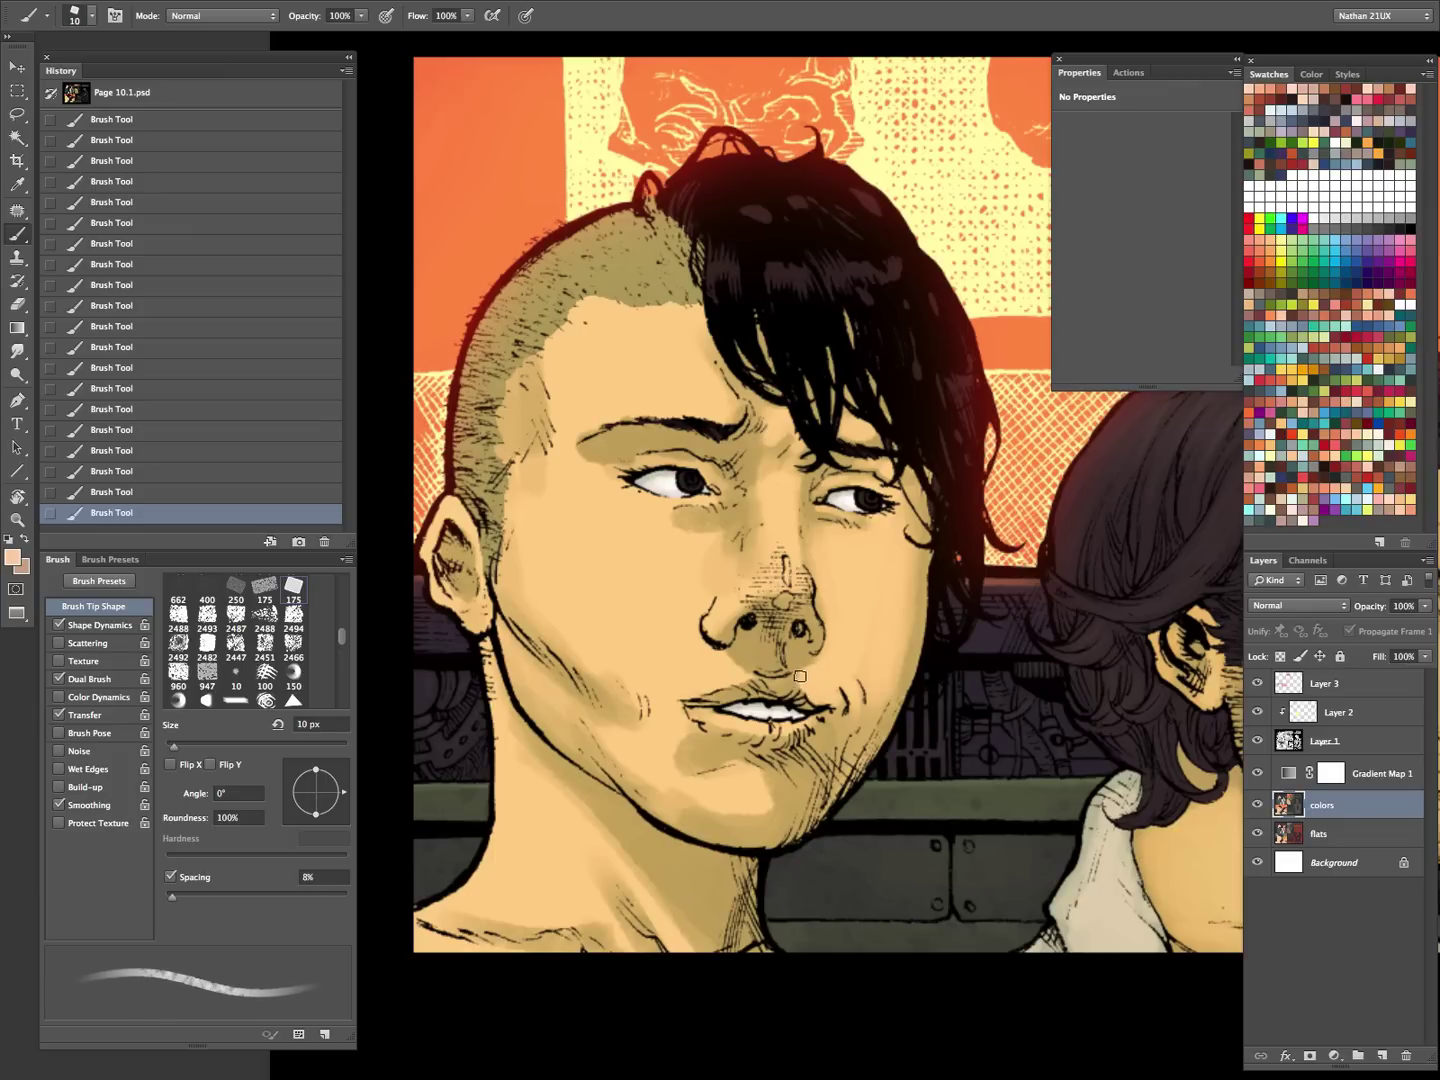
pyautogui.press('[')
pyautogui.press('[')
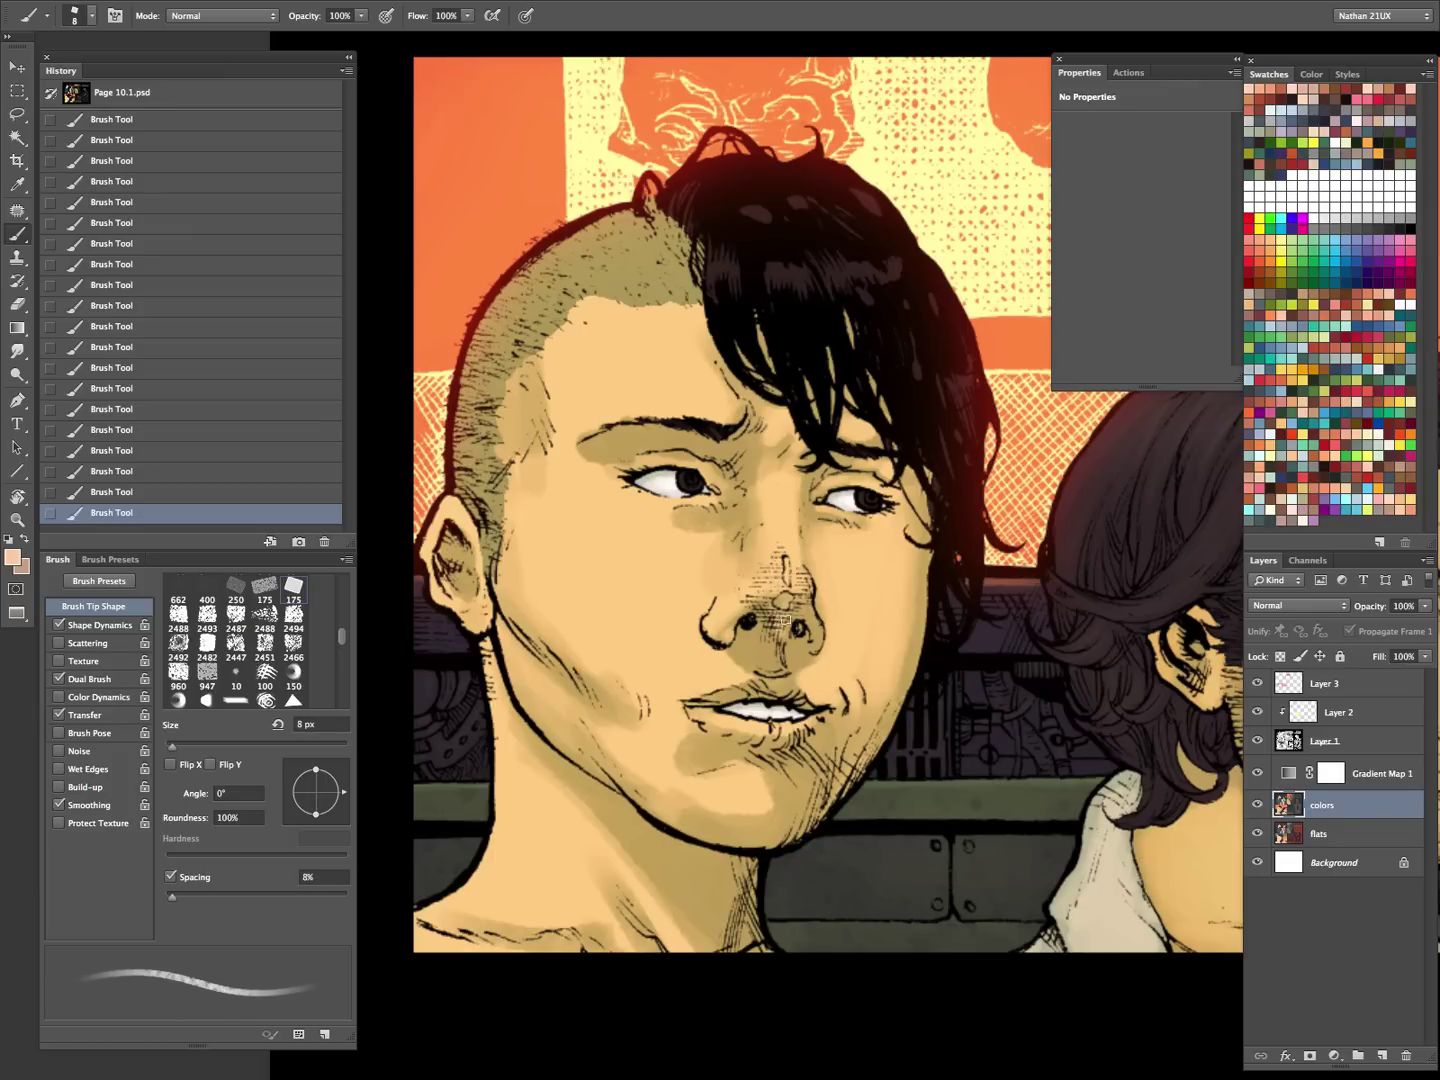
# - Blend the light skin tone beside the nose with a 35 px brush and below the near eye with a 25 px brush
pyautogui.press(']')
pyautogui.press(']')
pyautogui.press(']')
pyautogui.press(']')
pyautogui.press(']')
pyautogui.press(']')
pyautogui.press(']')
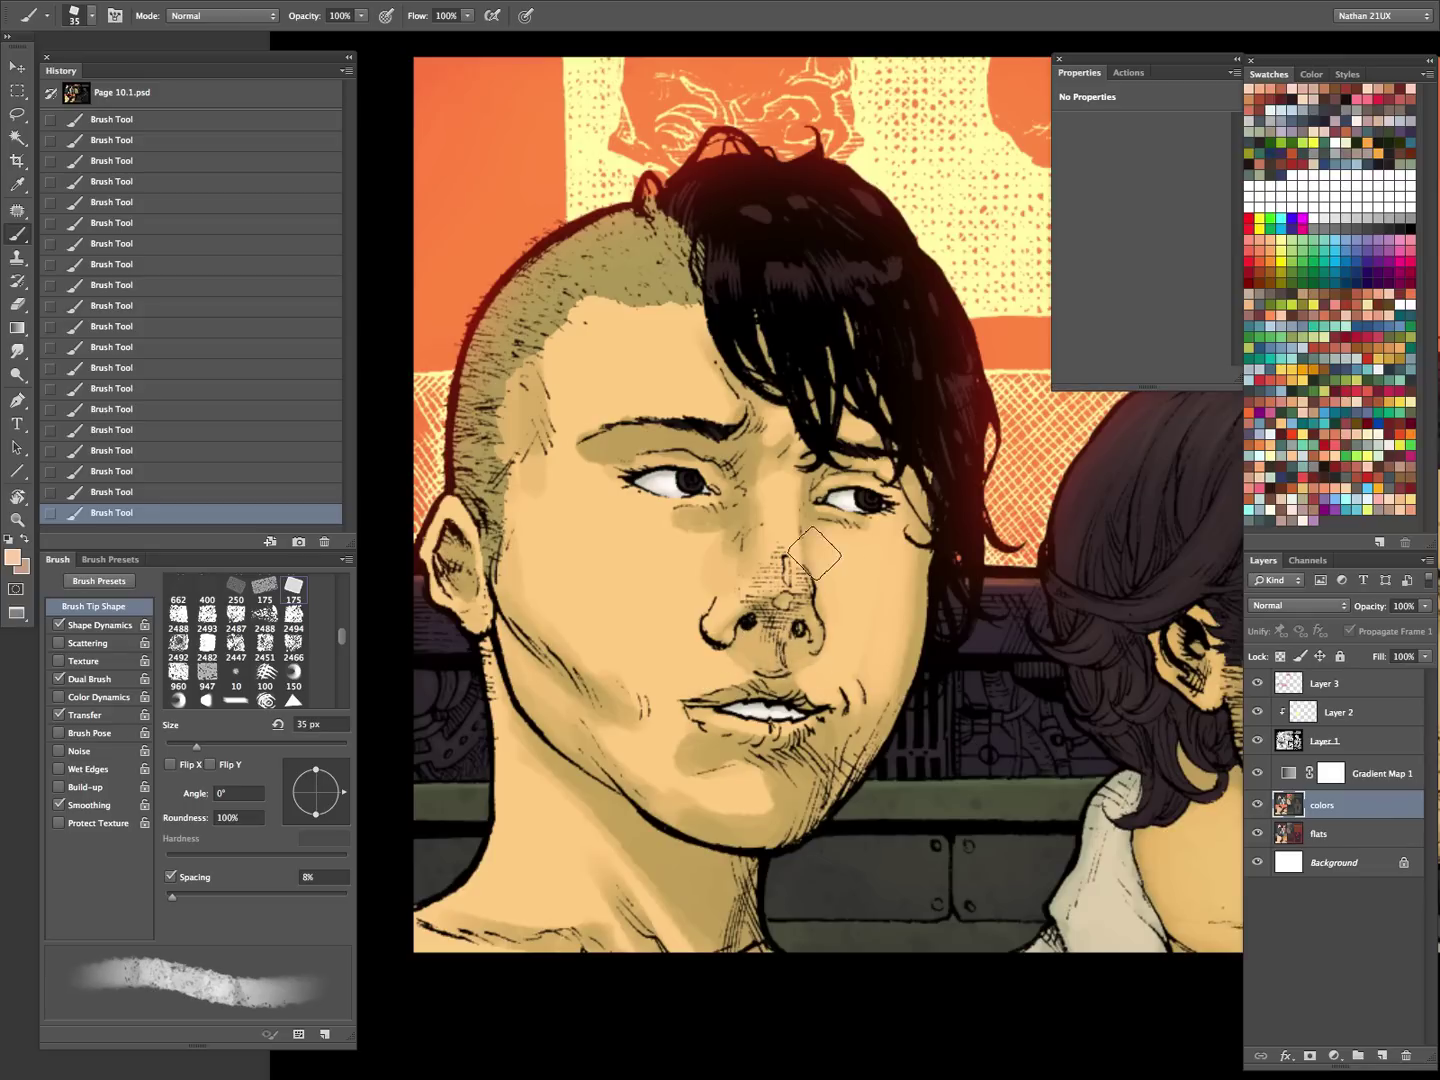
pyautogui.press('[')
pyautogui.press('[')
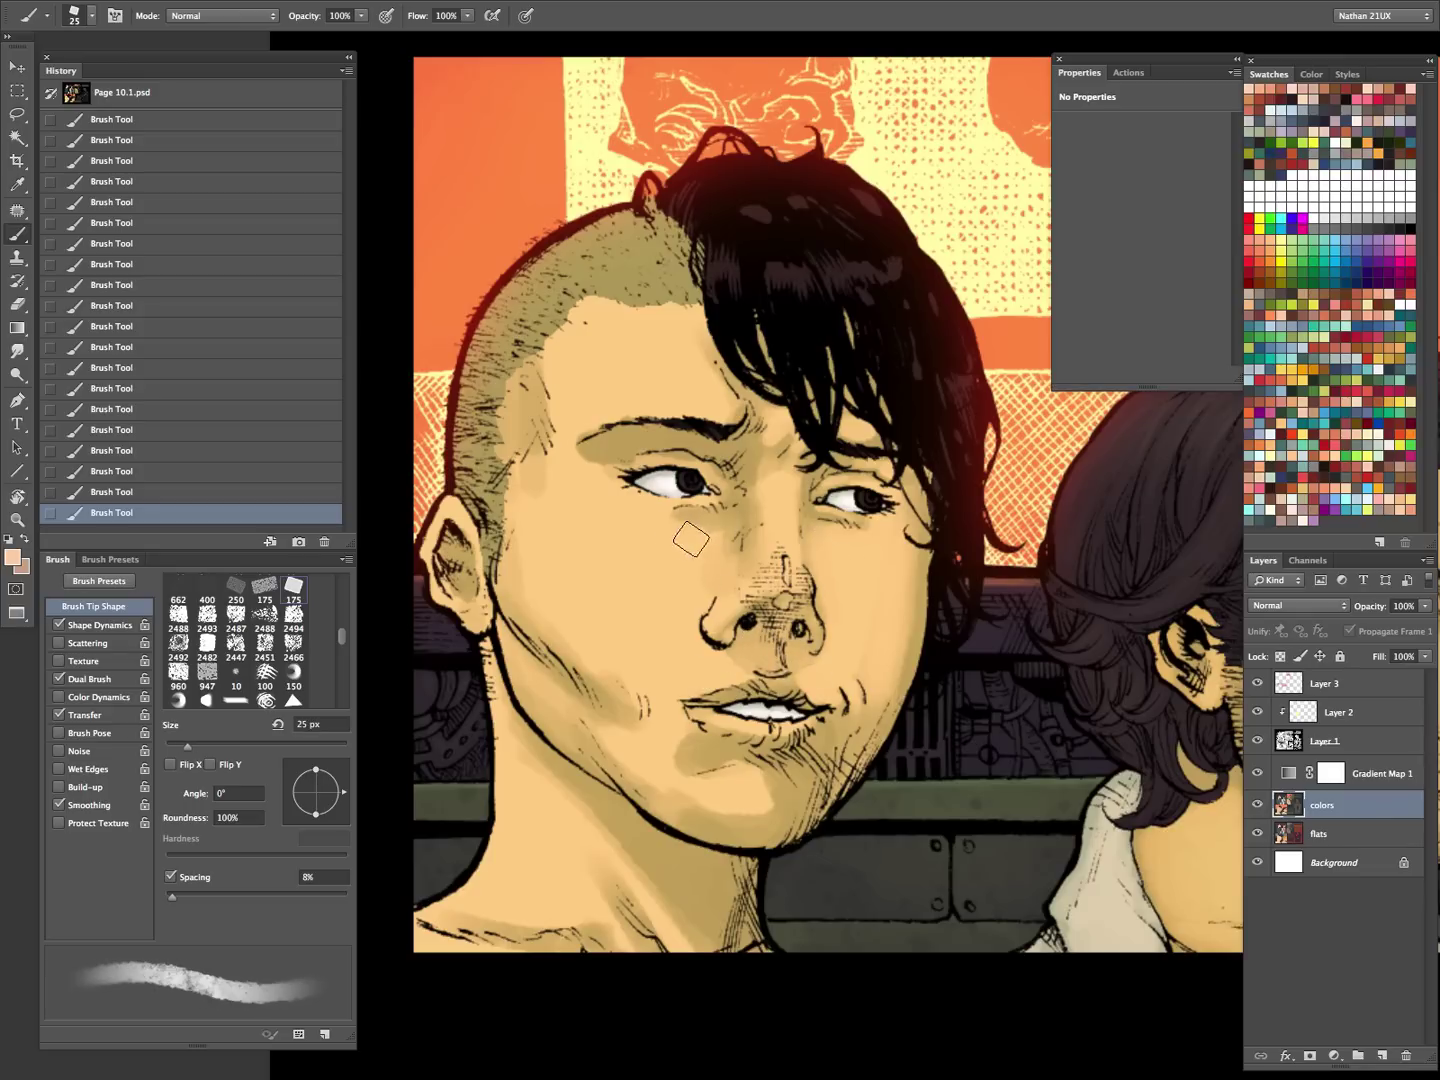
# - Clean up the shadow under the near eye and lighten the temple beside the hairline, finishing with a 25 px brush
pyautogui.press('[')
pyautogui.press('[')
pyautogui.press('[')
pyautogui.press('[')
pyautogui.press('[')
pyautogui.press(']')
pyautogui.press(']')
pyautogui.press(']')
pyautogui.press(']')
pyautogui.press(']')
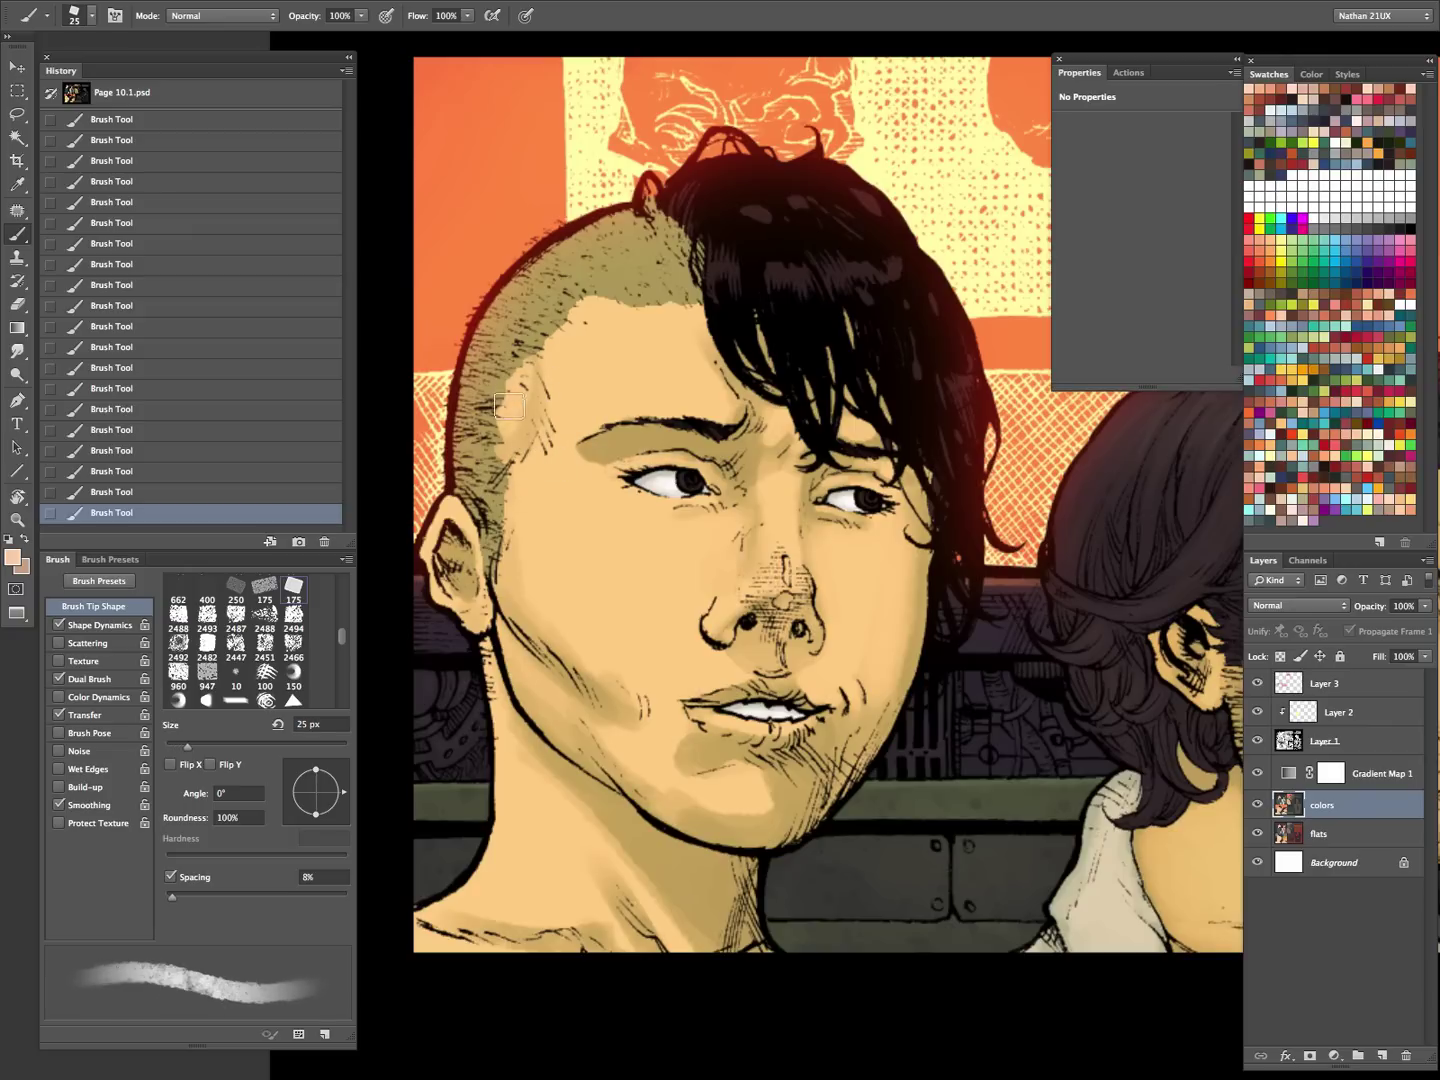
# - Lighten the skin under the near eyebrow and around the nose bridge with a brush of 10 to 15 px
pyautogui.press('[')
pyautogui.press('[')
pyautogui.press('[')
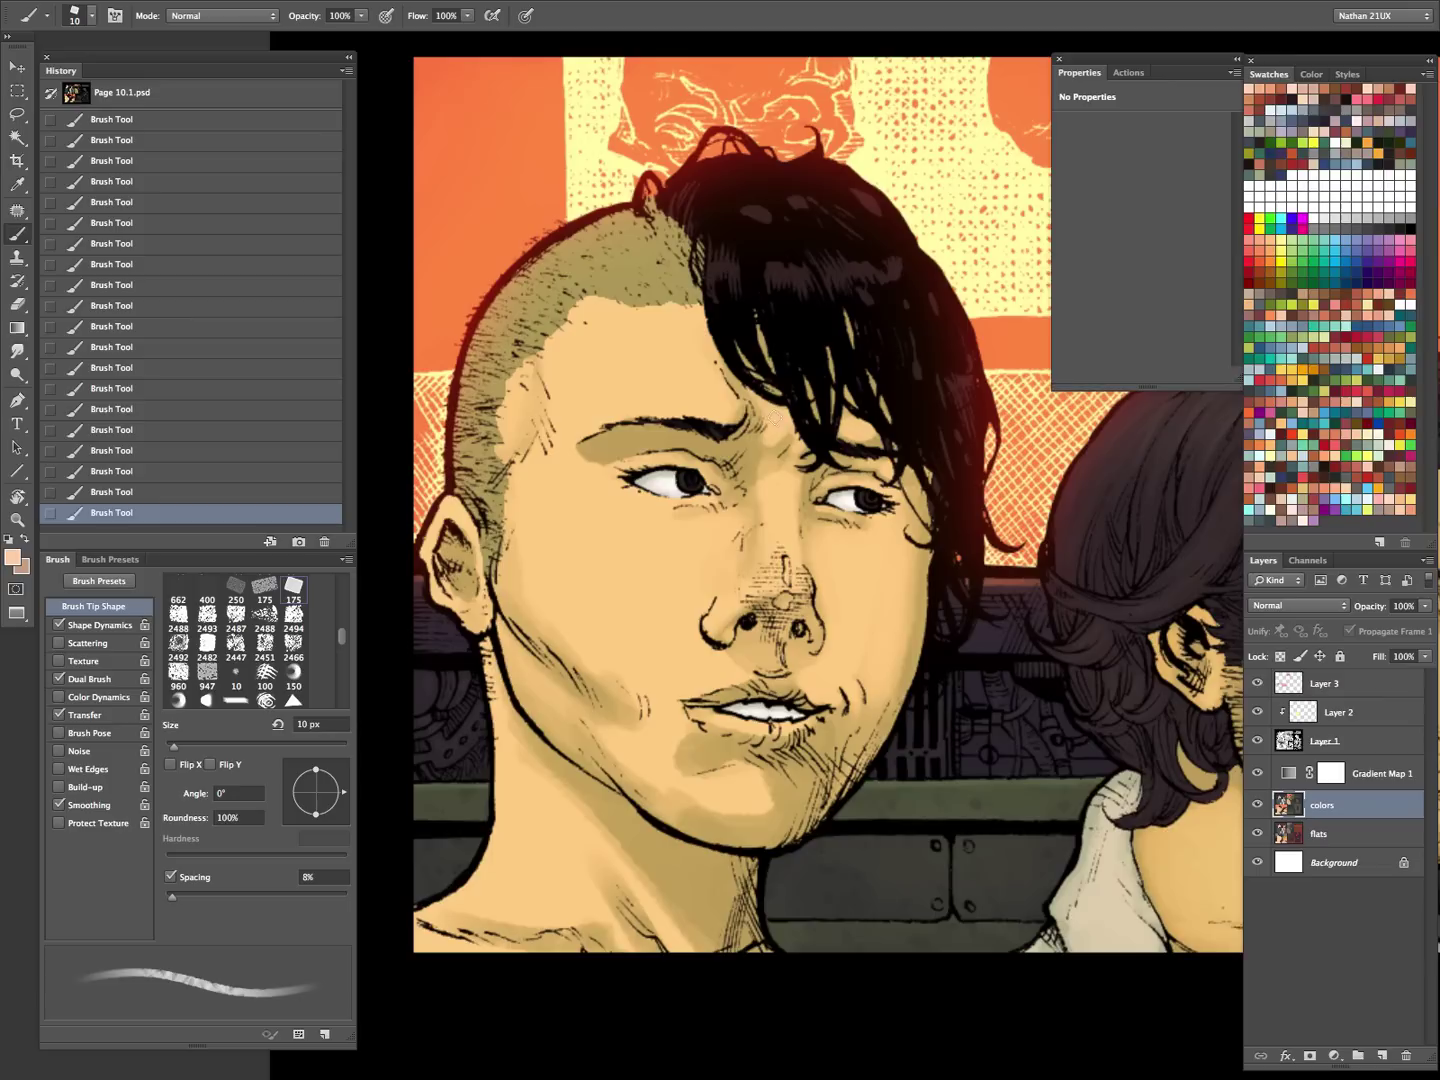
pyautogui.press(']')
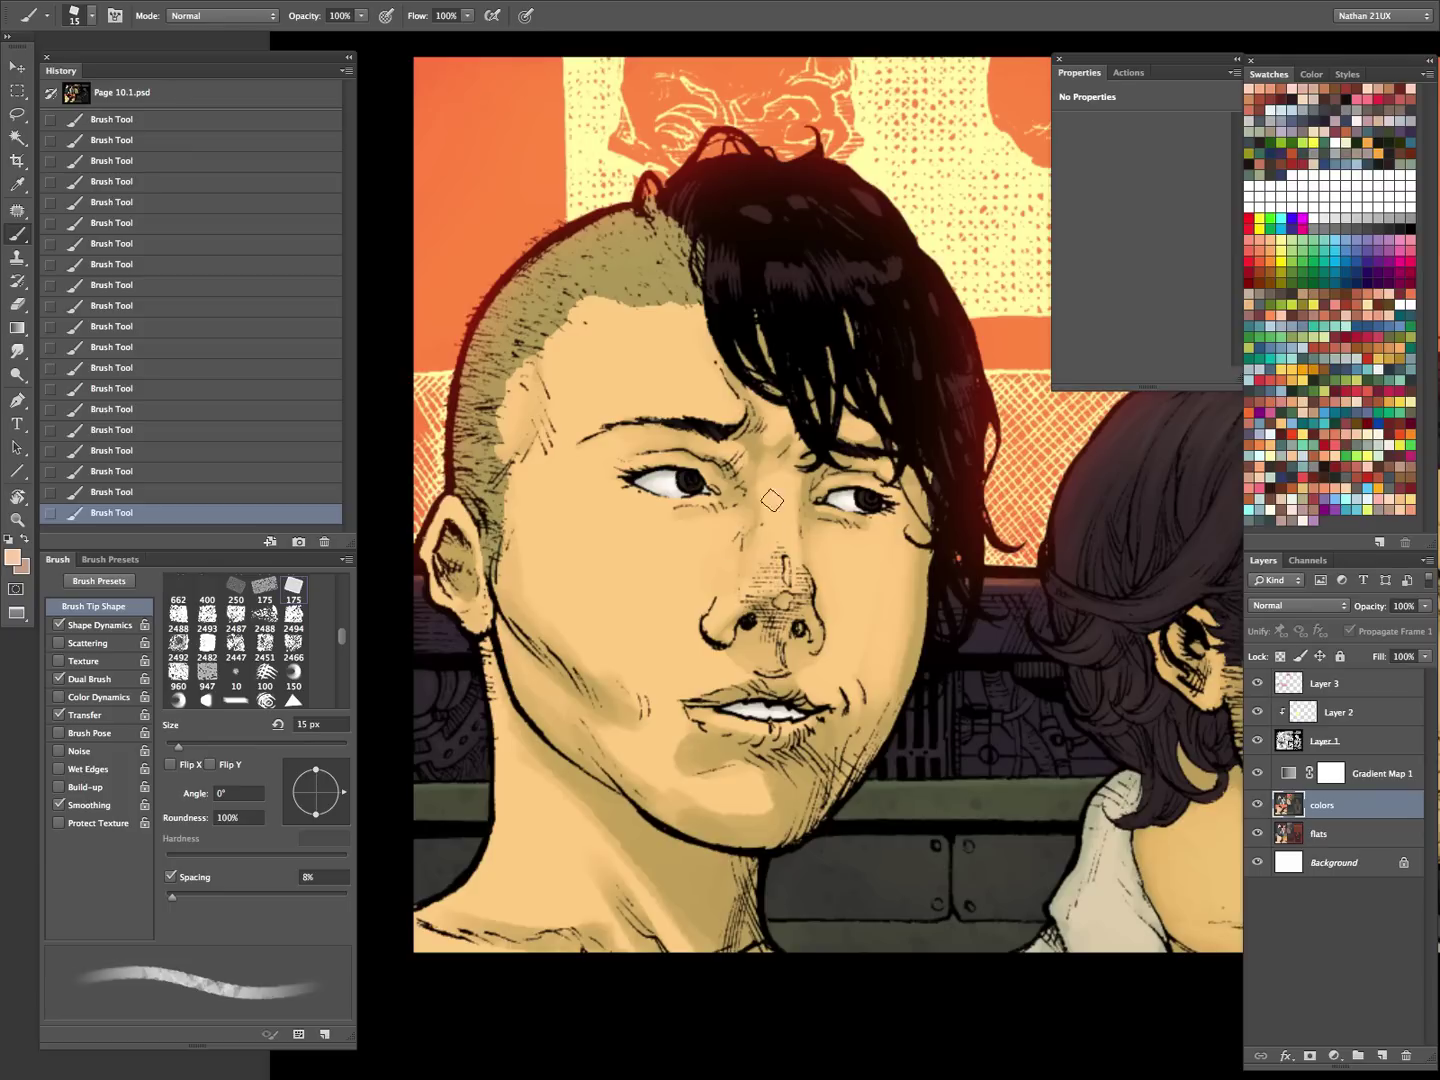
# - Refine the light skin inside the ear with a 9 px brush and along the jaw with a 20 px brush
pyautogui.press('[')
pyautogui.press('[')
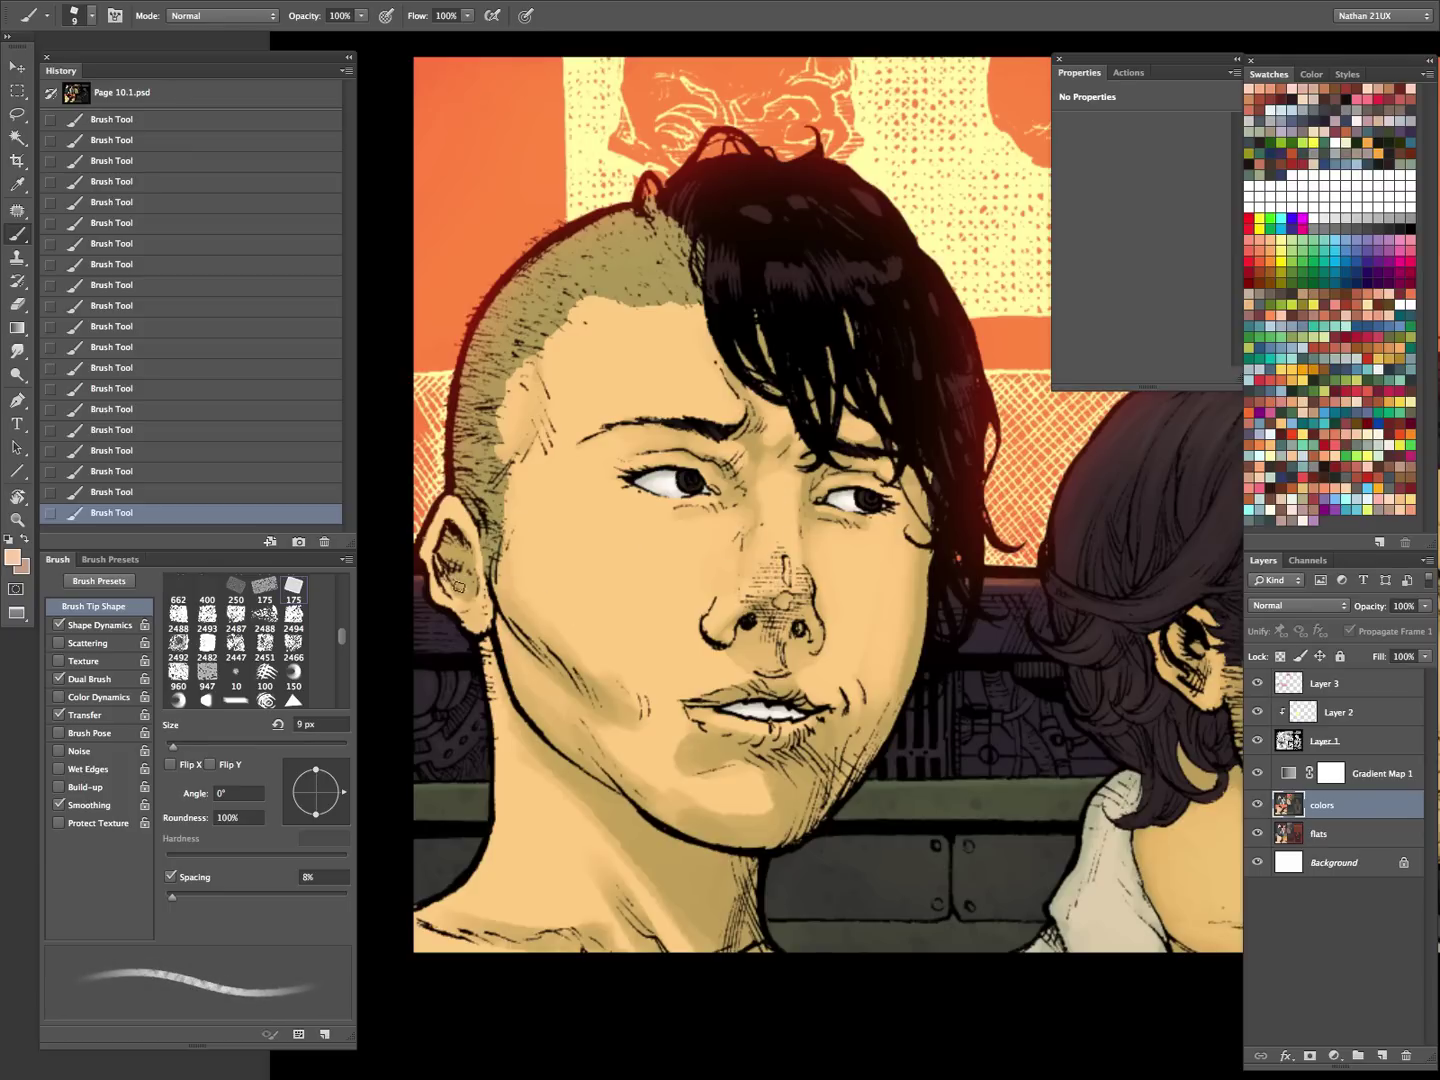
pyautogui.press(']')
pyautogui.press(']')
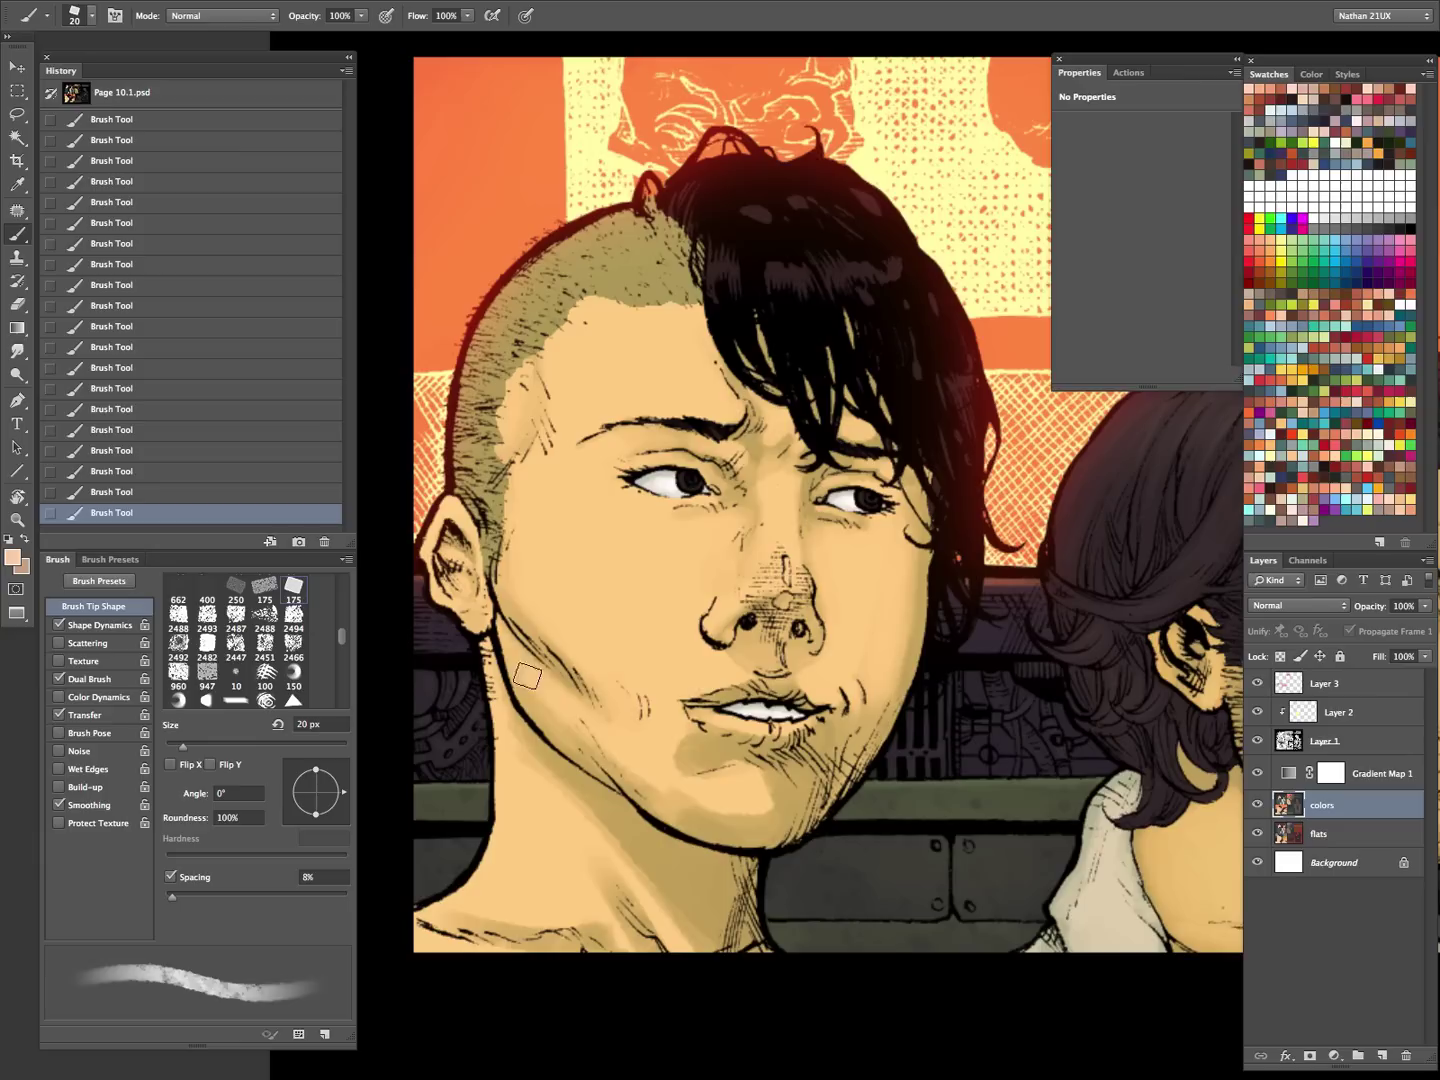
# - Smooth the light skin beside the mouth with a brush of 10 to 20 px and on the far cheek at 25 px
pyautogui.press('[')
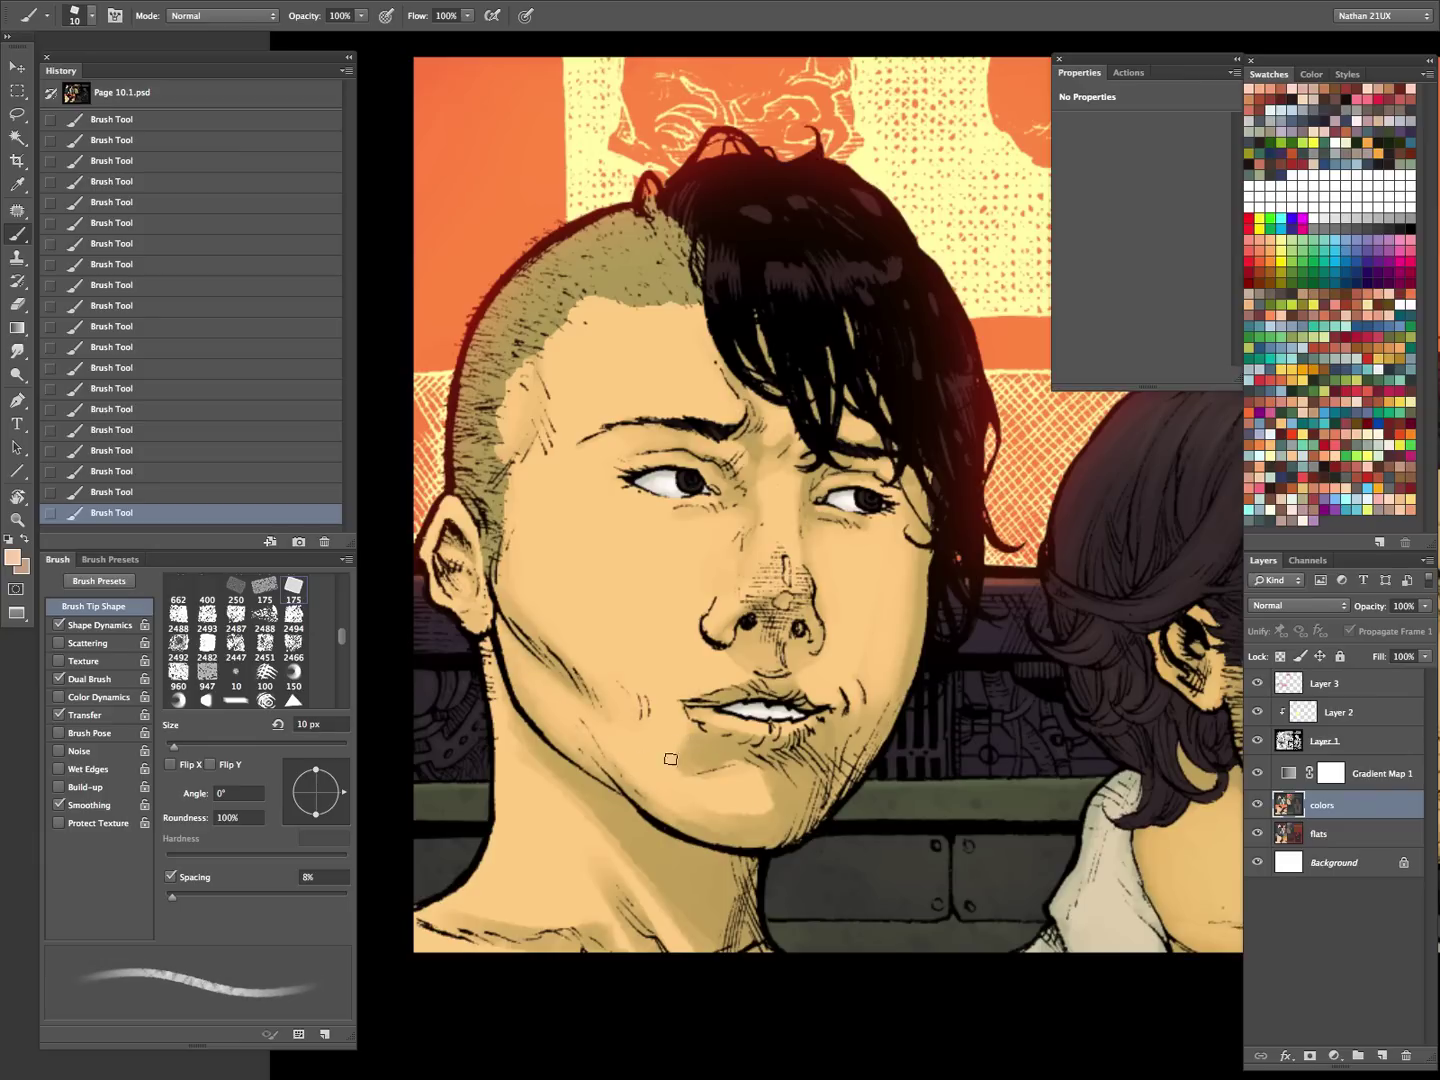
pyautogui.press(']')
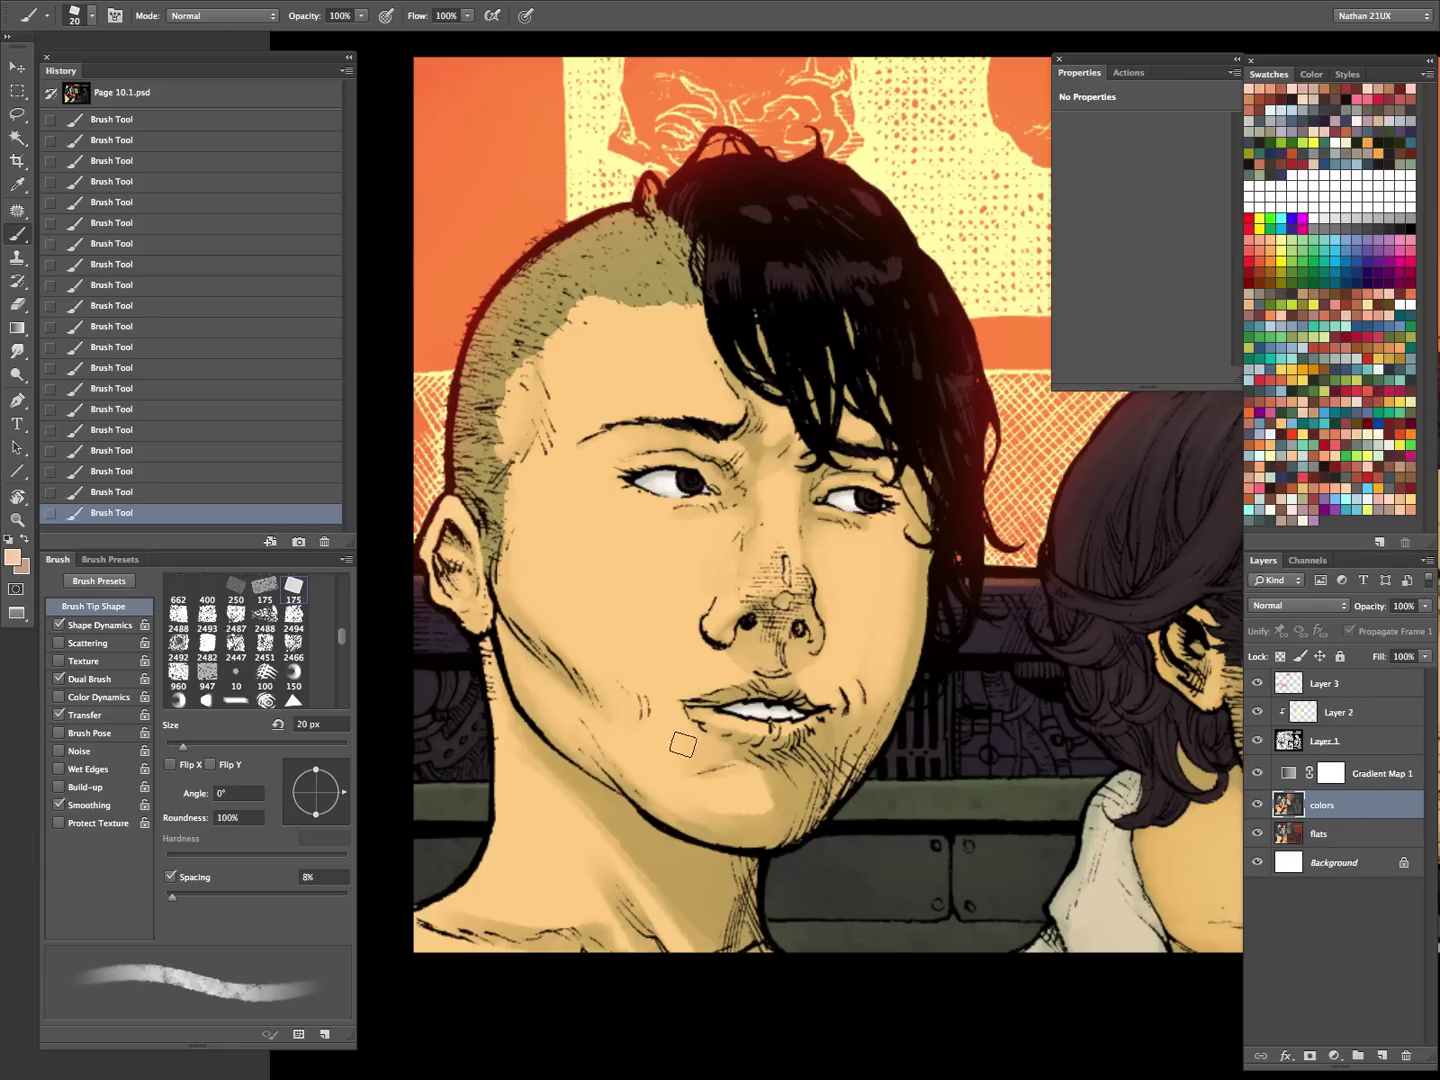
pyautogui.press(']')
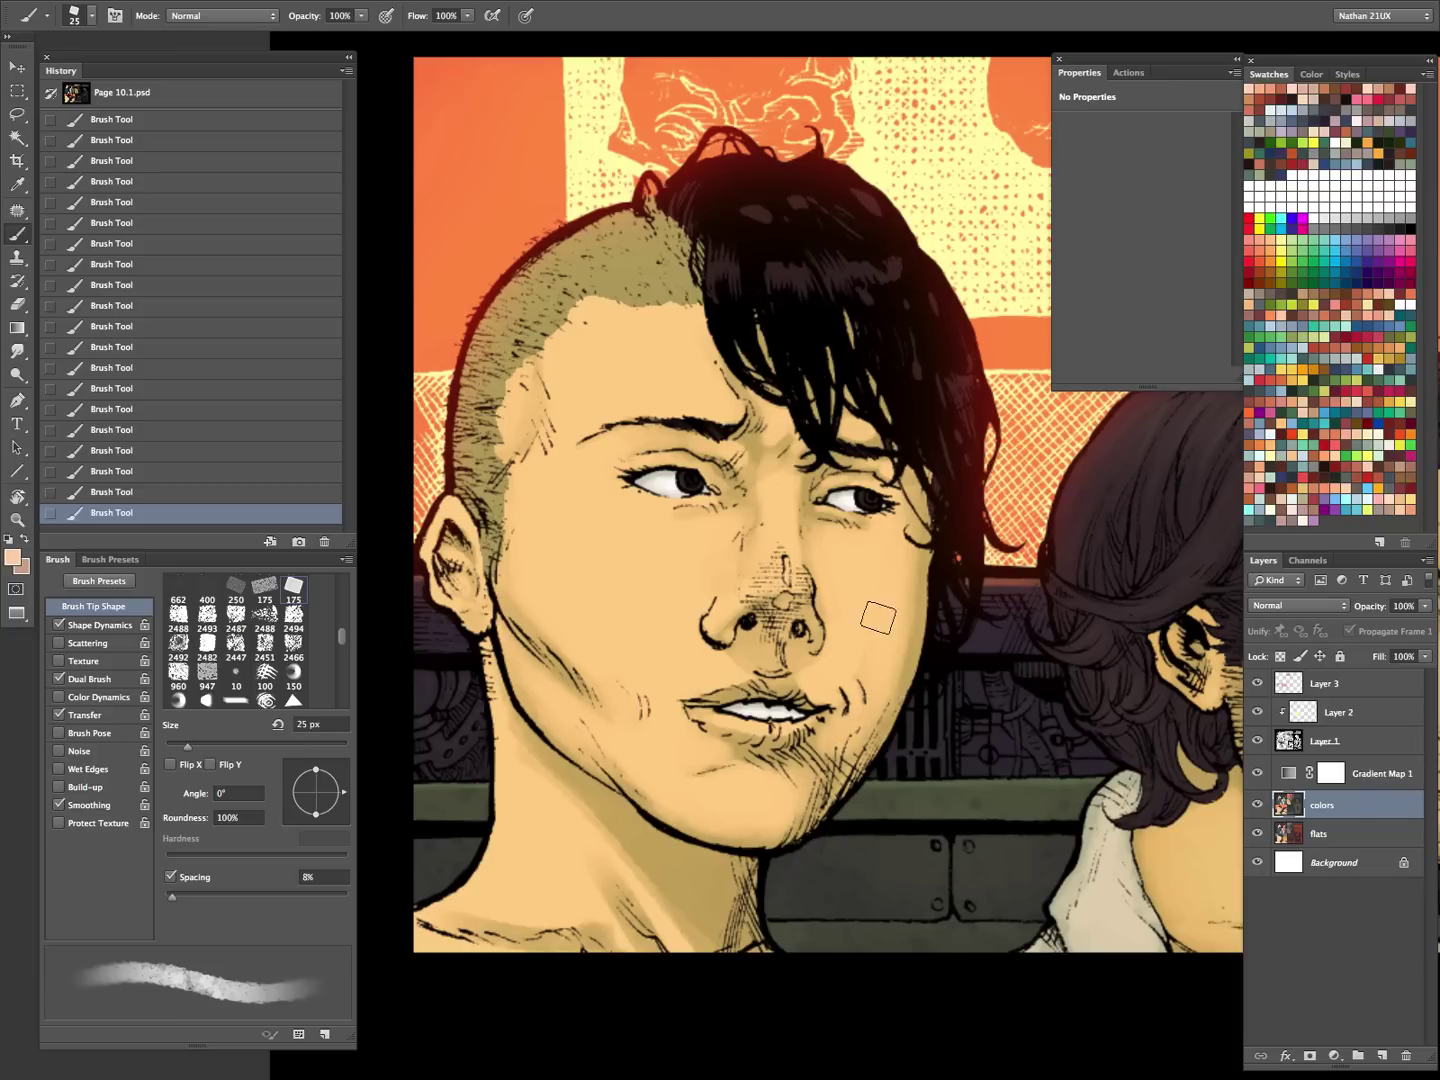
# - Lighten the front of the woman's neck below the chin with a brush of 20 to 25 px
pyautogui.moveTo(980, 762); pyautogui.dragTo(1012, 623)
pyautogui.press('[')
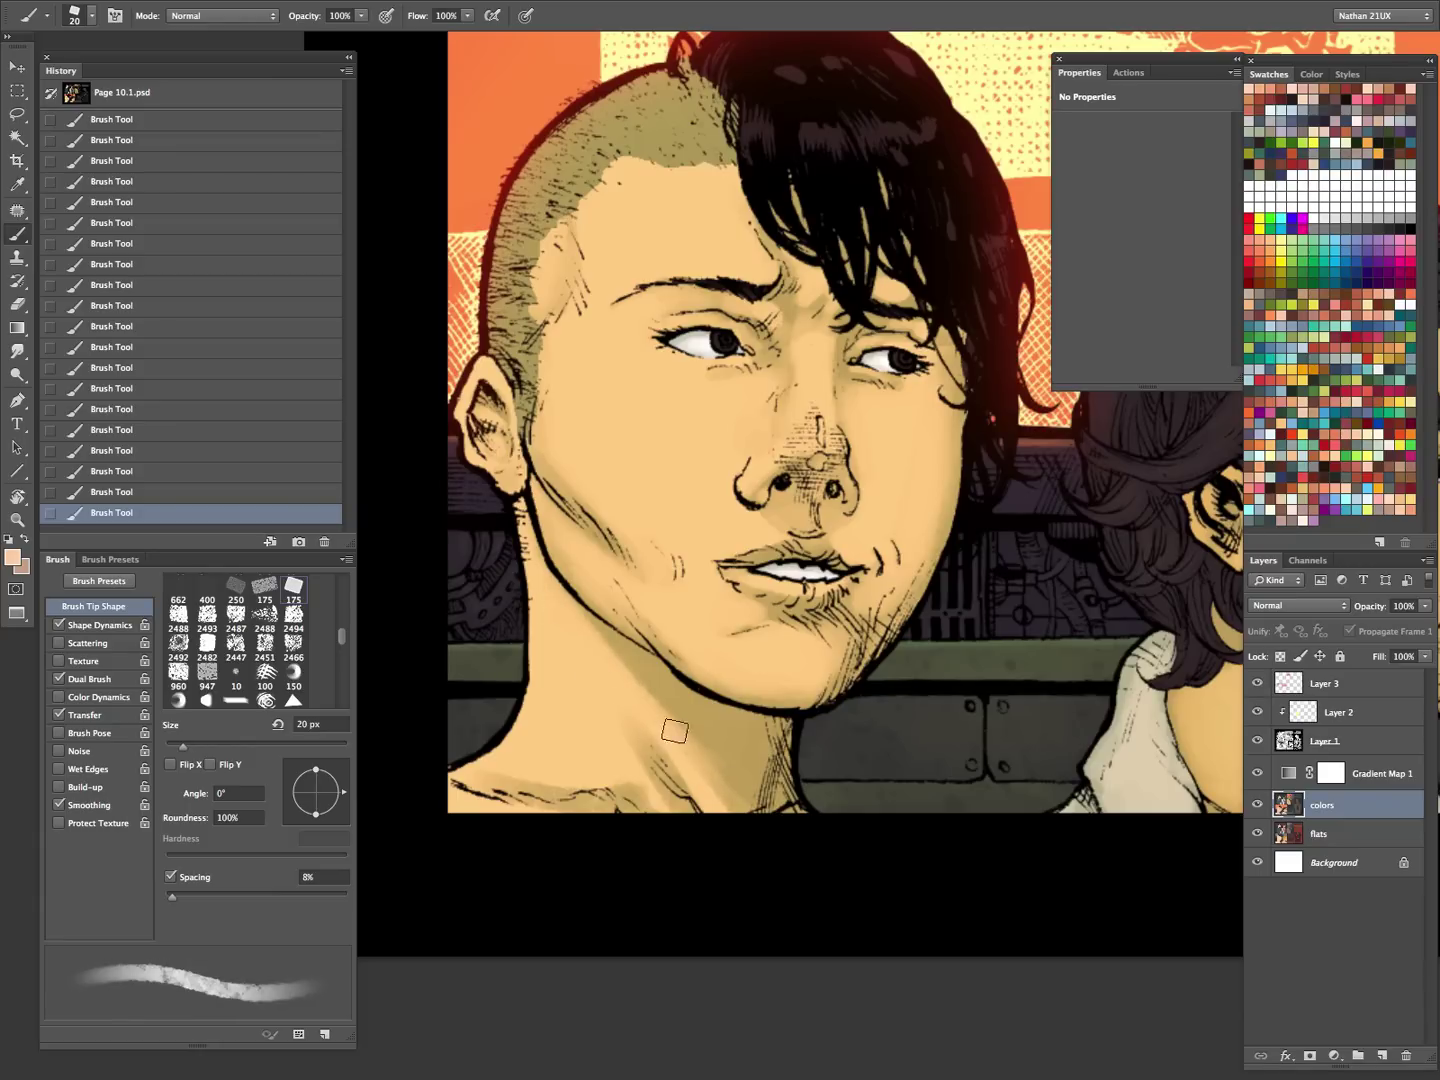
pyautogui.press(']')
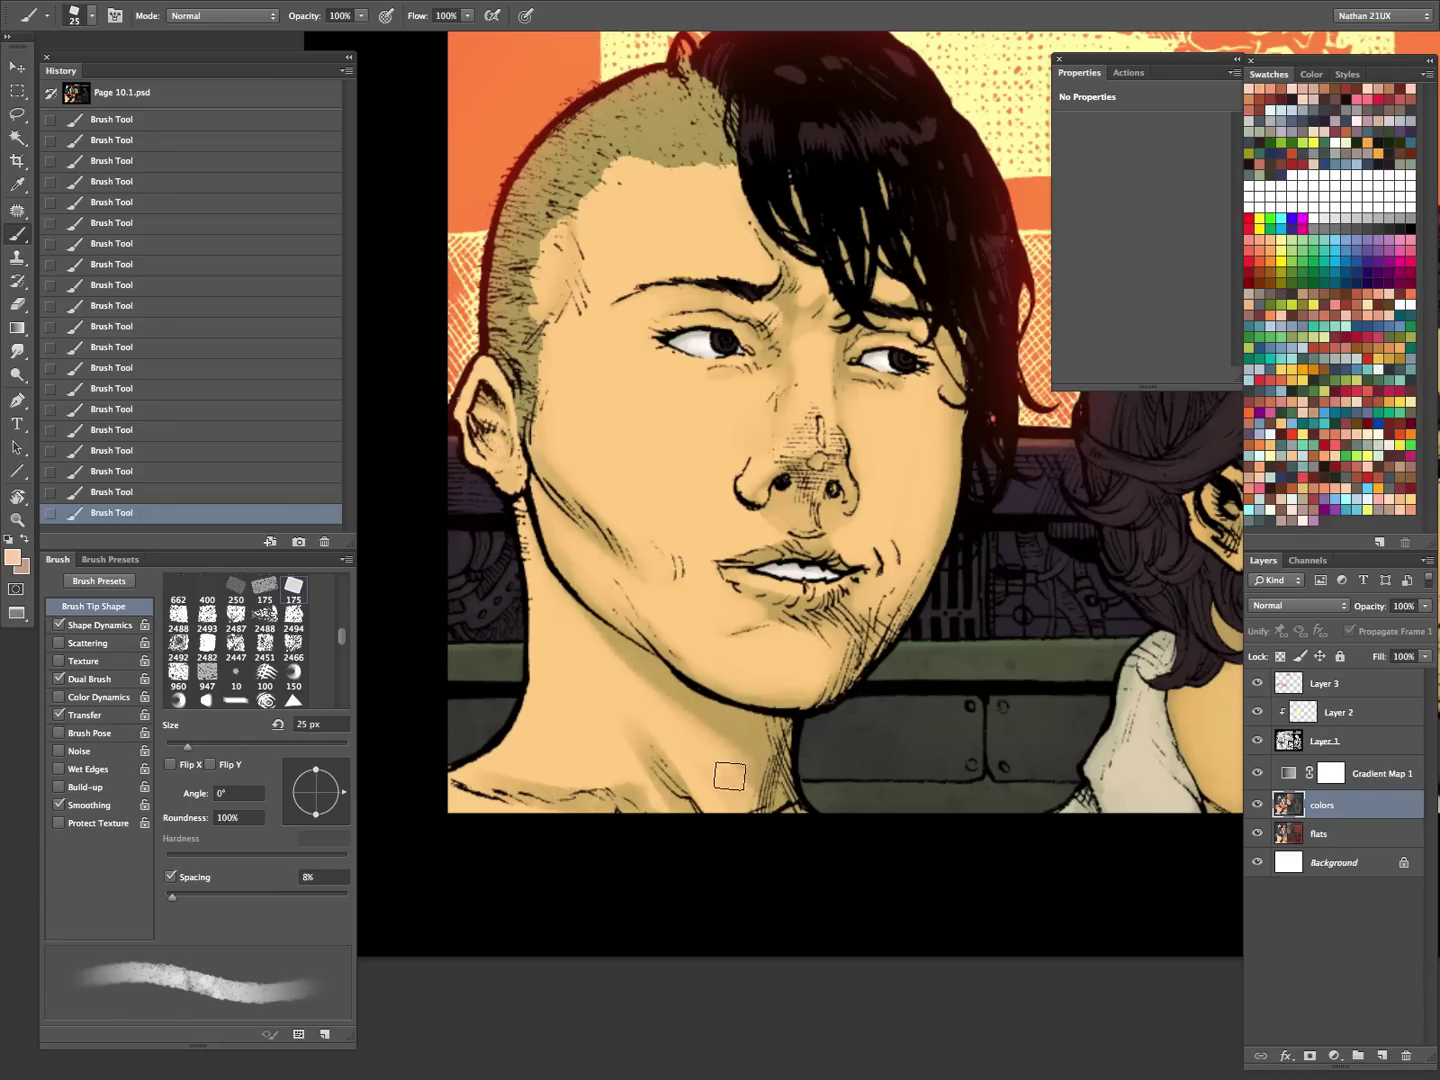
pyautogui.press('[')
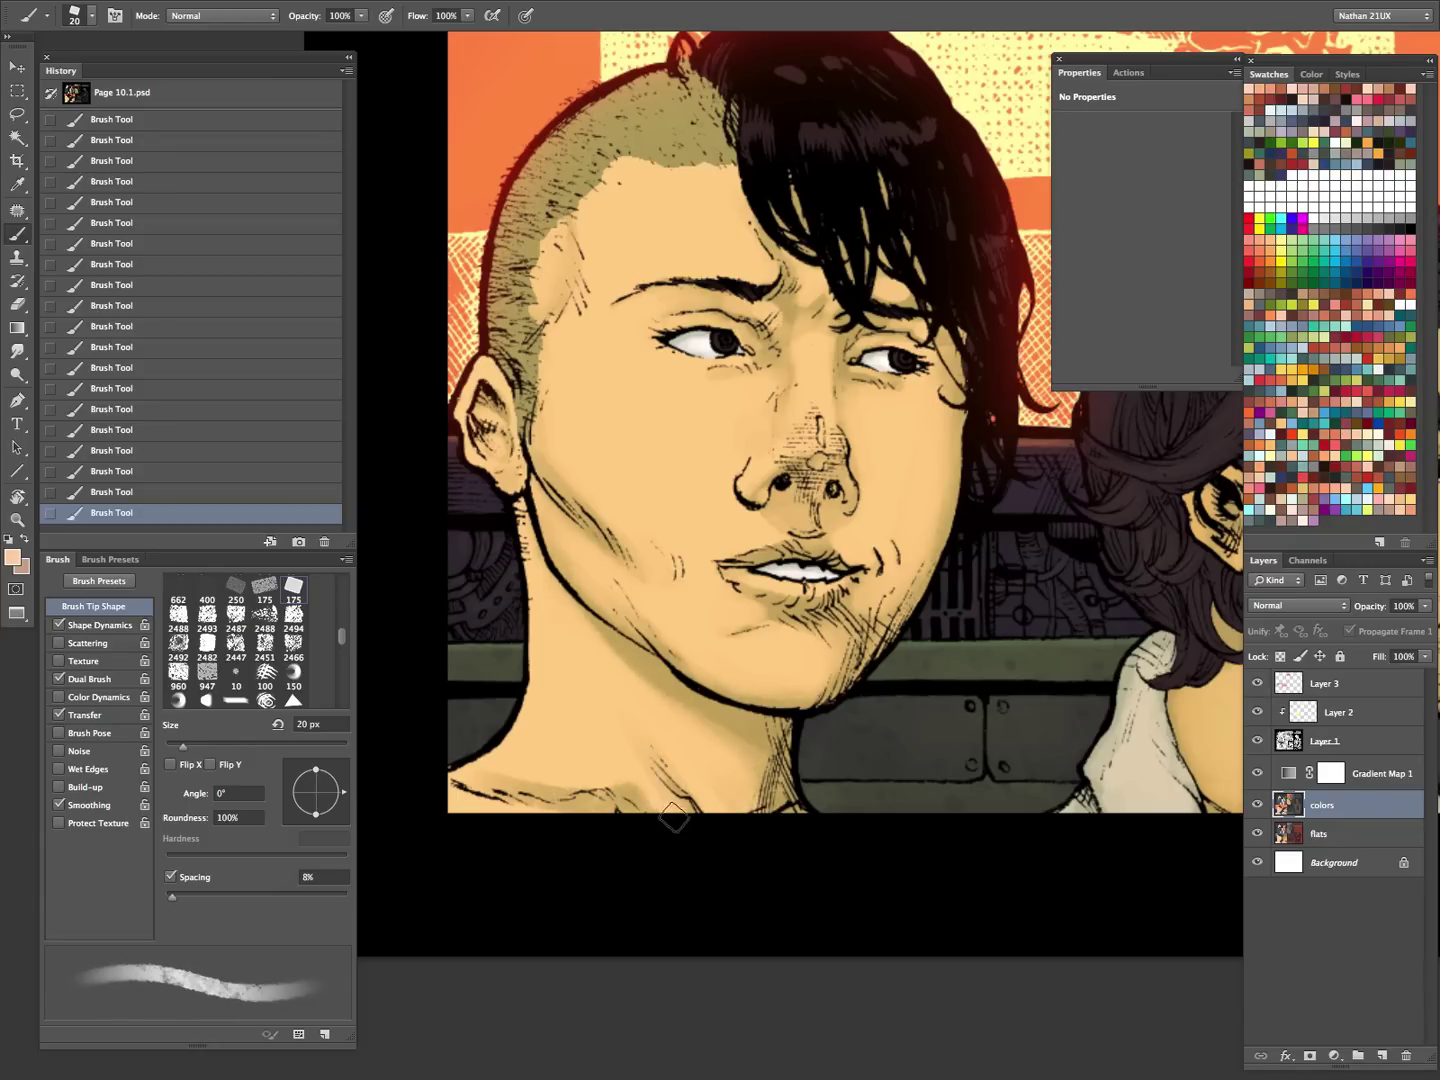
# - Clean up the light skin along the collarbone and under the chin with a fine brush of 8 to 6 px
pyautogui.press('[')
pyautogui.press('[')
pyautogui.press('[')
pyautogui.press('[')
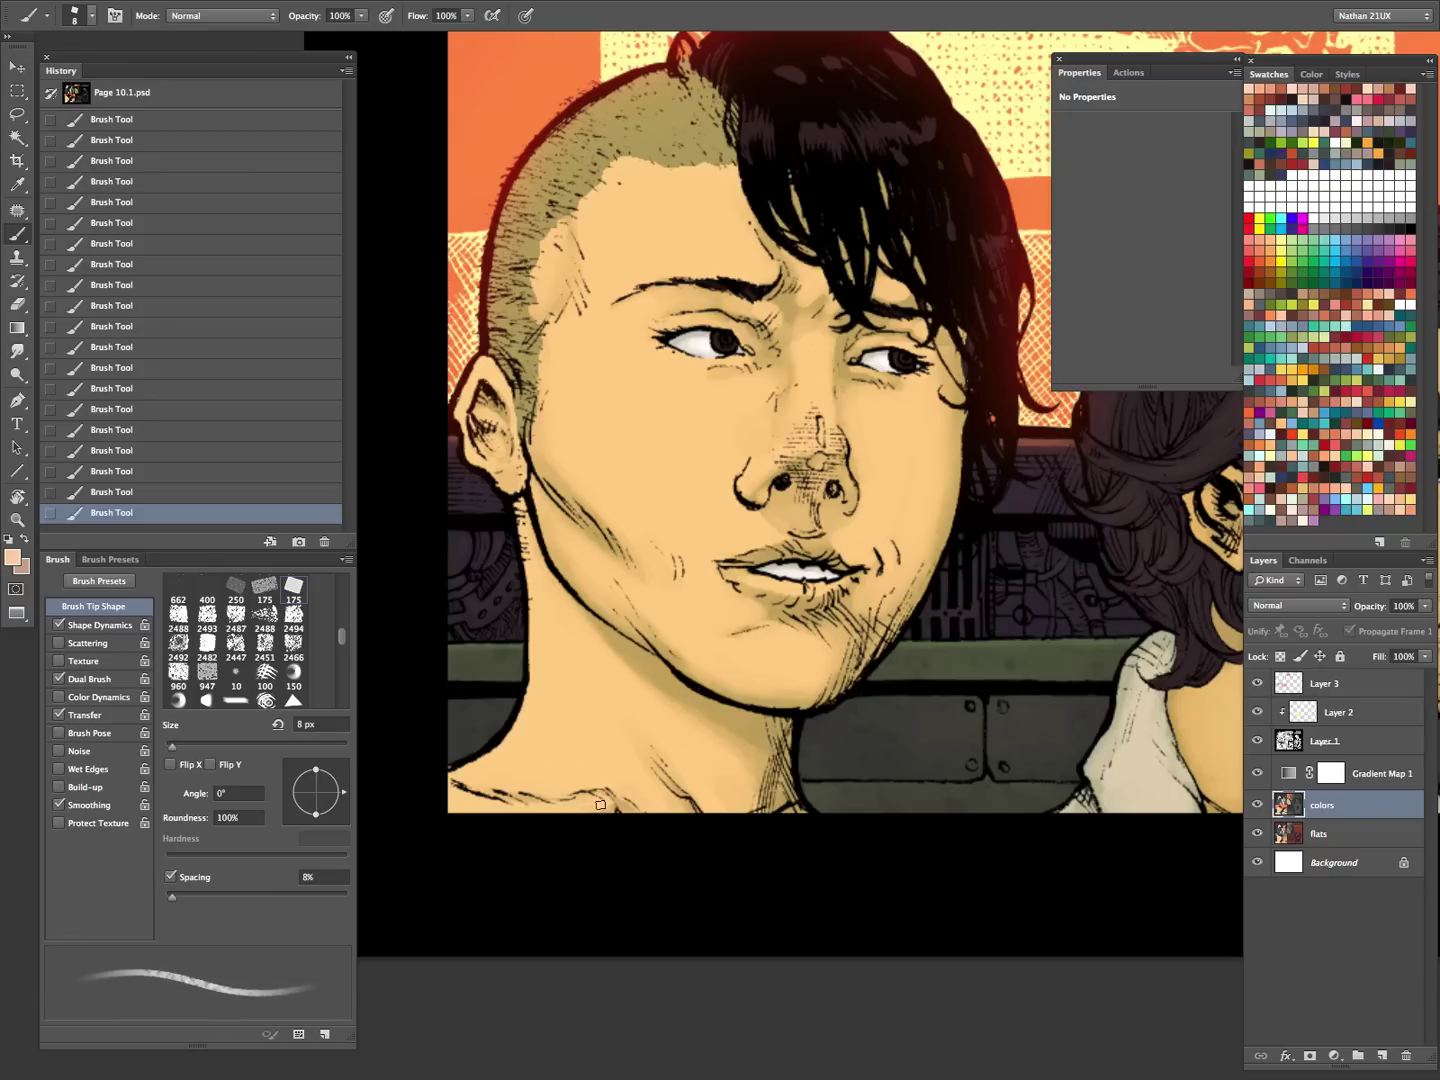
pyautogui.press('[')
pyautogui.press('[')
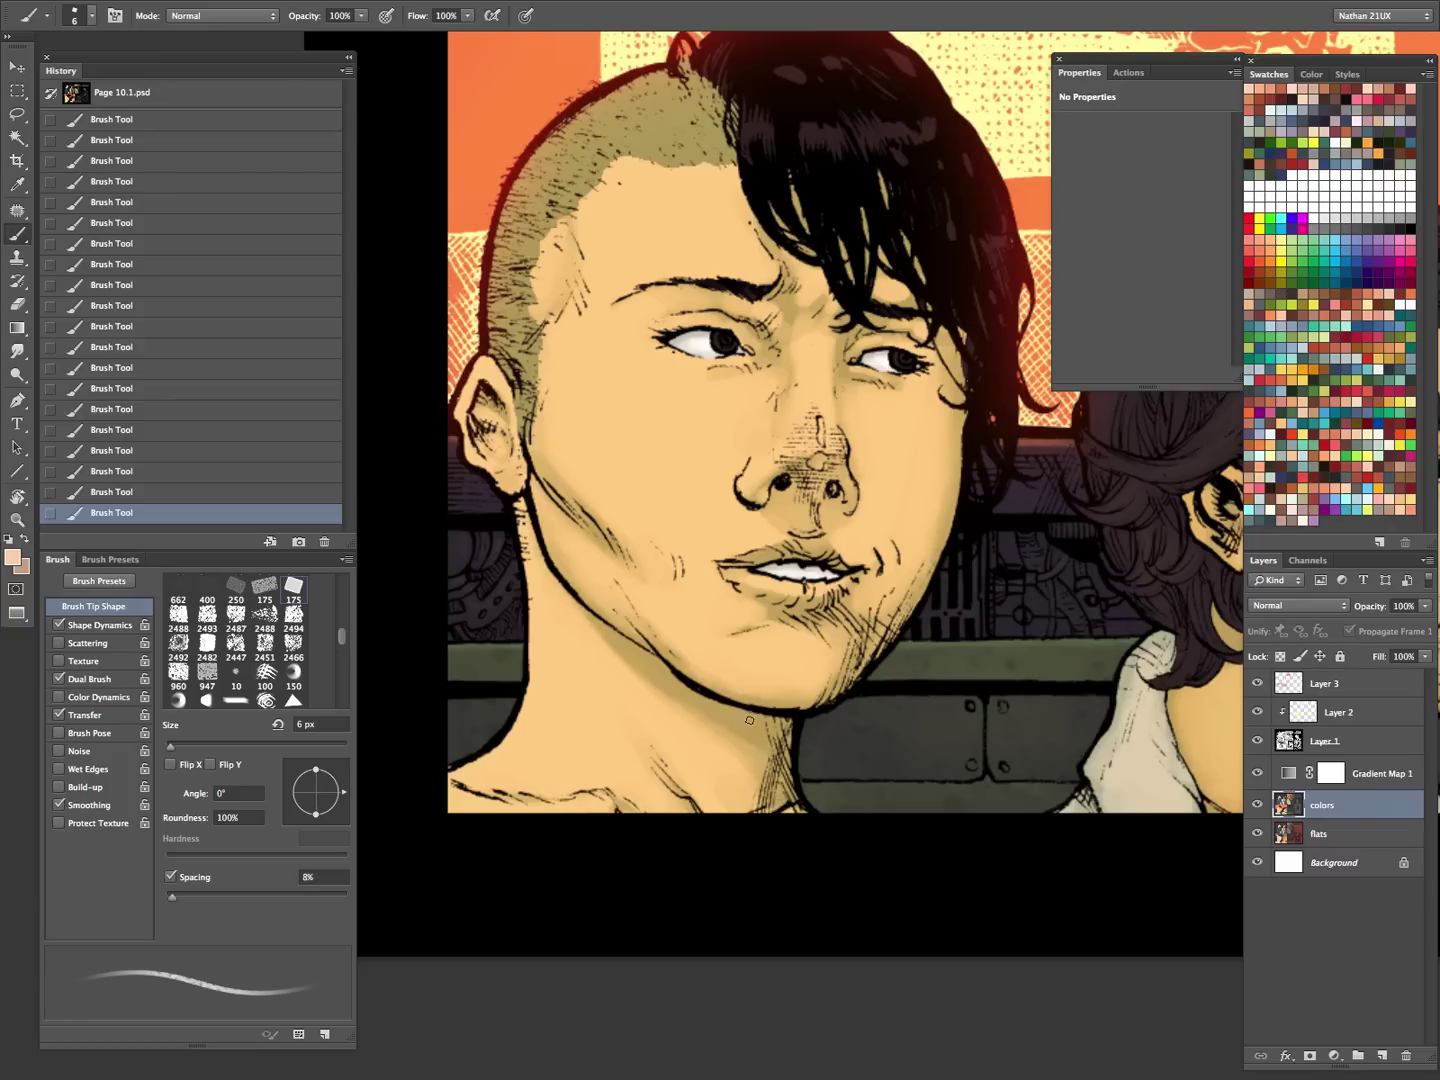
# - Sample the neck's shadow tone with Gradient Map 1 temporarily hidden and shade the neck under the jaw with a brush of 8 to 20 px
pyautogui.click(1257, 775)
pyautogui.keyDown('alt'); pyautogui.click(753, 722); pyautogui.keyUp('alt')
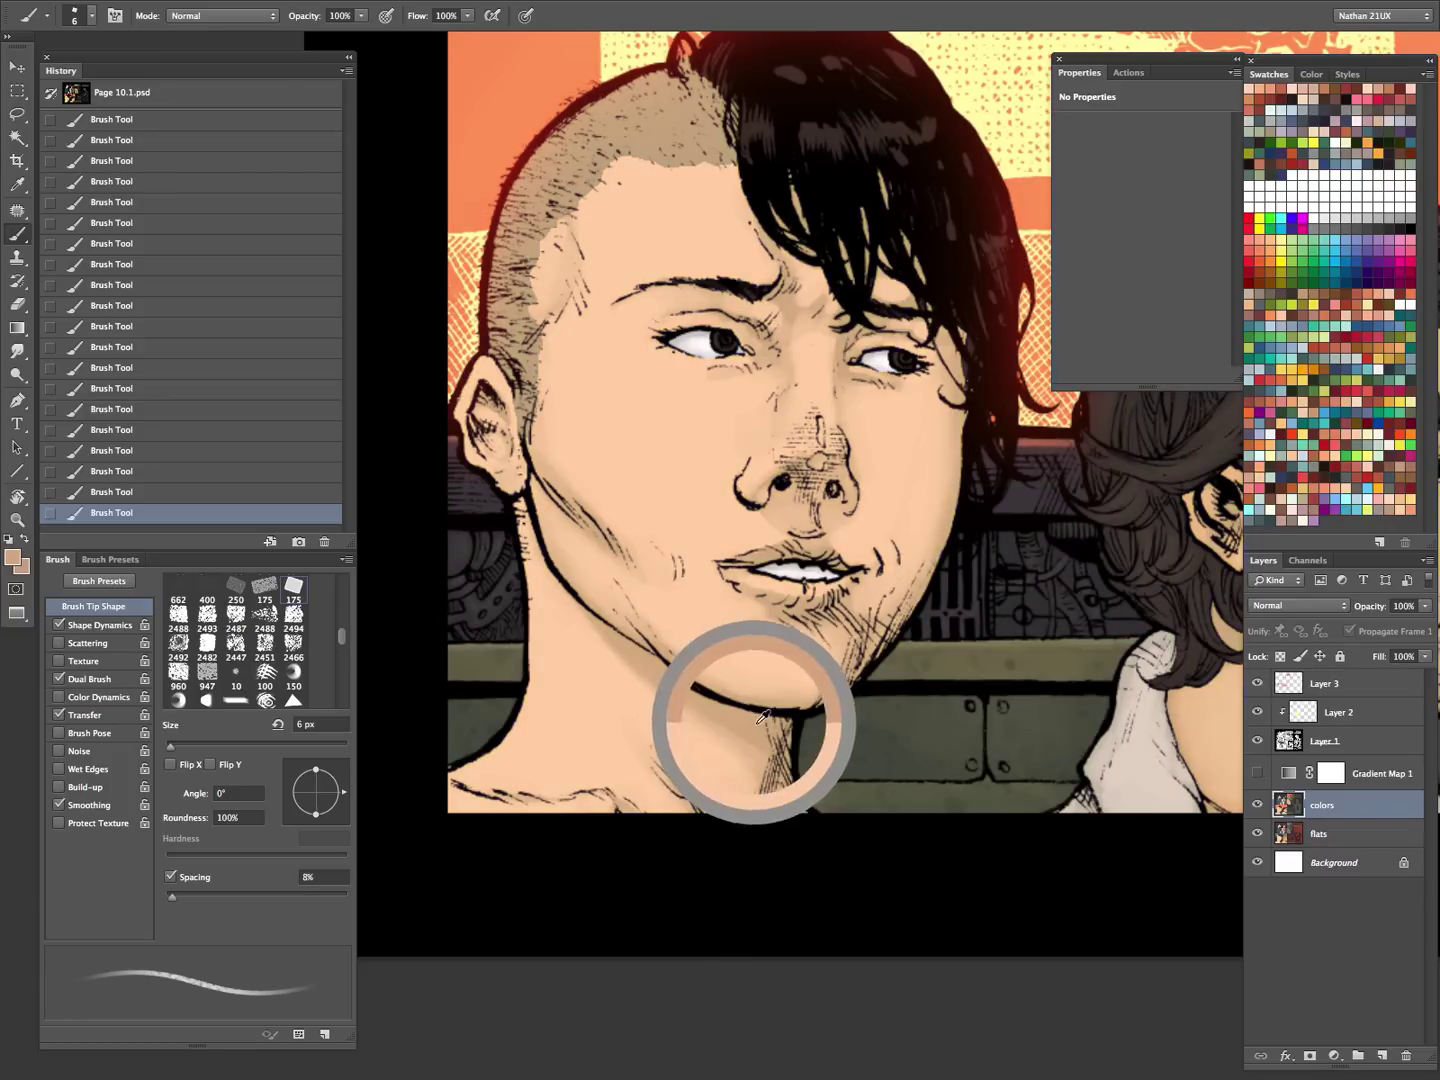
pyautogui.click(1257, 775)
pyautogui.press(']')
pyautogui.press(']')
pyautogui.press(']')
pyautogui.press(']')
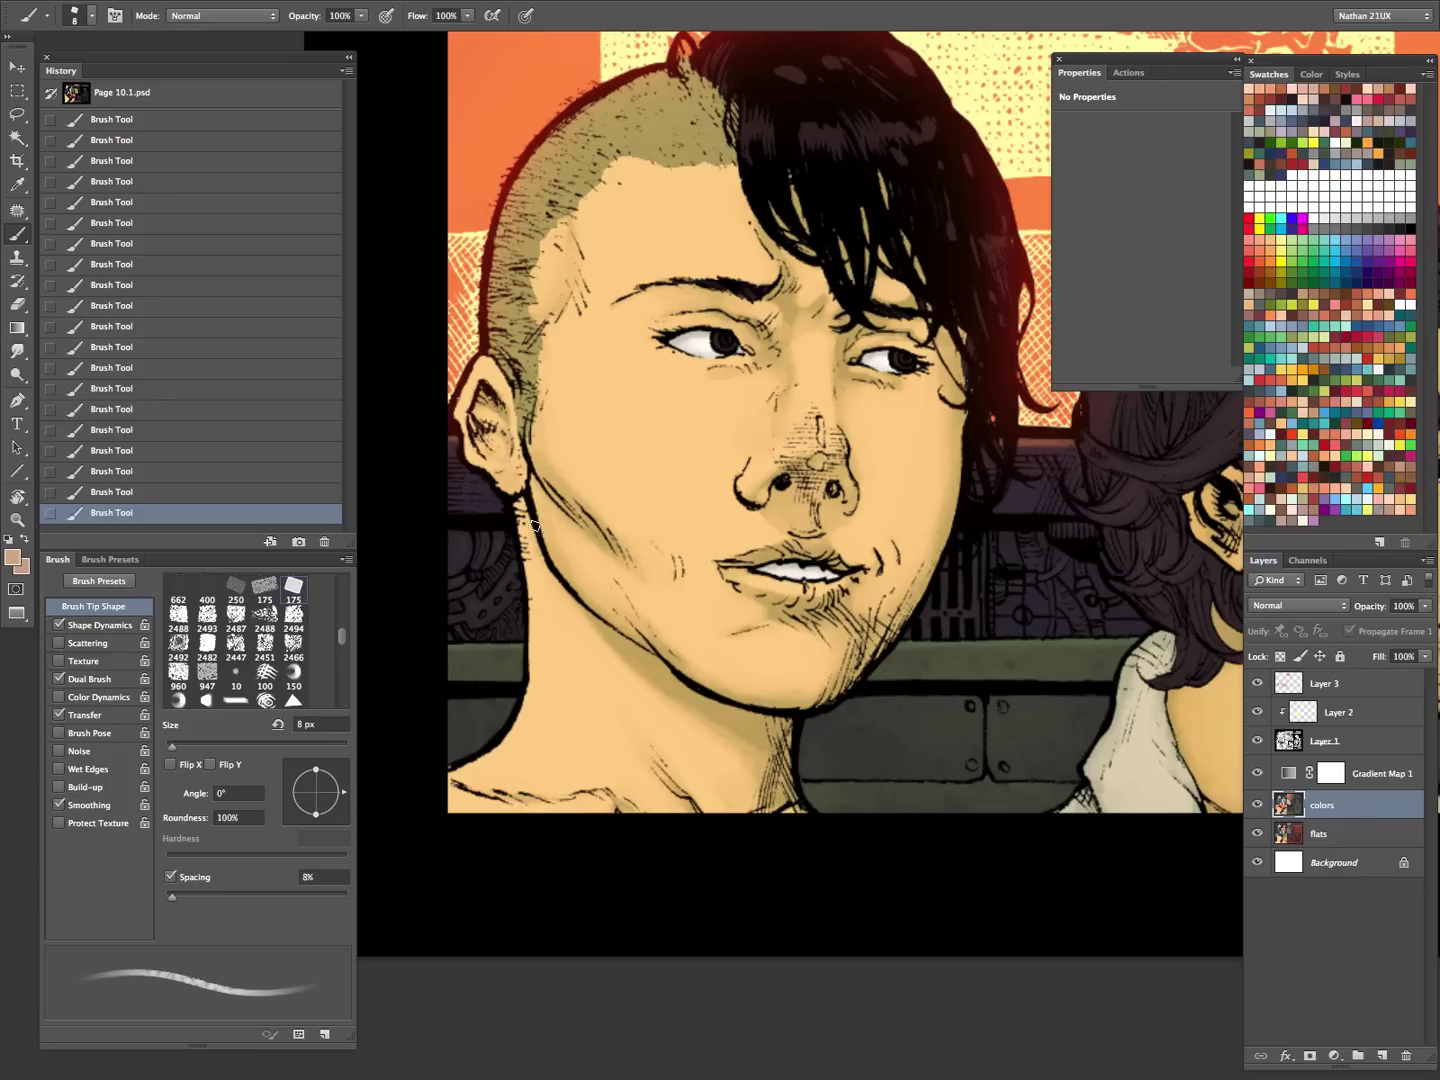
pyautogui.press(']')
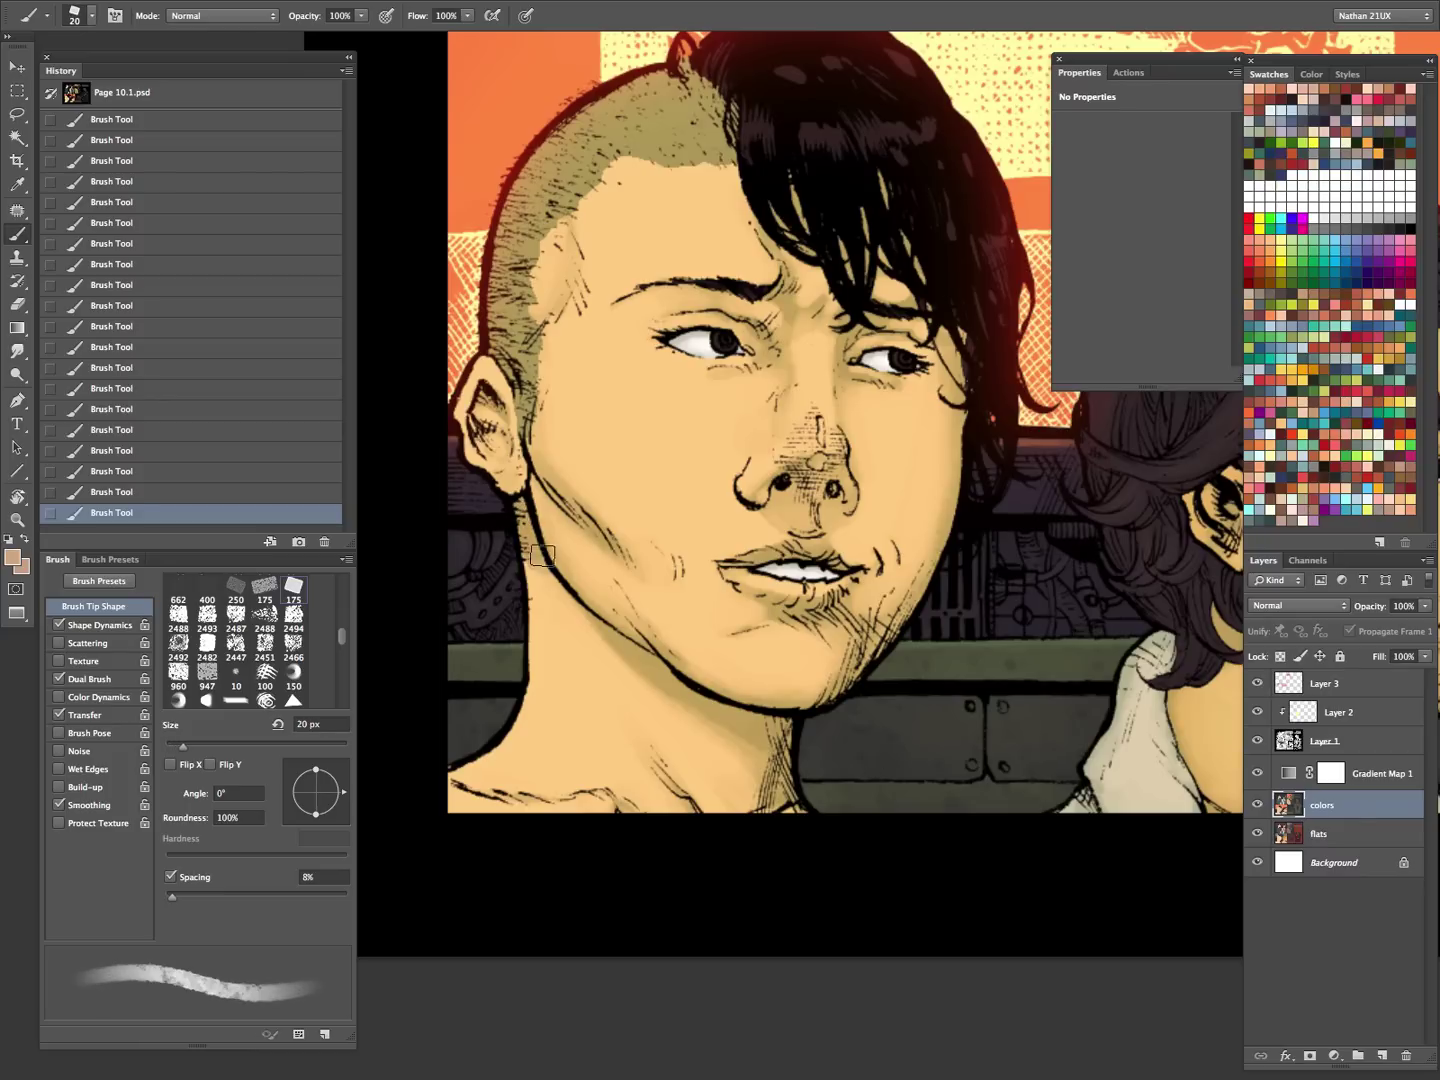
# - Sample the light skin tone from the woman's forehead with Gradient Map 1 temporarily hidden
pyautogui.moveTo(892, 690); pyautogui.dragTo(789, 943)
pyautogui.moveTo(873, 803); pyautogui.dragTo(988, 292)
pyautogui.moveTo(728, 882); pyautogui.dragTo(769, 562)
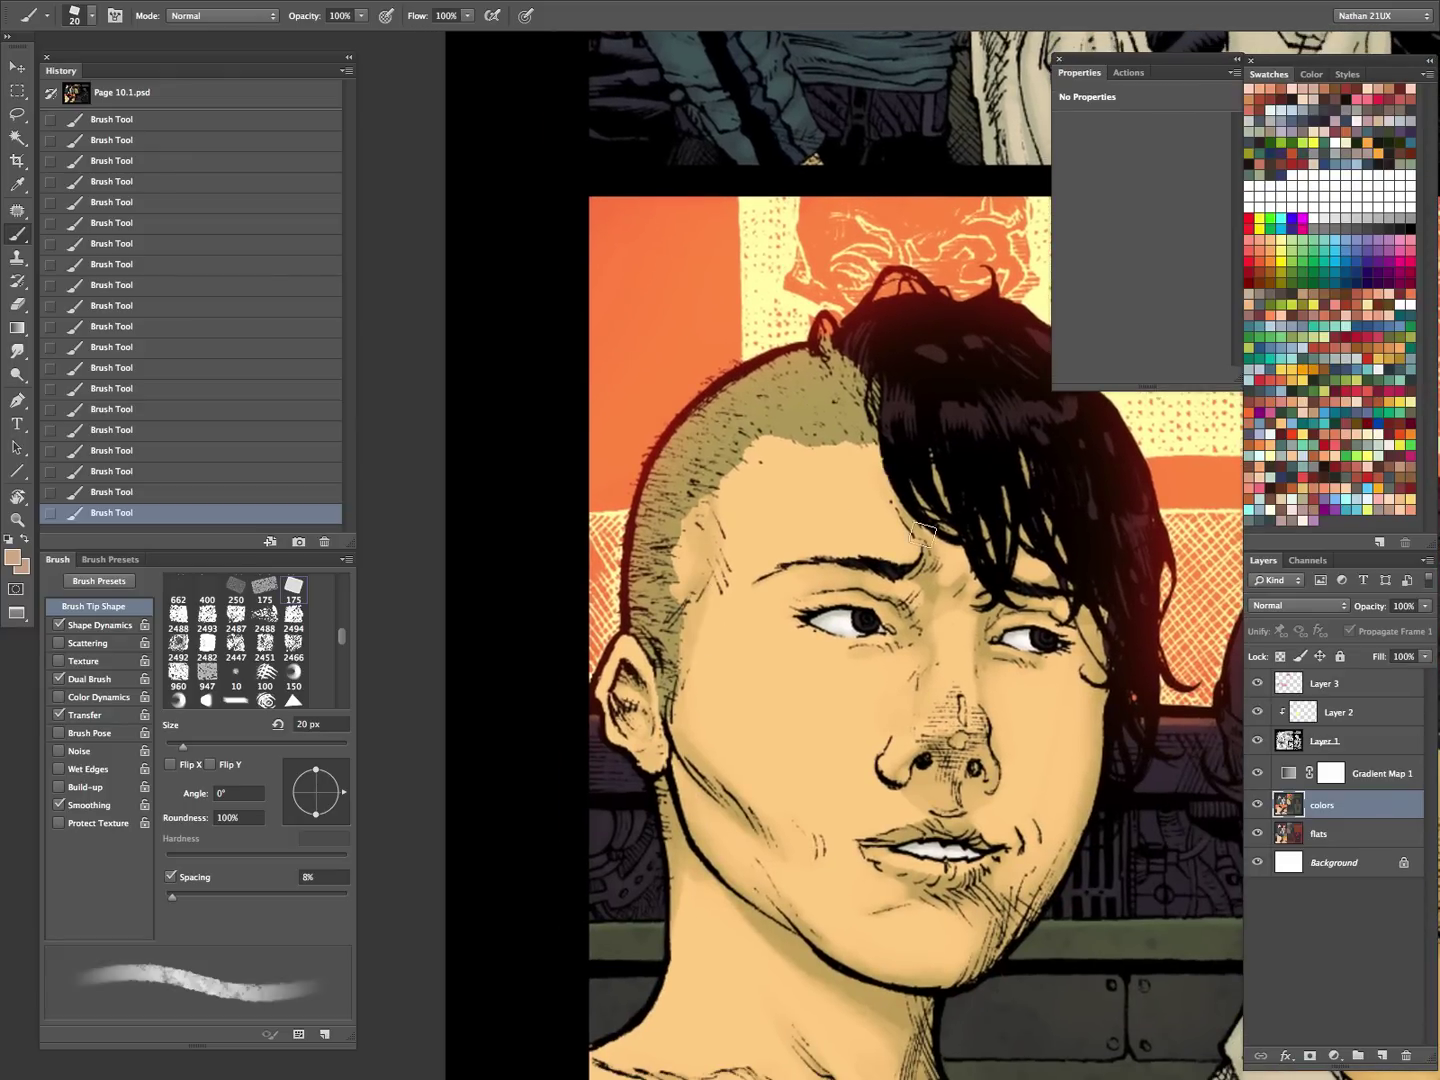
pyautogui.click(1257, 773)
pyautogui.keyDown('alt'); pyautogui.click(750, 518); pyautogui.keyUp('alt')
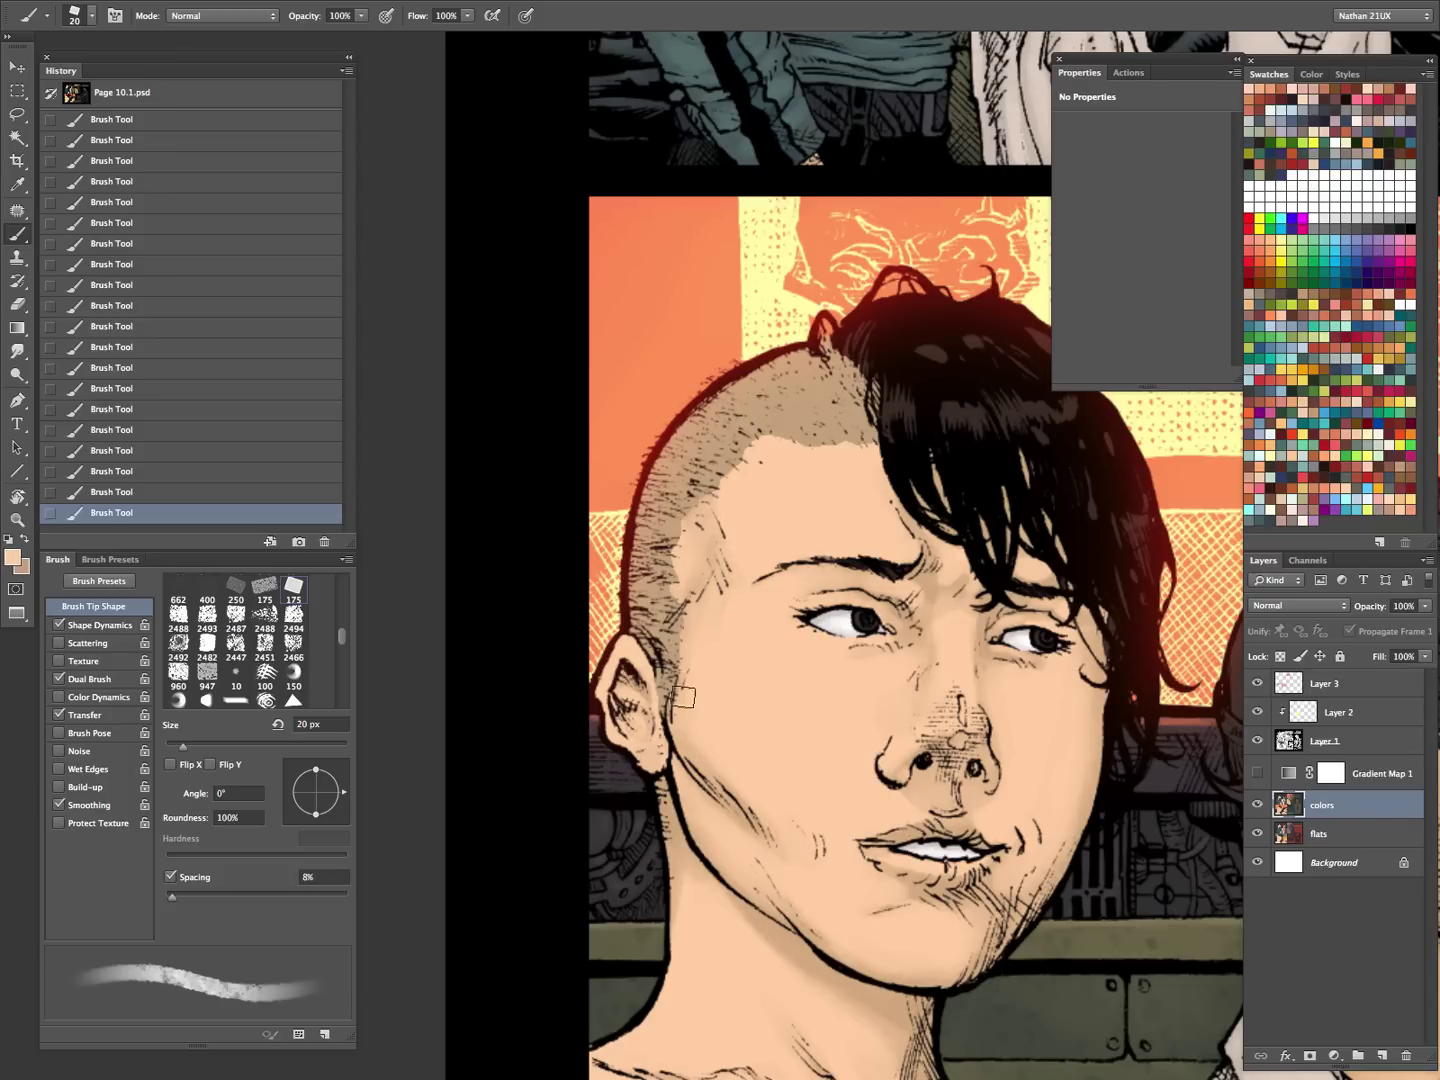
pyautogui.click(1257, 774)
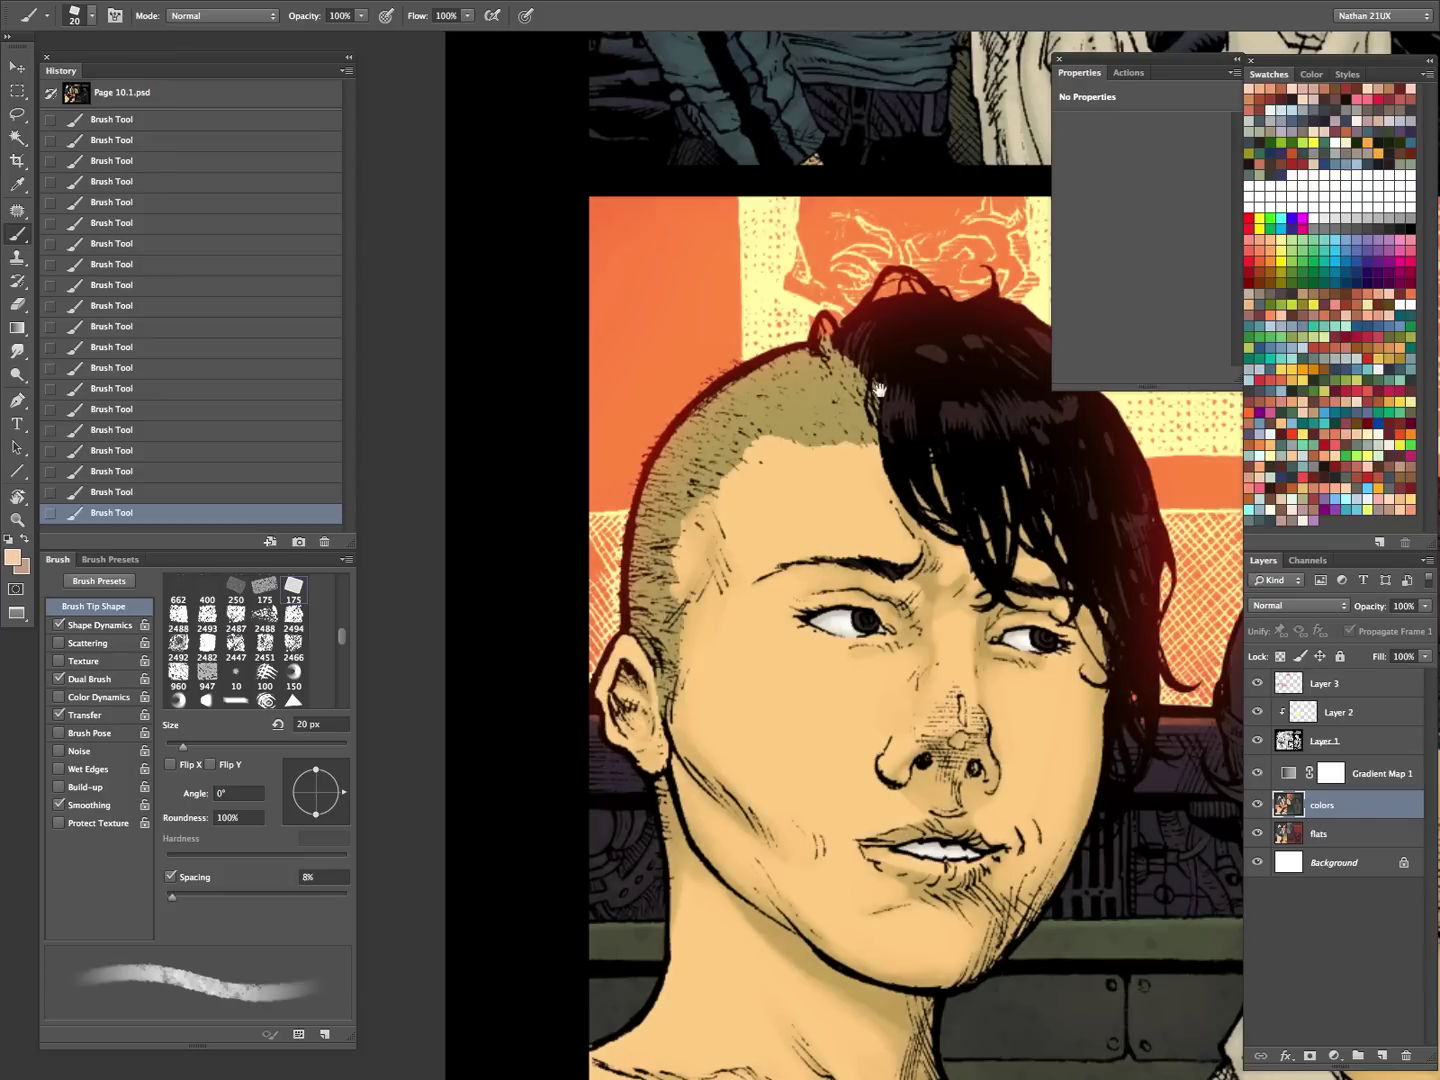
# - Compare the upper panel with and without the colors layer, and hide Gradient Map 1
pyautogui.moveTo(881, 345); pyautogui.dragTo(929, 787)
pyautogui.moveTo(1034, 757); pyautogui.dragTo(1005, 931)
pyautogui.click(1258, 805)
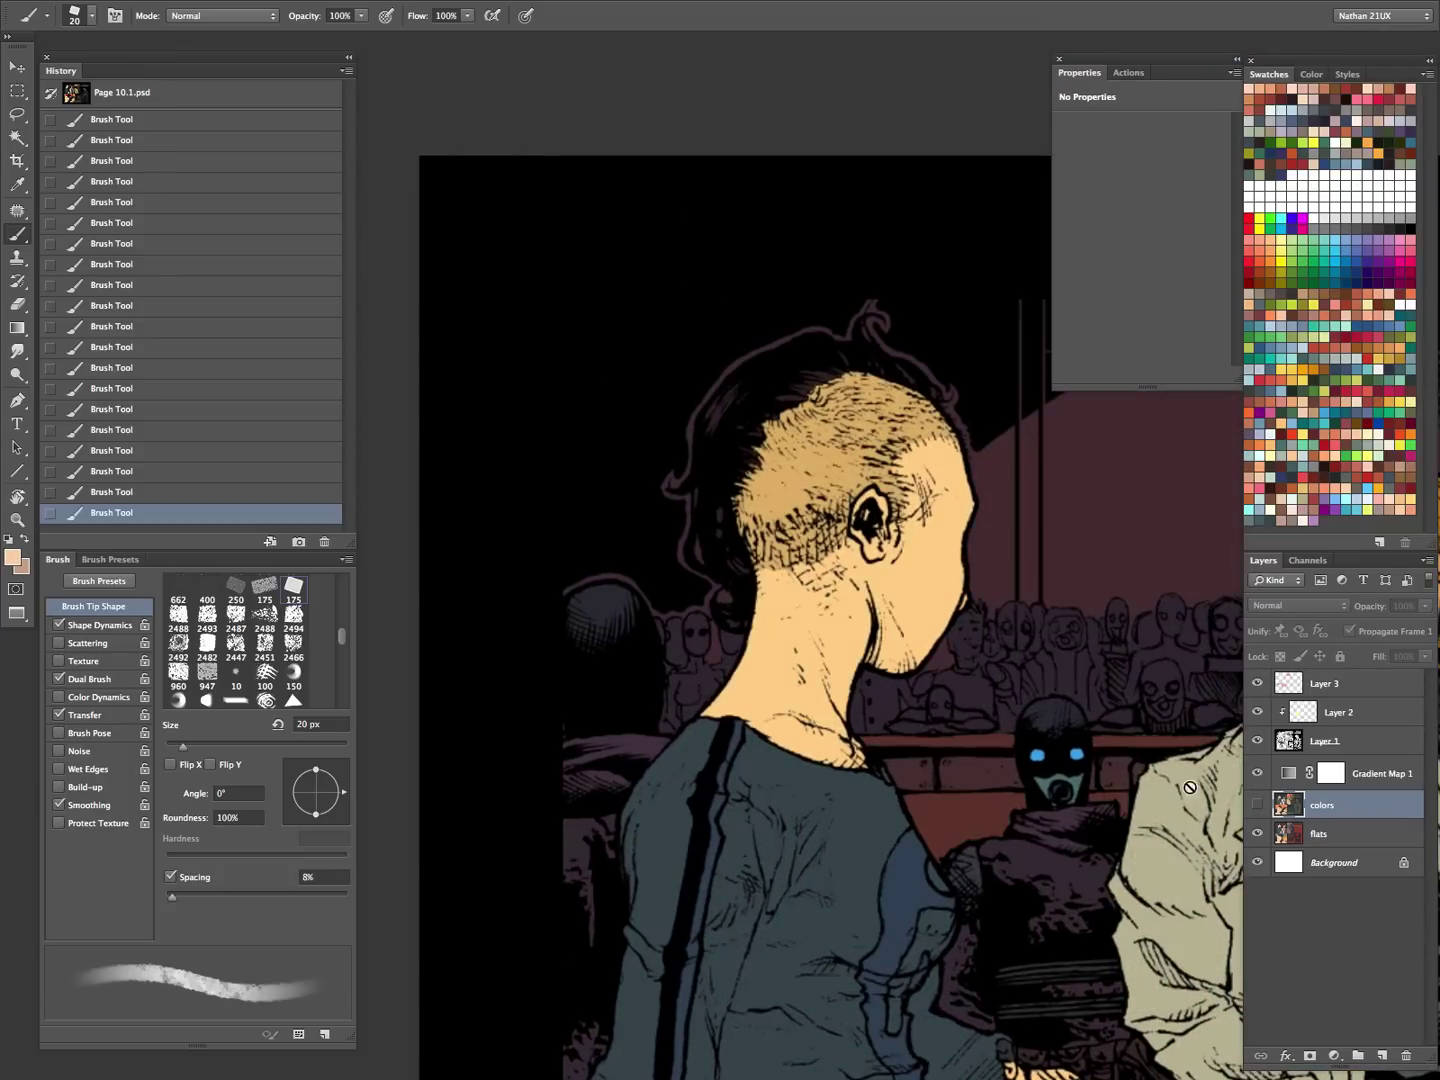
pyautogui.click(1258, 806)
pyautogui.click(1258, 774)
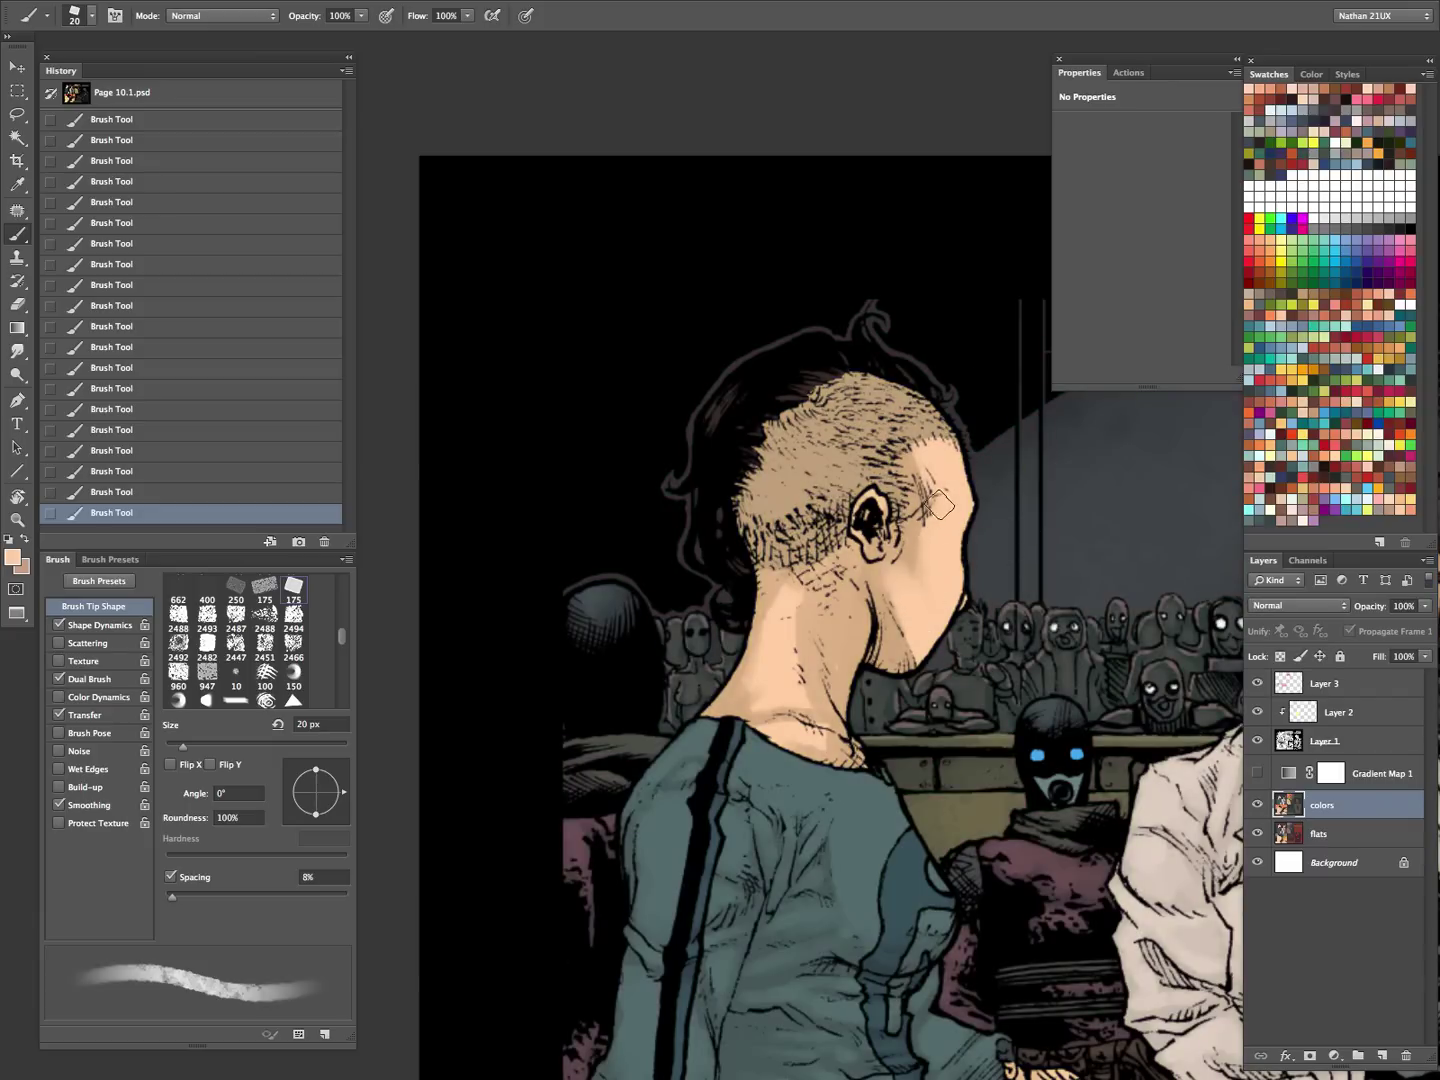
# - Paint light skin over the woman's face and the back of her neck in the upper panel, finishing with a 20 px brush
pyautogui.press('[')
pyautogui.press('[')
pyautogui.press('[')
pyautogui.press('[')
pyautogui.press('[')
pyautogui.press(']')
pyautogui.press(']')
pyautogui.press(']')
pyautogui.press(']')
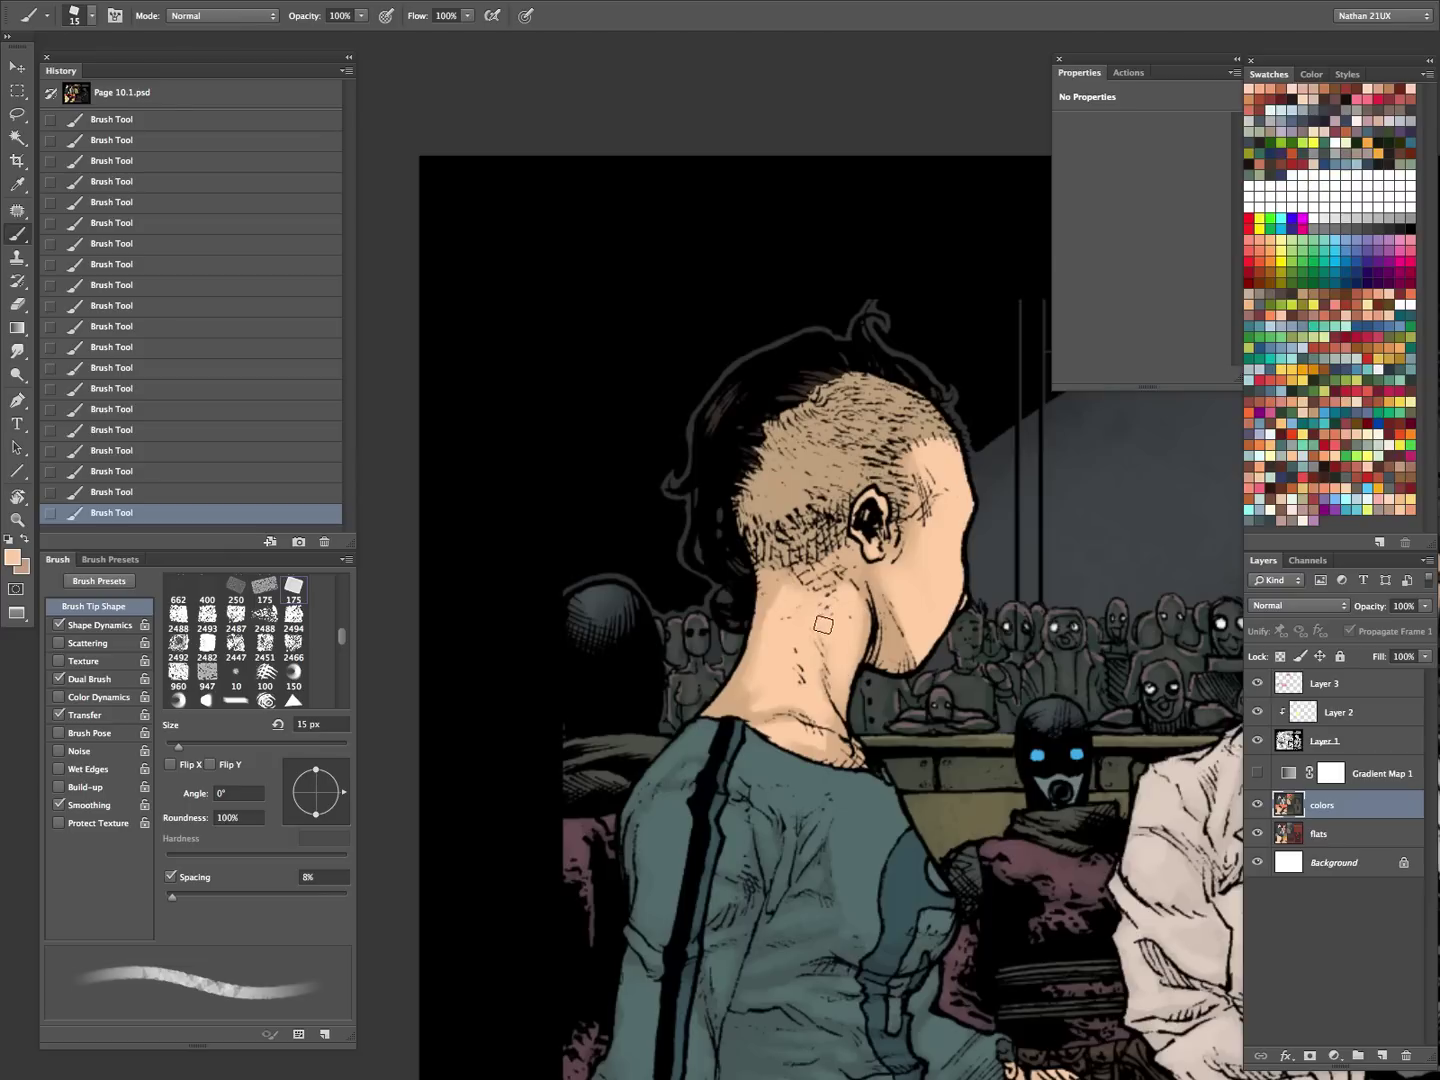
pyautogui.press(']')
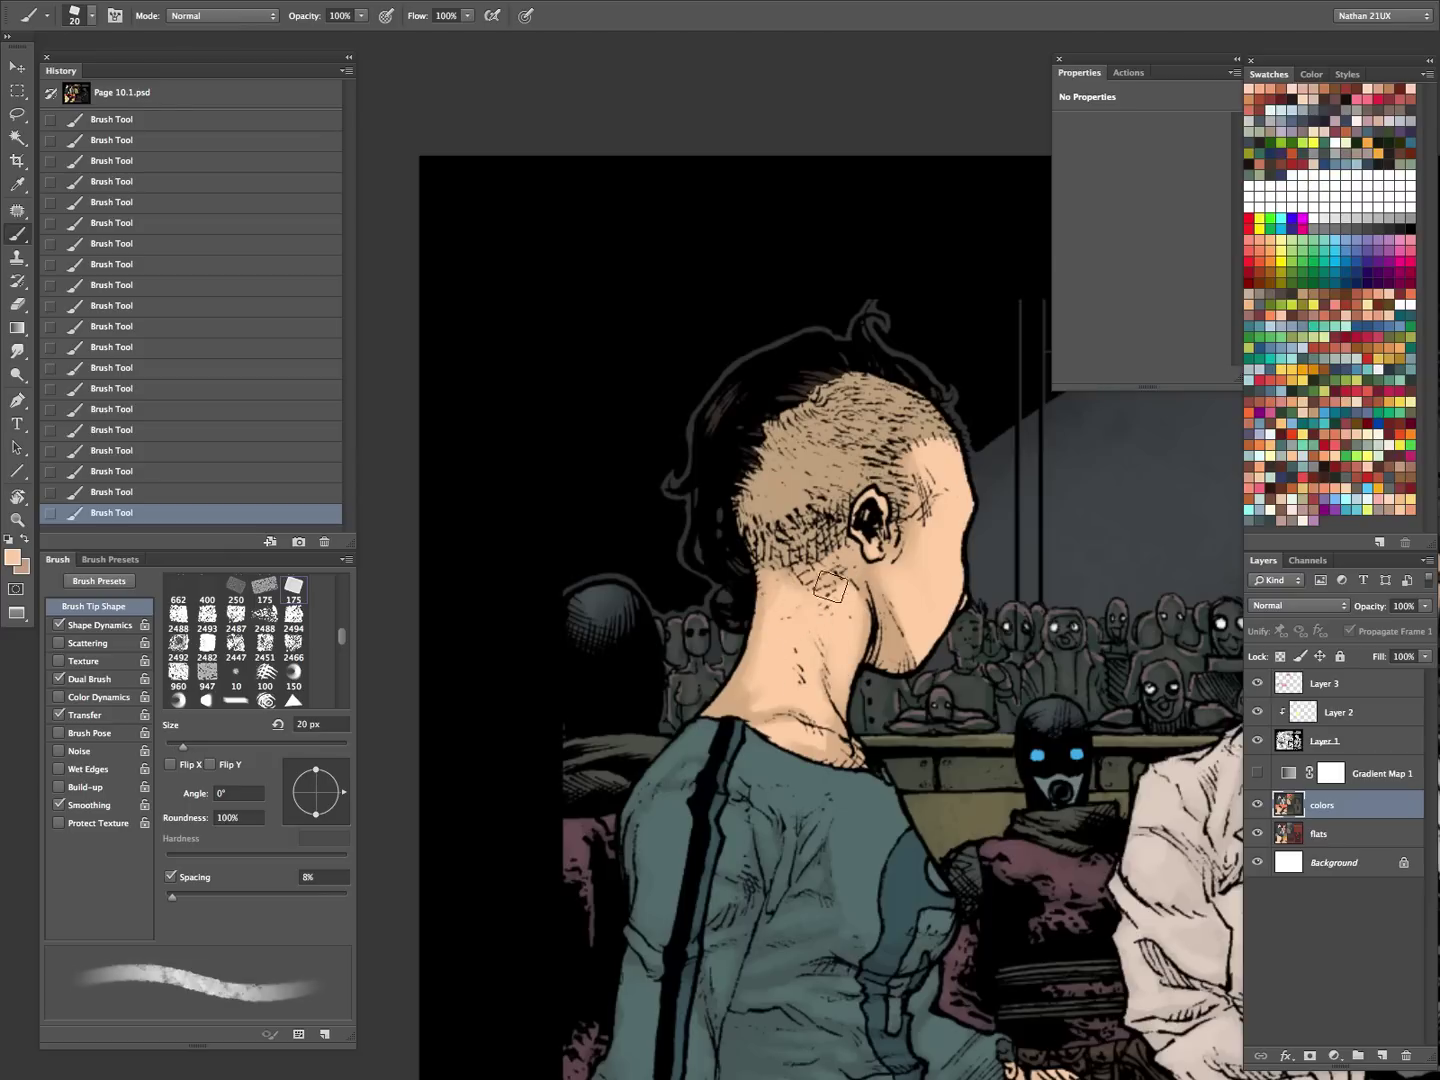
pyautogui.press('[')
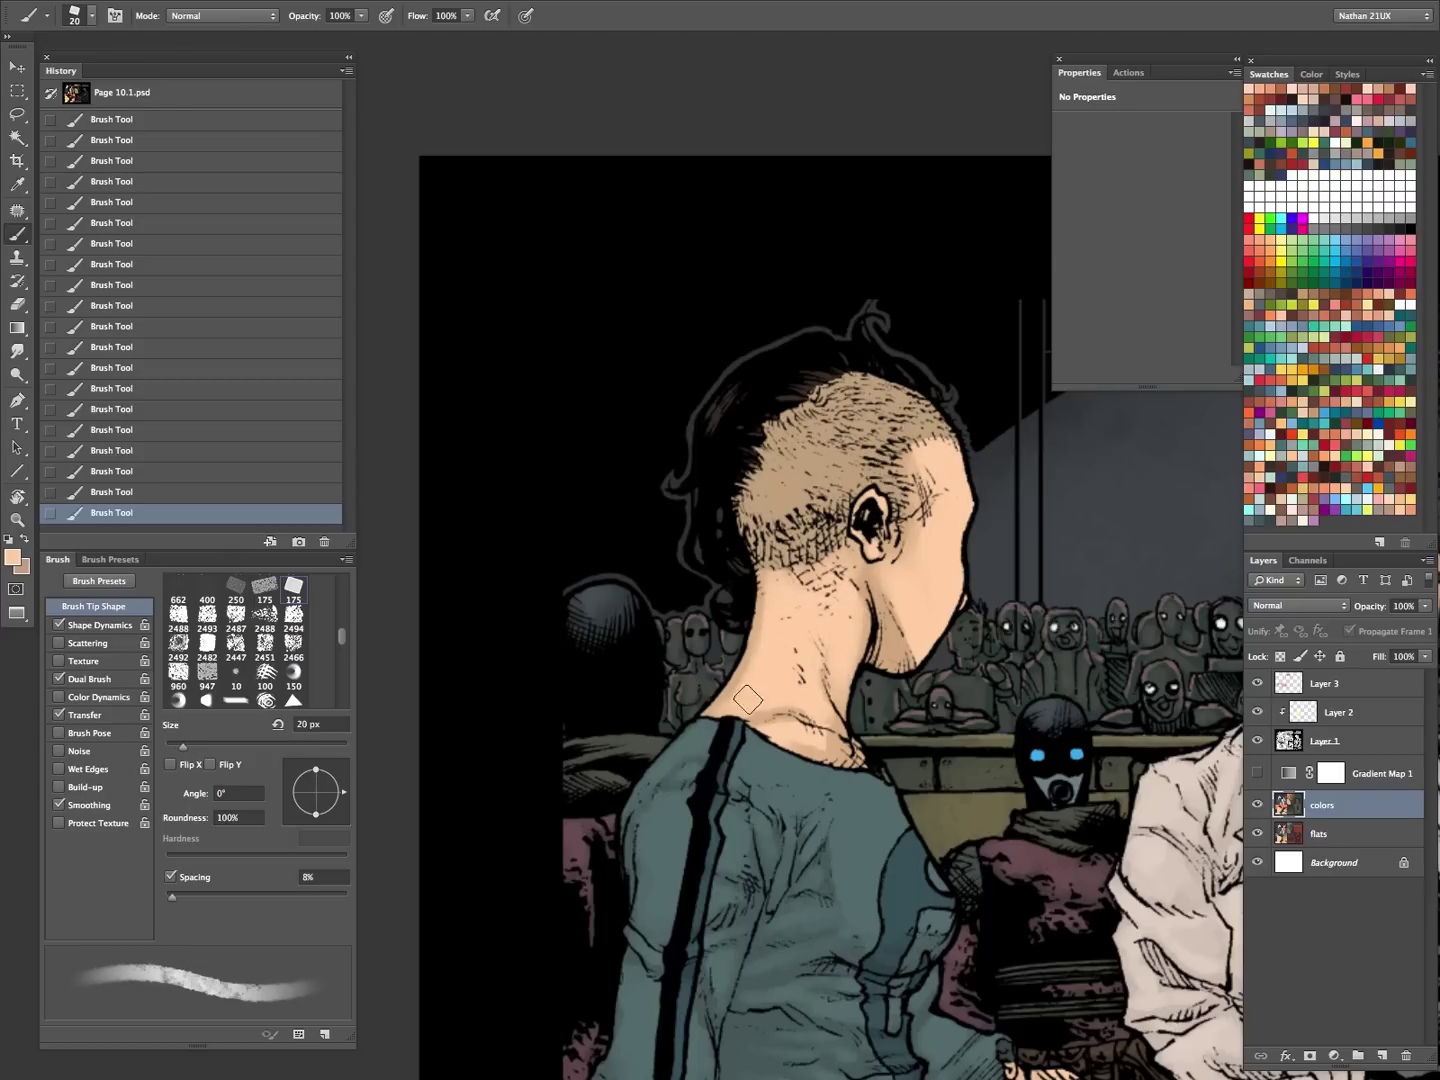
# - Show Gradient Map 1 and lighten the base of the woman's neck and her jaw with a brush of 15 to 10 px
pyautogui.click(1255, 776)
pyautogui.press('[')
pyautogui.press('[')
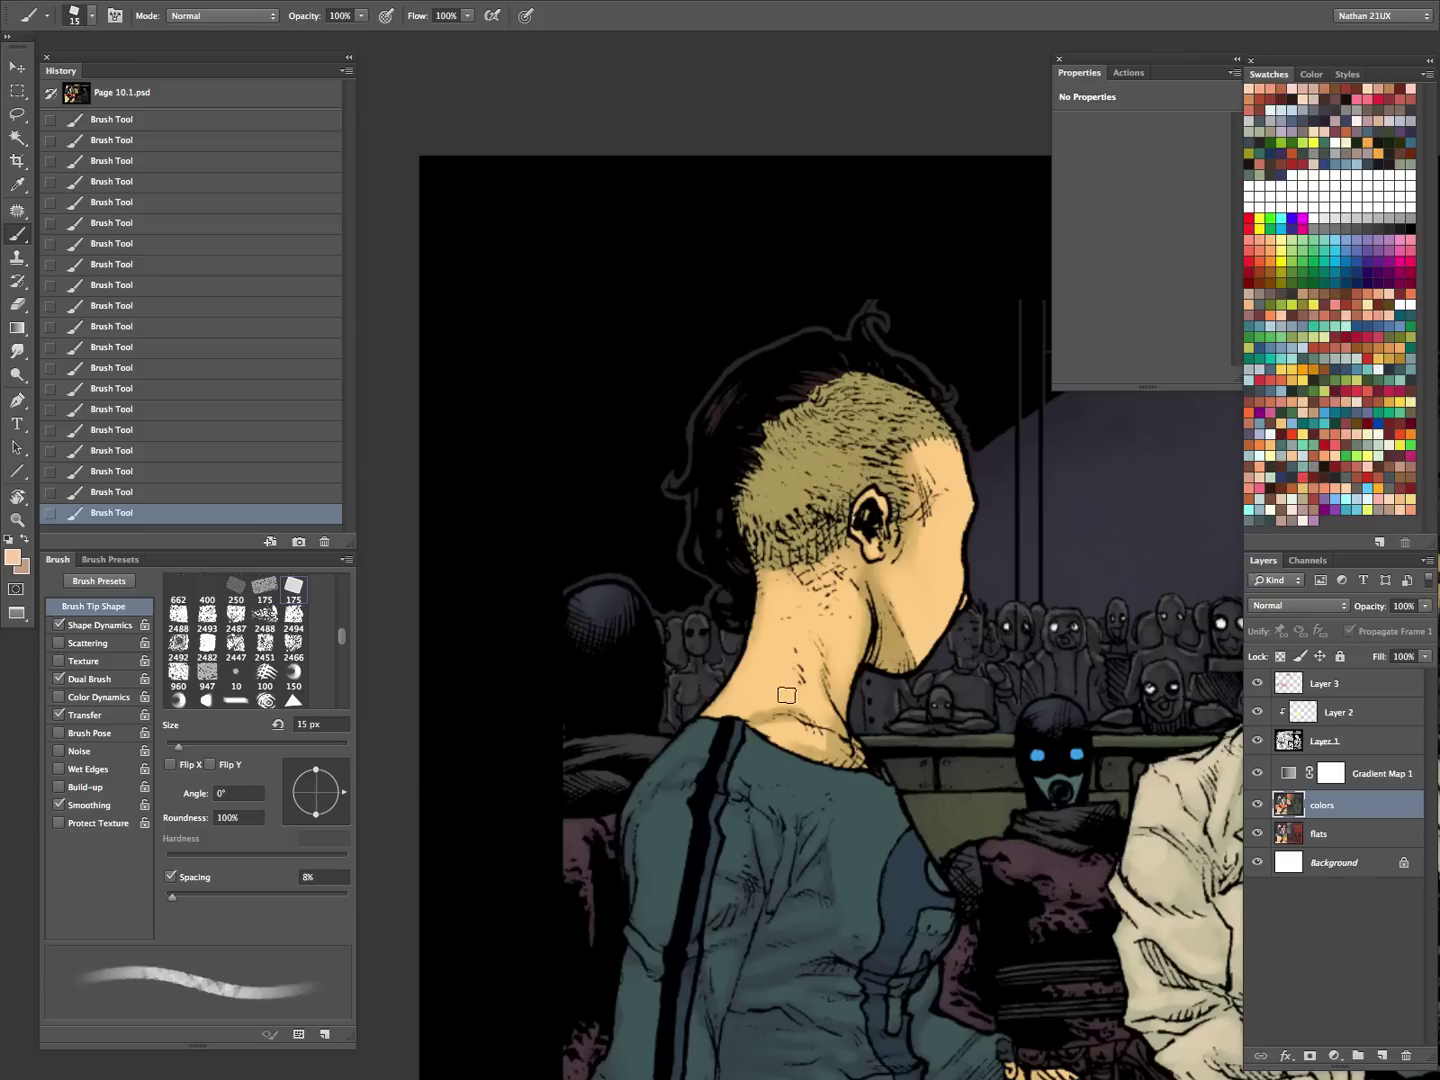
pyautogui.moveTo(737, 727); pyautogui.dragTo(802, 727)
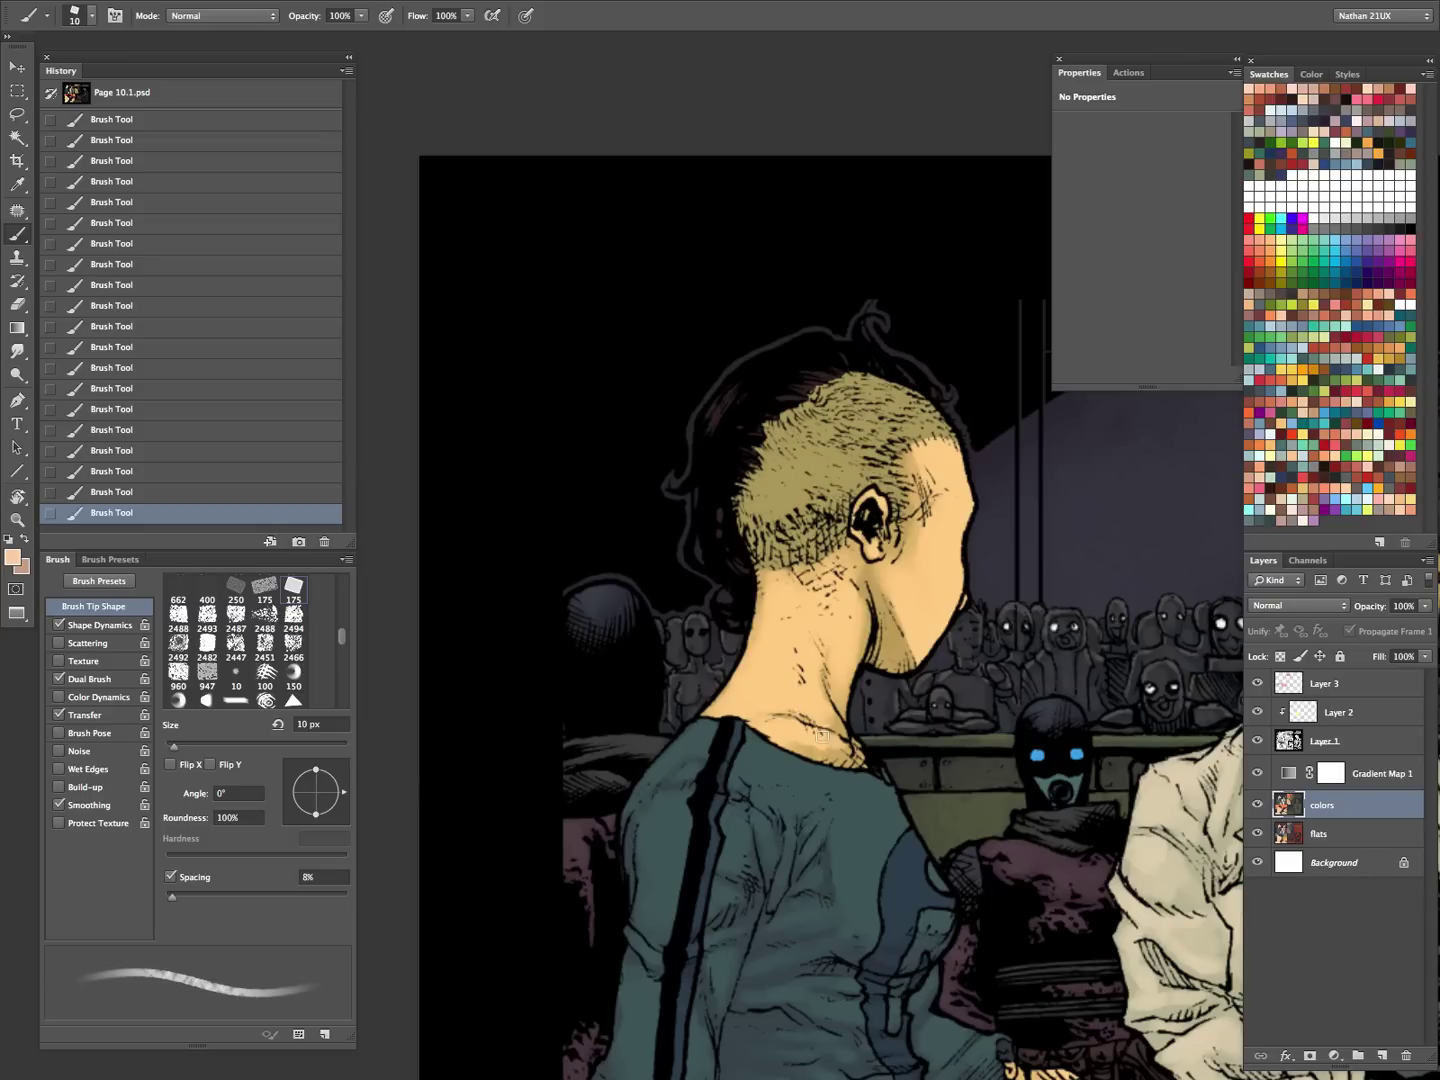
pyautogui.moveTo(801, 746); pyautogui.dragTo(858, 769)
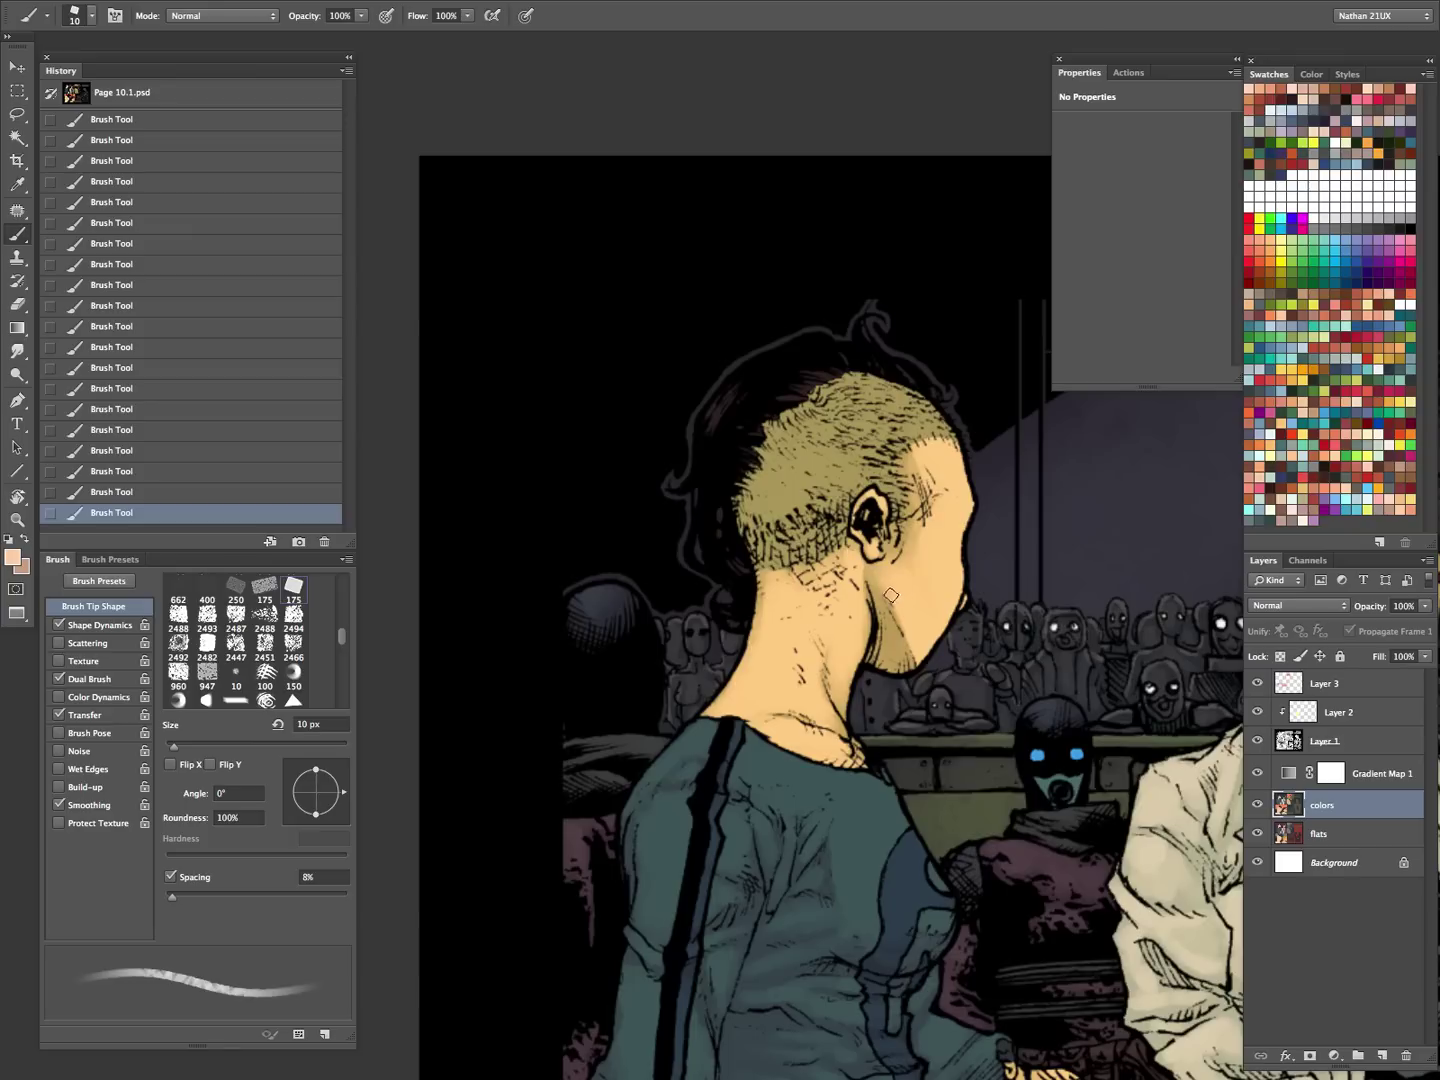
pyautogui.press(']')
pyautogui.press(']')
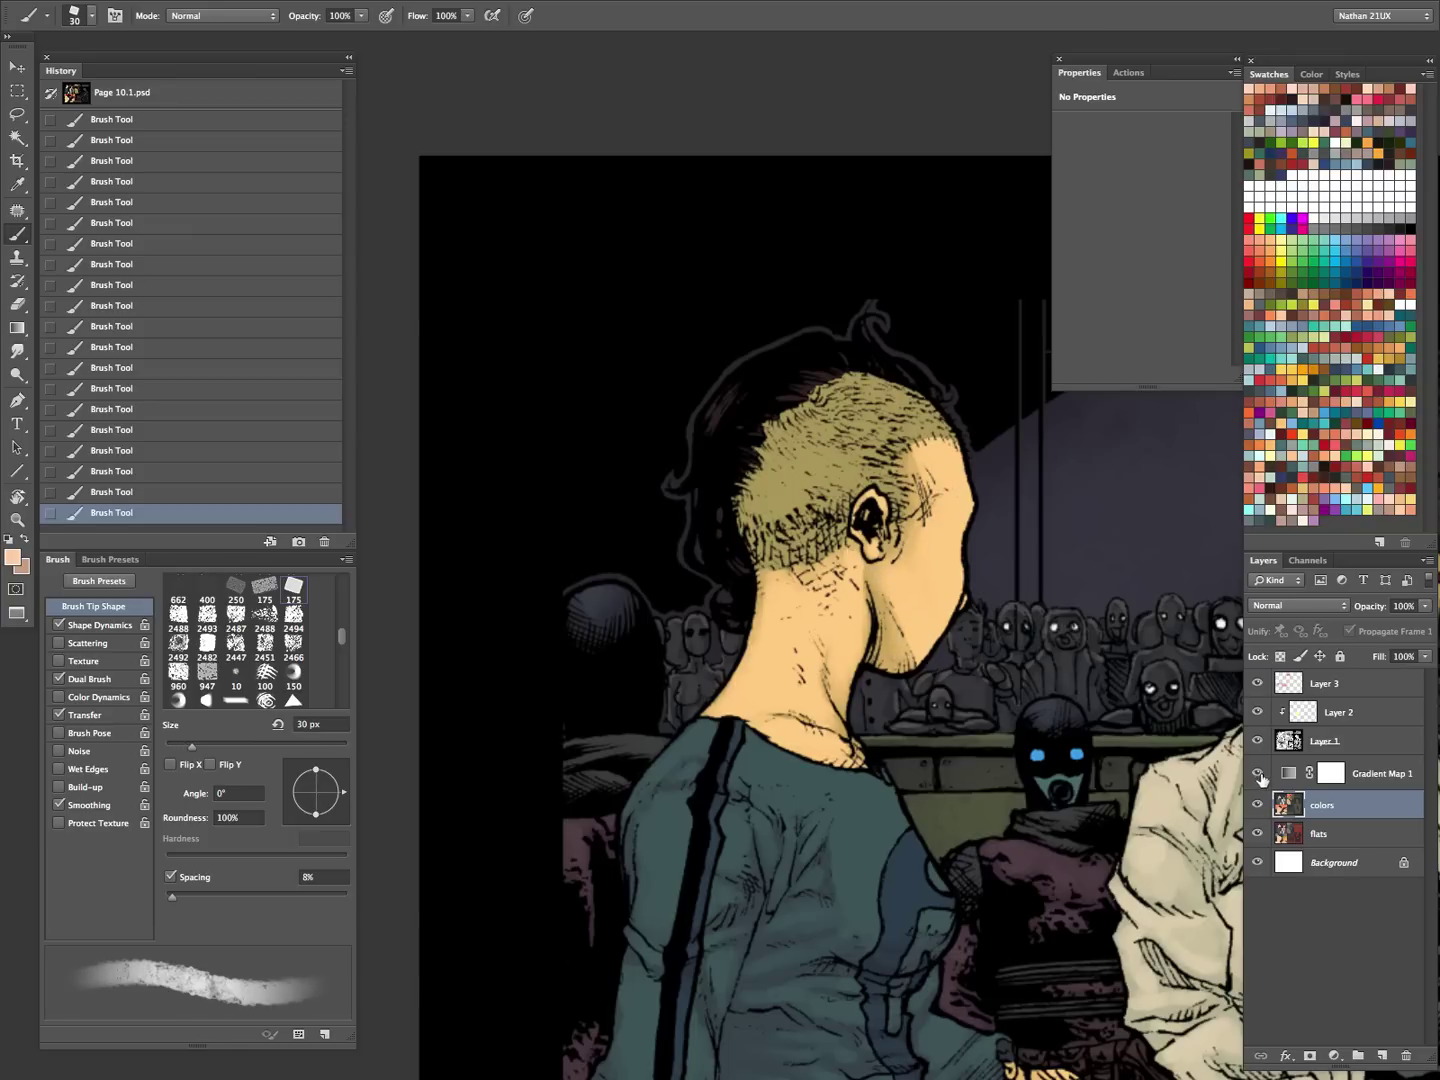
# - Sample skin tones with Gradient Map 1 temporarily hidden and touch up the skin around the ear with a 9 px brush
pyautogui.click(1257, 773)
pyautogui.keyDown('alt'); pyautogui.click(869, 573); pyautogui.keyUp('alt')
pyautogui.press('[')
pyautogui.press('[')
pyautogui.press('[')
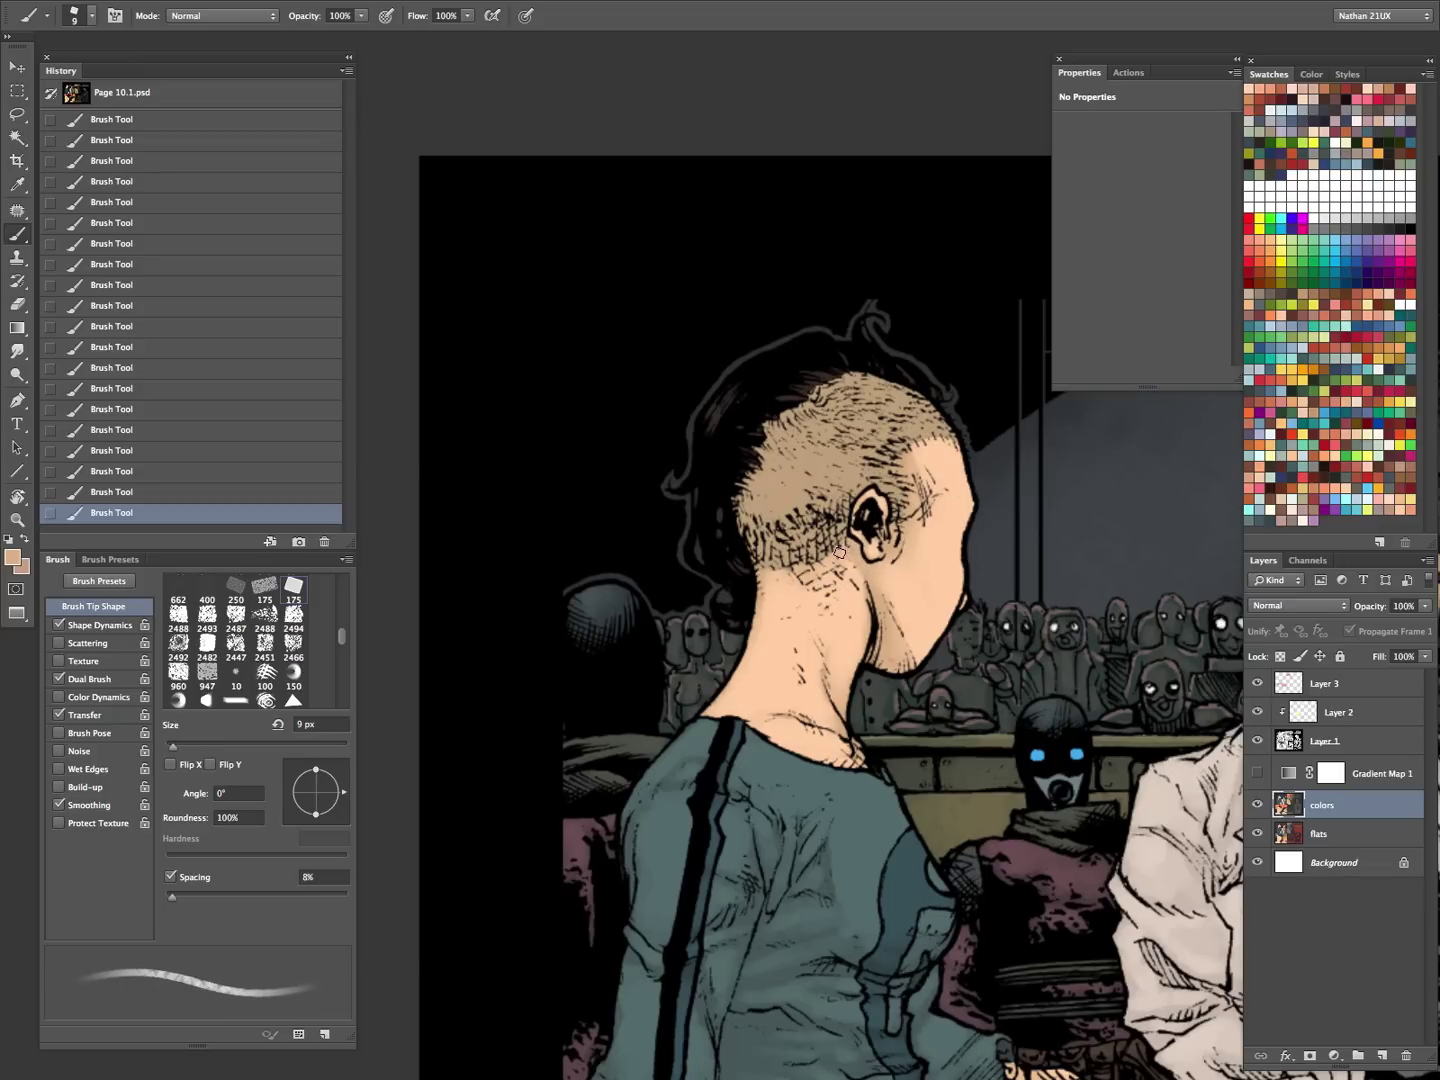
pyautogui.click(1257, 773)
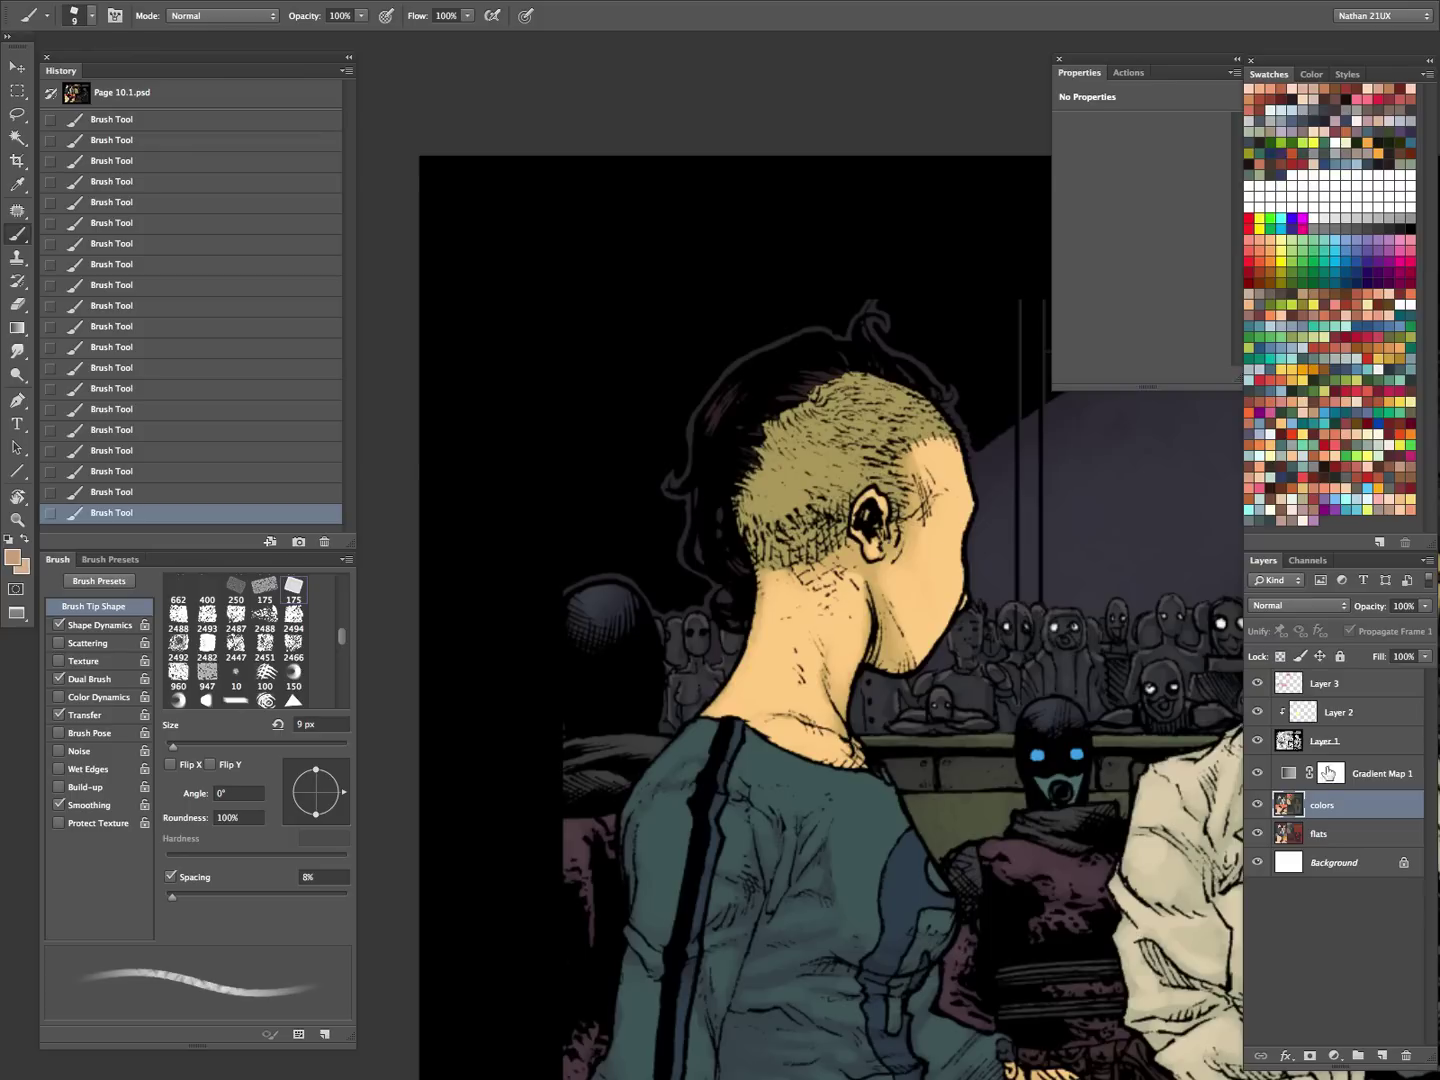
pyautogui.click(1257, 773)
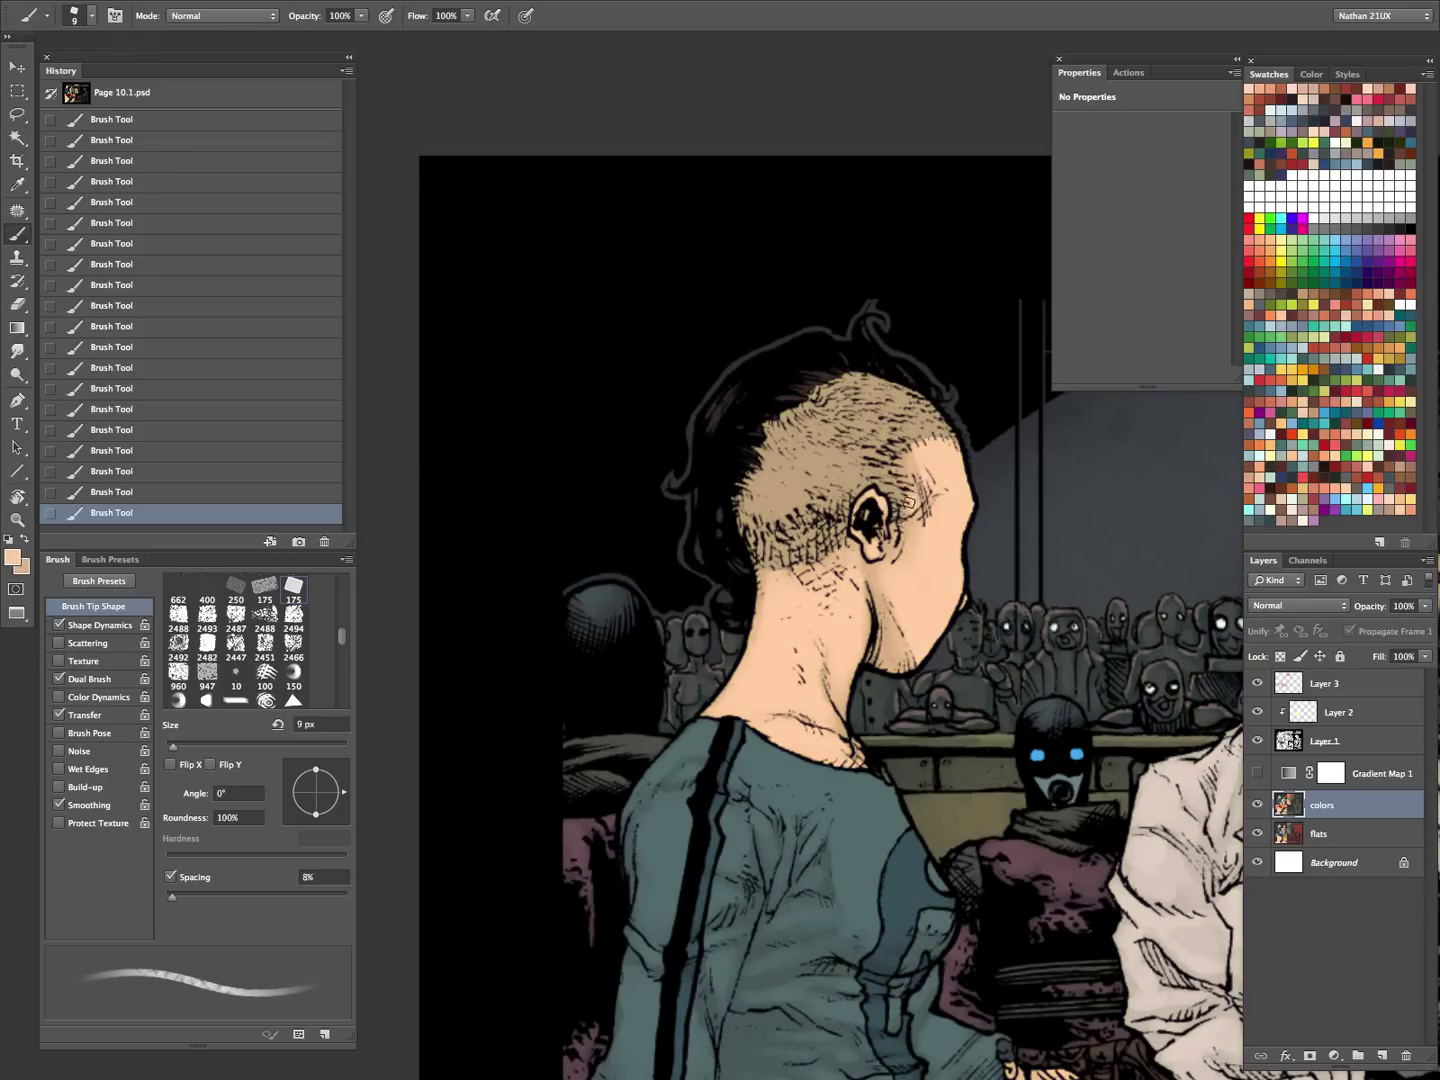
pyautogui.click(1257, 773)
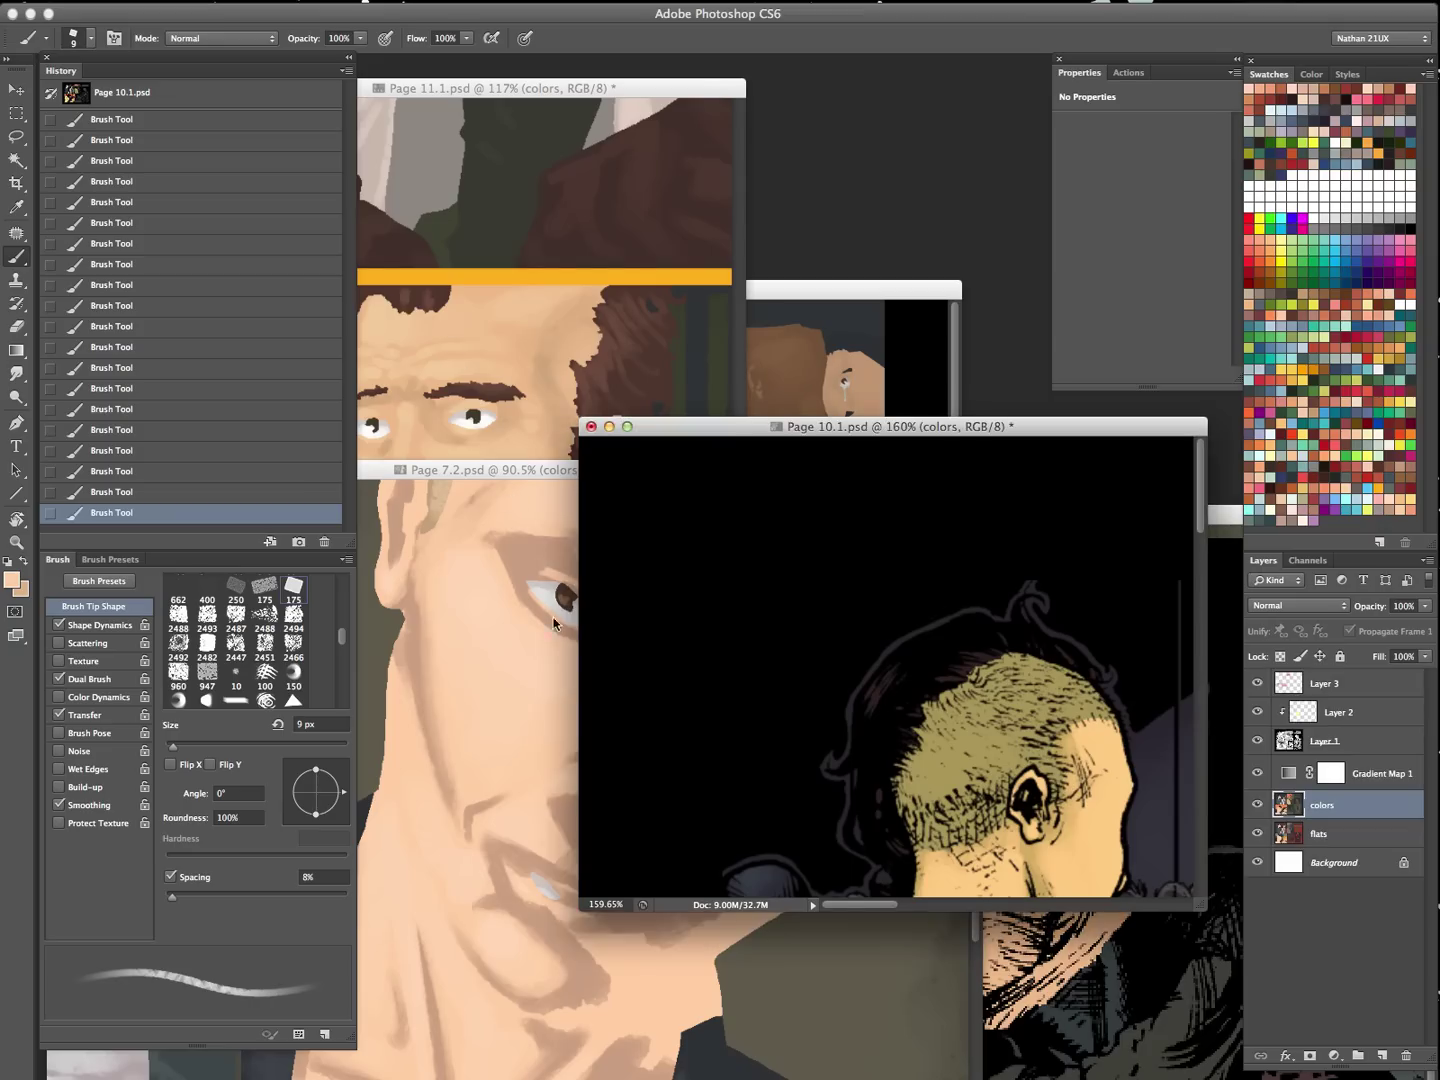
# - Switch the page to full-screen view and lighten the woman's face in the upper panel with a brush of 15 to 9 px
pyautogui.press('Tab')
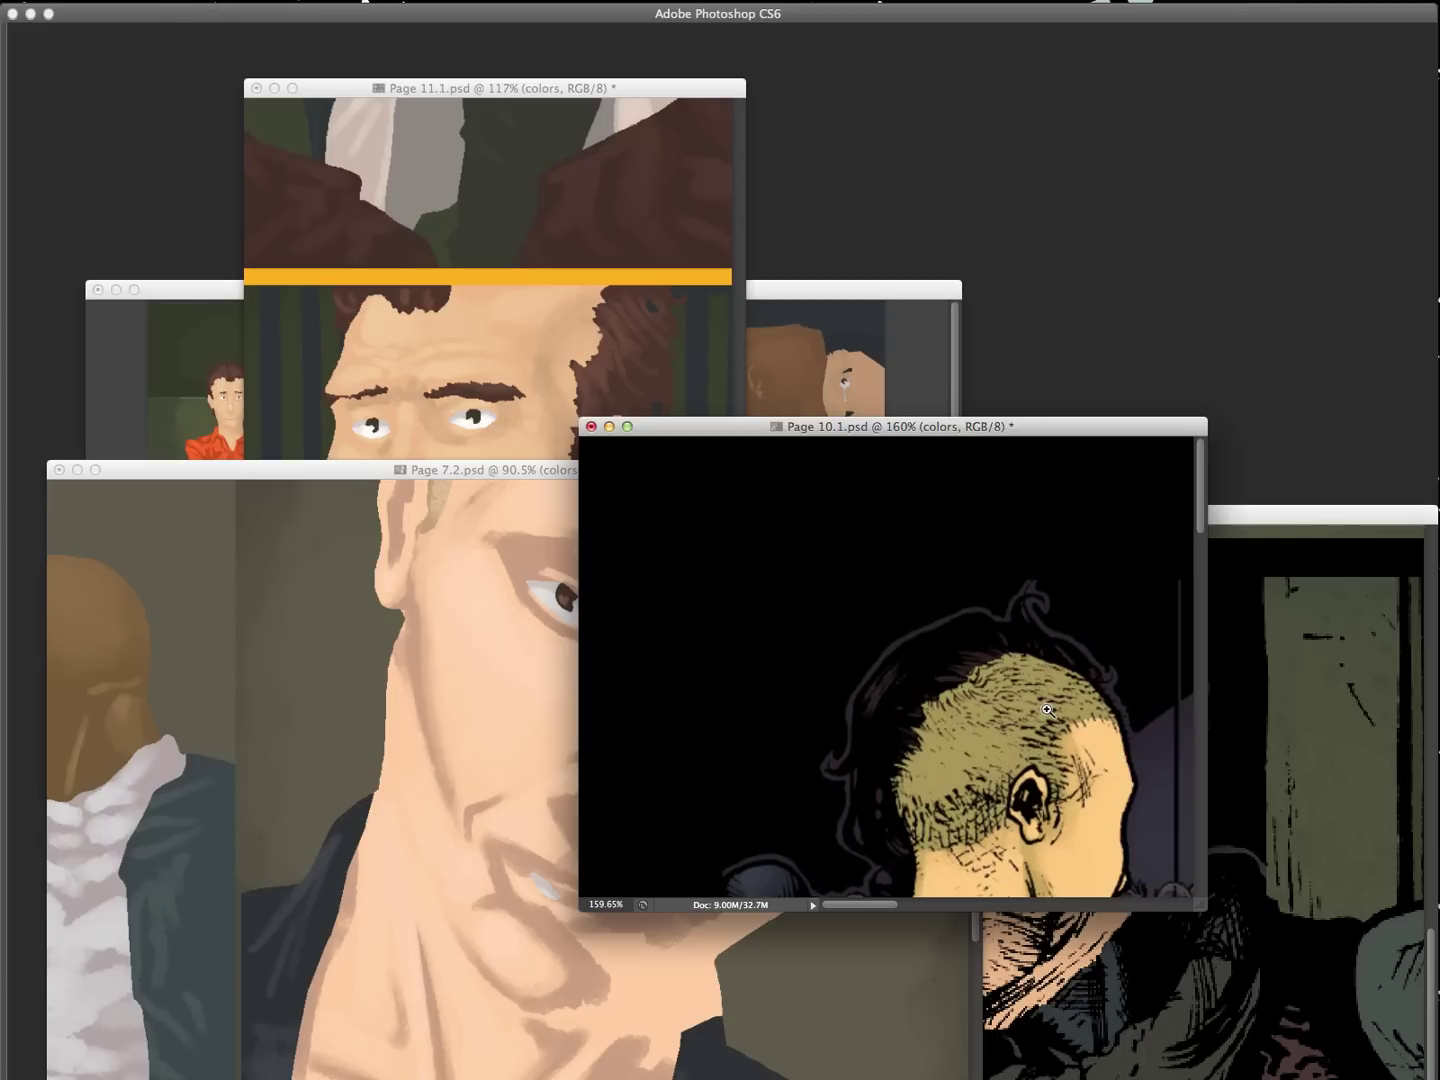
pyautogui.press('Tab')
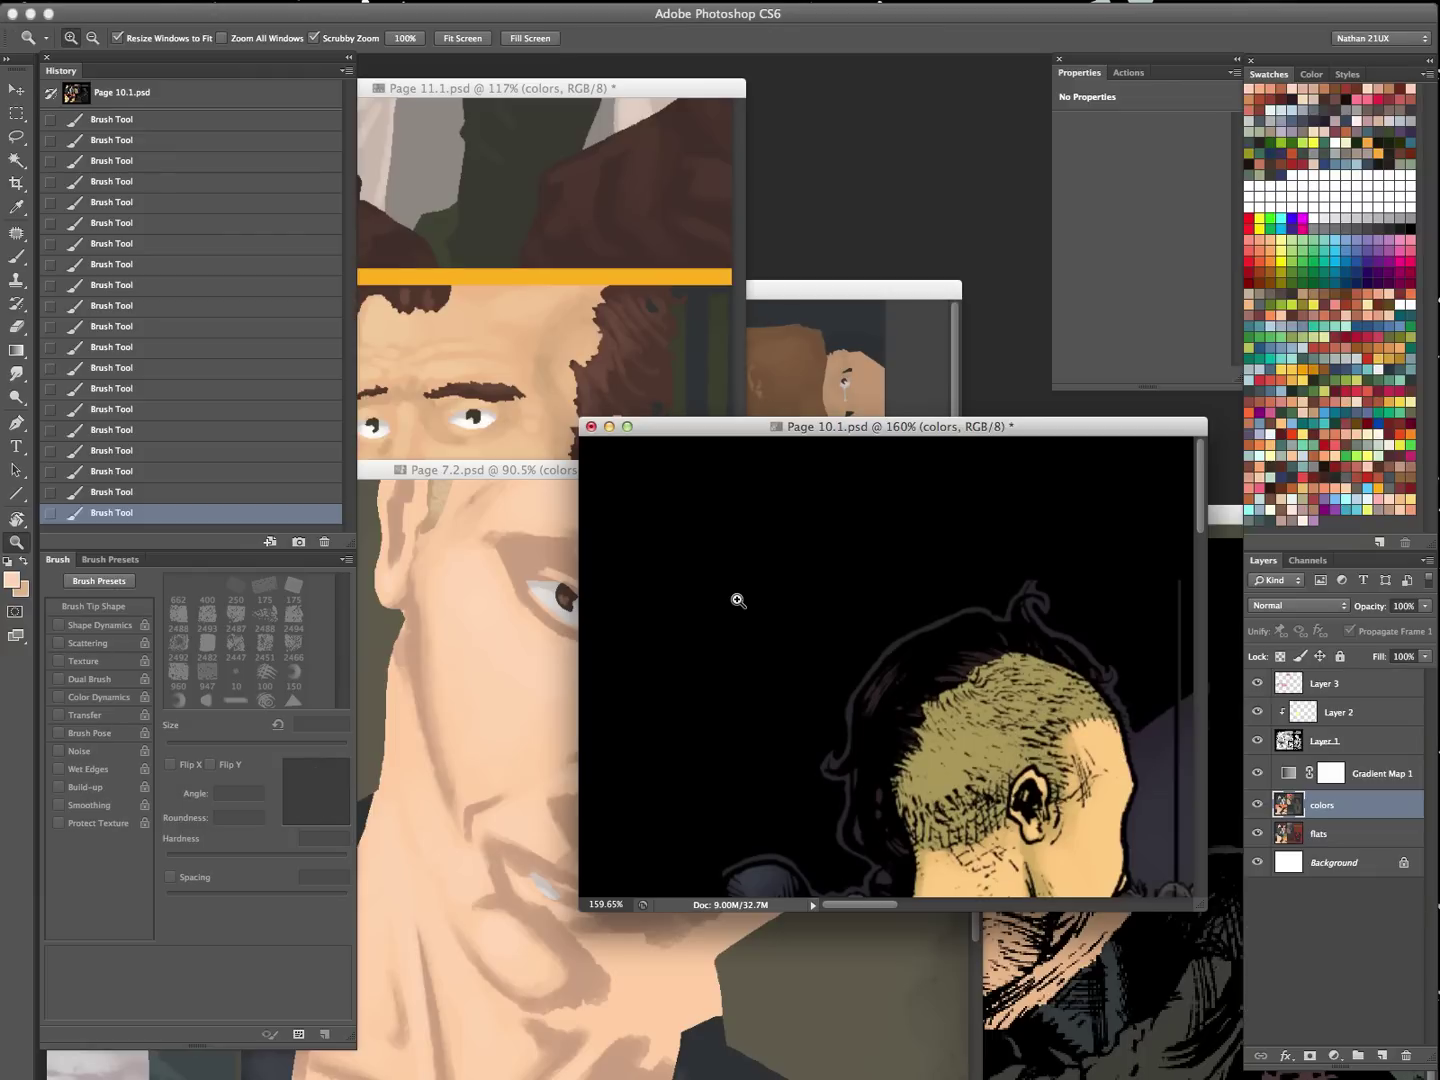
pyautogui.press('f')
pyautogui.moveTo(761, 617); pyautogui.dragTo(980, 708)
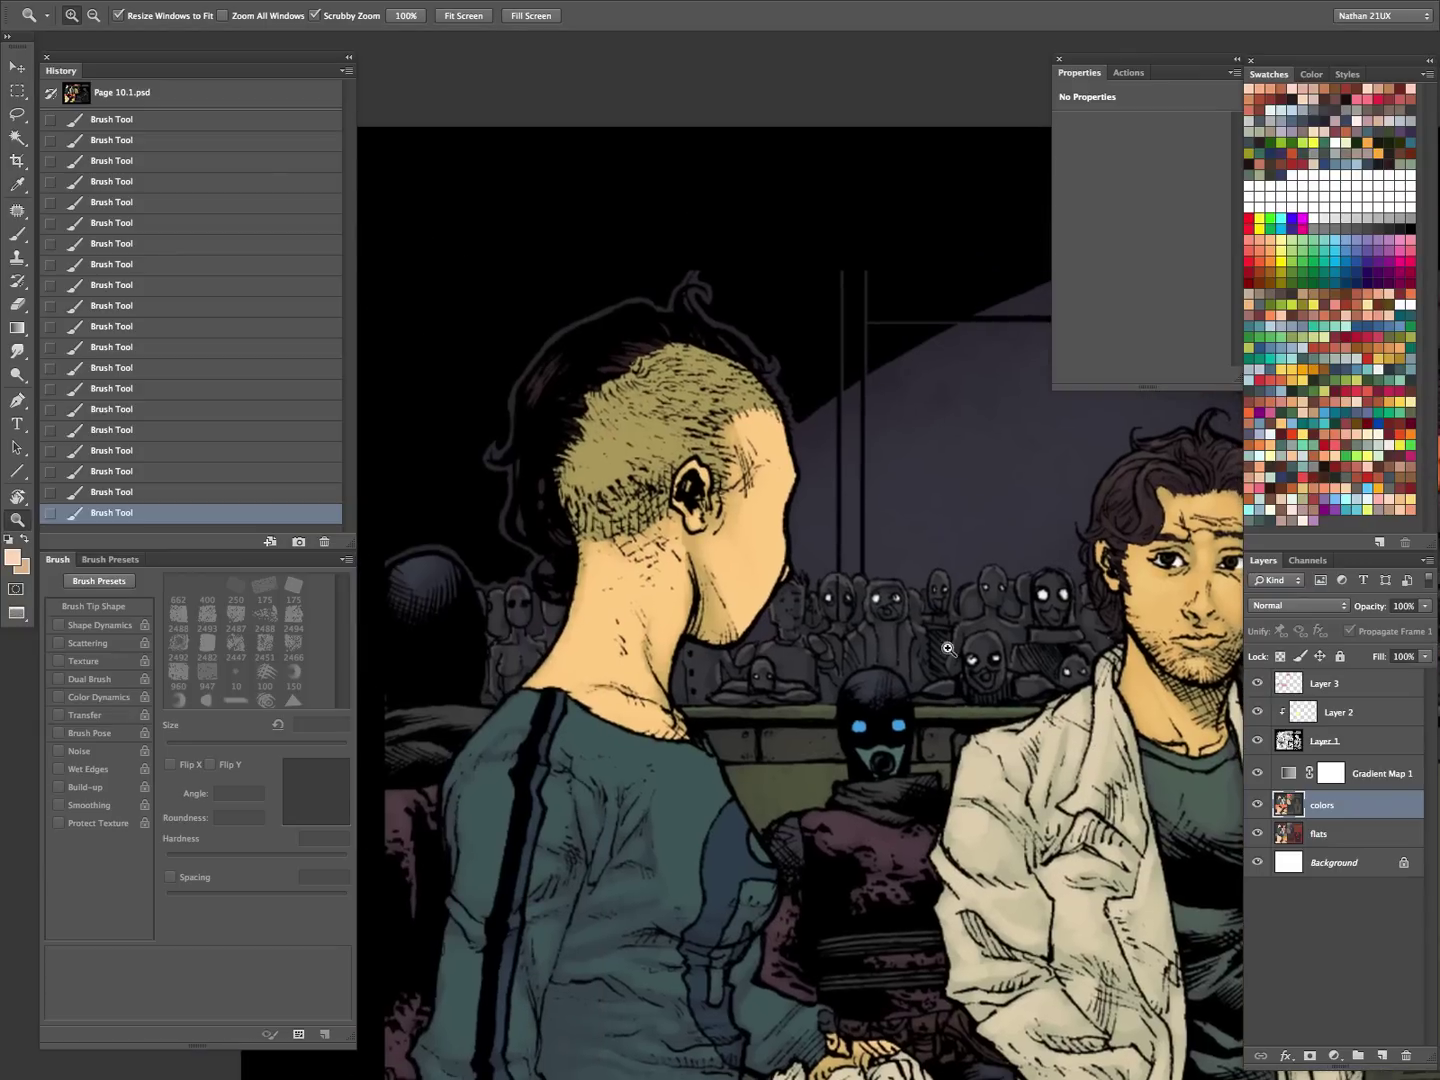
pyautogui.press('b')
pyautogui.press(']')
pyautogui.press(']')
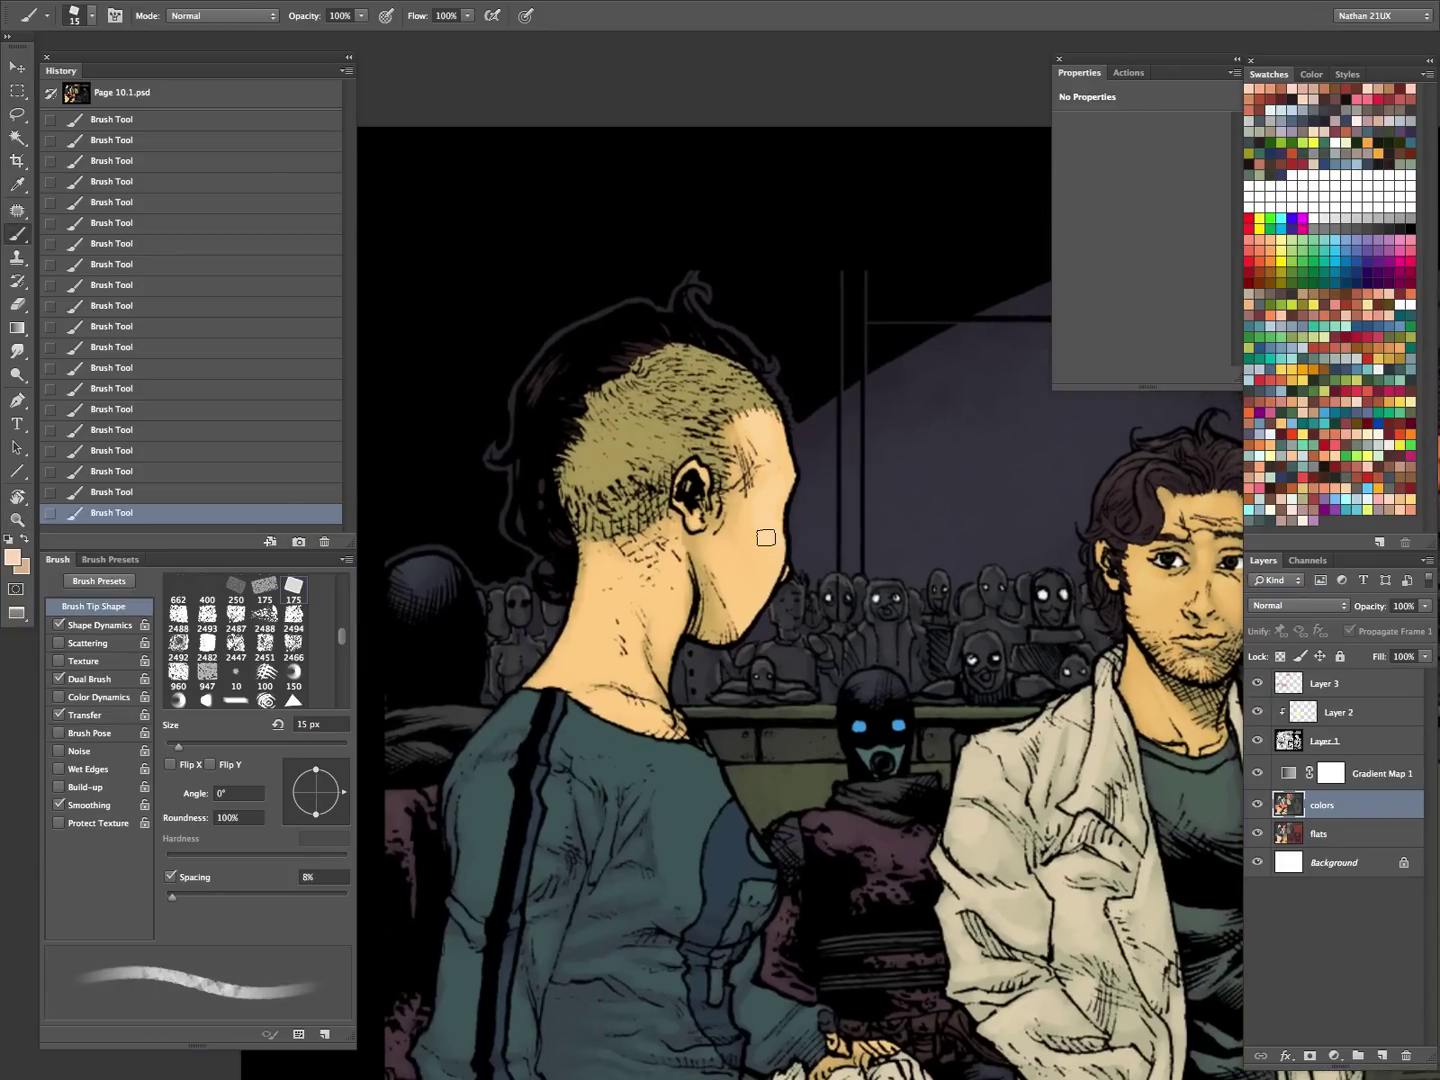
pyautogui.press('[')
pyautogui.press('[')
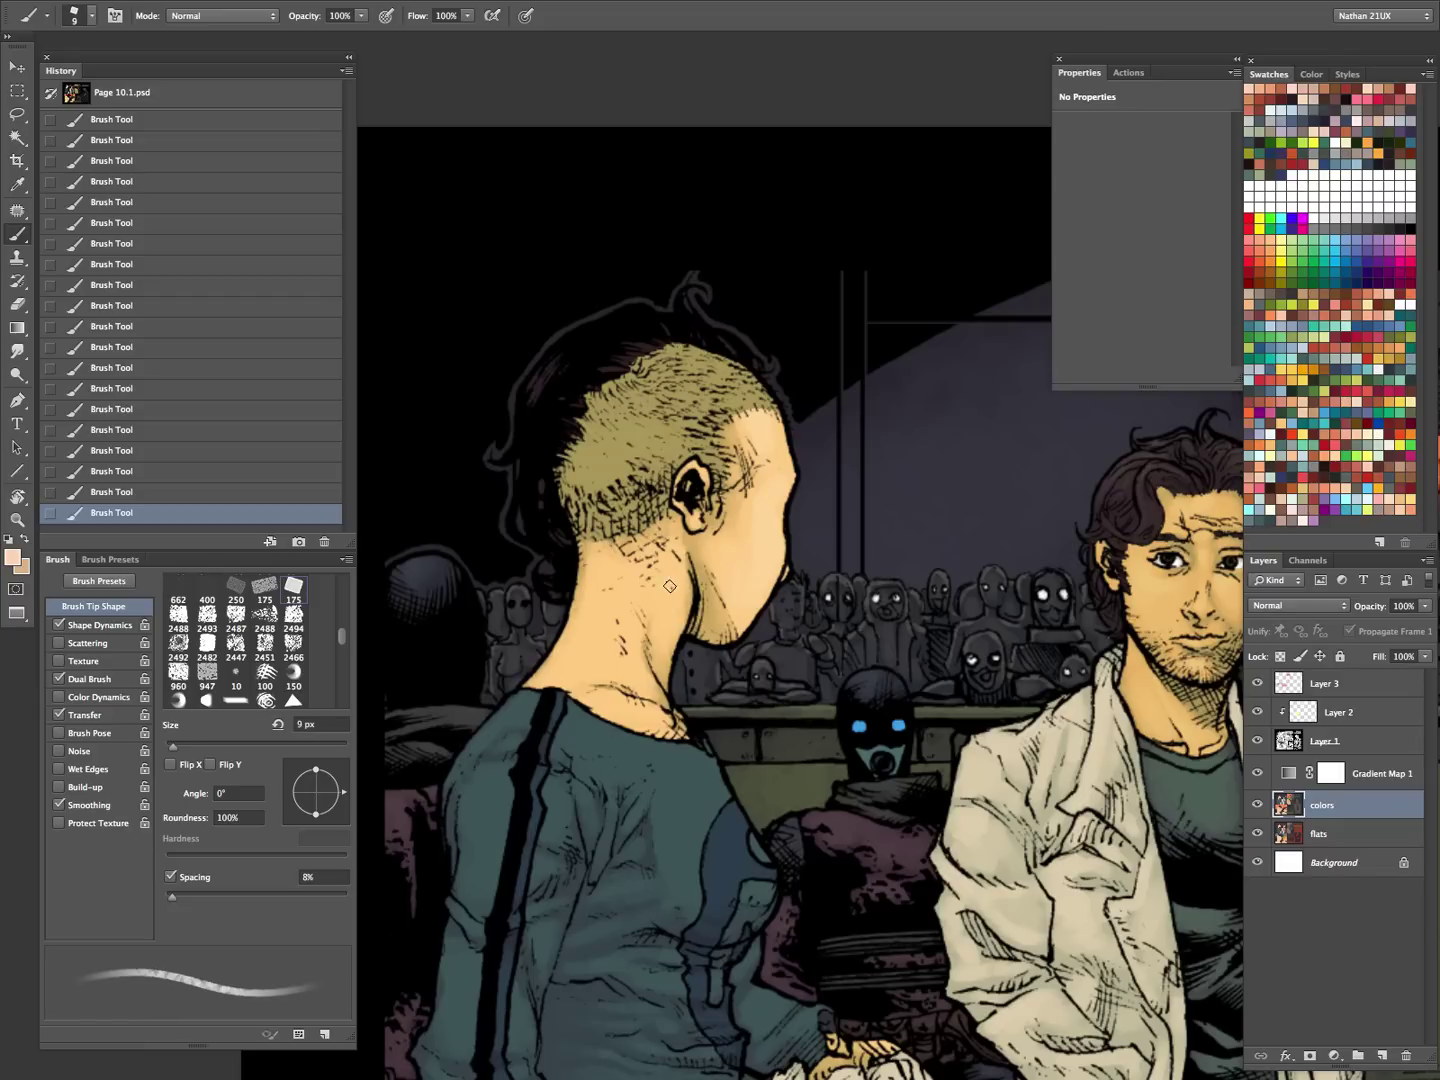
# - Paint light skin over the back of the woman's neck in the upper panel with a brush of 15 to 20 px
pyautogui.press(']')
pyautogui.press(']')
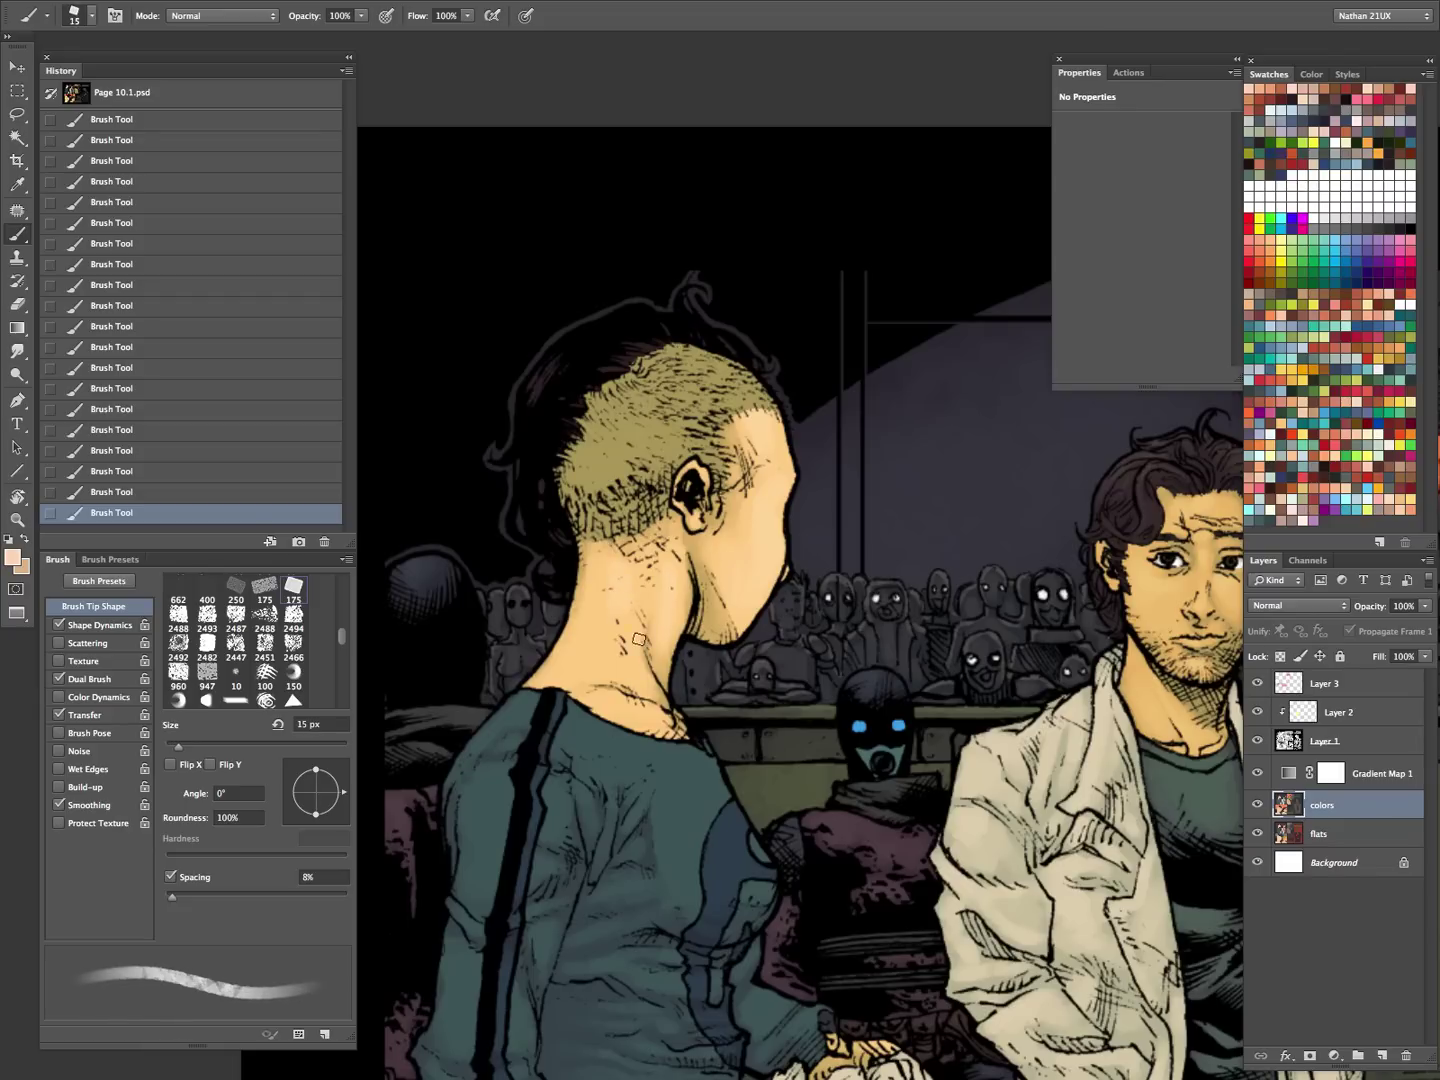
pyautogui.press('[')
pyautogui.press('[')
pyautogui.press(']')
pyautogui.press(']')
pyautogui.press(']')
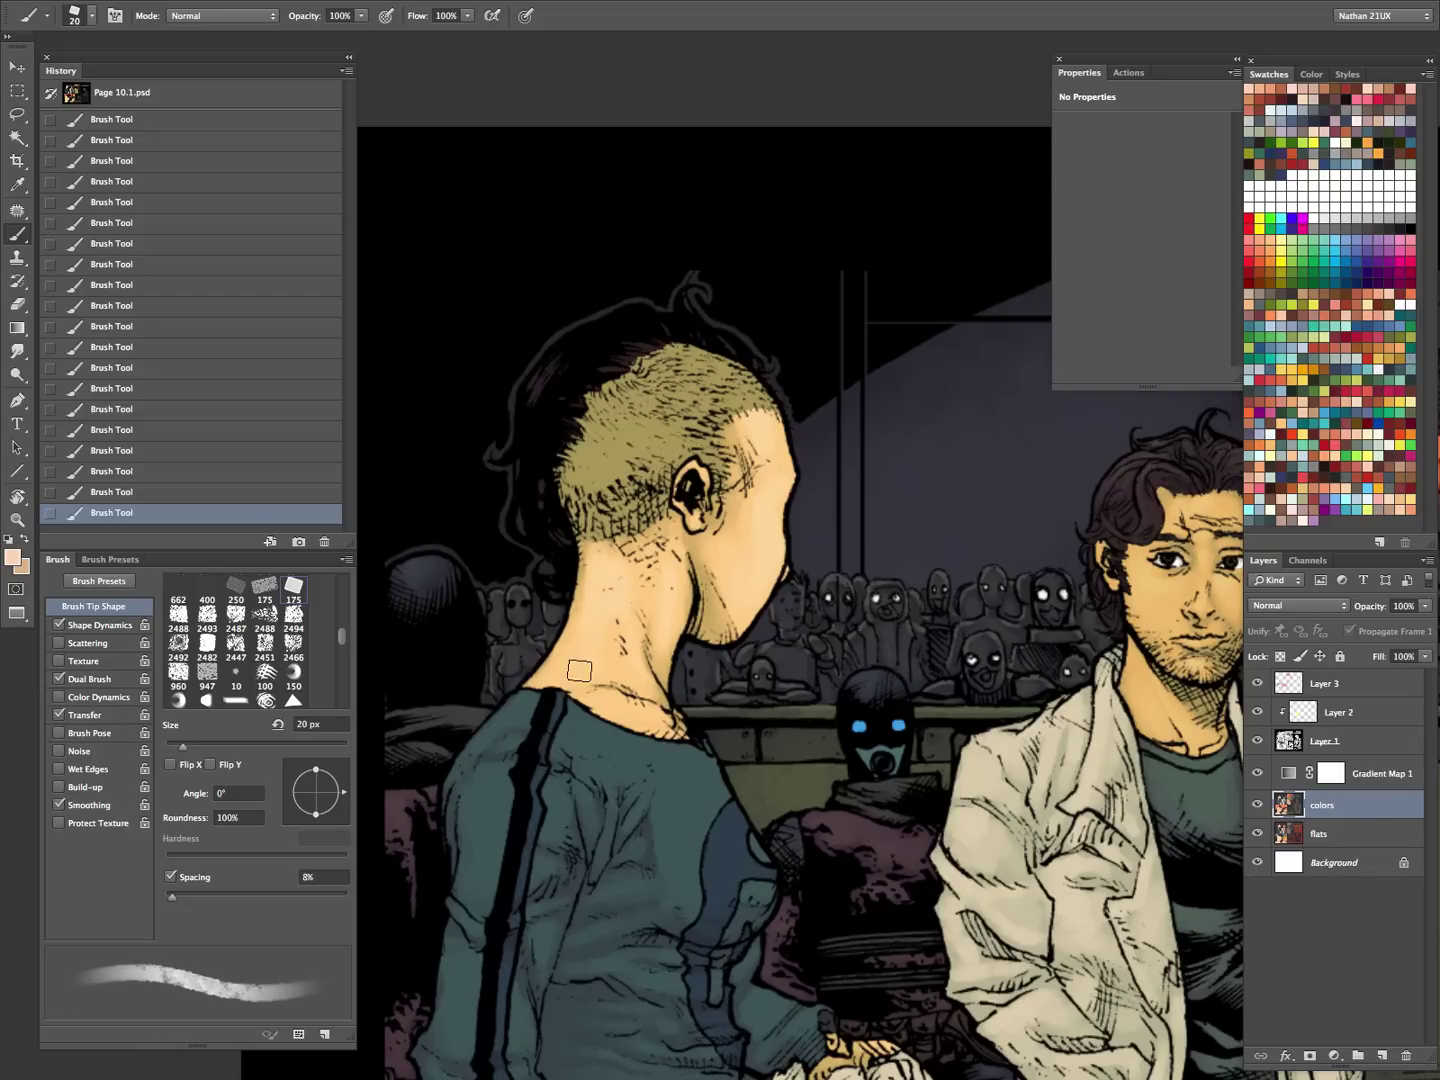
# - Refine the light skin on the woman's neck, cheek and jaw in the upper panel, varying the brush size and finishing at 15 px
pyautogui.press('[')
pyautogui.press('[')
pyautogui.press('[')
pyautogui.press(']')
pyautogui.press(']')
pyautogui.press(']')
pyautogui.press('[')
pyautogui.press('[')
pyautogui.press('[')
pyautogui.press('[')
pyautogui.press(']')
pyautogui.press(']')
pyautogui.press(']')
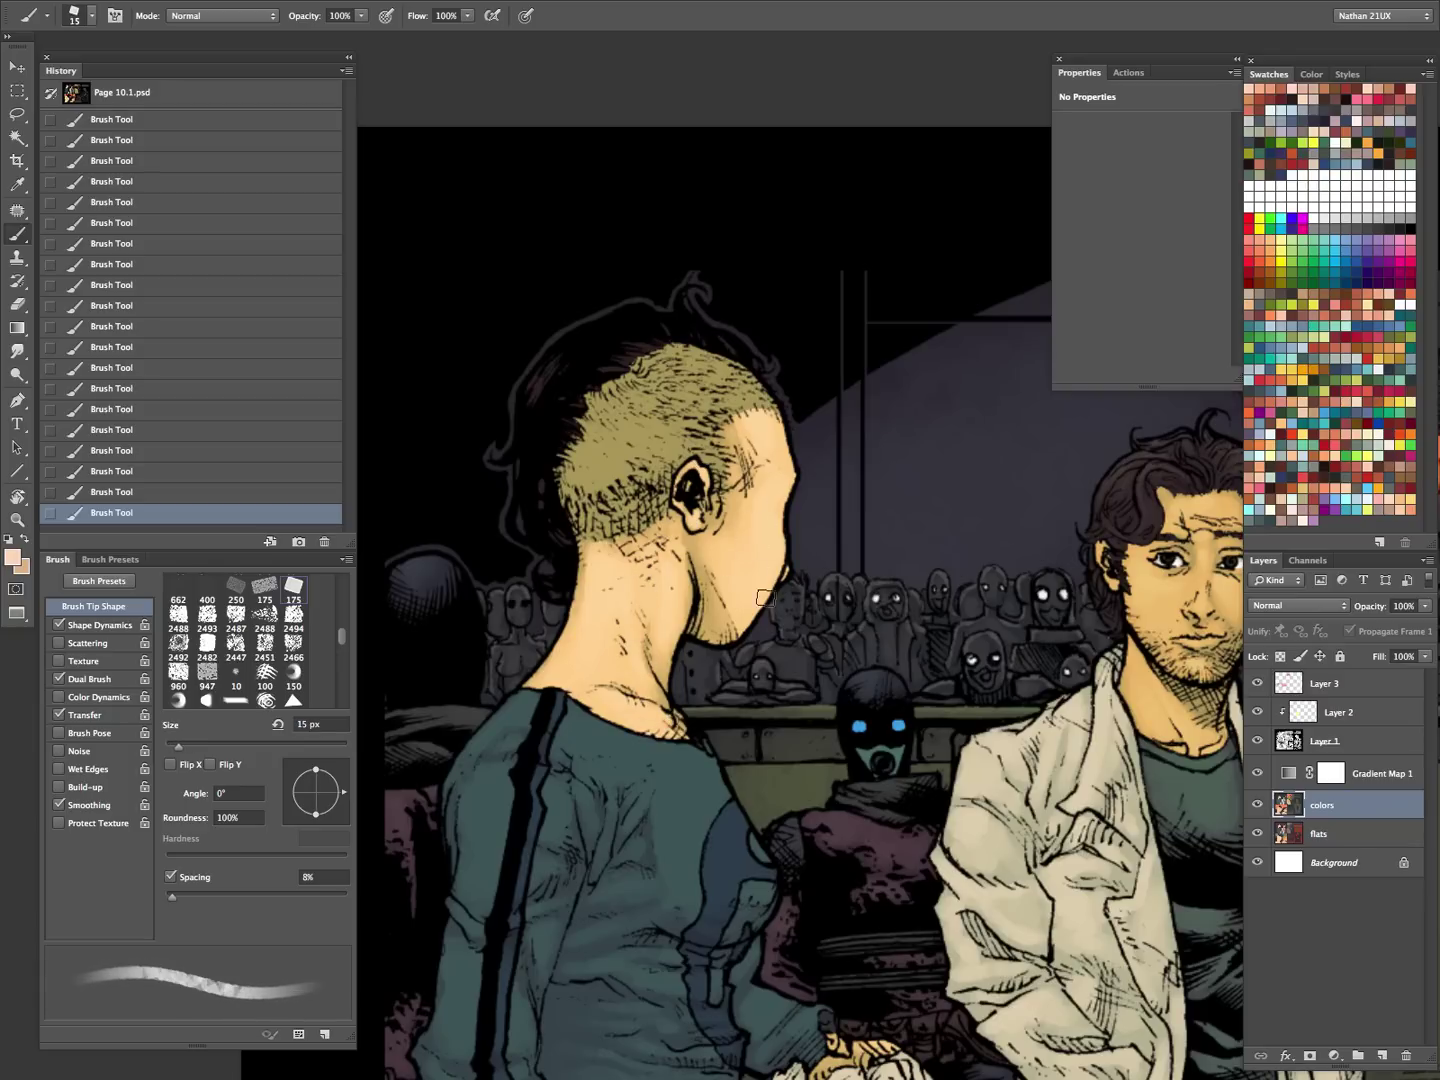
# - Touch up the skin of the woman's hand on the white cloth with an 8 px brush, hiding Gradient Map 1 only temporarily
pyautogui.moveTo(943, 968); pyautogui.dragTo(914, 562)
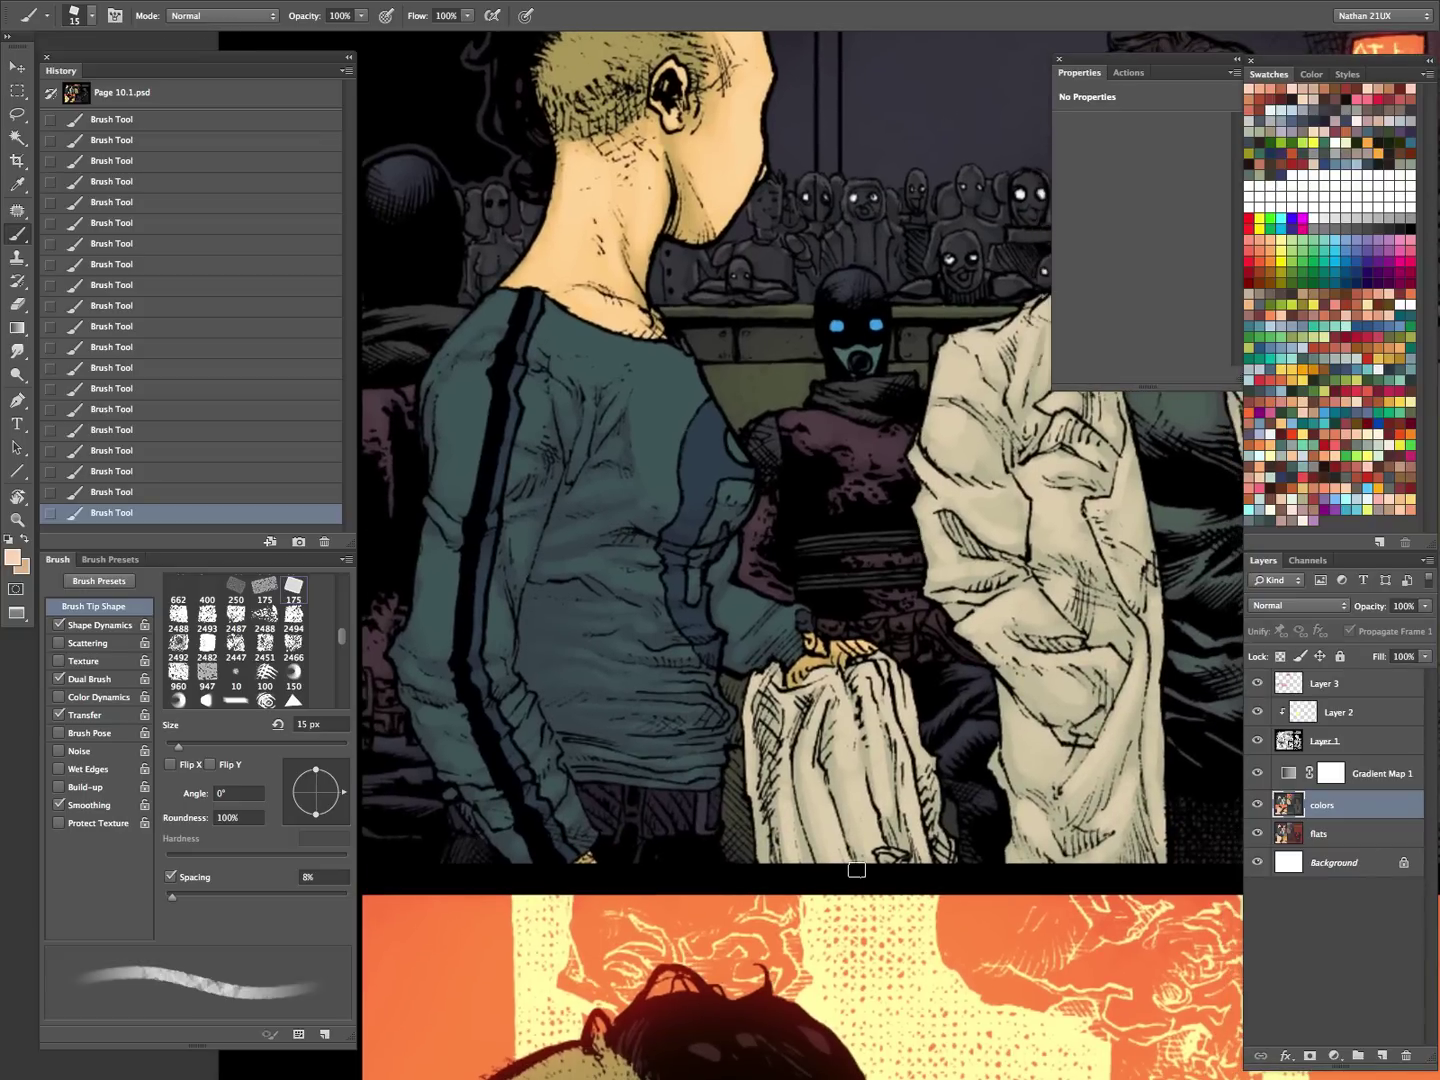
pyautogui.click(1256, 772)
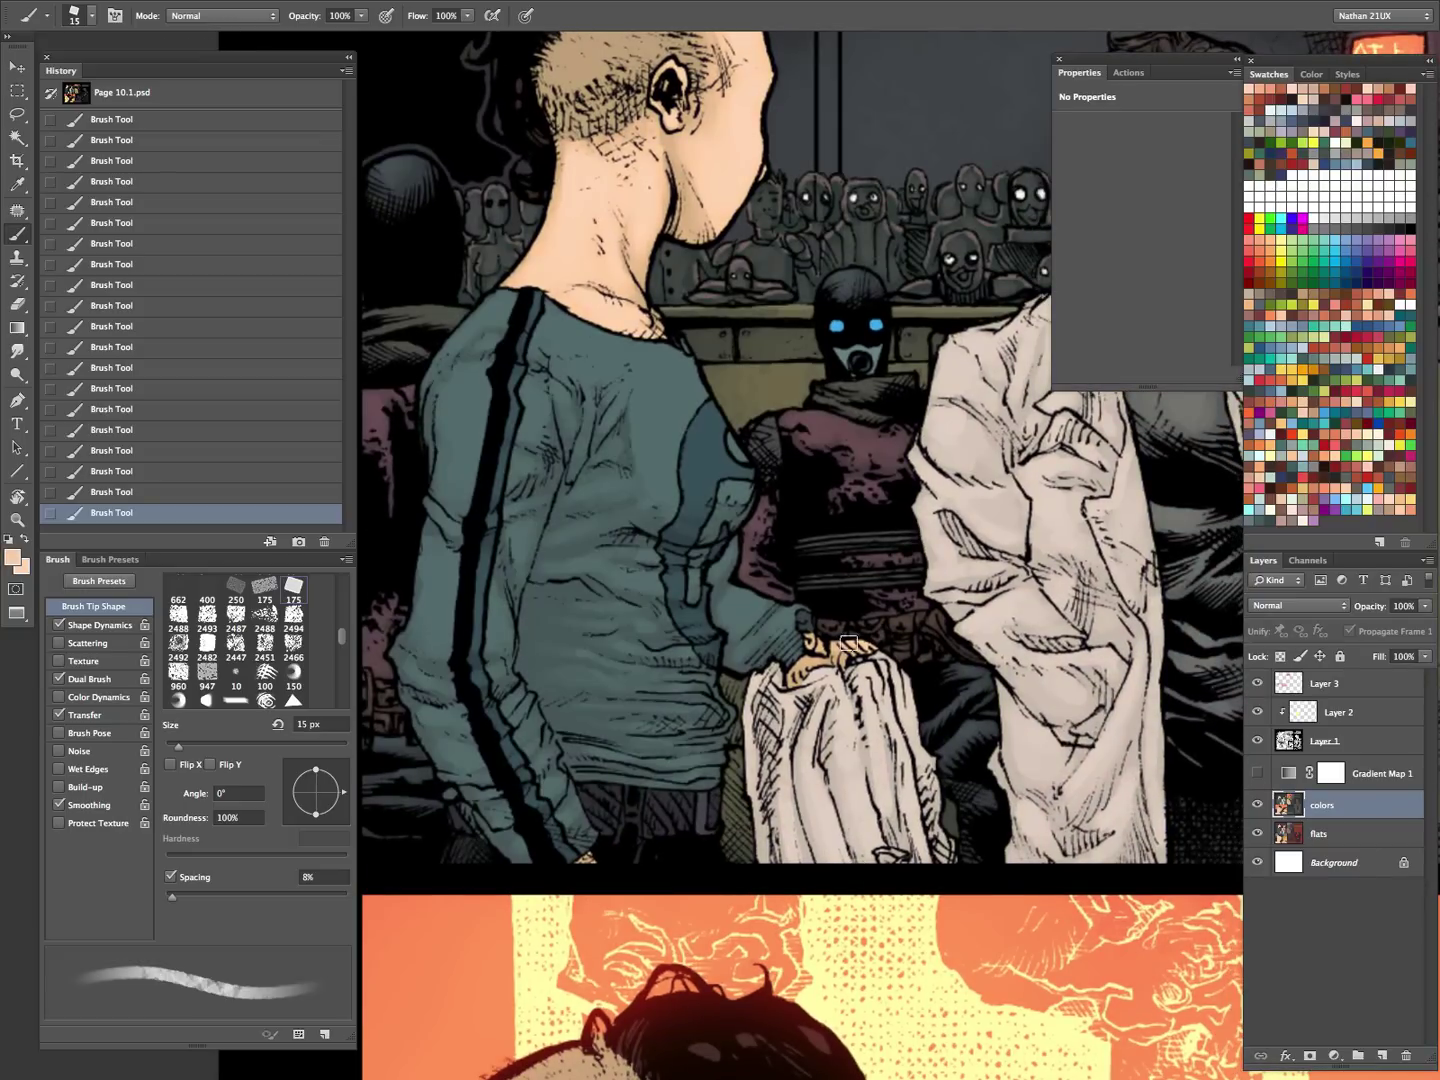
pyautogui.click(1256, 773)
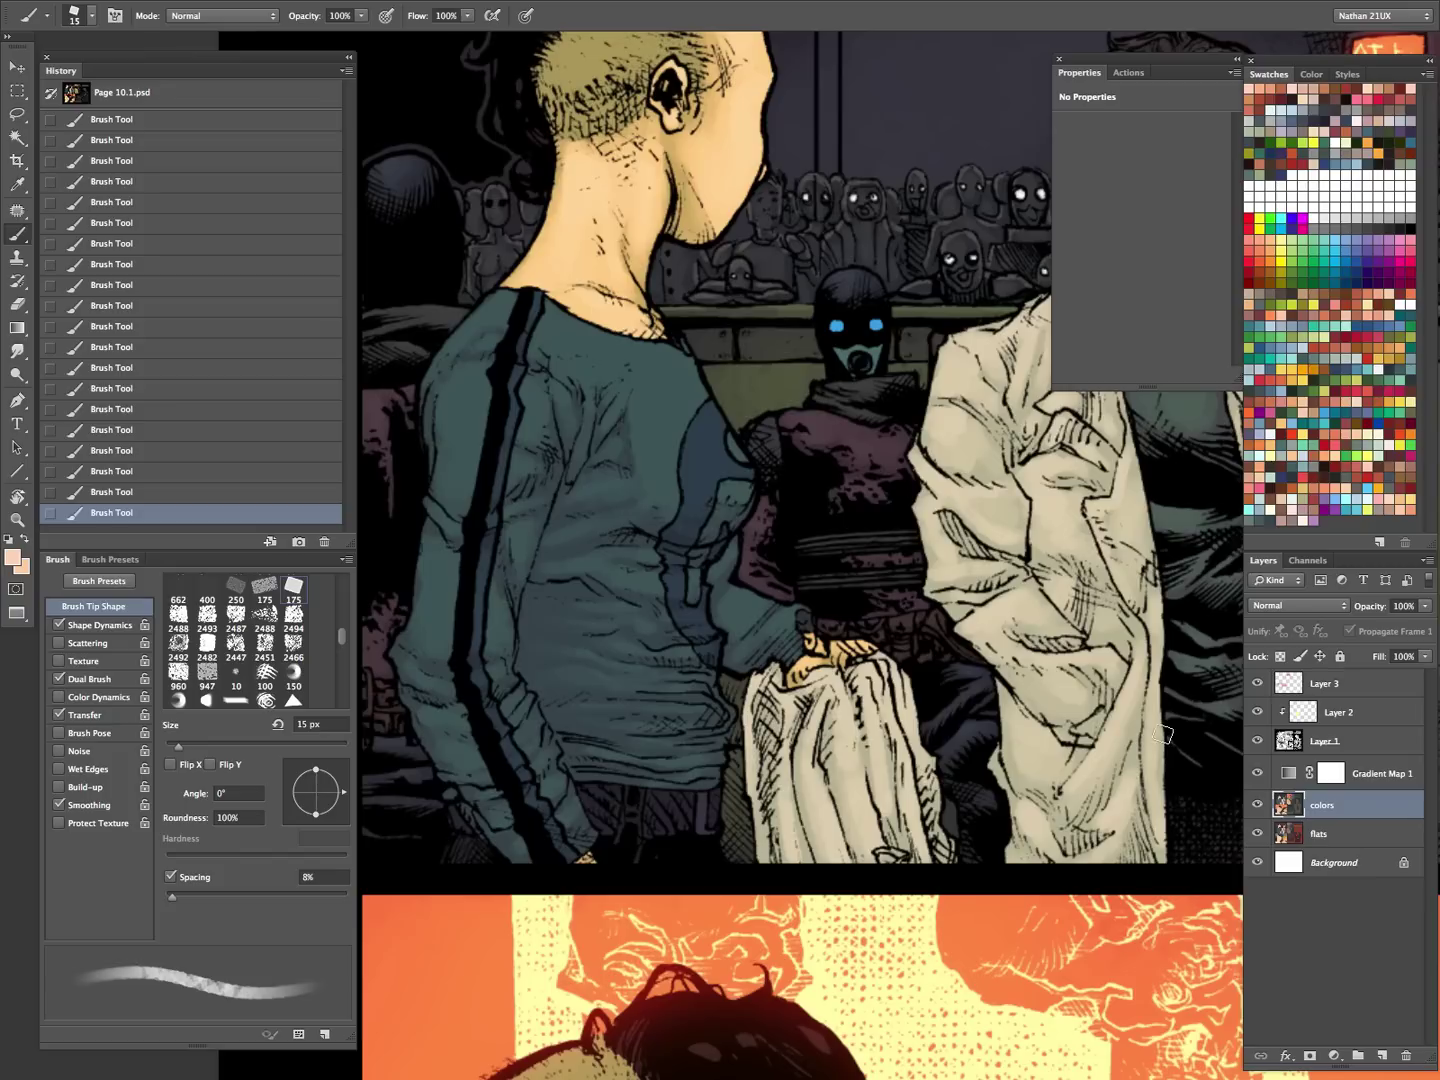
pyautogui.press('[')
pyautogui.press('[')
pyautogui.press('[')
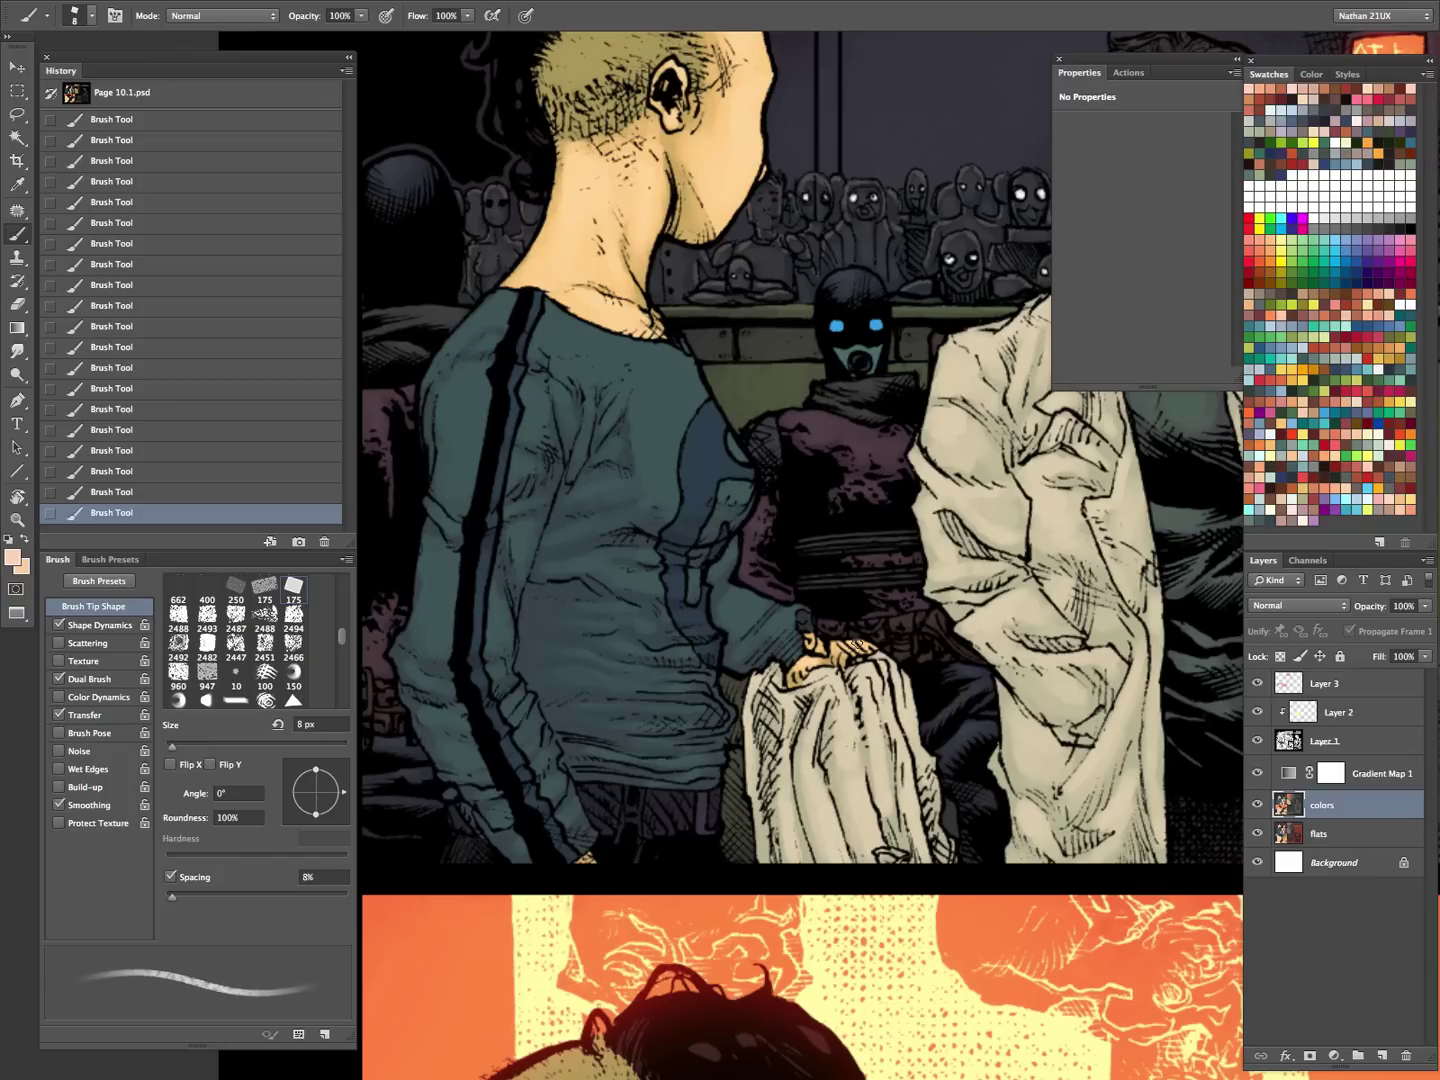
# - Lighten the skin along the woman's nose and around her eyes in the lower panel with a brush between 7 and 15 px
pyautogui.moveTo(698, 871); pyautogui.dragTo(733, 825)
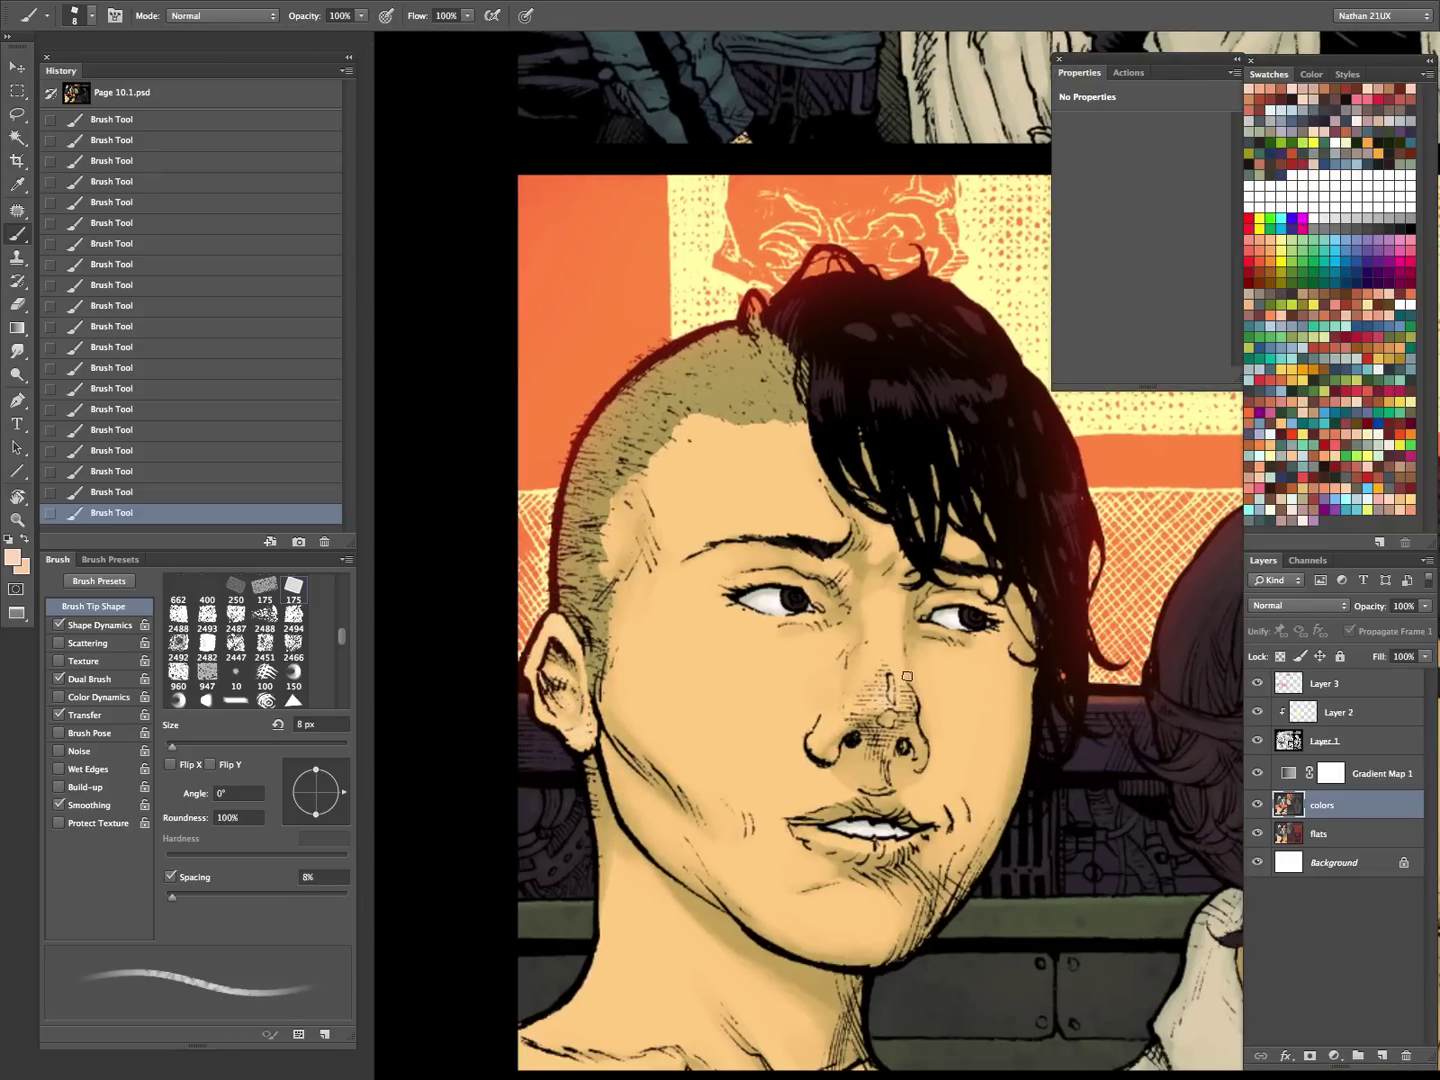
pyautogui.press(']')
pyautogui.press(']')
pyautogui.press(']')
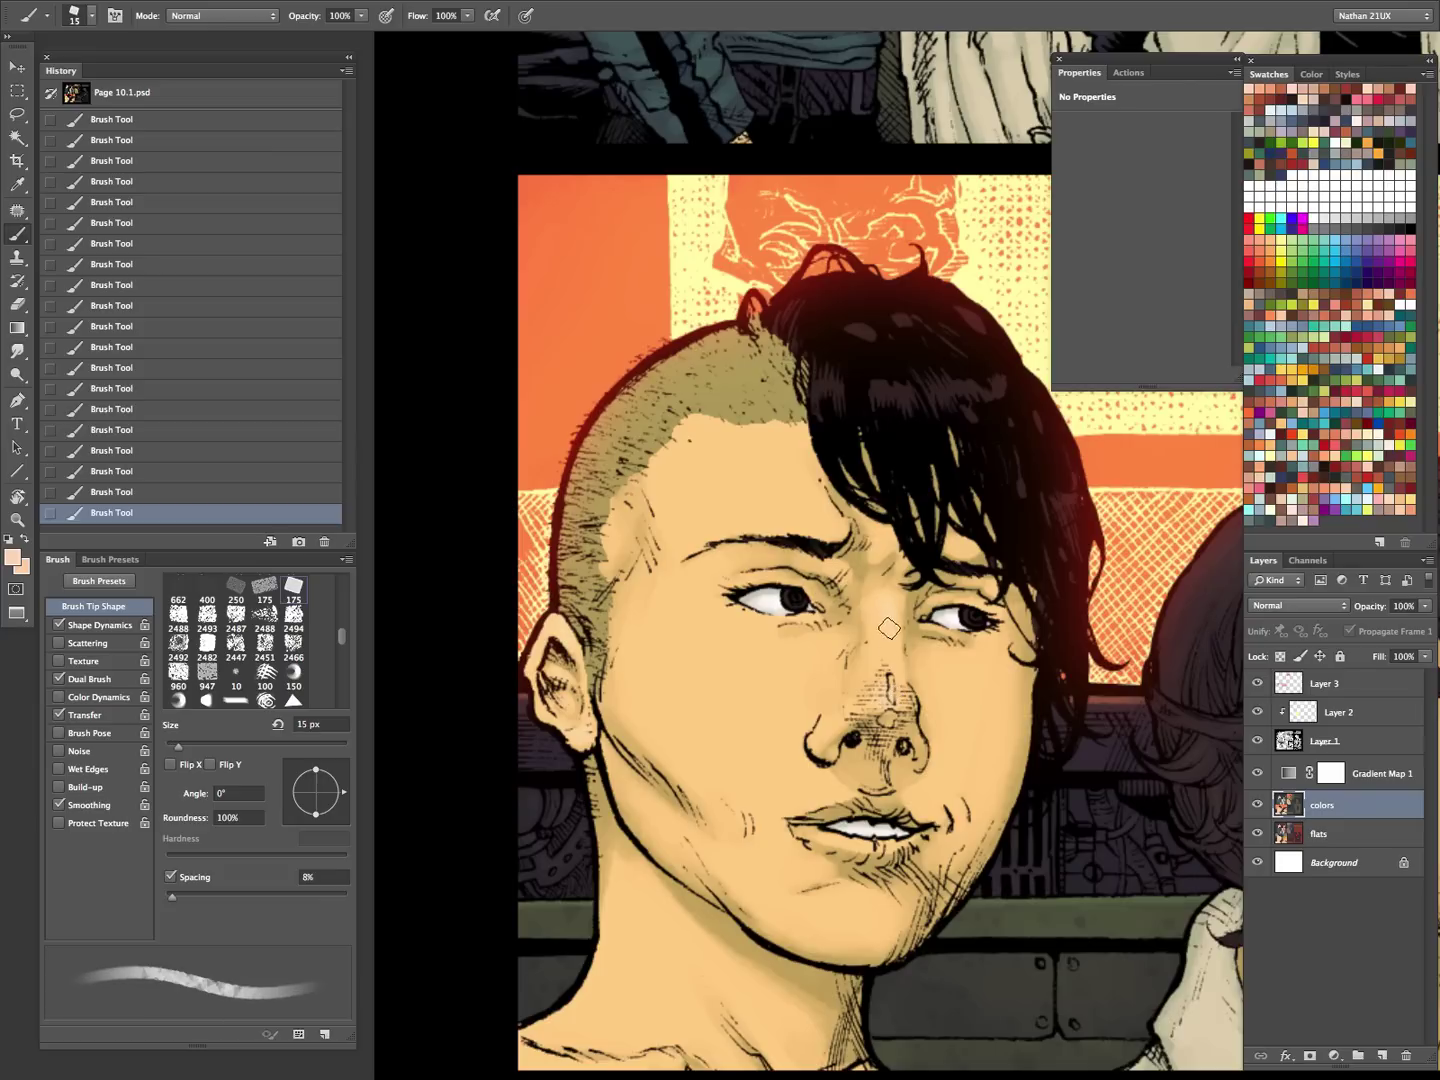
pyautogui.press('[')
pyautogui.press('[')
pyautogui.press('[')
pyautogui.press('[')
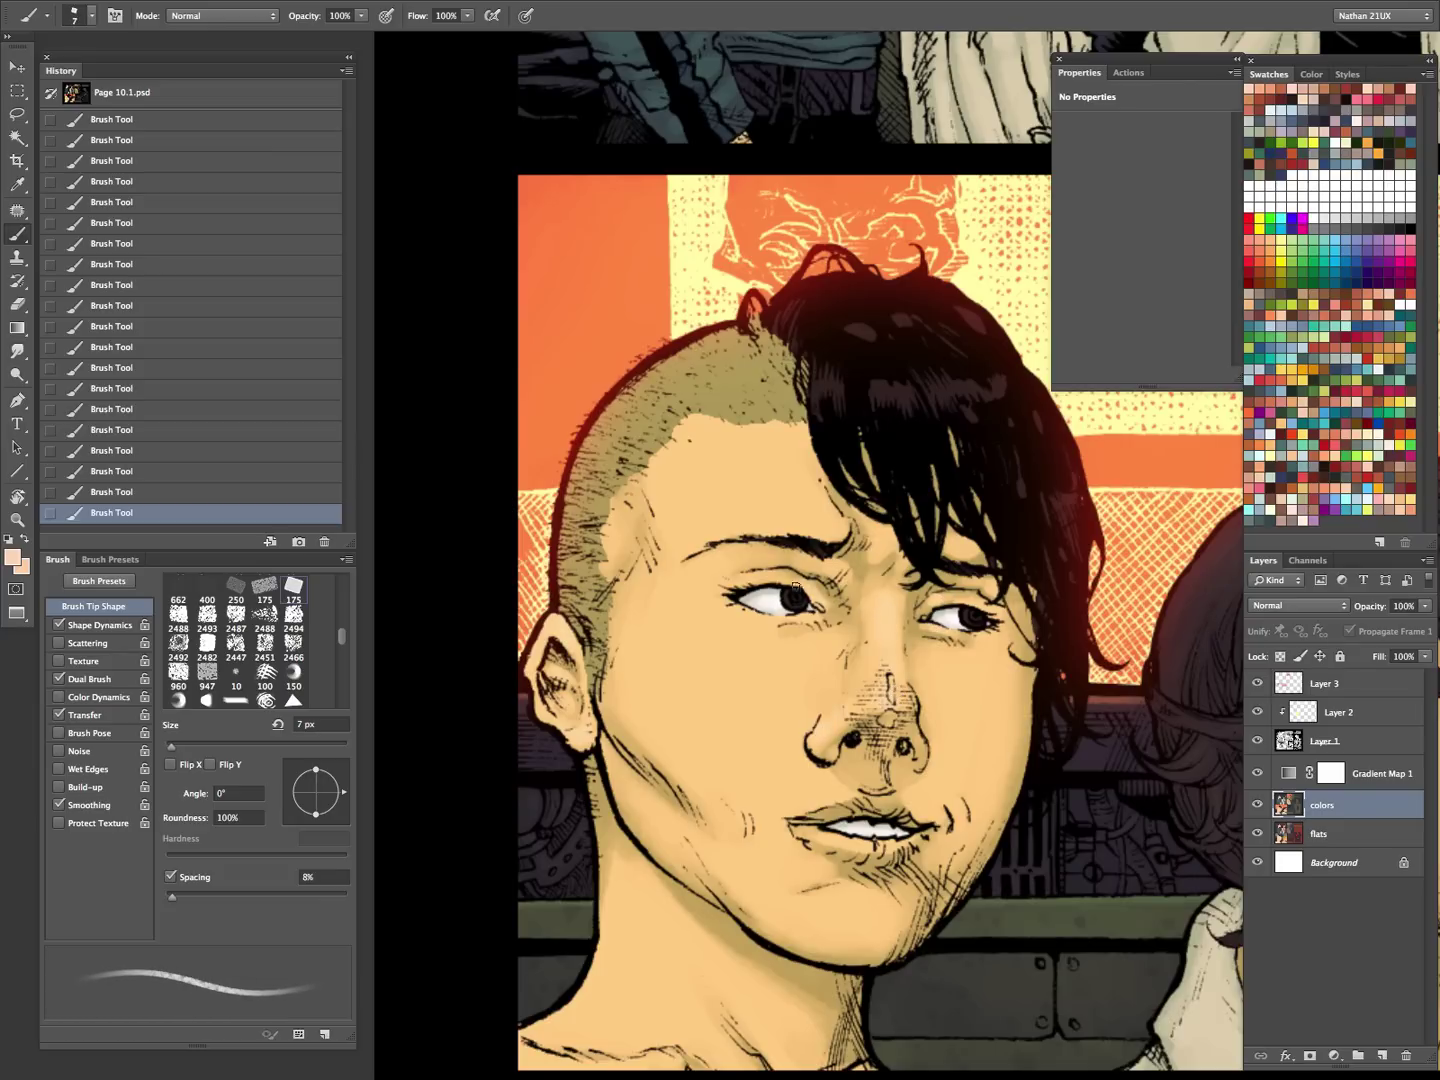
pyautogui.press(']')
pyautogui.press(']')
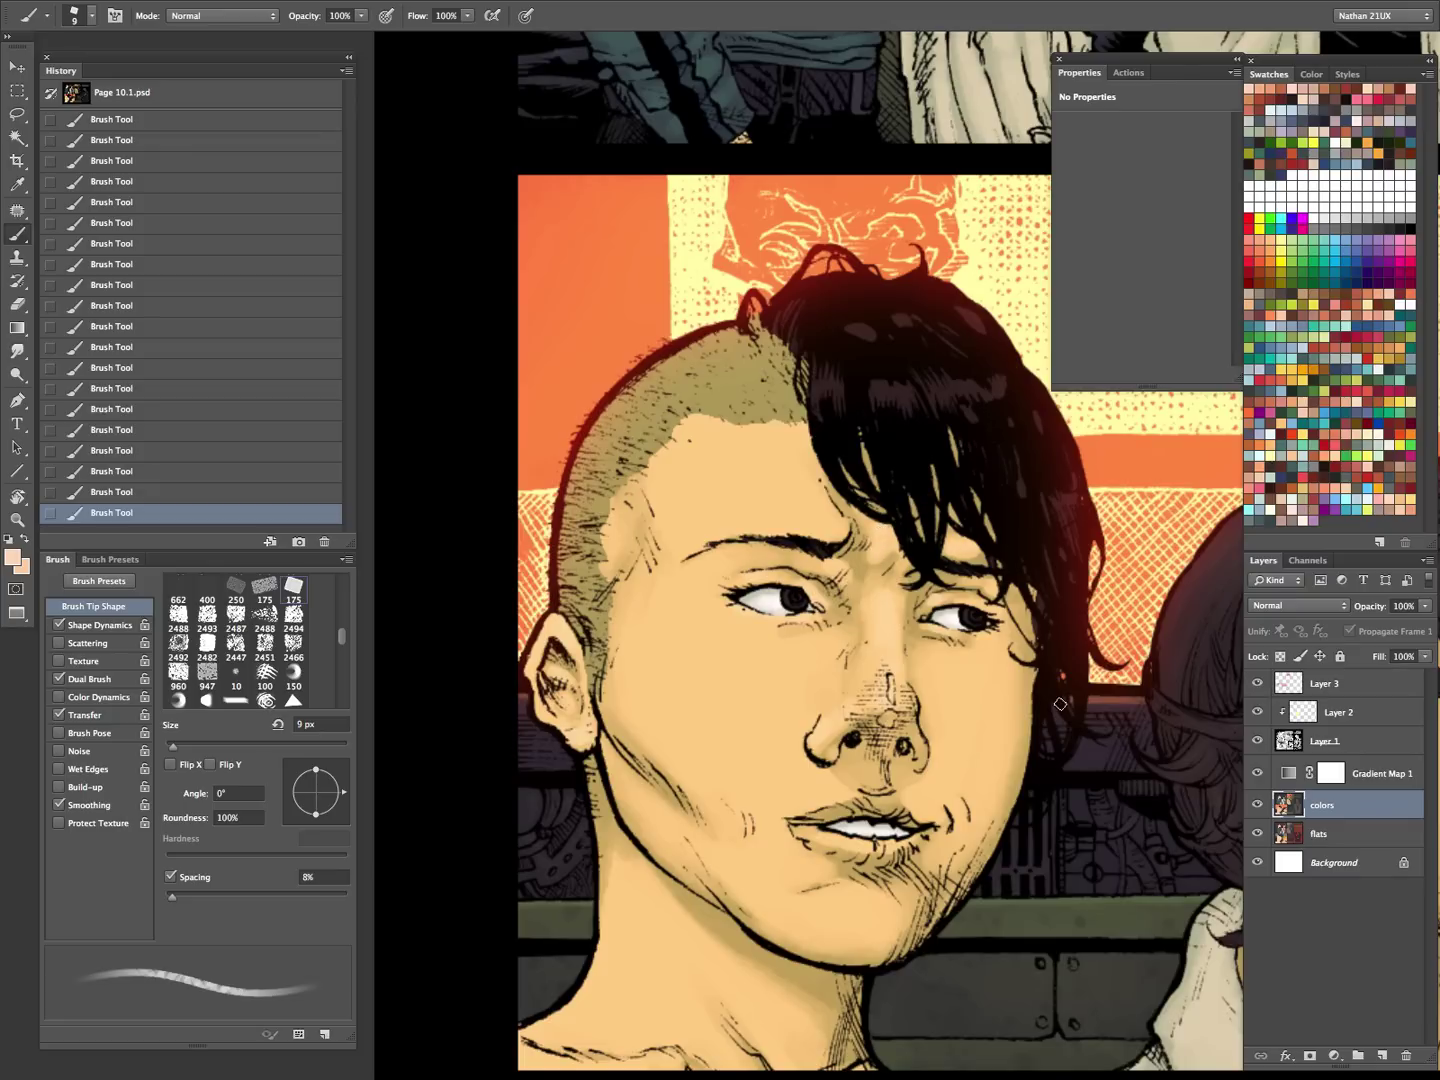
# - Lighten the skin around the woman's mouth and cheek in the lower panel, finishing with a 15 px brush
pyautogui.scroll(-3, 884, 546)
pyautogui.press(']')
pyautogui.press(']')
pyautogui.press('[')
pyautogui.press('[')
pyautogui.press('[')
pyautogui.press(']')
pyautogui.press(']')
pyautogui.press(']')
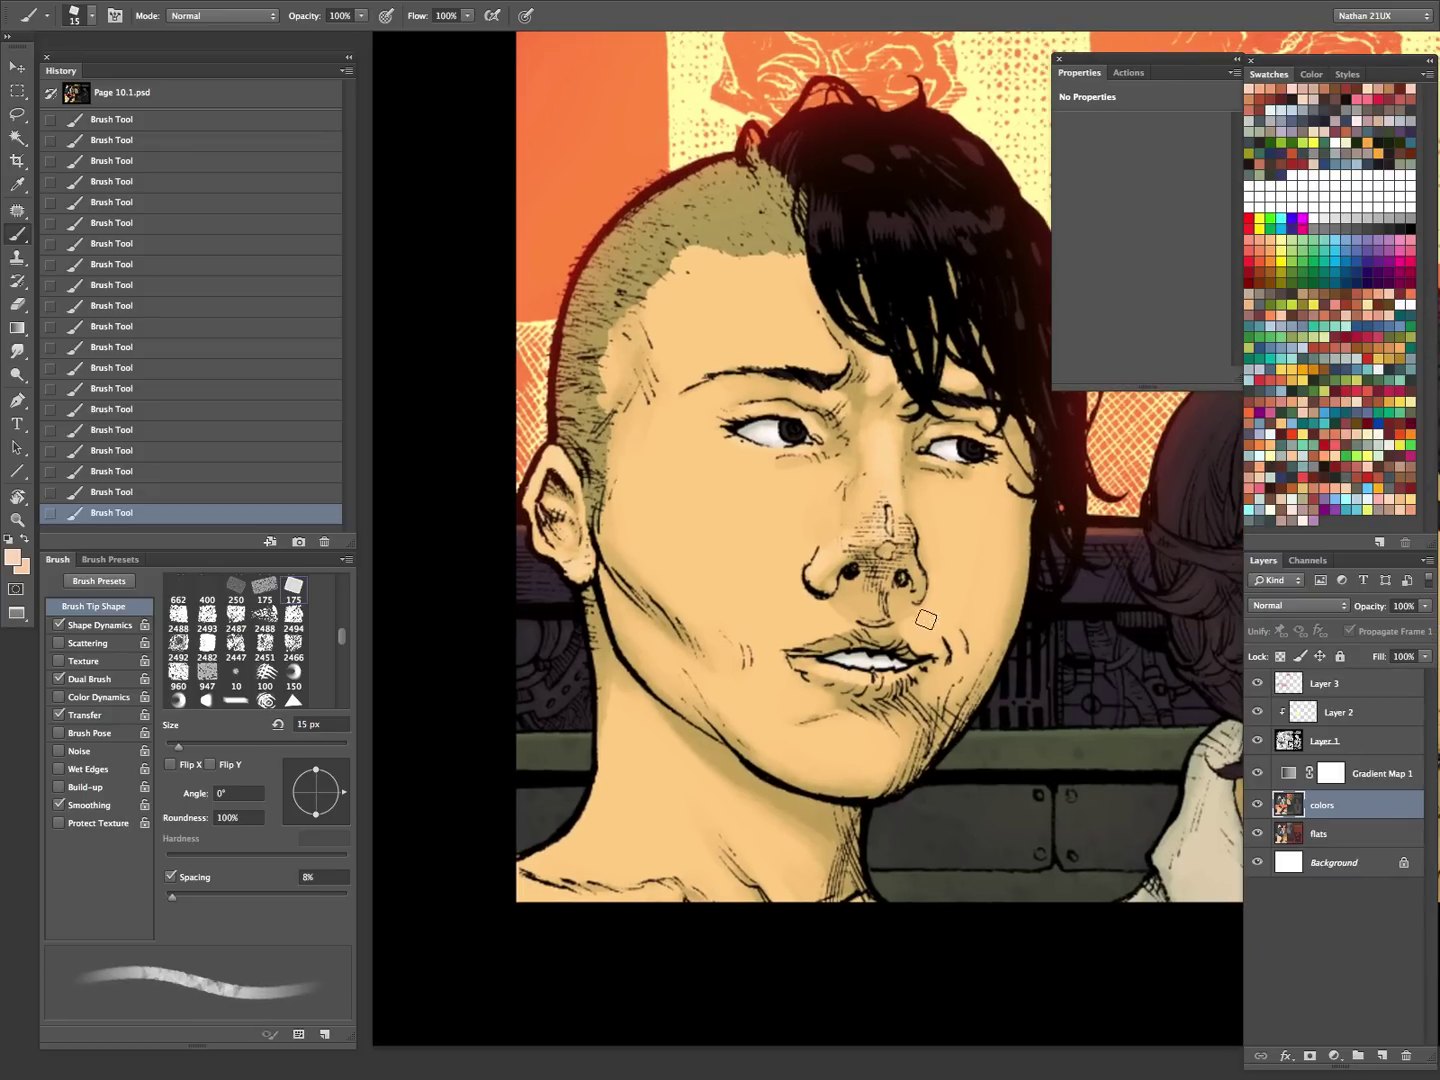
# - Paint broad light skin areas on the woman's cheeks and around her eye in the lower panel with a brush of 20 to 40 px
pyautogui.press(']')
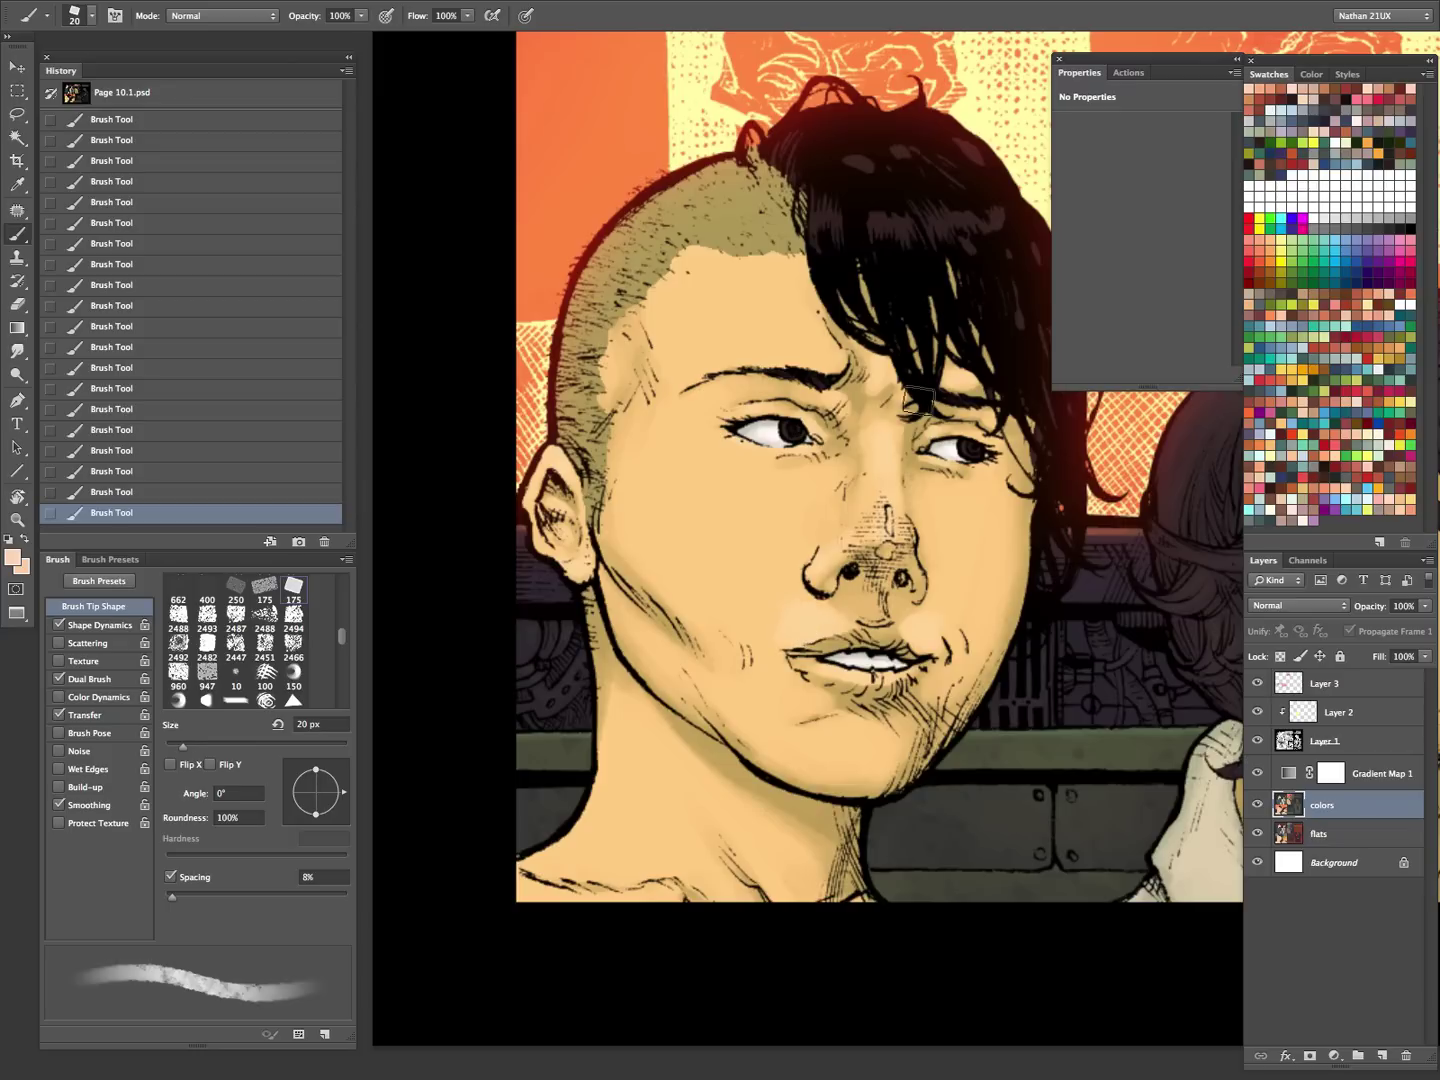
pyautogui.press(']')
pyautogui.press(']')
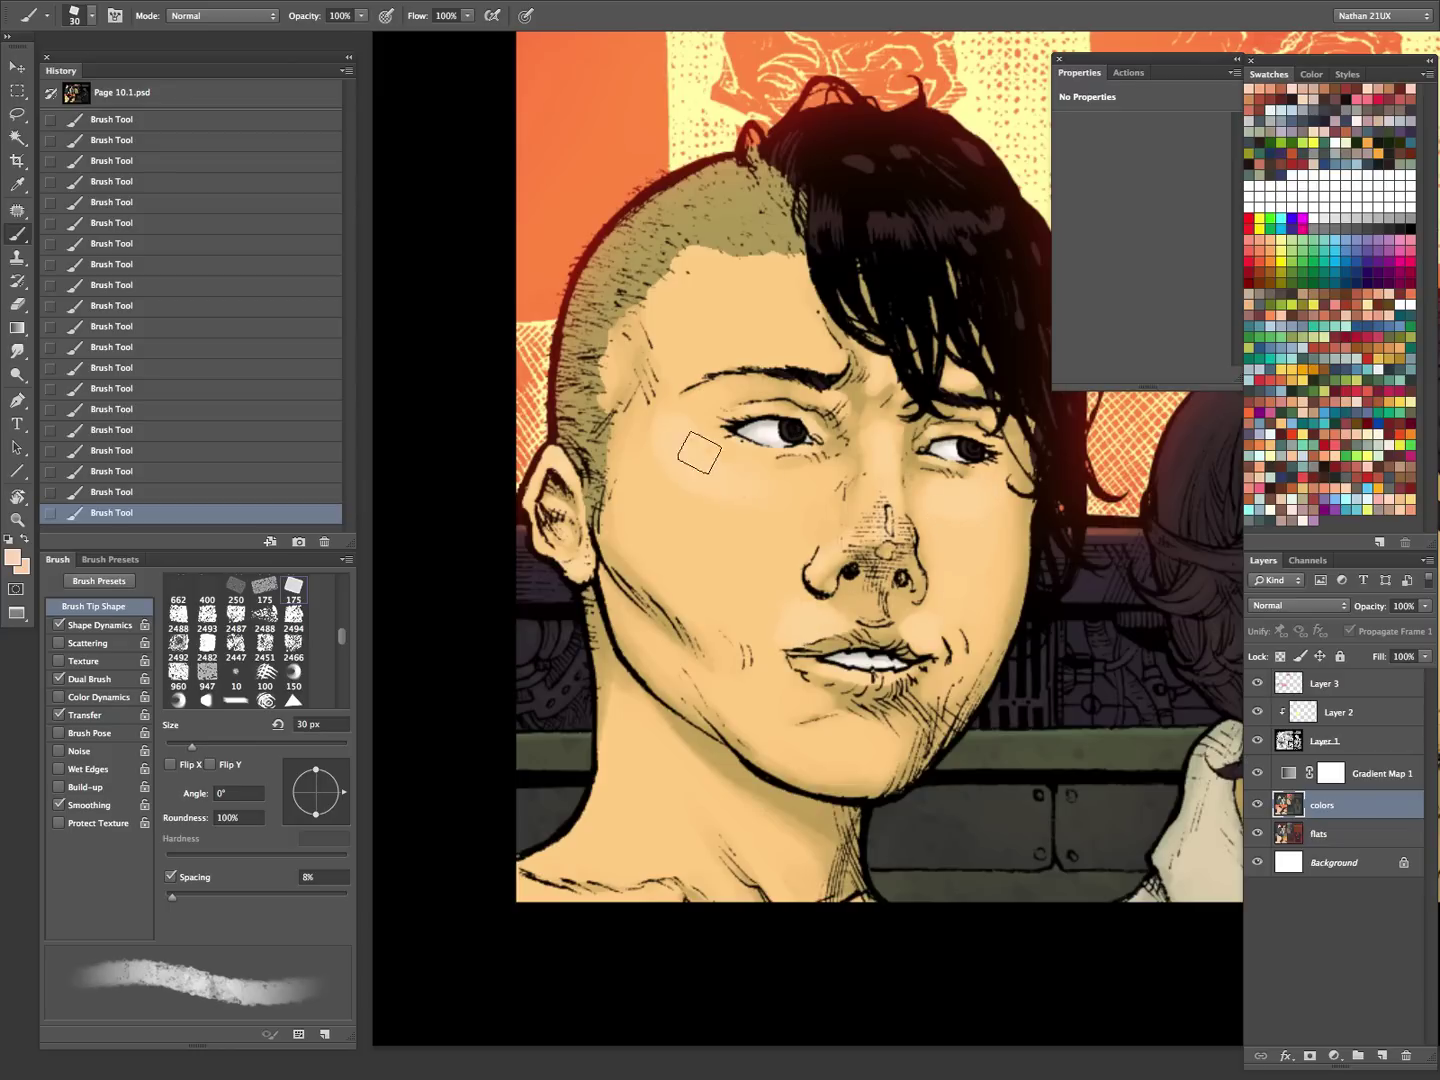
pyautogui.press('[')
pyautogui.press(']')
pyautogui.press(']')
pyautogui.press(']')
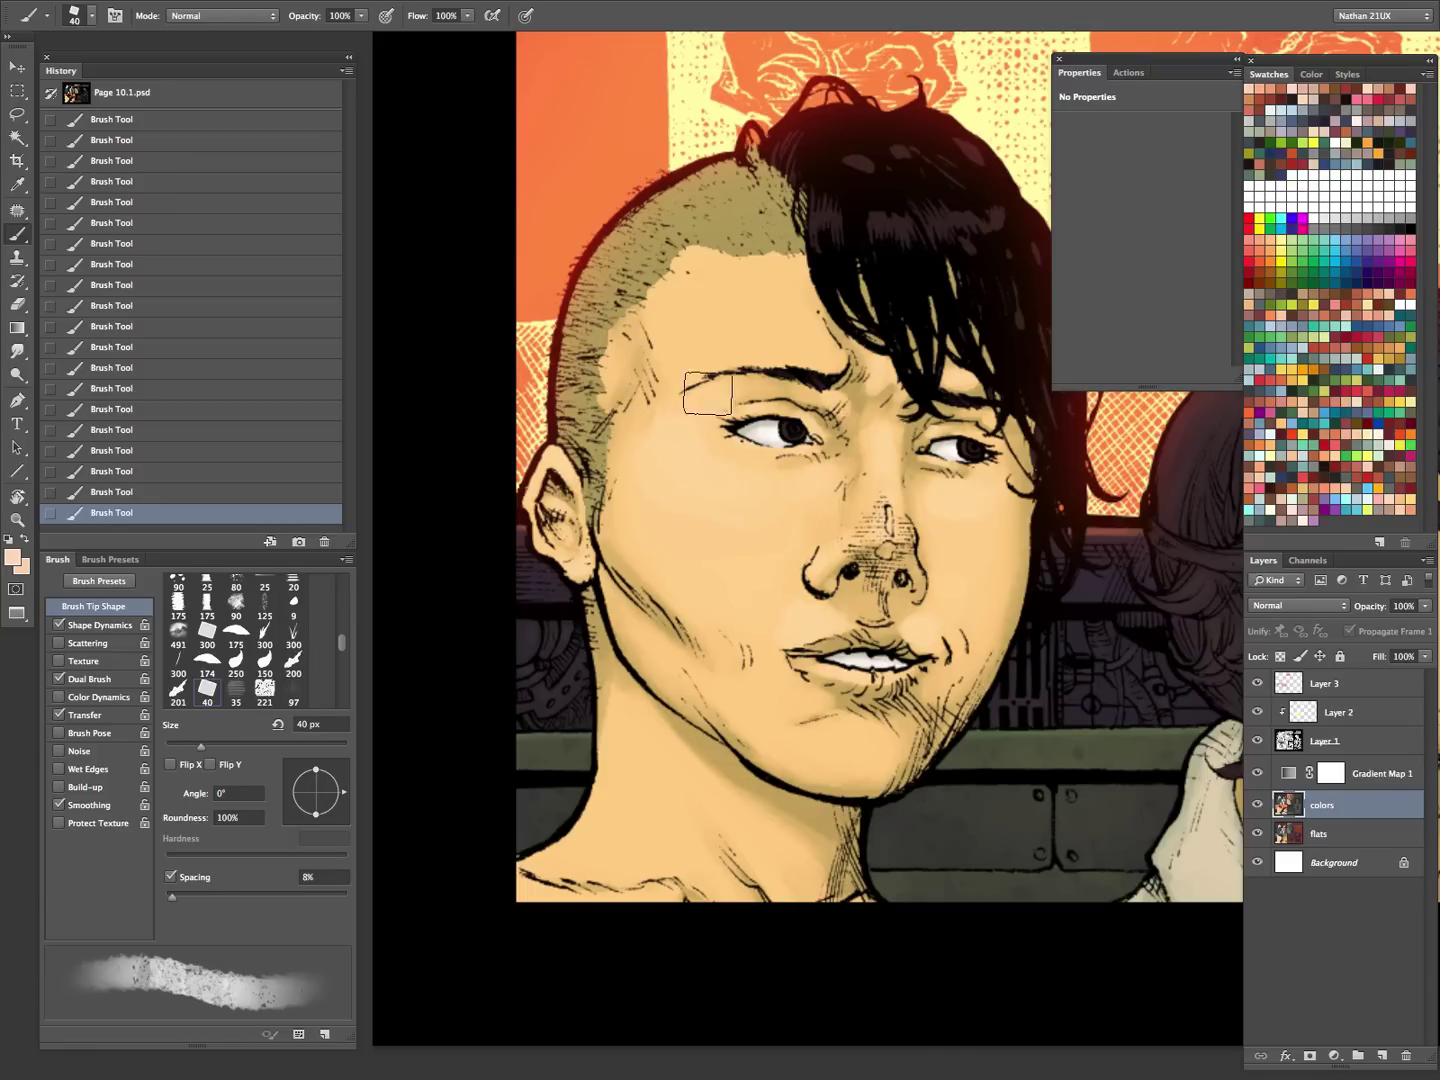
# - Lighten the woman's forehead and chin in the lower panel with a brush of 25 to 15 px
pyautogui.press('[')
pyautogui.press('[')
pyautogui.press('[')
pyautogui.press('[')
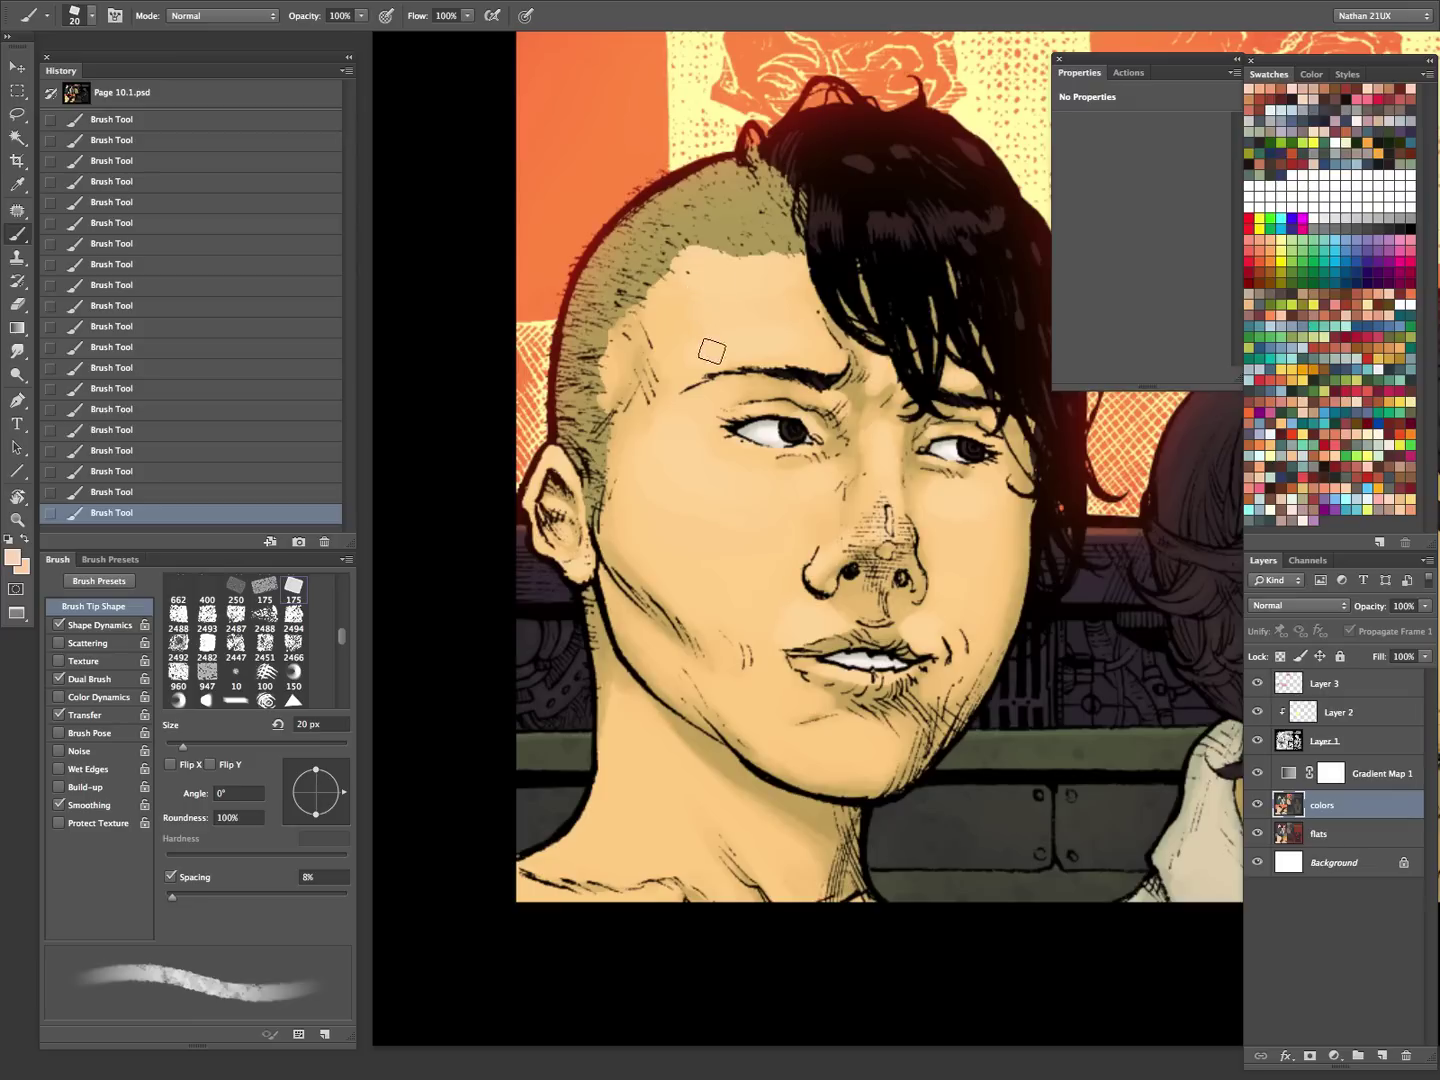
pyautogui.press('[')
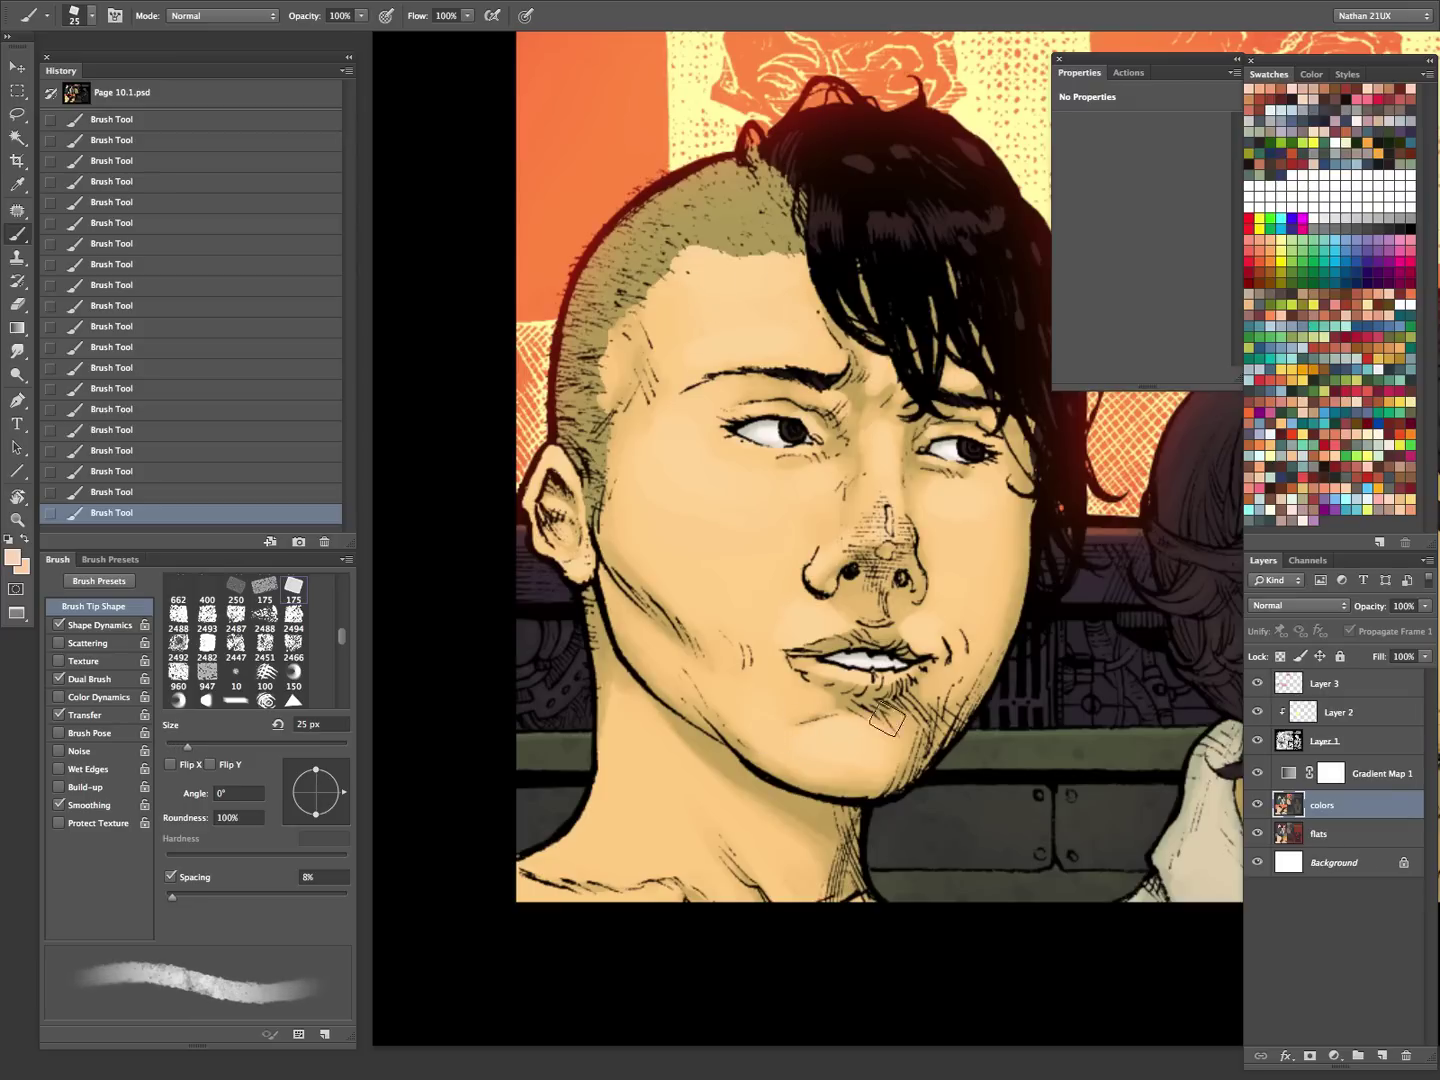
pyautogui.press('[')
pyautogui.press('[')
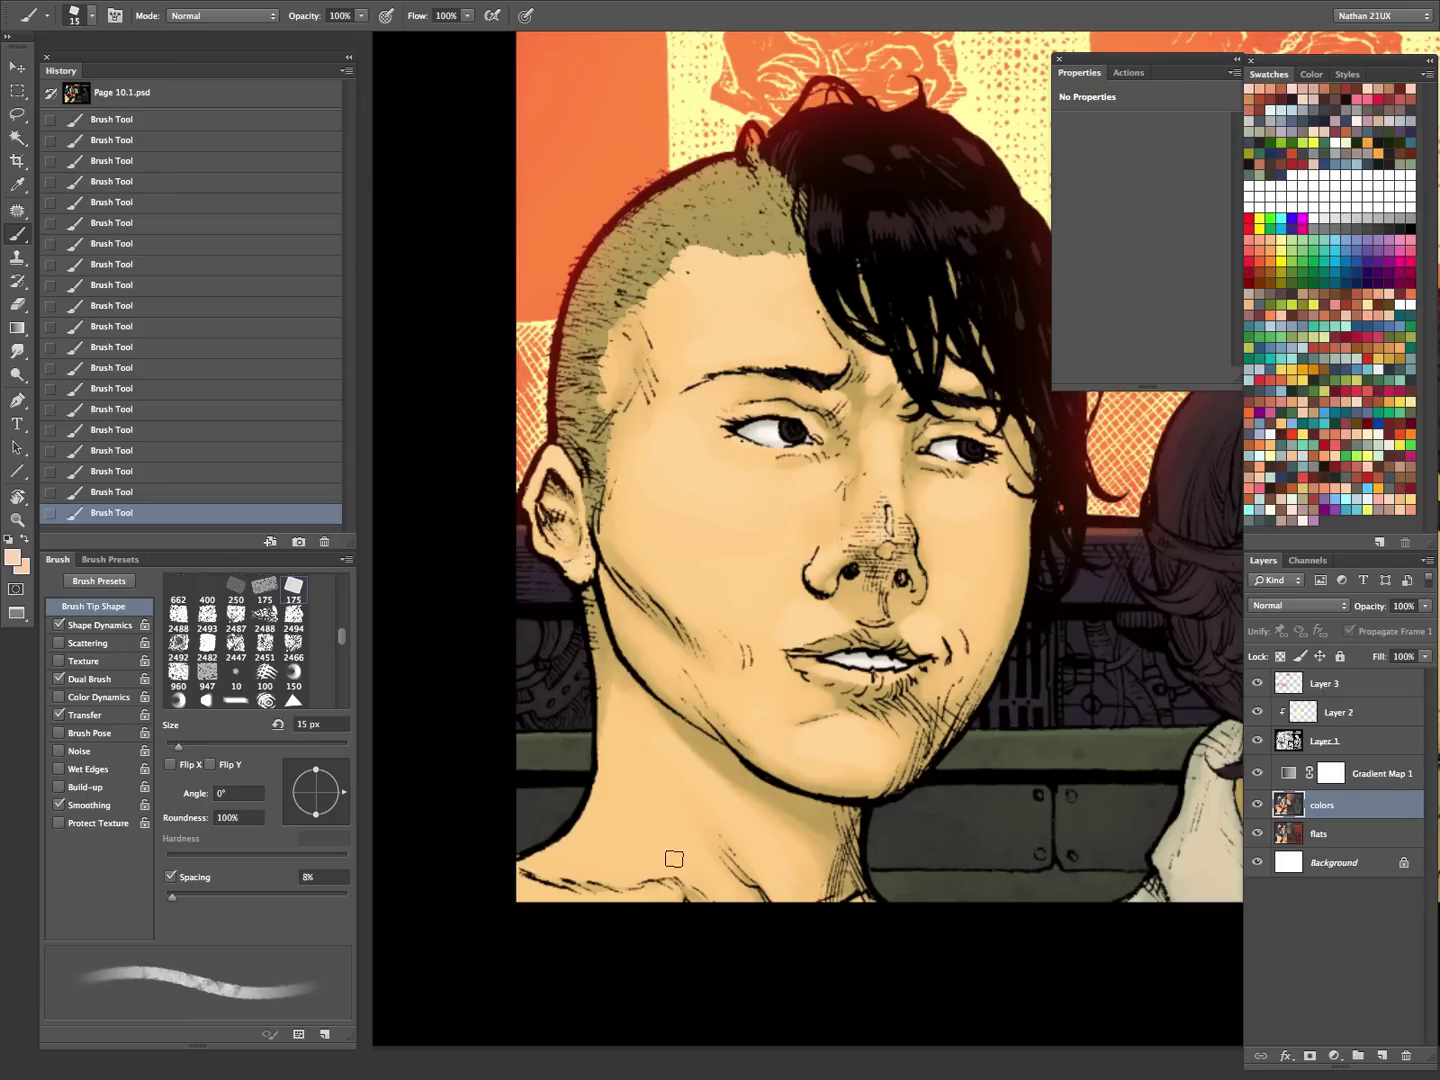
# - Paint light skin over the woman's neck and shoulder in the lower panel with a brush of 15 to 35 px
pyautogui.press(']')
pyautogui.press(']')
pyautogui.press(']')
pyautogui.press(']')
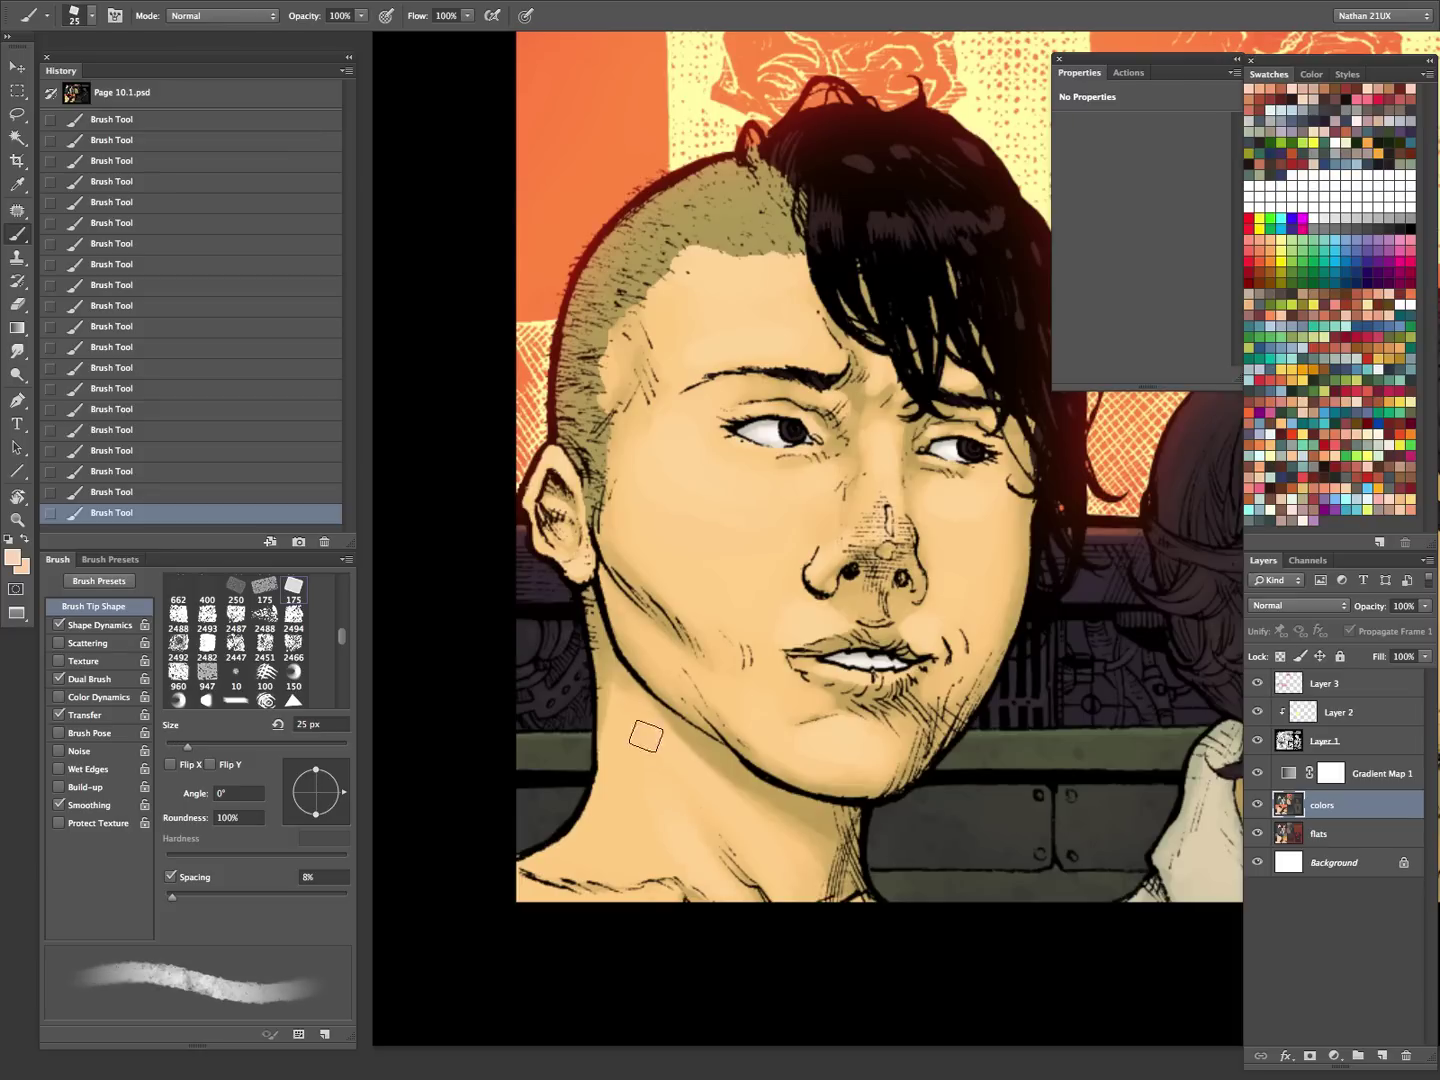
pyautogui.press('[')
pyautogui.press('[')
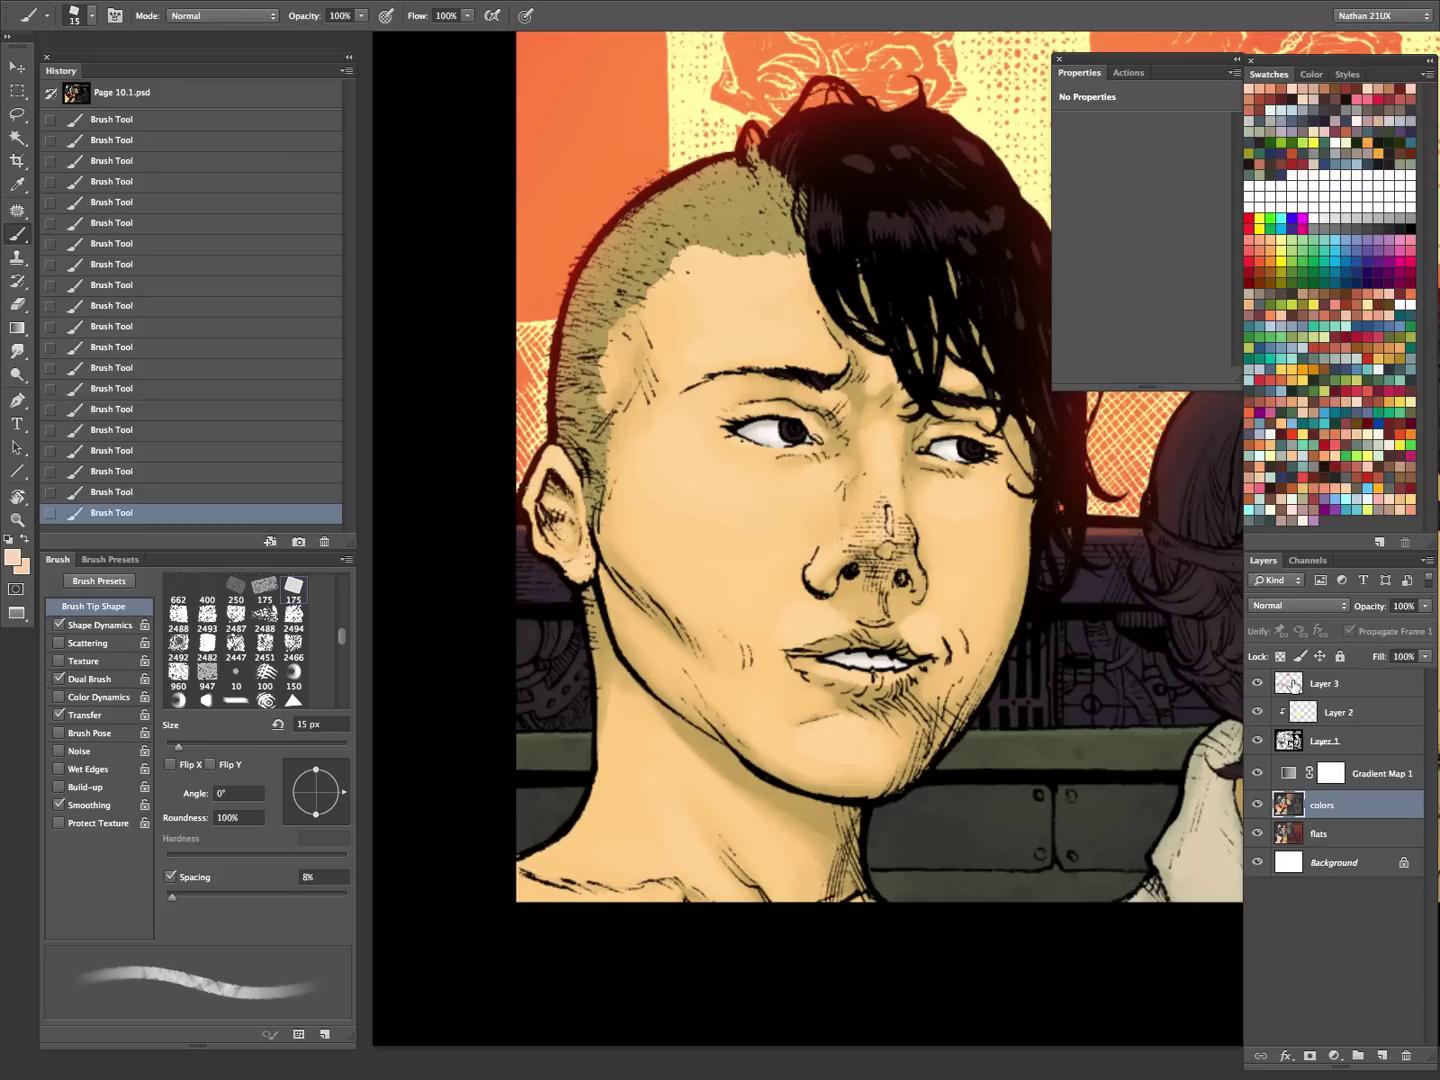
pyautogui.press(']')
pyautogui.press(']')
pyautogui.press(']')
pyautogui.press(']')
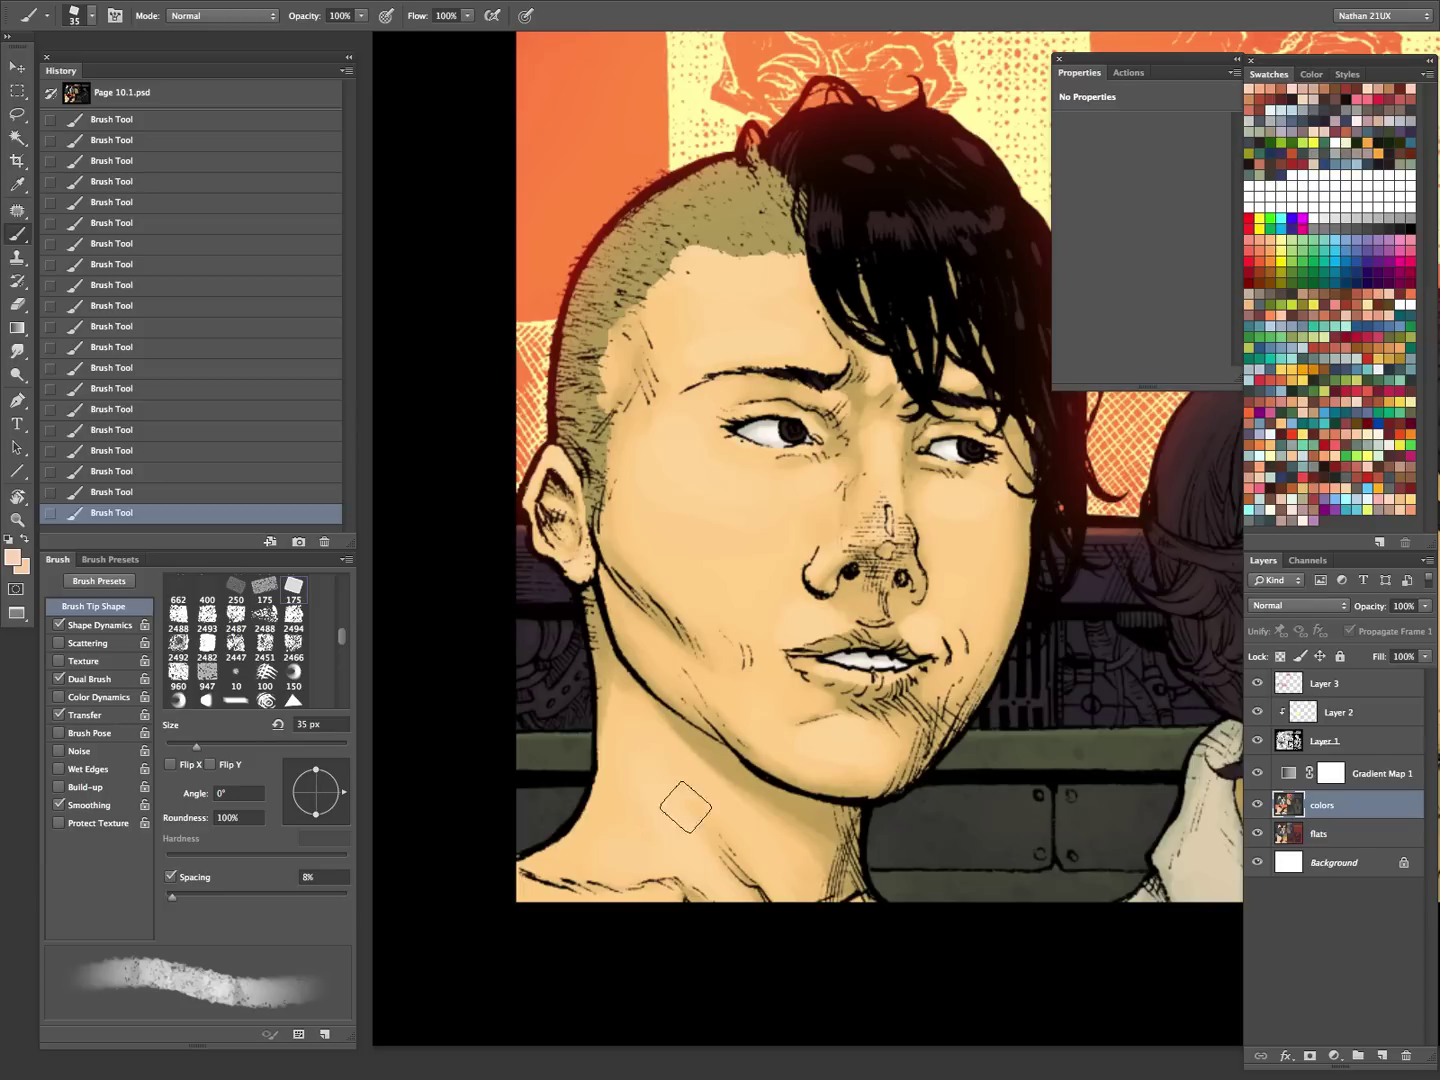
# - Compare the lower panel with and without Gradient Map 1, and leave the gradient map hidden
pyautogui.click(1257, 773)
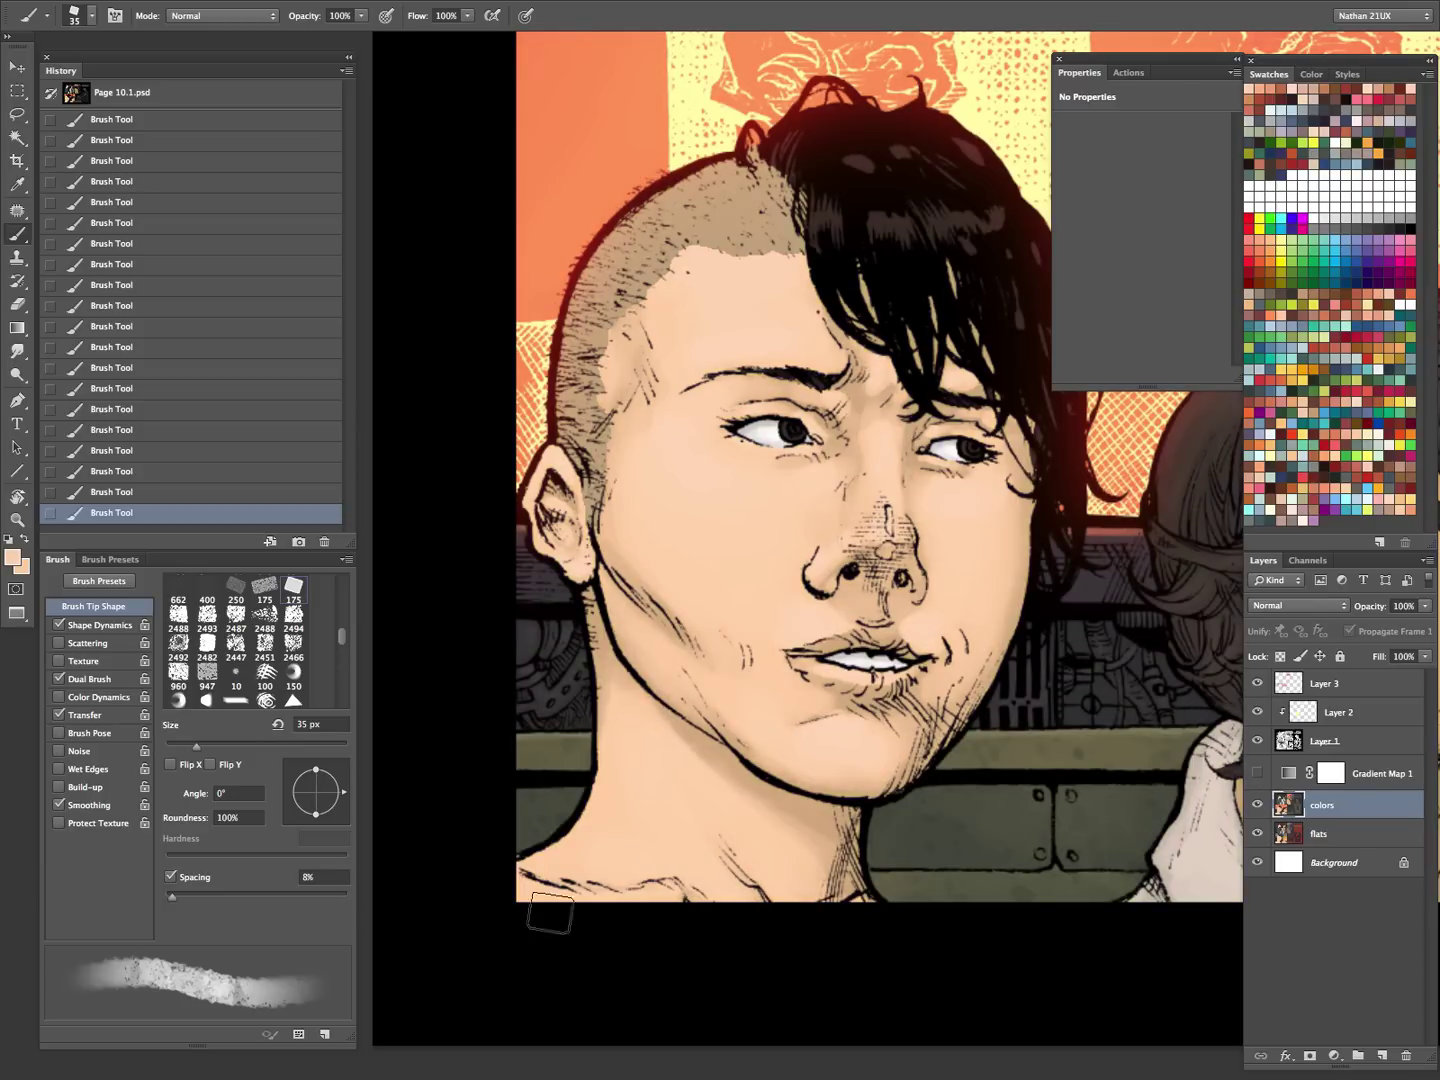
pyautogui.click(1257, 773)
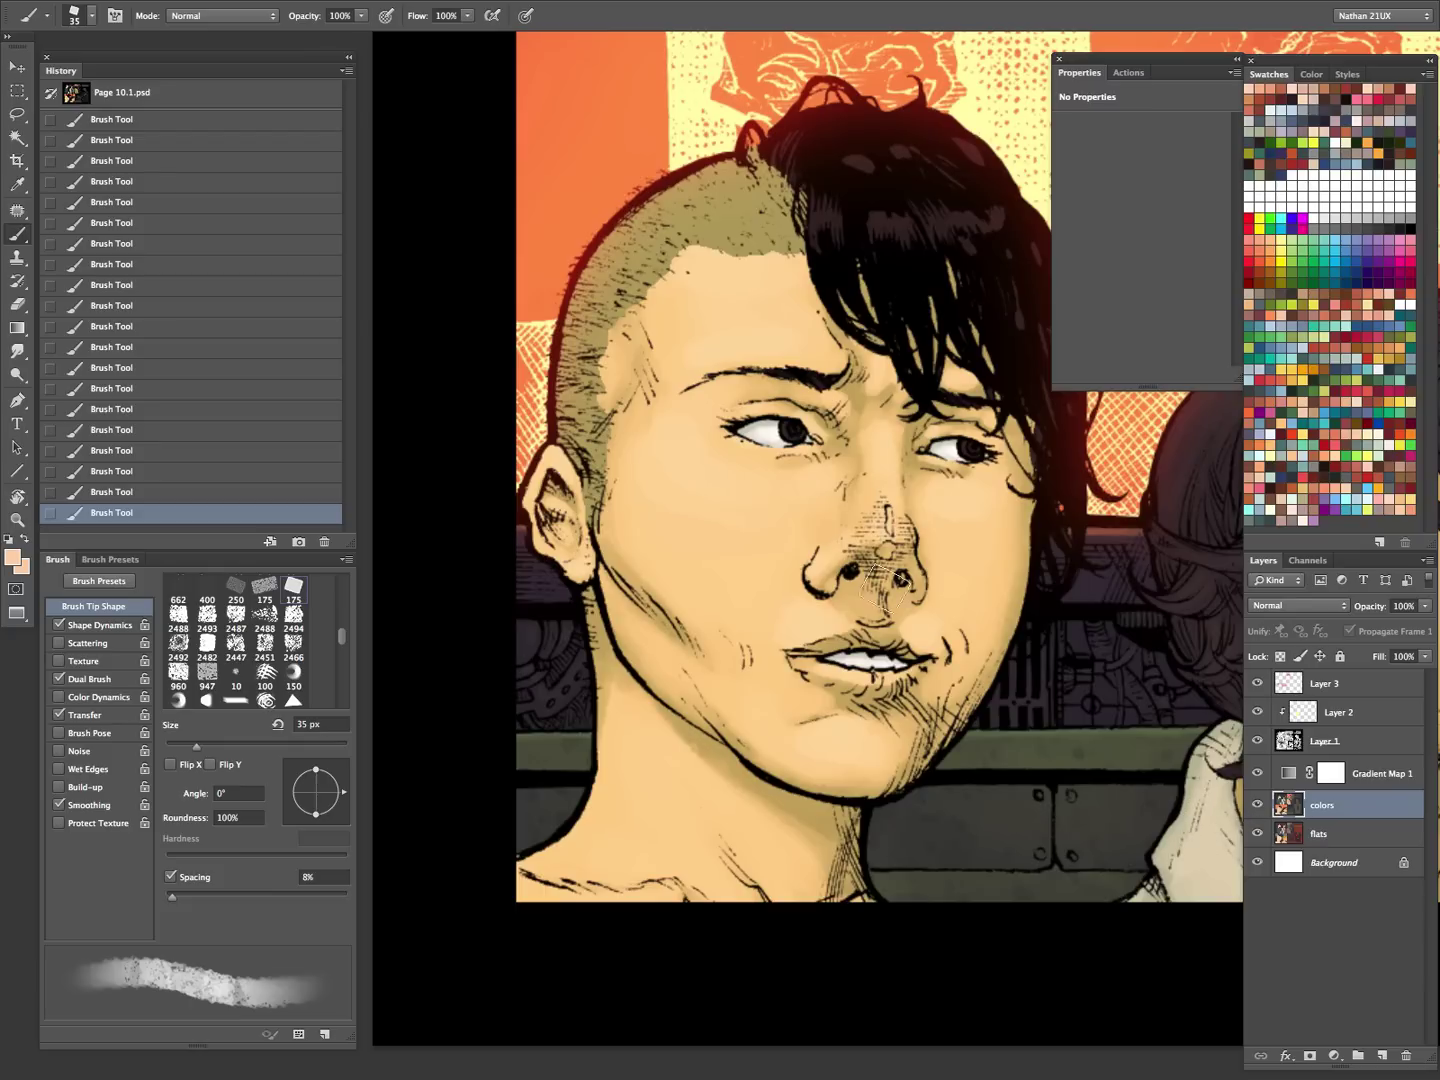
pyautogui.click(1256, 772)
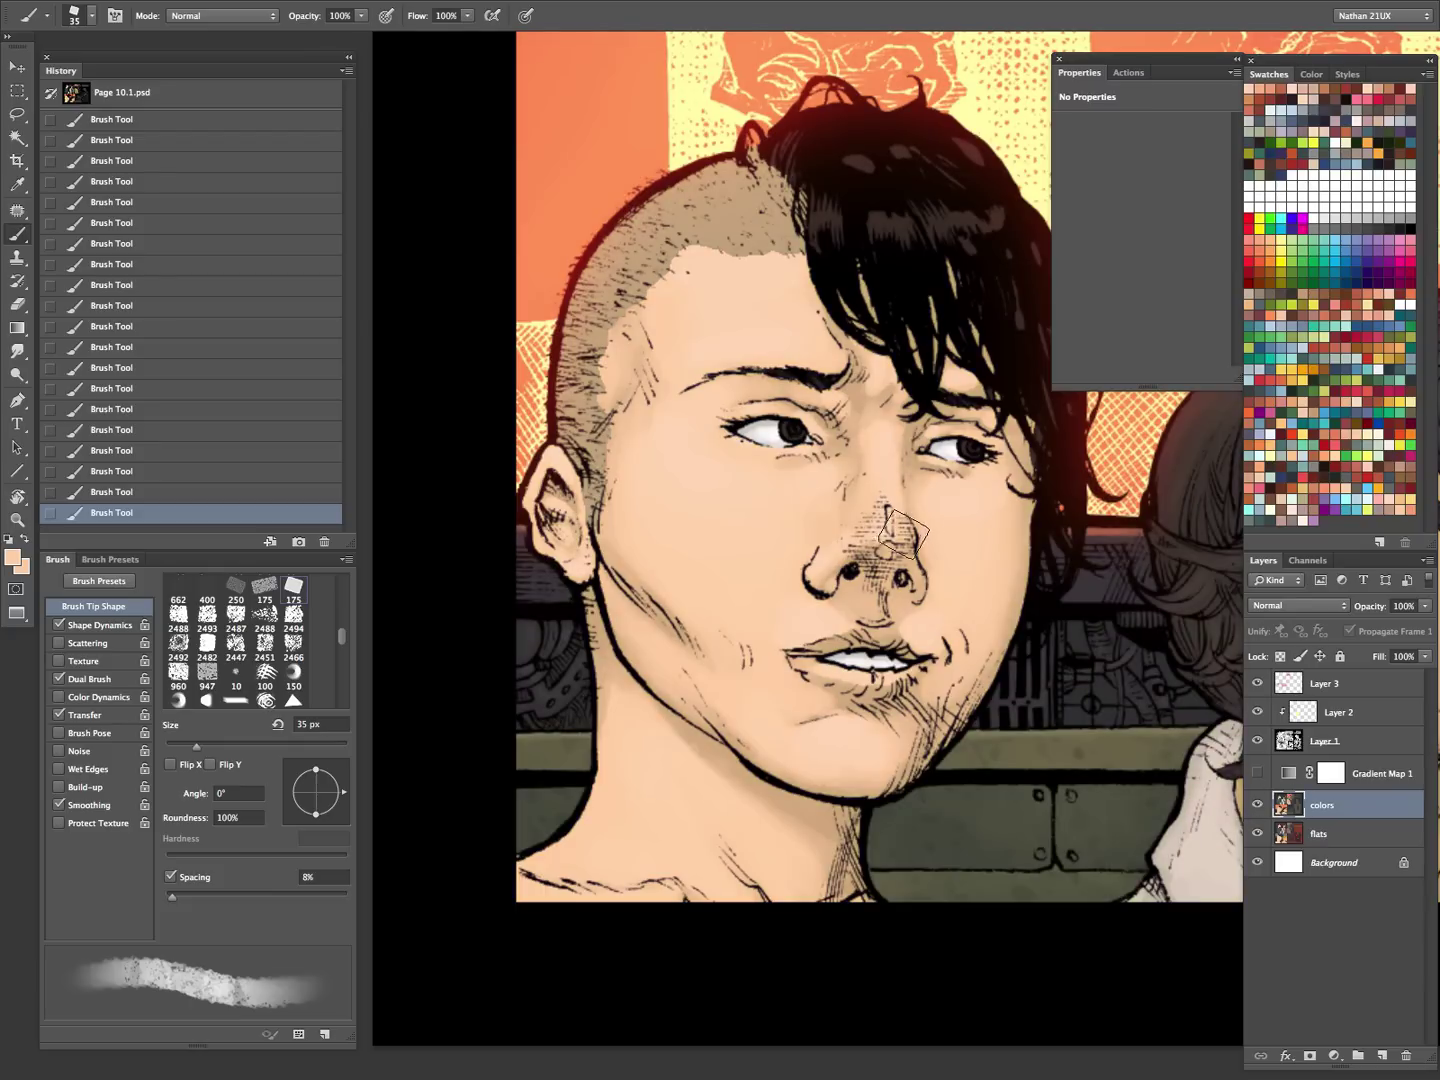
# - Highlight the woman's nose in the lower panel, sampling skin tones and using the pale color ffe6cf with a 5 px brush
pyautogui.moveTo(899, 489)
pyautogui.mouseDown()
pyautogui.moveTo(871, 521)
pyautogui.moveTo(888, 537)
pyautogui.mouseUp()
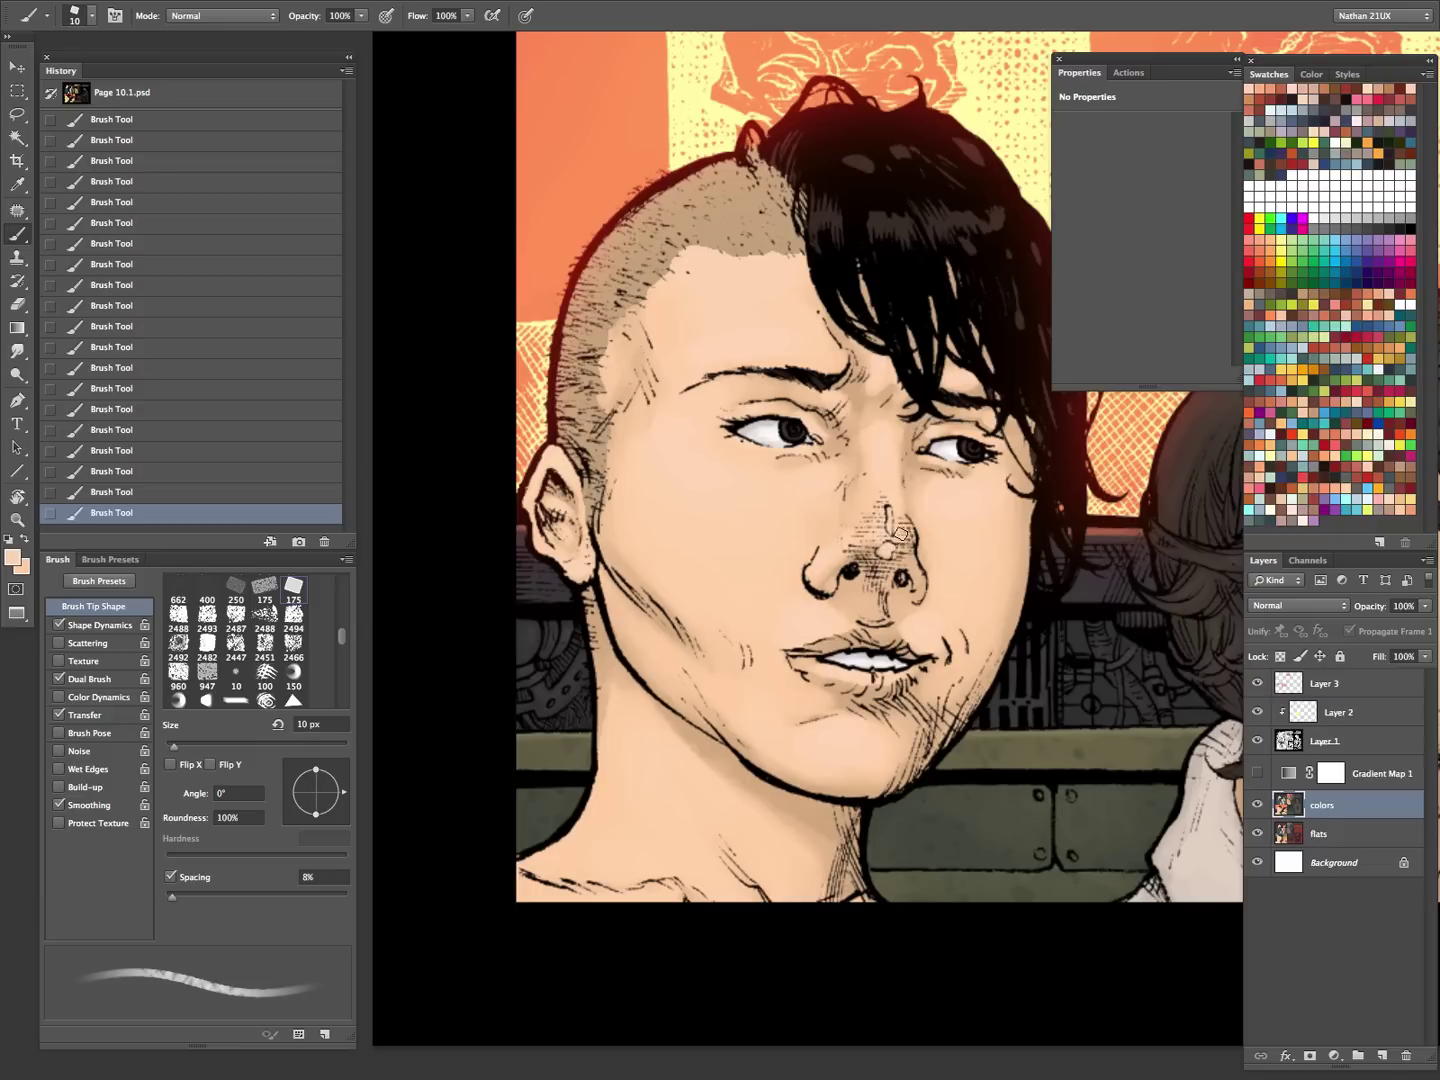
pyautogui.keyDown('alt'); pyautogui.click(903, 572); pyautogui.keyUp('alt')
pyautogui.keyDown('alt'); pyautogui.click(896, 483); pyautogui.keyUp('alt')
pyautogui.click(13, 557)
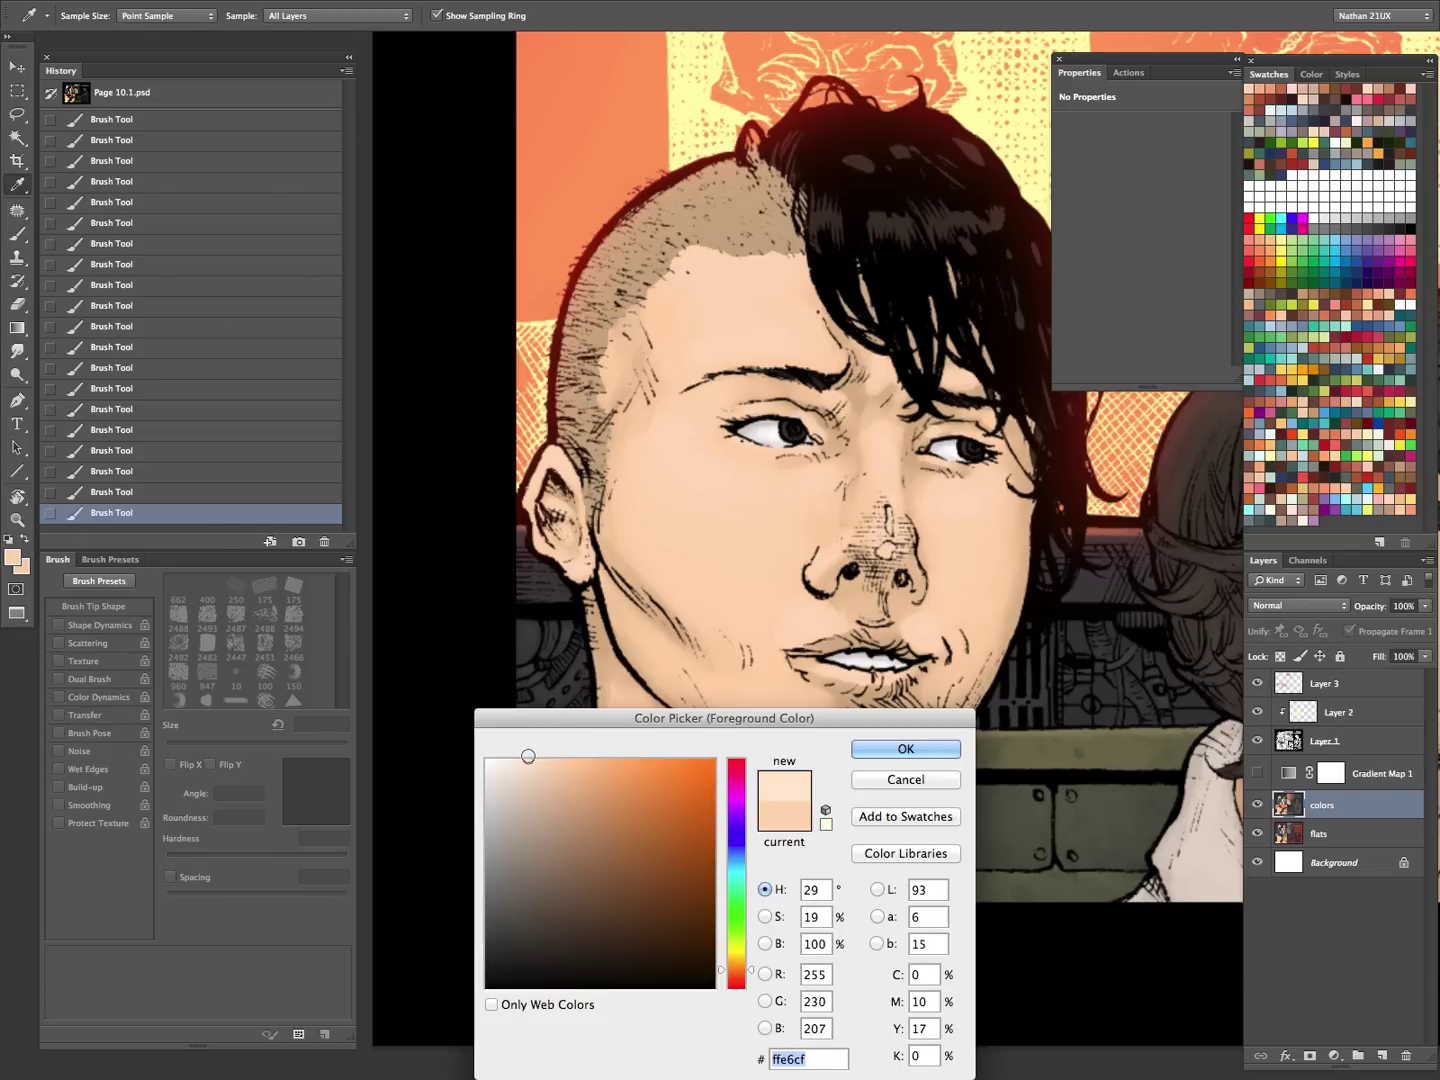
pyautogui.click(905, 749)
pyautogui.press('[')
pyautogui.press('[')
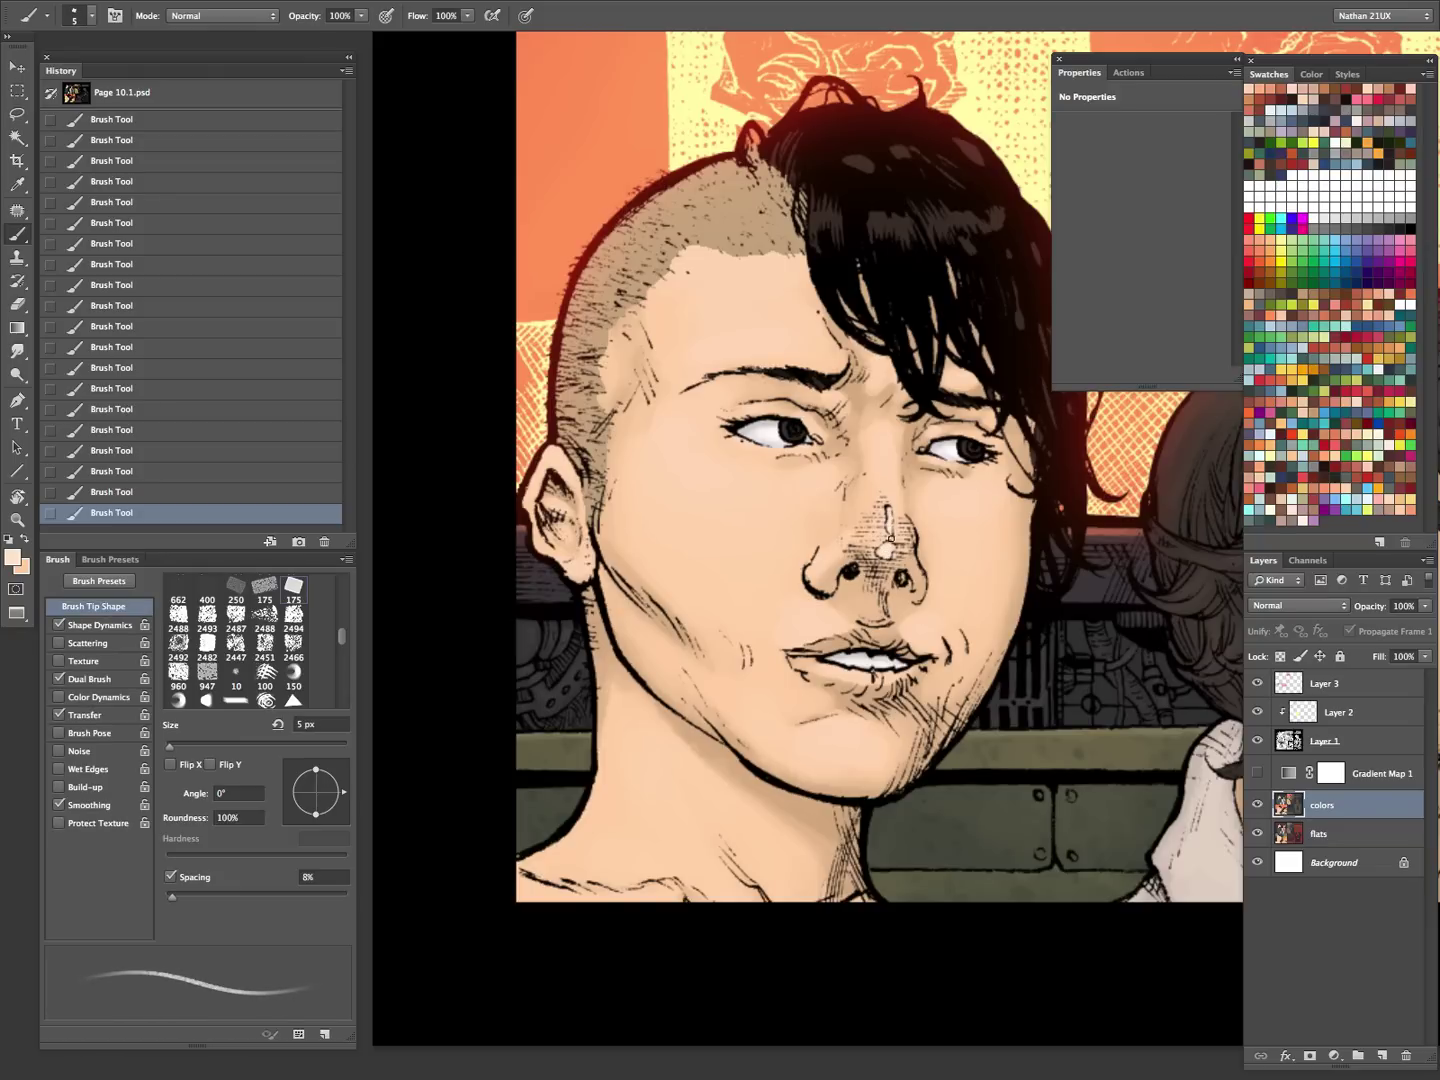
# - Show Gradient Map 1 and review the woman's nose highlight both up close and against the whole page
pyautogui.click(1258, 775)
pyautogui.press('z')
pyautogui.moveTo(995, 678); pyautogui.dragTo(888, 854)
pyautogui.moveTo(1052, 758); pyautogui.dragTo(818, 937)
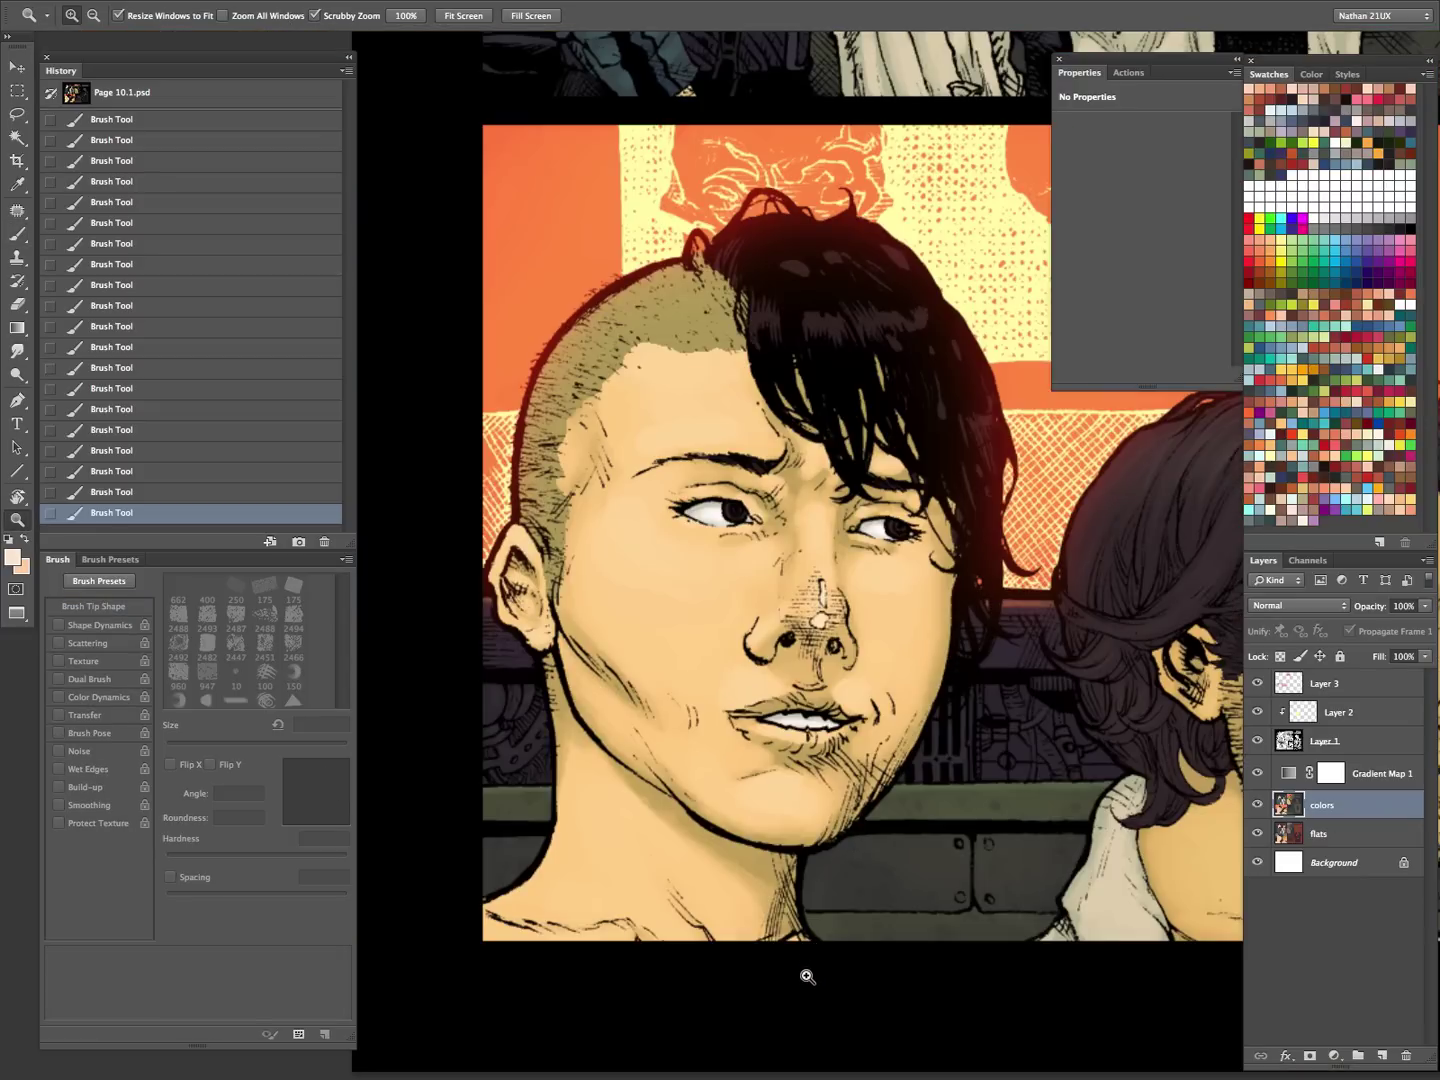
pyautogui.moveTo(945, 679); pyautogui.dragTo(845, 779)
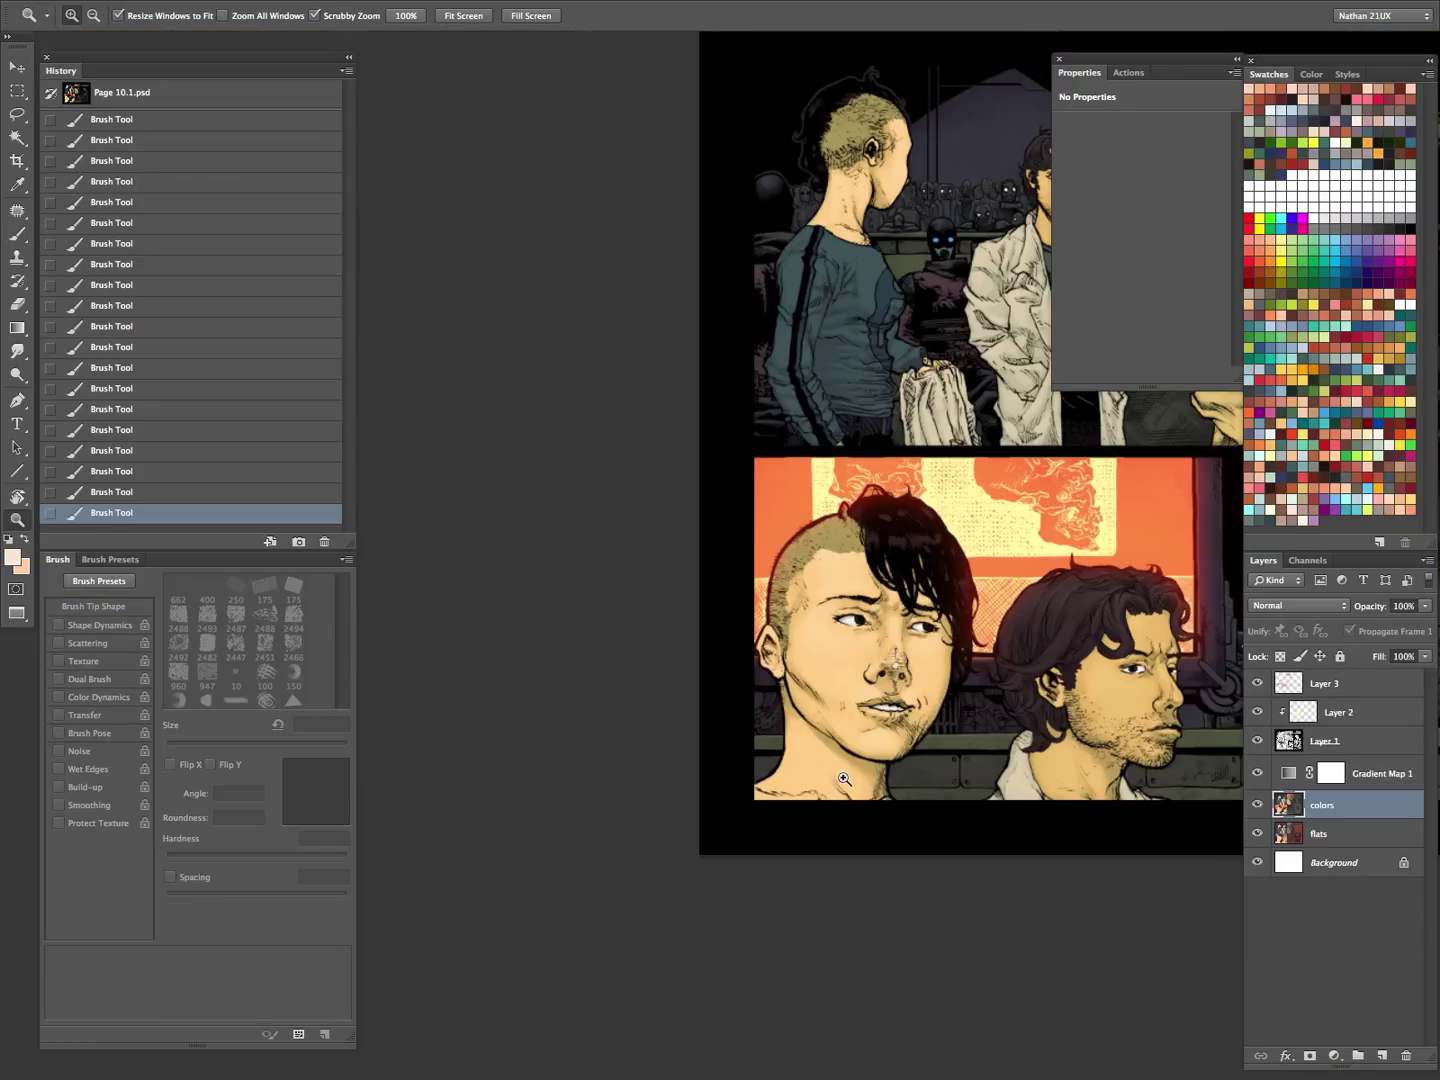
pyautogui.moveTo(927, 738); pyautogui.dragTo(986, 707)
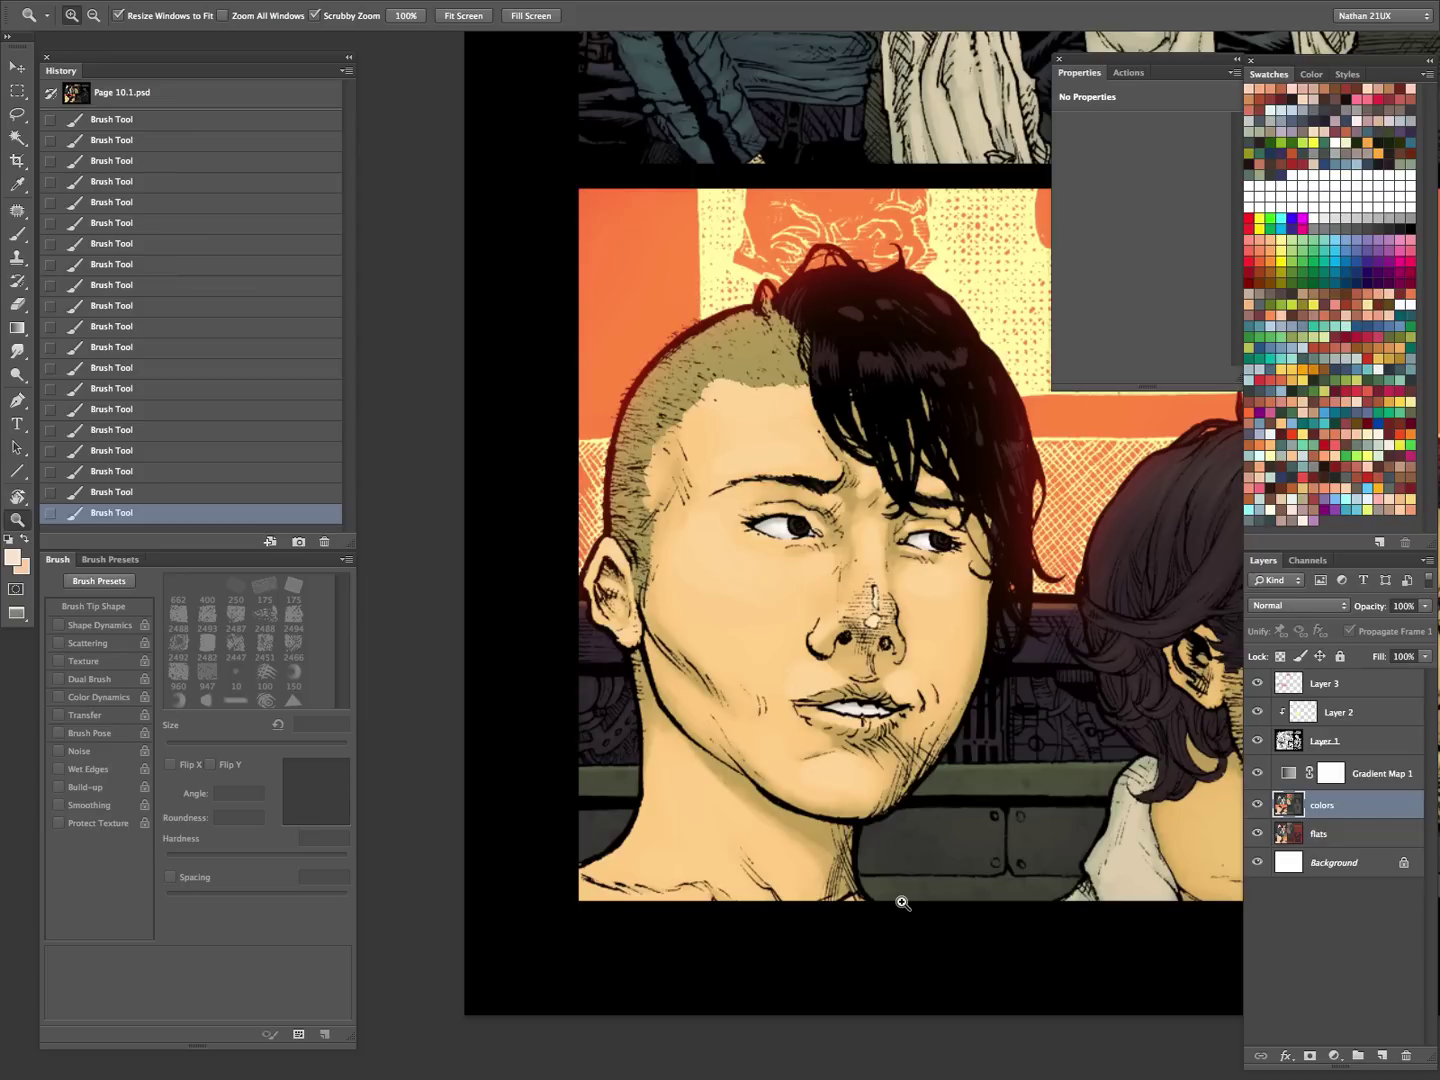
# - Hide Gradient Map 1 and select the woman's shaved hair on the flats layer with the Magic Wand
pyautogui.click(1256, 773)
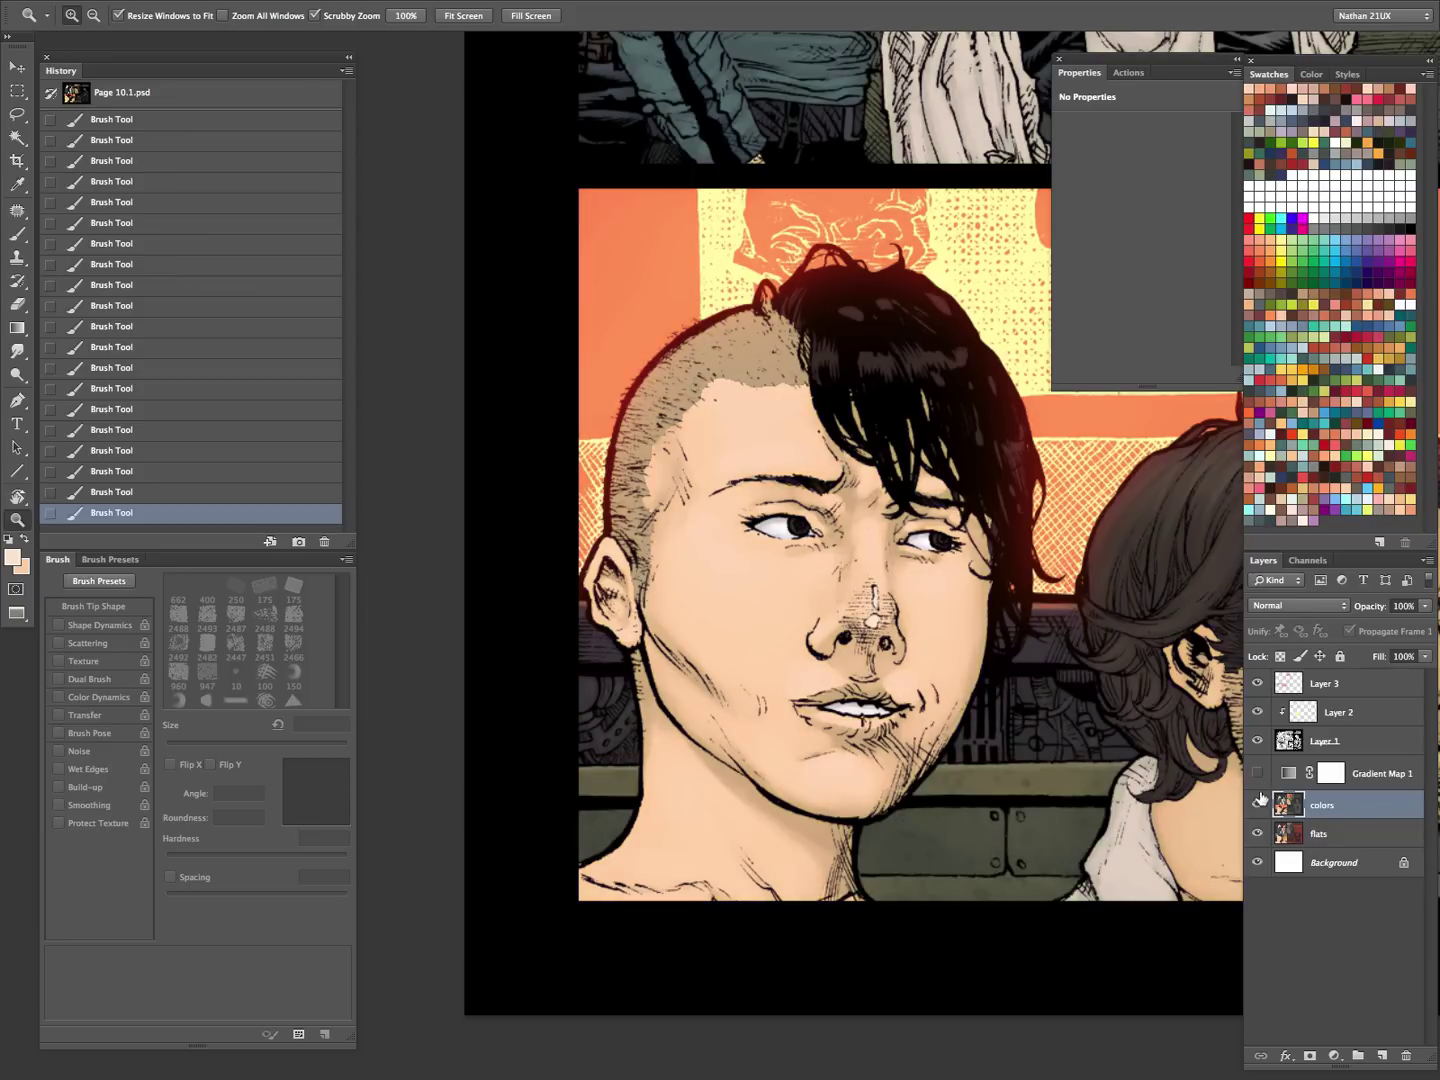
pyautogui.click(1345, 834)
pyautogui.press('super+d')
pyautogui.press('w')
pyautogui.click(849, 508)
# - Sample the light shaved-hair color from Page 7.2.psd and return to the woman's face in Page 10.1.psd
pyautogui.press('f')
pyautogui.press('f')
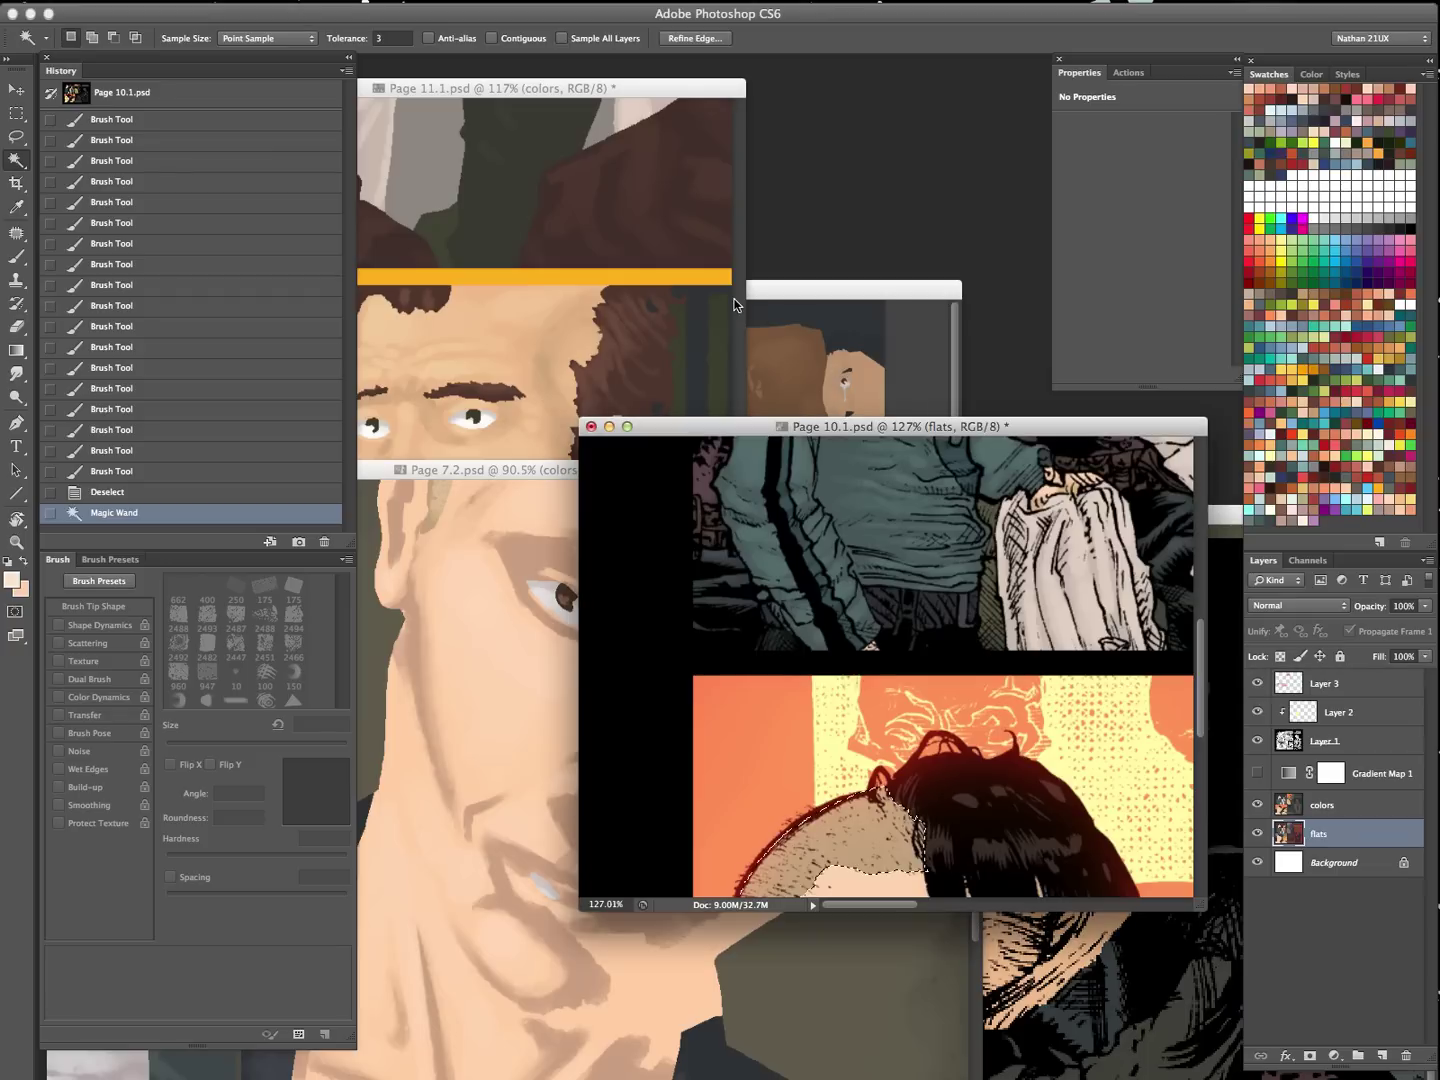
pyautogui.click(540, 581)
pyautogui.press('z')
pyautogui.moveTo(814, 641); pyautogui.dragTo(700, 605)
pyautogui.press('i')
pyautogui.click(568, 528)
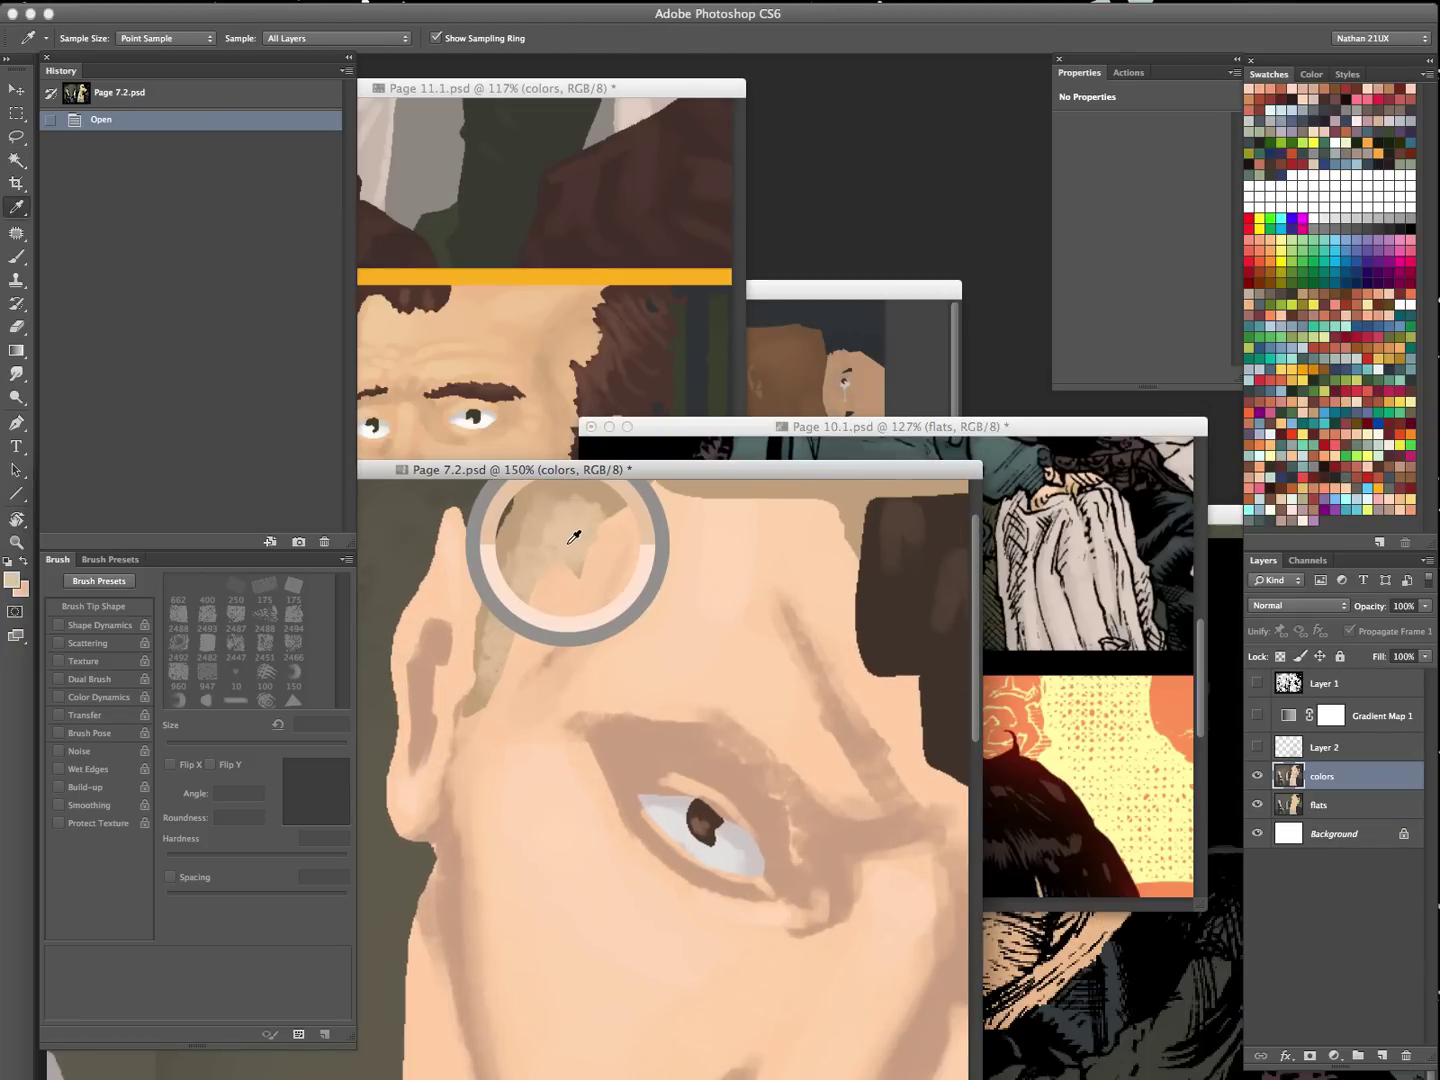
pyautogui.click(1031, 571)
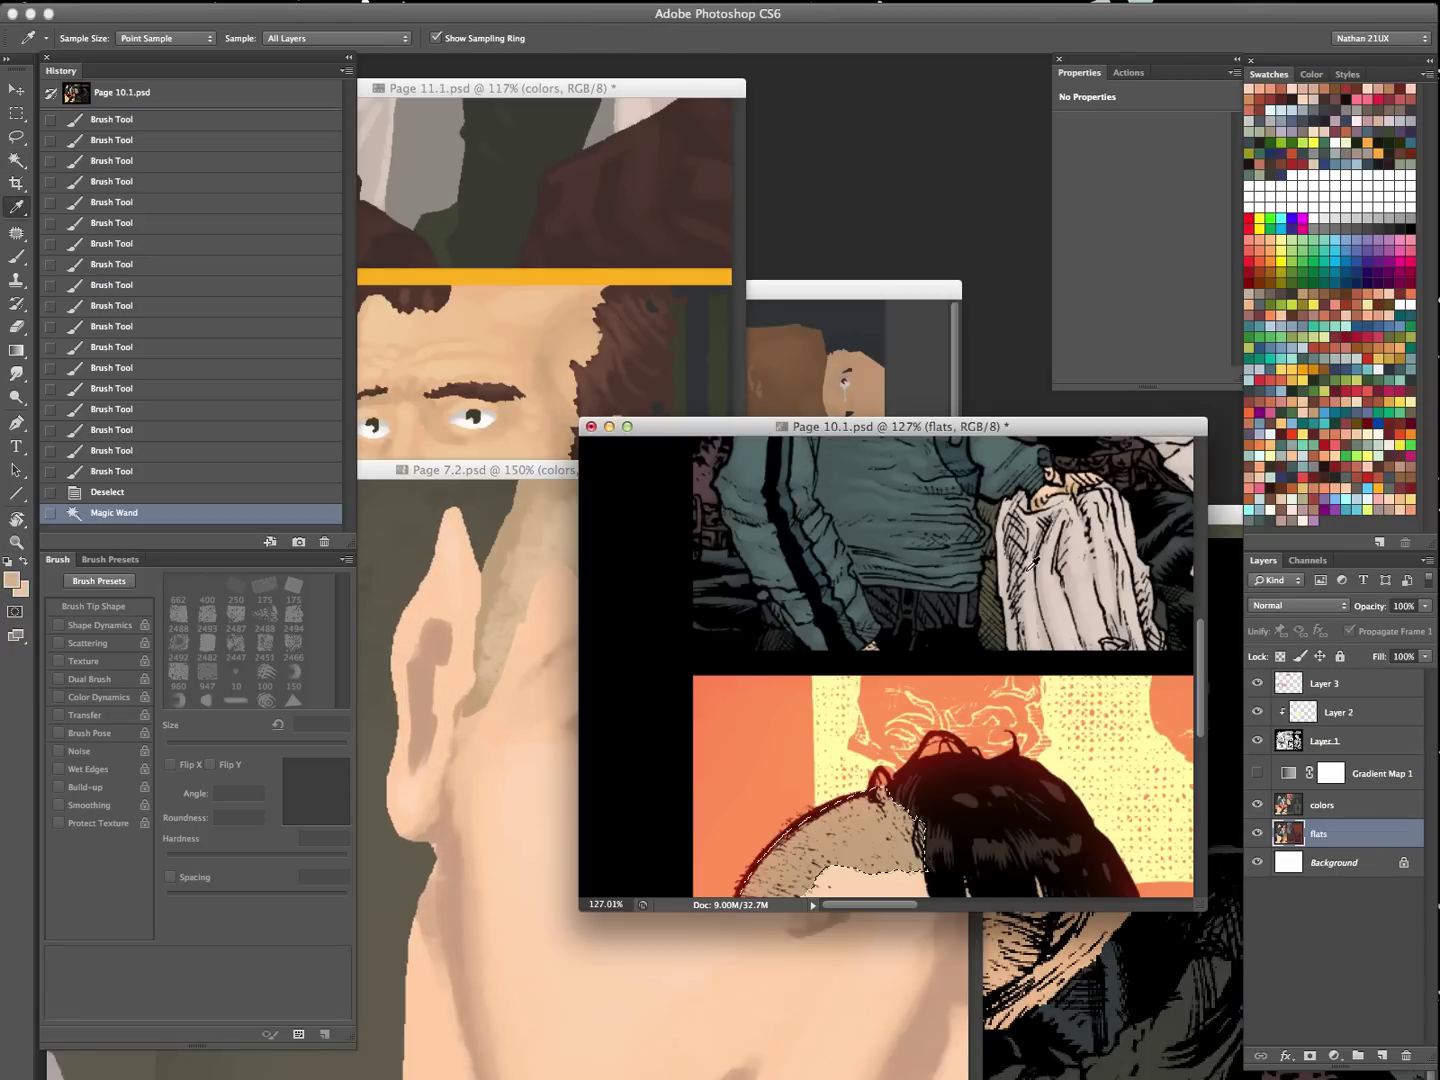
pyautogui.press('f')
pyautogui.press('z')
pyautogui.moveTo(709, 590); pyautogui.dragTo(1097, 571)
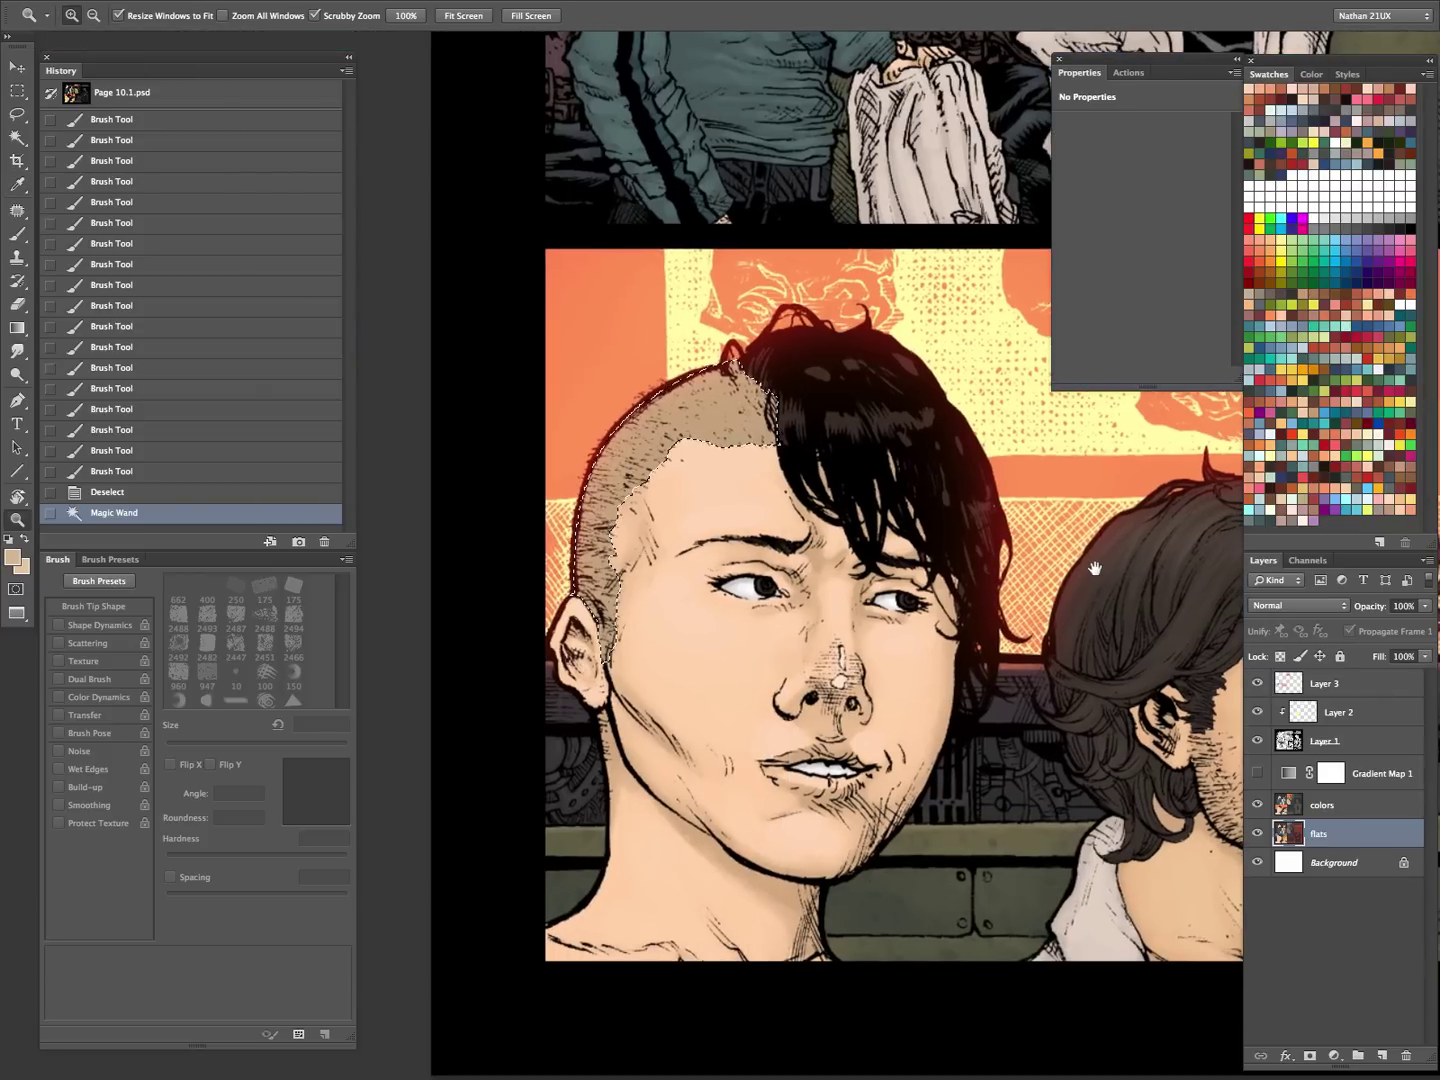
# - On the colors layer with Gradient Map 1 shown and selection edges hidden, lighten the shaved hair above the ear with a 35 px brush
pyautogui.click(1330, 806)
pyautogui.click(1256, 772)
pyautogui.hotkey('ctrl', 'h')
pyautogui.press('b')
pyautogui.press(']')
pyautogui.press(']')
pyautogui.press(']')
pyautogui.press(']')
pyautogui.press(']')
pyautogui.press(']')
pyautogui.press(']')
pyautogui.press(']')
pyautogui.press(']')
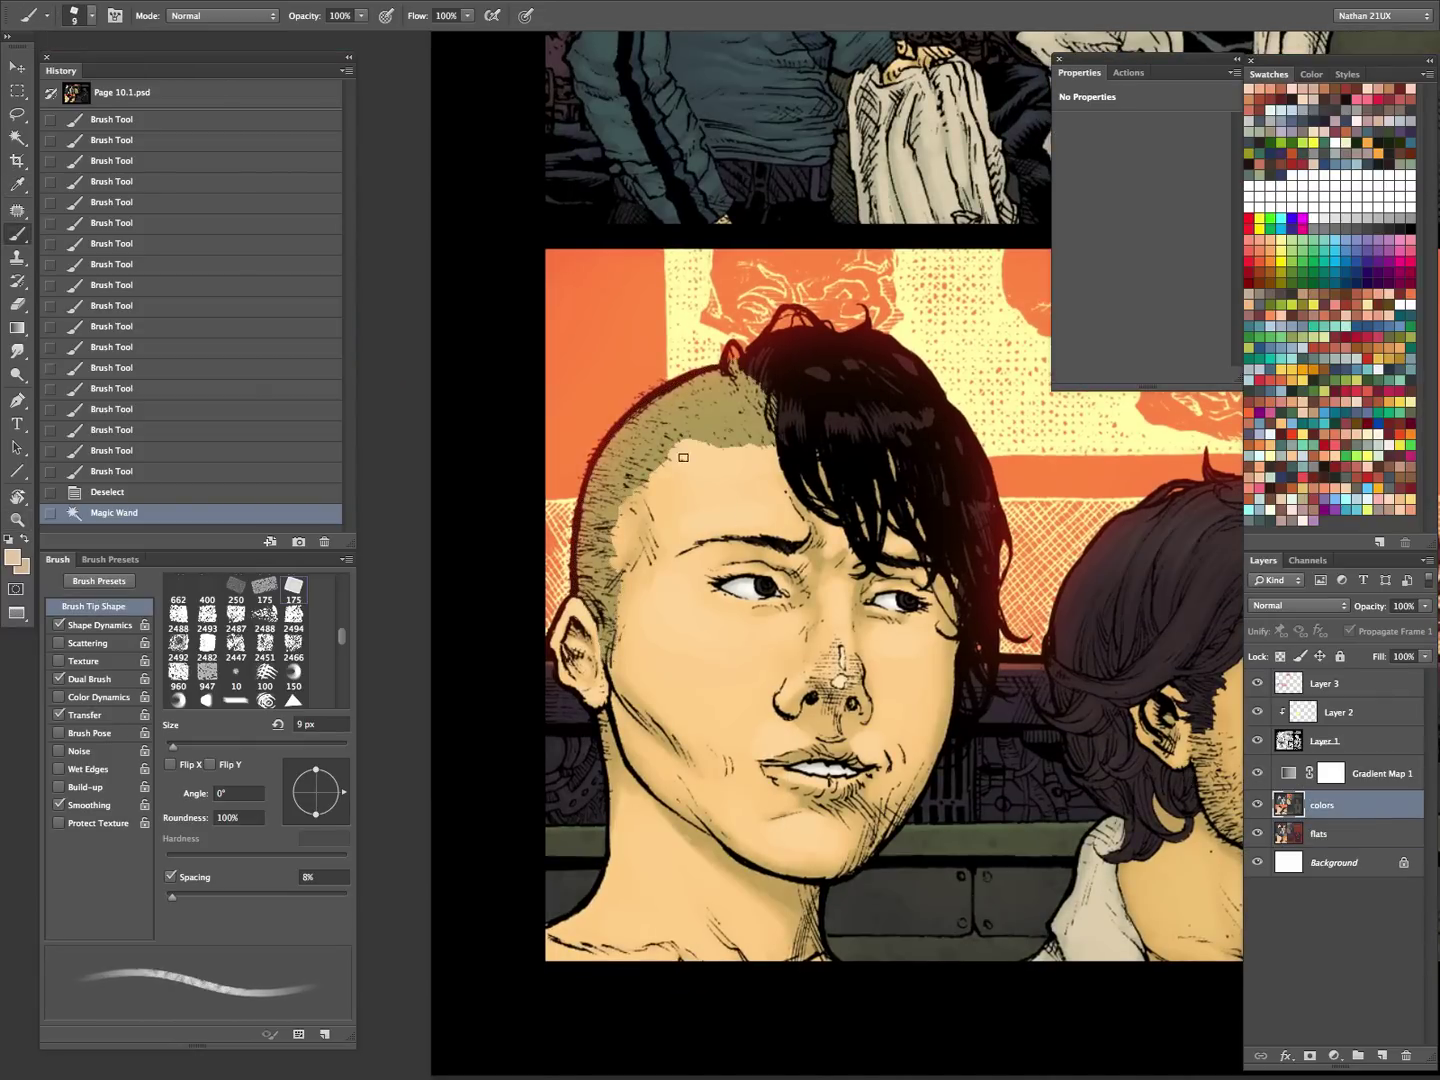
pyautogui.moveTo(616, 586); pyautogui.dragTo(613, 581)
pyautogui.keyDown('alt'); pyautogui.click(624, 599); pyautogui.keyUp('alt')
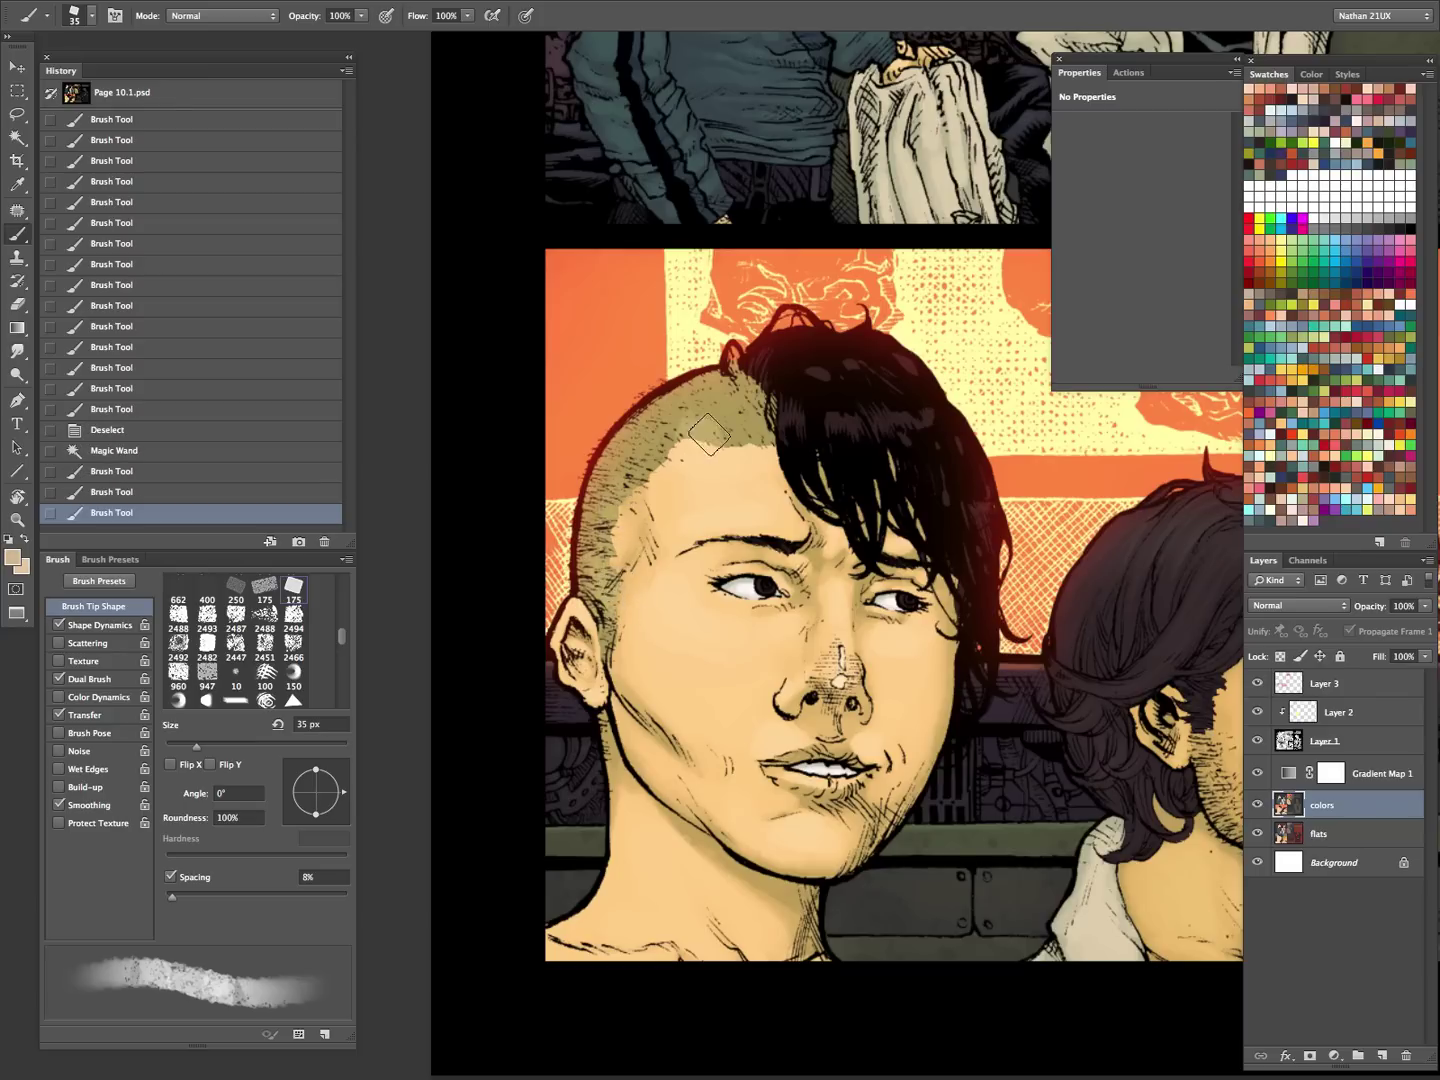
# - Build up the light tone across the woman's shaved hair, from the ear over the temple to the crown, with the 35 px brush
pyautogui.moveTo(720, 420)
pyautogui.mouseDown()
pyautogui.moveTo(748, 427)
pyautogui.moveTo(675, 415)
pyautogui.moveTo(747, 405)
pyautogui.mouseUp()
pyautogui.moveTo(653, 455); pyautogui.dragTo(641, 451)
pyautogui.moveTo(617, 590)
pyautogui.mouseDown()
pyautogui.moveTo(631, 508)
pyautogui.moveTo(621, 599)
pyautogui.mouseUp()
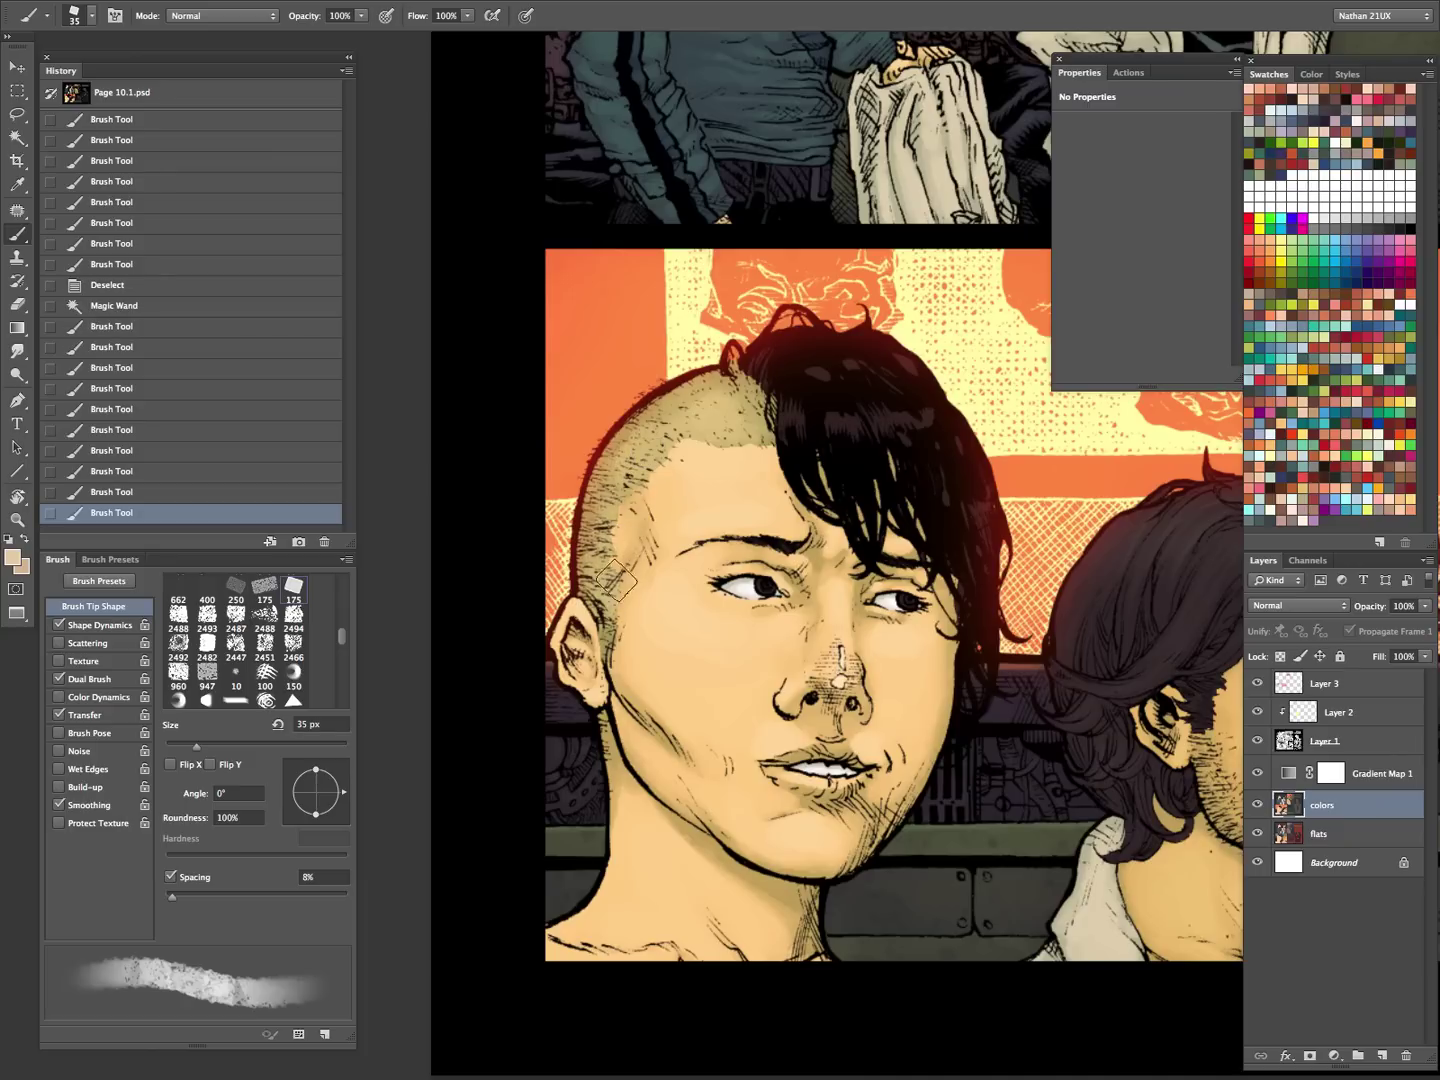
pyautogui.moveTo(655, 461); pyautogui.dragTo(645, 450)
pyautogui.moveTo(745, 406); pyautogui.dragTo(758, 419)
pyautogui.moveTo(740, 425)
pyautogui.mouseDown()
pyautogui.moveTo(712, 507)
pyautogui.moveTo(701, 411)
pyautogui.moveTo(721, 441)
pyautogui.moveTo(688, 409)
pyautogui.moveTo(730, 425)
pyautogui.mouseUp()
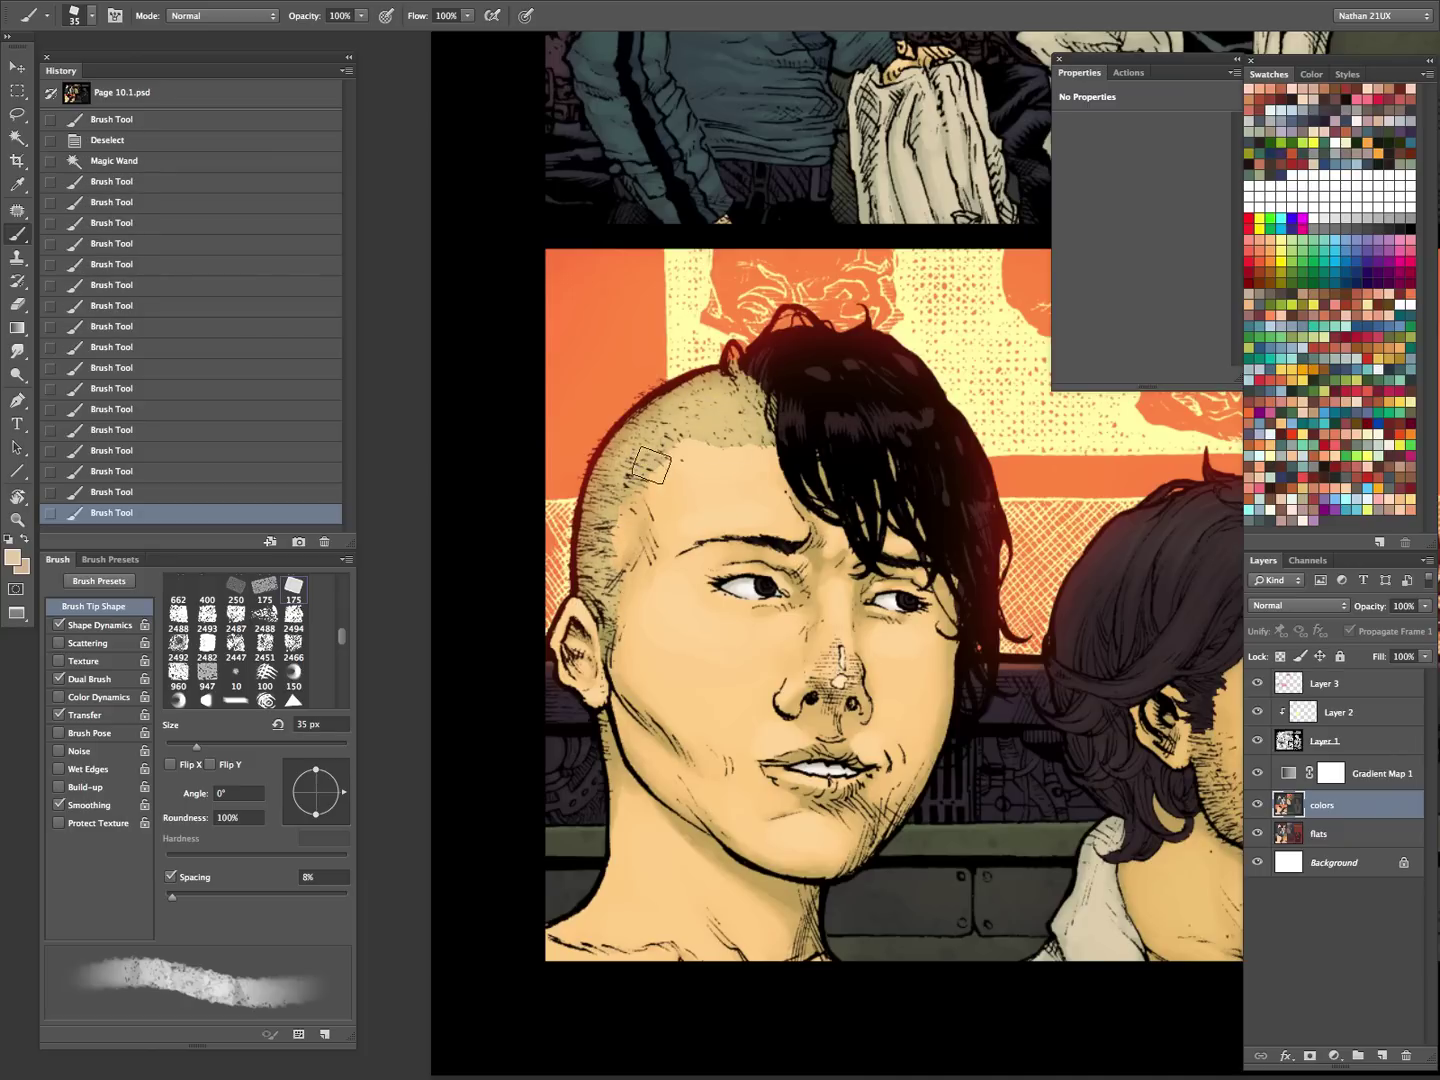
pyautogui.moveTo(630, 605); pyautogui.dragTo(635, 648)
pyautogui.moveTo(633, 640)
pyautogui.mouseDown()
pyautogui.moveTo(622, 617)
pyautogui.moveTo(634, 657)
pyautogui.mouseUp()
pyautogui.moveTo(881, 404)
pyautogui.mouseDown()
pyautogui.moveTo(851, 571)
pyautogui.moveTo(805, 562)
pyautogui.mouseUp()
pyautogui.press('[')
pyautogui.press('[')
pyautogui.press(']')
pyautogui.press(']')
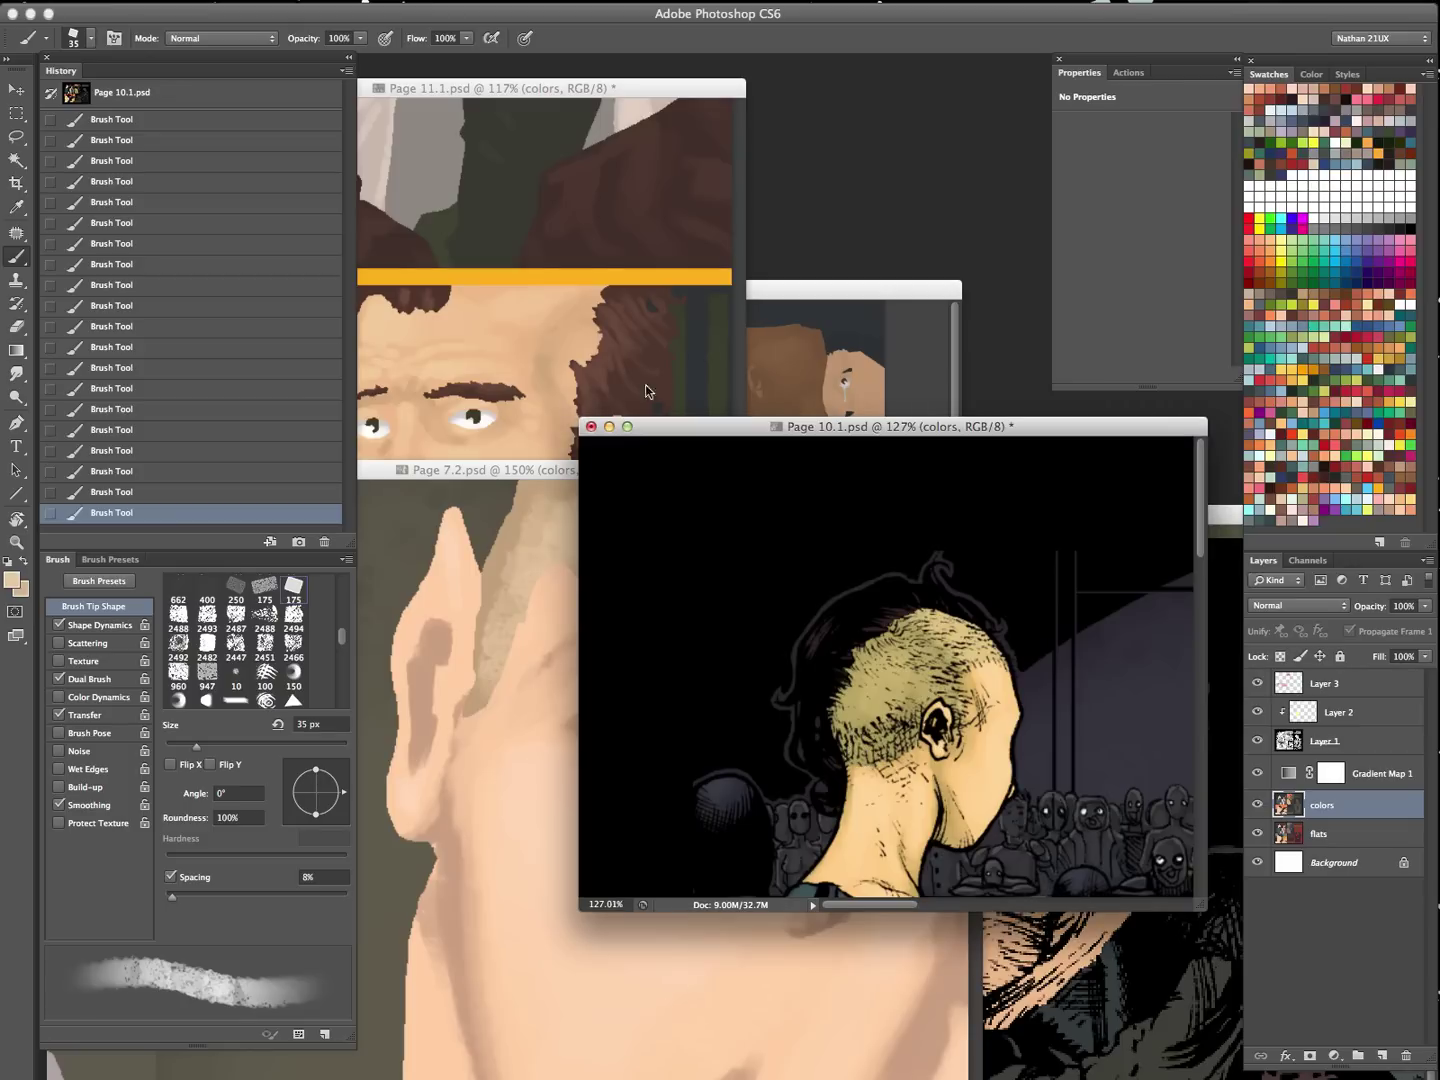
# - Sample the dark brown hair color from Page 7.2.psd and return to the woman in the upper panel of Page 10.1.psd
pyautogui.click(509, 519)
pyautogui.moveTo(700, 745)
pyautogui.mouseDown()
pyautogui.moveTo(614, 848)
pyautogui.moveTo(563, 836)
pyautogui.mouseUp()
pyautogui.press('i')
pyautogui.click(856, 678)
pyautogui.click(731, 436)
pyautogui.press('f')
pyautogui.press('z')
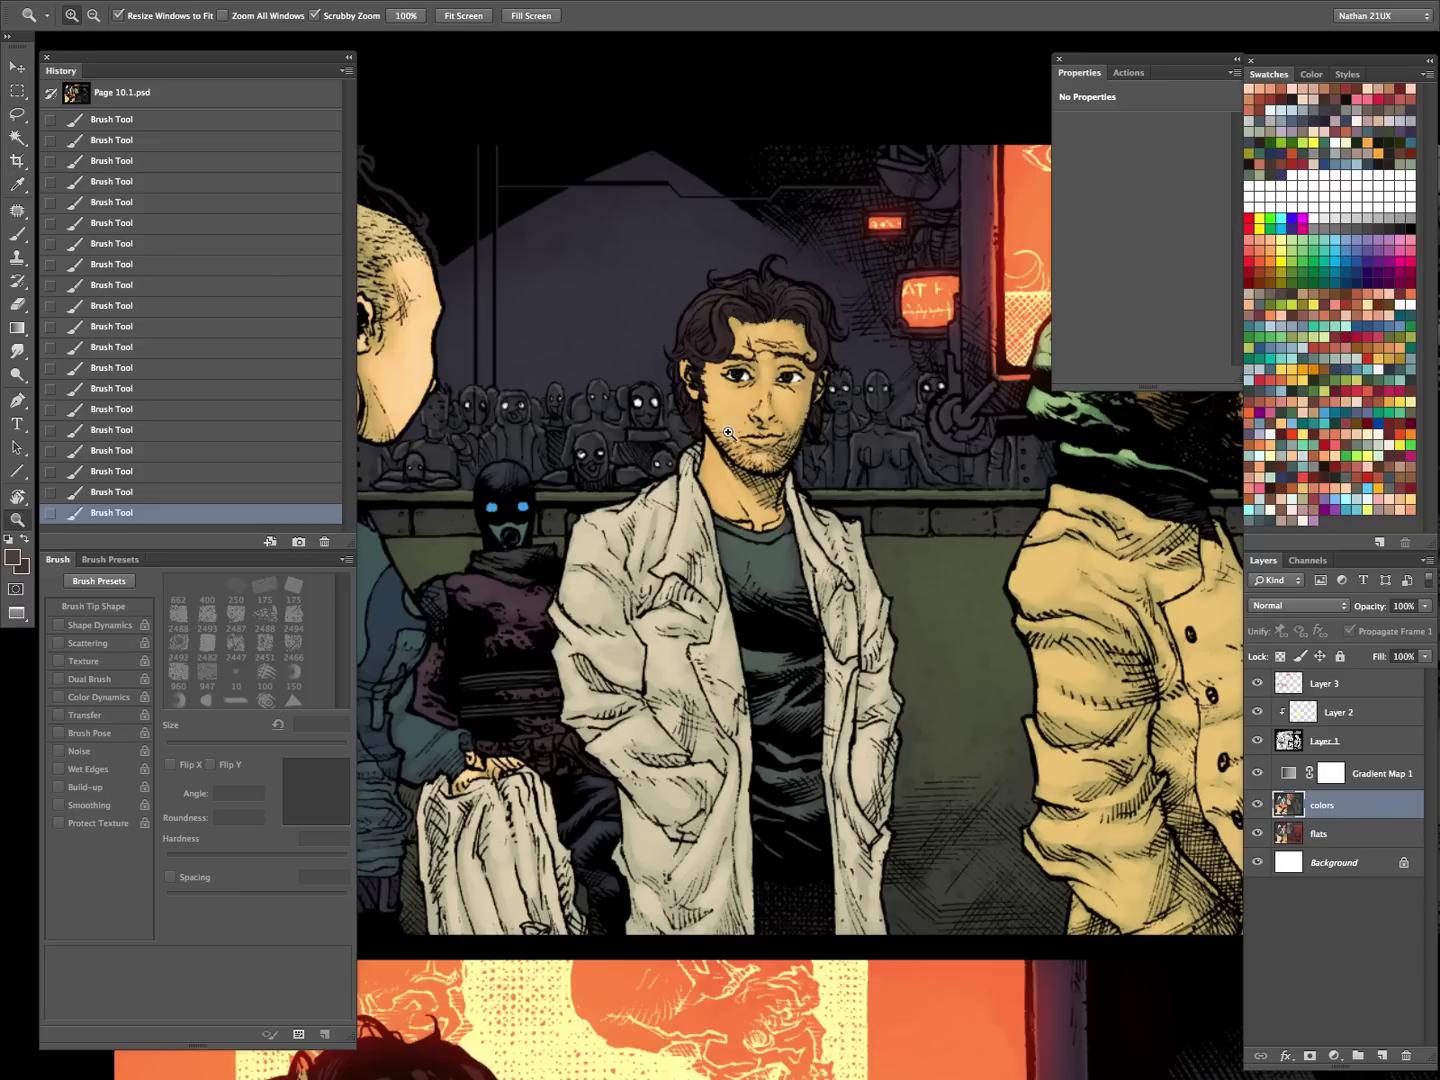
pyautogui.moveTo(728, 431); pyautogui.dragTo(1119, 551)
# - Select the woman's dark hair with the Magic Wand, fill it with the sampled dark brown, and brush over the upper-panel hair
pyautogui.press('super+d')
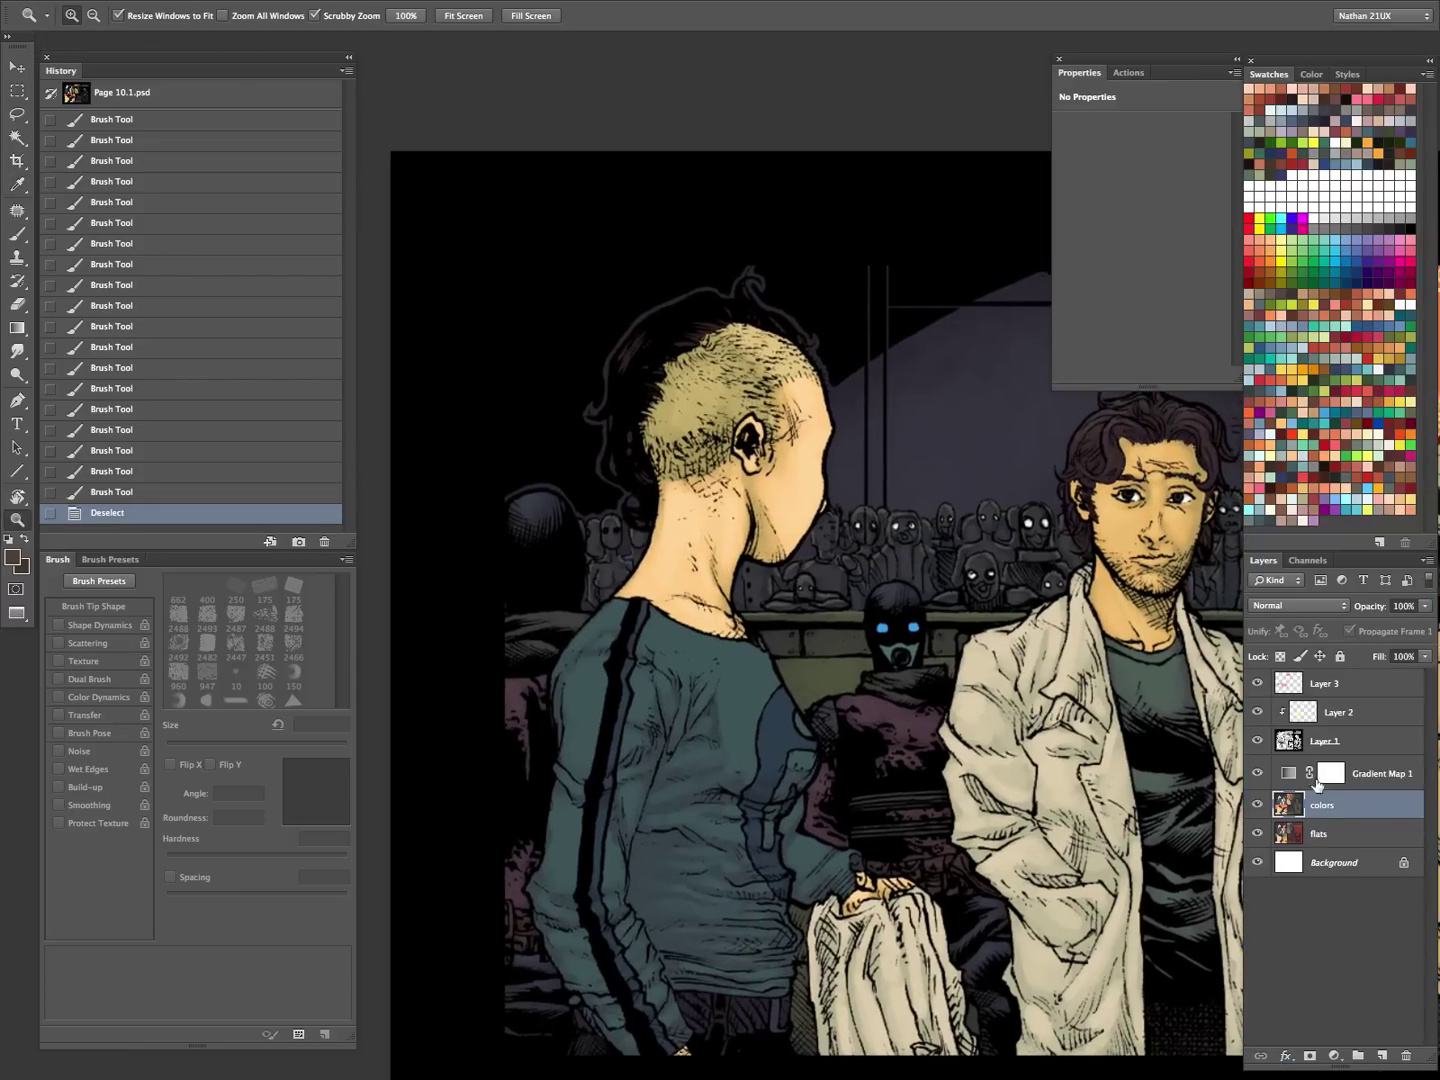
pyautogui.press('w')
pyautogui.click(720, 330)
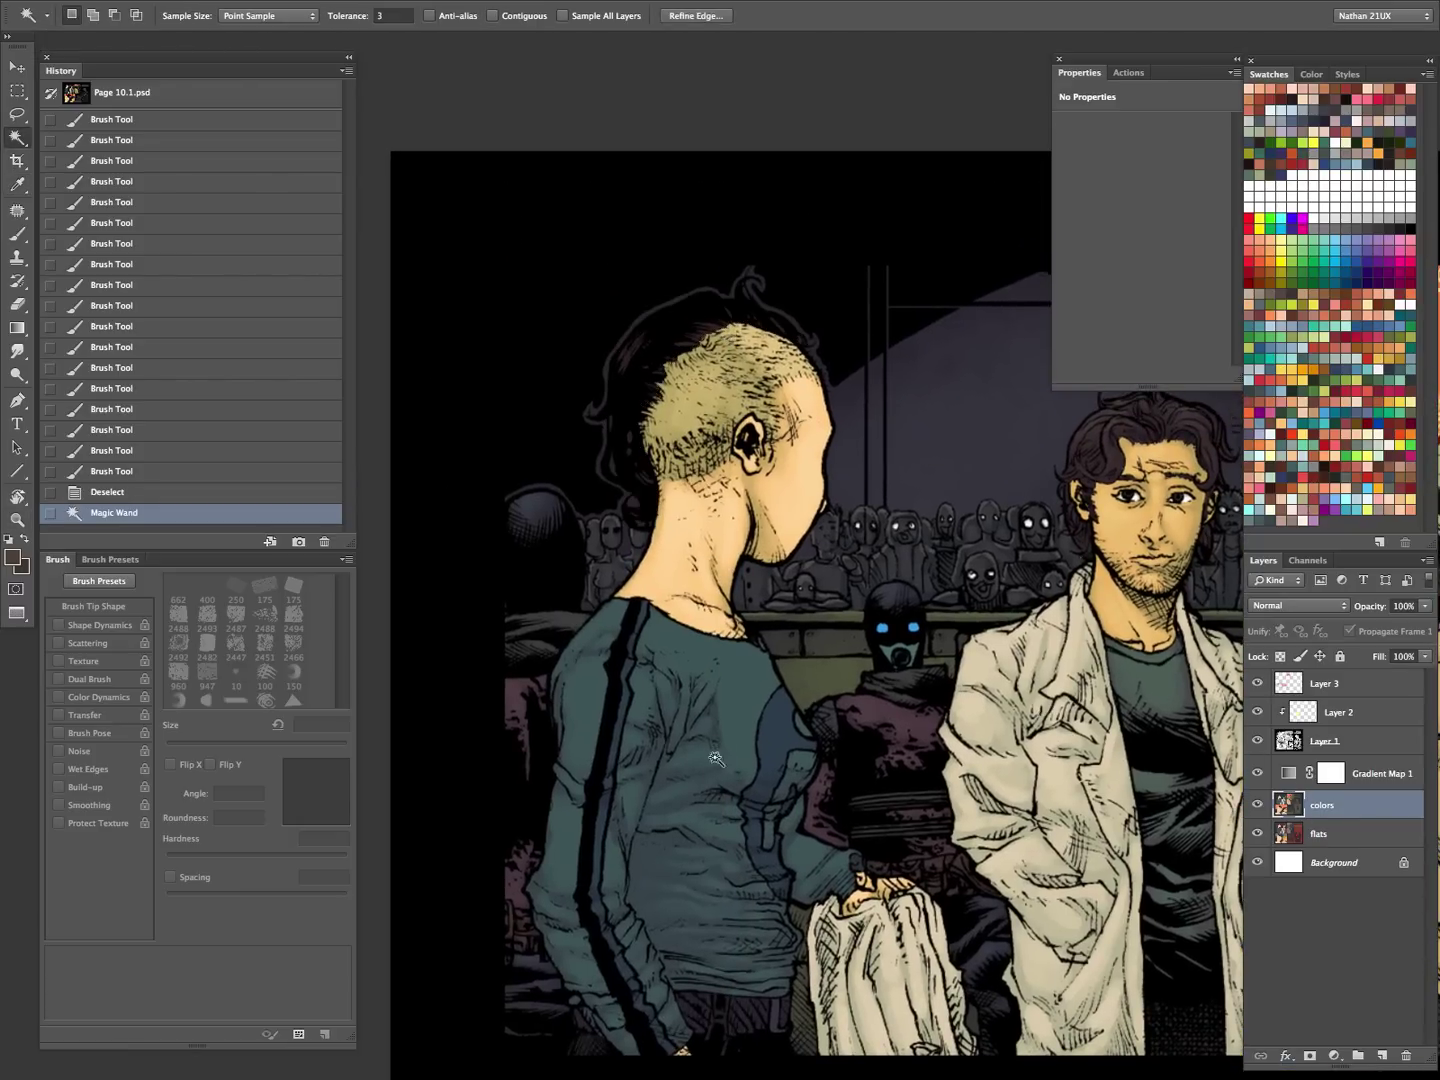
pyautogui.press('b')
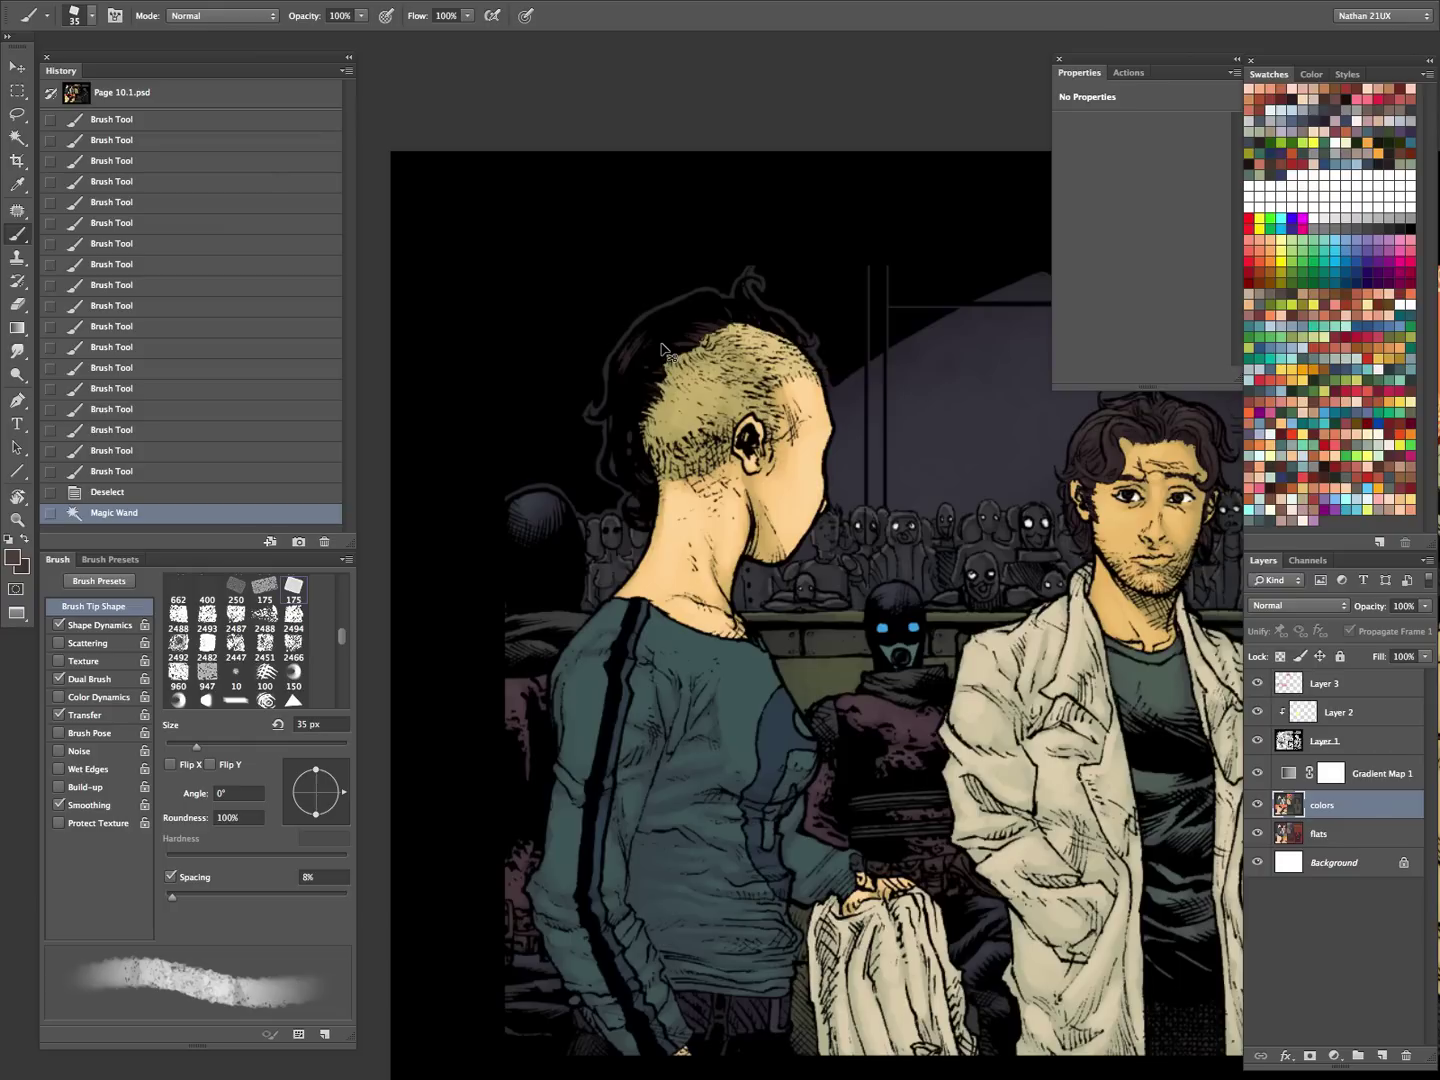
pyautogui.hotkey('alt', 'BackSpace')
pyautogui.moveTo(712, 340)
pyautogui.mouseDown()
pyautogui.moveTo(666, 342)
pyautogui.moveTo(651, 324)
pyautogui.mouseUp()
# - Paint dark brown highlights into the woman's black hair in the lower panel with a 9 px brush, keeping selection edges hidden
pyautogui.moveTo(809, 913); pyautogui.dragTo(805, 383)
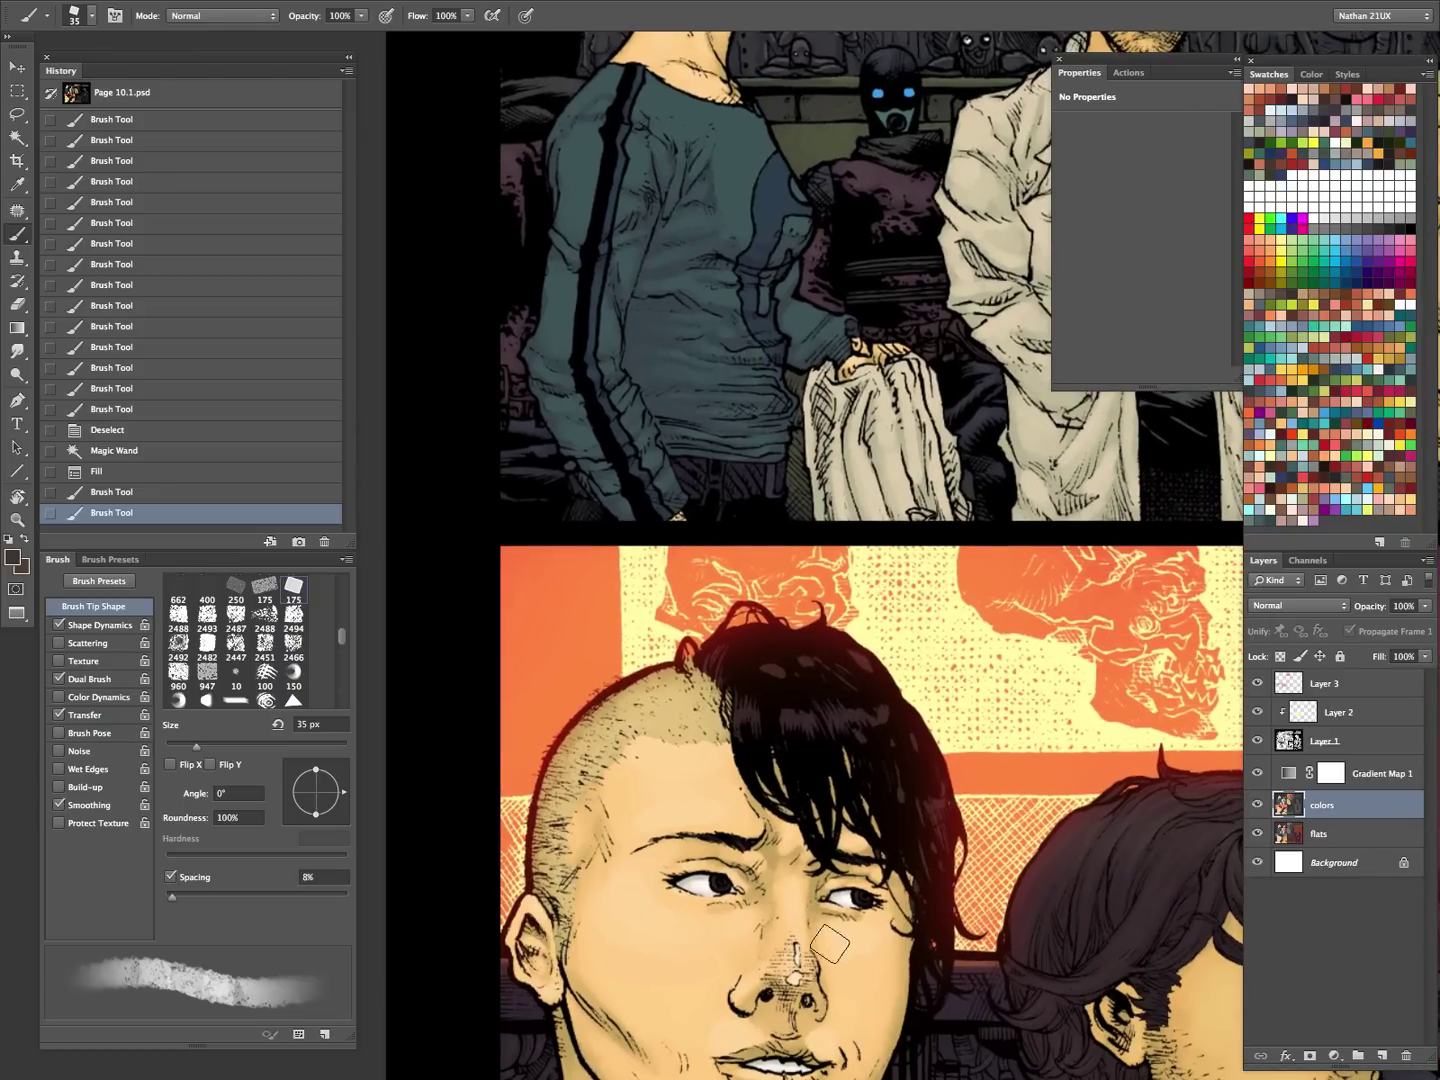
pyautogui.press('super+h')
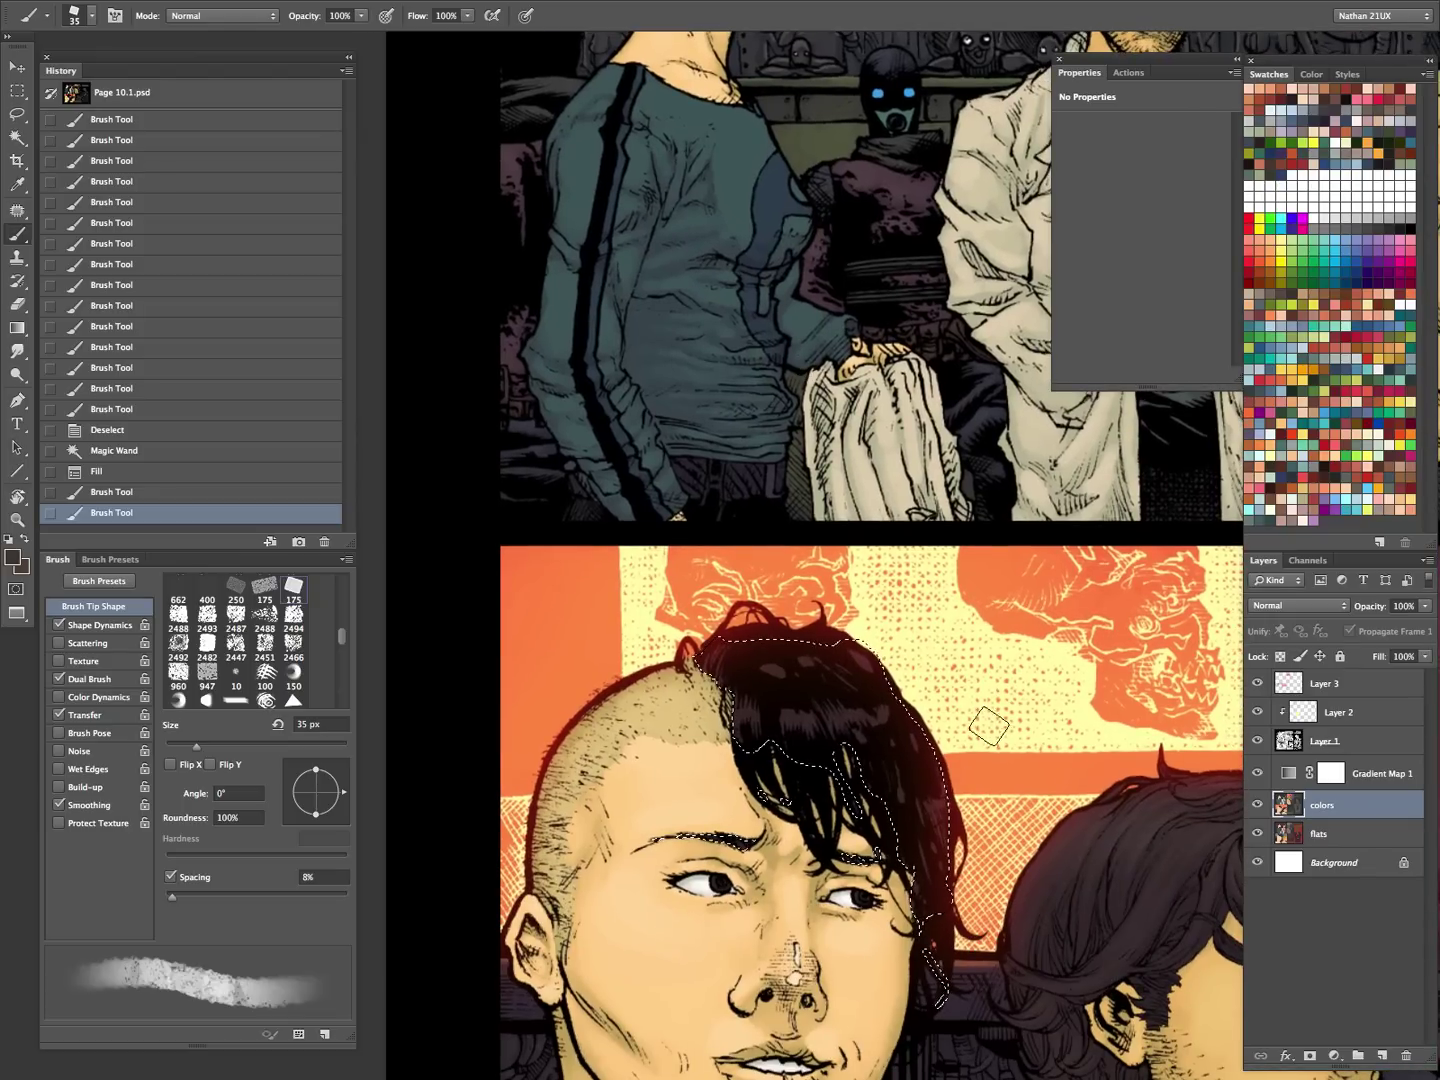
pyautogui.moveTo(1022, 704)
pyautogui.mouseDown()
pyautogui.moveTo(1026, 885)
pyautogui.moveTo(690, 862)
pyautogui.mouseUp()
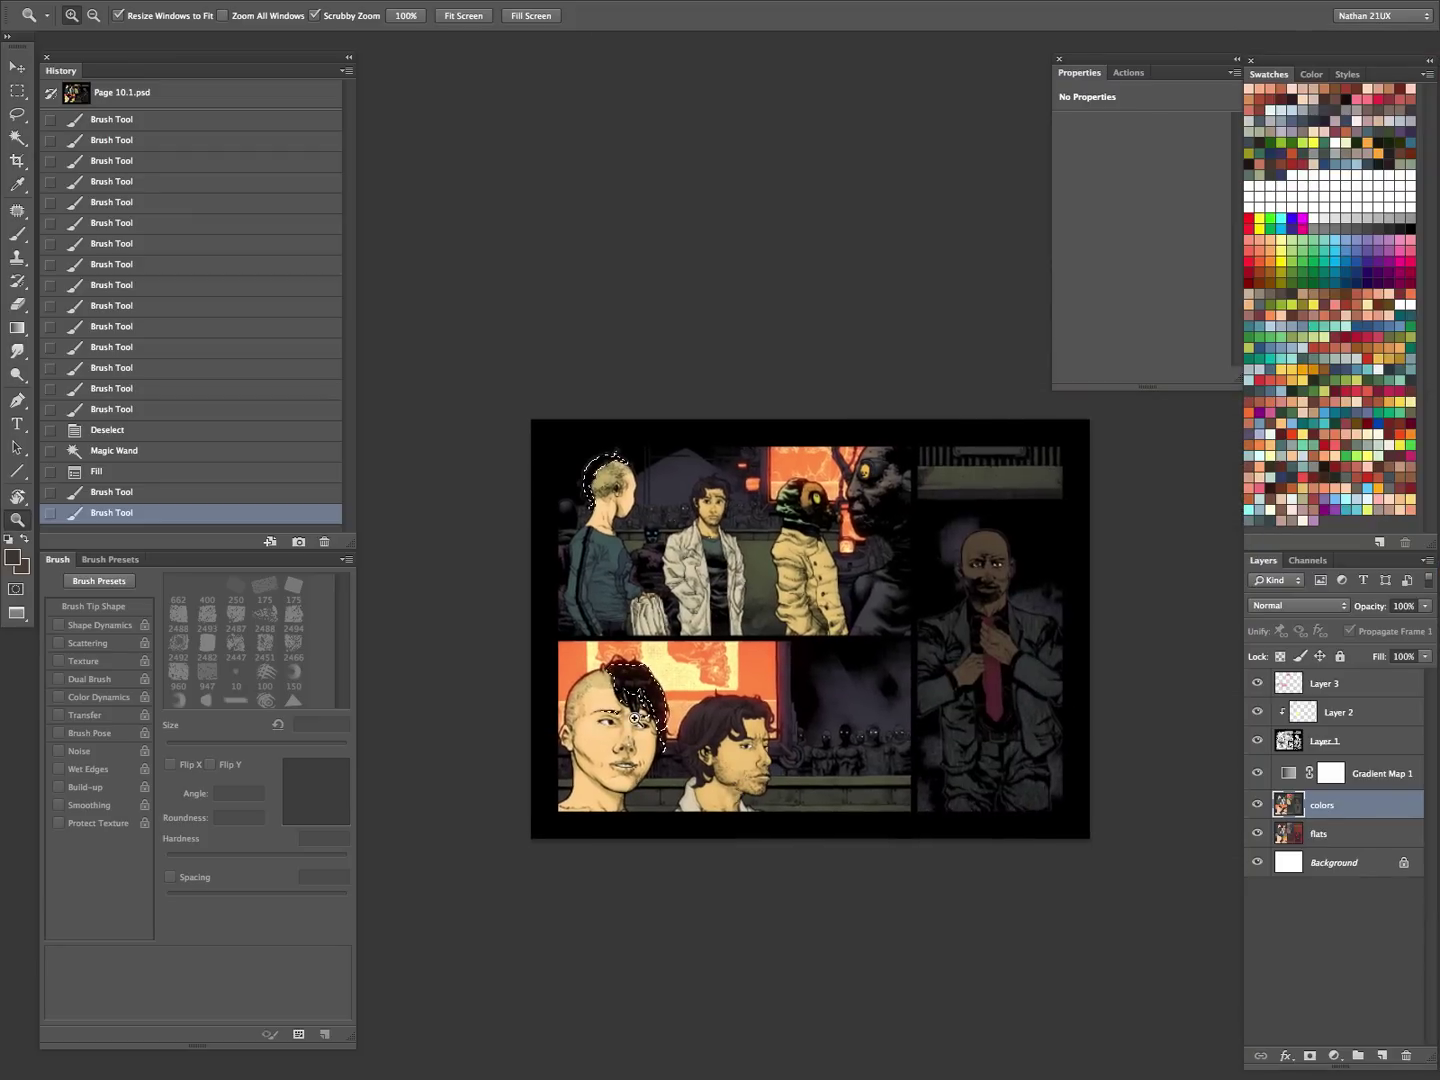
pyautogui.moveTo(656, 666); pyautogui.dragTo(740, 652)
pyautogui.moveTo(798, 746); pyautogui.dragTo(937, 587)
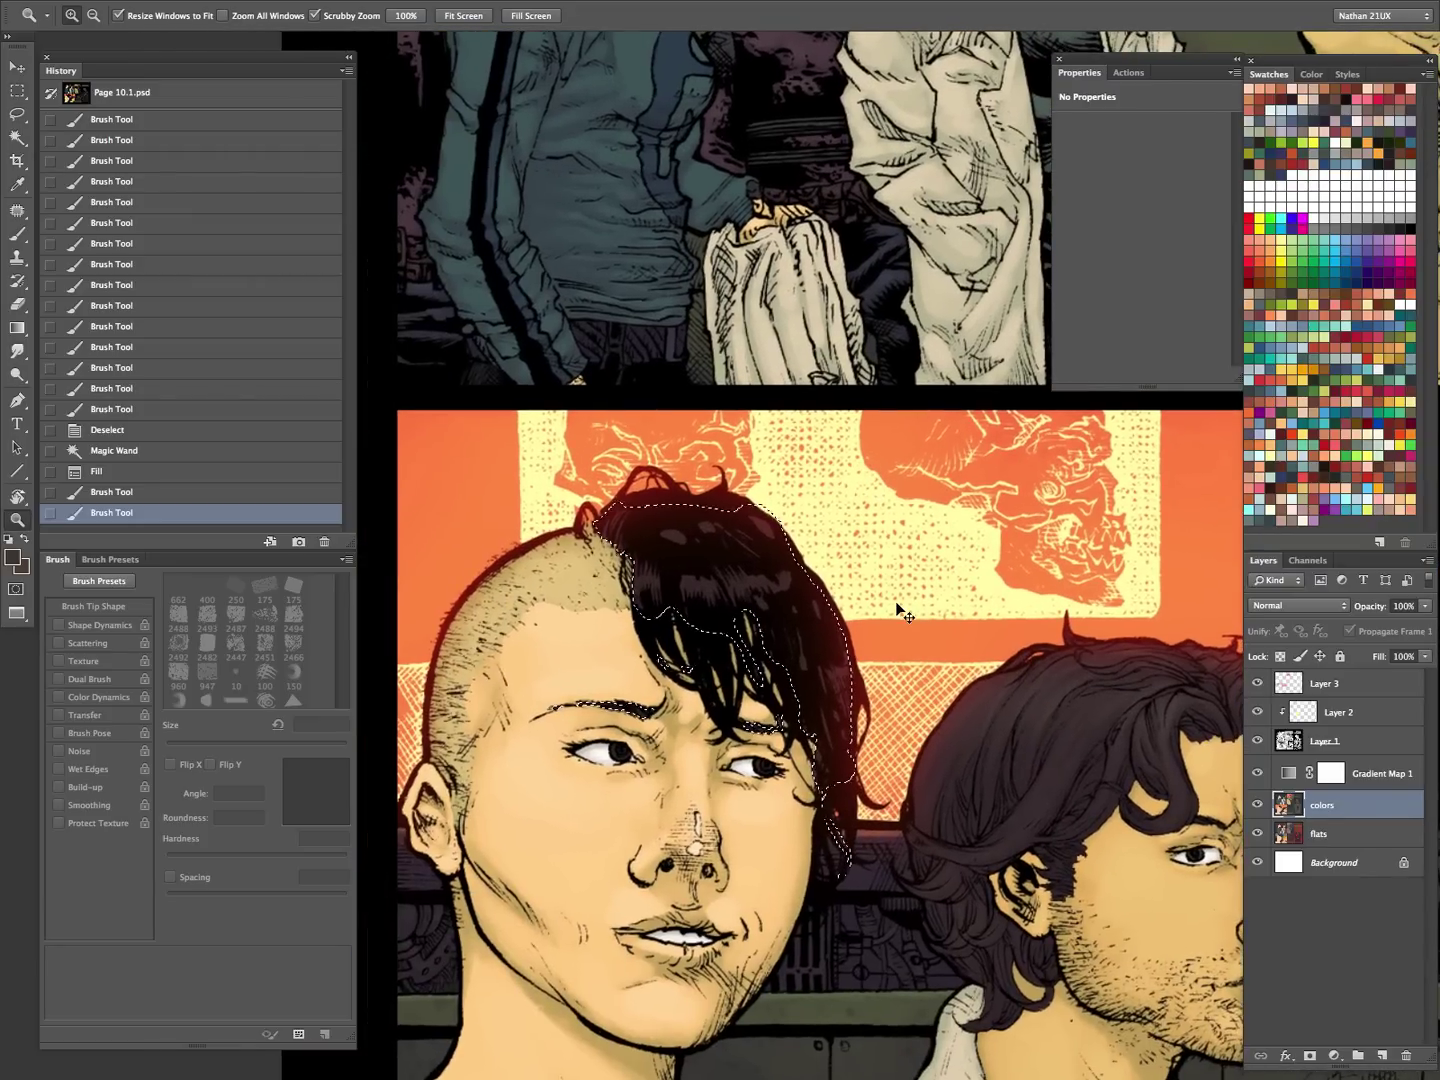
pyautogui.press('super+h')
pyautogui.press('[')
pyautogui.press('[')
pyautogui.press('[')
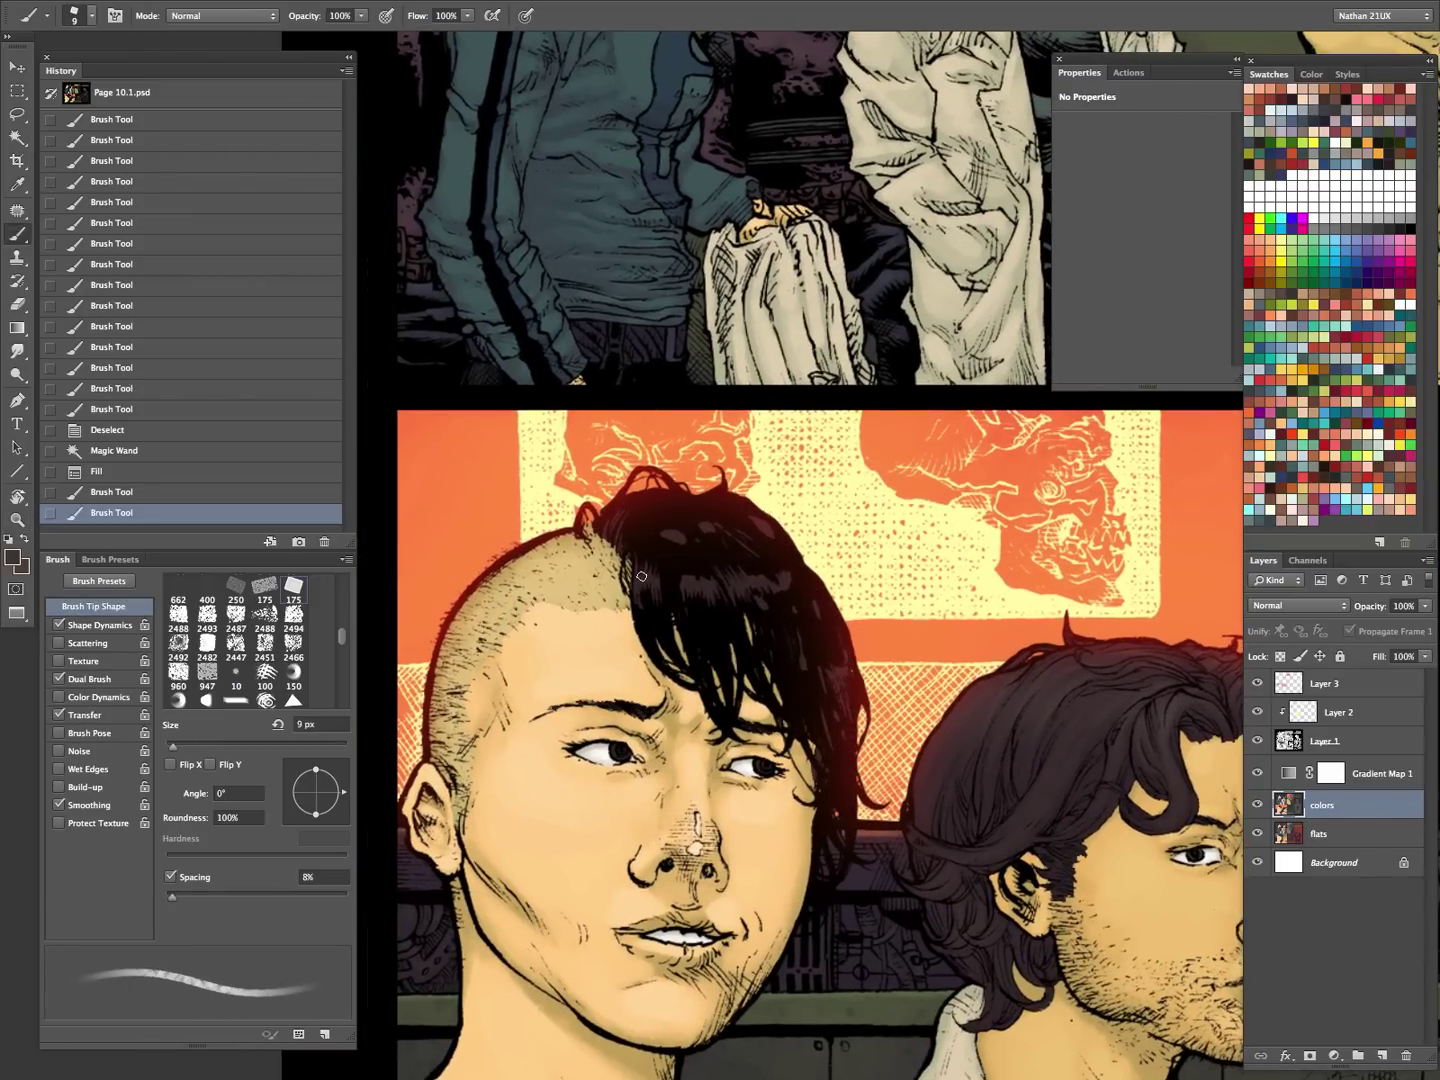
pyautogui.click(680, 580)
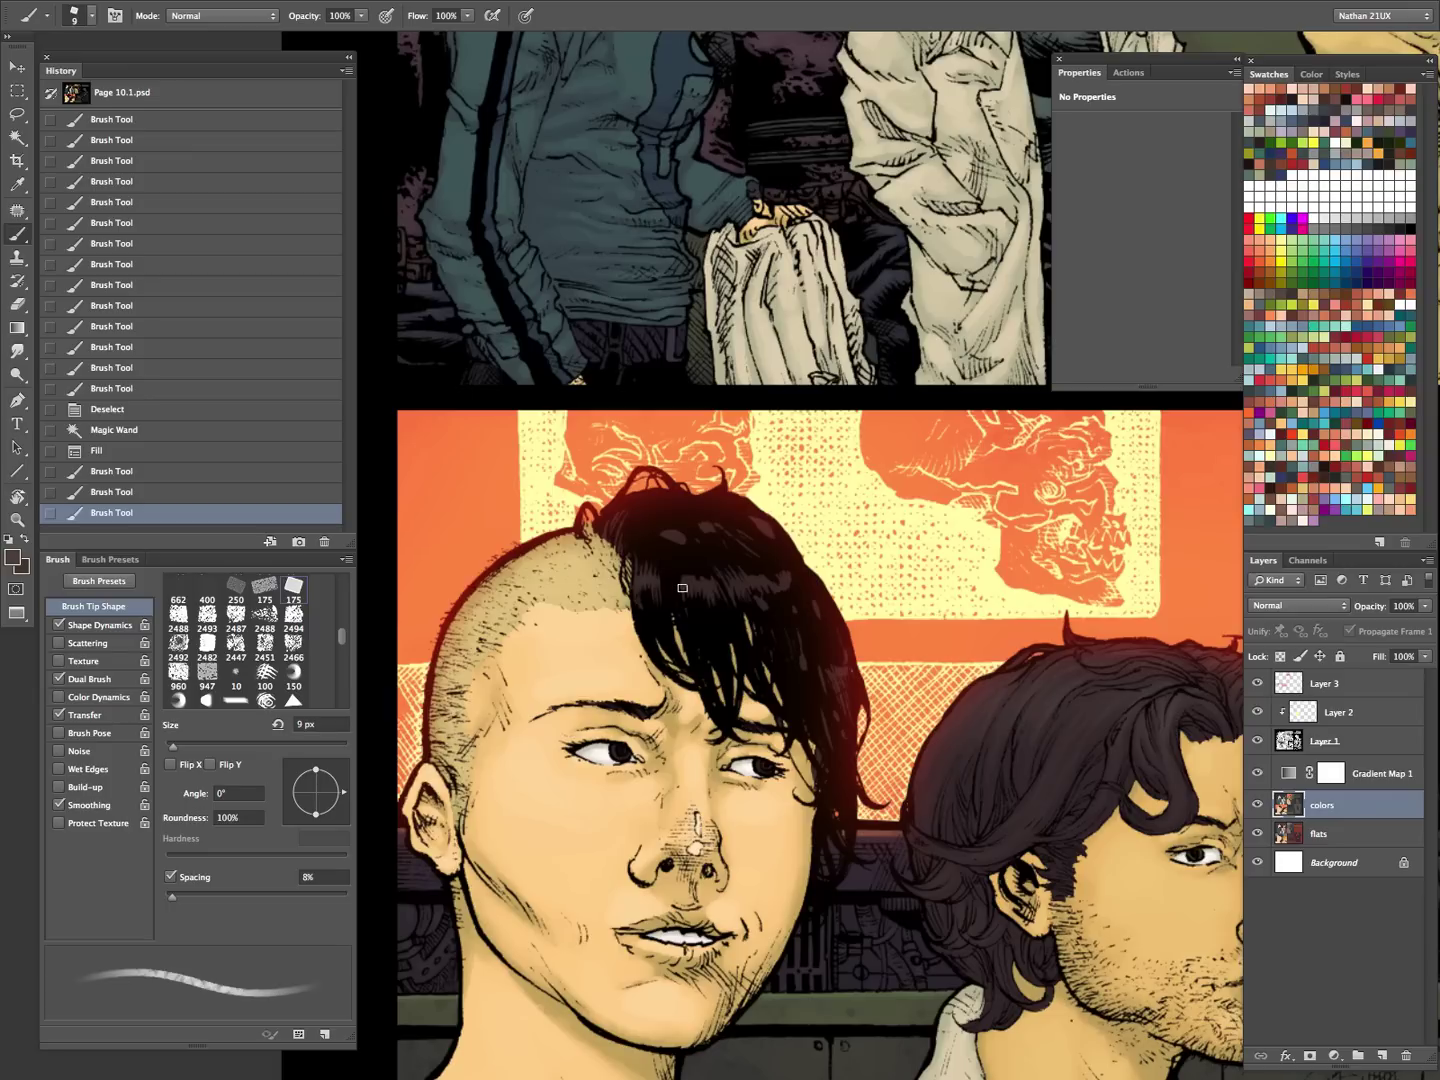
pyautogui.moveTo(771, 573); pyautogui.dragTo(783, 581)
pyautogui.click(672, 535)
pyautogui.moveTo(686, 533)
pyautogui.mouseDown()
pyautogui.moveTo(699, 513)
pyautogui.moveTo(753, 588)
pyautogui.mouseUp()
pyautogui.moveTo(832, 678); pyautogui.dragTo(834, 692)
pyautogui.moveTo(765, 526); pyautogui.dragTo(772, 544)
pyautogui.moveTo(826, 711); pyautogui.dragTo(828, 741)
# - Deselect the hair and make a new Magic Wand selection on the flats layer for working on the woman's eyes
pyautogui.press('z')
pyautogui.moveTo(939, 701); pyautogui.dragTo(849, 838)
pyautogui.press('super+d')
pyautogui.moveTo(976, 884); pyautogui.dragTo(791, 765)
pyautogui.moveTo(674, 616); pyautogui.dragTo(744, 683)
pyautogui.click(1349, 839)
pyautogui.press('w')
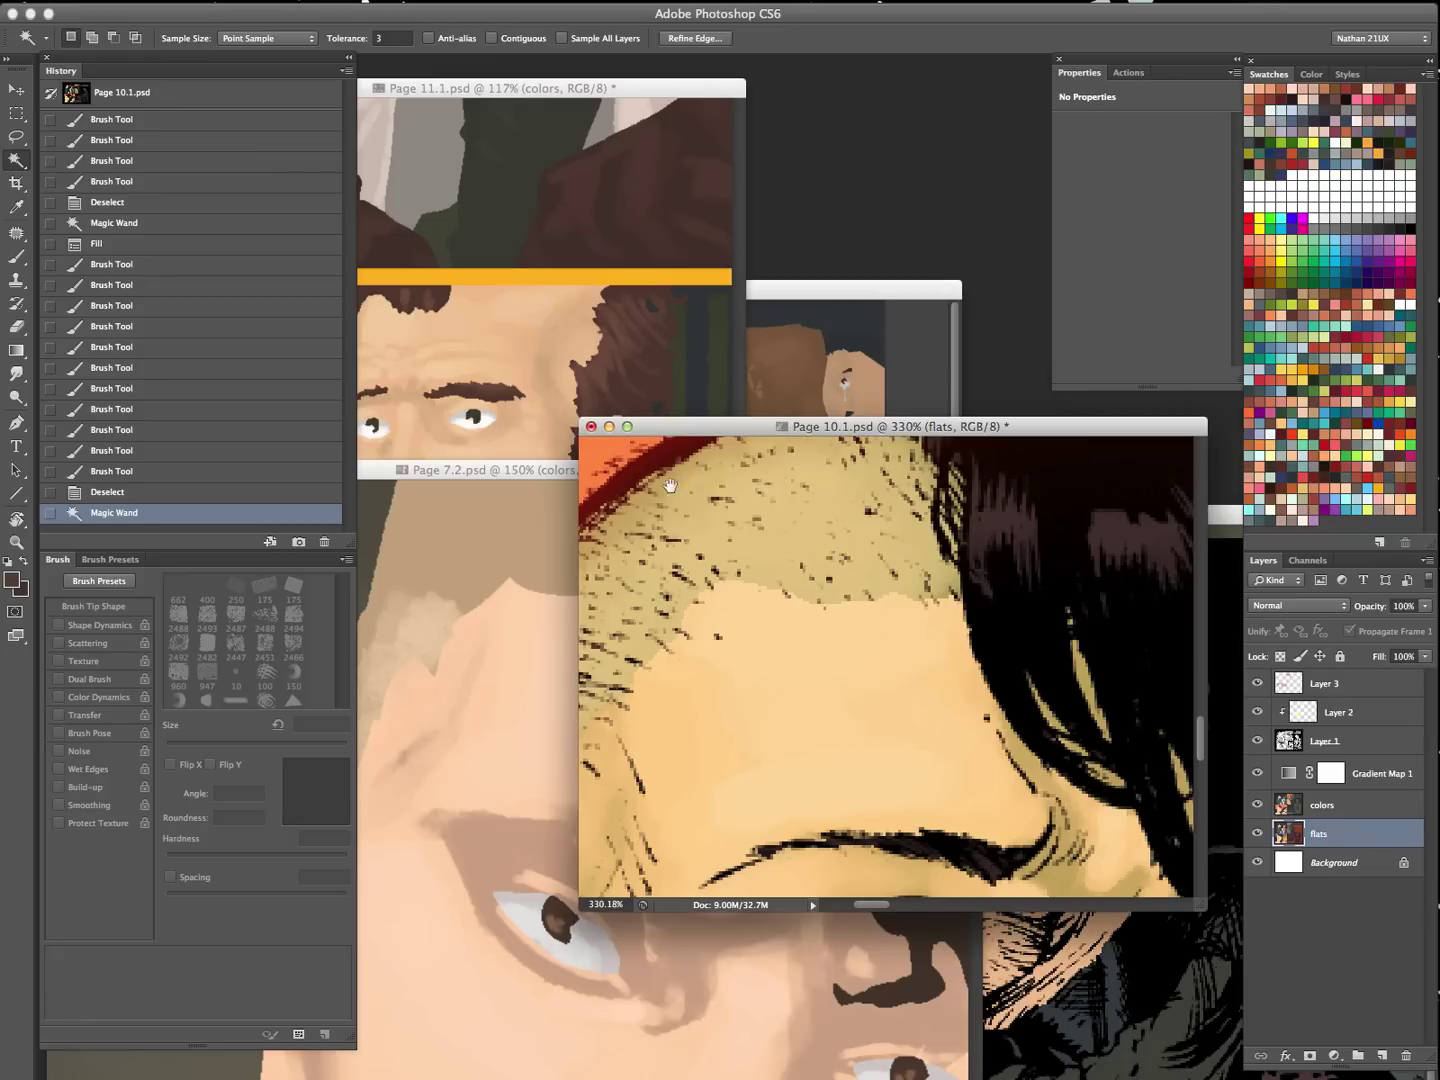
# - Sample the brown iris color from the eye in Page 7.2.psd and return to the woman's eyes in Page 10.1.psd
pyautogui.click(511, 776)
pyautogui.press('i')
pyautogui.click(560, 914)
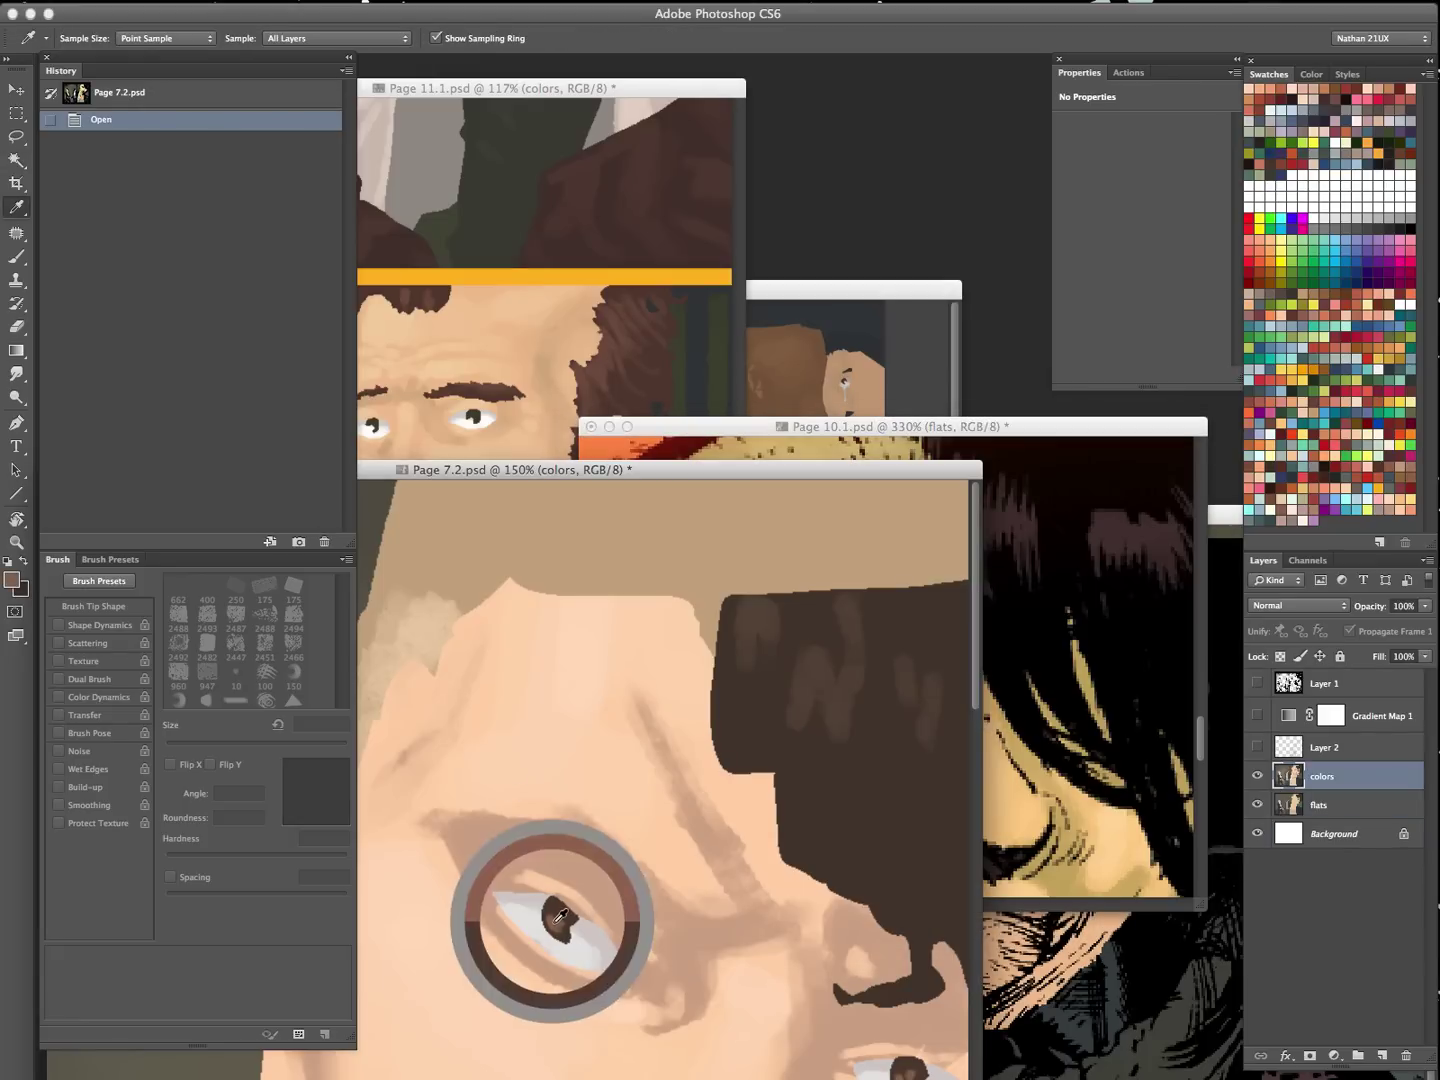
pyautogui.click(1006, 700)
pyautogui.press('f')
pyautogui.press('z')
pyautogui.moveTo(505, 682)
pyautogui.mouseDown()
pyautogui.moveTo(945, 530)
pyautogui.moveTo(872, 544)
pyautogui.mouseUp()
# - Undo the stroke on the flats layer and paint the brown onto the woman's irises on the colors layer with a 5 px brush
pyautogui.press('b')
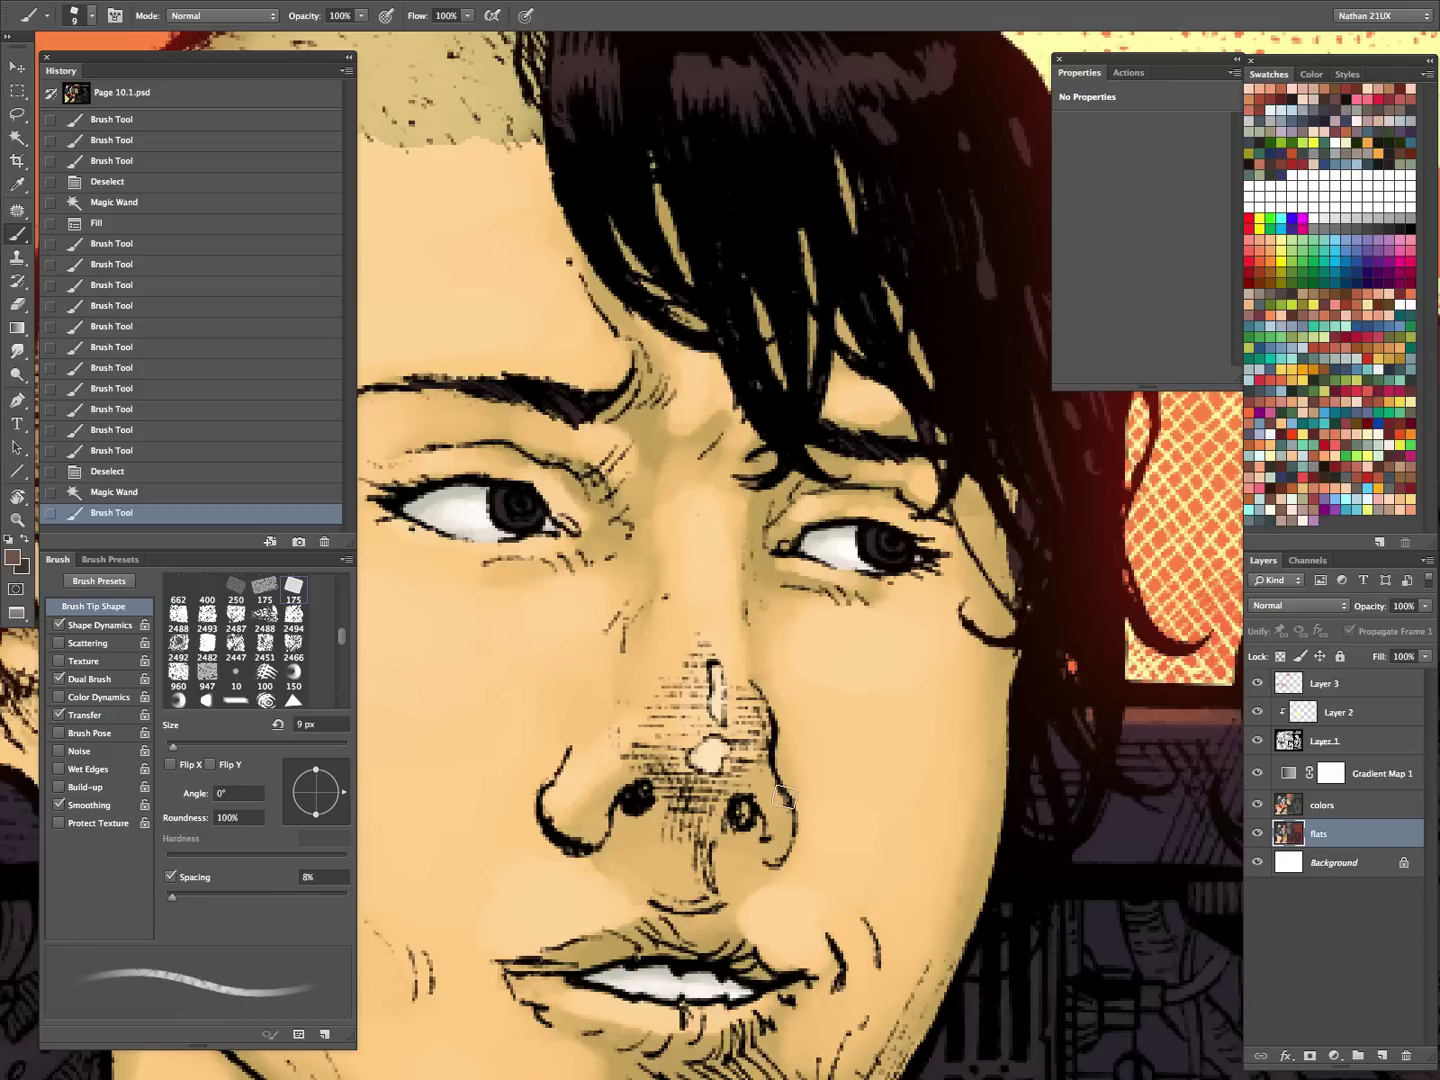
pyautogui.press('[')
pyautogui.press('[')
pyautogui.hotkey('ctrl', 'z')
pyautogui.click(1345, 808)
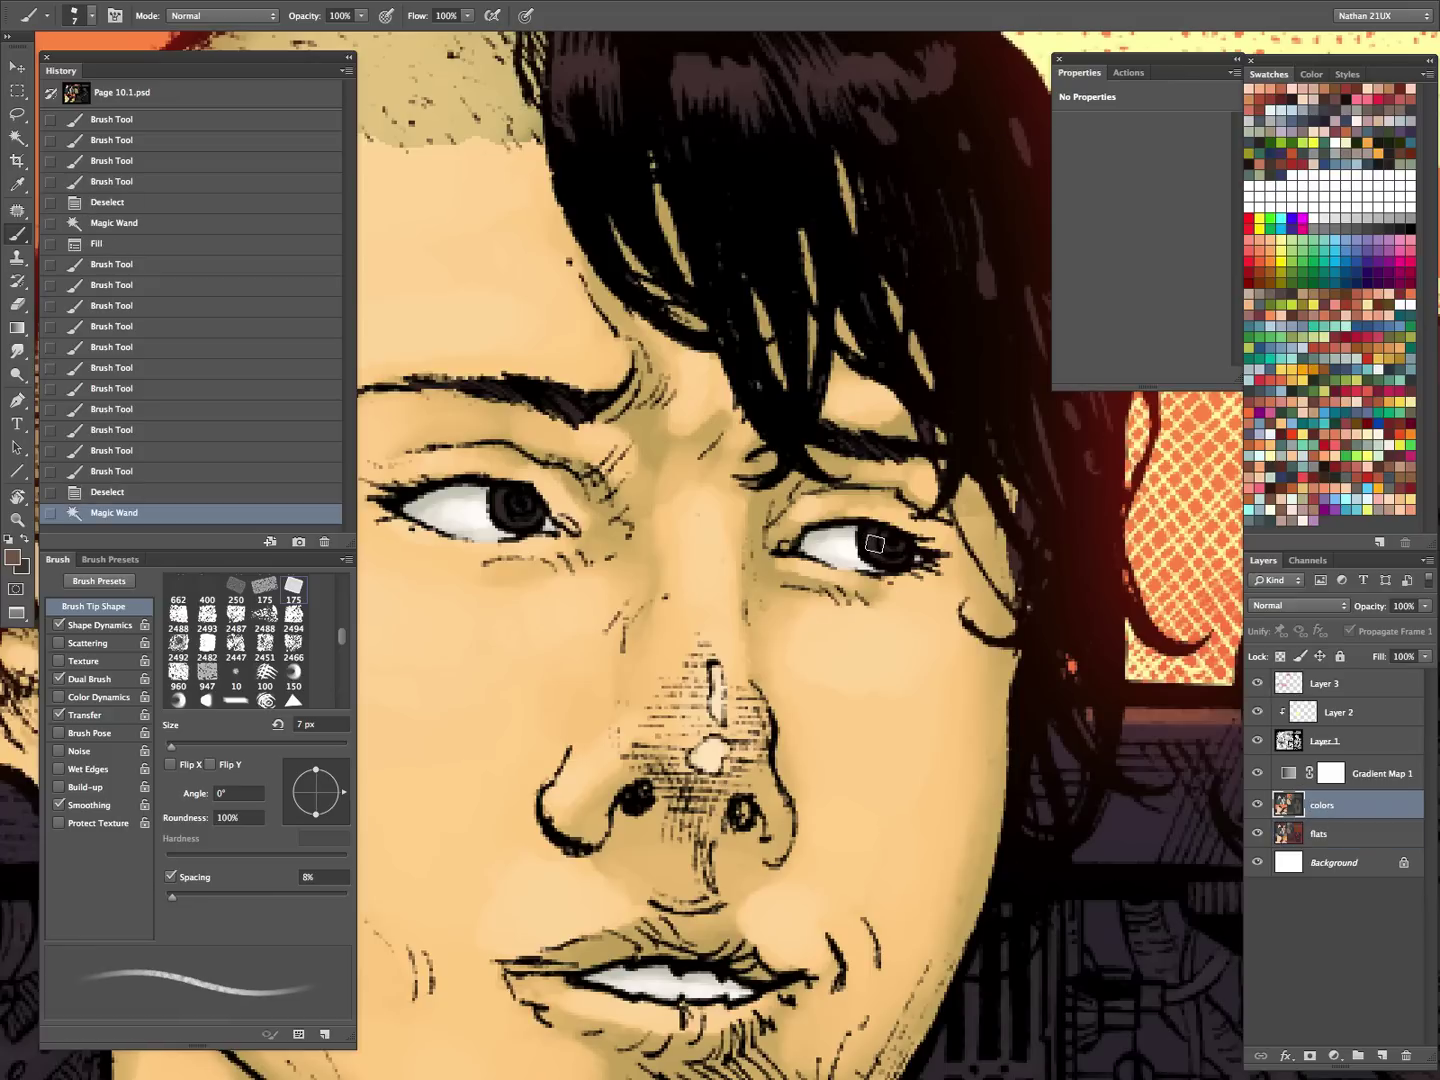
pyautogui.press('[')
pyautogui.press('[')
pyautogui.moveTo(875, 540); pyautogui.dragTo(868, 546)
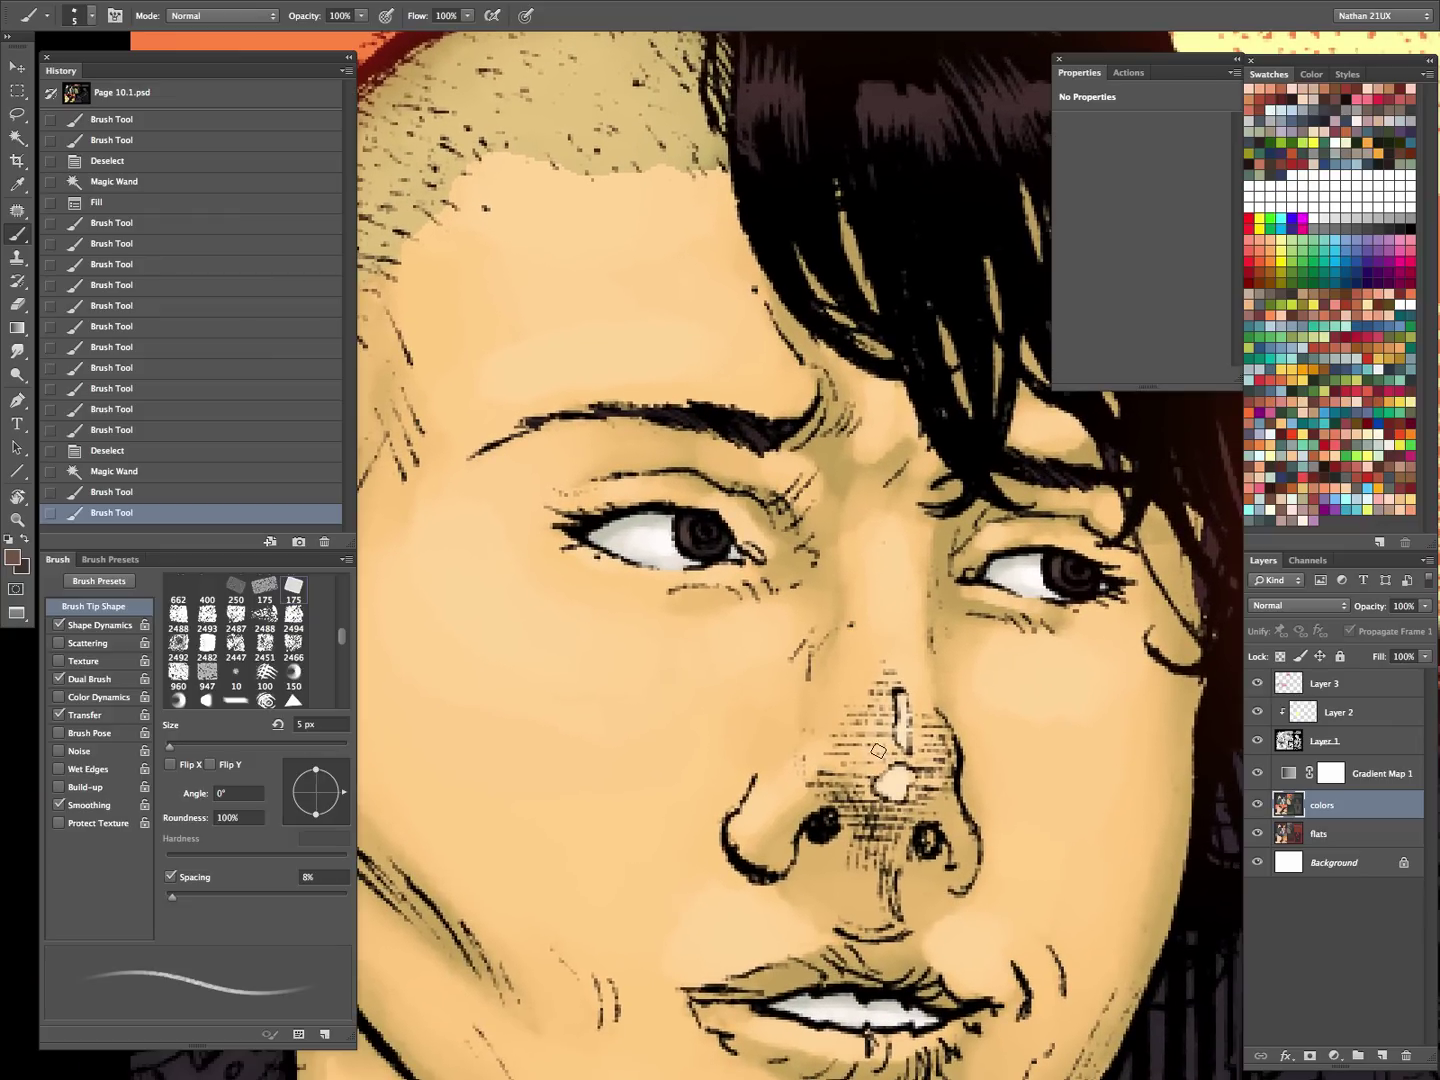
# - Set the foreground color to 8c6952 and dab highlights into the iris nearer the ear with a 2 to 3 px brush
pyautogui.click(13, 561)
pyautogui.moveTo(627, 841); pyautogui.dragTo(582, 865)
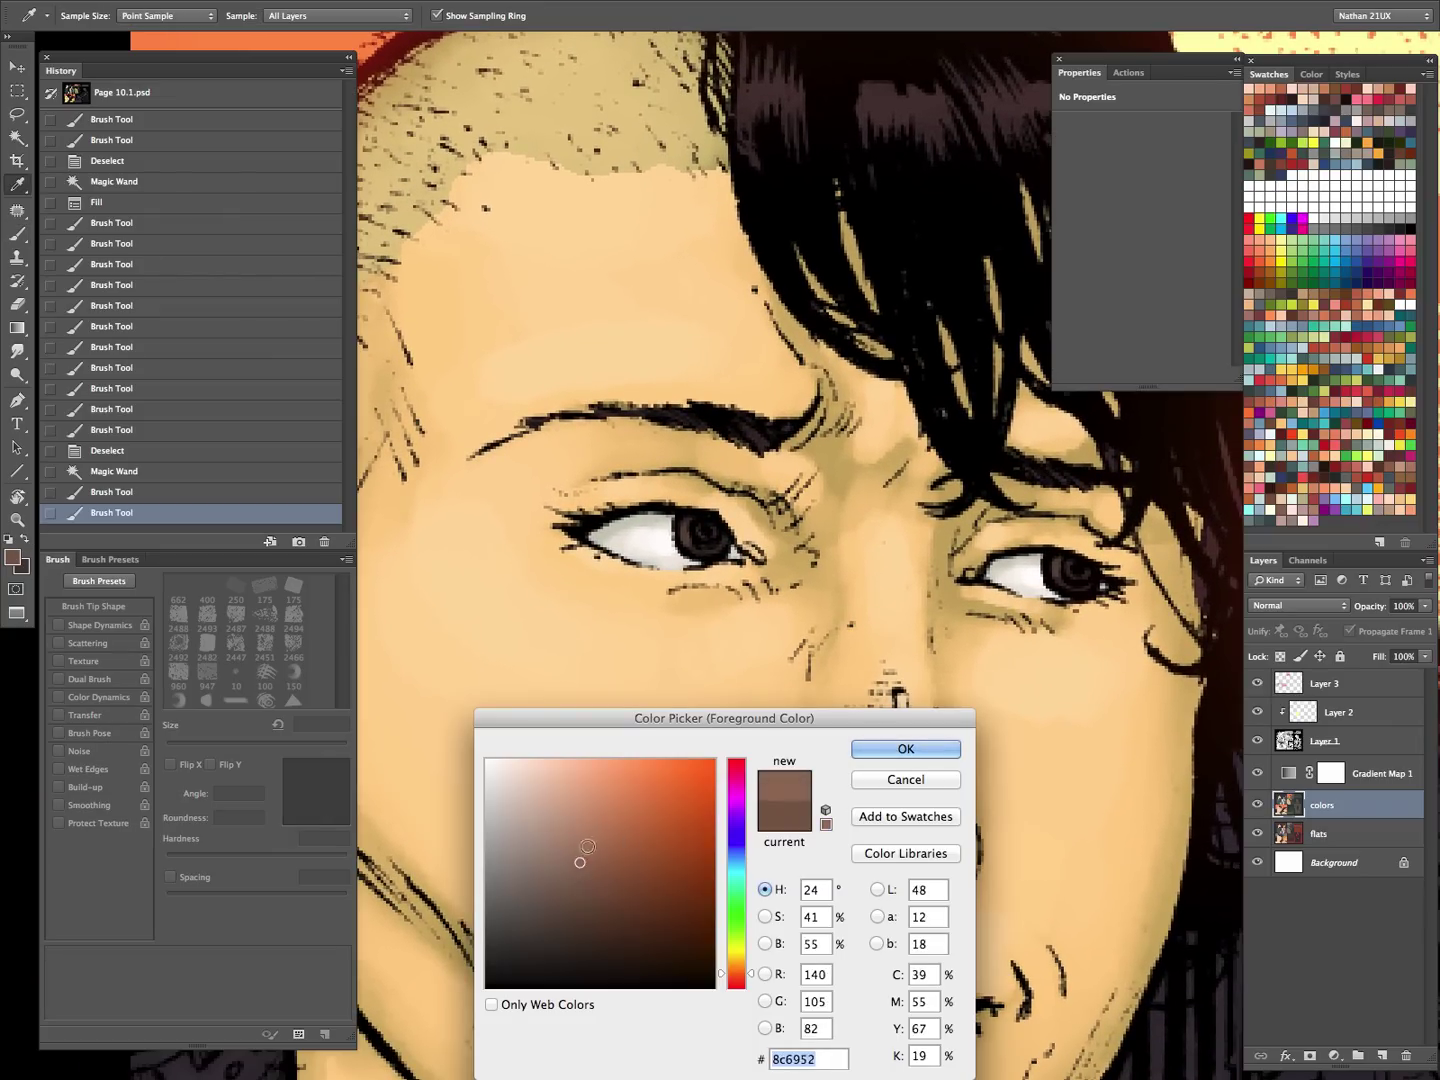
pyautogui.click(884, 749)
pyautogui.press('[')
pyautogui.press('[')
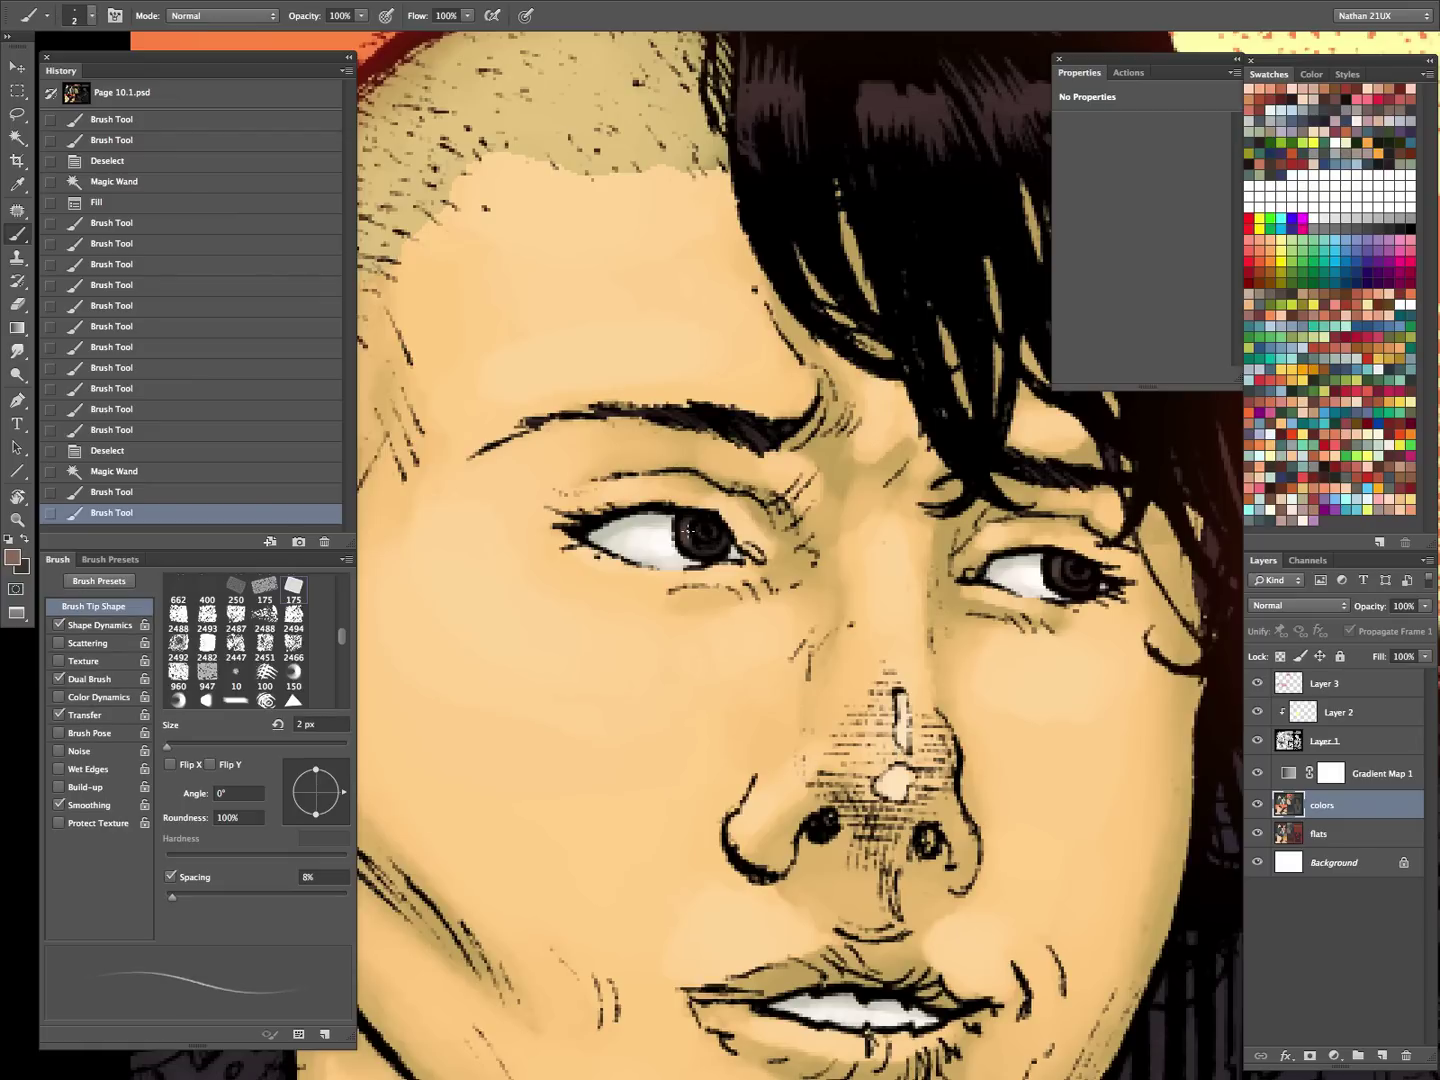
pyautogui.click(683, 537)
pyautogui.click(701, 517)
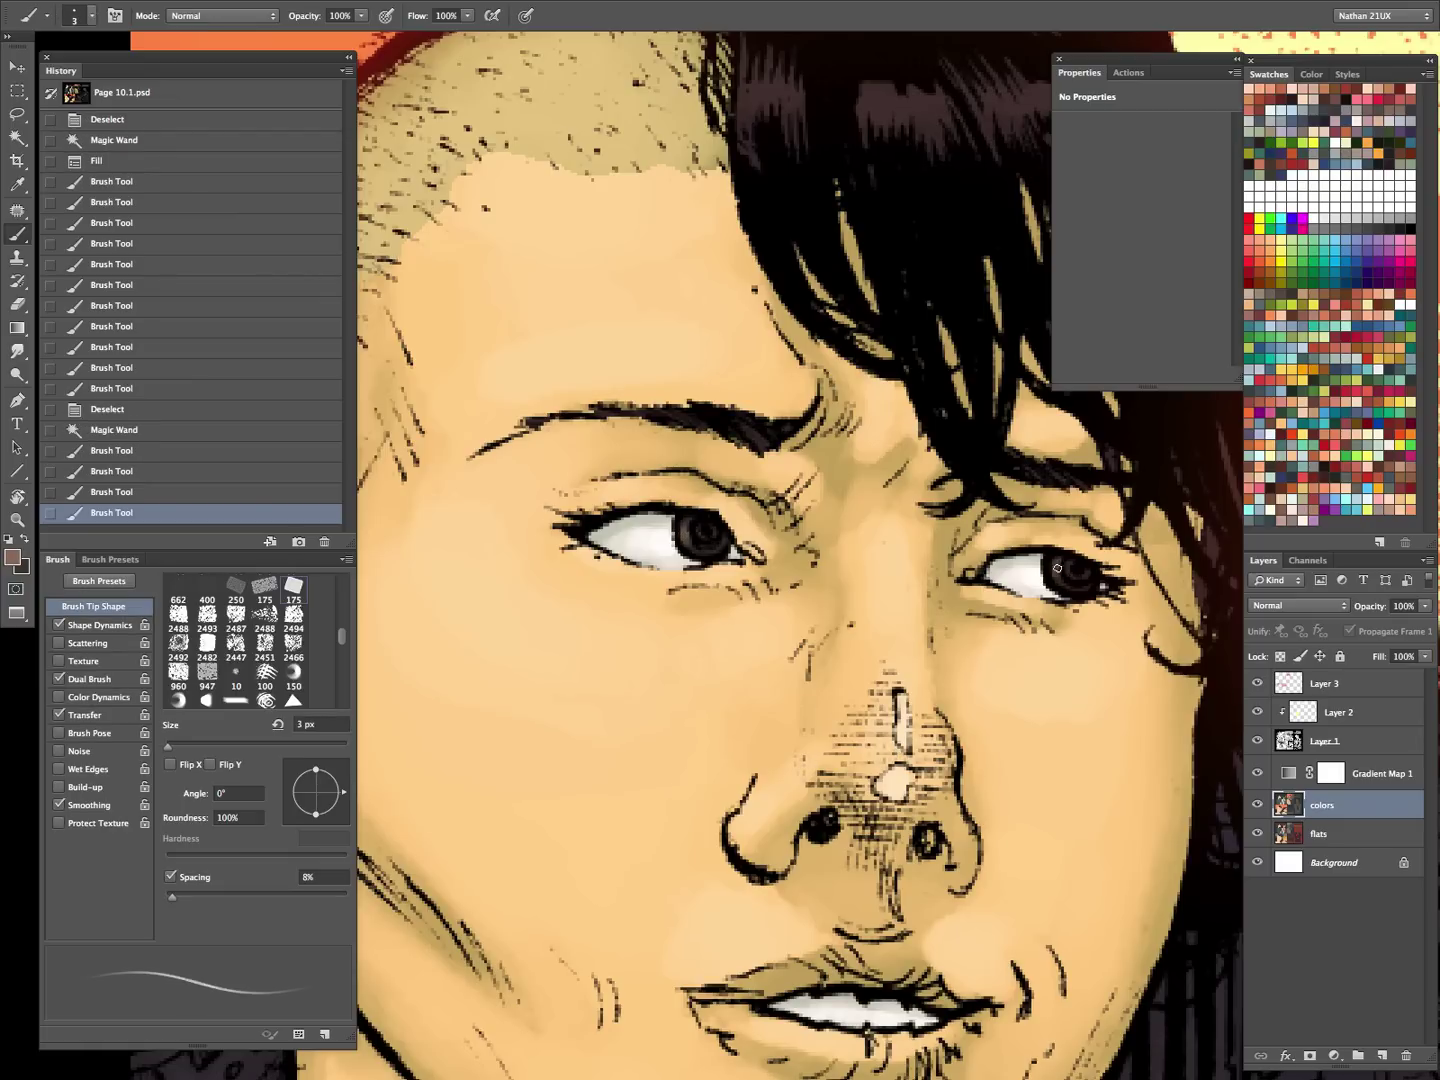
# - Add small light dabs around both of the woman's irises with a 3 px brush, resampling the color between dabs
pyautogui.click(1058, 569)
pyautogui.click(1090, 566)
pyautogui.keyDown('alt'); pyautogui.click(1107, 627); pyautogui.keyUp('alt')
pyautogui.click(1086, 581)
pyautogui.click(713, 548)
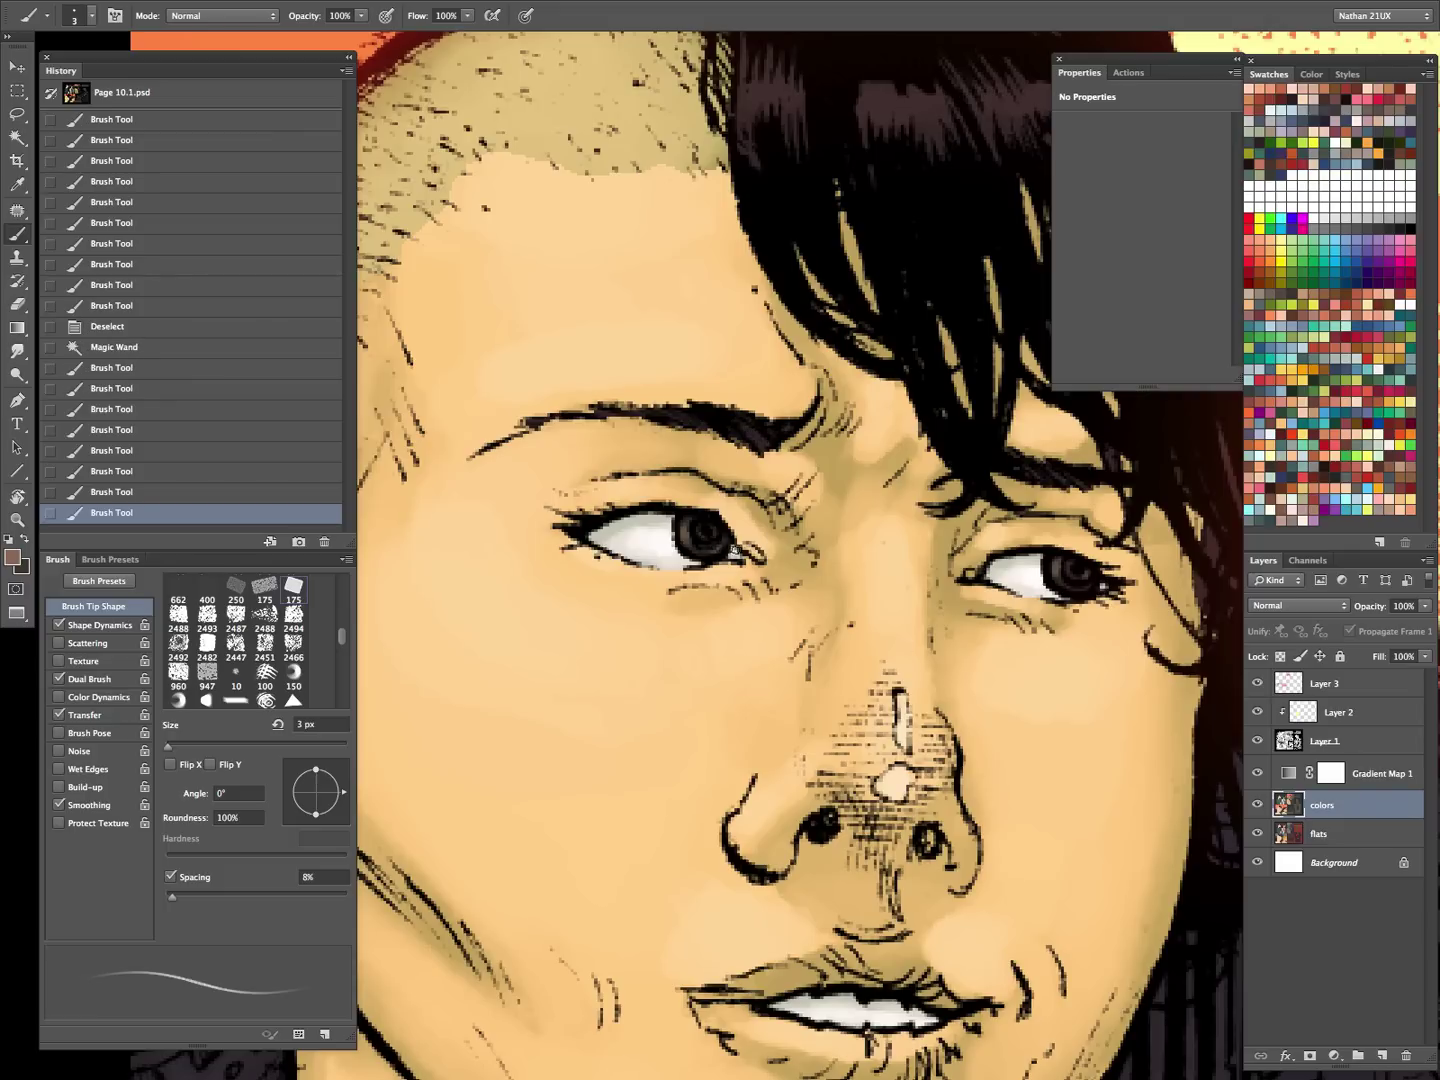
pyautogui.click(1097, 582)
# - Hide Gradient Map 1, sample the green from the man's iris in the lower panel, and lighten the foreground color to 6c723f
pyautogui.press('z')
pyautogui.moveTo(1052, 645); pyautogui.dragTo(840, 730)
pyautogui.moveTo(934, 742); pyautogui.dragTo(611, 739)
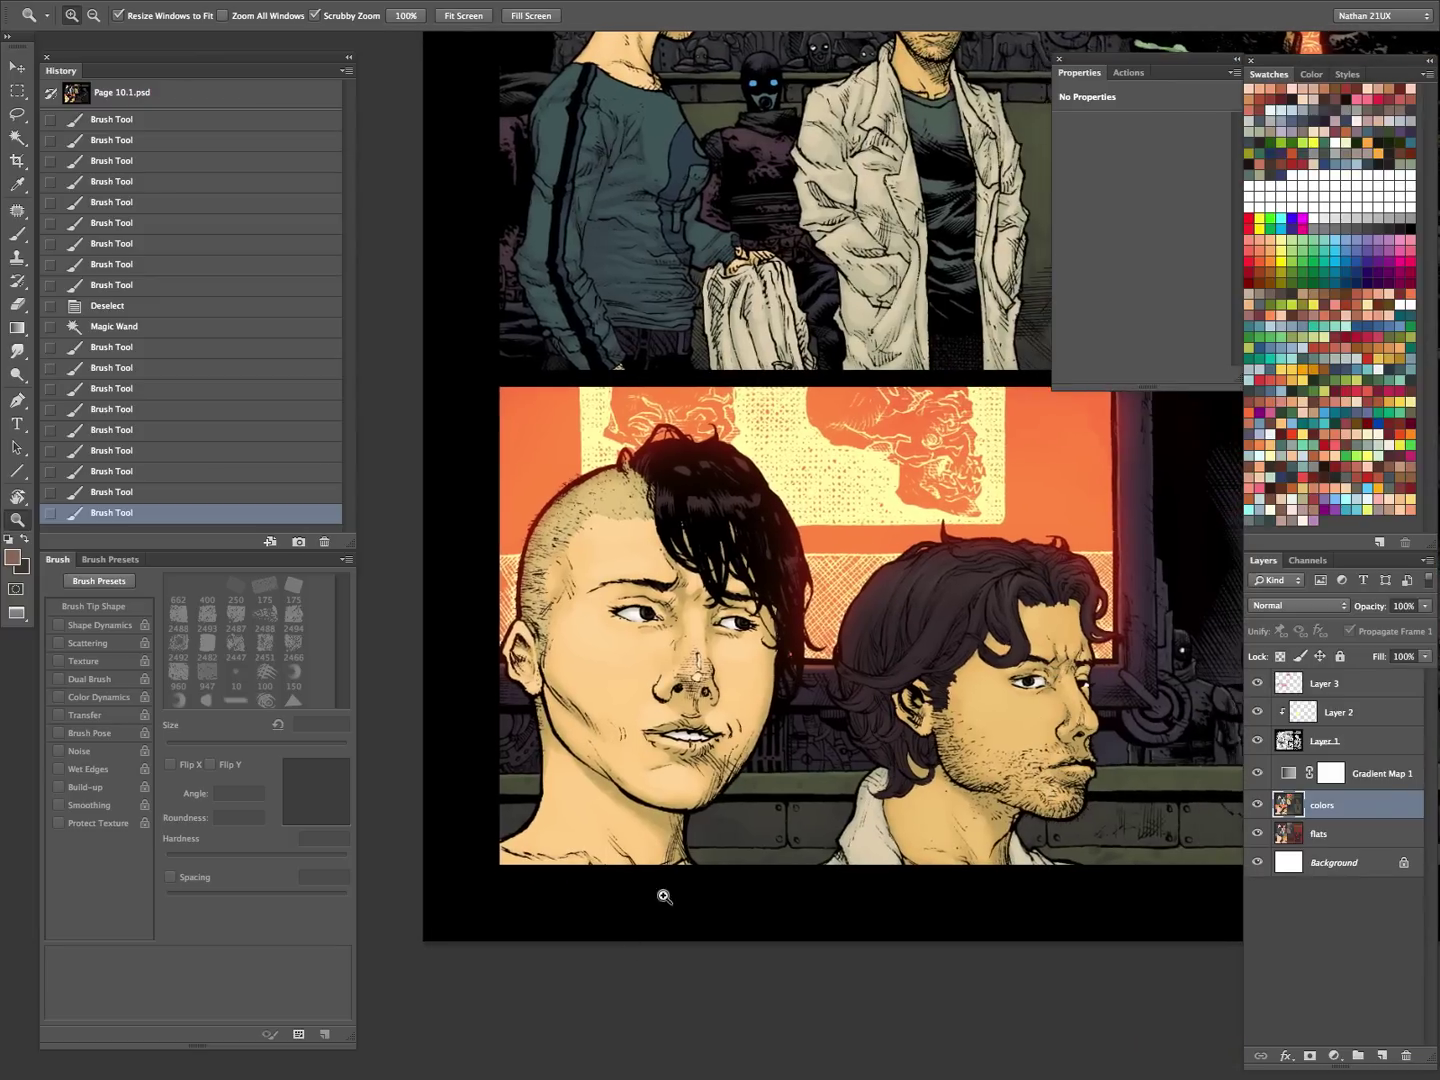
pyautogui.moveTo(630, 942); pyautogui.dragTo(746, 902)
pyautogui.moveTo(1042, 857); pyautogui.dragTo(778, 757)
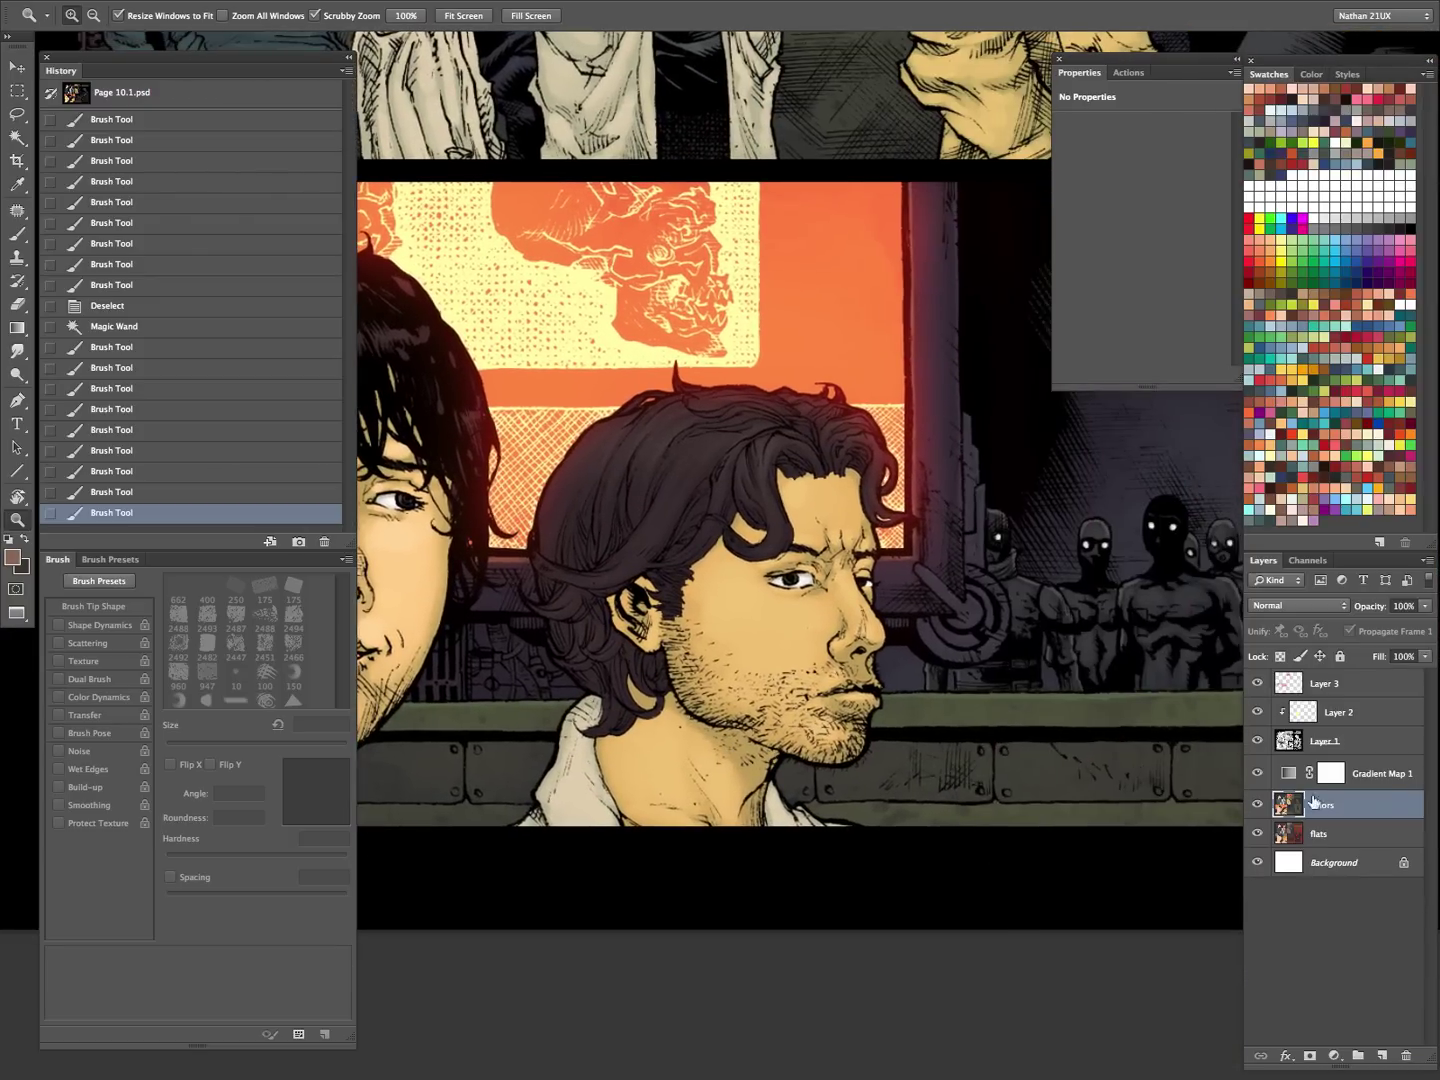
pyautogui.click(1258, 773)
pyautogui.moveTo(845, 565); pyautogui.dragTo(960, 567)
pyautogui.press('b')
pyautogui.keyDown('alt'); pyautogui.click(651, 620); pyautogui.keyUp('alt')
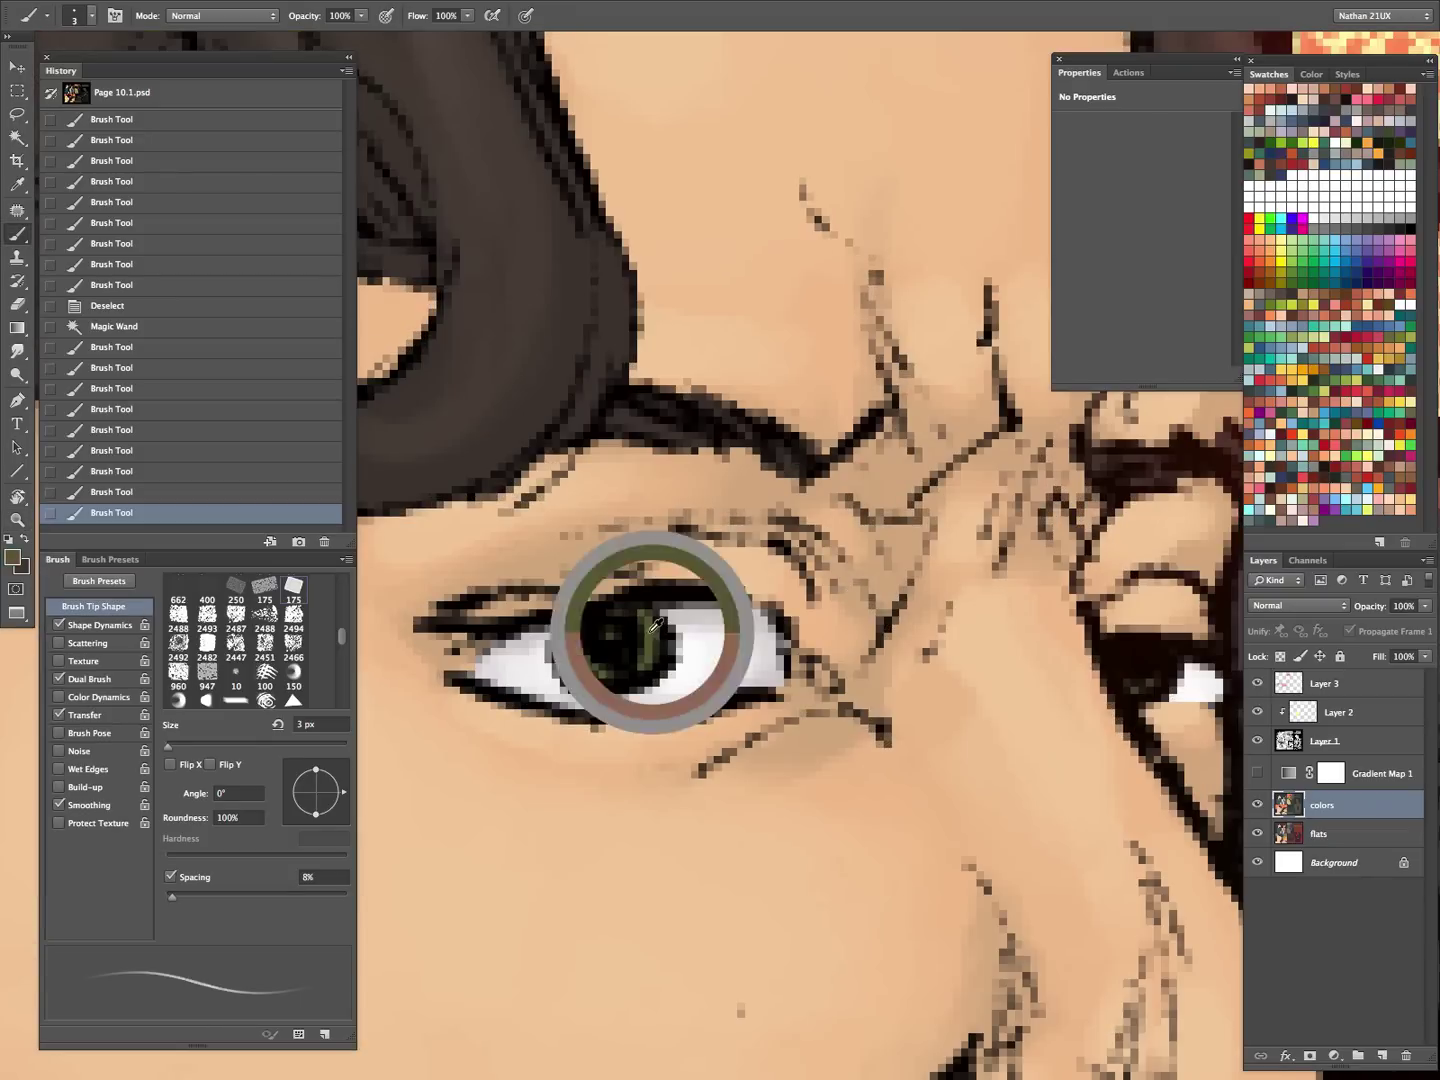
pyautogui.click(13, 557)
pyautogui.click(590, 884)
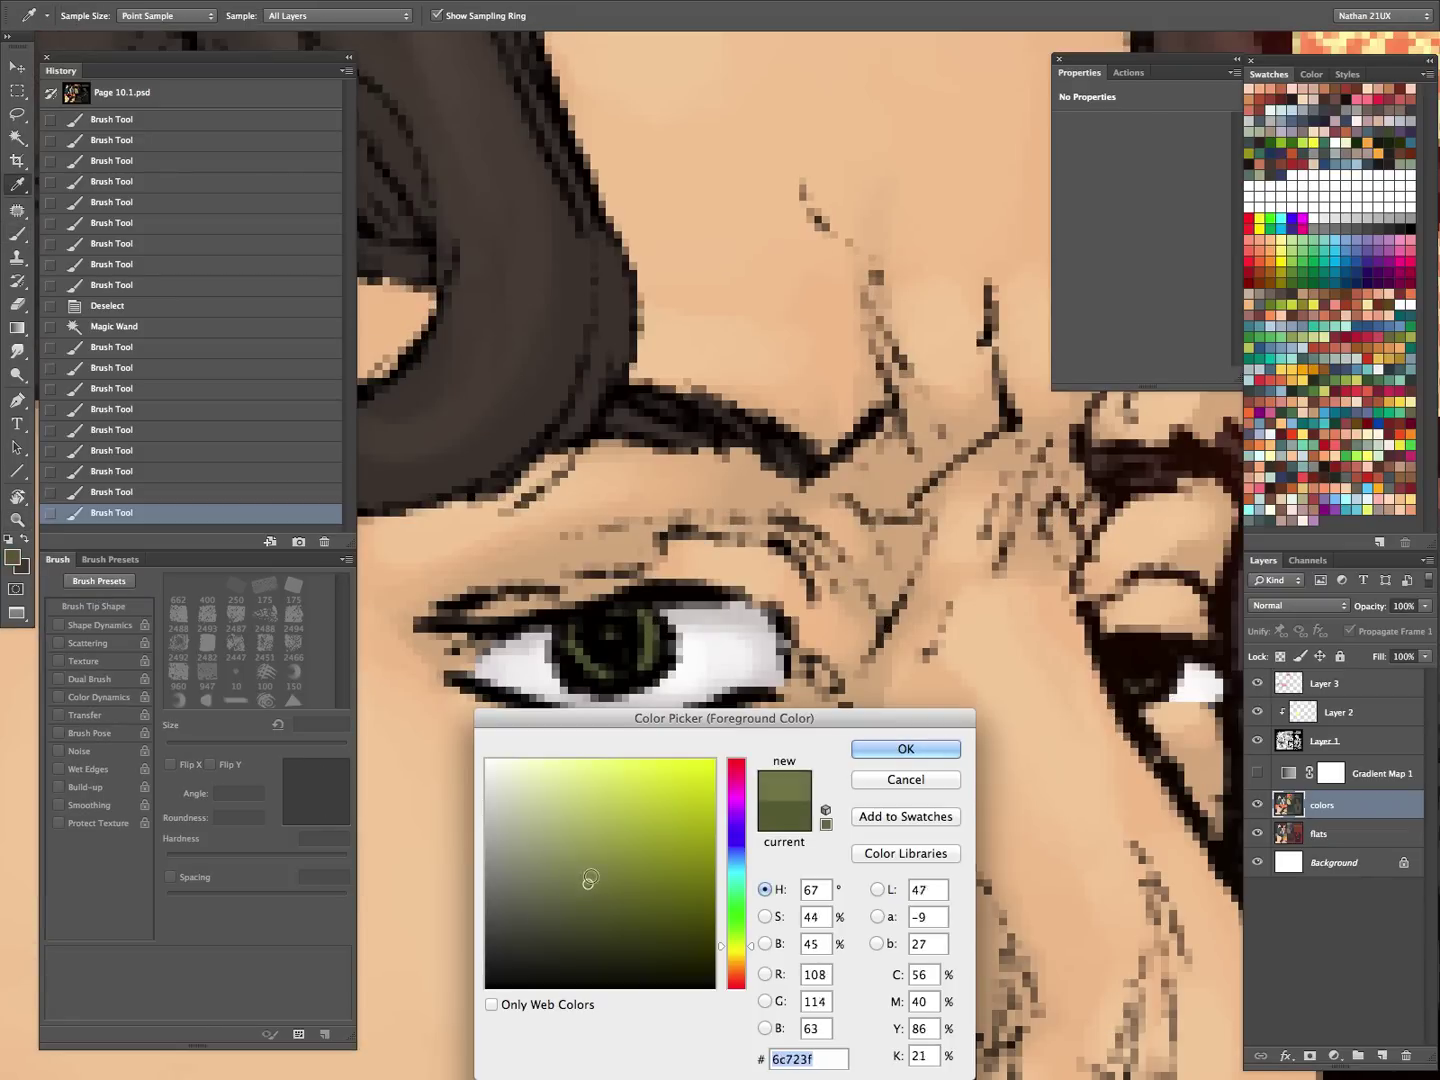
pyautogui.click(898, 751)
# - Show Gradient Map 1, brush the lighter green into the man's irises, and clear the selection
pyautogui.click(1258, 773)
pyautogui.moveTo(584, 659)
pyautogui.mouseDown()
pyautogui.moveTo(635, 653)
pyautogui.moveTo(585, 660)
pyautogui.moveTo(615, 661)
pyautogui.mouseUp()
pyautogui.hotkey('ctrl', 'd')
pyautogui.click(958, 657)
# - Review the whole comic page in full-screen view with all panels hidden
pyautogui.press('z')
pyautogui.moveTo(805, 590); pyautogui.dragTo(726, 787)
pyautogui.moveTo(980, 707)
pyautogui.mouseDown()
pyautogui.moveTo(775, 688)
pyautogui.moveTo(729, 779)
pyautogui.mouseUp()
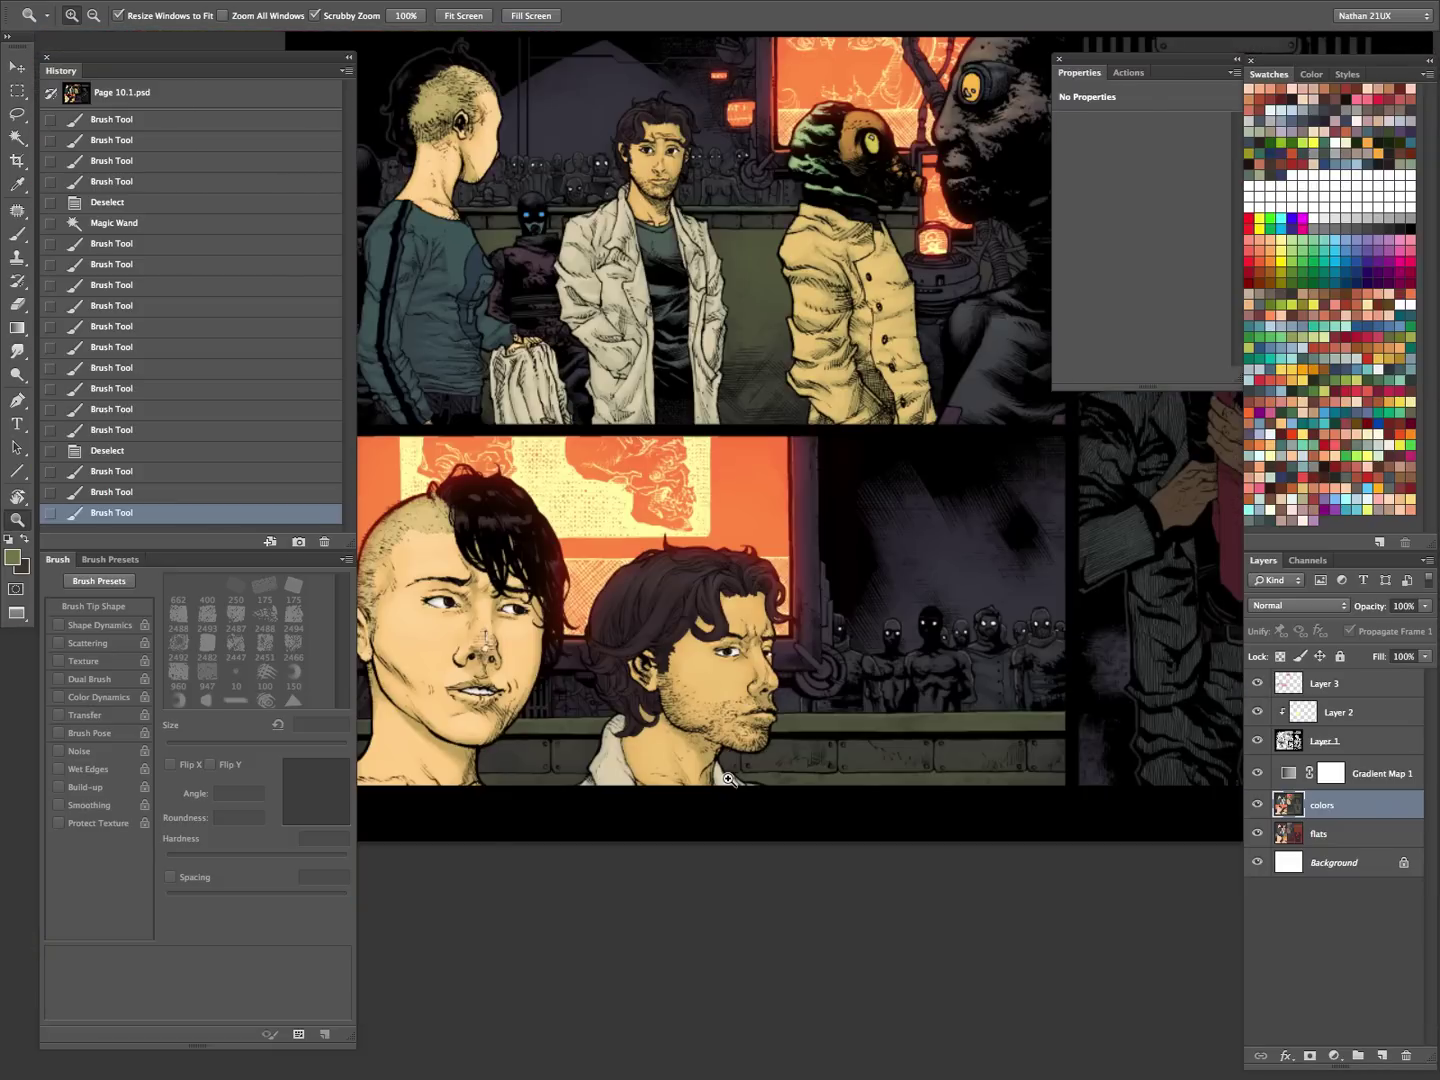
pyautogui.press('Tab')
pyautogui.press('f')
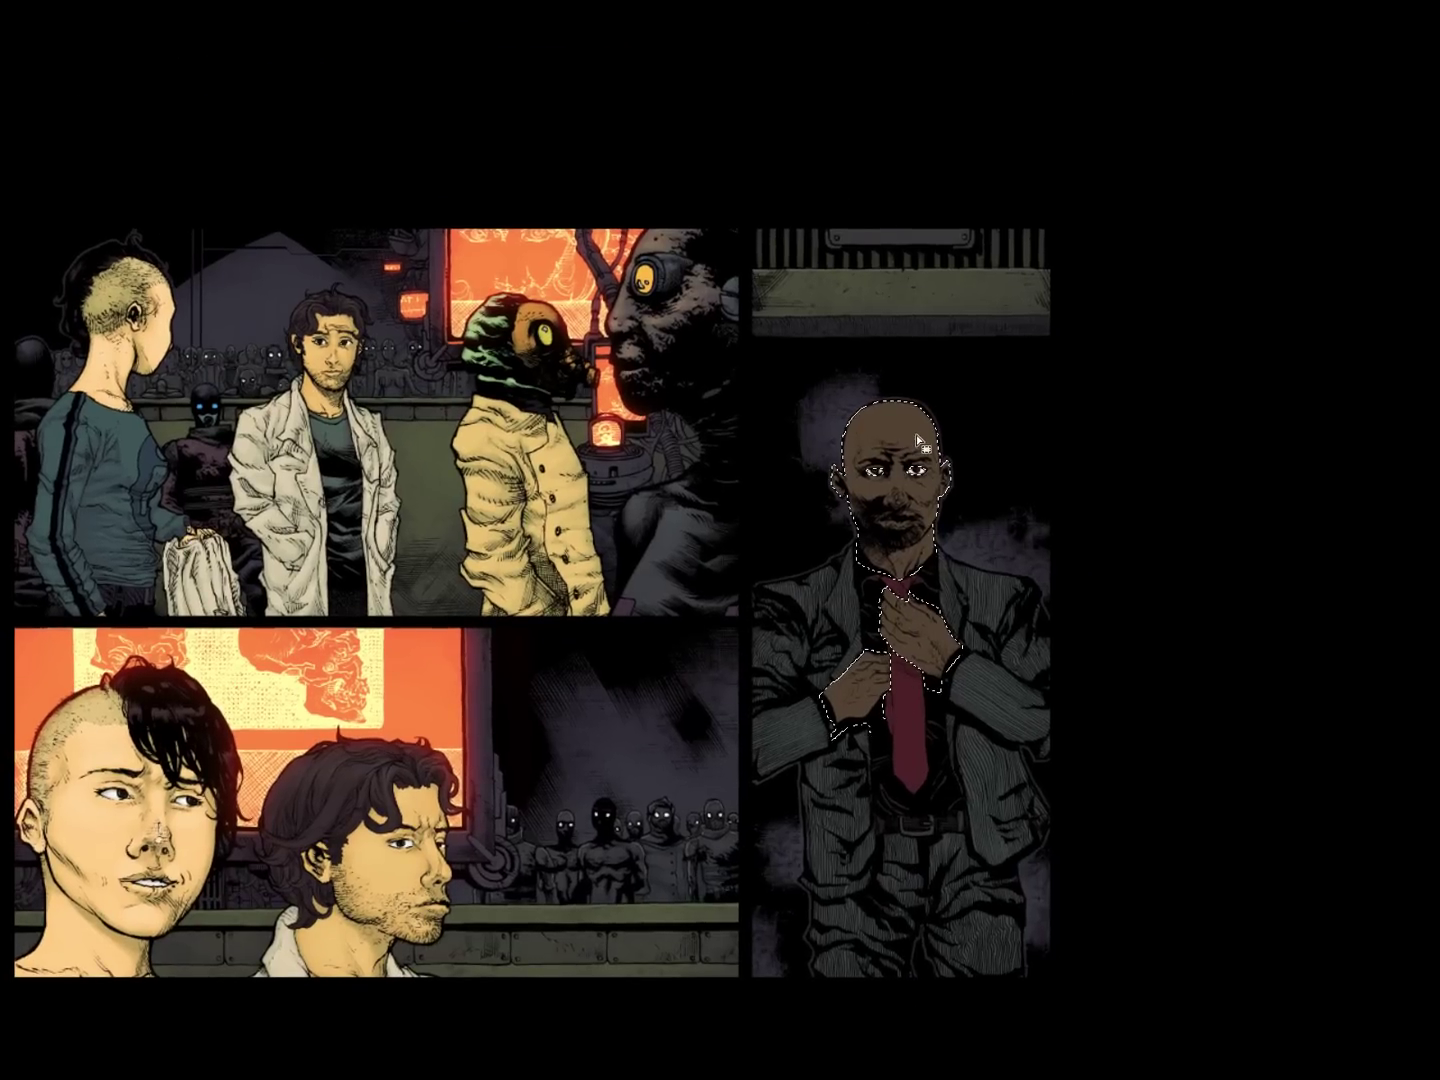
# - Switch to Page 11.2.psd, sample the red of the bald man's tie, and return to Page 10.1.psd
pyautogui.press('f')
pyautogui.click(484, 473)
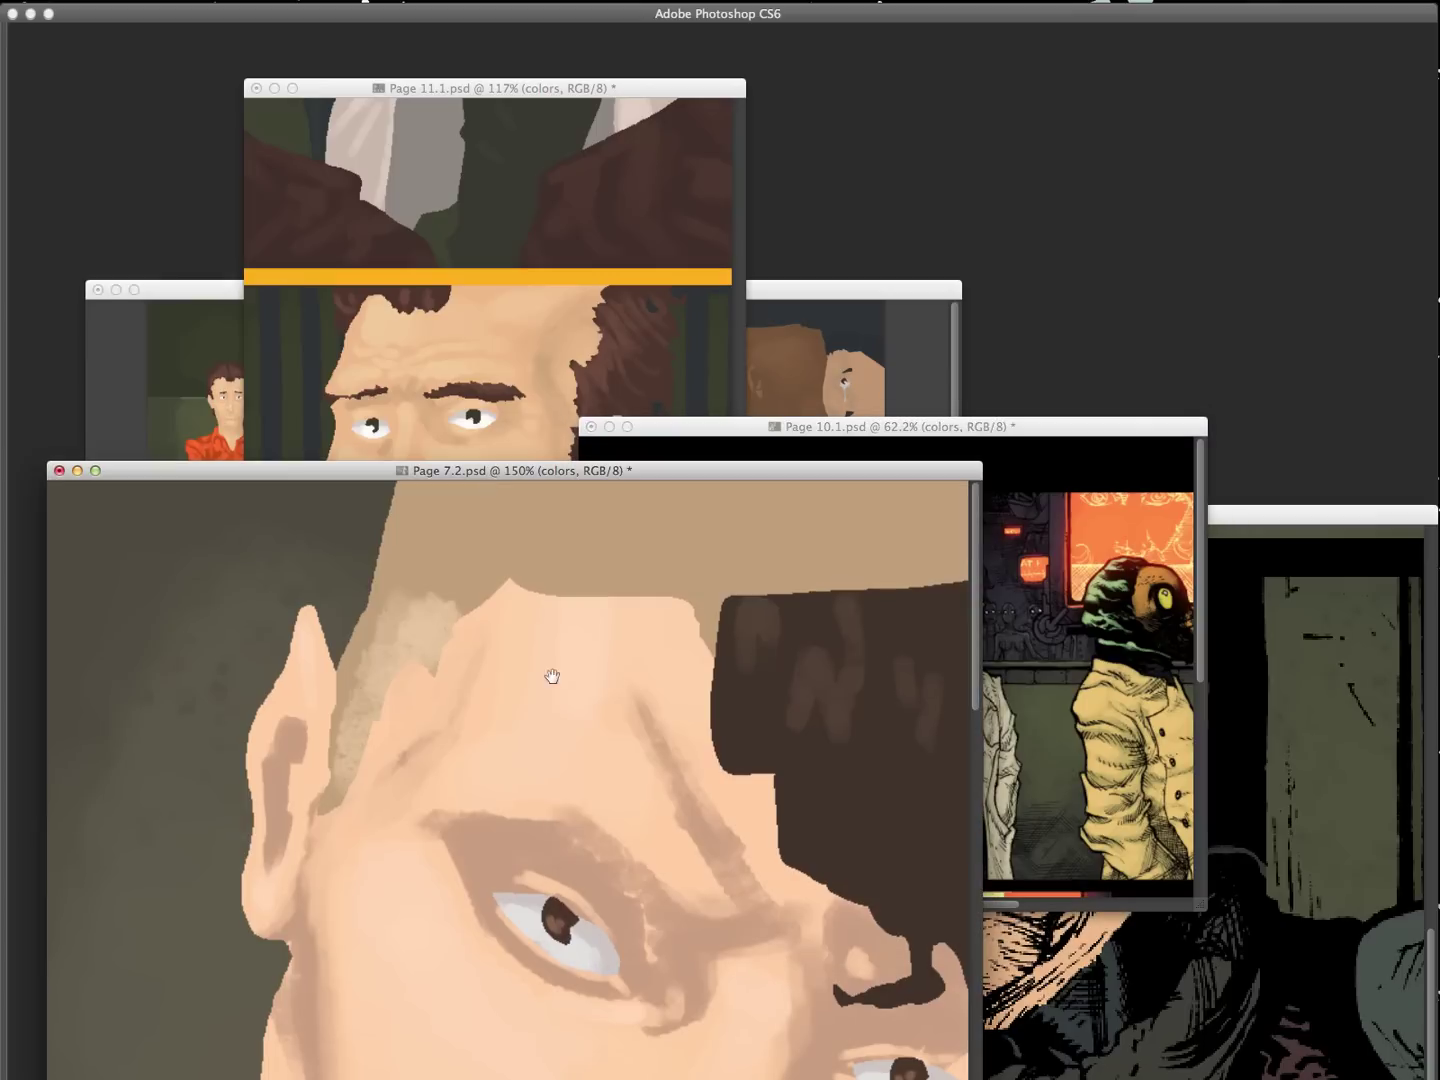
pyautogui.press('super+0')
pyautogui.press('super+w')
pyautogui.click(653, 344)
pyautogui.click(827, 299)
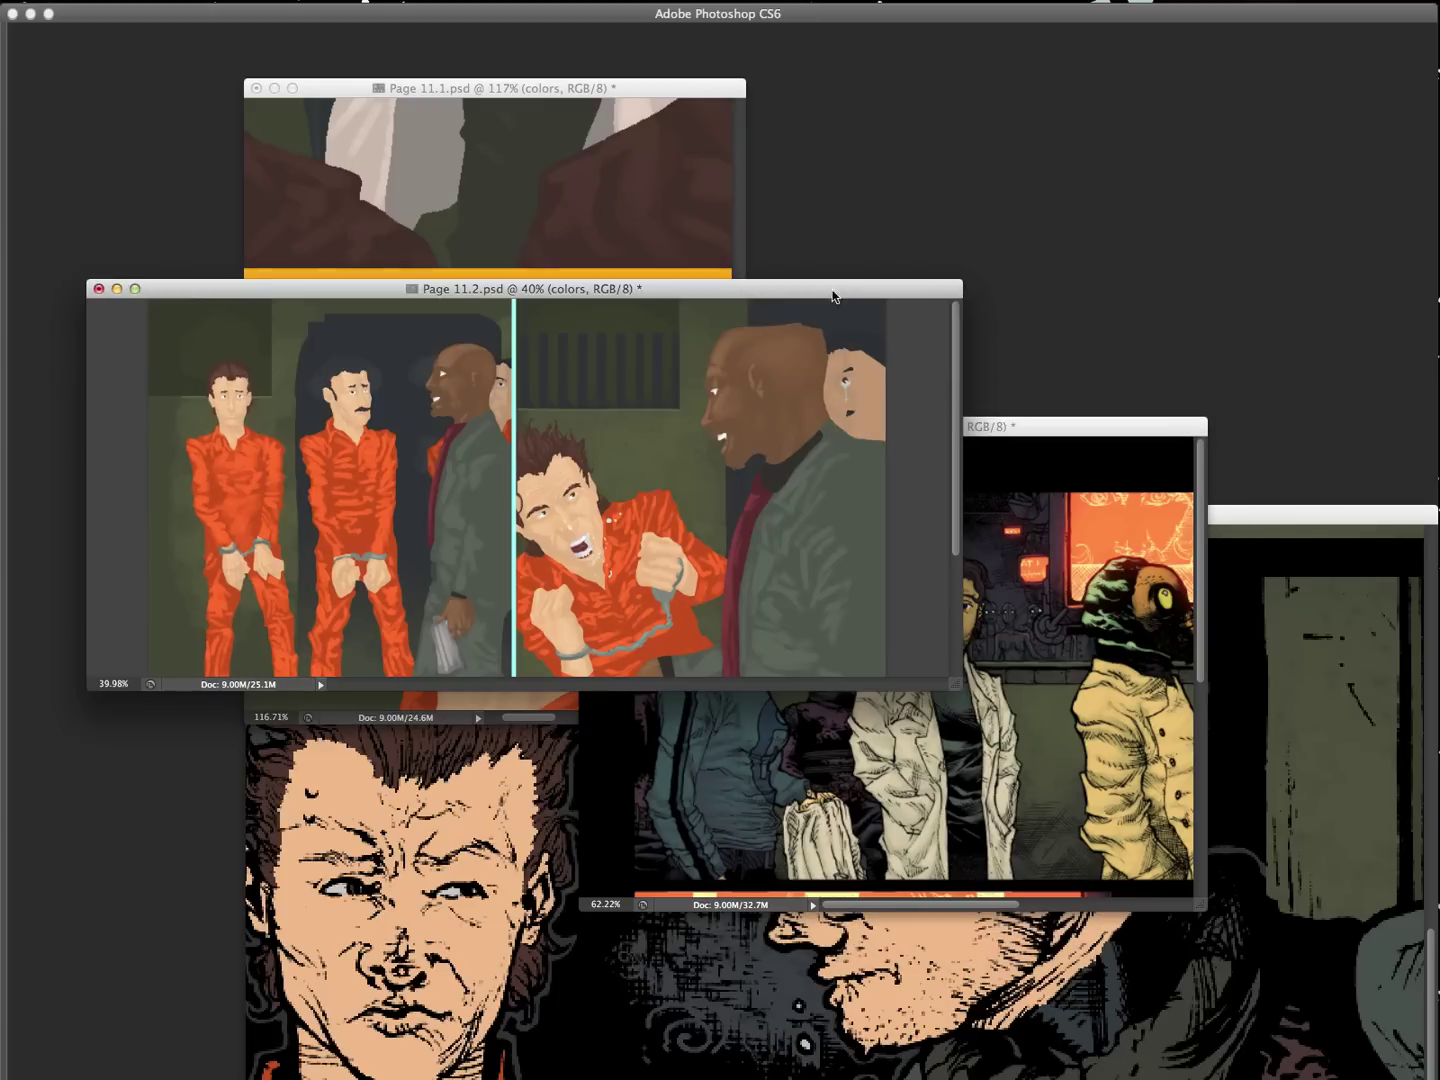
pyautogui.moveTo(775, 460); pyautogui.dragTo(840, 446)
pyautogui.click(742, 508)
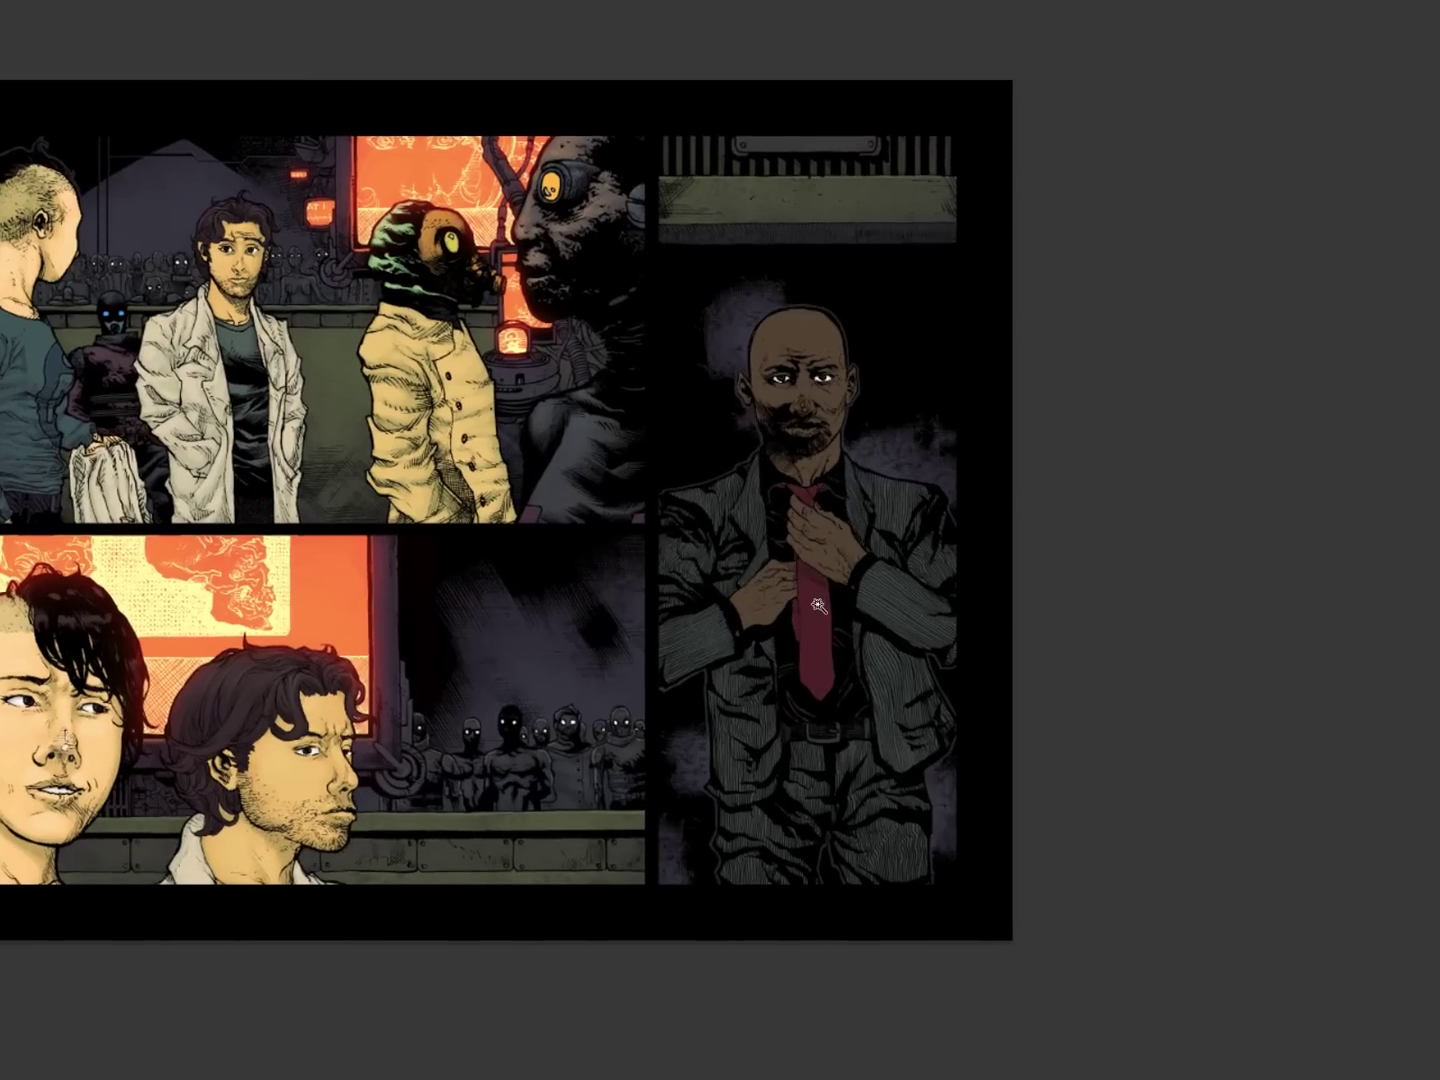
# - Select the bald man's tie and brush lighter red tones down its length, varying the brush size
pyautogui.click(851, 524)
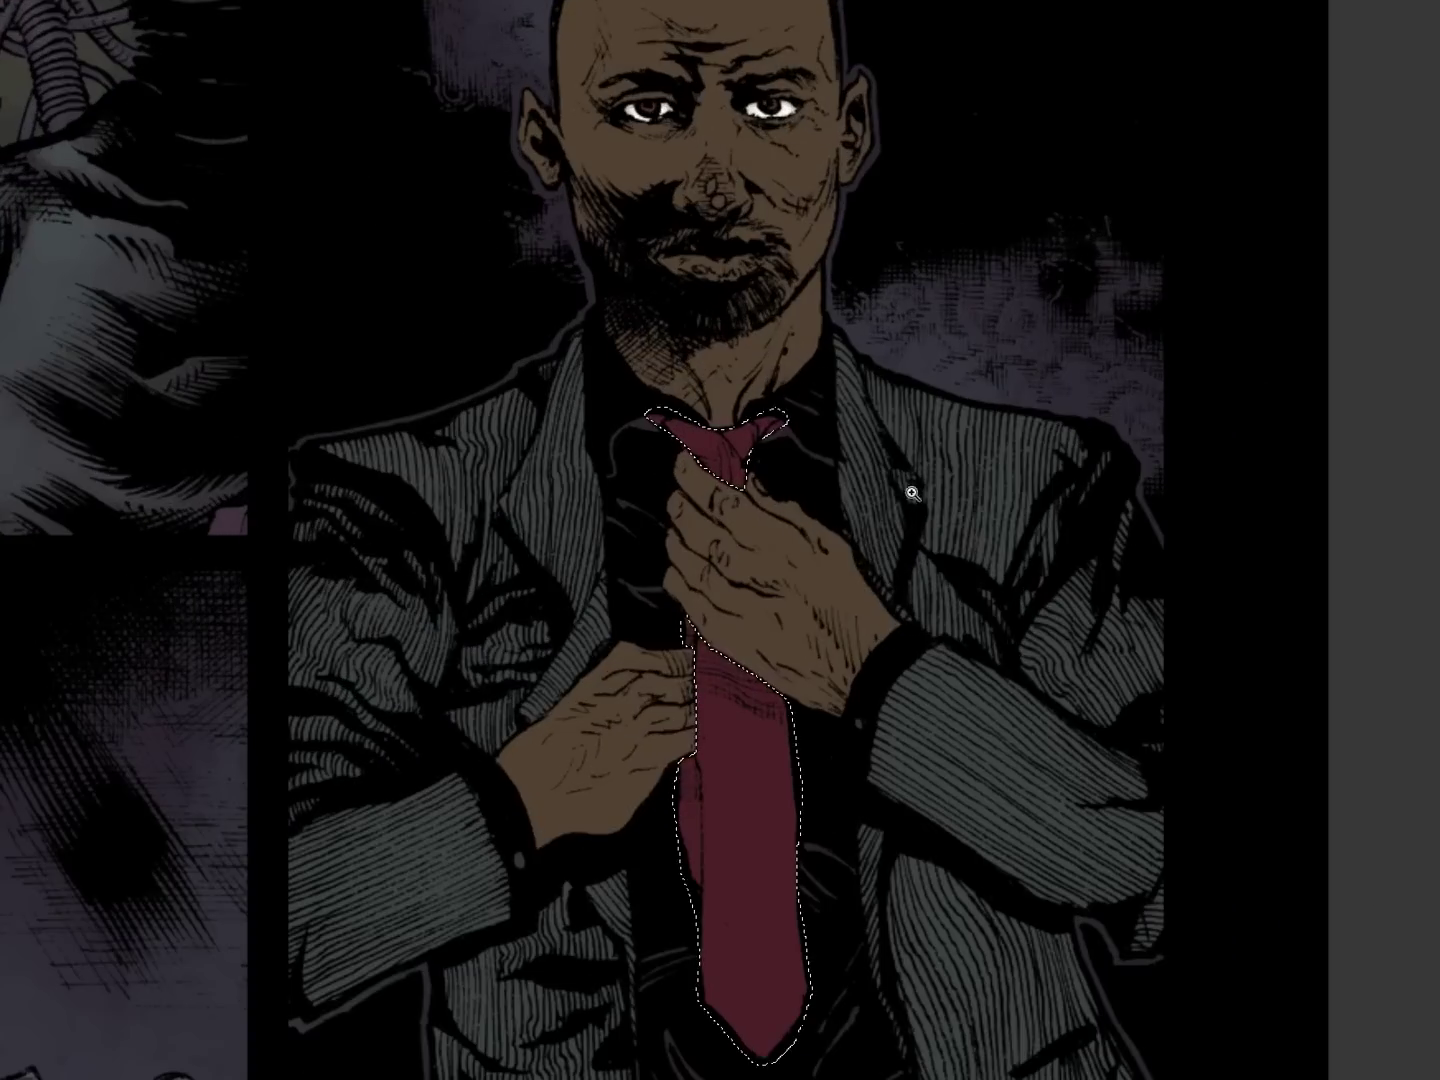
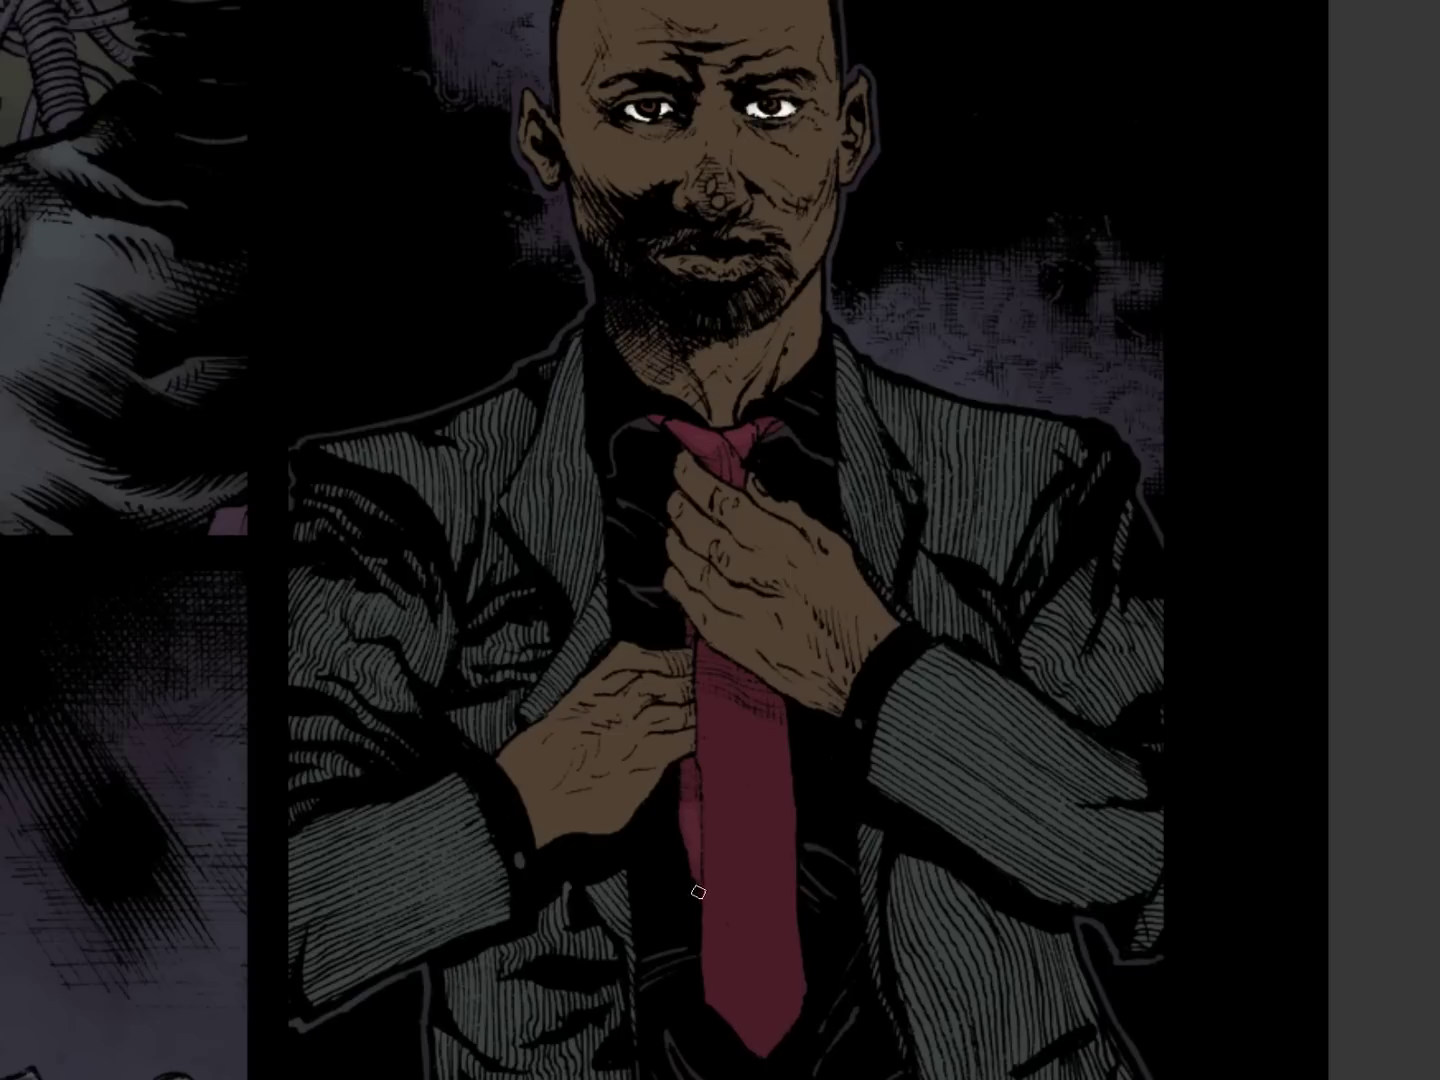
pyautogui.moveTo(848, 835); pyautogui.dragTo(836, 443)
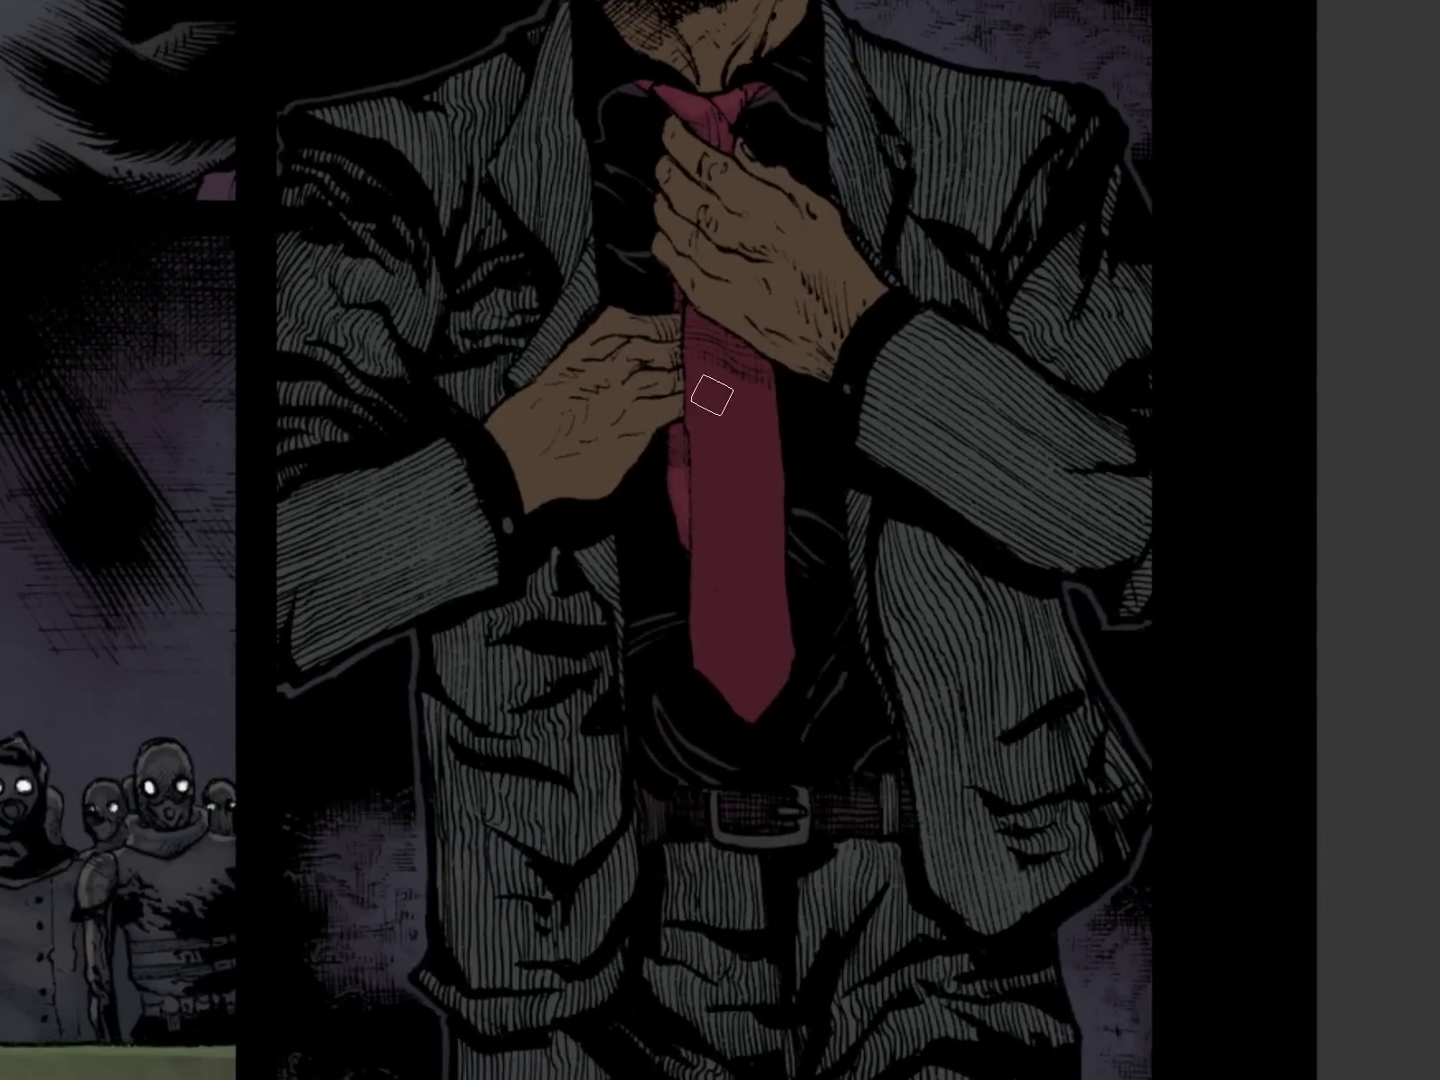
pyautogui.moveTo(716, 444)
pyautogui.mouseDown()
pyautogui.moveTo(708, 392)
pyautogui.moveTo(721, 581)
pyautogui.mouseUp()
pyautogui.press(']')
pyautogui.press(']')
pyautogui.moveTo(718, 353)
pyautogui.mouseDown()
pyautogui.moveTo(716, 528)
pyautogui.moveTo(766, 712)
pyautogui.mouseUp()
pyautogui.press('[')
pyautogui.press('[')
pyautogui.moveTo(749, 337); pyautogui.dragTo(762, 661)
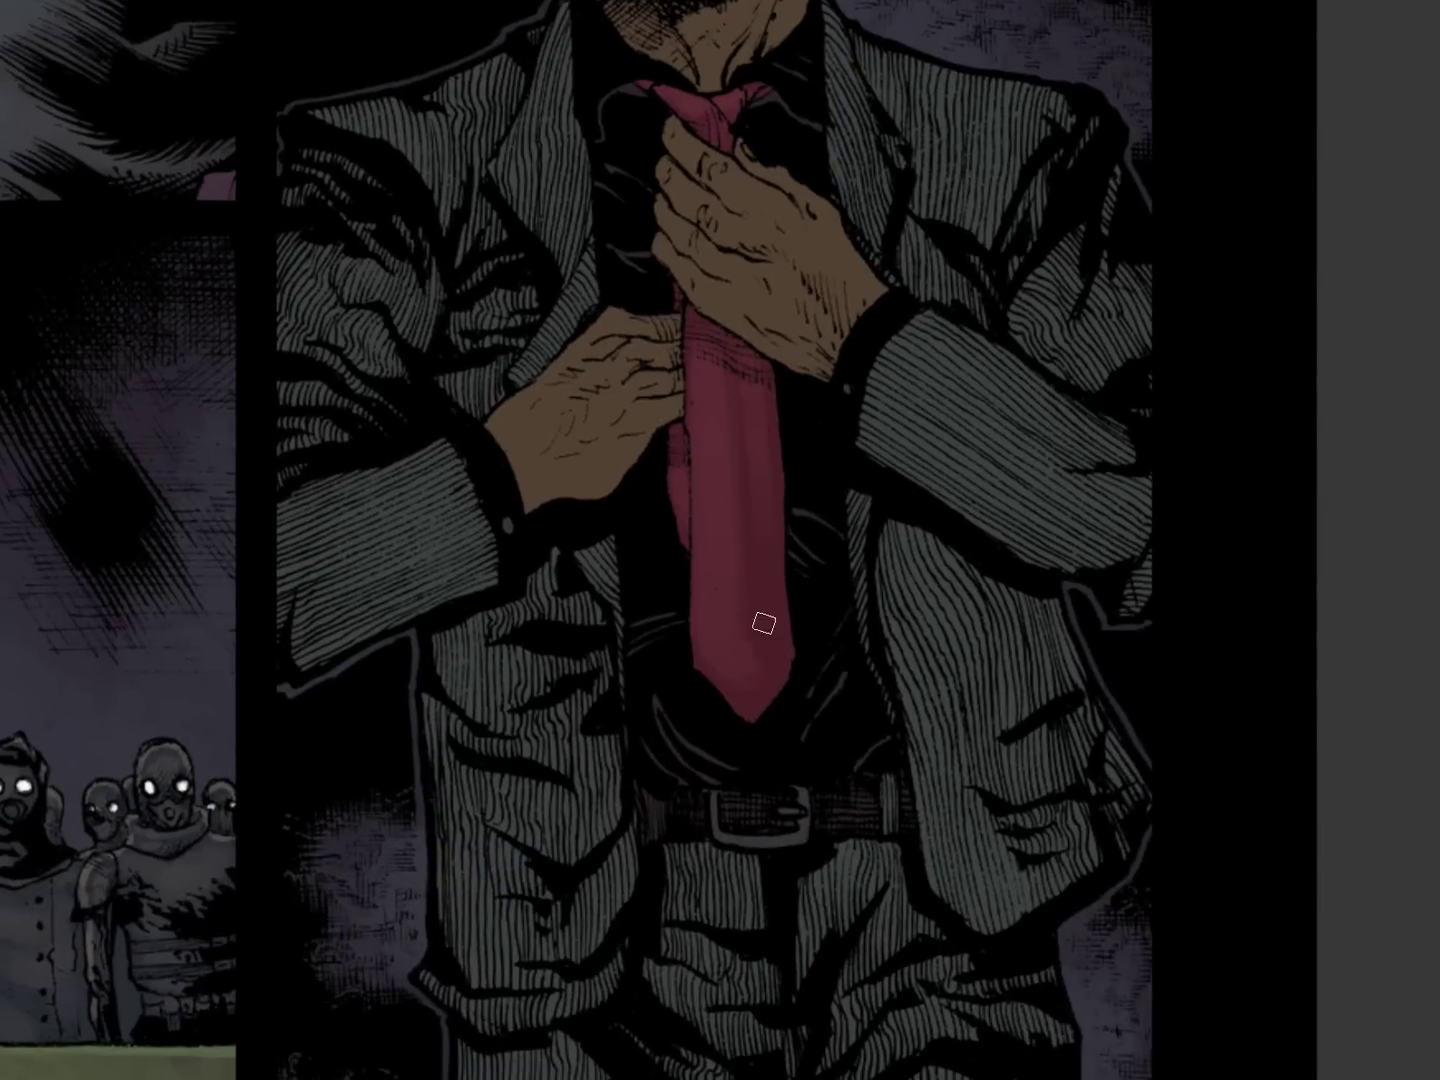
pyautogui.press(']')
pyautogui.press(']')
pyautogui.moveTo(726, 322); pyautogui.dragTo(751, 704)
# - Show the panels, hide Gradient Map 1, and shade the tie just below the raised hand with a 9 px brush
pyautogui.press('Tab')
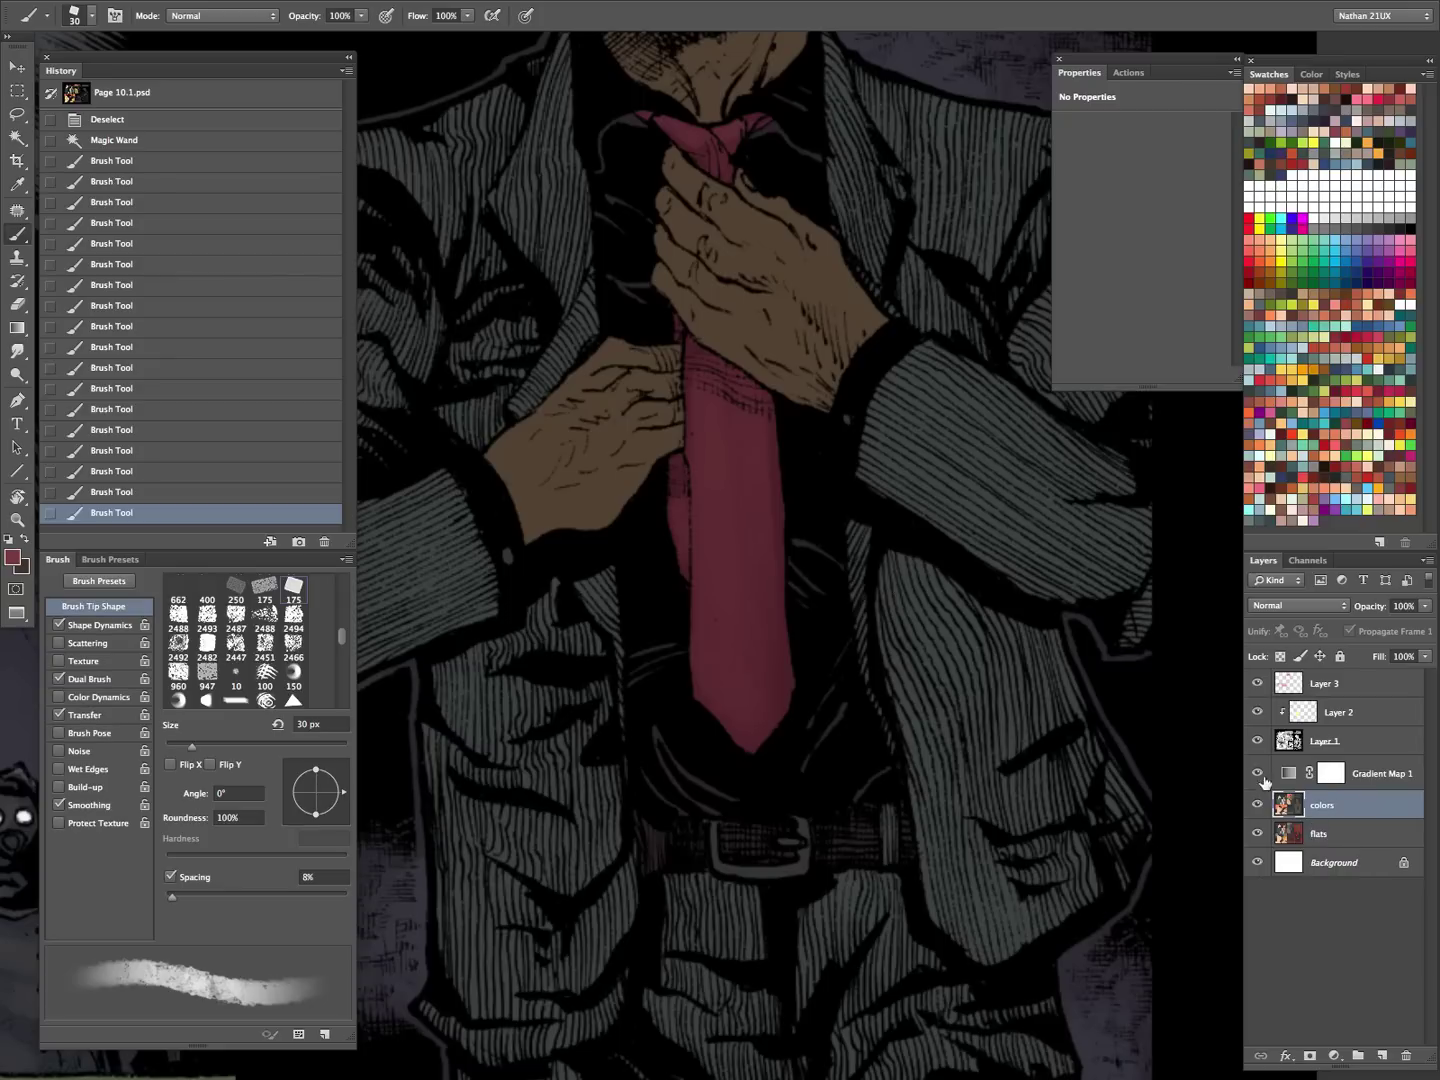
pyautogui.click(1259, 776)
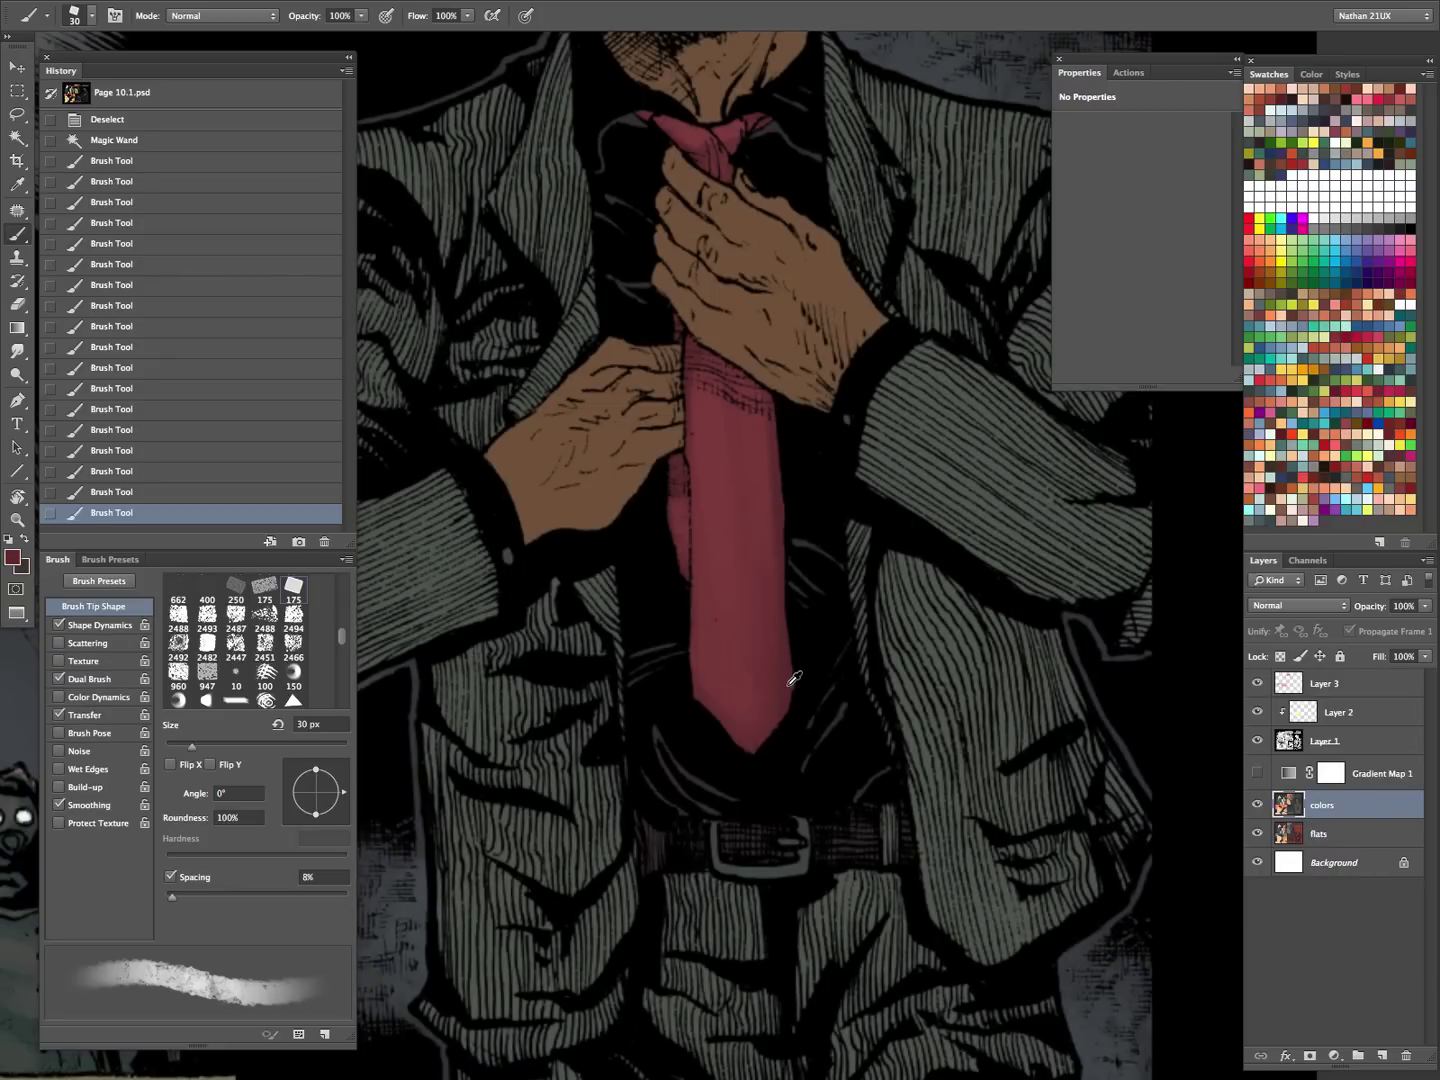
pyautogui.press('[')
pyautogui.press('[')
pyautogui.press('[')
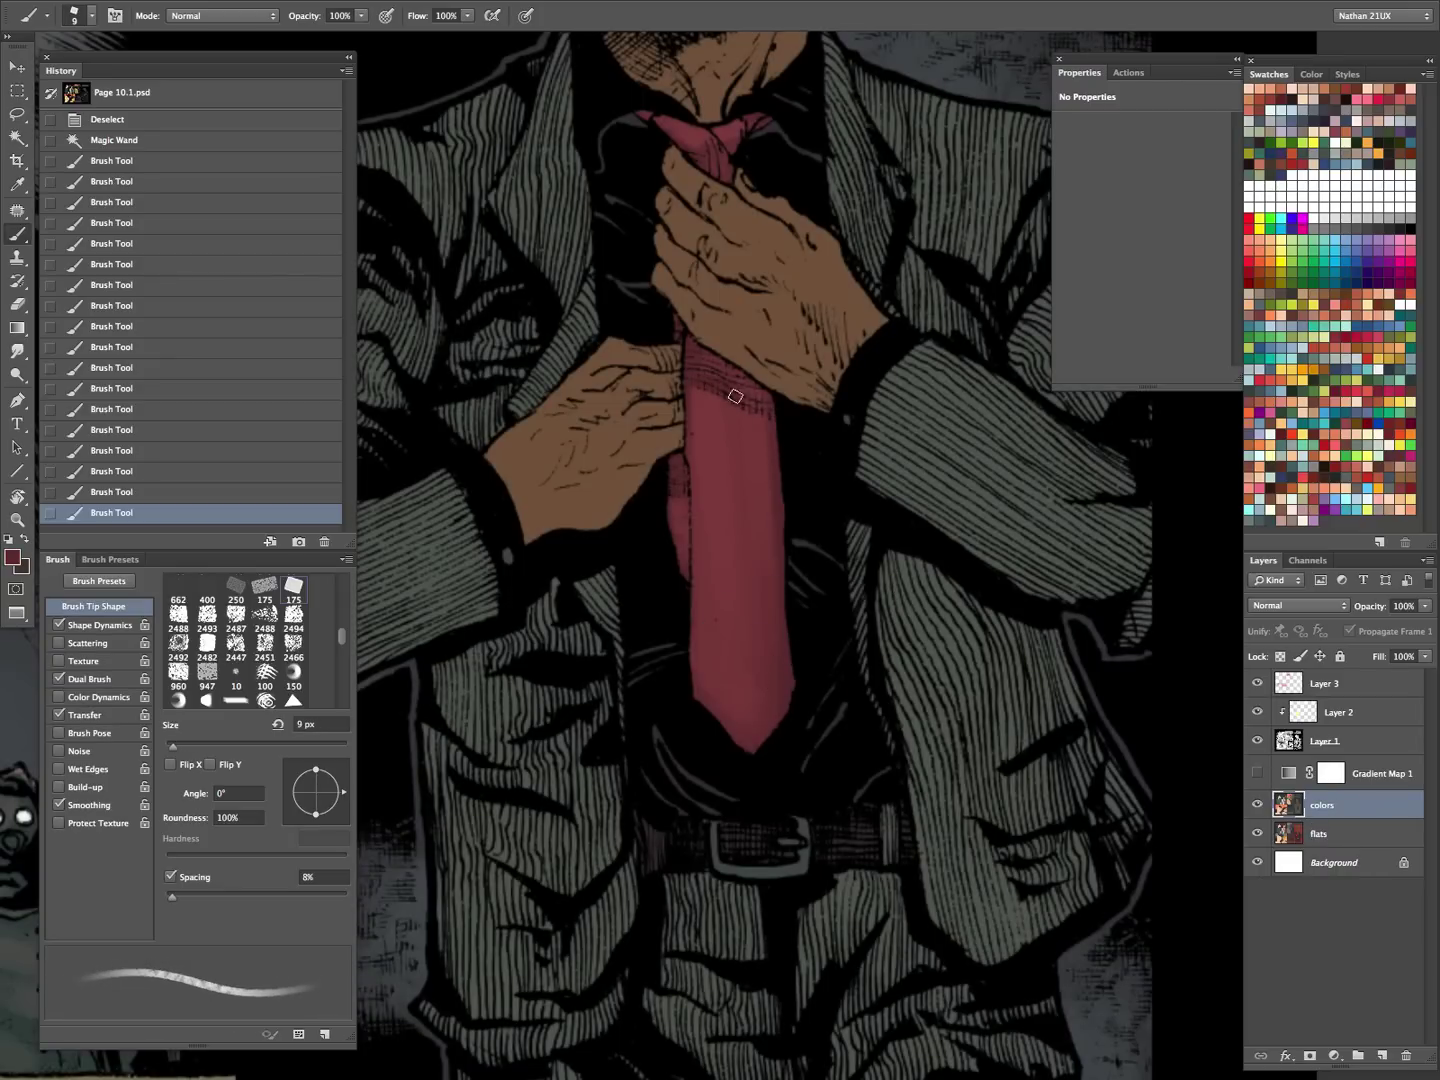
pyautogui.moveTo(684, 373)
pyautogui.mouseDown()
pyautogui.moveTo(731, 396)
pyautogui.moveTo(730, 329)
pyautogui.mouseUp()
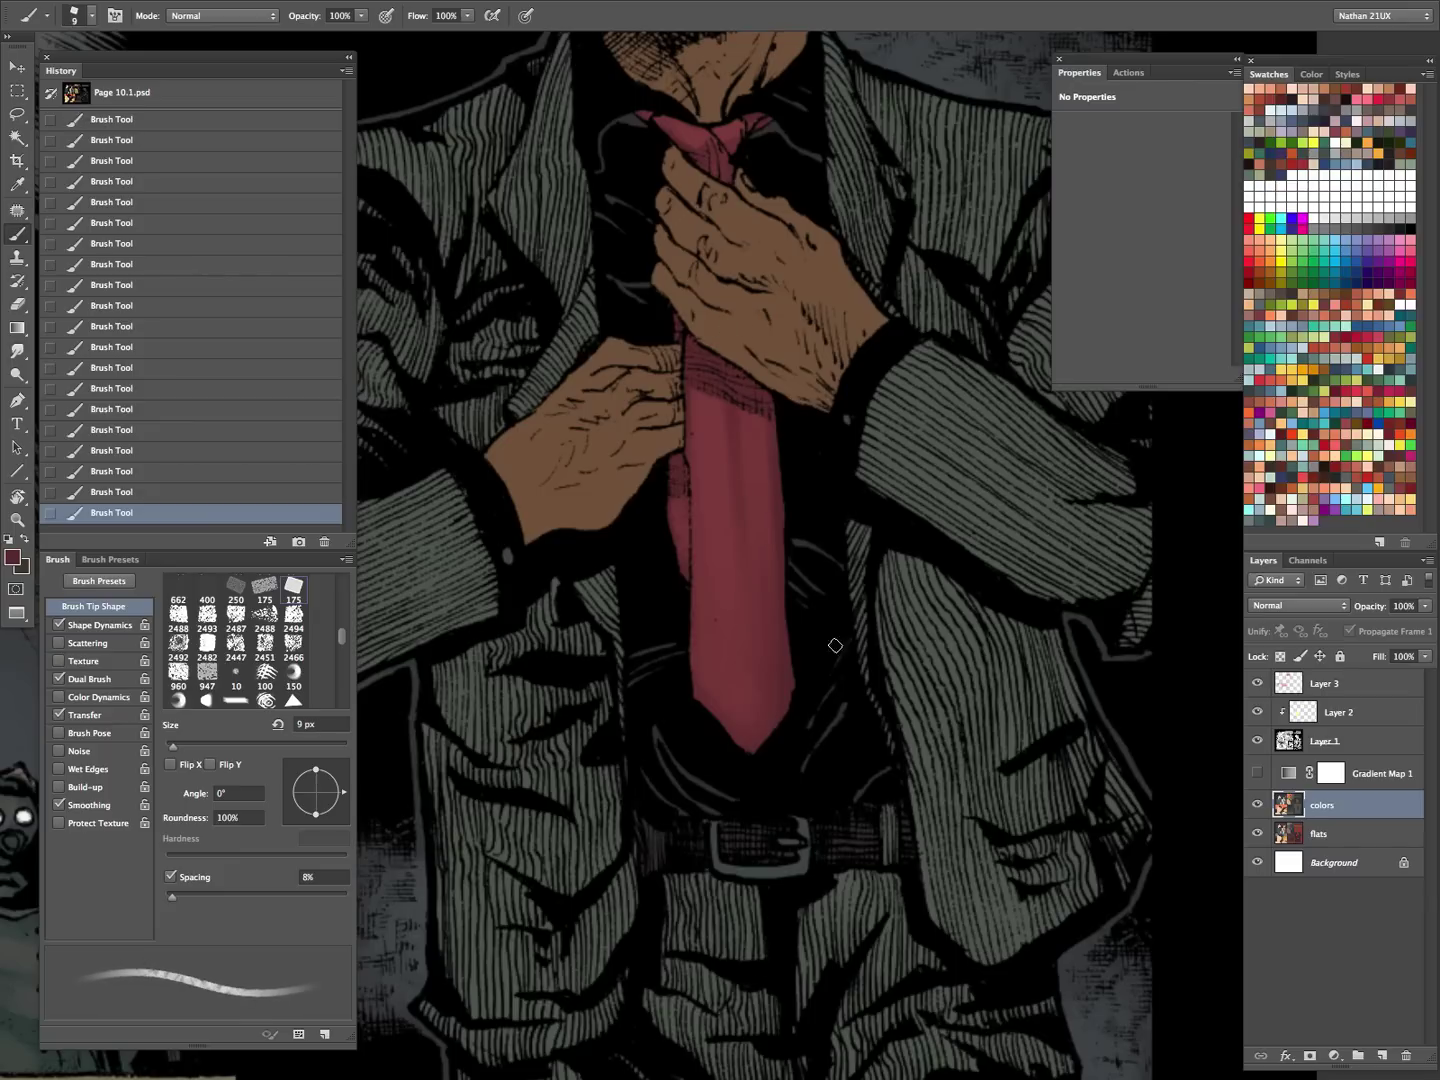
# - Brush highlights on the tie at 15 px, then resample its red and refine the rear tail with a 7 px brush
pyautogui.press(']')
pyautogui.press(']')
pyautogui.moveTo(741, 473)
pyautogui.mouseDown()
pyautogui.moveTo(723, 453)
pyautogui.moveTo(750, 419)
pyautogui.mouseUp()
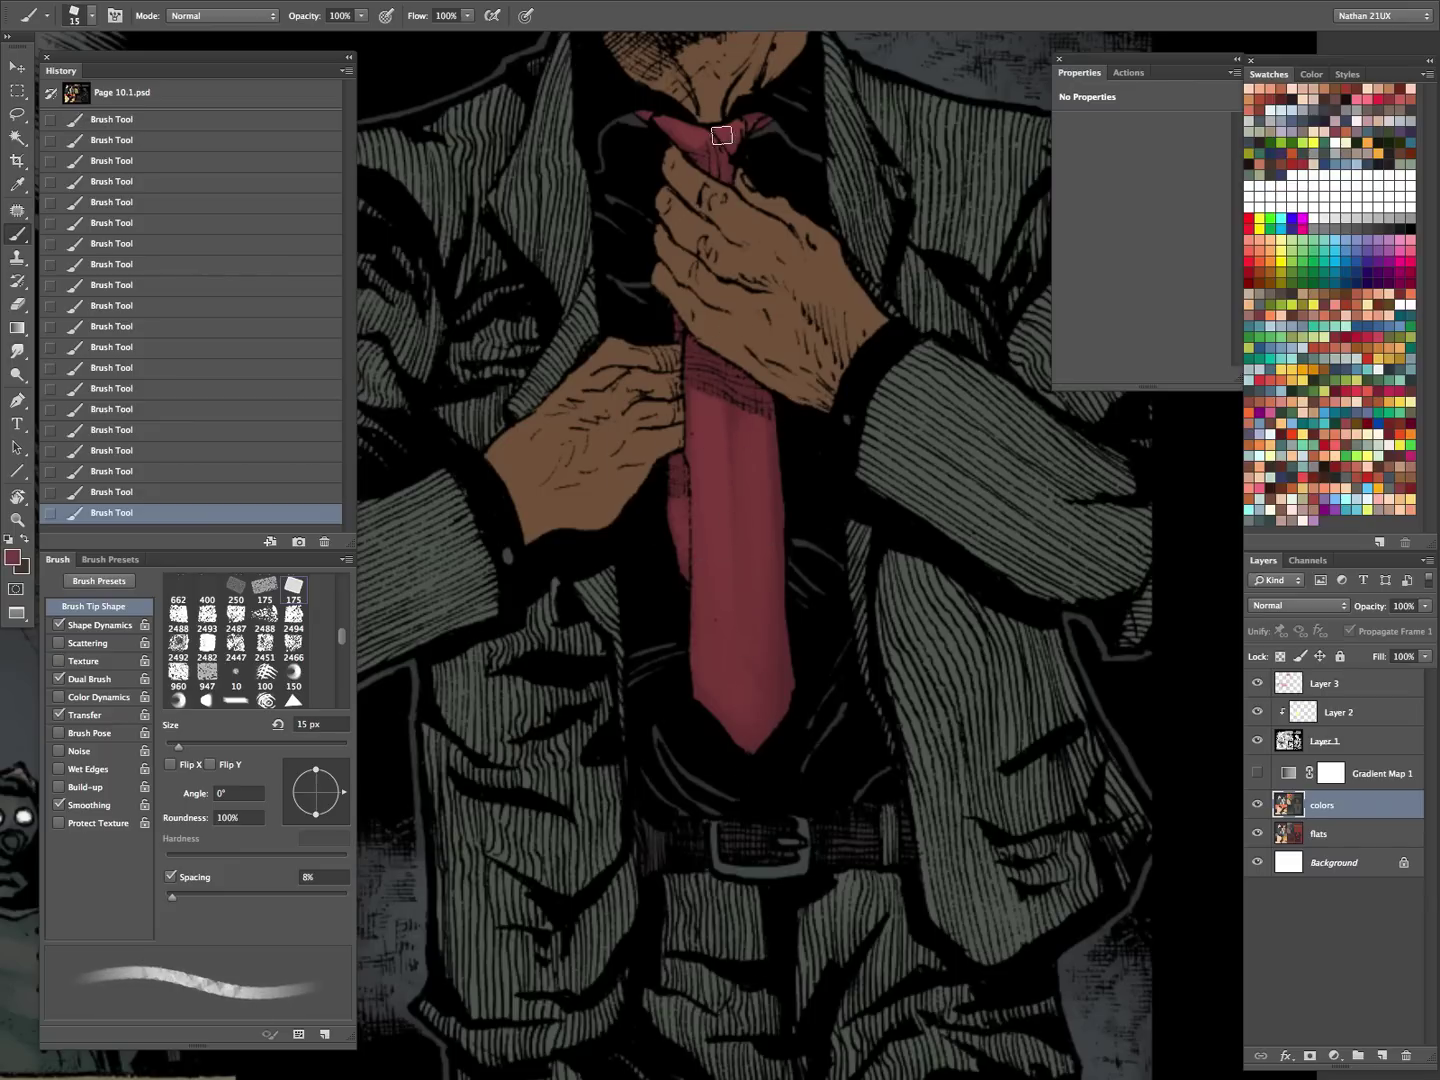
pyautogui.keyDown('alt'); pyautogui.click(775, 434); pyautogui.keyUp('alt')
pyautogui.press('[')
pyautogui.press('[')
pyautogui.press('[')
pyautogui.press('[')
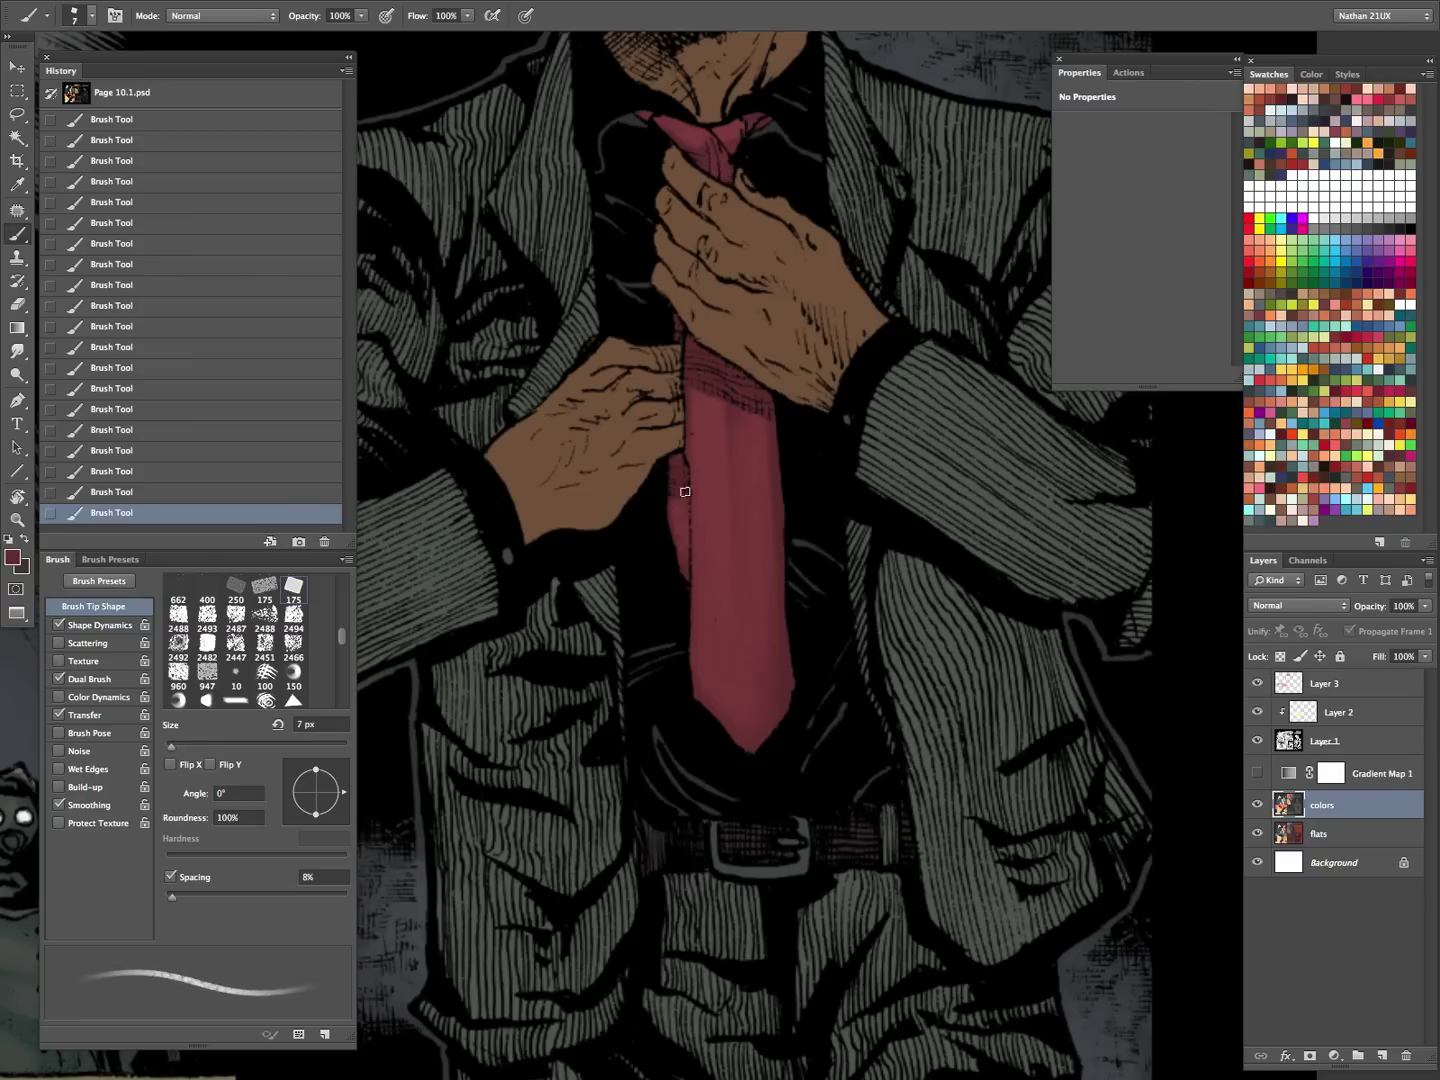
pyautogui.press('[')
pyautogui.press('[')
pyautogui.press(']')
# - Show Gradient Map 1, clear the tie selection, and select the bald man's suit with the Magic Wand
pyautogui.click(1257, 772)
pyautogui.press('z')
pyautogui.moveTo(808, 519); pyautogui.dragTo(728, 672)
pyautogui.moveTo(859, 645); pyautogui.dragTo(842, 832)
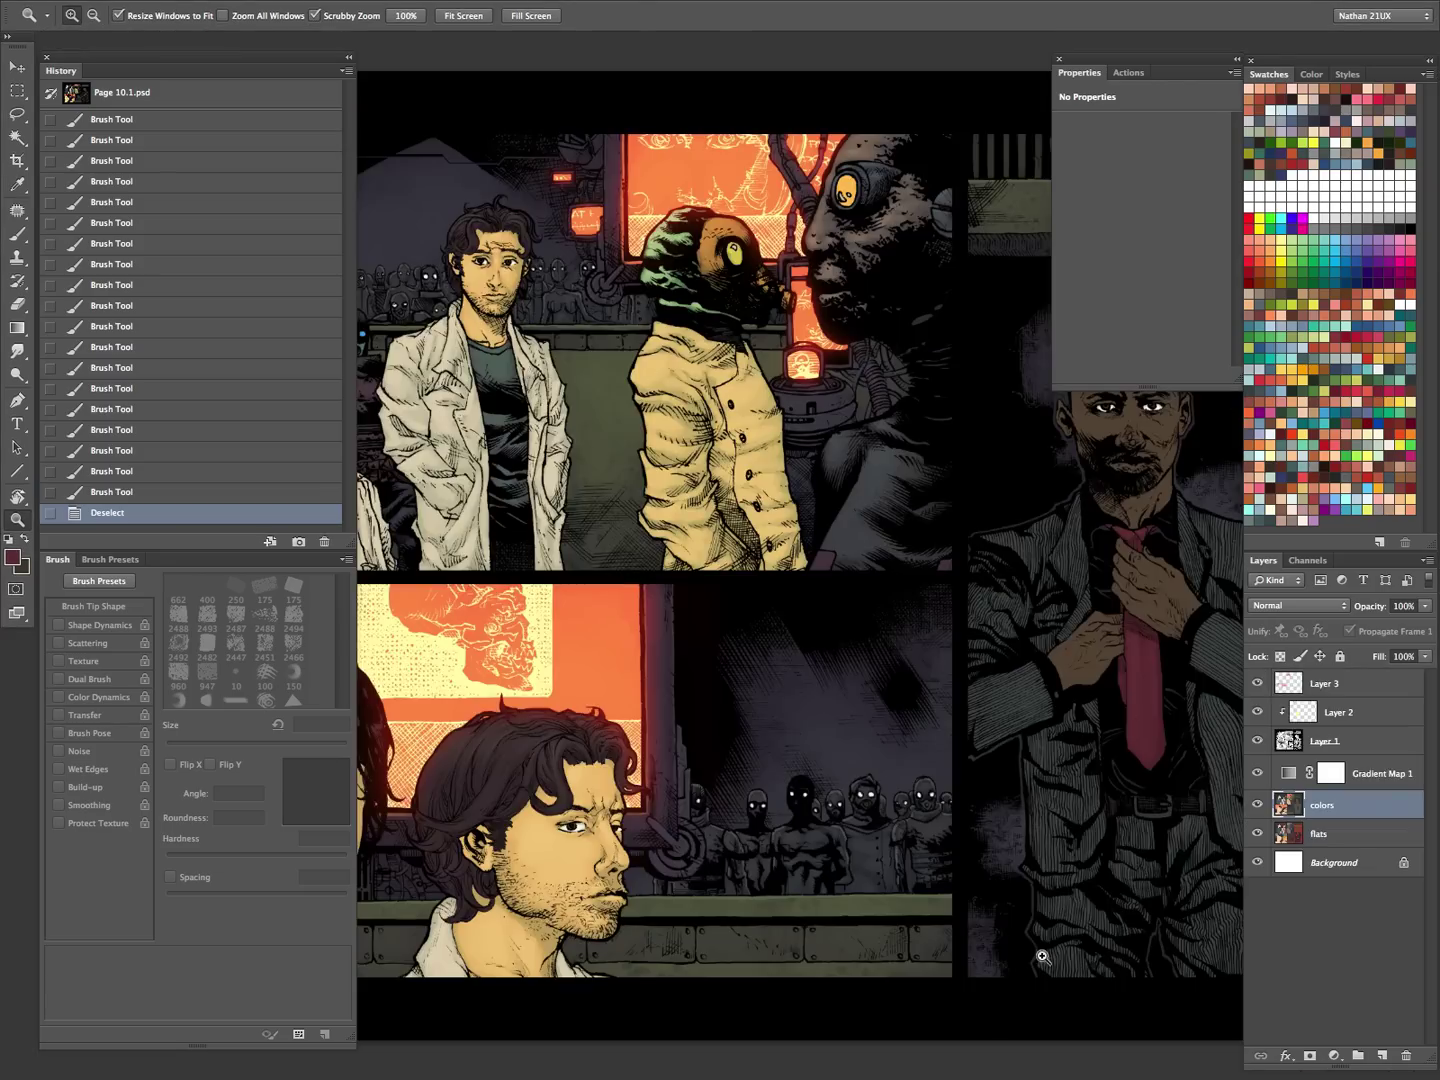
pyautogui.press('w')
pyautogui.click(1080, 803)
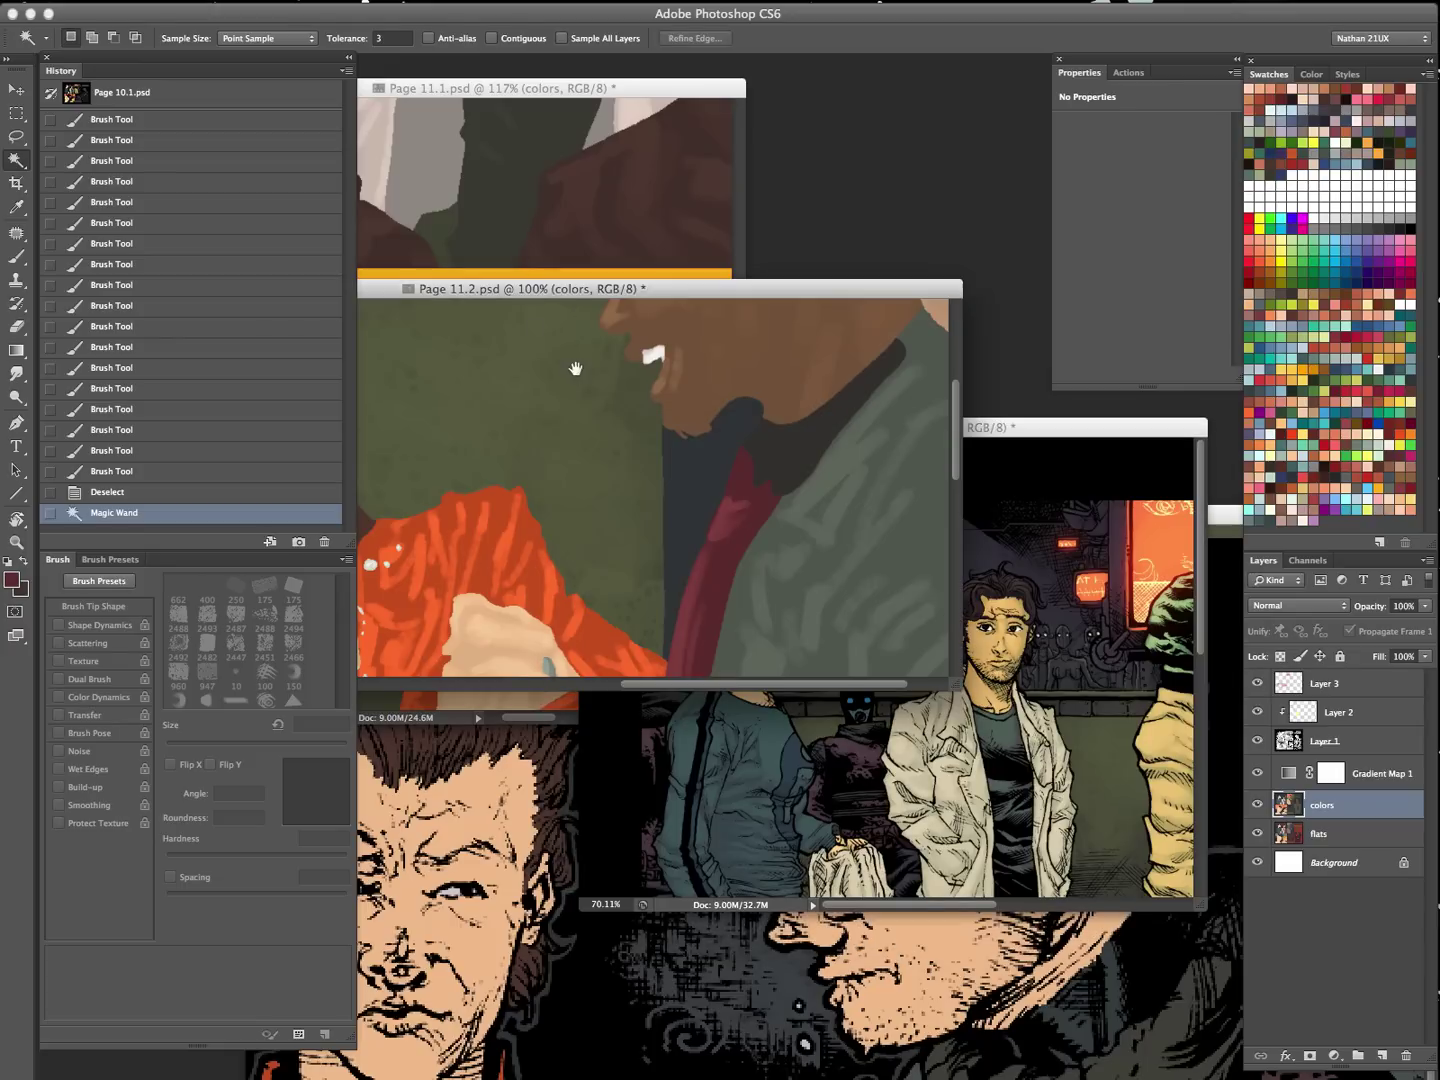
# - Sample the light gray-green of the suit jacket in Page 11.2.psd and return to Page 10.1.psd in full-screen view
pyautogui.click(576, 368)
pyautogui.moveTo(825, 540); pyautogui.dragTo(707, 493)
pyautogui.press('i')
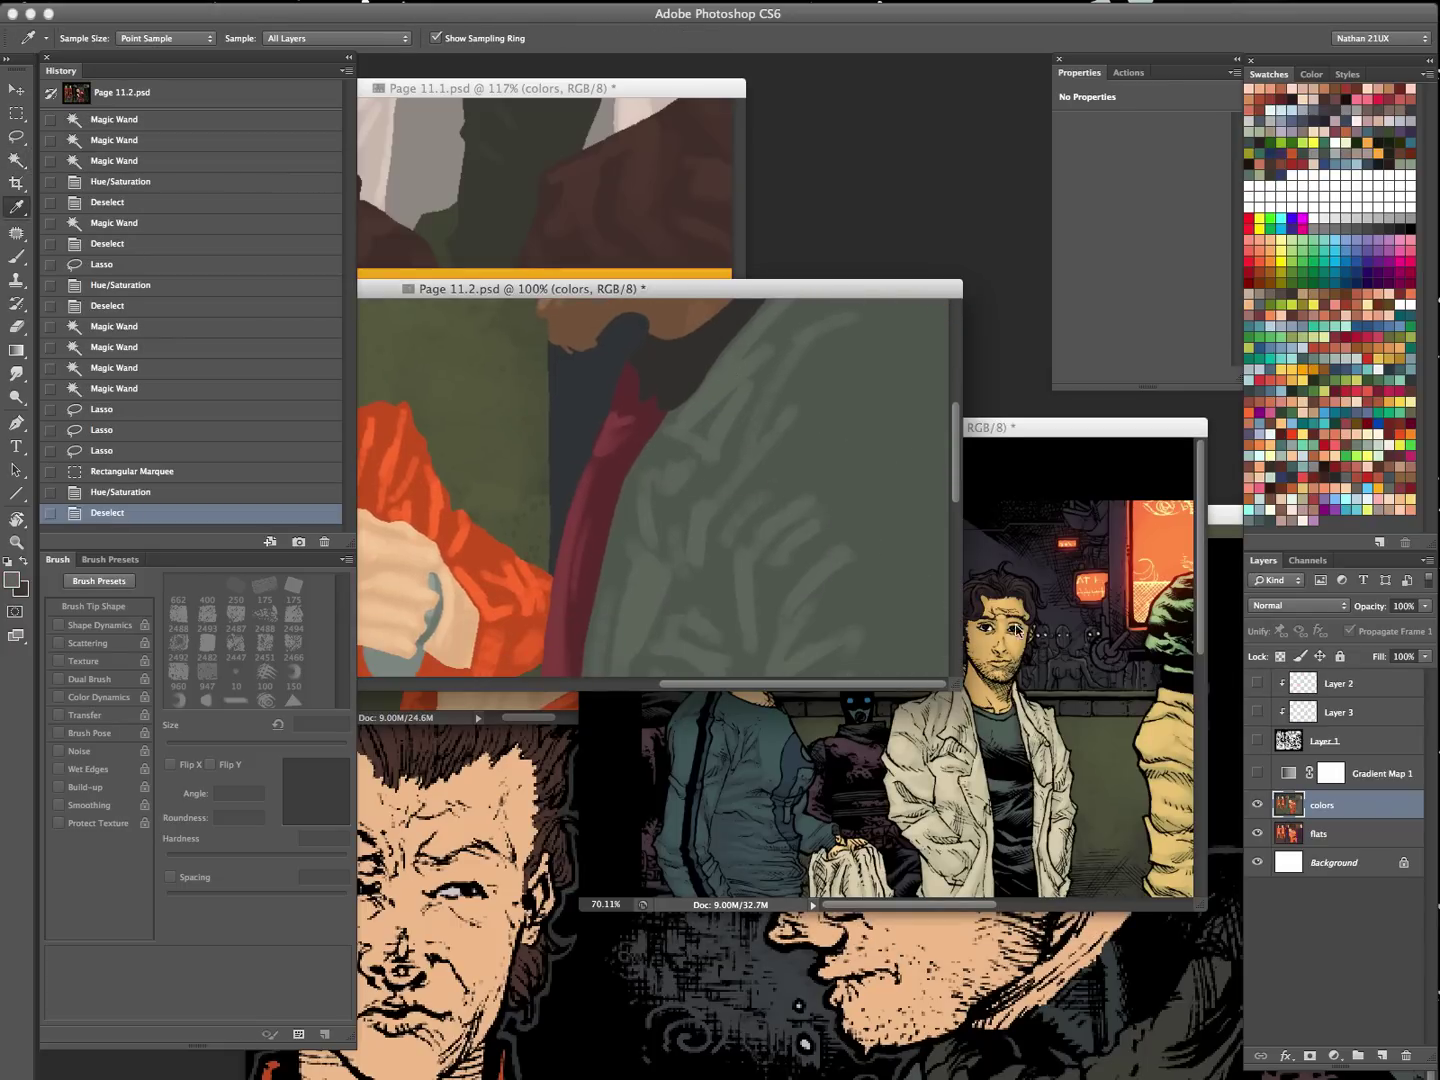
pyautogui.click(1040, 671)
pyautogui.press('z')
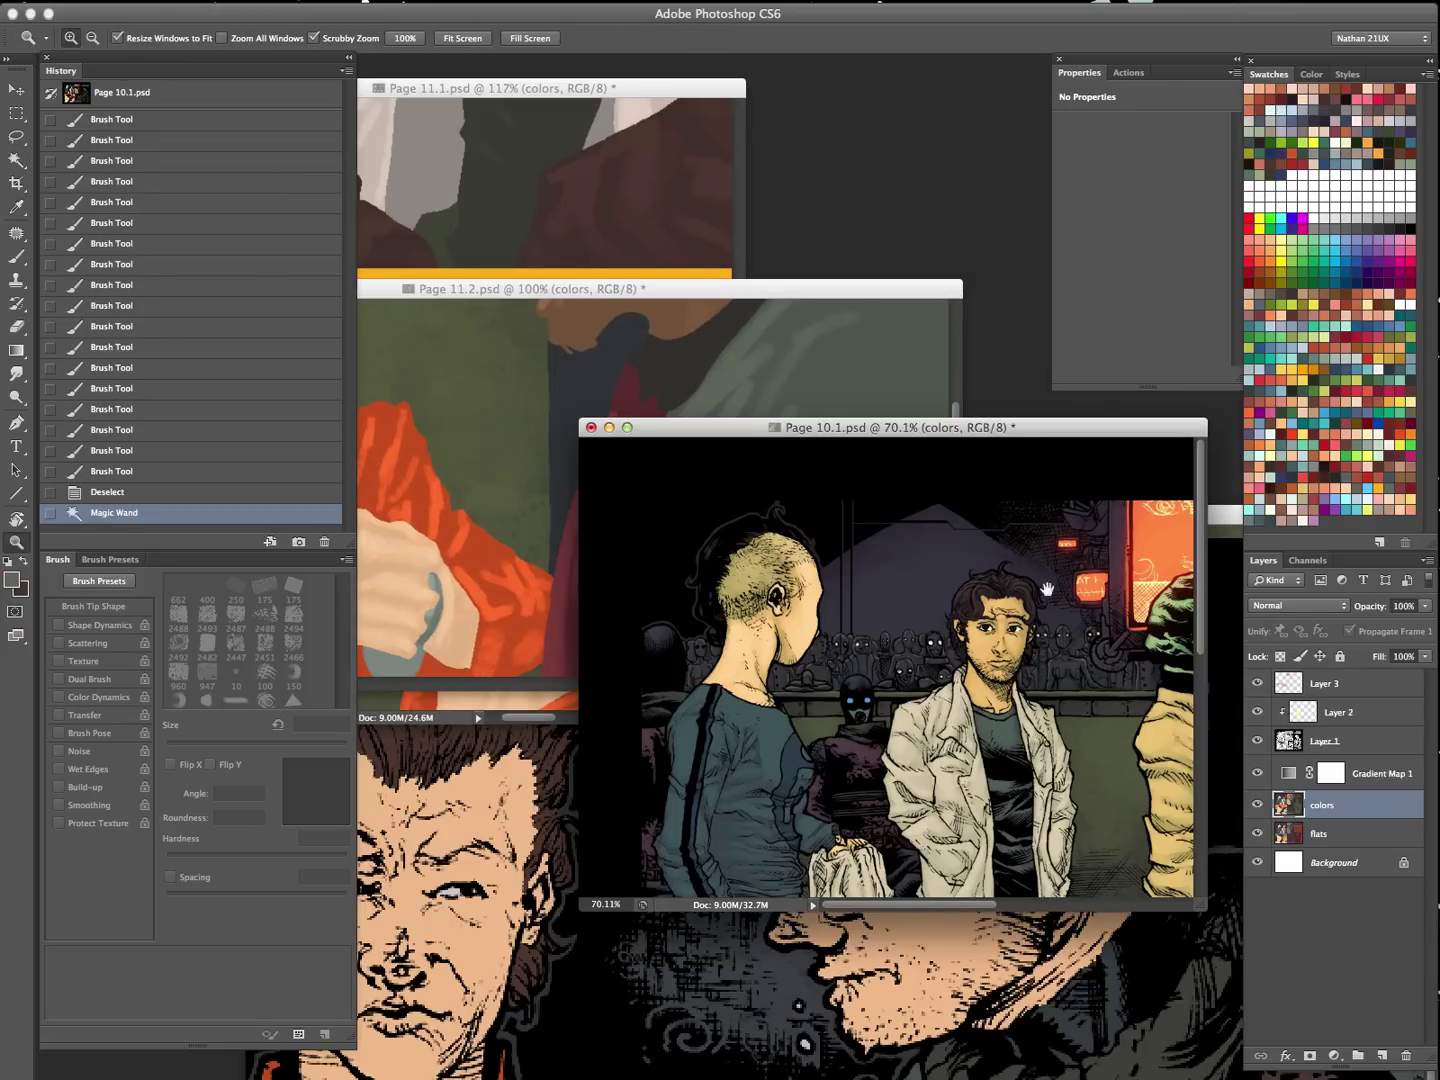
pyautogui.press('f')
# - Hide the selection edges and brush light gray-green strokes along the lower lapel with a 5 px brush
pyautogui.moveTo(1050, 645); pyautogui.dragTo(734, 577)
pyautogui.moveTo(733, 577); pyautogui.dragTo(768, 597)
pyautogui.hotkey('ctrl', 'h')
pyautogui.press('b')
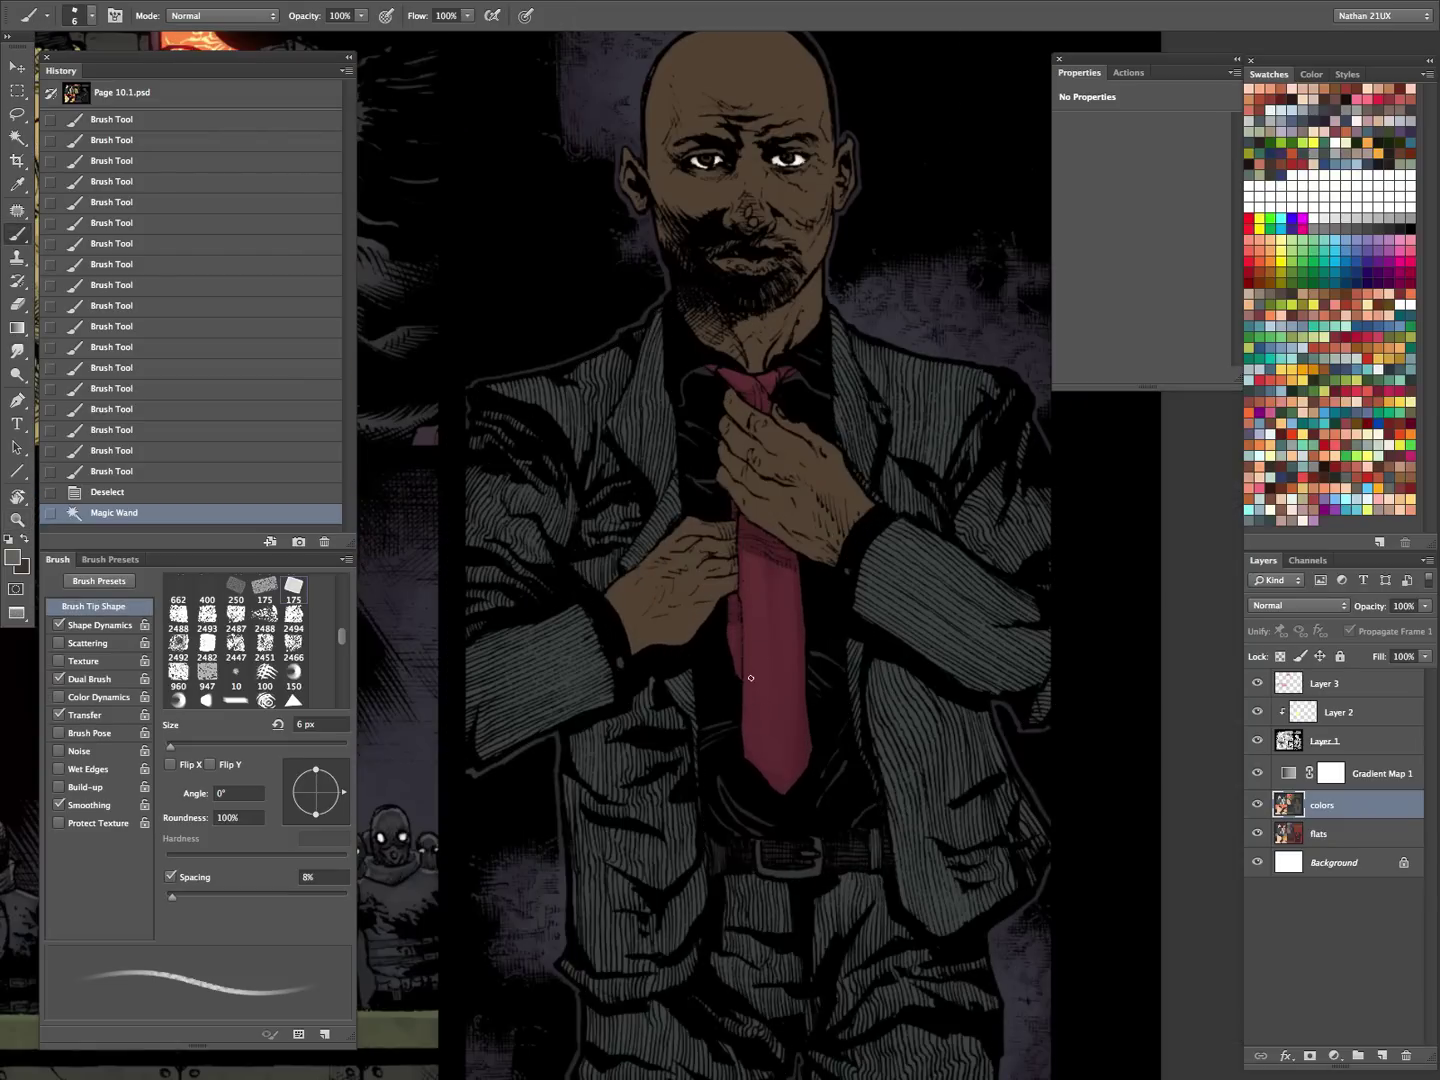
pyautogui.press('[')
pyautogui.moveTo(650, 526); pyautogui.dragTo(684, 481)
pyautogui.press(']')
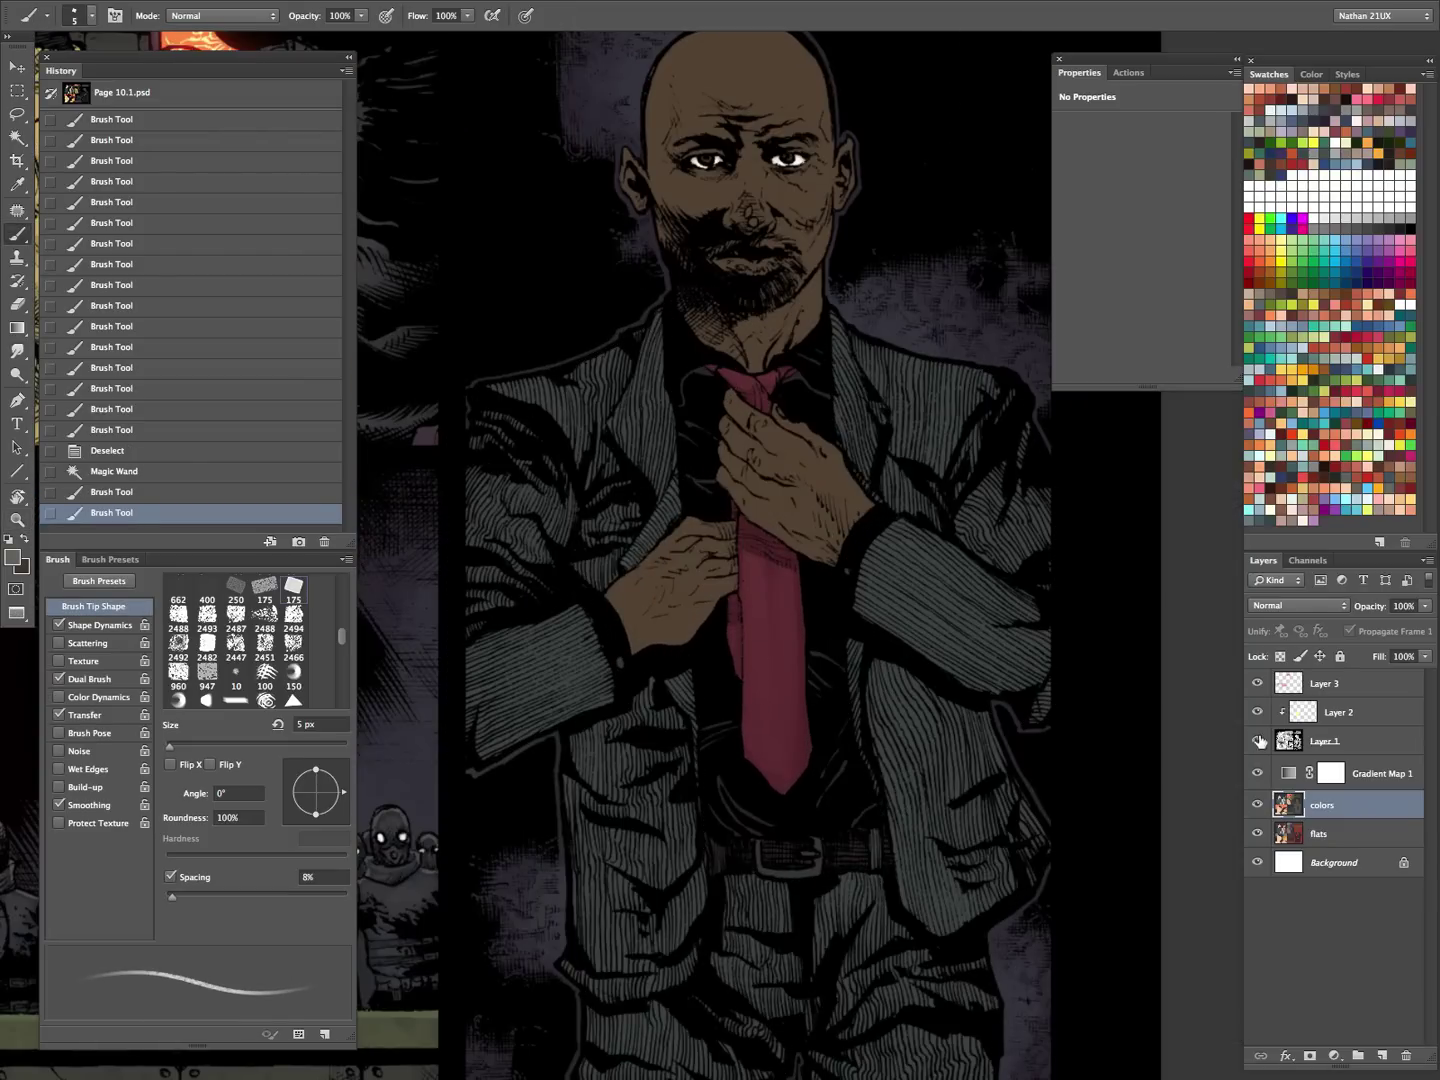
# - Check the lapel strokes with line-art Layer 1 hidden, show it again, and add lapel highlights with a 6 px brush
pyautogui.click(1258, 740)
pyautogui.press('z')
pyautogui.click(686, 411)
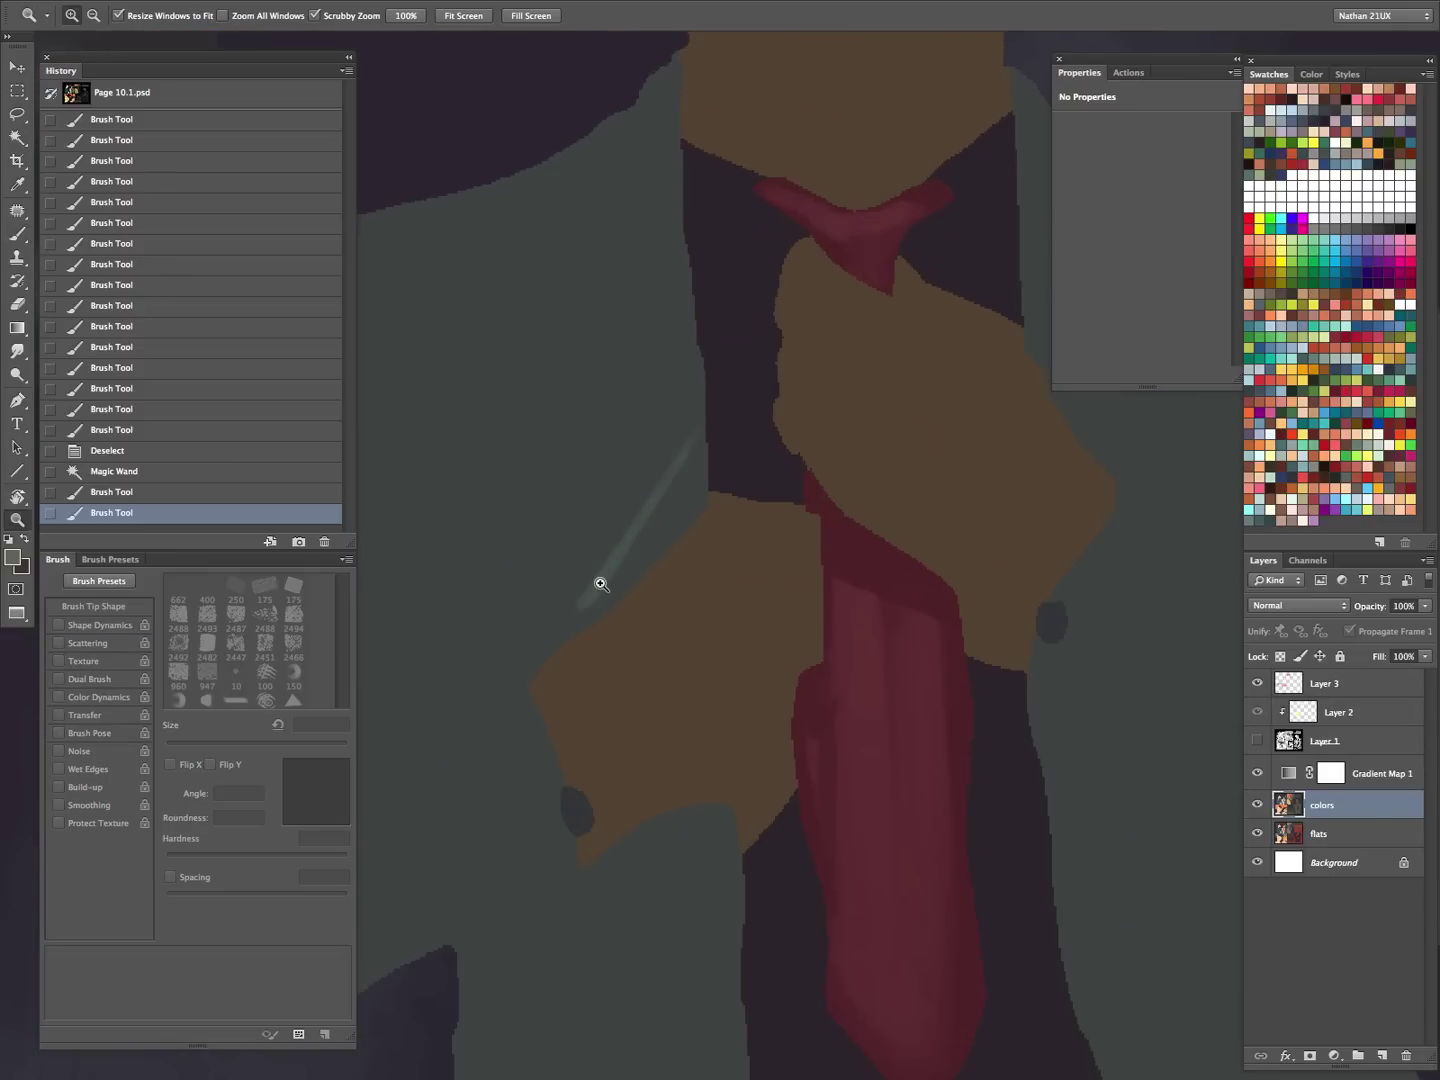
pyautogui.click(1258, 741)
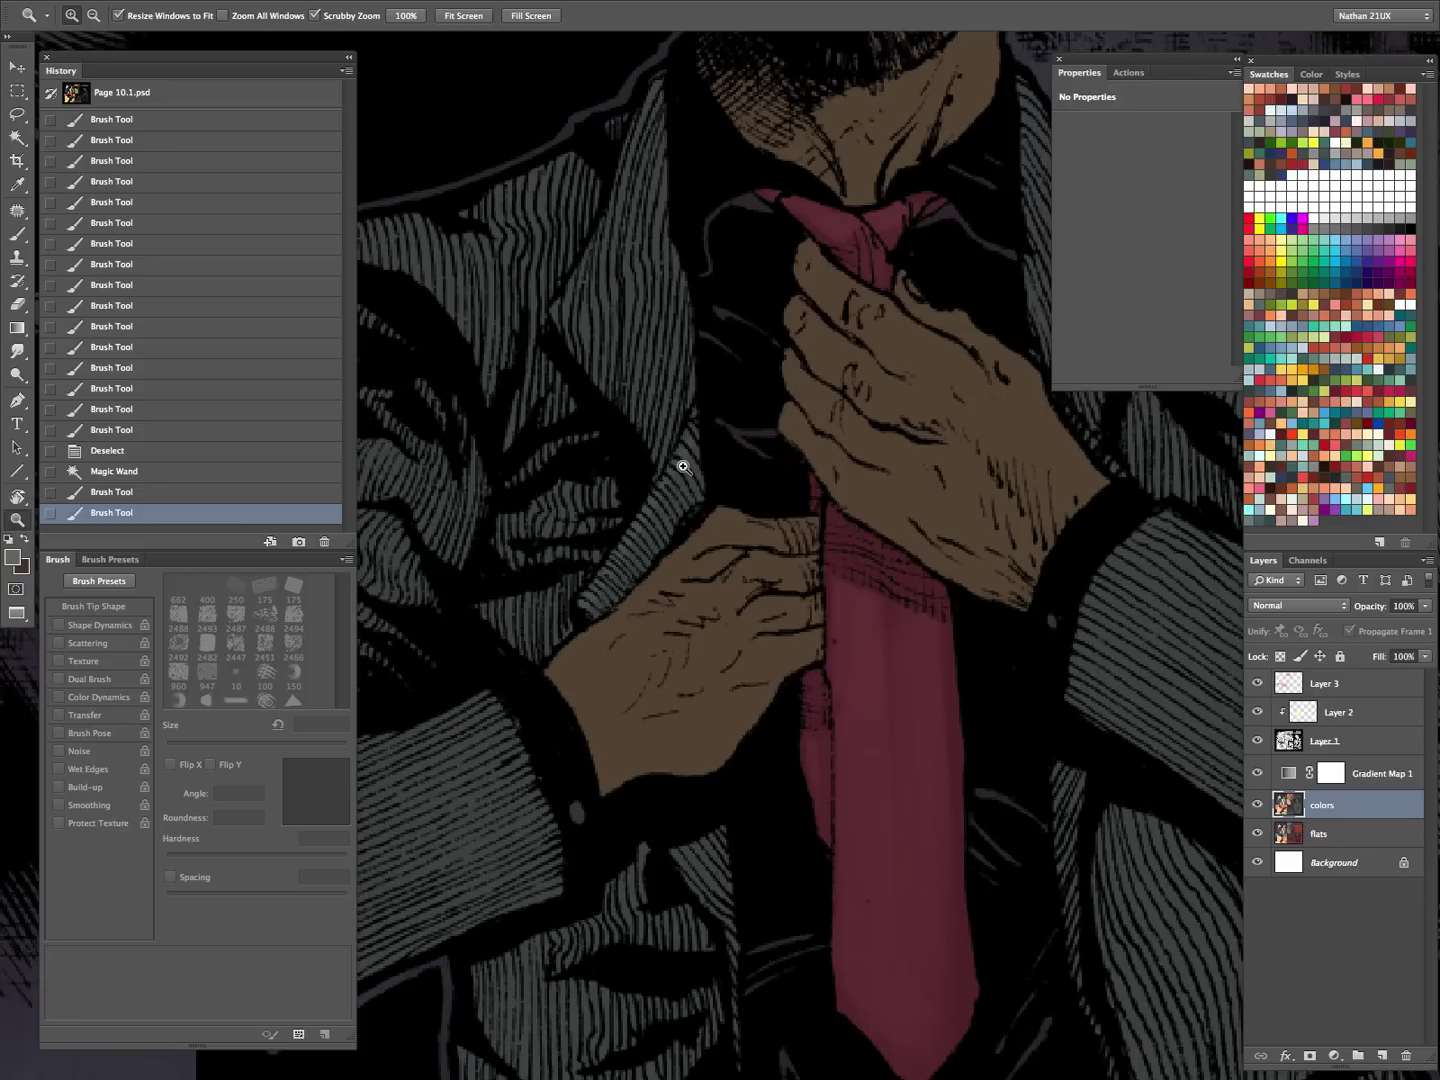
pyautogui.press('b')
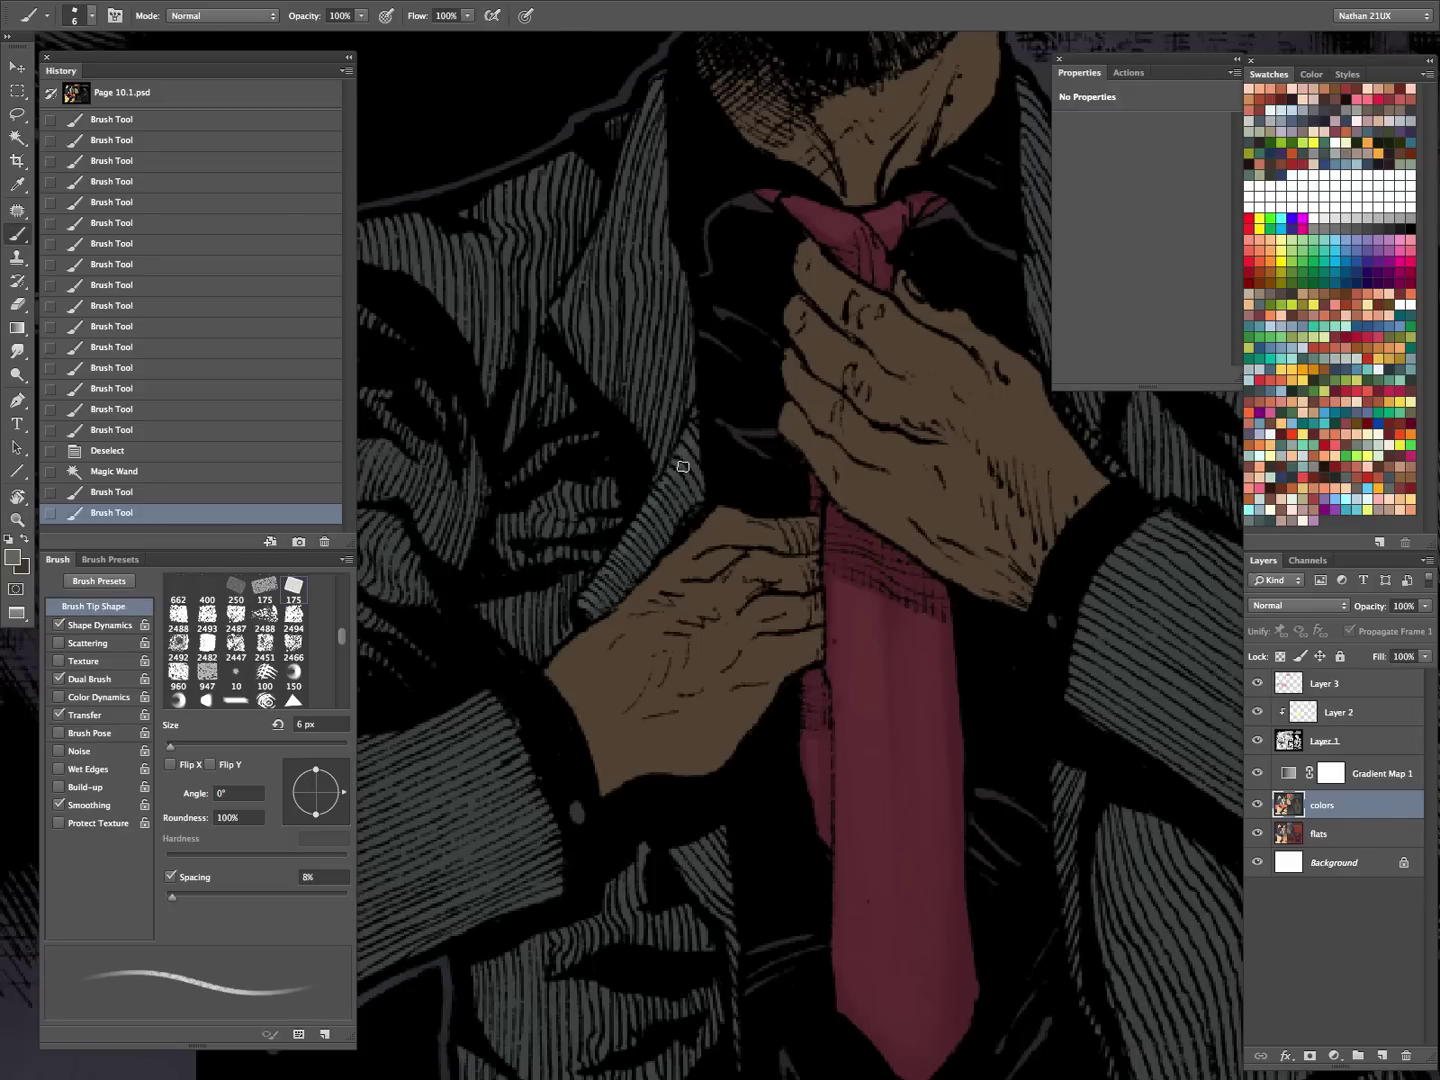
pyautogui.moveTo(570, 292); pyautogui.dragTo(555, 315)
pyautogui.moveTo(611, 186)
pyautogui.mouseDown()
pyautogui.moveTo(616, 216)
pyautogui.moveTo(569, 300)
pyautogui.moveTo(627, 502)
pyautogui.mouseUp()
pyautogui.moveTo(586, 609); pyautogui.dragTo(595, 613)
# - Brush light gray-green highlights on the jacket's lapel and chest with a 7 px brush
pyautogui.press('z')
pyautogui.moveTo(723, 600); pyautogui.dragTo(650, 707)
pyautogui.press('b')
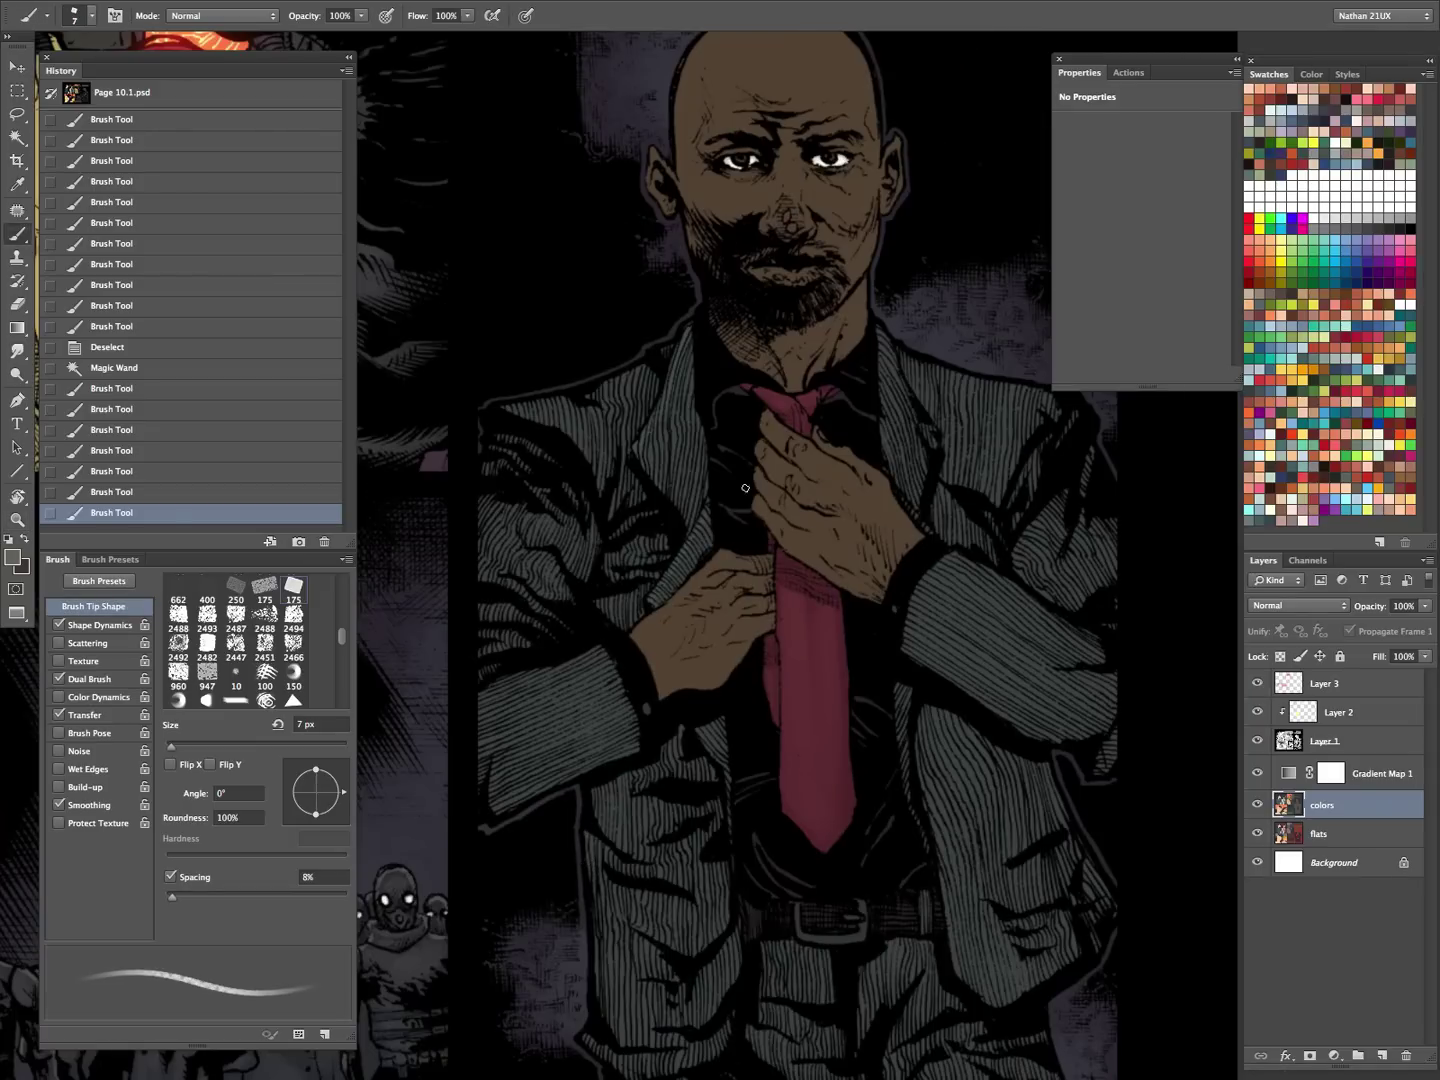
pyautogui.moveTo(660, 464)
pyautogui.mouseDown()
pyautogui.moveTo(677, 437)
pyautogui.moveTo(688, 459)
pyautogui.mouseUp()
pyautogui.moveTo(704, 551); pyautogui.dragTo(670, 590)
pyautogui.moveTo(617, 404); pyautogui.dragTo(630, 412)
# - Highlight the folds of the upper sleeve, then the forearm of the same sleeve with the brush enlarged to 25 px
pyautogui.moveTo(553, 512)
pyautogui.mouseDown()
pyautogui.moveTo(508, 508)
pyautogui.moveTo(574, 556)
pyautogui.moveTo(558, 587)
pyautogui.moveTo(490, 518)
pyautogui.moveTo(526, 590)
pyautogui.mouseUp()
pyautogui.click(573, 555)
pyautogui.moveTo(516, 604); pyautogui.dragTo(500, 626)
pyautogui.moveTo(628, 547); pyautogui.dragTo(639, 585)
pyautogui.click(482, 616)
pyautogui.press(']')
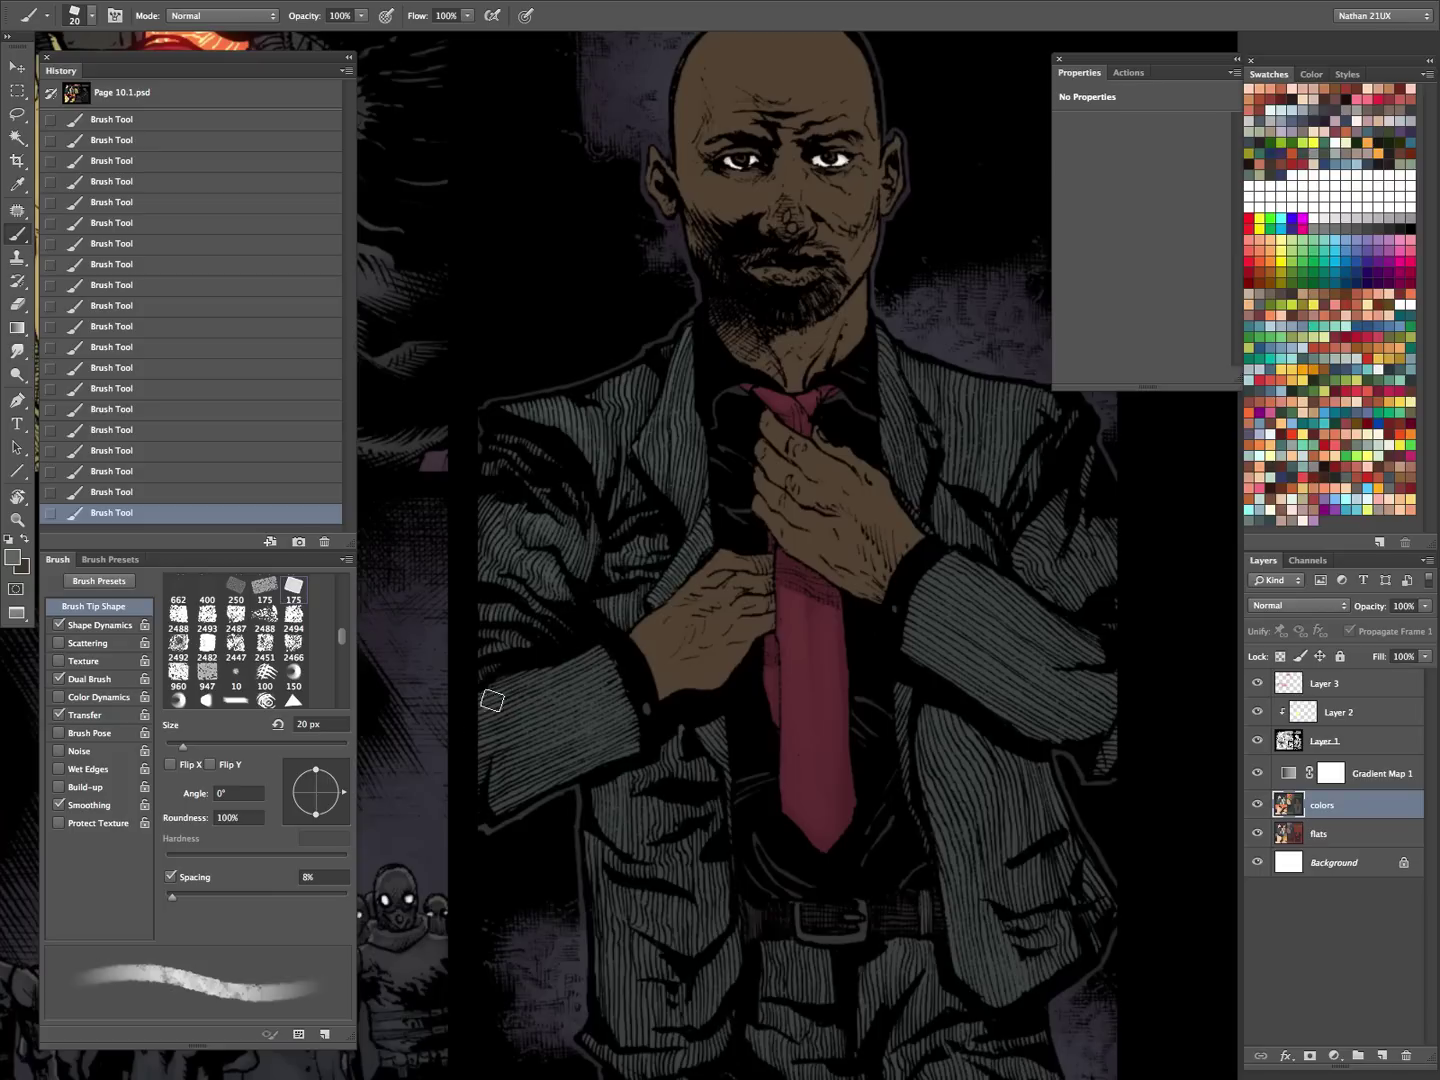
pyautogui.press(']')
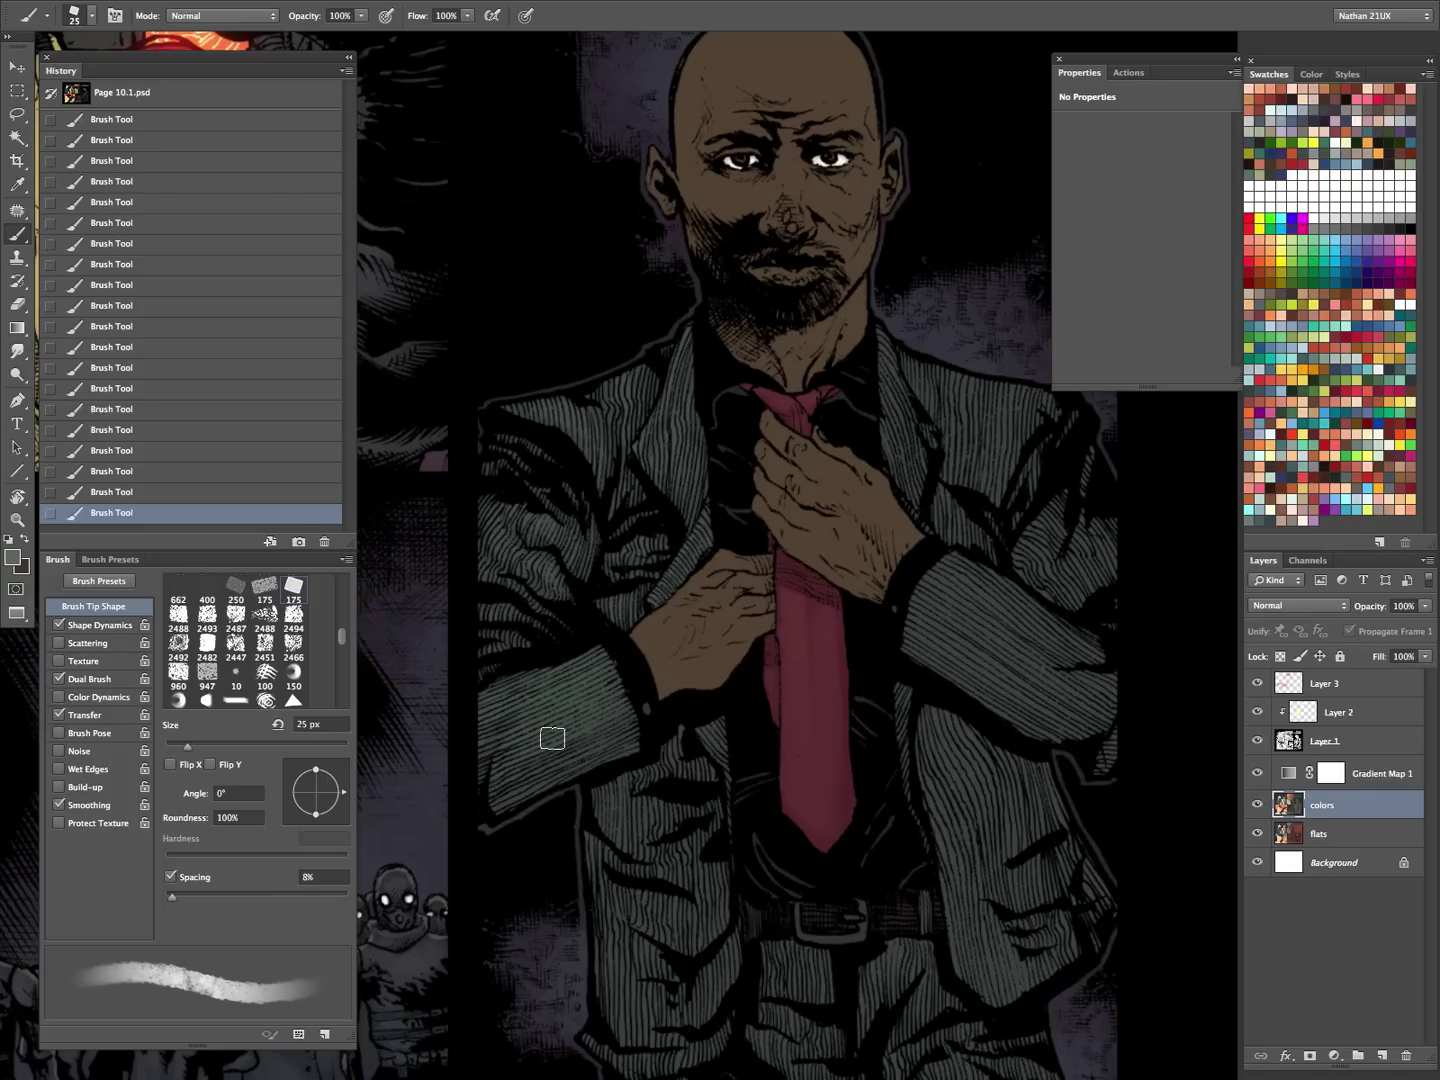
# - Brush highlights between the folds of the jacket's lower front below that sleeve, using brush sizes from 9 to 20 px
pyautogui.scroll(-5, 824, 648)
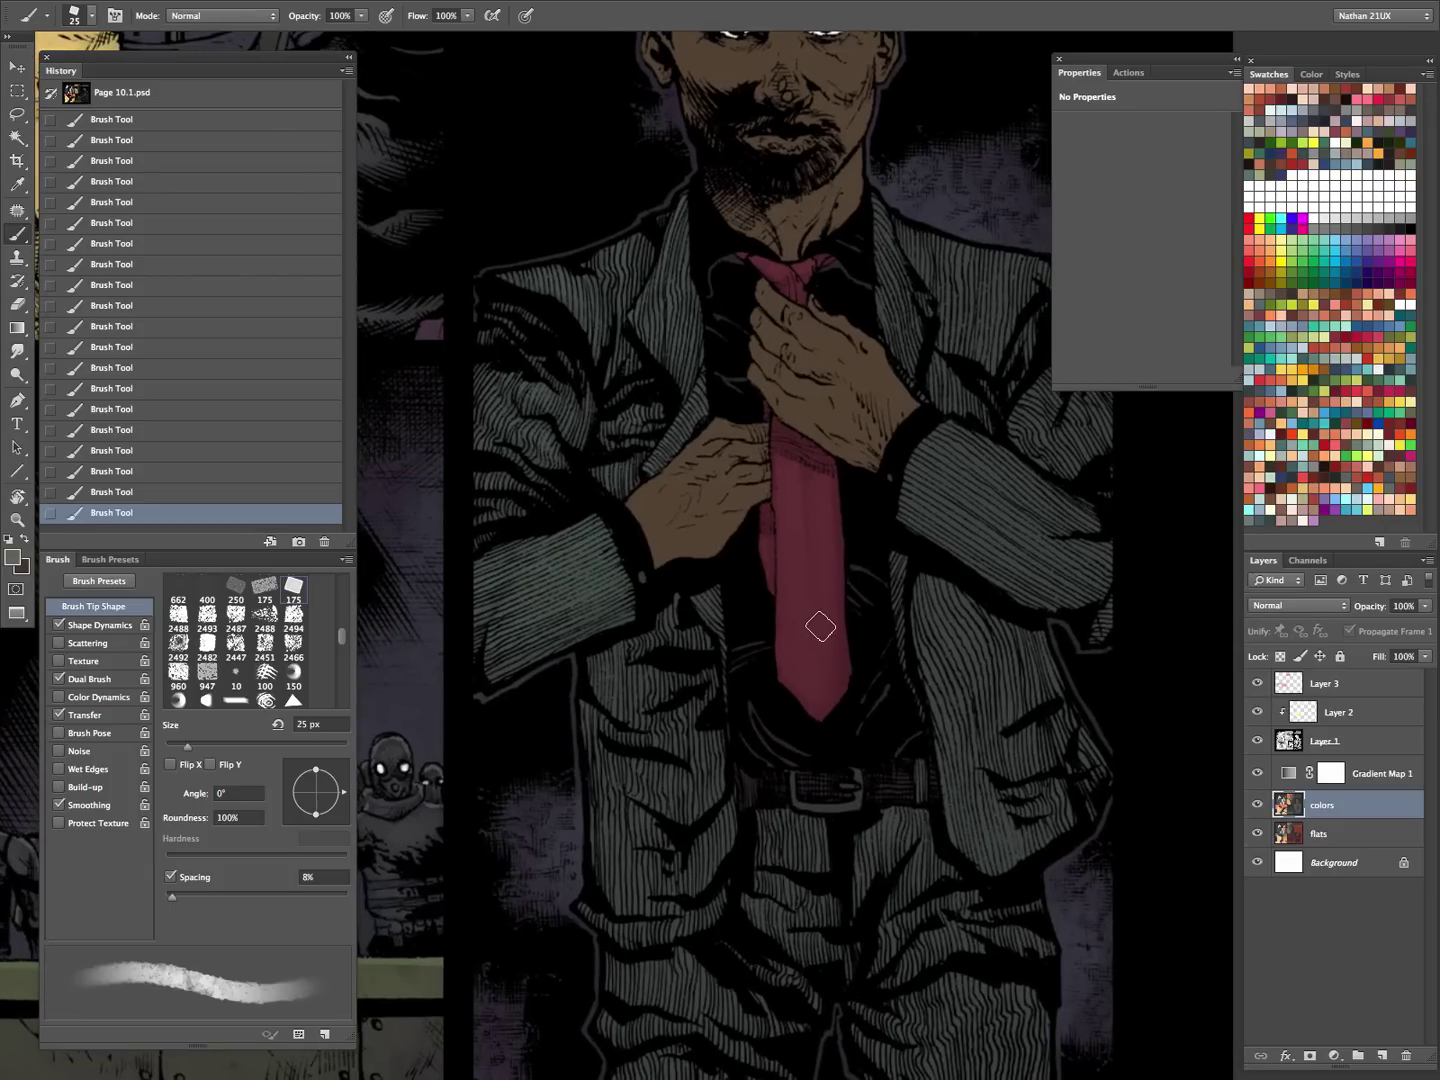
pyautogui.press('[')
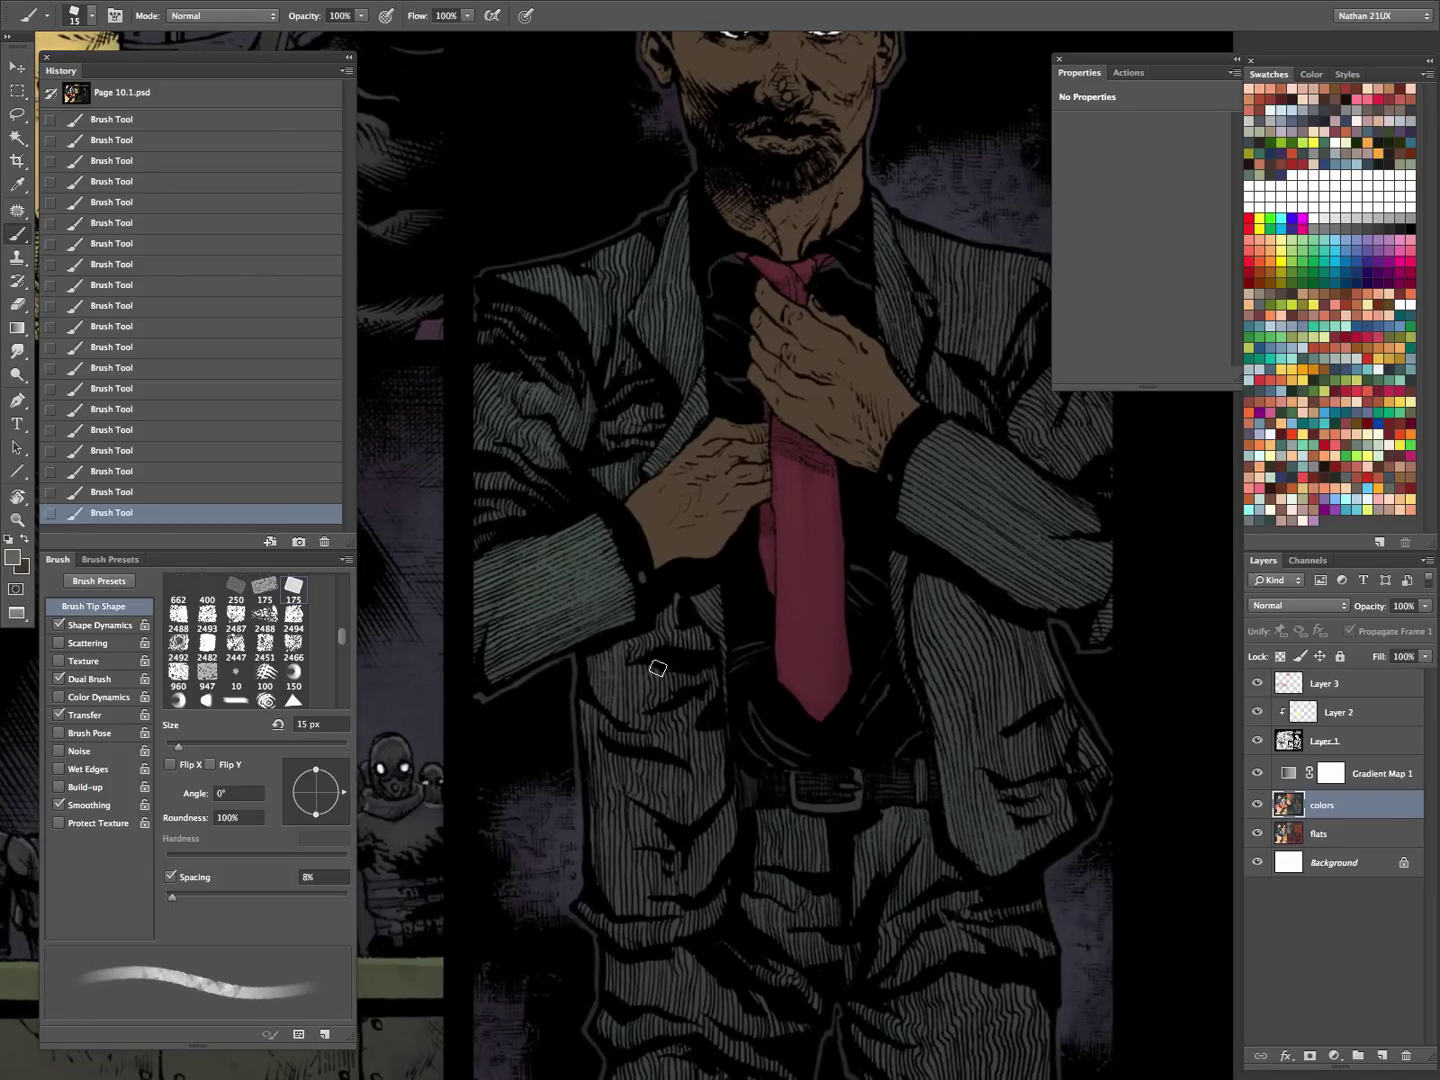
pyautogui.press('[')
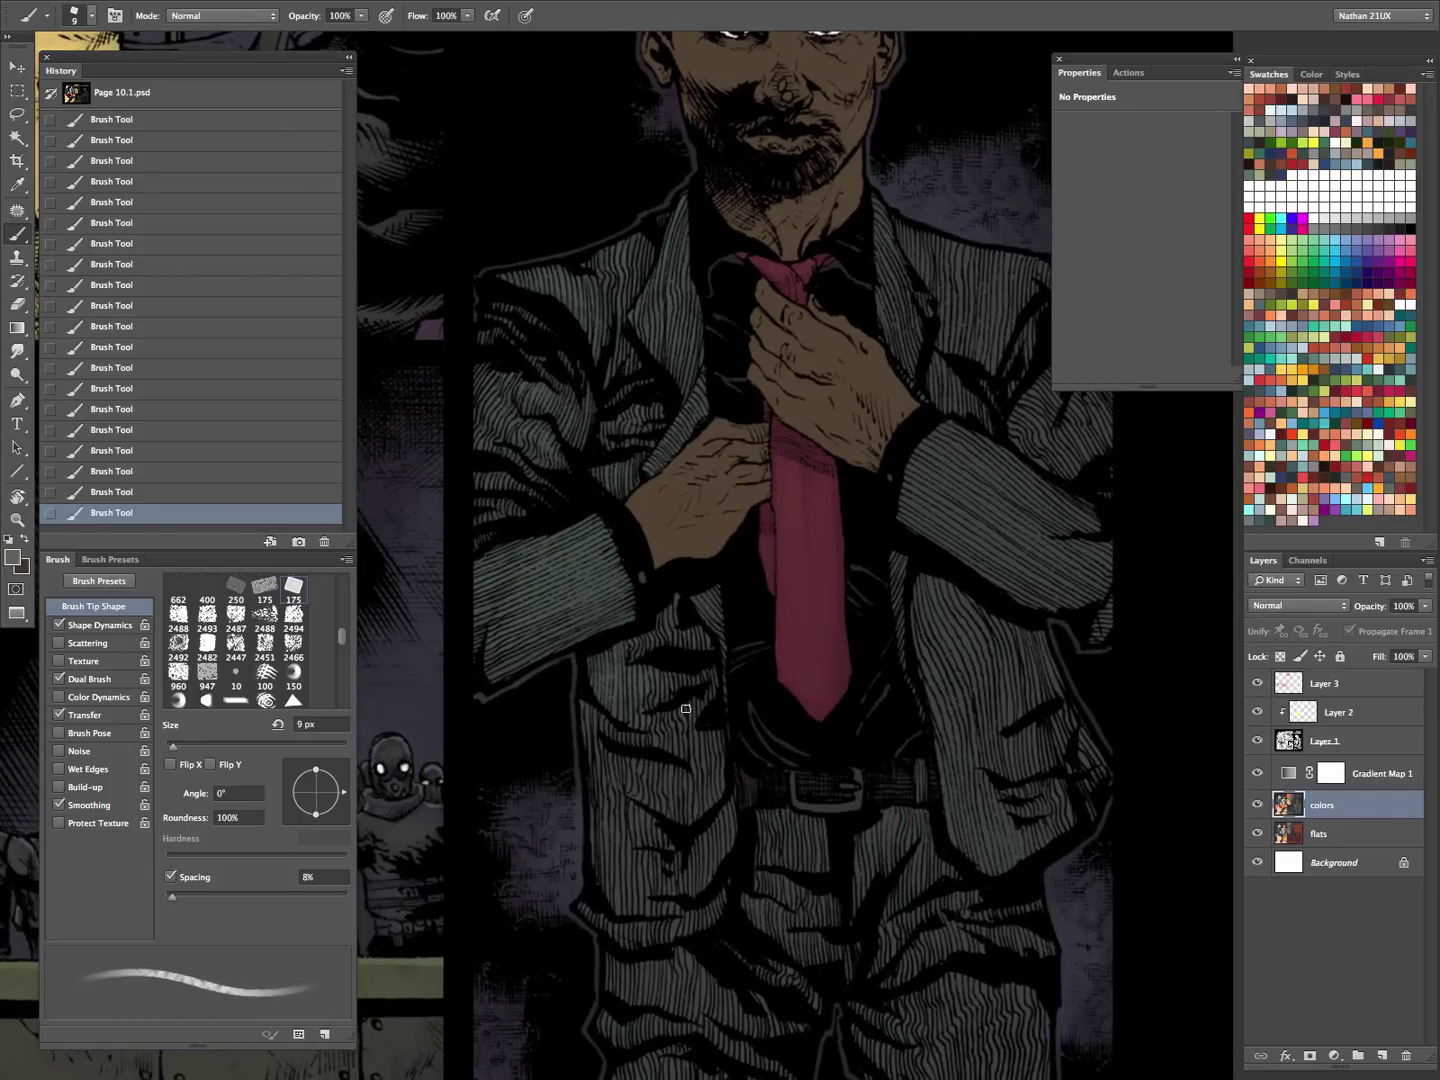
pyautogui.press(']')
pyautogui.press(']')
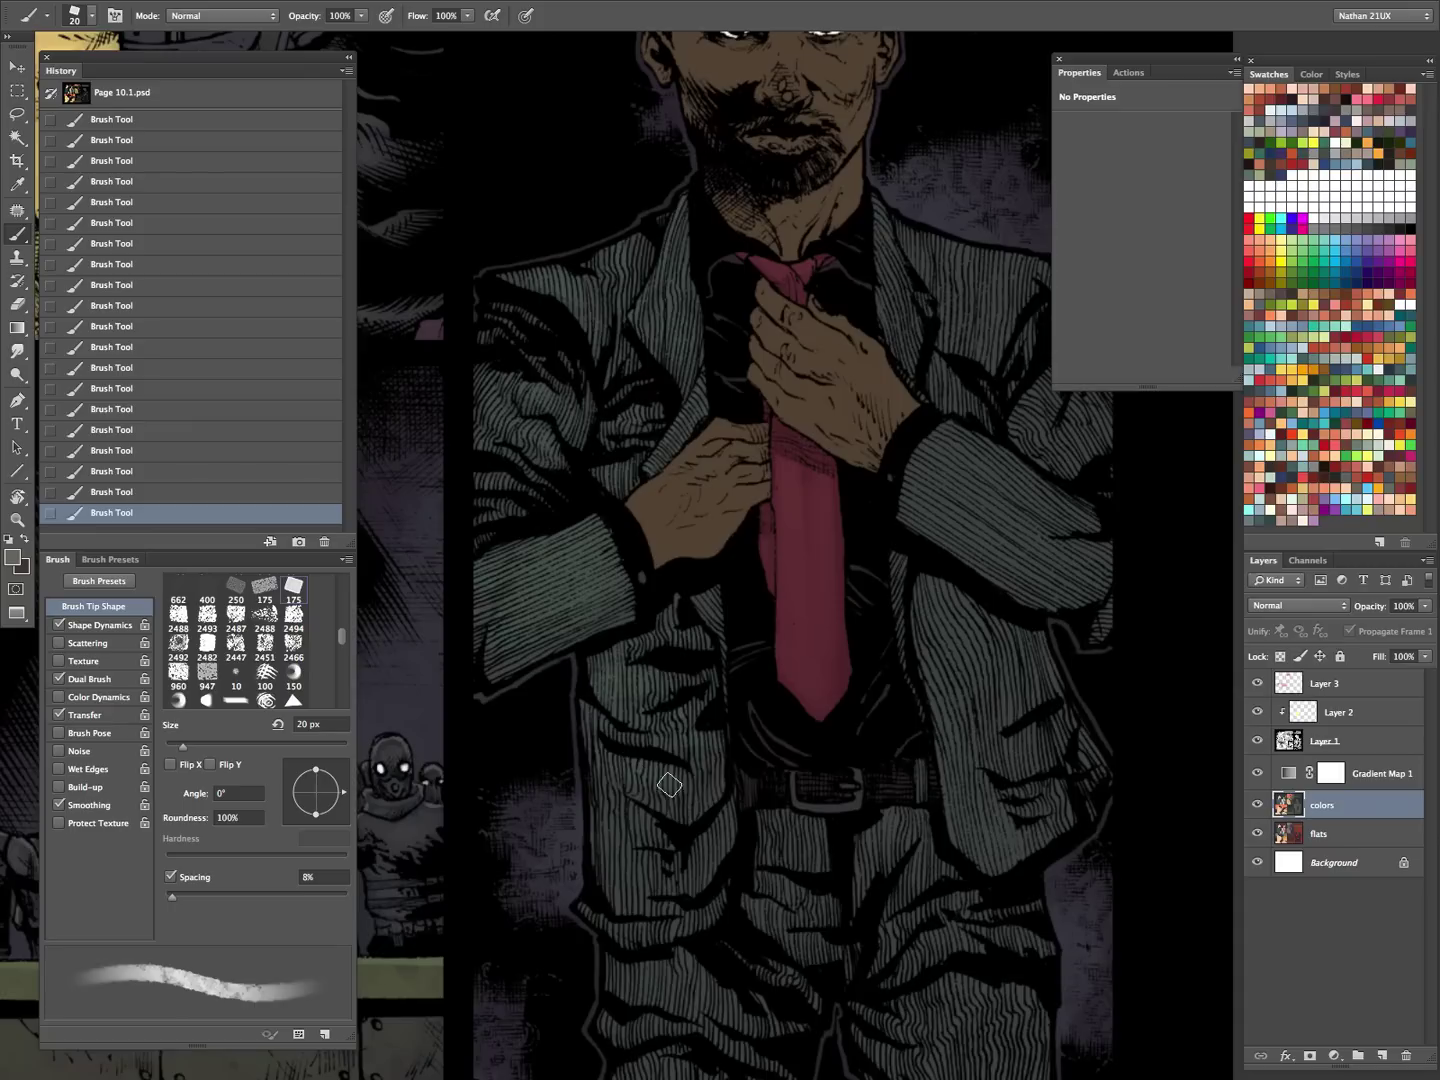
pyautogui.press('[')
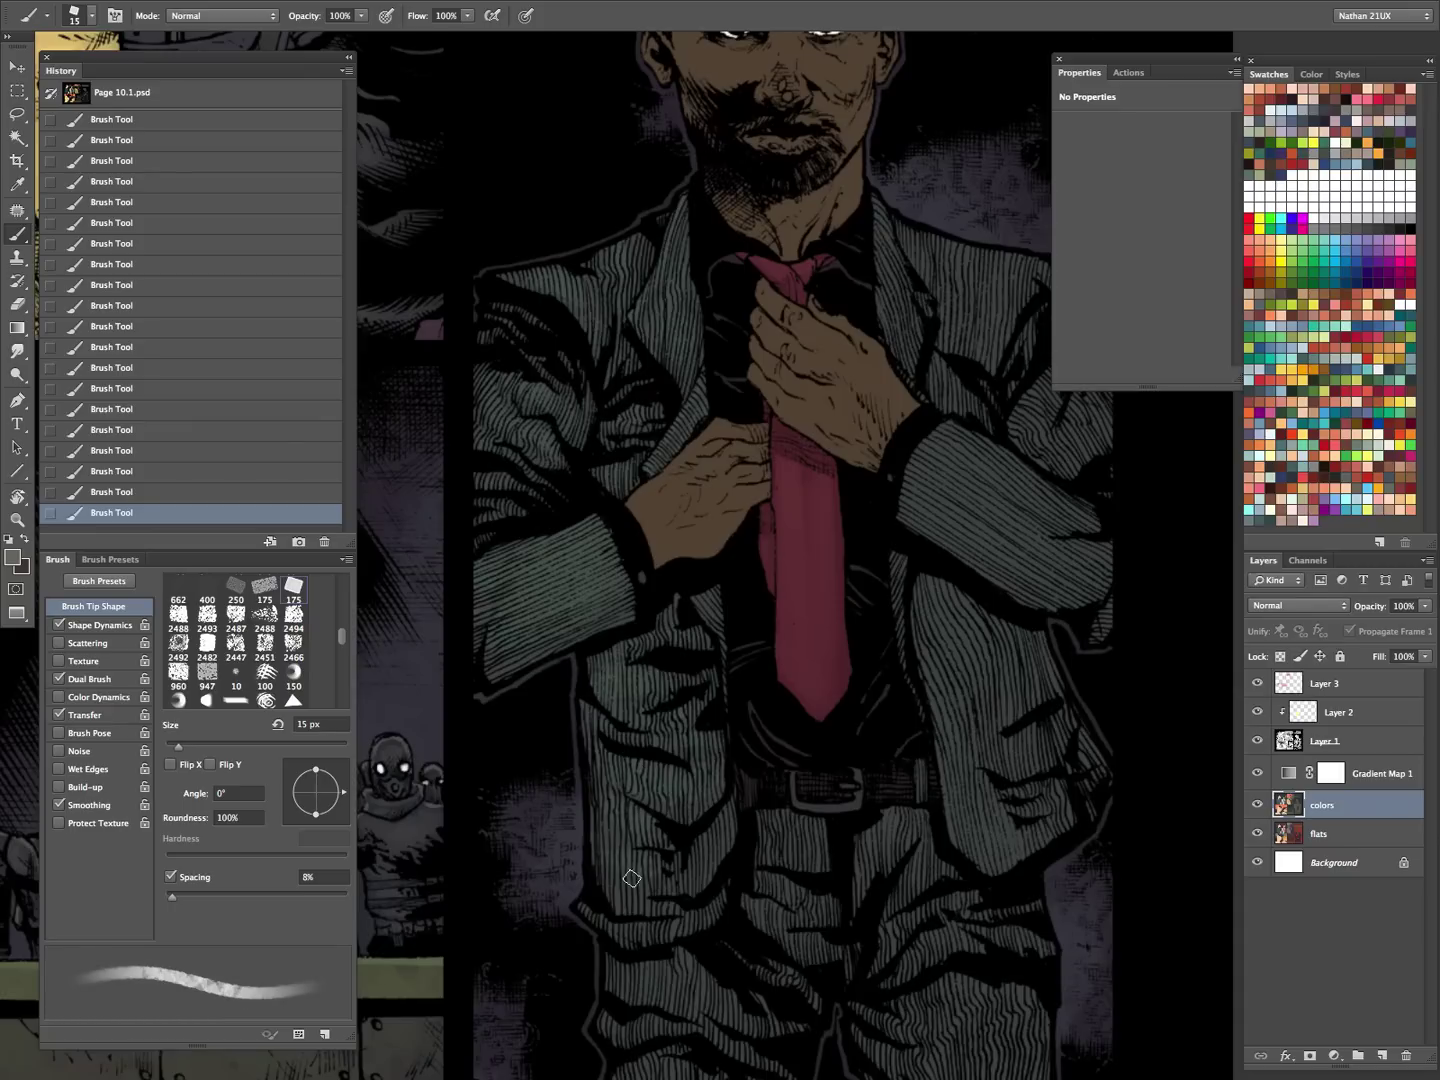
# - Highlight the folds of the trousers around the hips and upper thighs with the brush reduced to 10–15 px
pyautogui.press(']')
pyautogui.press(']')
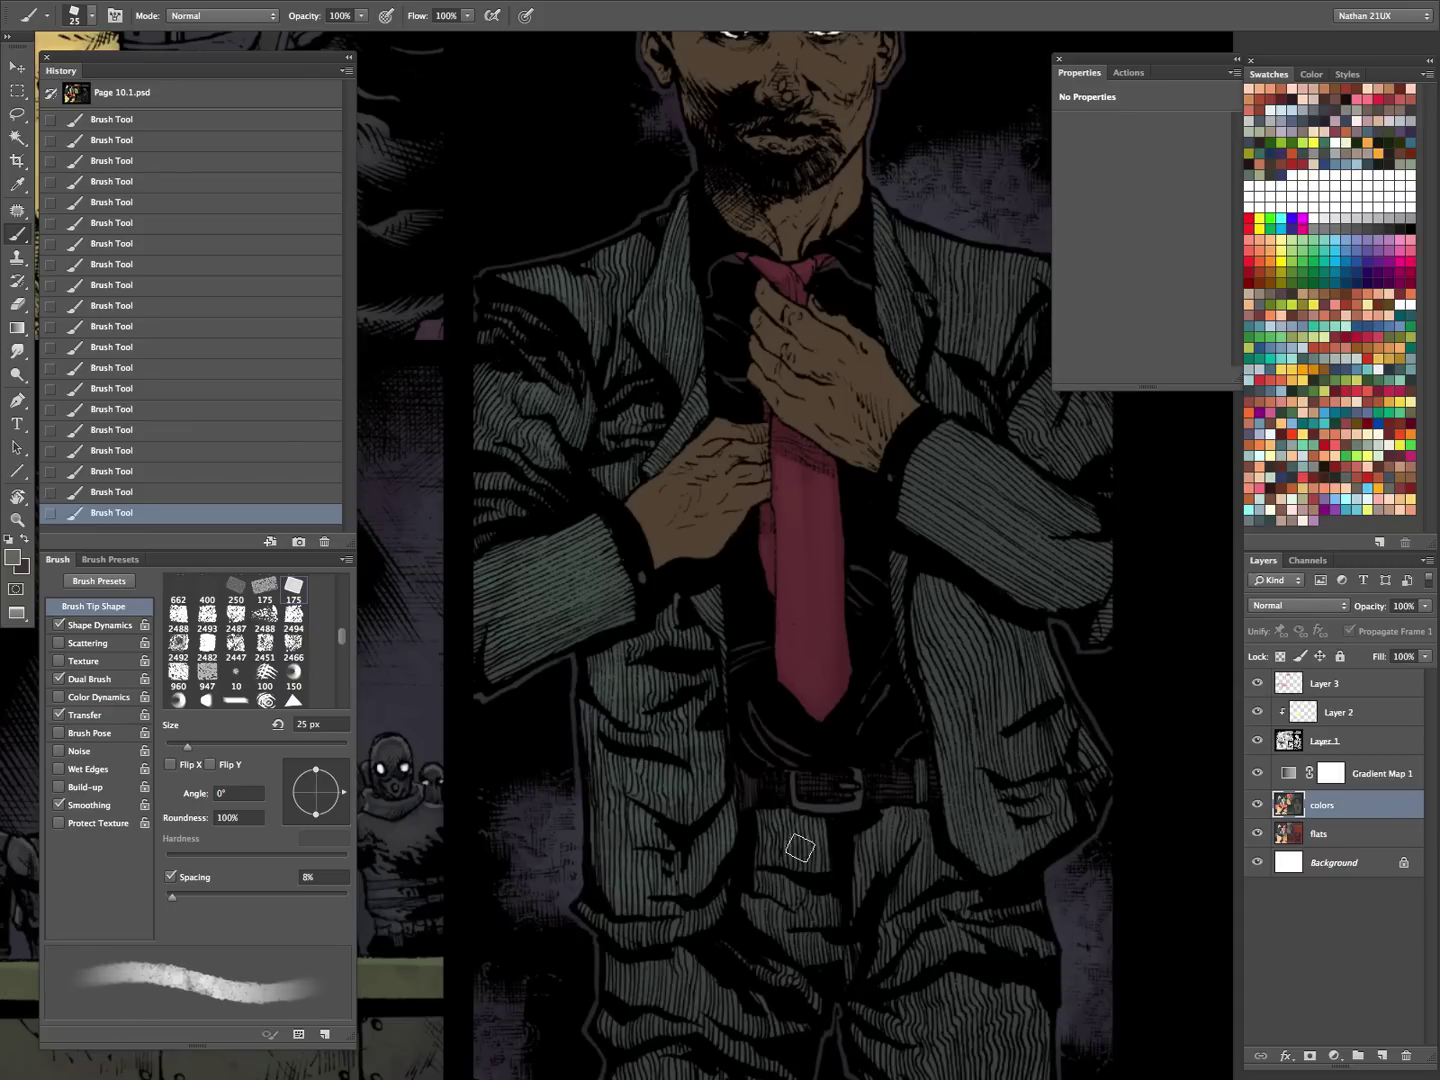
pyautogui.scroll(-5, 1005, 660)
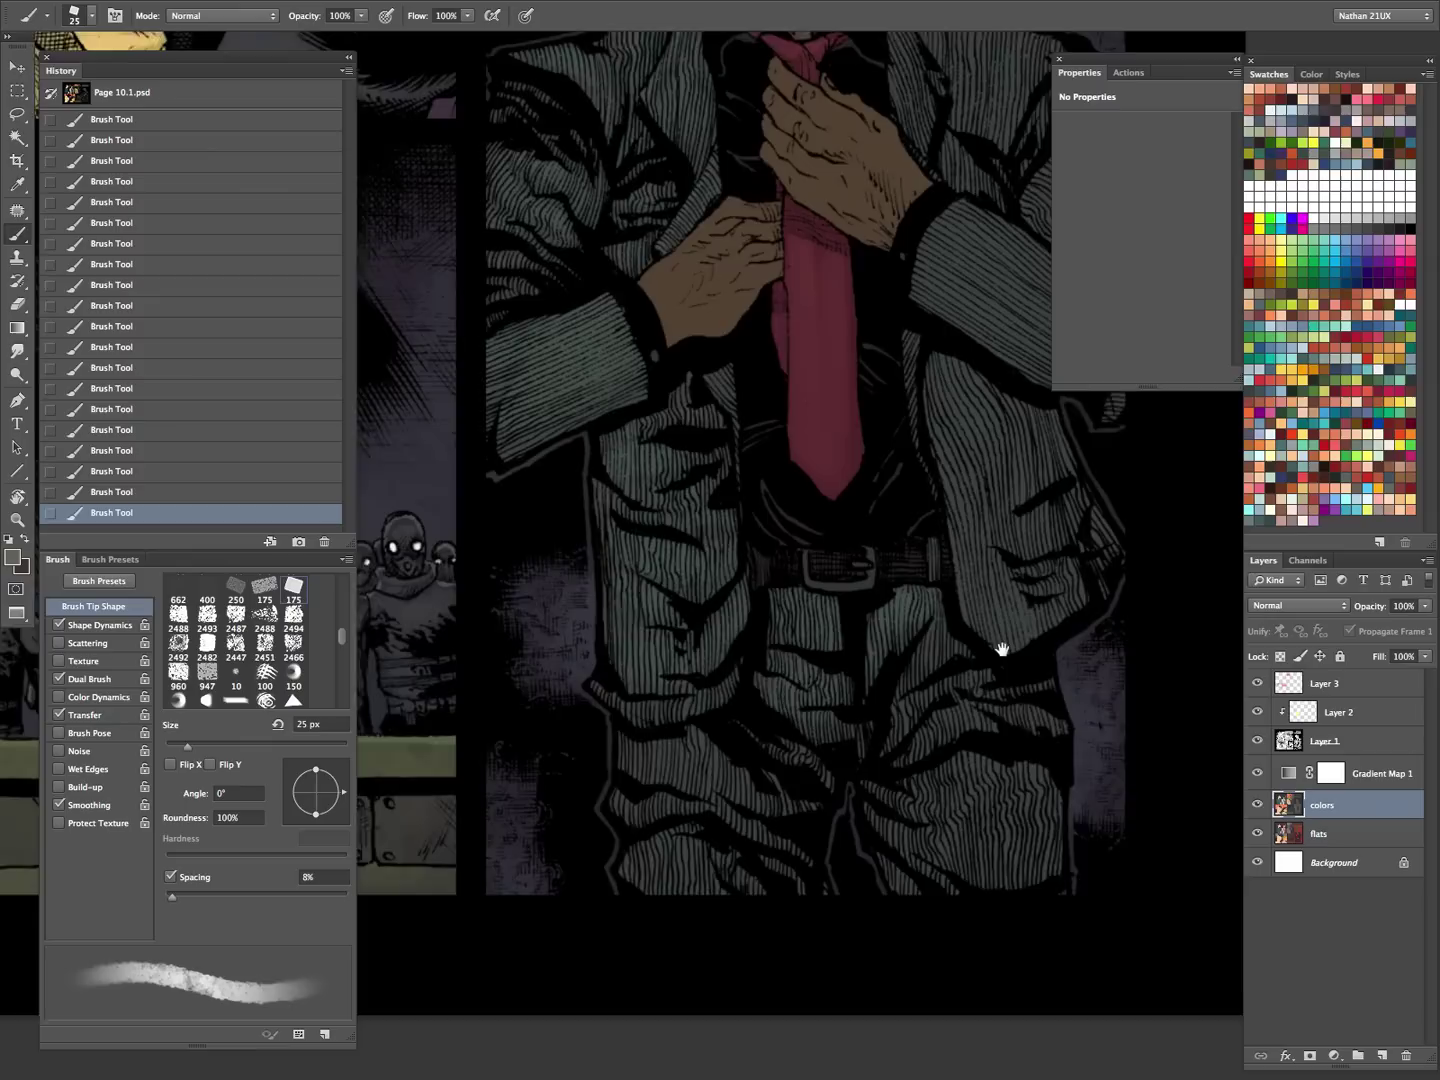
pyautogui.press('[')
pyautogui.press('[')
pyautogui.press('[')
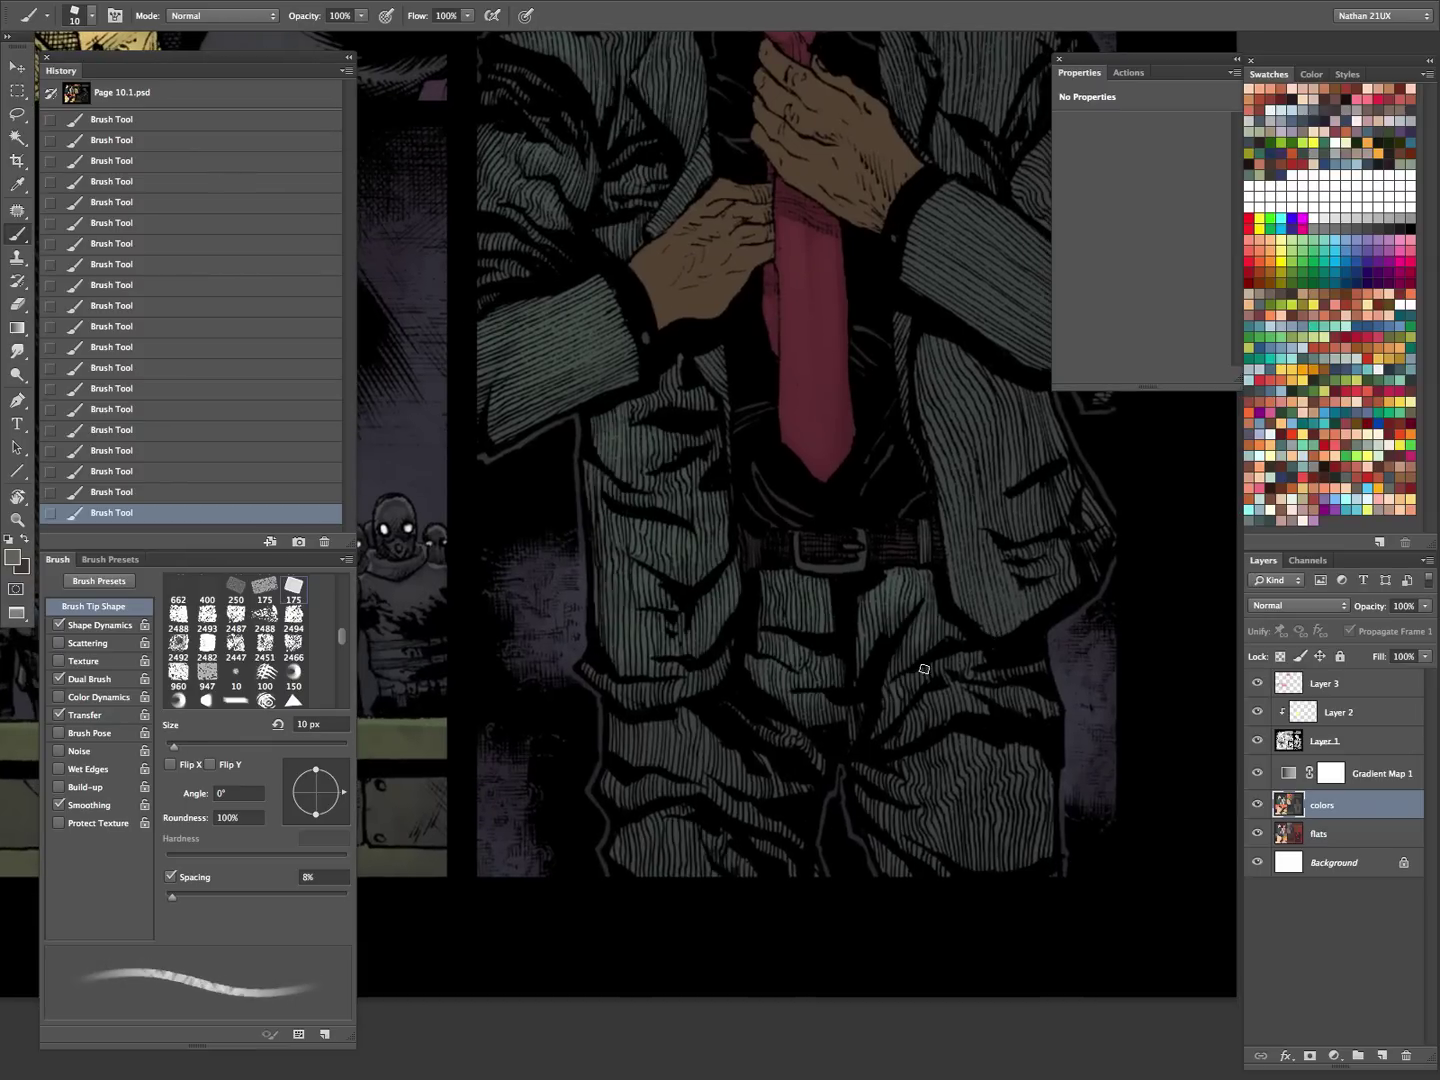
pyautogui.press(']')
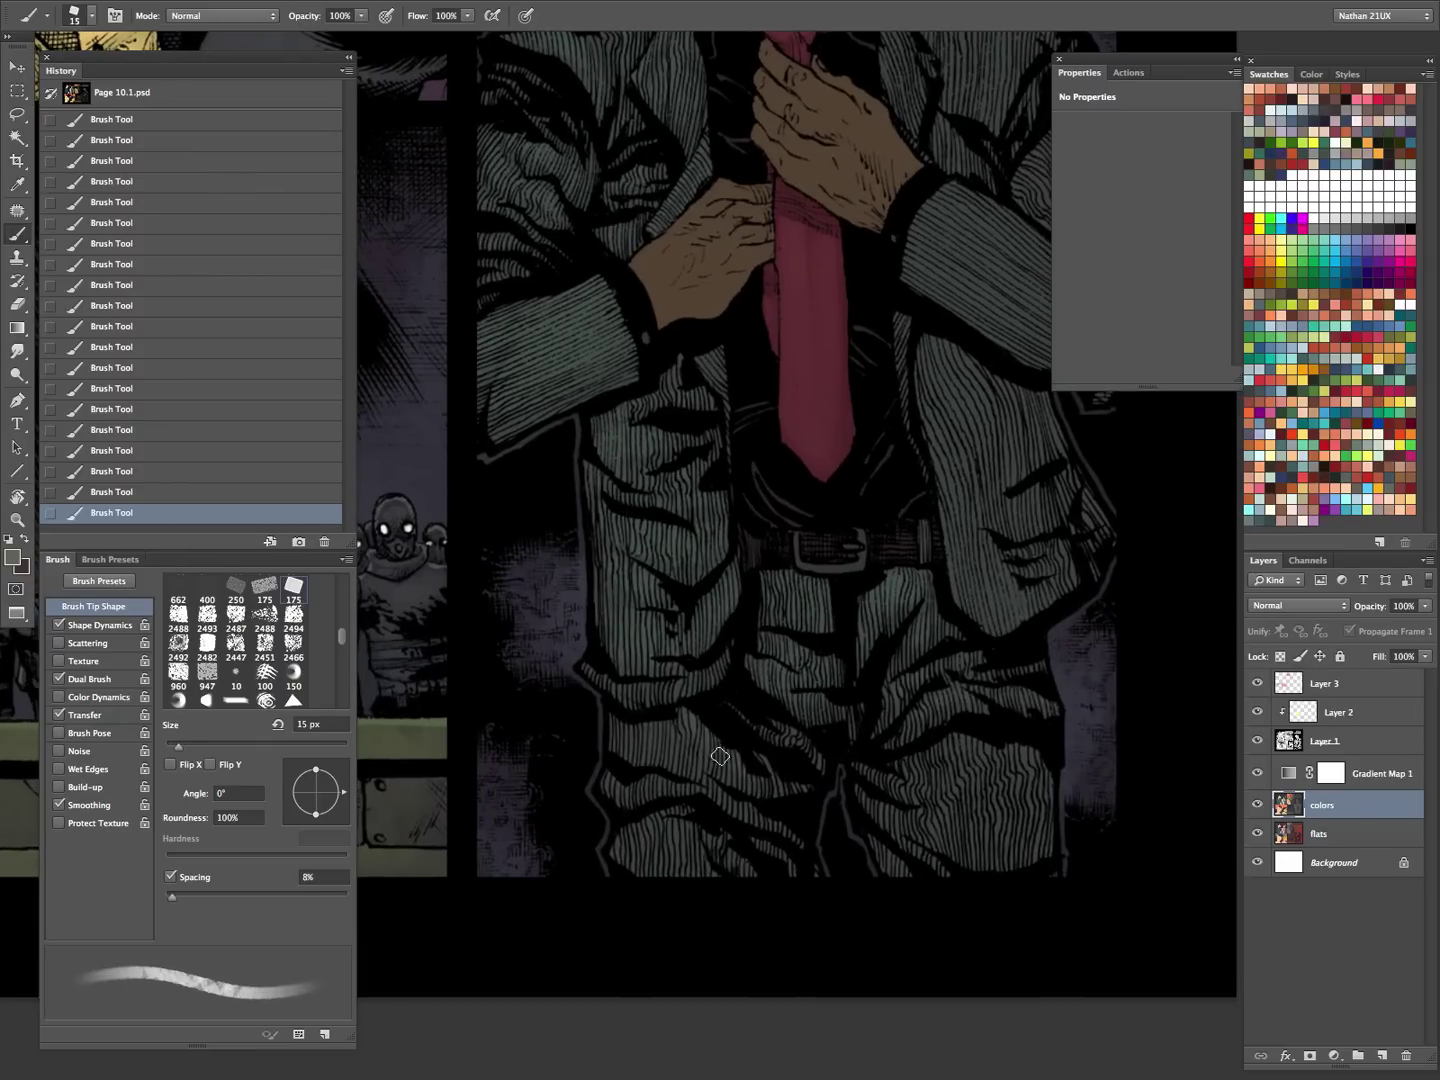
pyautogui.press('[')
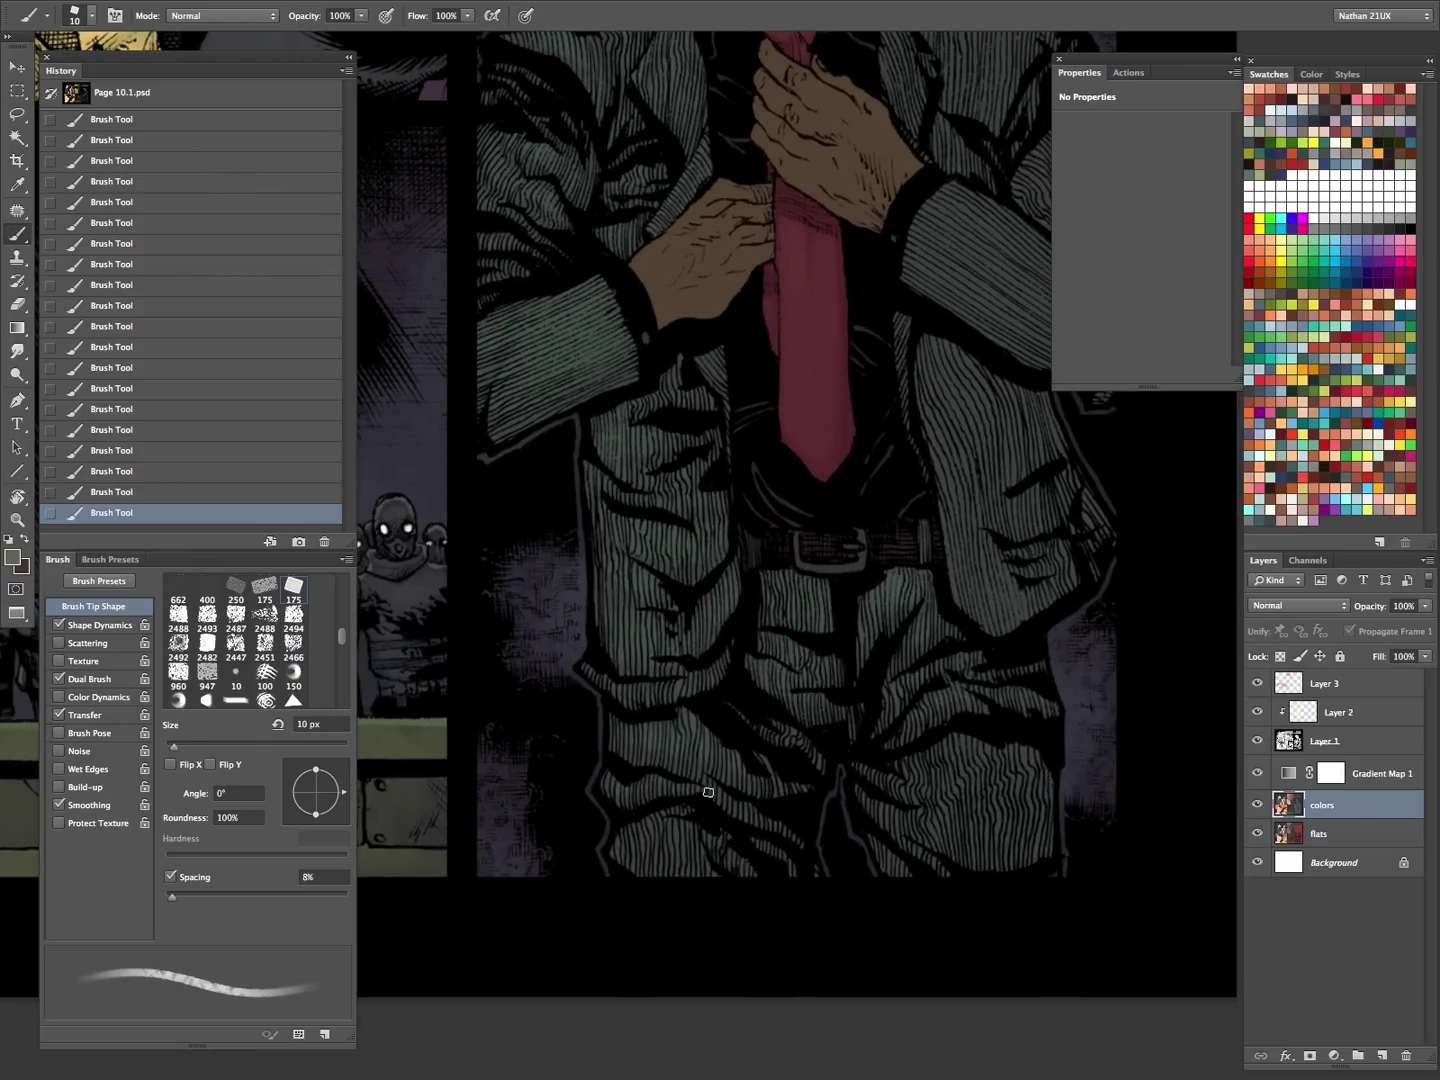
# - Brush gray-green highlights across both trouser legs between the folds, enlarging the brush from 15 to 25 px
pyautogui.press(']')
pyautogui.press(']')
pyautogui.press('[')
pyautogui.press('[')
pyautogui.press(']')
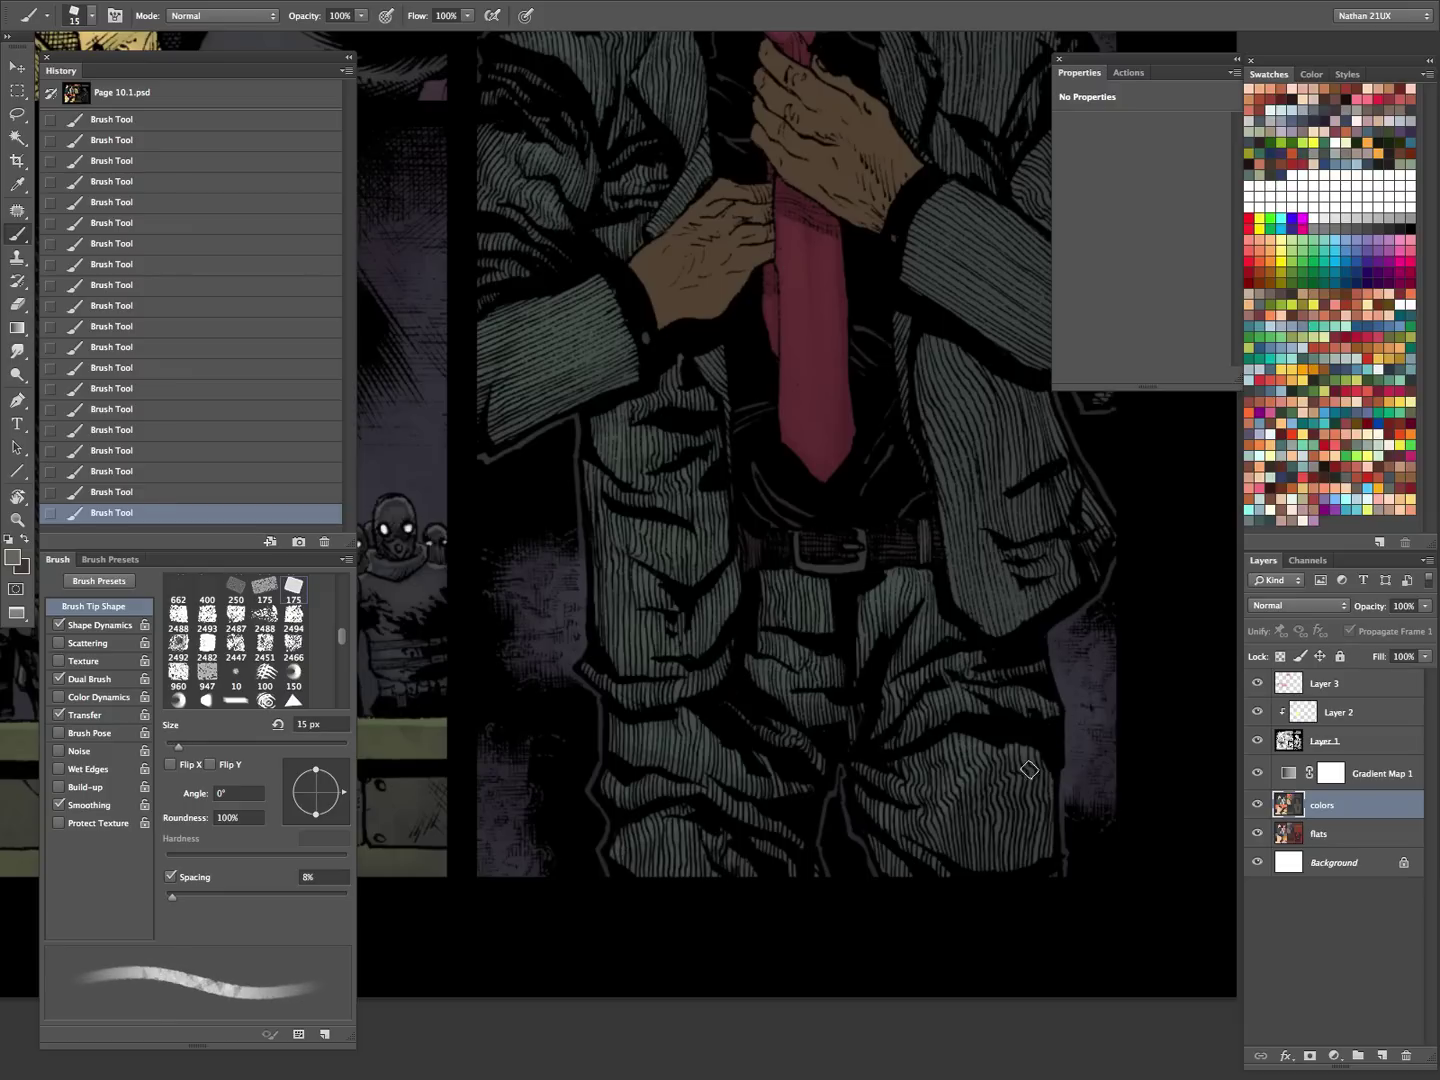
pyautogui.press(']')
pyautogui.press(']')
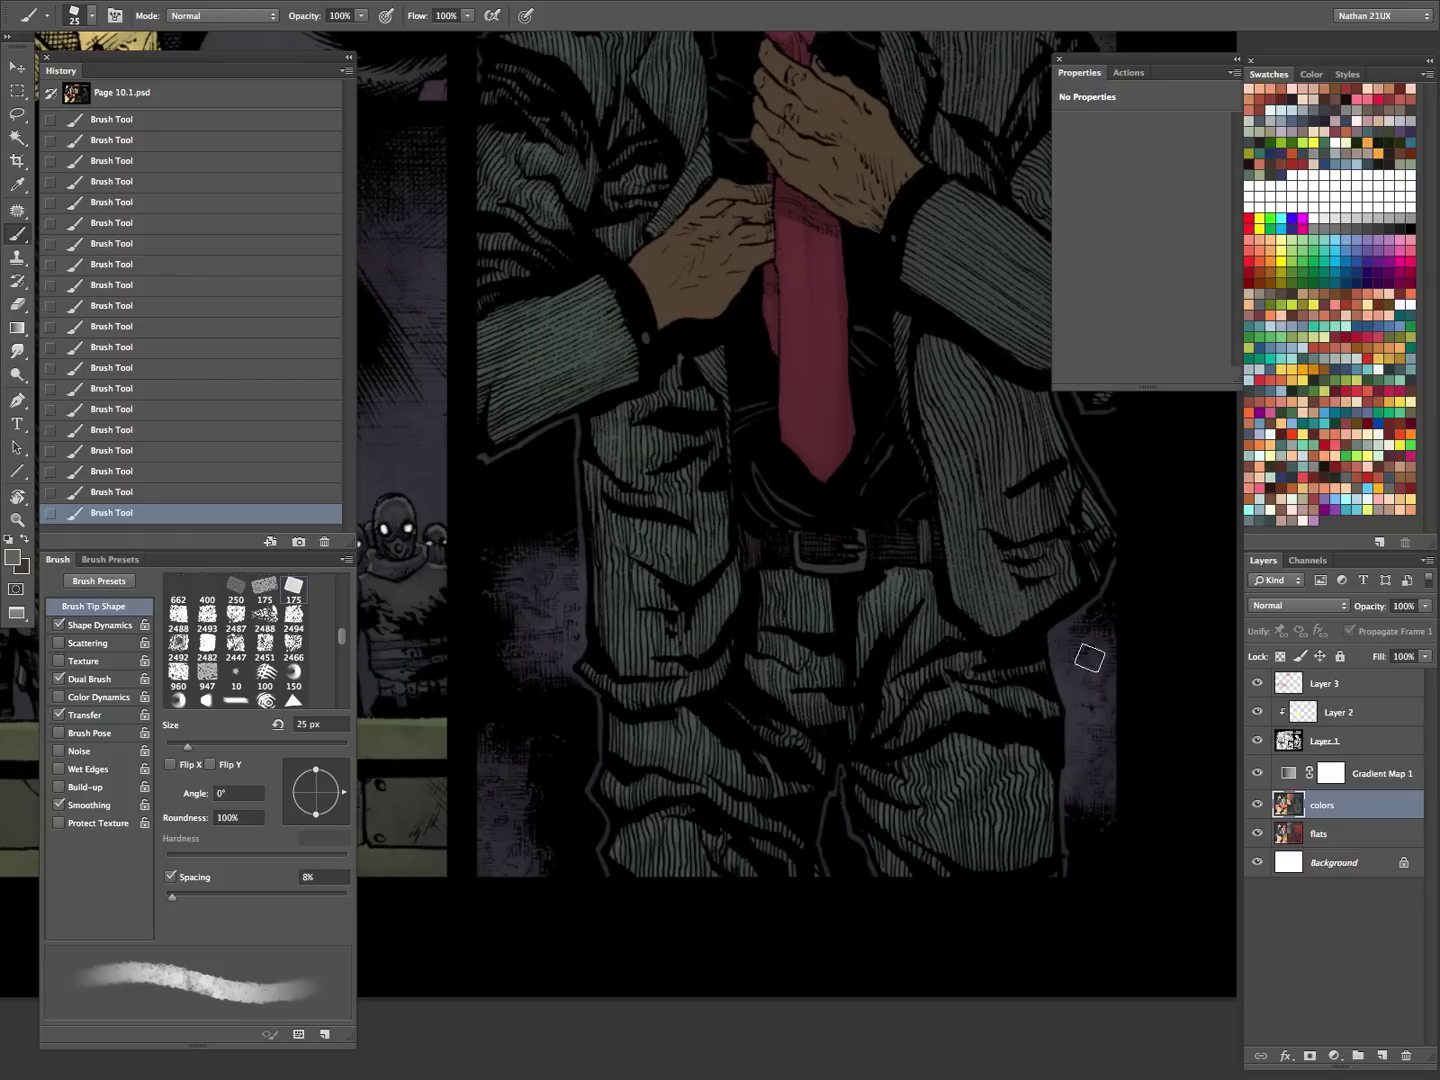
# - Highlight the jacket's other shoulder, chest and sleeve beside the raised hand with brush sizes from 20 to 30 px
pyautogui.moveTo(1095, 655); pyautogui.dragTo(1015, 745)
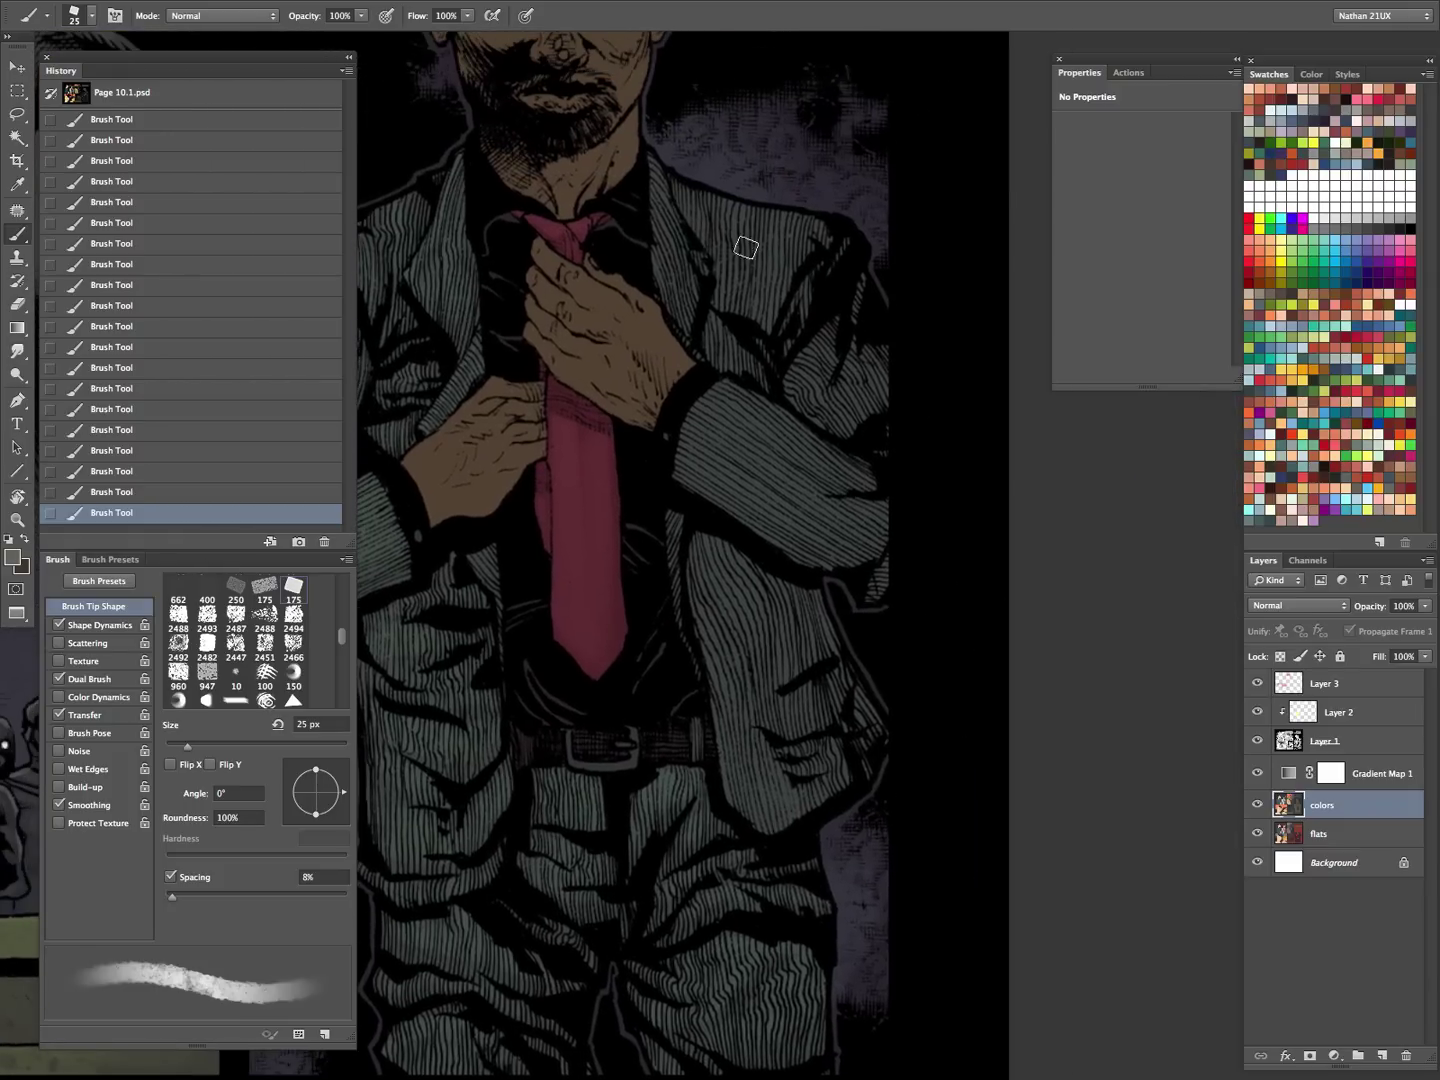
pyautogui.press('[')
pyautogui.press('[')
pyautogui.press('[')
pyautogui.press(']')
pyautogui.press(']')
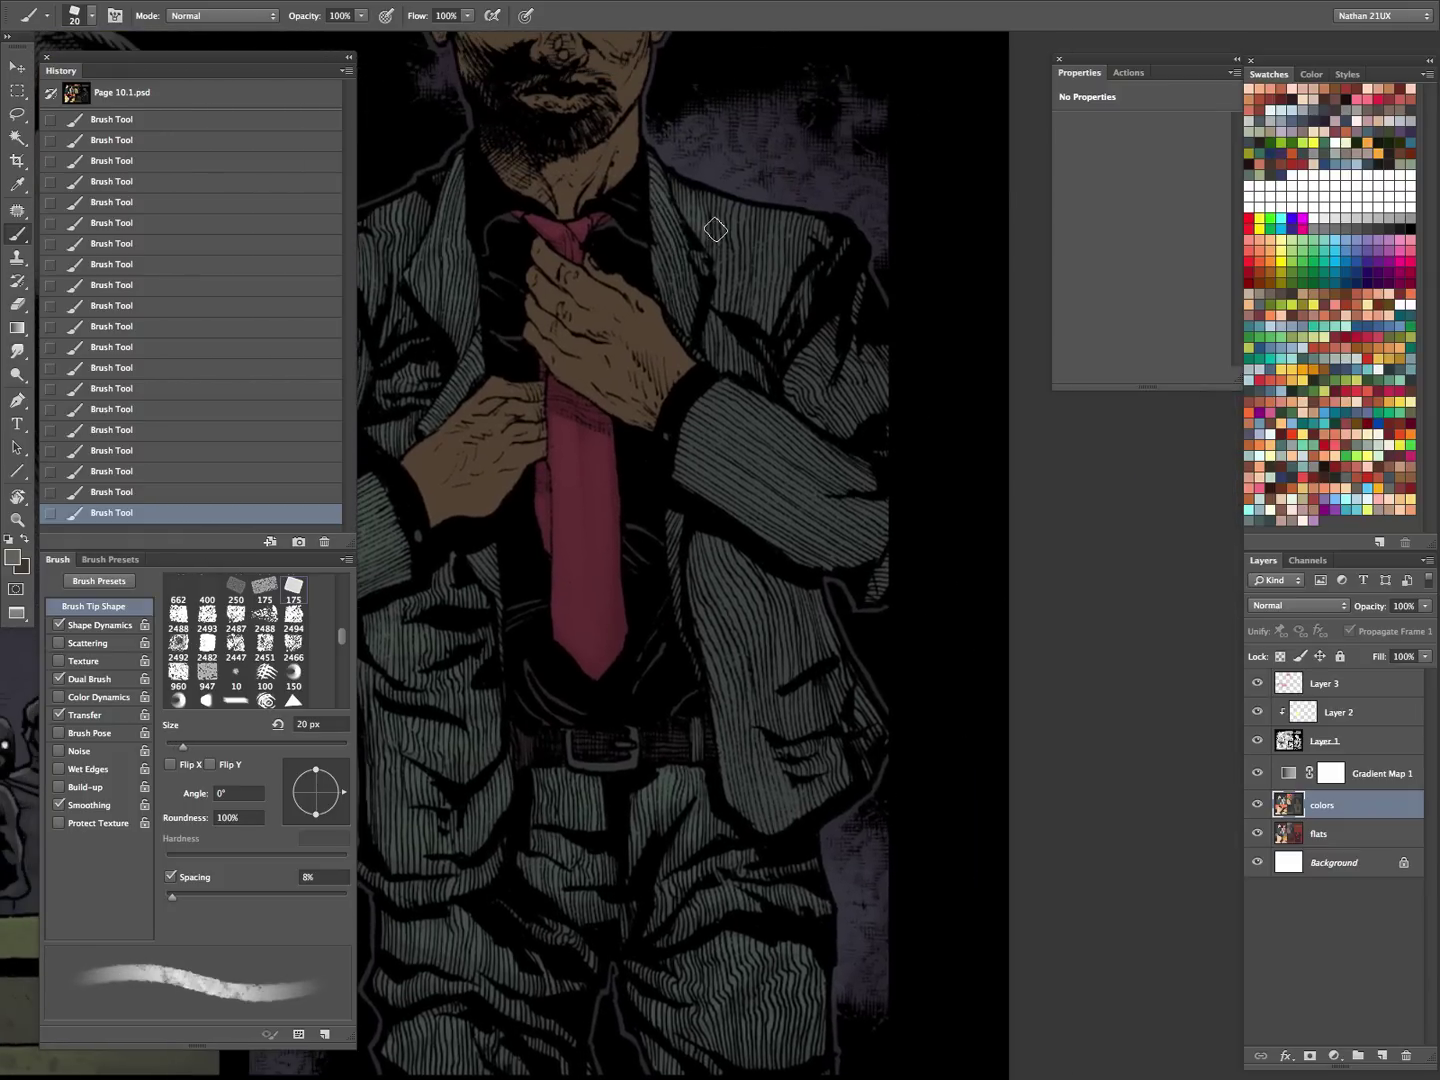
pyautogui.press('[')
pyautogui.press(']')
pyautogui.press(']')
pyautogui.press(']')
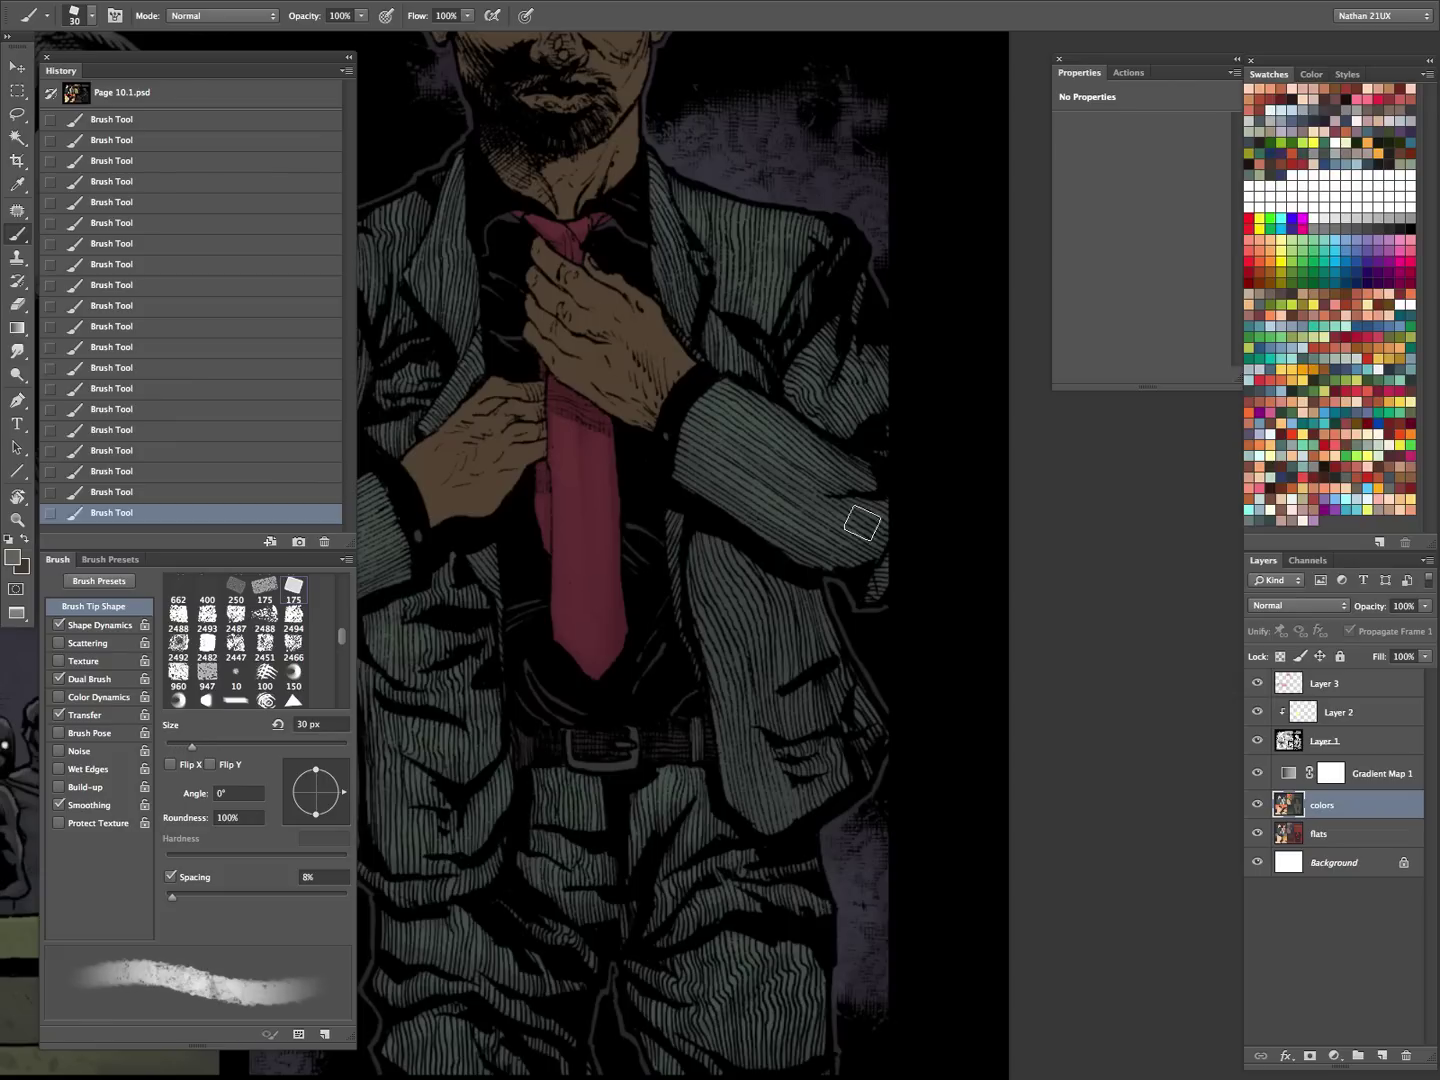
# - Highlight the jacket's lower front panel under the raised arm, using a 35 px brush, 9 px for the folds and 25 px near the hem
pyautogui.press(']')
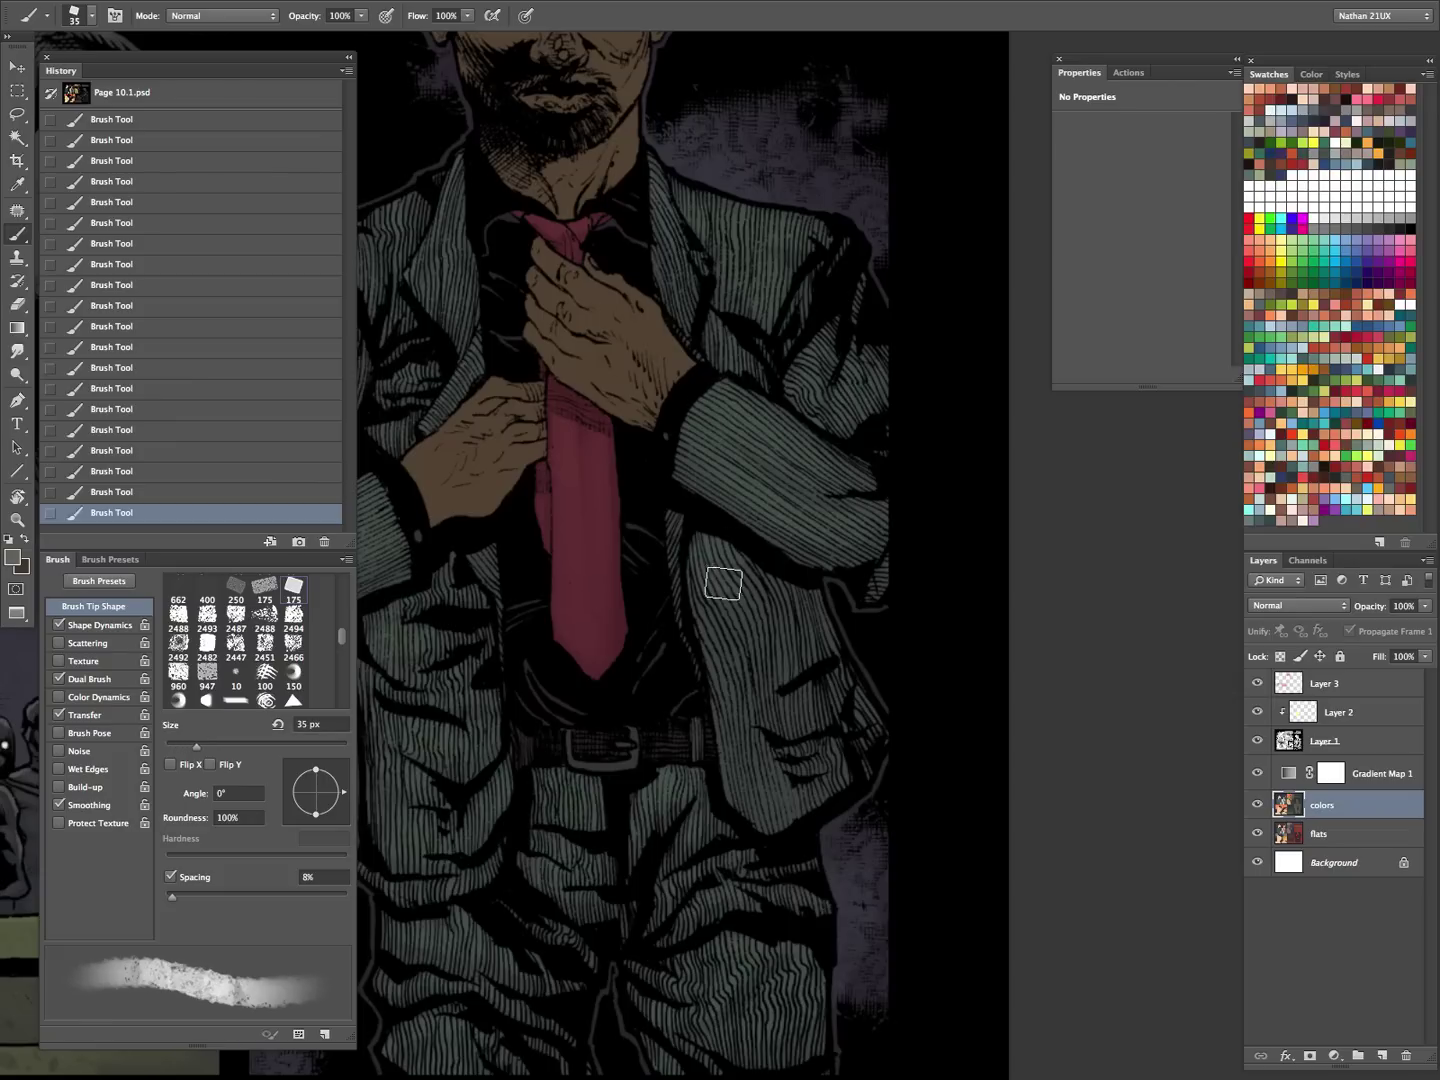
pyautogui.press('[')
pyautogui.press('[')
pyautogui.press('[')
pyautogui.press('[')
pyautogui.press('[')
pyautogui.press('[')
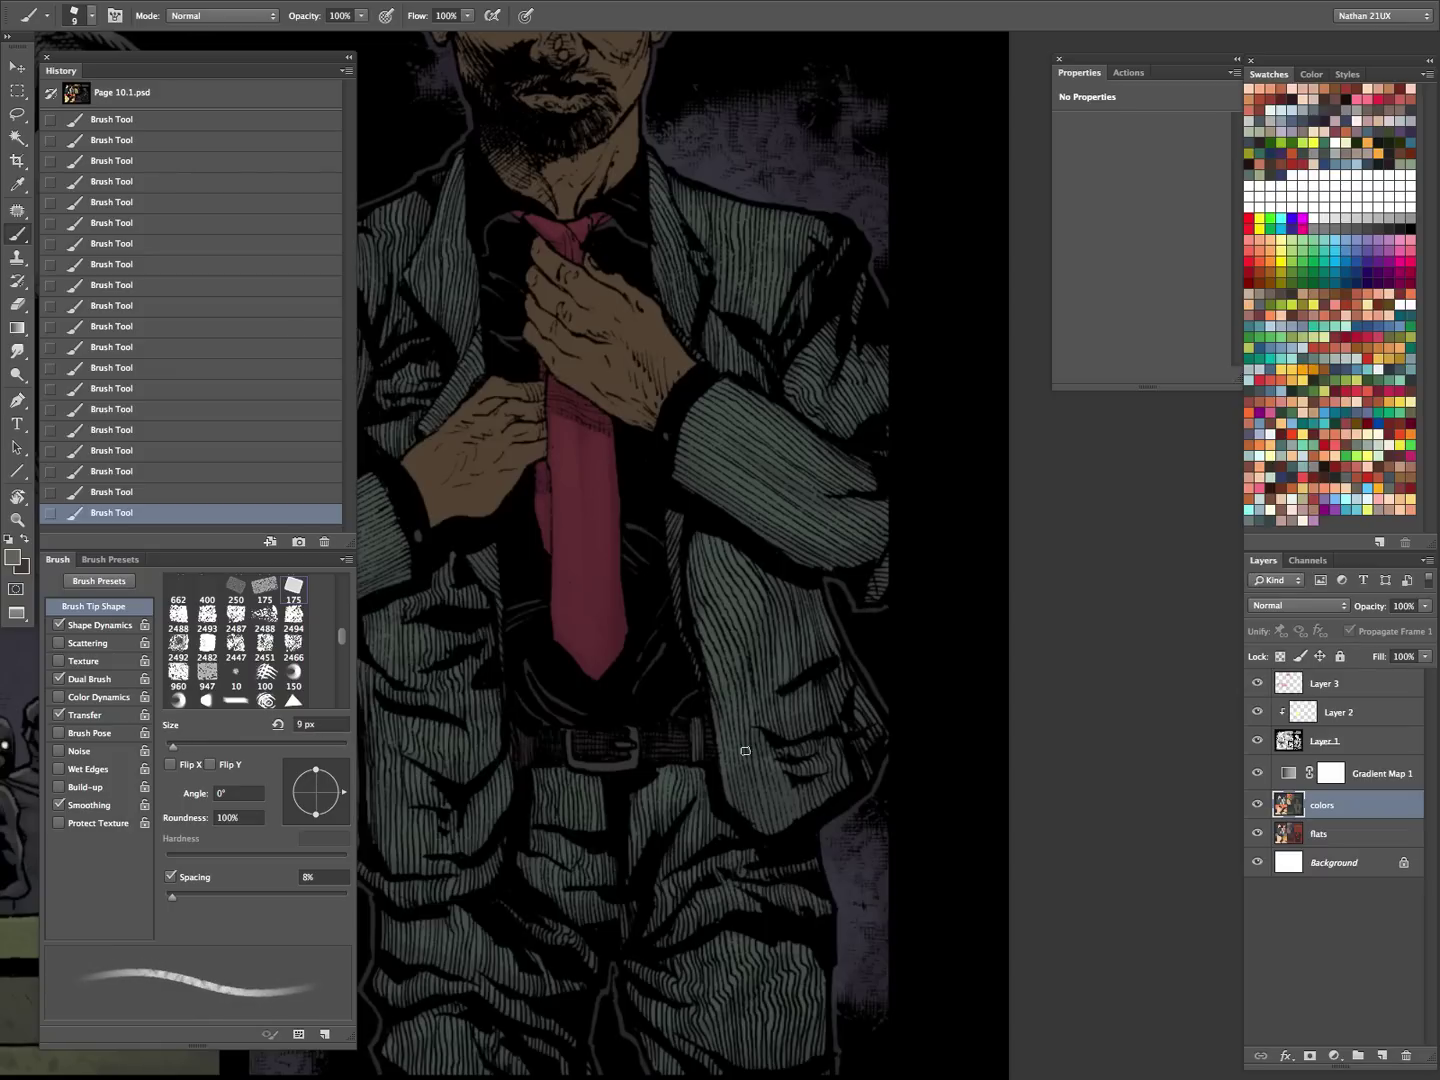
pyautogui.press(']')
pyautogui.press(']')
pyautogui.press(']')
pyautogui.press(']')
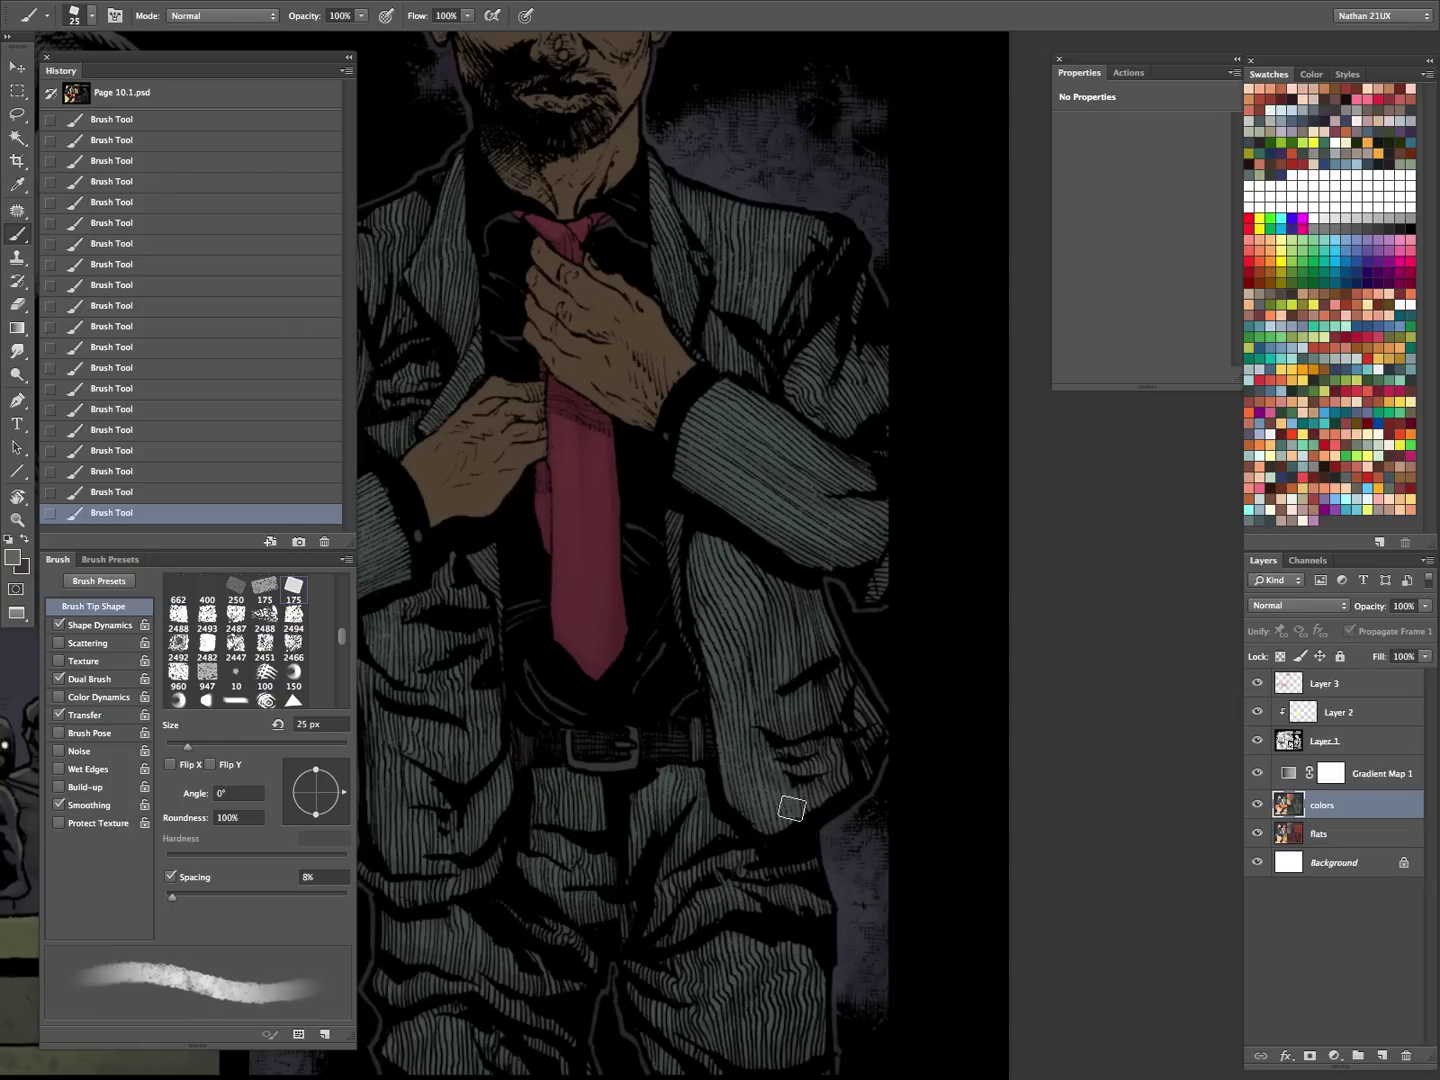
# - Select the bald man's skin on Page 10.1 and fill it with a brown sampled from the bald head on Page 11.2
pyautogui.press('z')
pyautogui.hotkey('ctrl', '0')
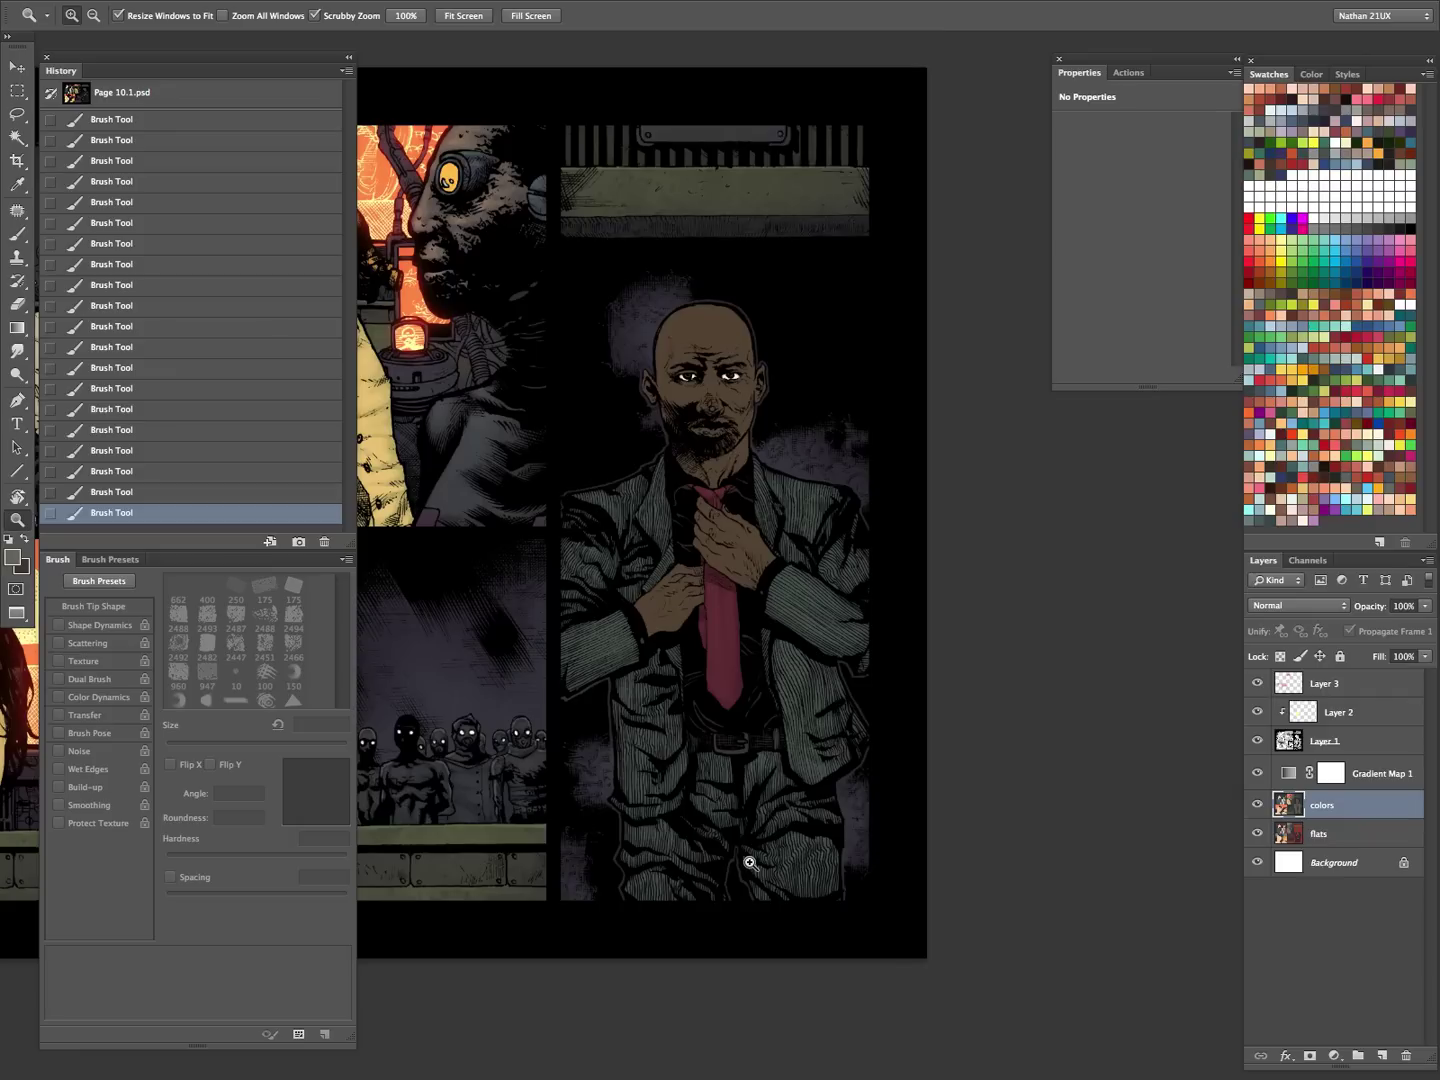
pyautogui.press('Tab')
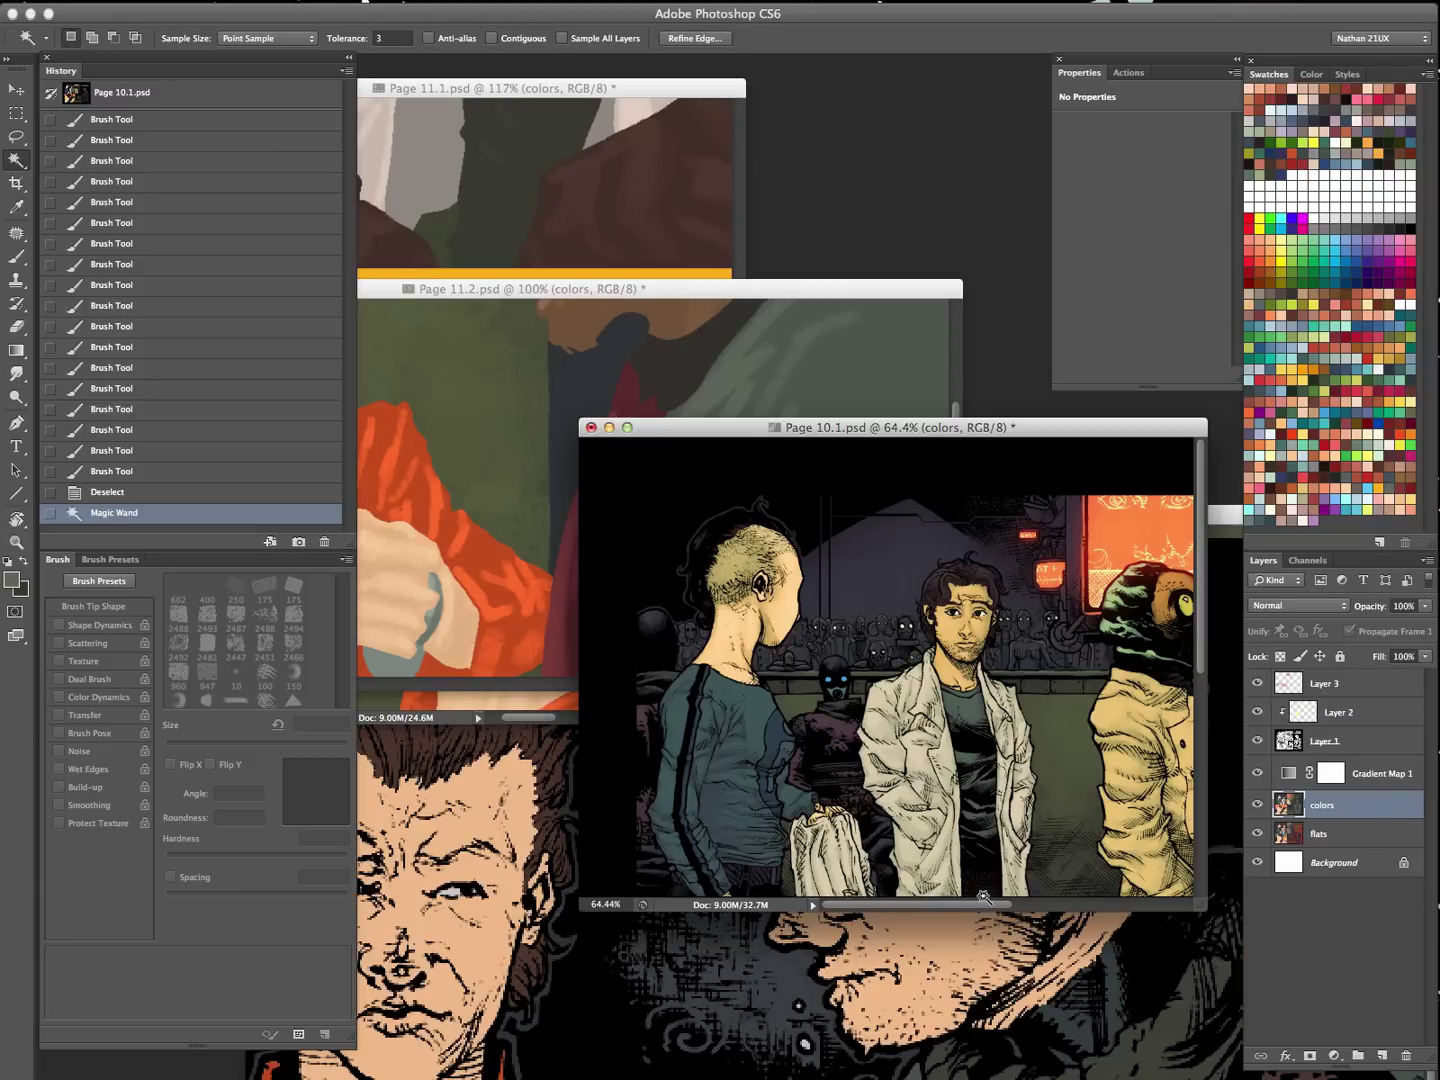
pyautogui.click(741, 346)
pyautogui.moveTo(717, 434); pyautogui.dragTo(679, 625)
pyautogui.press('i')
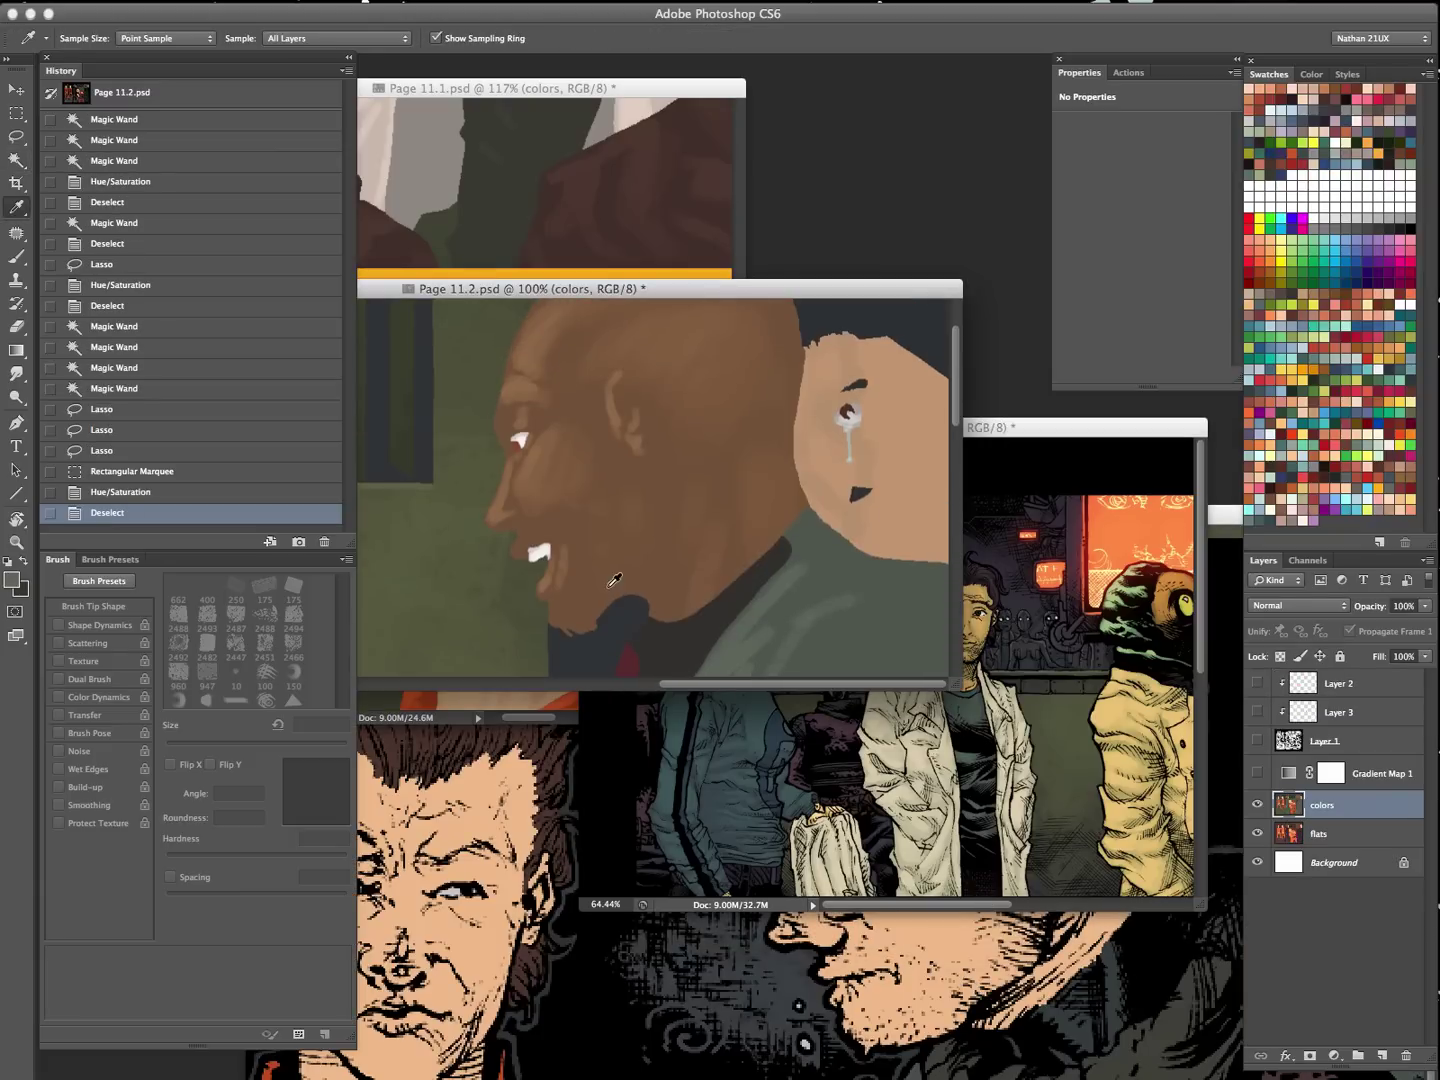
pyautogui.moveTo(1094, 734); pyautogui.dragTo(785, 733)
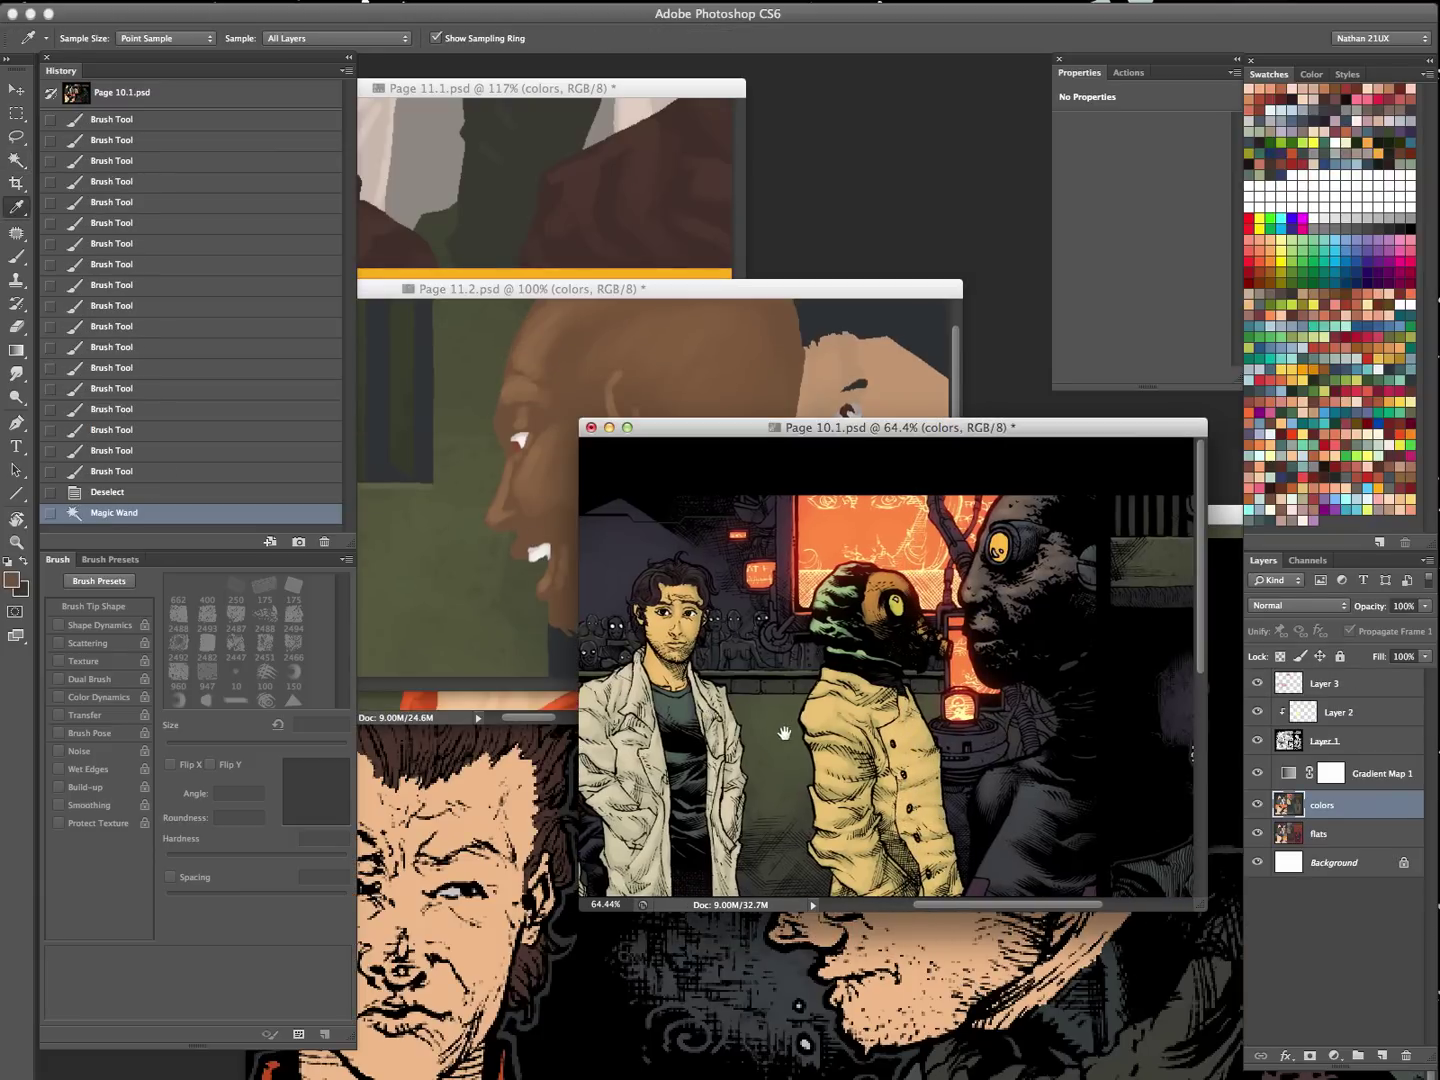
pyautogui.moveTo(1130, 719); pyautogui.dragTo(846, 714)
pyautogui.hotkey('alt', 'BackSpace')
# - Sample a brown highlight tone from the bald man's face on Page 11.2, then return to him on Page 10.1 in full screen
pyautogui.click(681, 360)
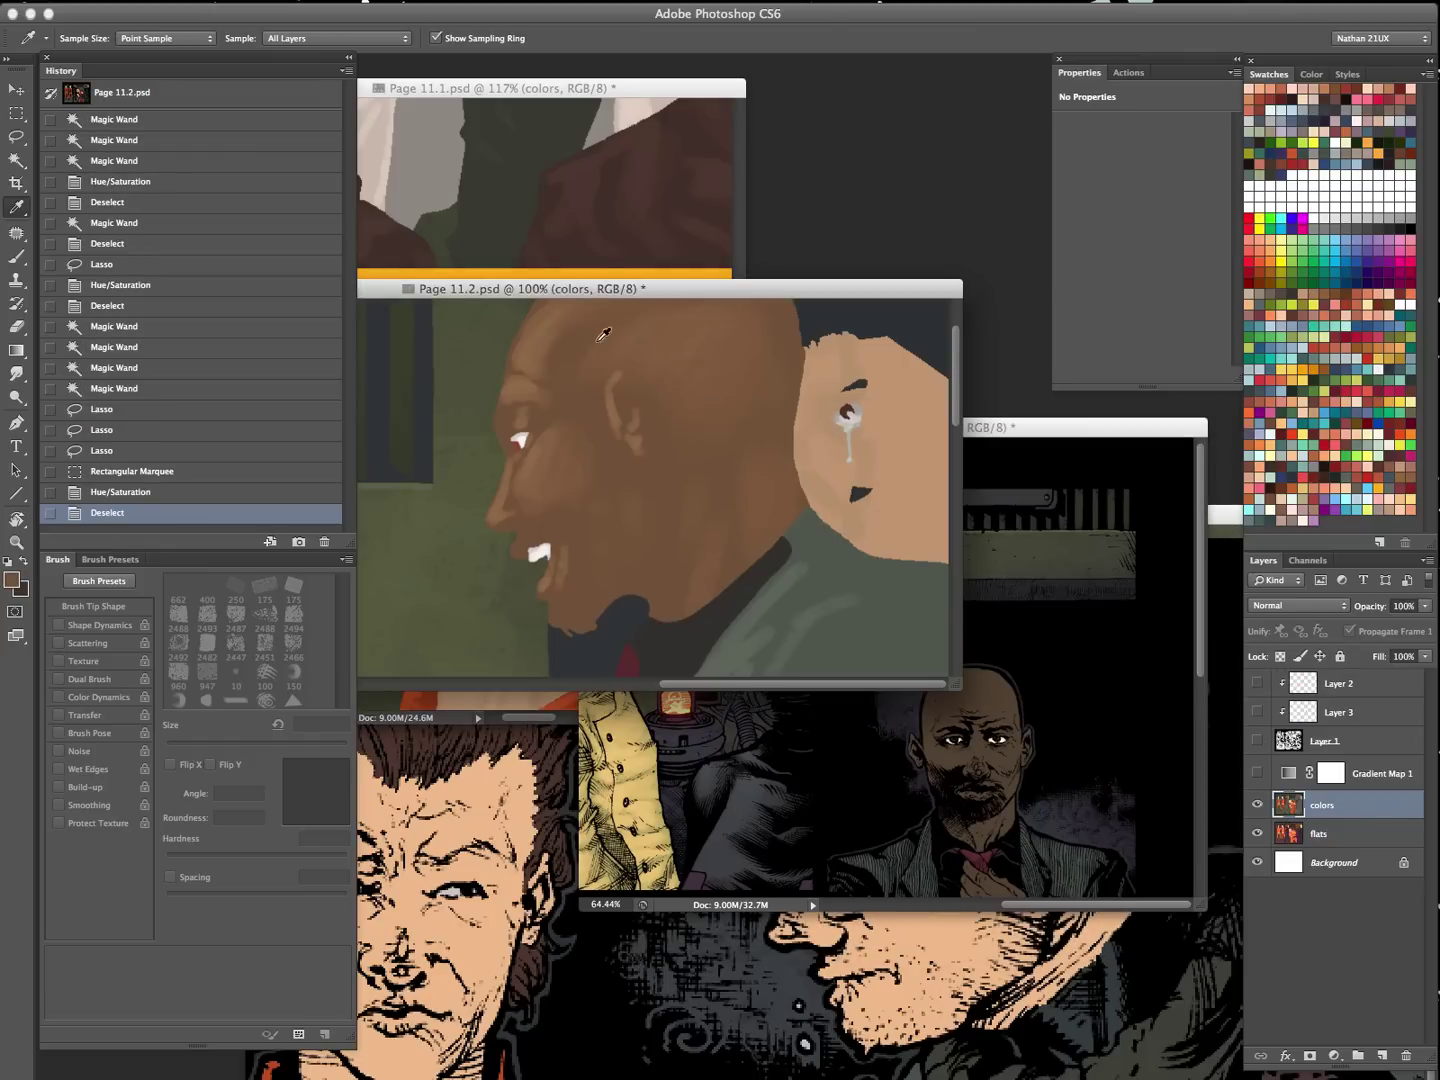
pyautogui.click(546, 468)
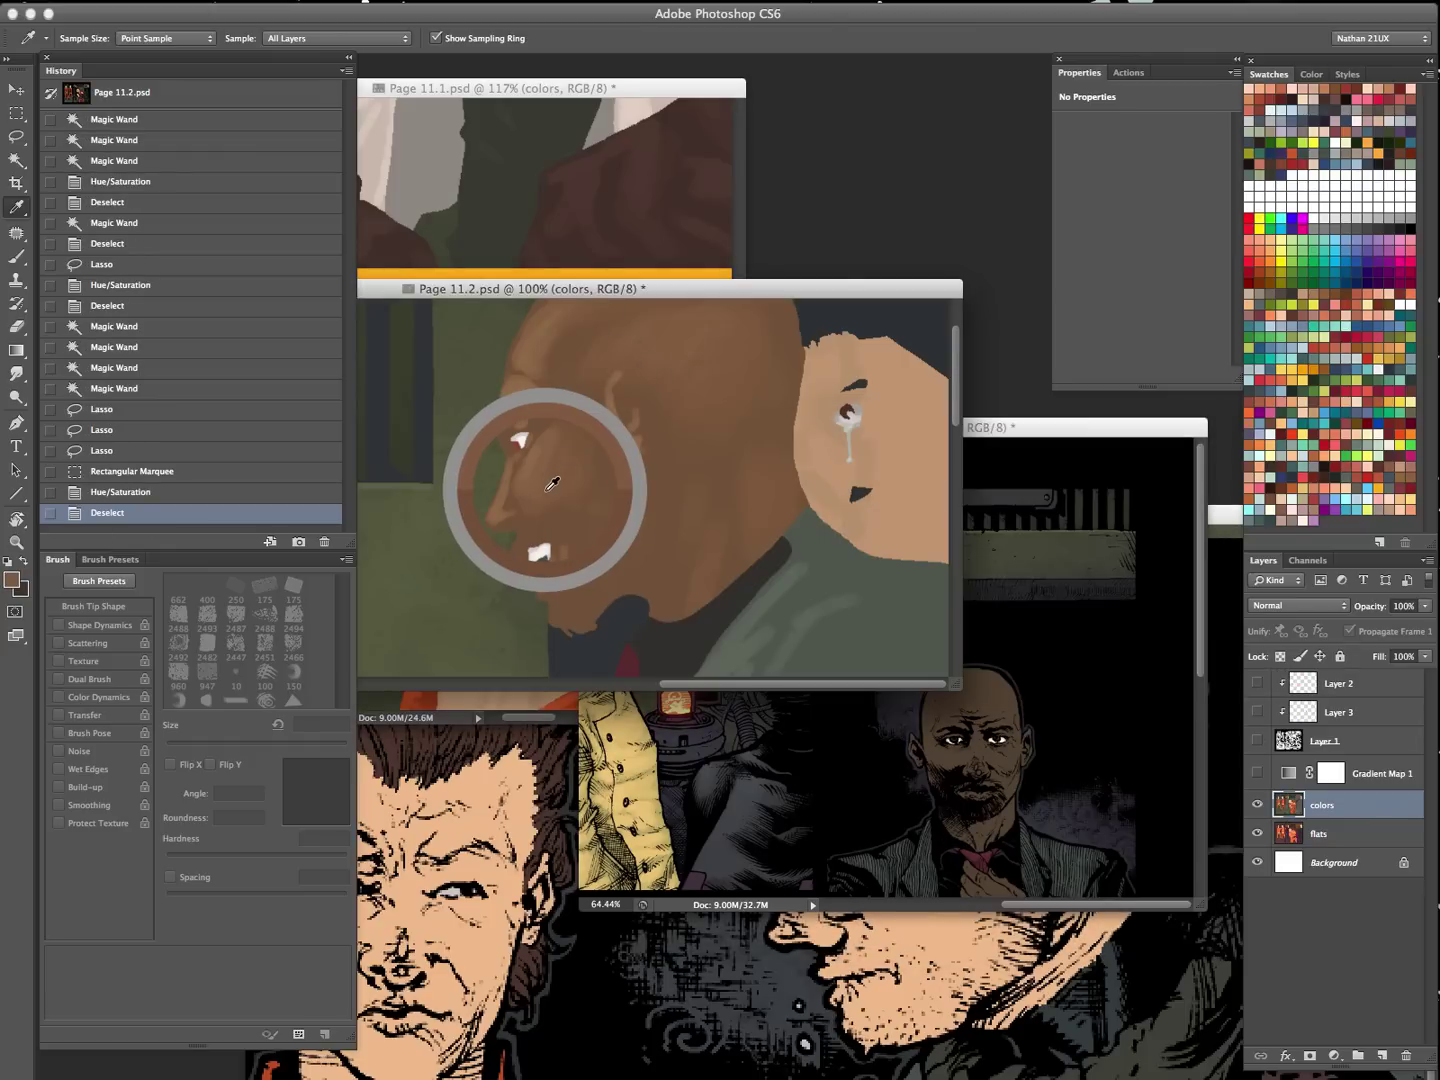
pyautogui.click(531, 459)
pyautogui.click(1010, 613)
pyautogui.press('f')
pyautogui.press('z')
pyautogui.moveTo(1168, 651); pyautogui.dragTo(861, 701)
pyautogui.click(860, 701)
# - Paint brown highlights on the fingers and back of the bald man's lower hand, starting with an 8 px brush and enlarging it
pyautogui.press('b')
pyautogui.press('[')
pyautogui.press('[')
pyautogui.press('[')
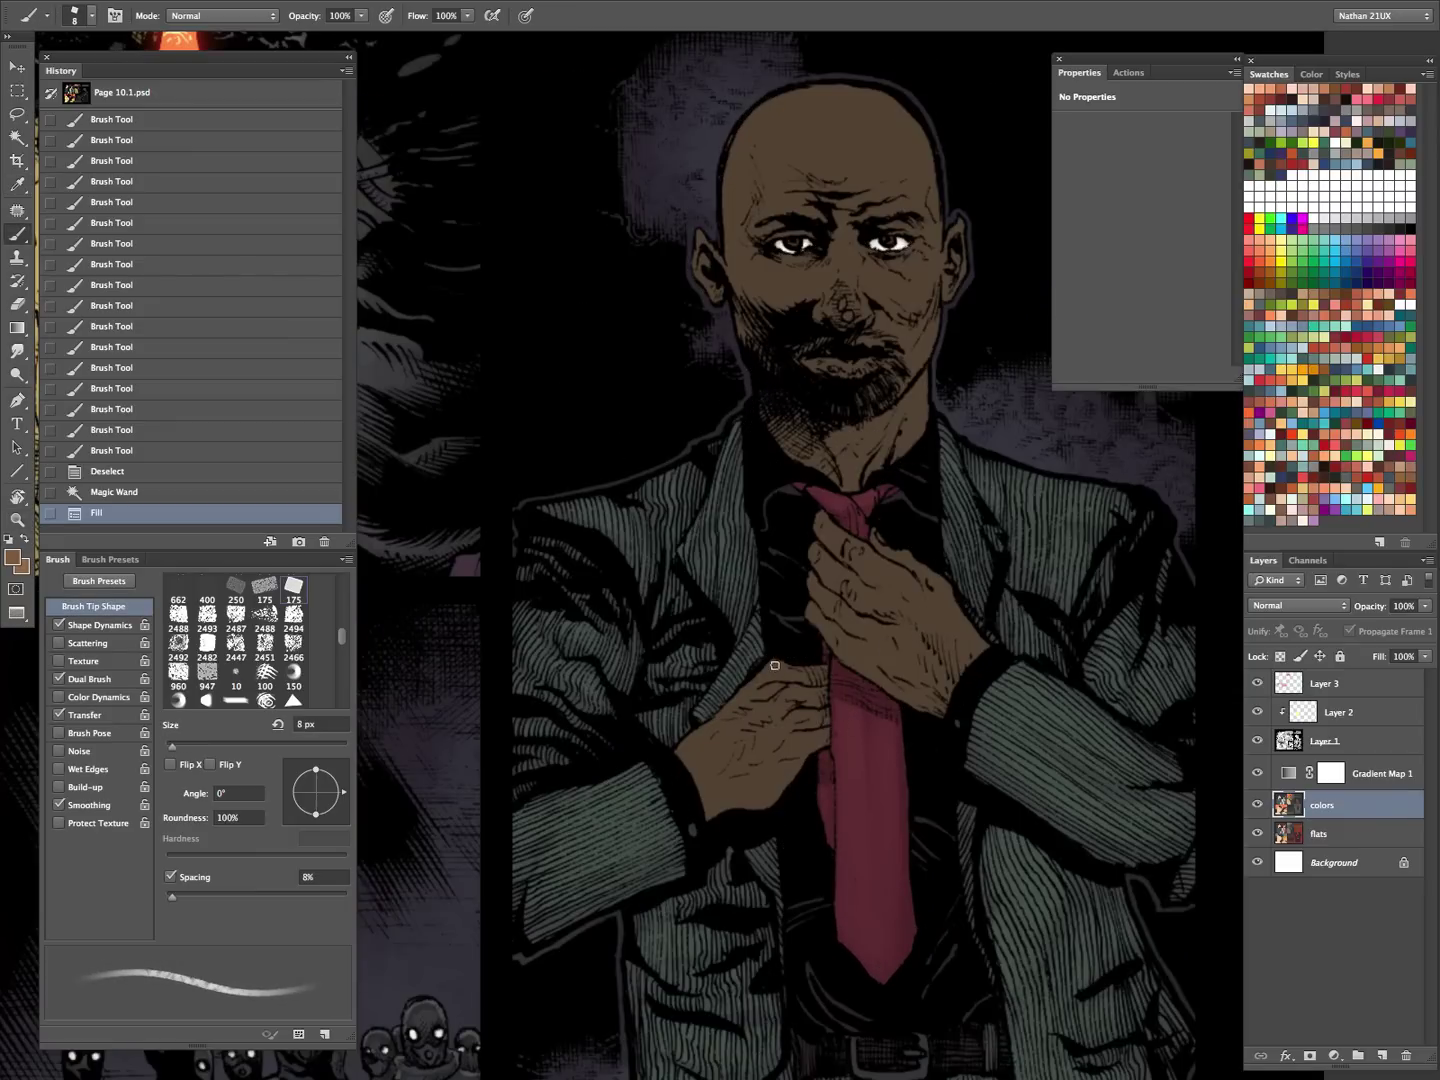
pyautogui.click(778, 675)
pyautogui.click(768, 690)
pyautogui.click(775, 703)
pyautogui.press(']')
pyautogui.click(737, 700)
pyautogui.click(689, 746)
pyautogui.click(775, 712)
pyautogui.click(818, 712)
pyautogui.click(800, 741)
pyautogui.press(']')
pyautogui.press(']')
pyautogui.click(745, 772)
# - Highlight the fingers and back of the hand holding the tie, starting at 8 px and enlarging the brush to 25 px
pyautogui.press('[')
pyautogui.press('[')
pyautogui.press('[')
pyautogui.press('[')
pyautogui.press('[')
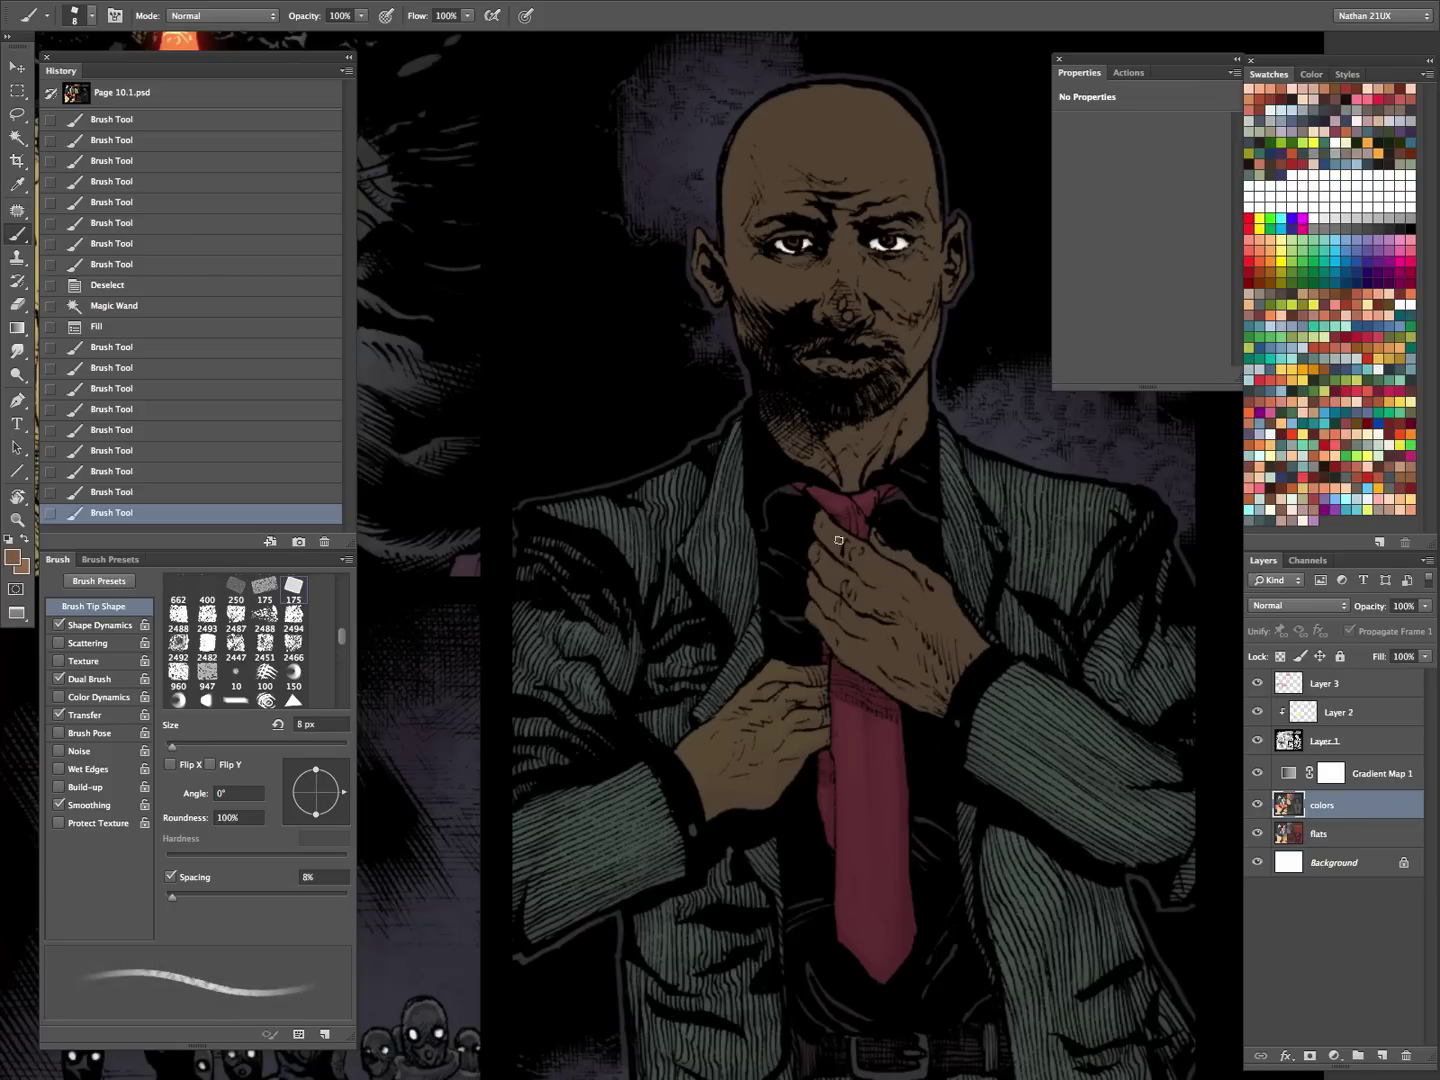
pyautogui.click(886, 566)
pyautogui.click(886, 603)
pyautogui.moveTo(816, 588)
pyautogui.mouseDown()
pyautogui.moveTo(819, 624)
pyautogui.moveTo(894, 623)
pyautogui.moveTo(953, 599)
pyautogui.moveTo(939, 607)
pyautogui.moveTo(968, 643)
pyautogui.moveTo(937, 602)
pyautogui.moveTo(960, 652)
pyautogui.mouseUp()
pyautogui.press(']')
pyautogui.press(']')
pyautogui.press(']')
pyautogui.press(']')
# - Brush highlights on the bald man's nose and cheeks with brush sizes from 9 to 20 px
pyautogui.moveTo(971, 490); pyautogui.dragTo(1003, 763)
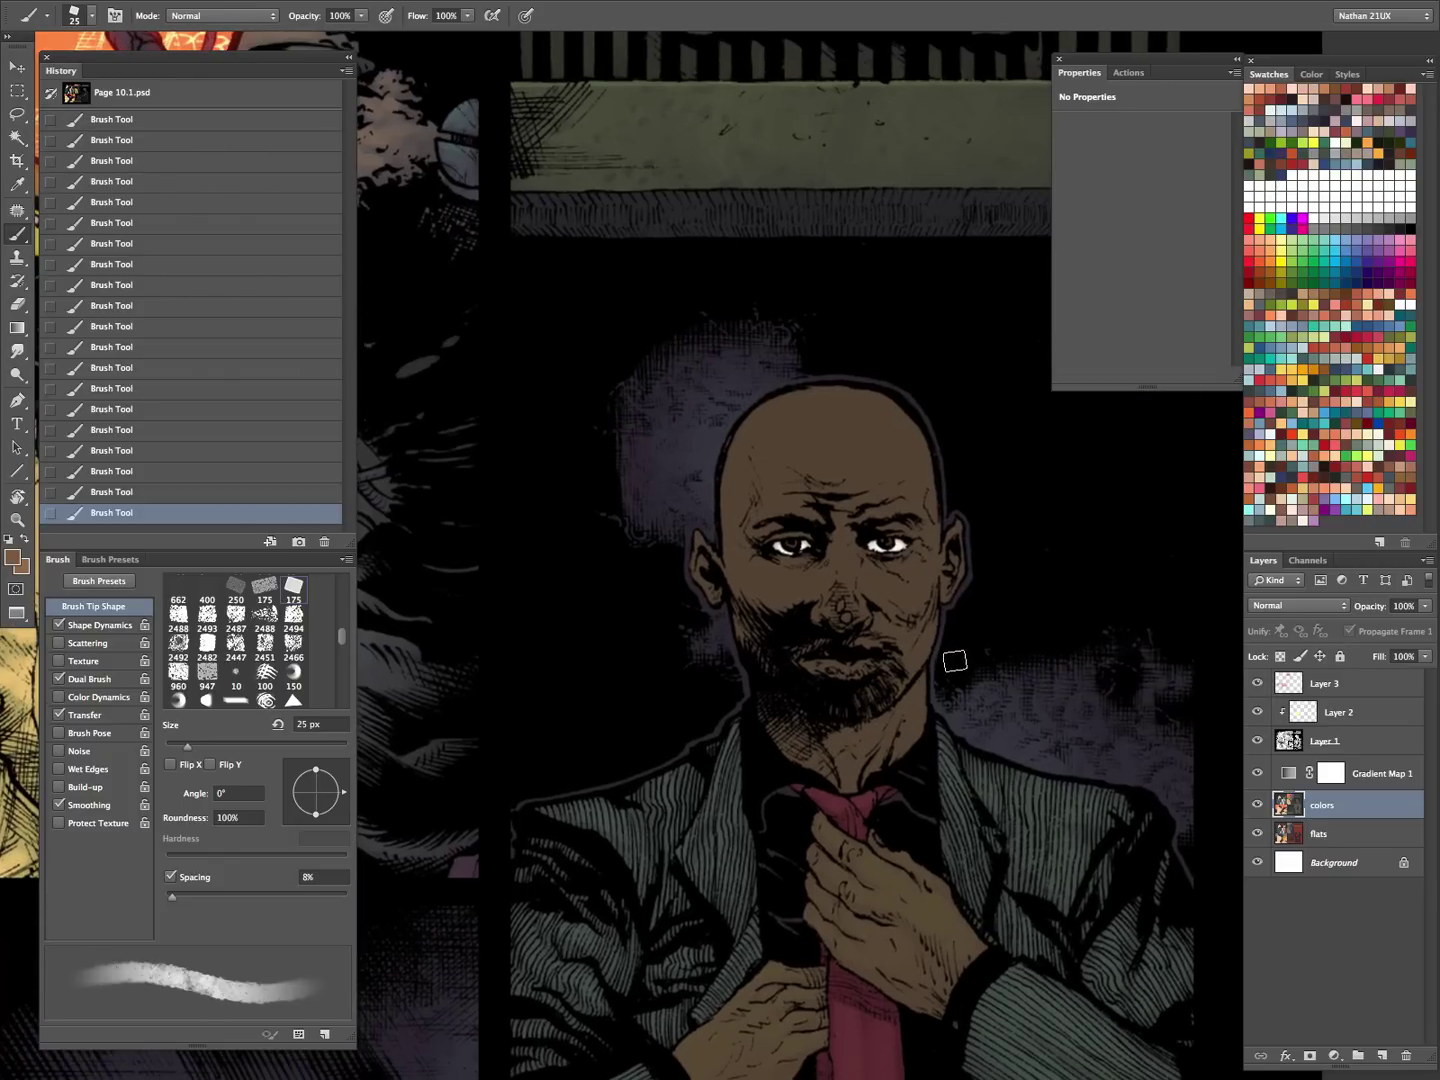
pyautogui.press('[')
pyautogui.press('[')
pyautogui.press('[')
pyautogui.press('[')
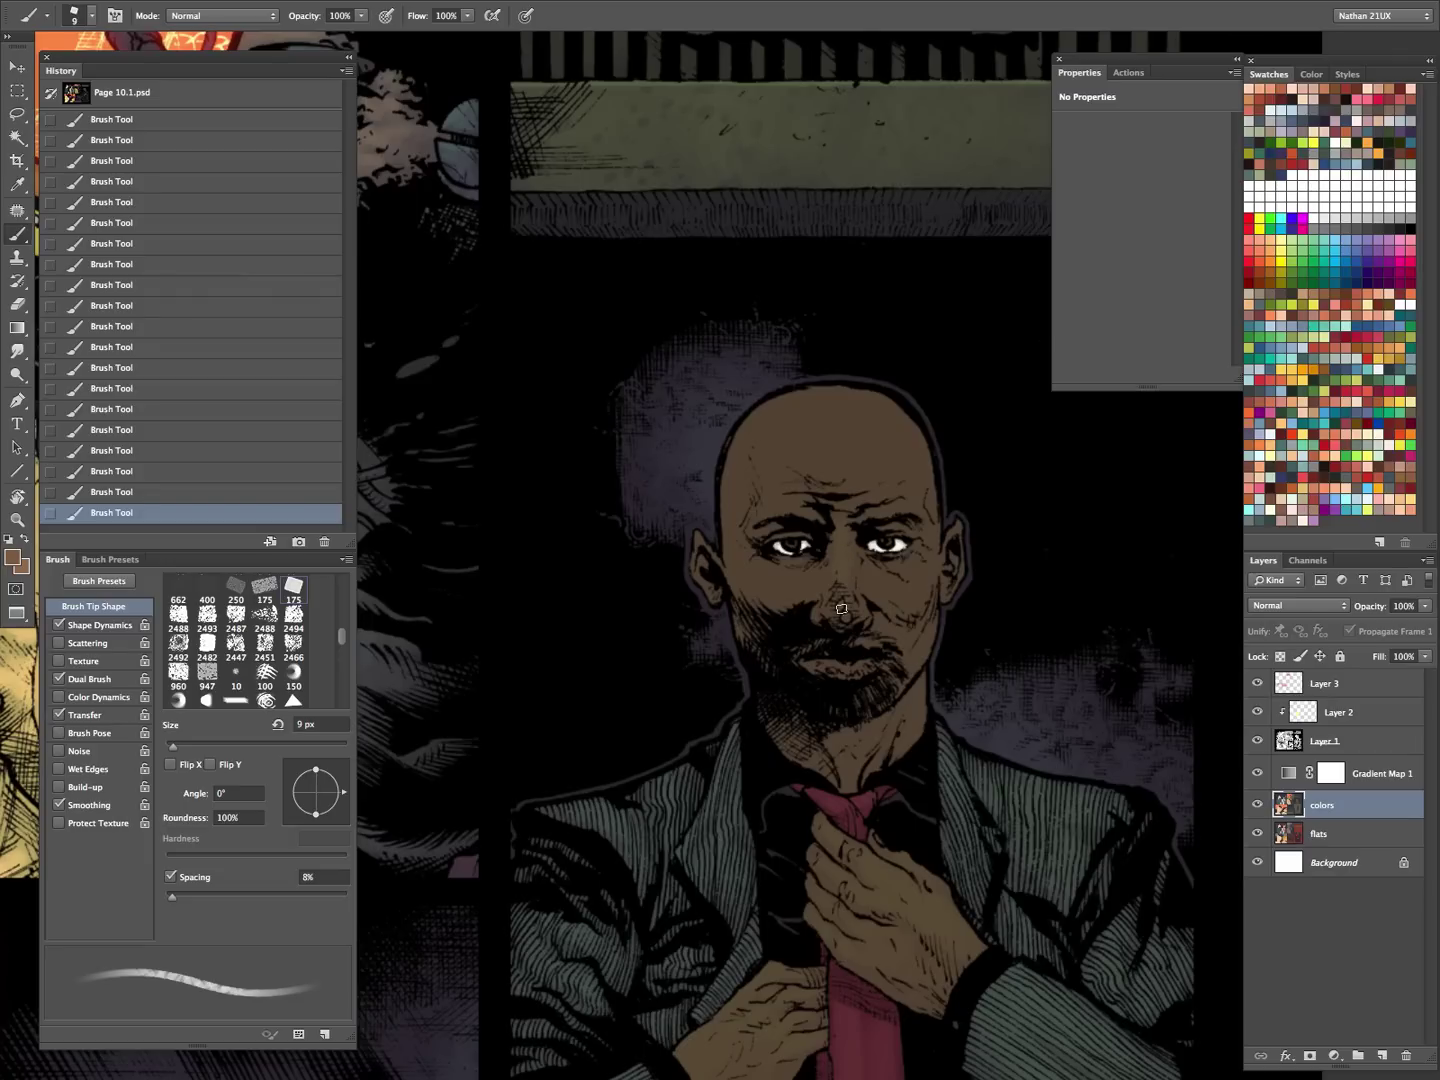
pyautogui.press(']')
pyautogui.press(']')
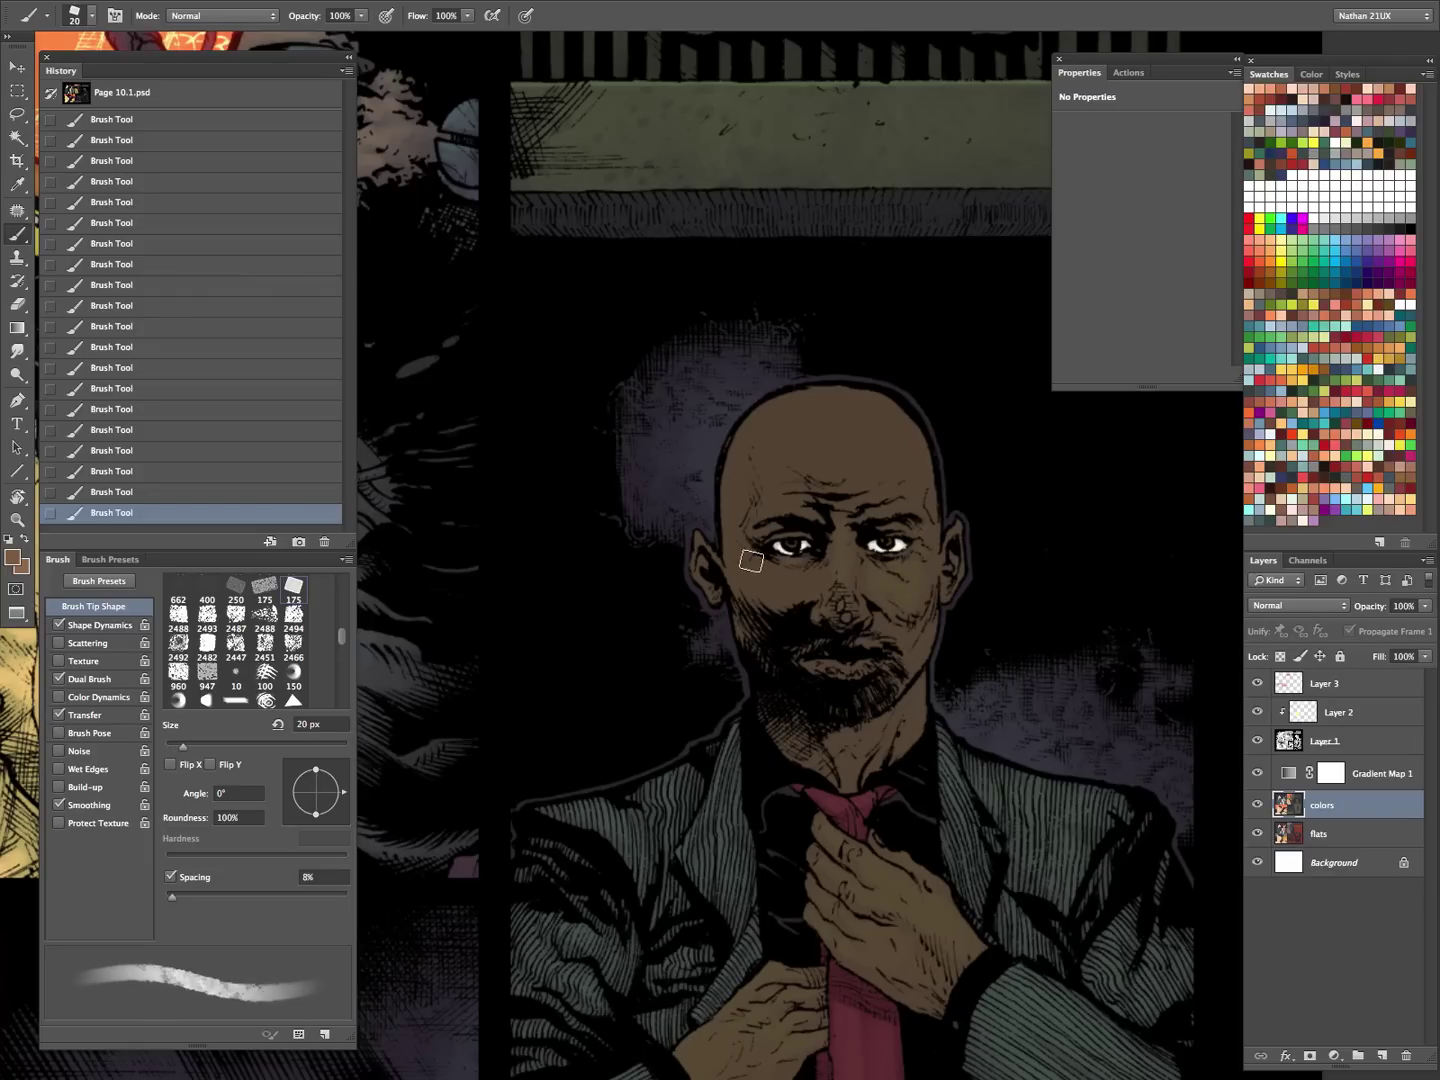
# - Highlight the brow with an 8 px brush and the broad forehead with the brush enlarged to 30 px
pyautogui.press('[')
pyautogui.press('[')
pyautogui.press('[')
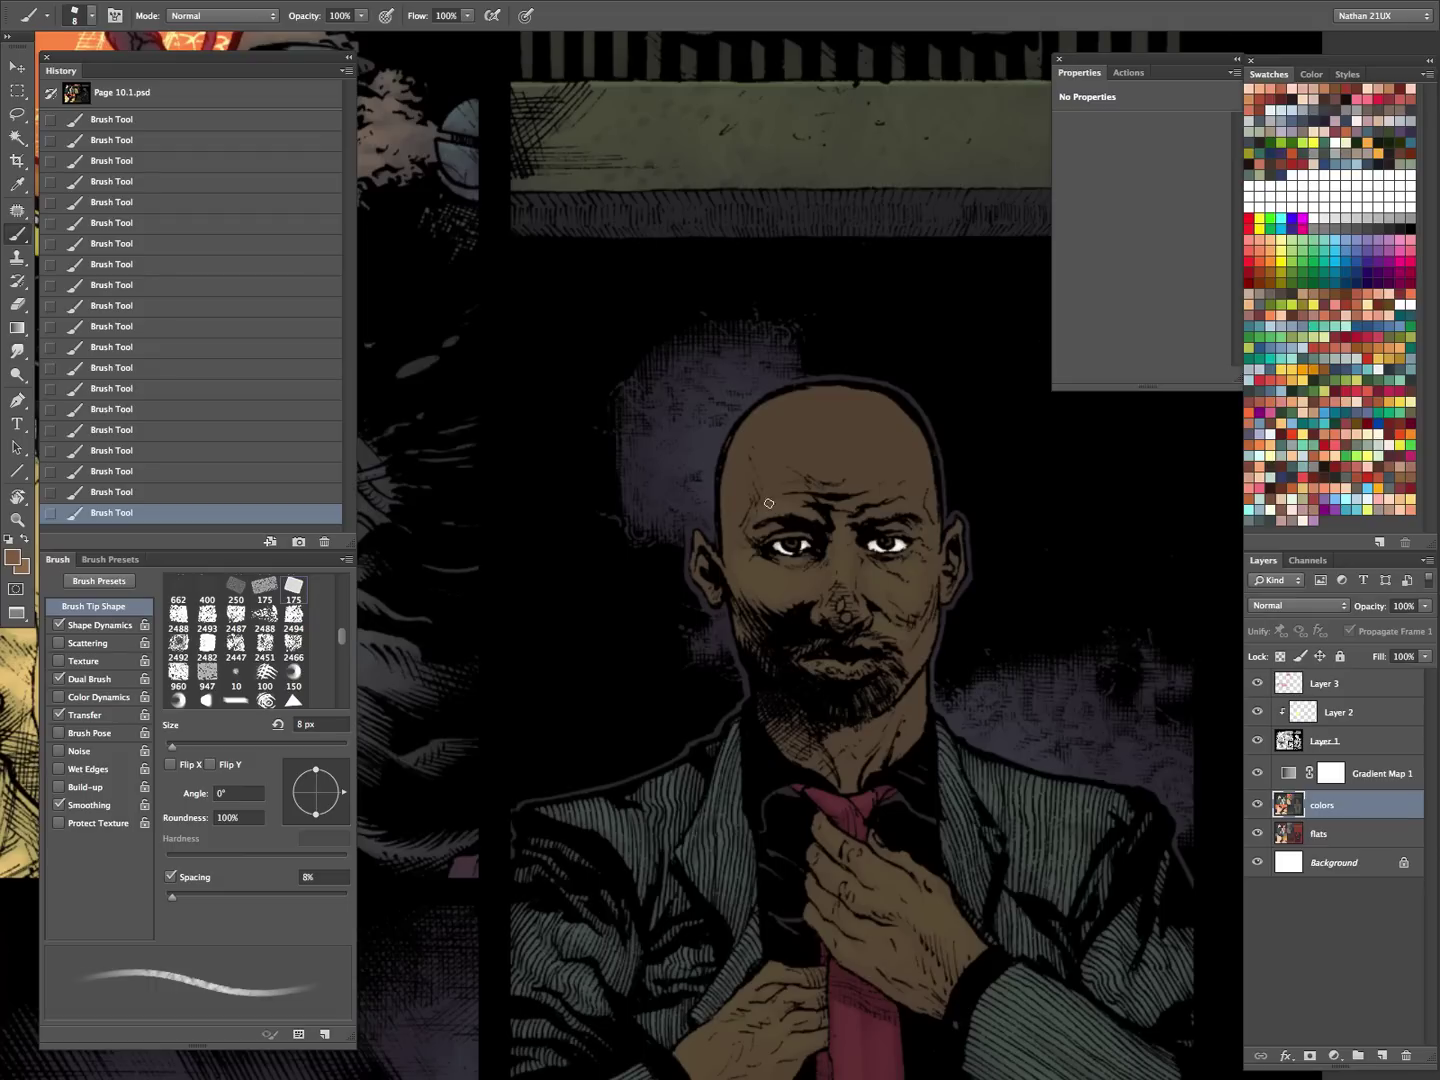
pyautogui.press('[')
pyautogui.press(']')
pyautogui.press(']')
pyautogui.press(']')
pyautogui.press(']')
pyautogui.press(']')
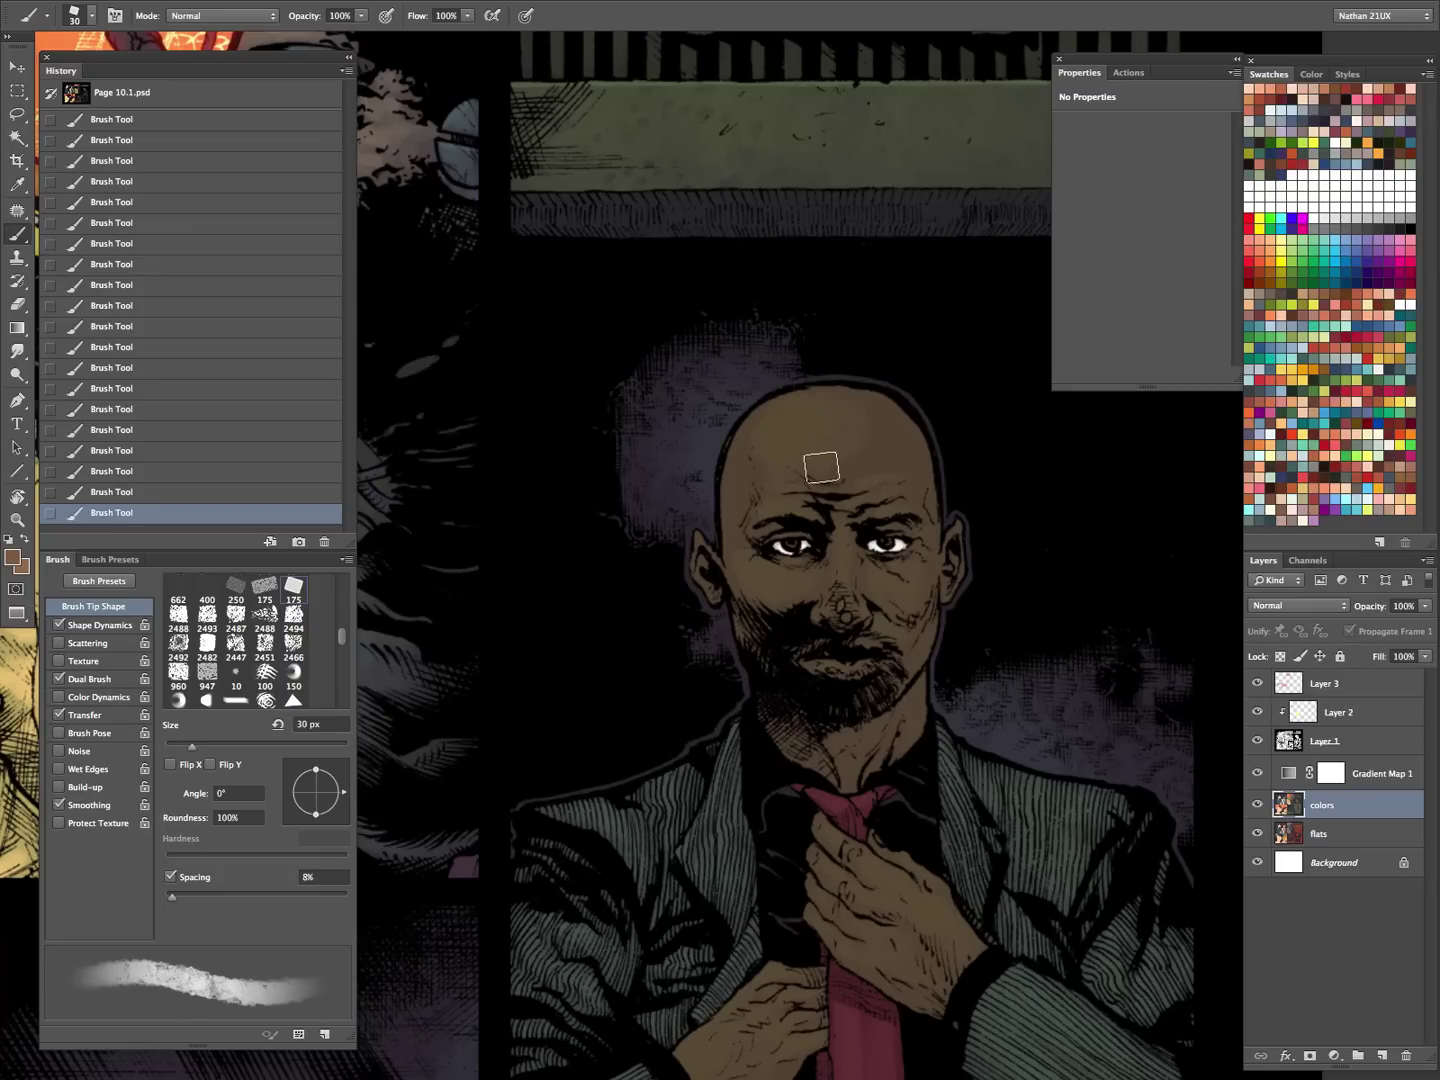
# - Highlight the ear and neck with a 10–15 px brush, and touch up the raised hand at 25 px
pyautogui.press('[')
pyautogui.press('[')
pyautogui.press('[')
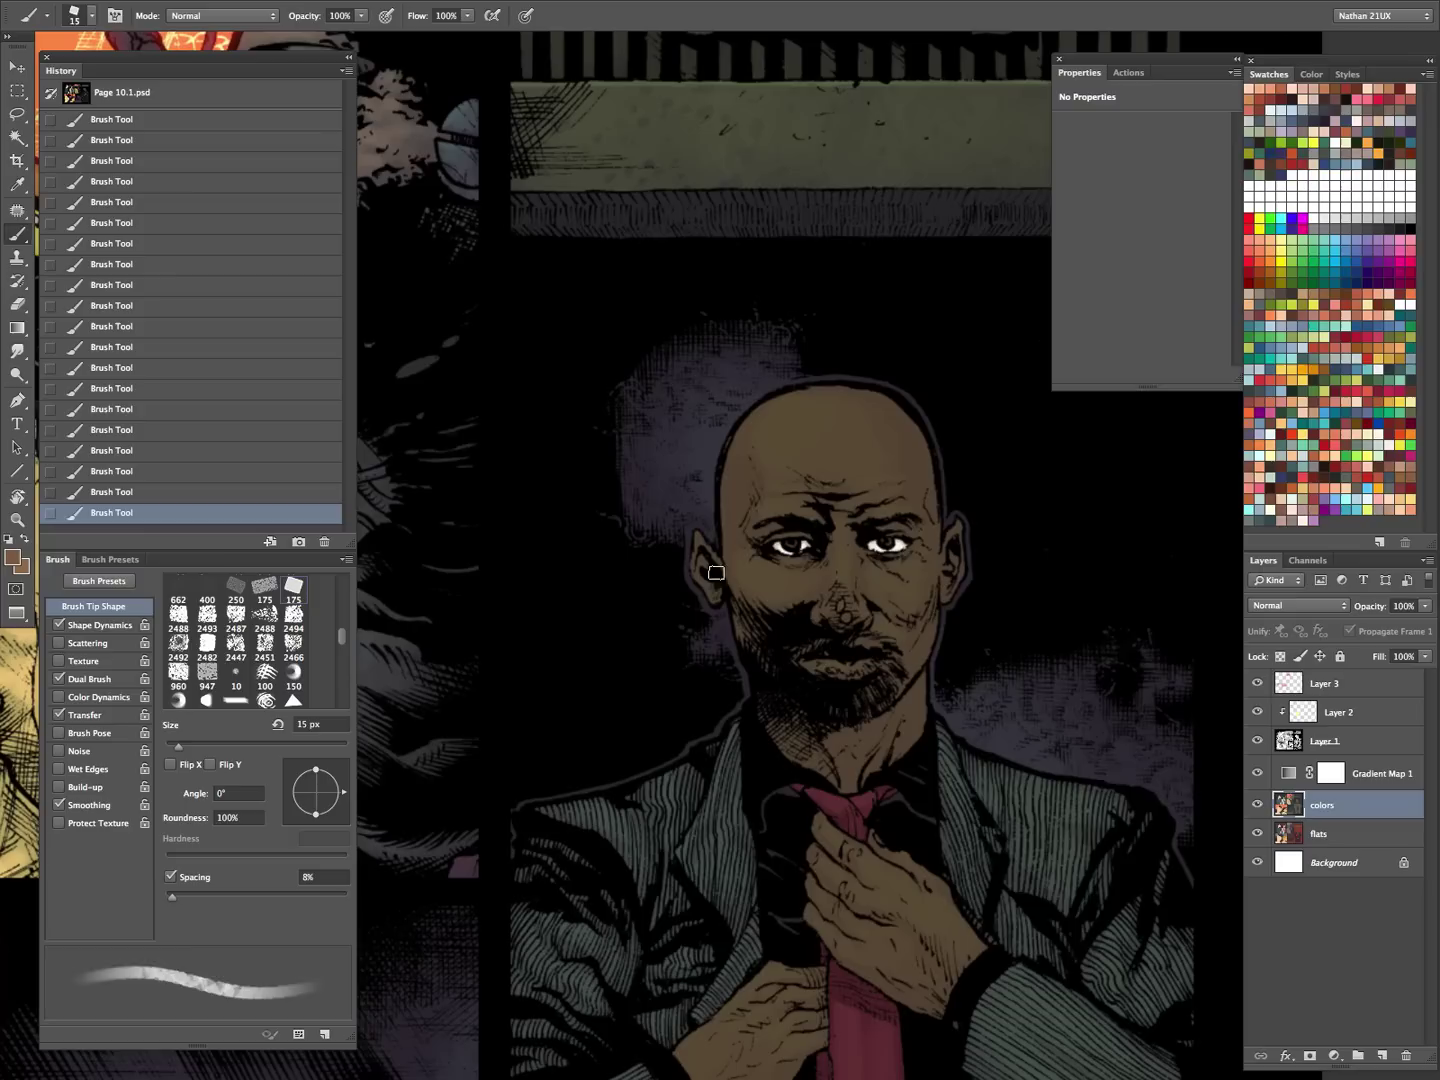
pyautogui.press(']')
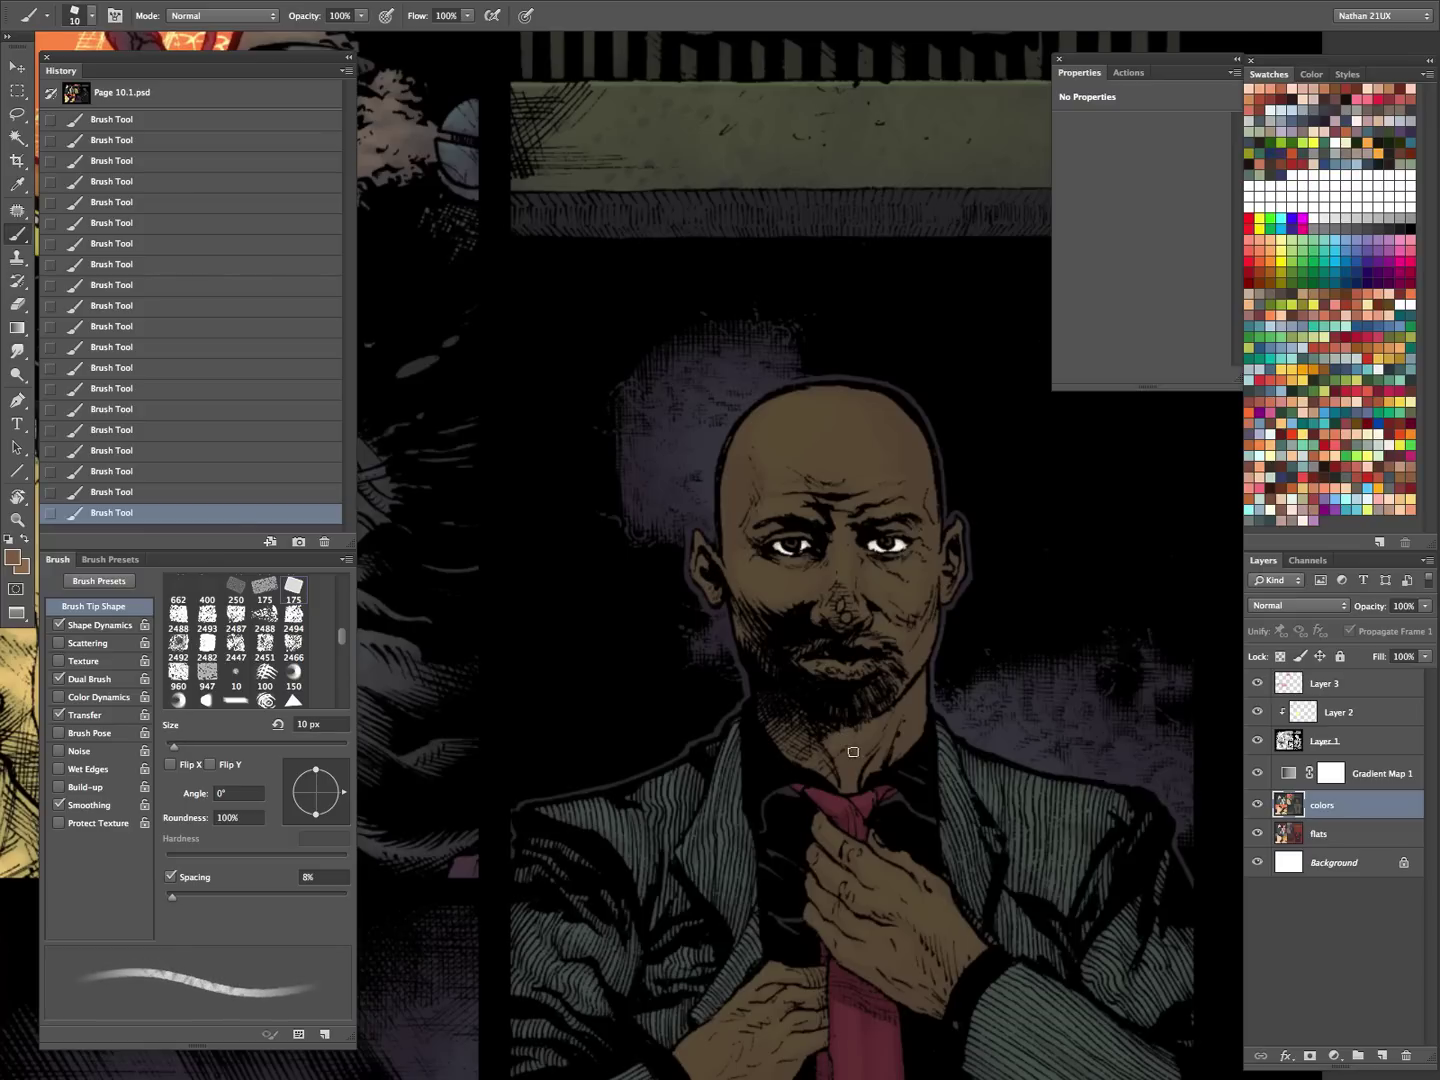
pyautogui.press(']')
pyautogui.press(']')
pyautogui.press(']')
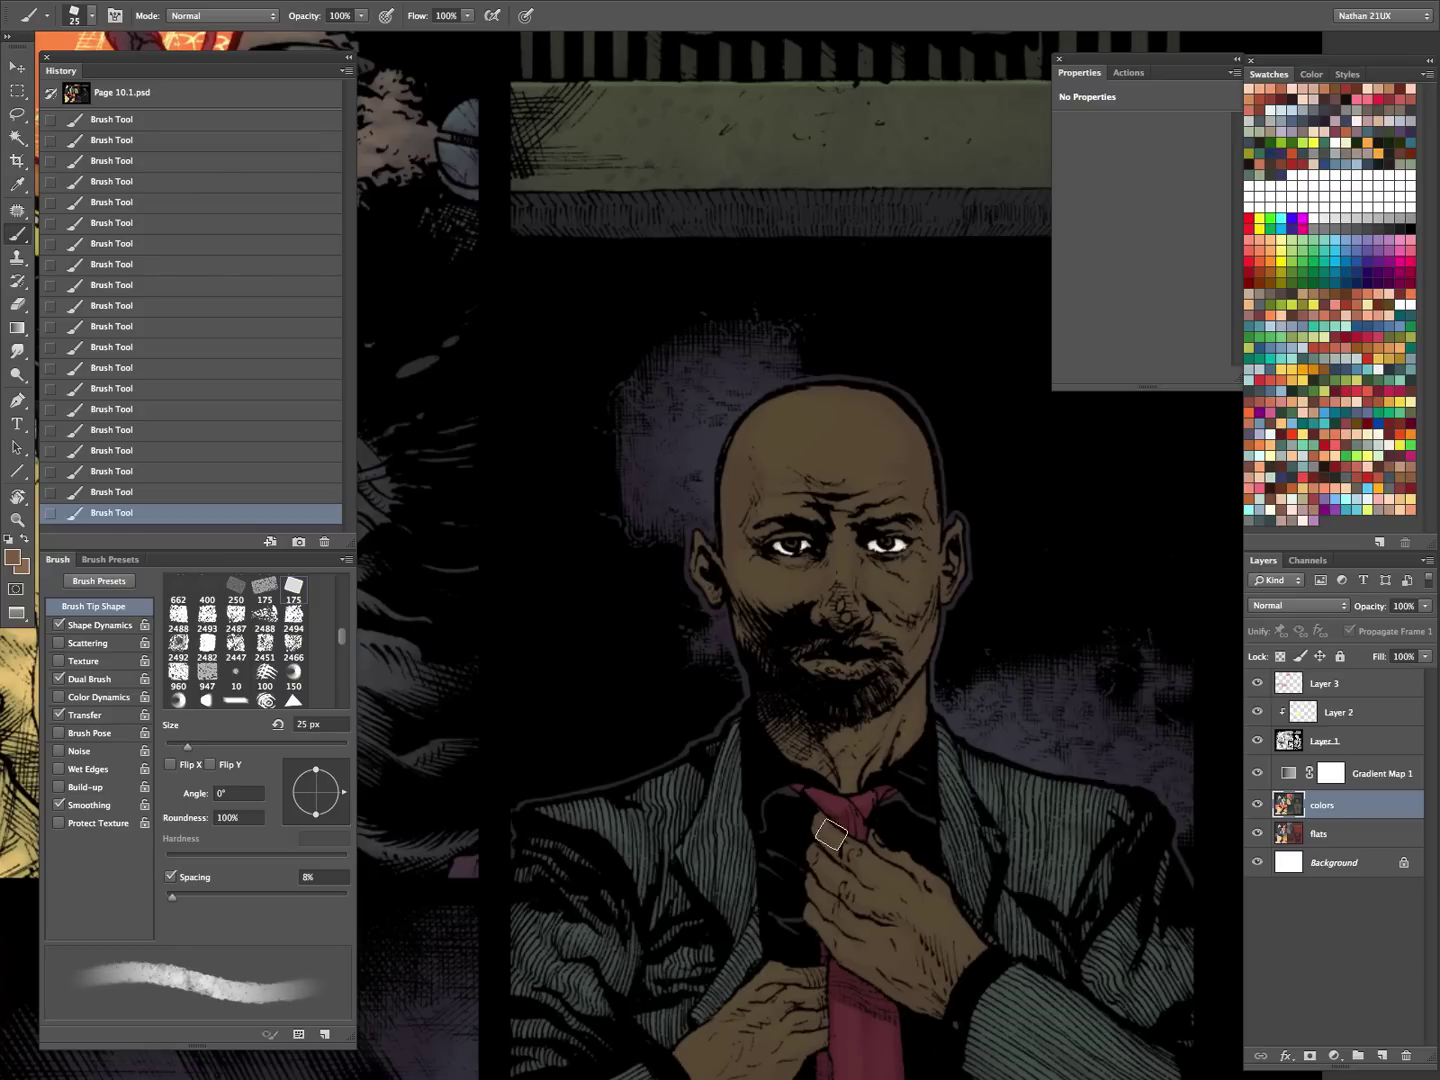
# - Hide the panels and check the bald man's skin and suit rendering up close and against the whole page
pyautogui.press('Tab')
pyautogui.hotkey('ctrl', '-')
pyautogui.moveTo(980, 665); pyautogui.dragTo(1003, 613)
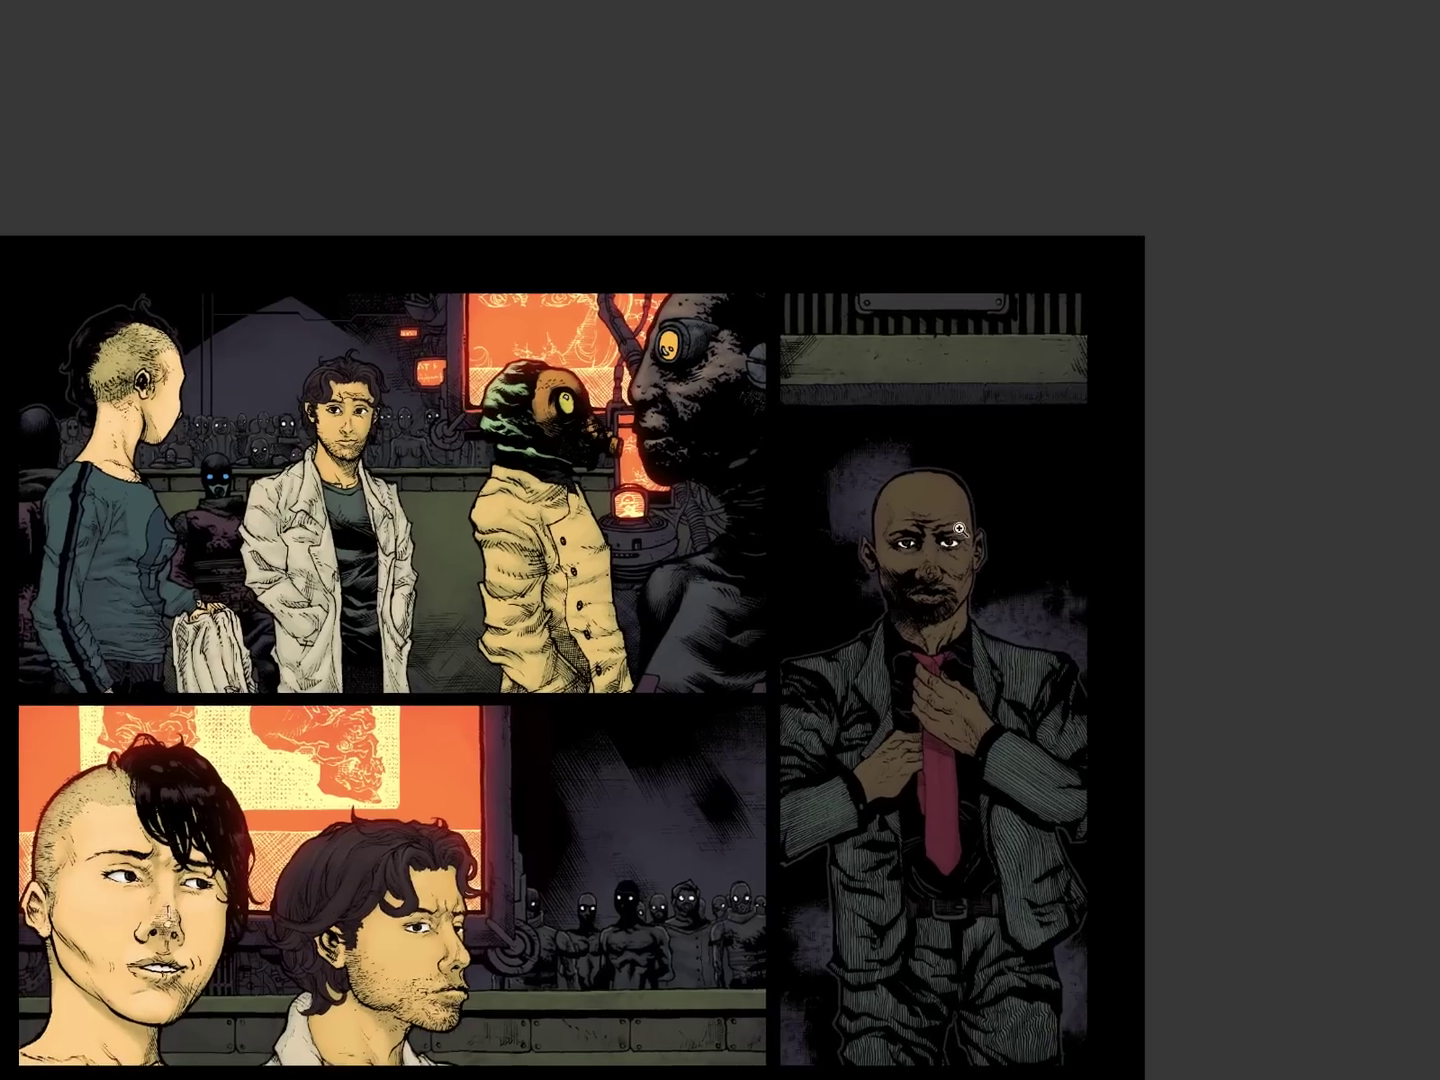
pyautogui.scroll(3, 976, 525)
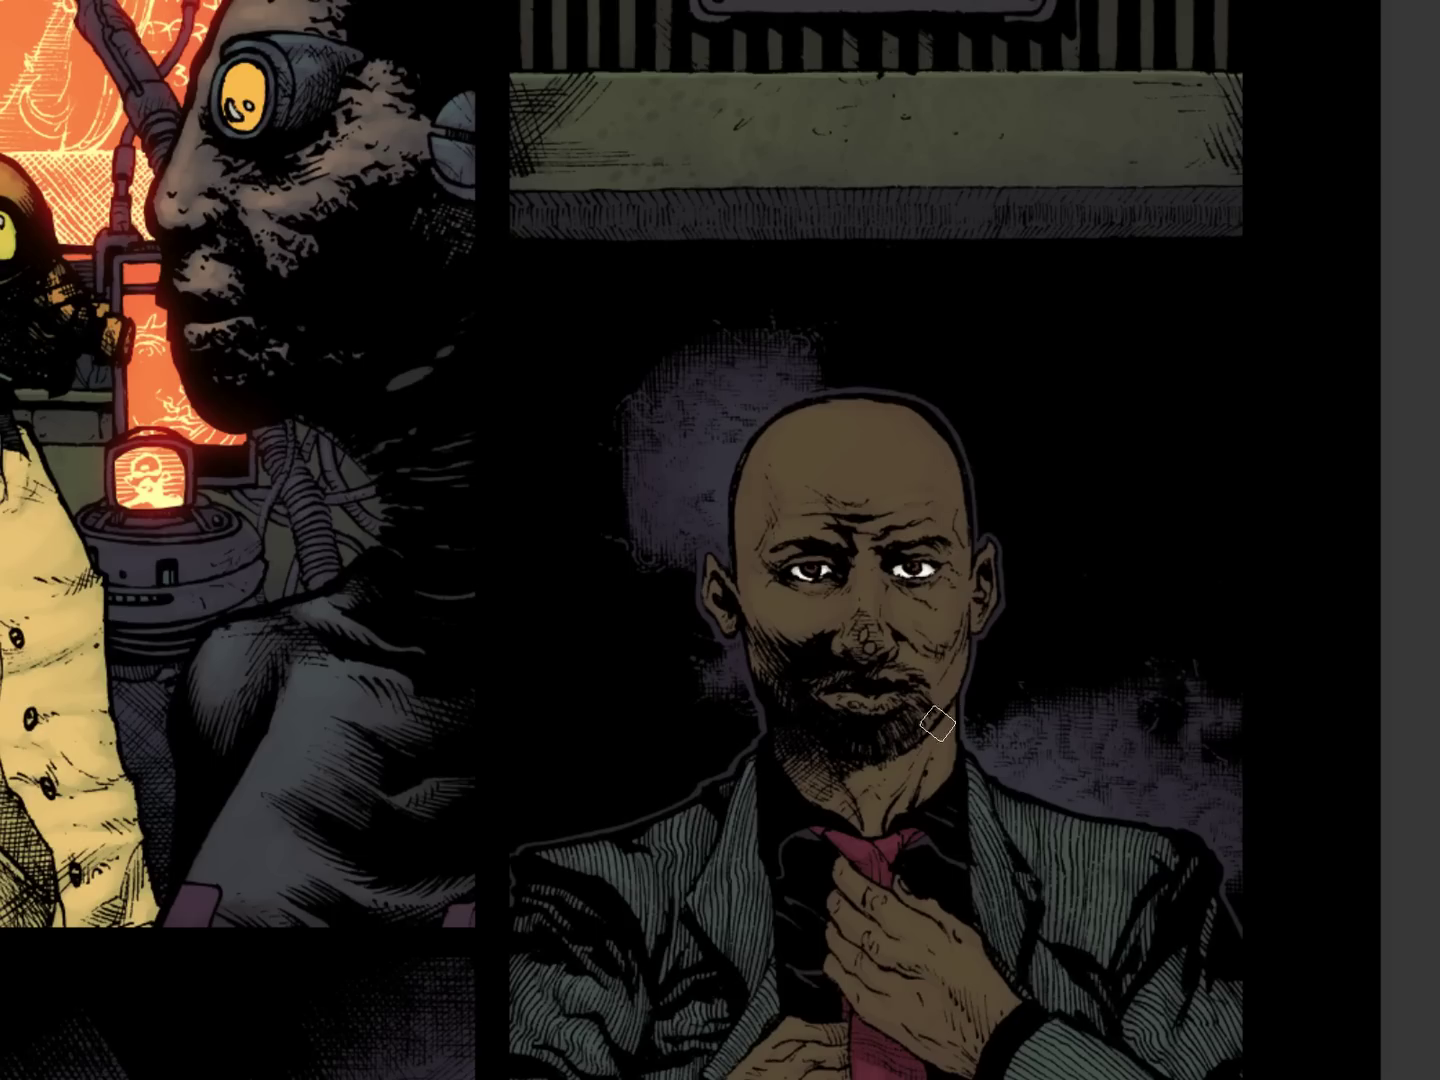
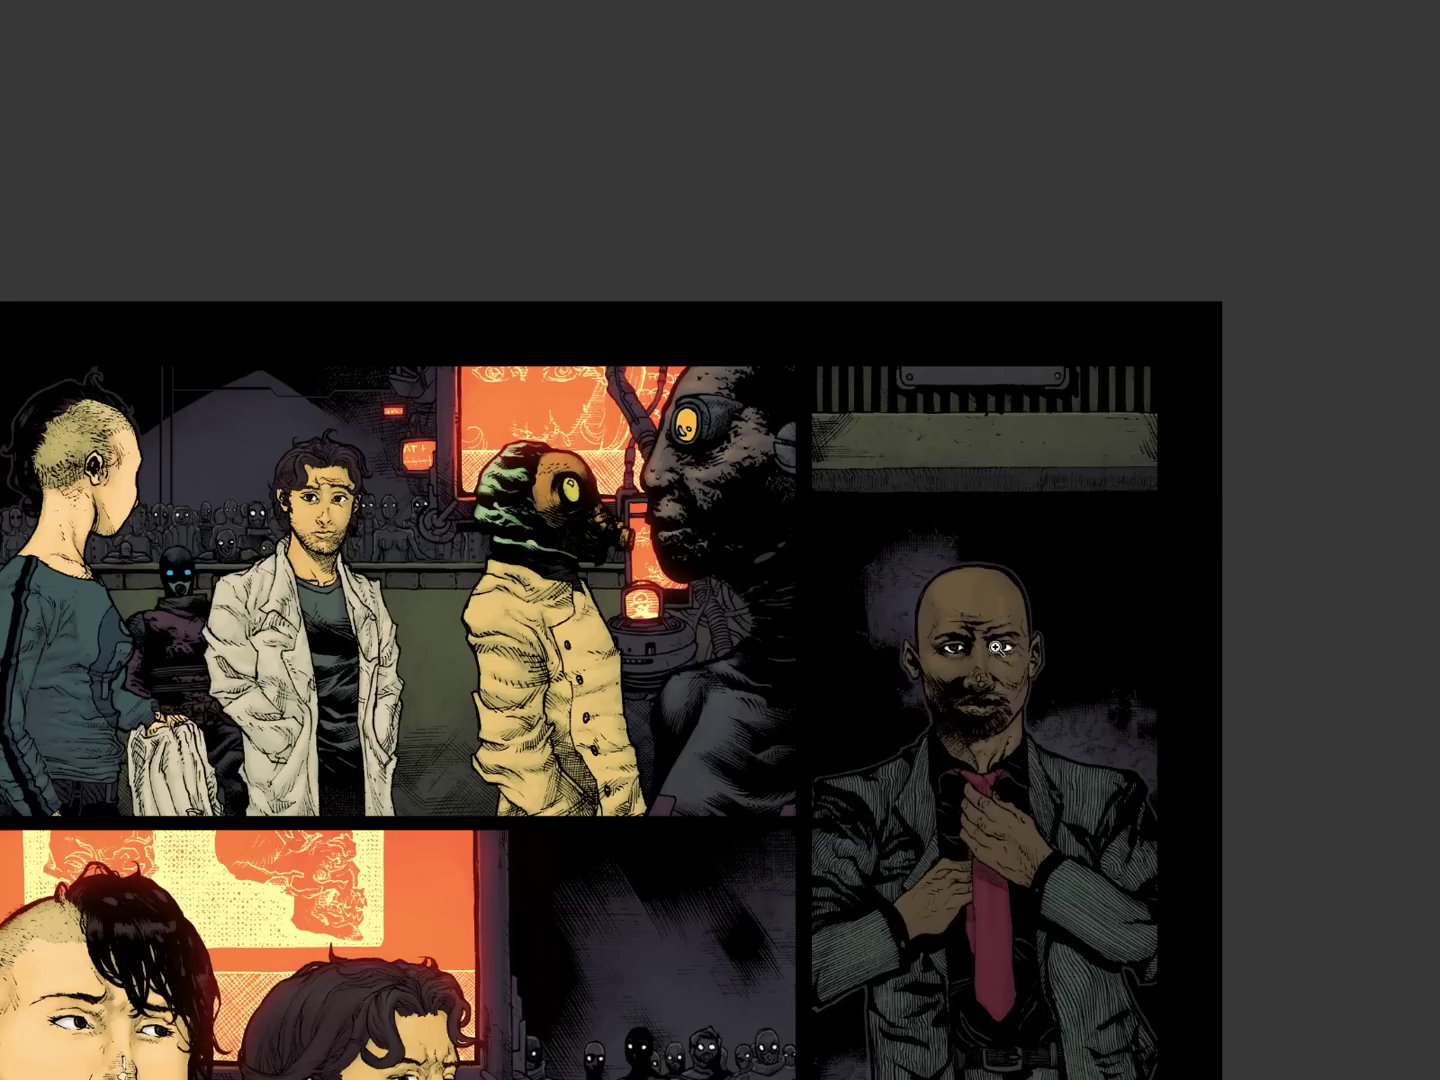
pyautogui.click(997, 648)
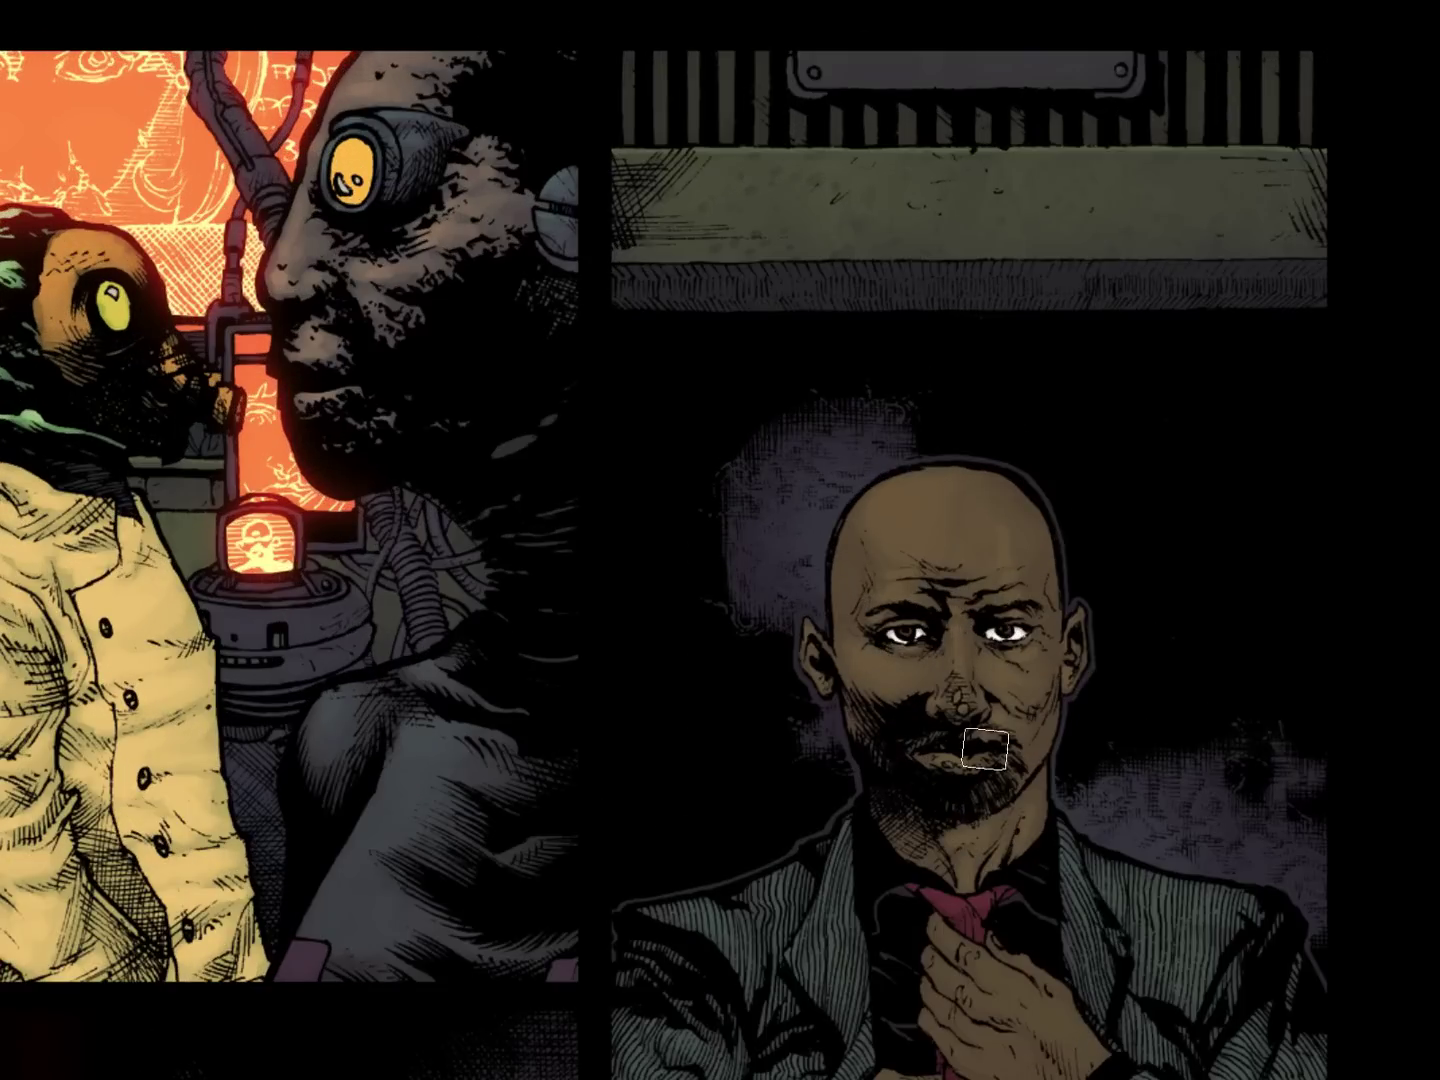
pyautogui.moveTo(1114, 776); pyautogui.dragTo(839, 276)
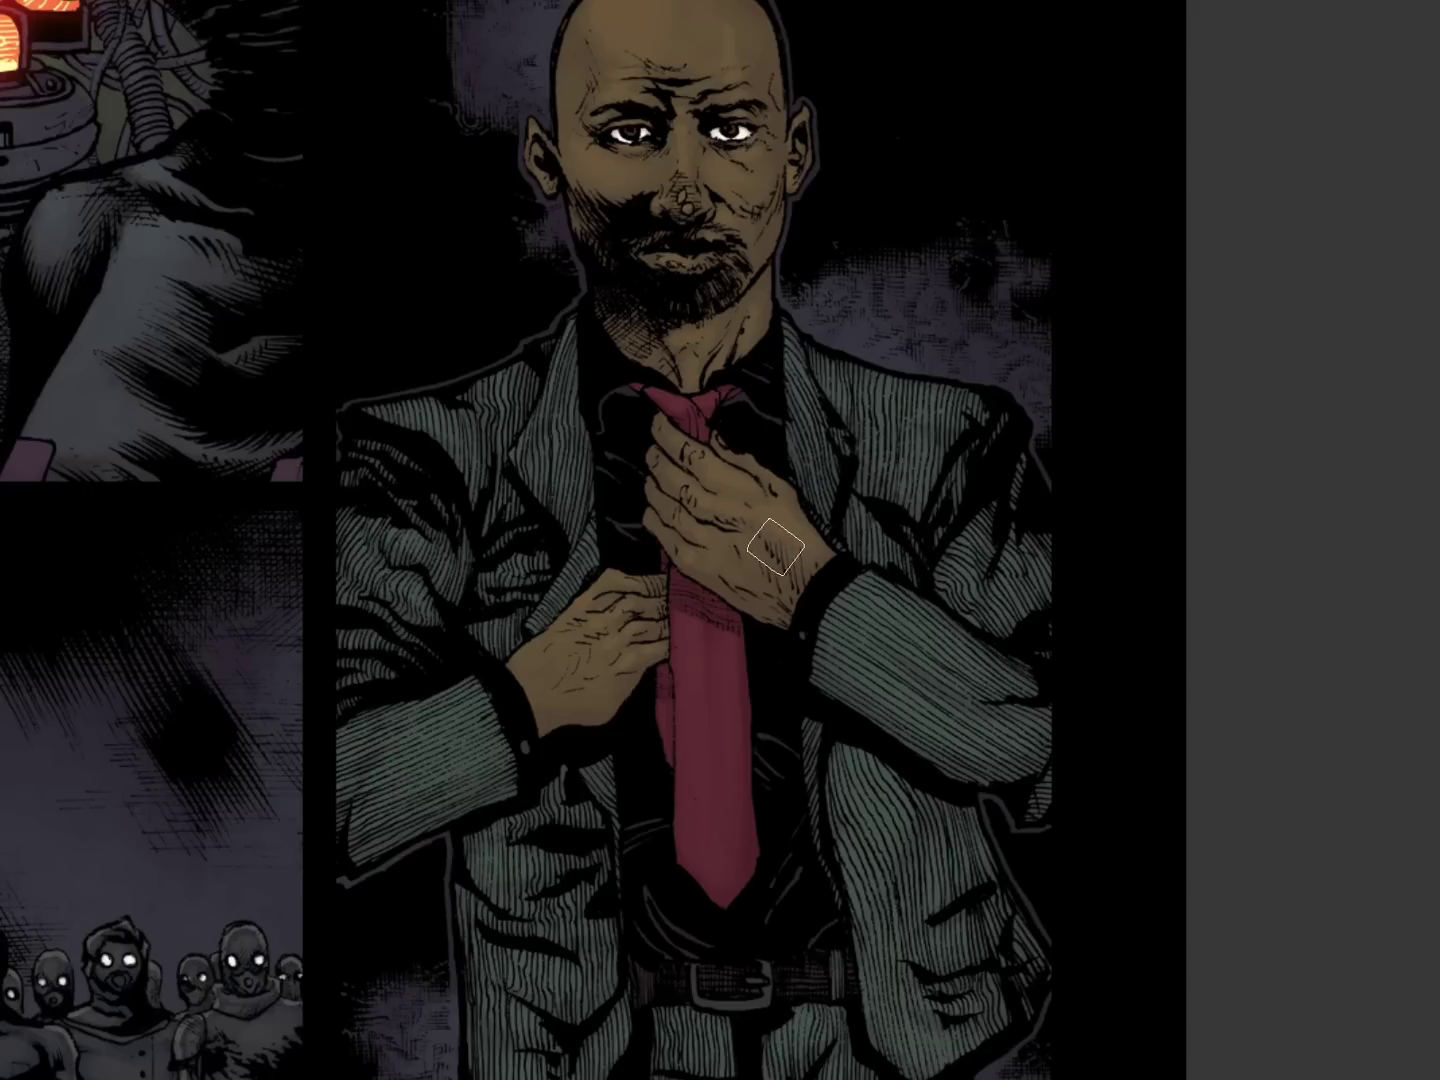
pyautogui.moveTo(806, 546); pyautogui.dragTo(887, 967)
pyautogui.moveTo(958, 677); pyautogui.dragTo(872, 789)
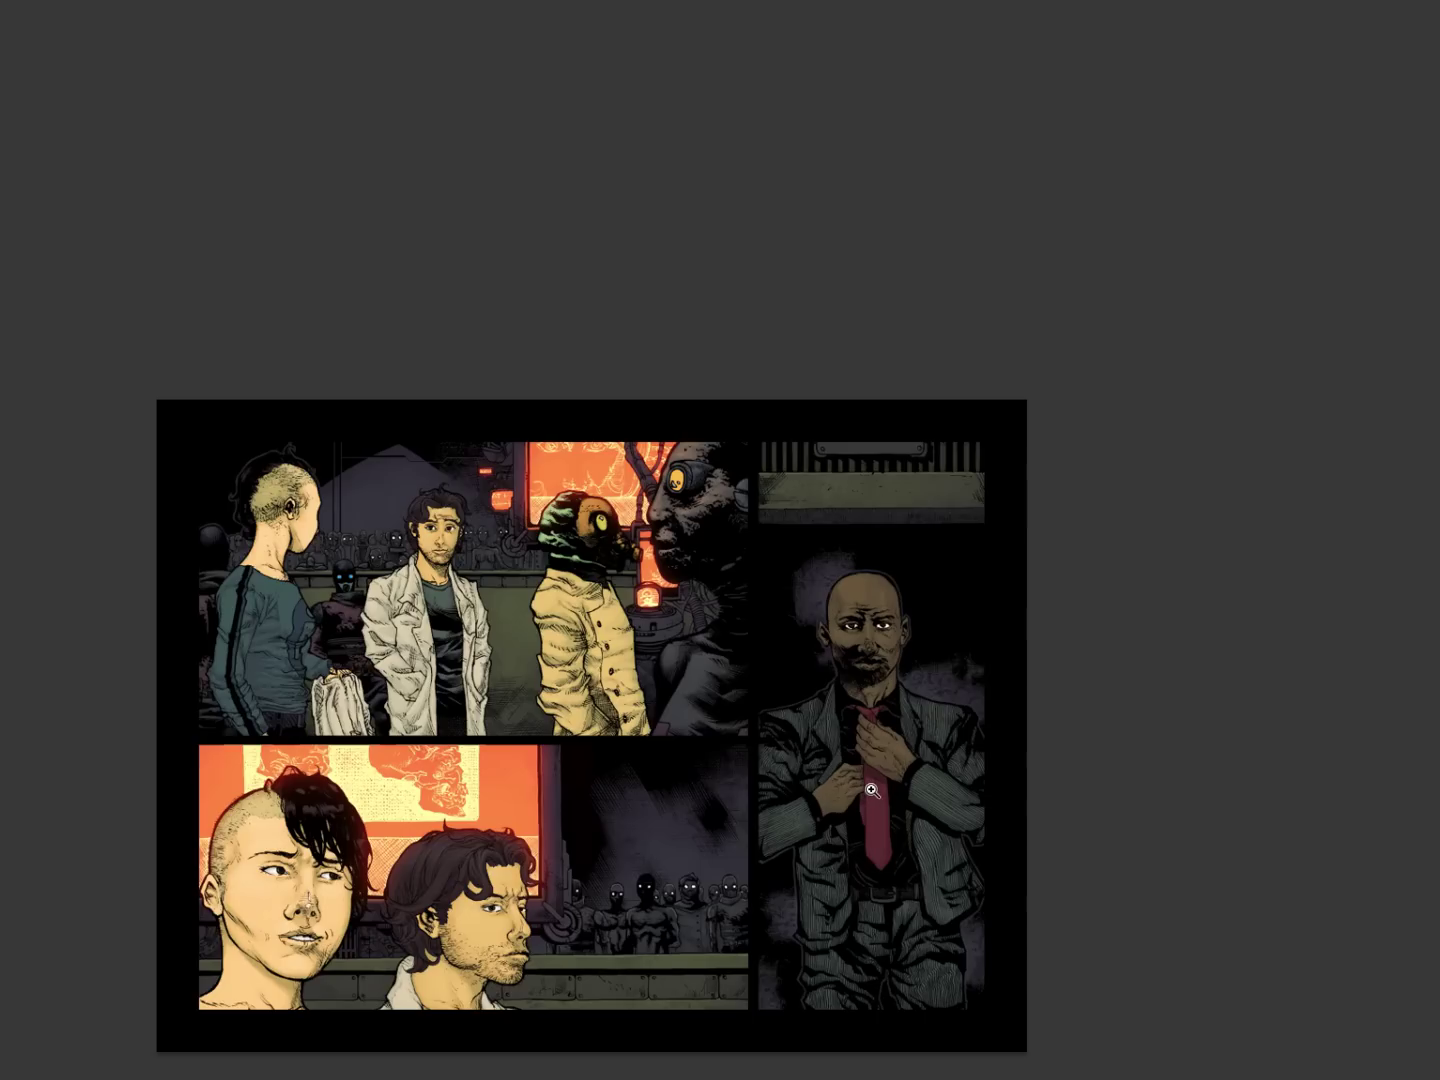
# - Select the whites of the bald man's eyes from the flats and limit the selection to his eyes, with the colors layer active
pyautogui.moveTo(1000, 810); pyautogui.dragTo(1041, 671)
pyautogui.press('Tab')
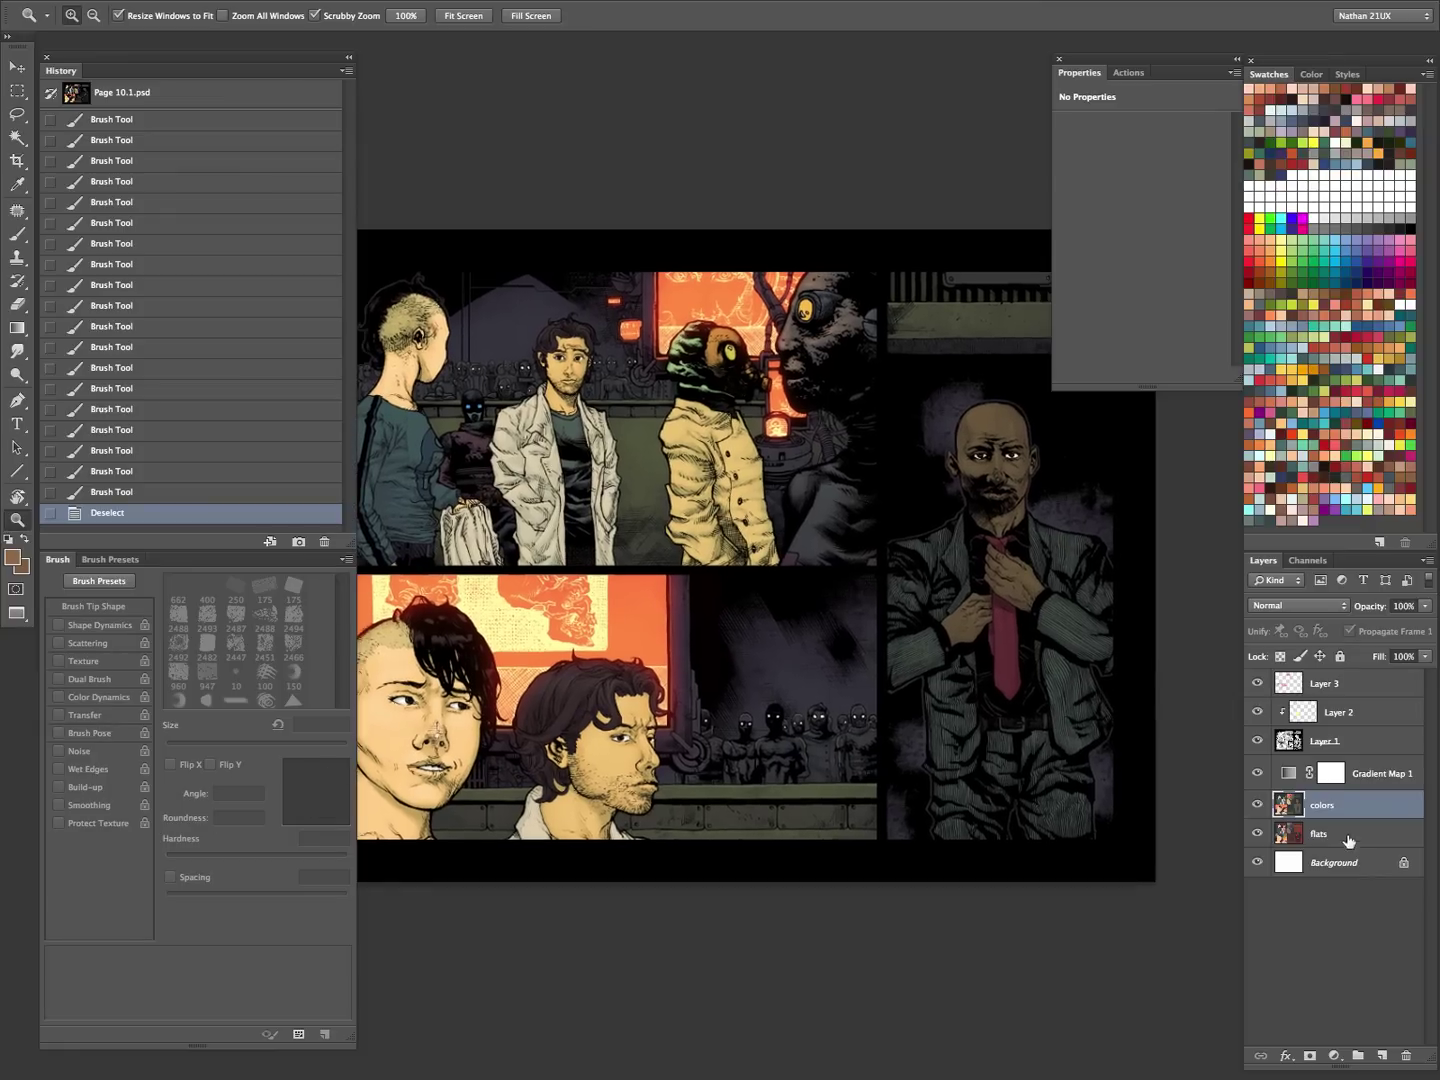
pyautogui.click(1010, 458)
pyautogui.click(1340, 806)
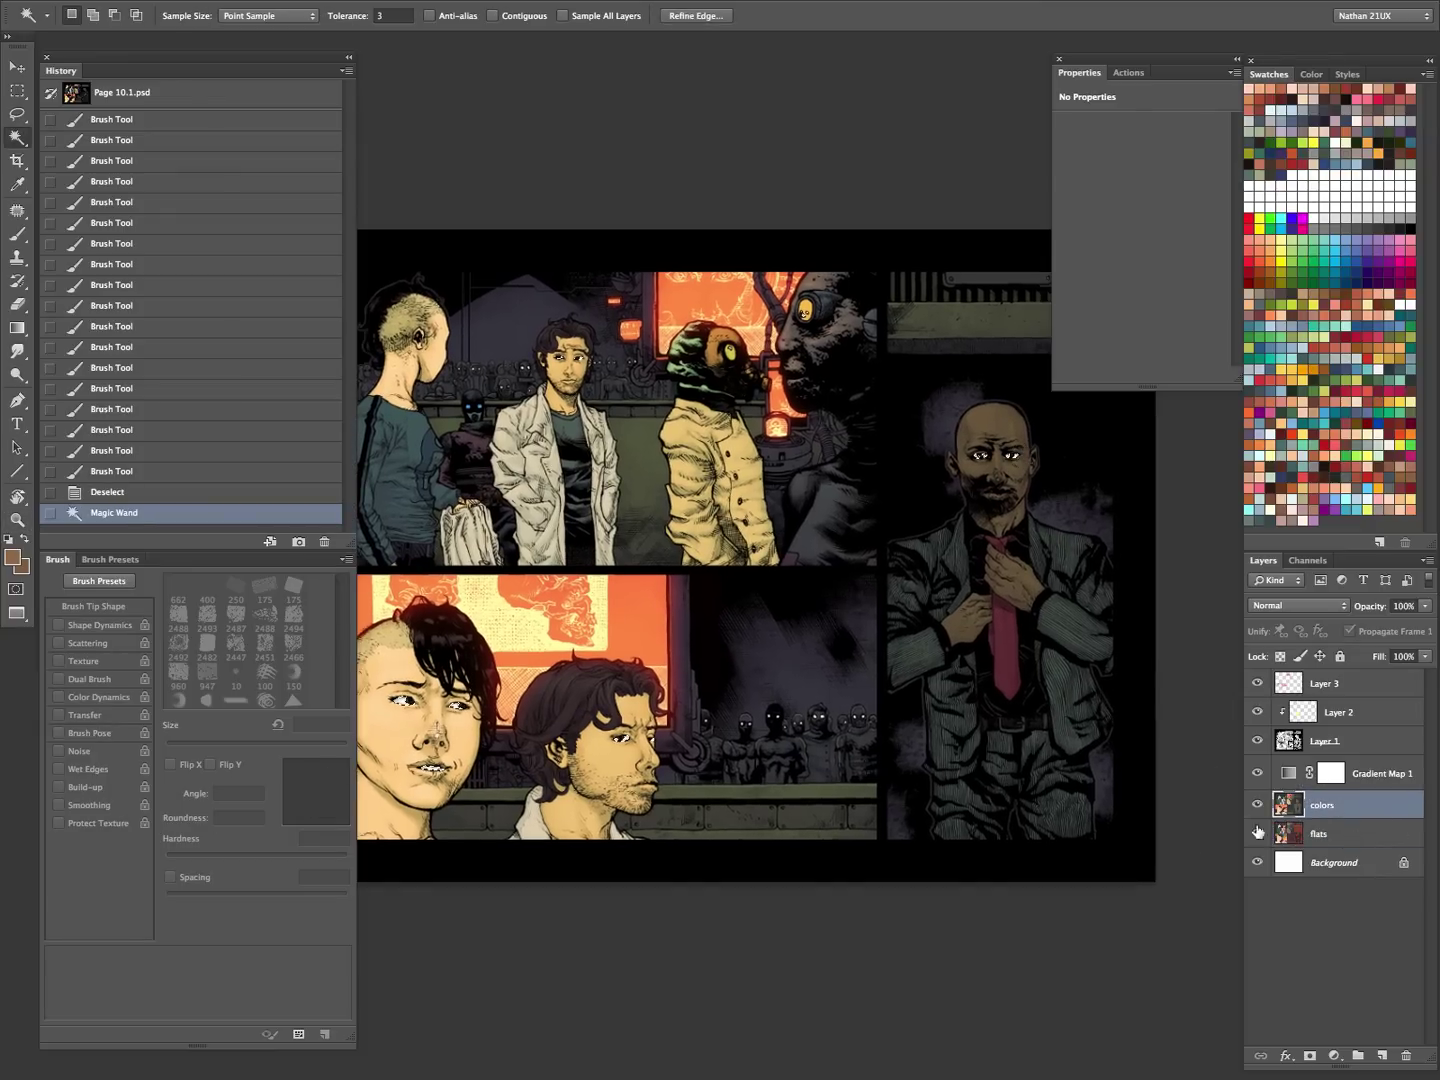
pyautogui.press('Tab')
pyautogui.moveTo(903, 203); pyautogui.dragTo(203, 909)
pyautogui.moveTo(1016, 442); pyautogui.dragTo(1102, 433)
pyautogui.press('Tab')
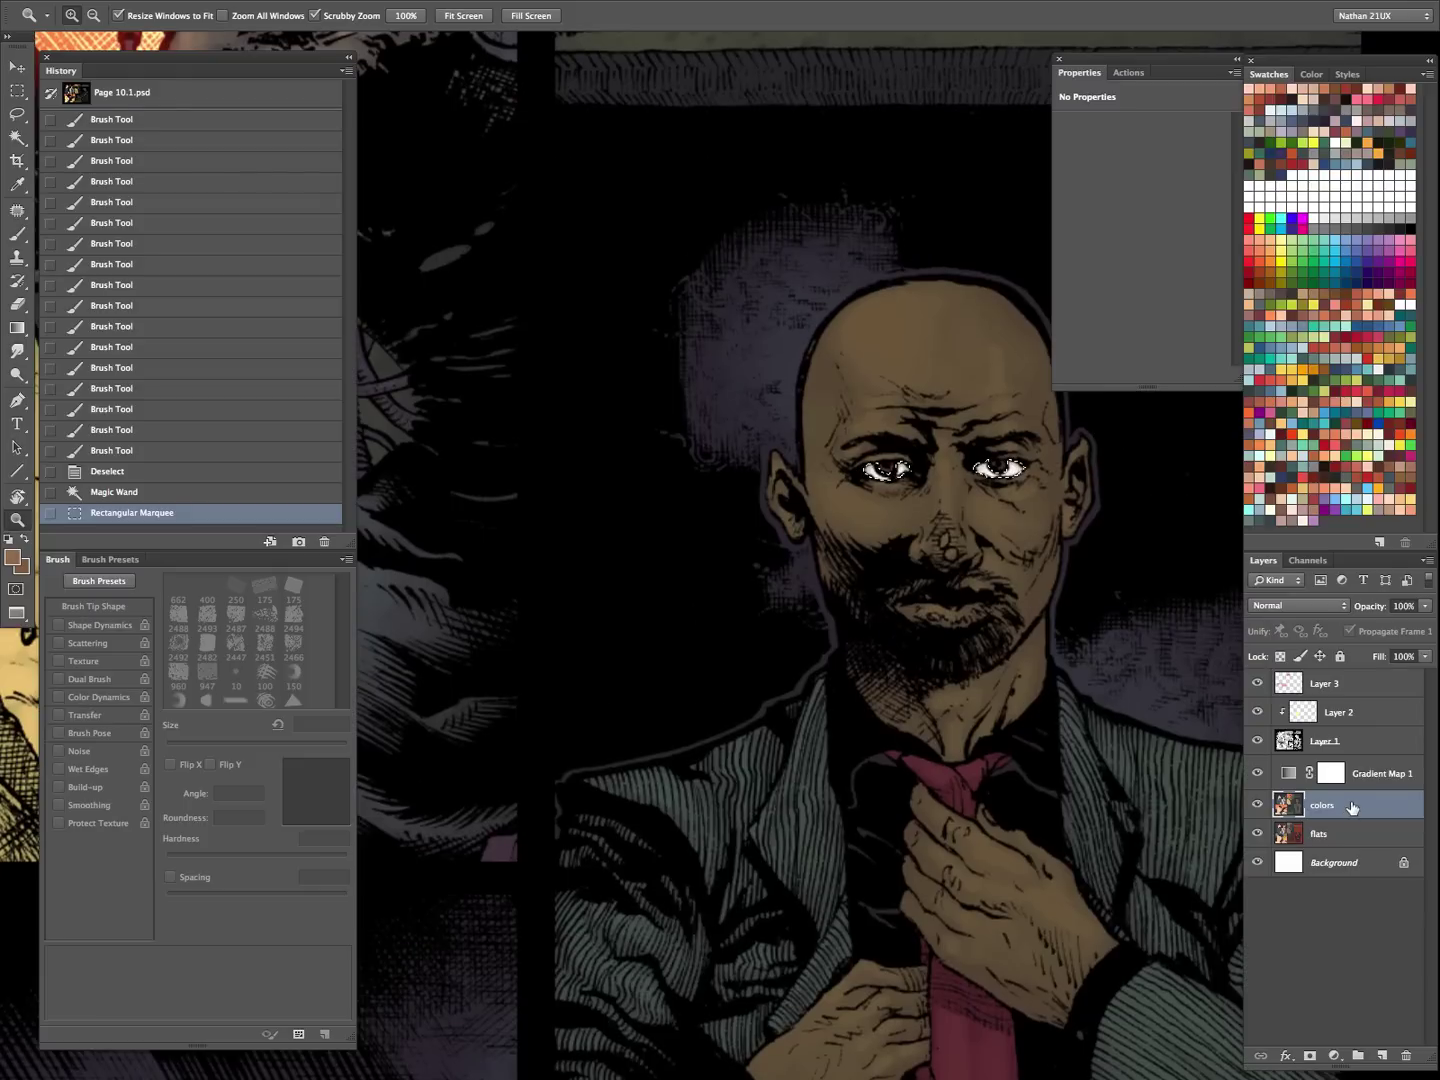
# - Darken the bald man's selected eye whites to Lightness -18, deselect, and check them against the whole page
pyautogui.hotkey('ctrl', 'u')
pyautogui.moveTo(1163, 292); pyautogui.dragTo(1140, 286)
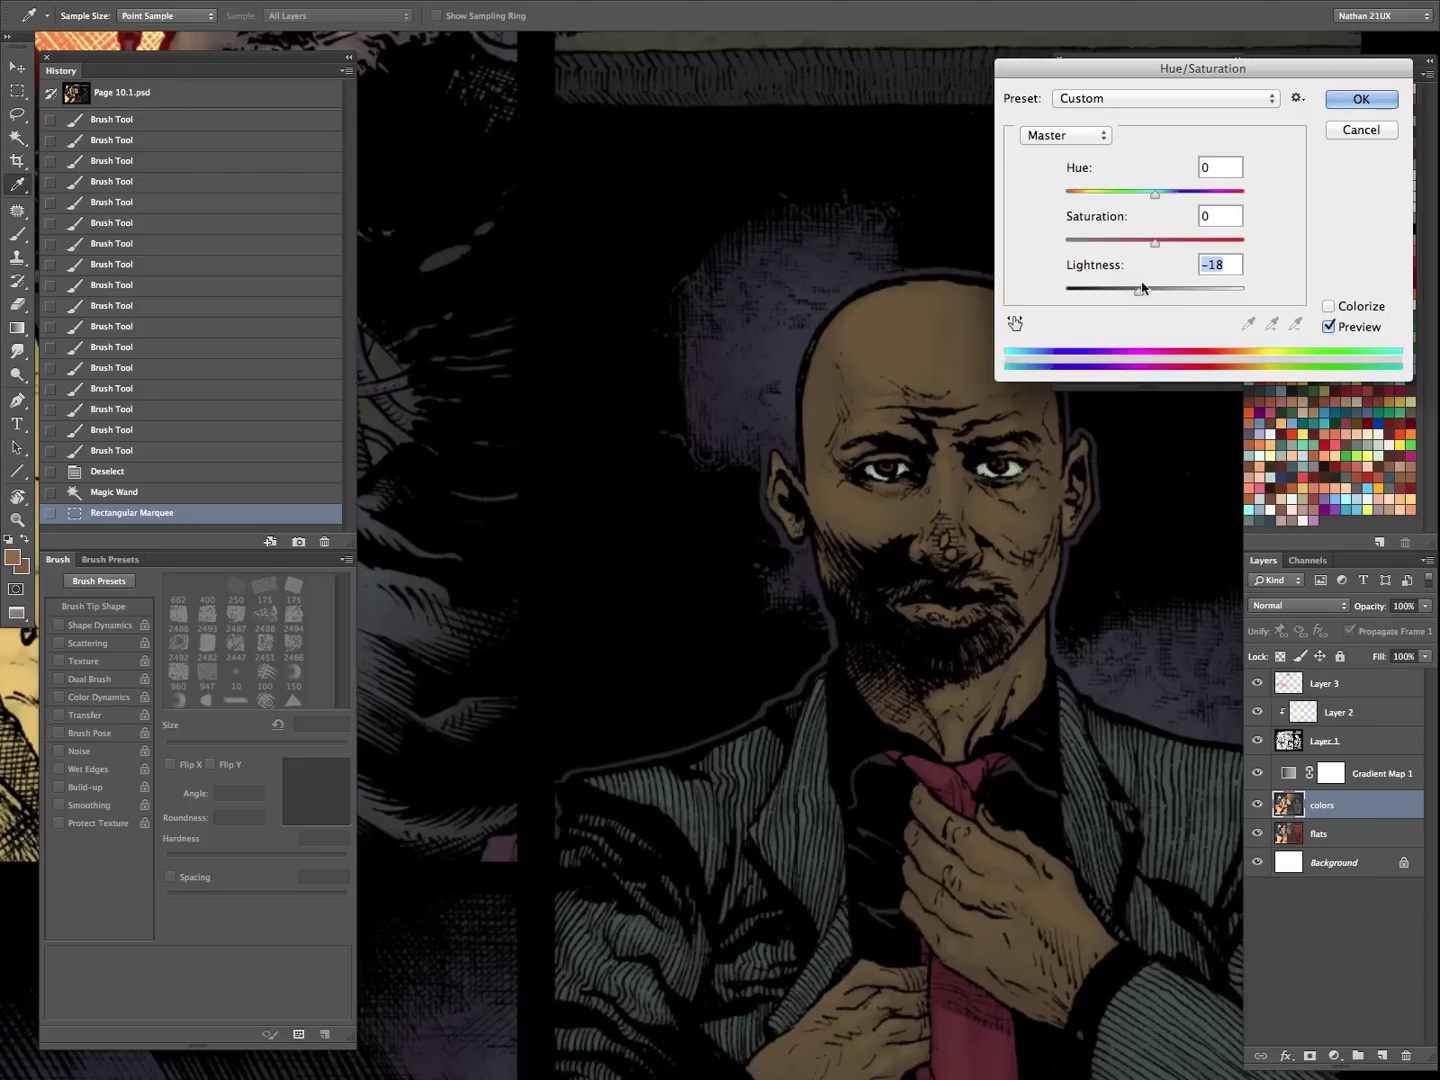
pyautogui.click(1352, 103)
pyautogui.moveTo(1094, 455); pyautogui.dragTo(925, 696)
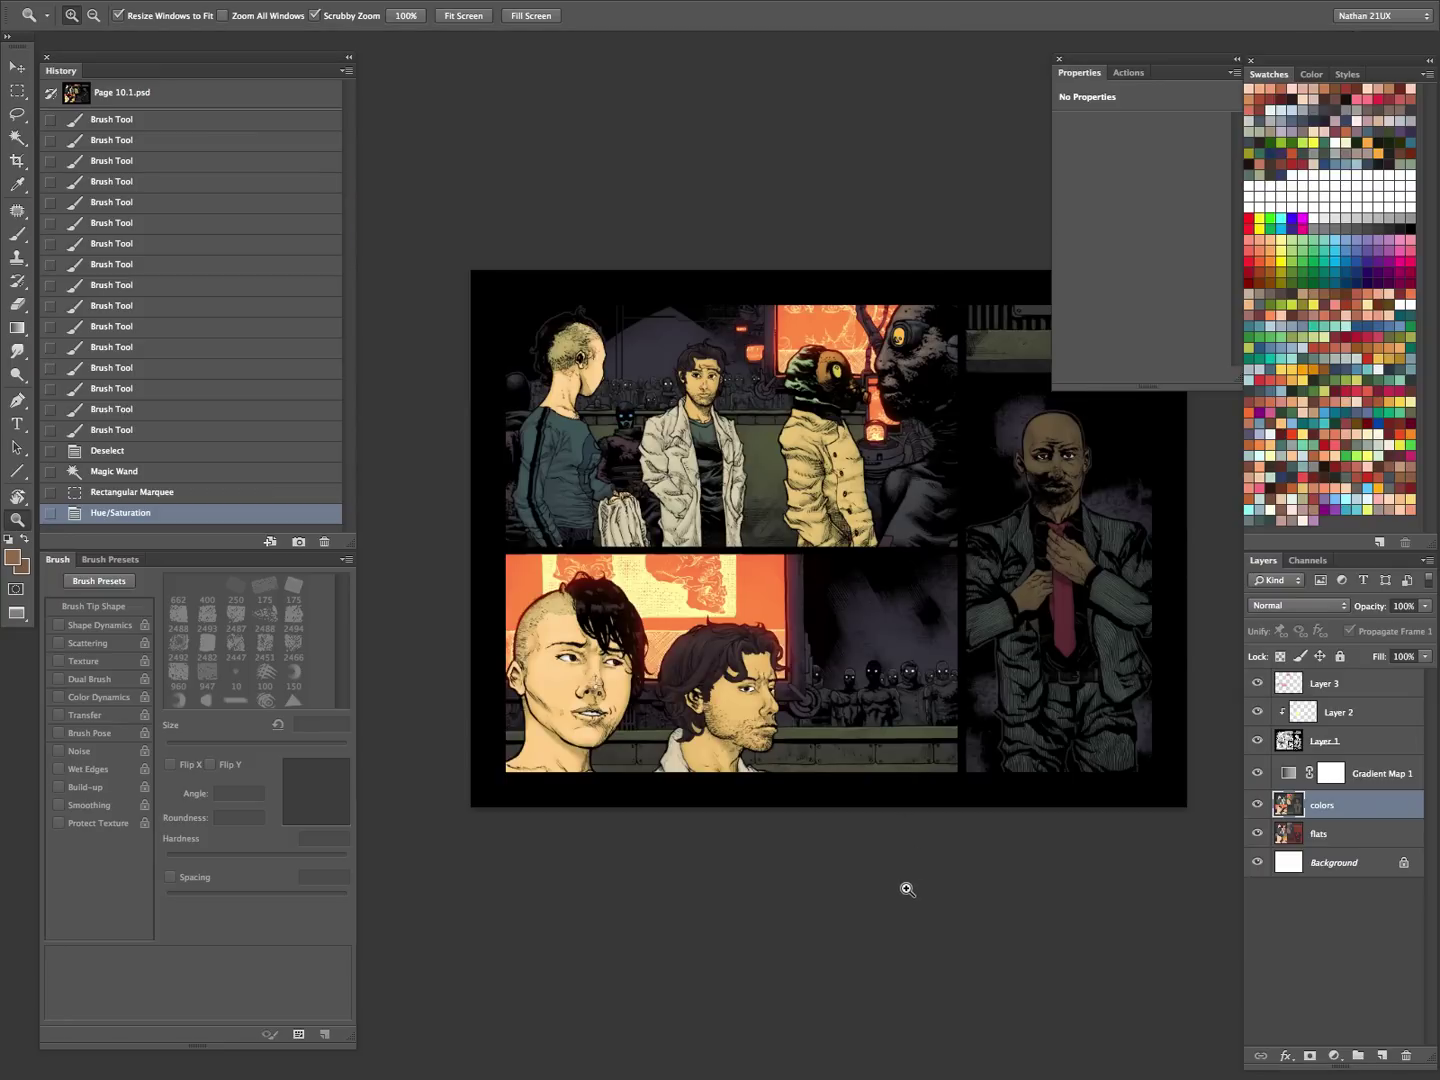
pyautogui.moveTo(1014, 739); pyautogui.dragTo(934, 842)
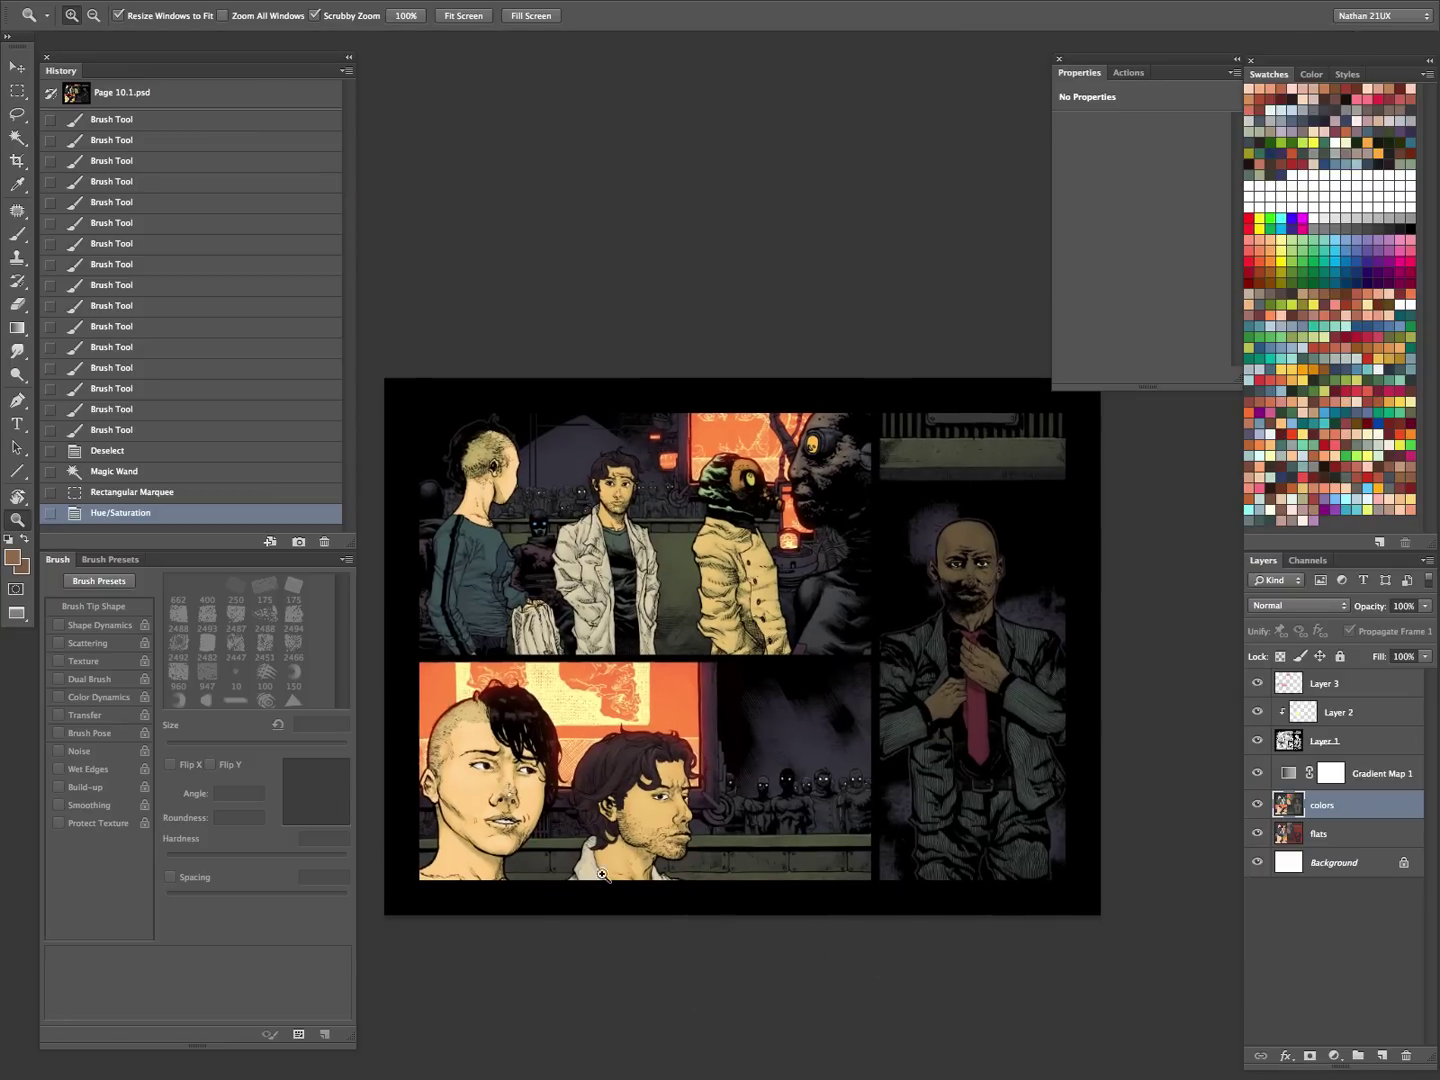
pyautogui.click(740, 758)
pyautogui.moveTo(662, 840)
pyautogui.mouseDown()
pyautogui.moveTo(693, 826)
pyautogui.moveTo(660, 835)
pyautogui.mouseUp()
pyautogui.press('Tab')
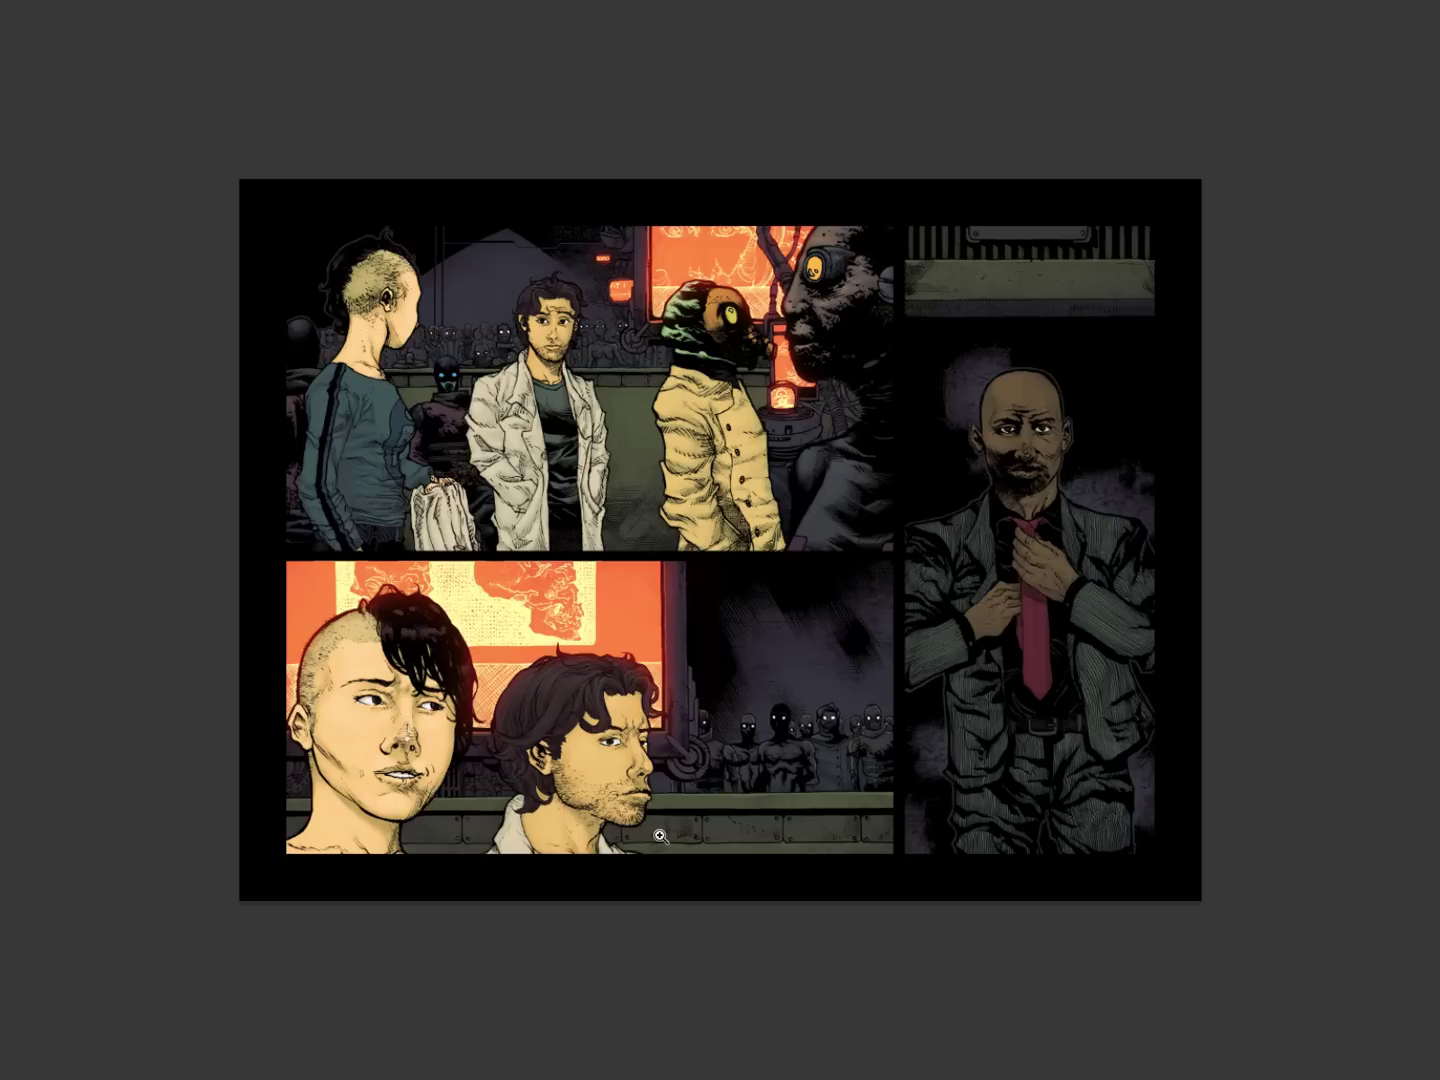
pyautogui.press('Tab')
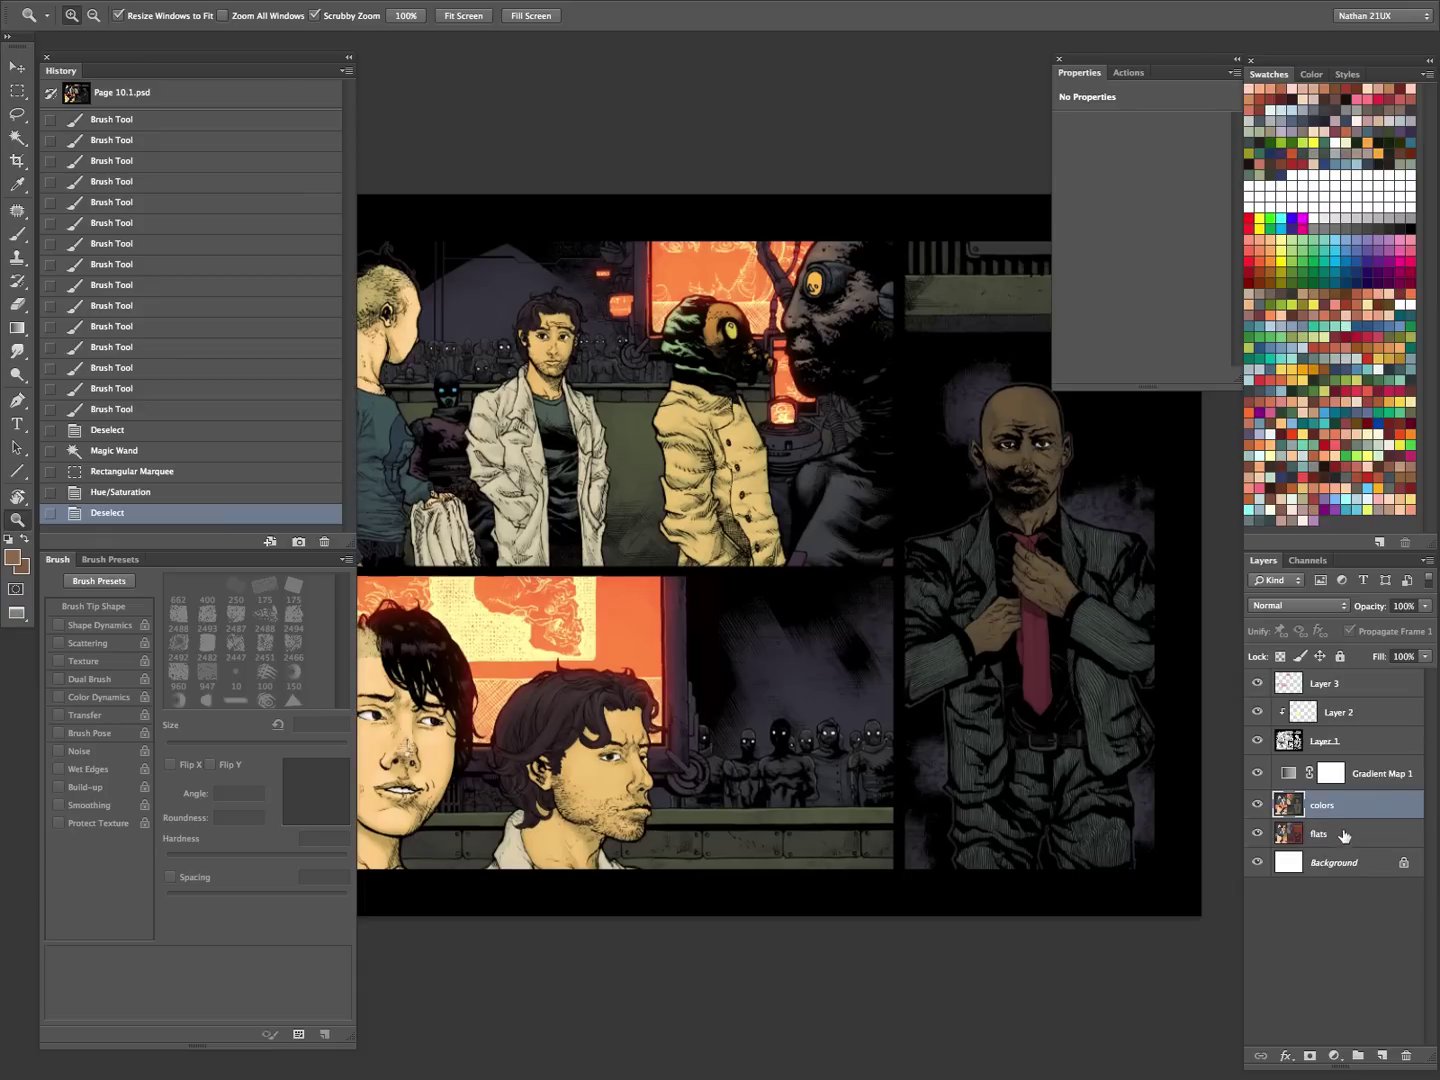
# - On the flats layer, select the small highlight shapes inside the giant cyborg's yellow goggle lens
pyautogui.click(1345, 836)
pyautogui.press('z')
pyautogui.moveTo(841, 273); pyautogui.dragTo(896, 275)
pyautogui.press('b')
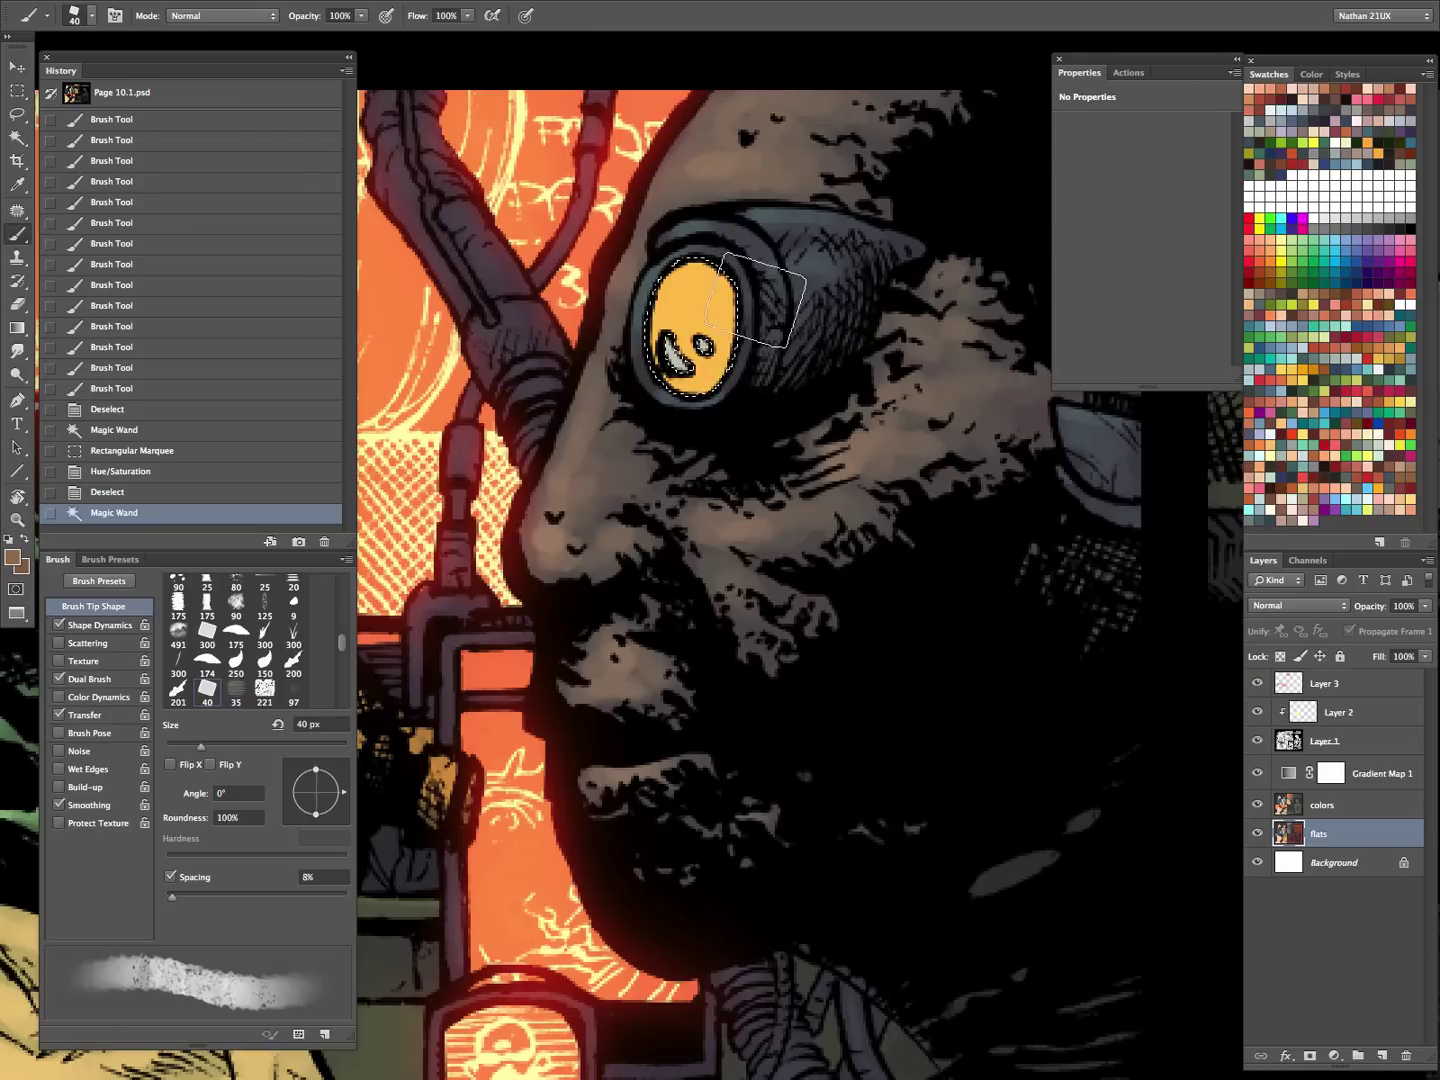
pyautogui.press('super+d')
pyautogui.press('w')
pyautogui.click(678, 361)
# - Brush the sampled lens orange over the selected highlight shapes on both the flats and colors layers
pyautogui.press('b')
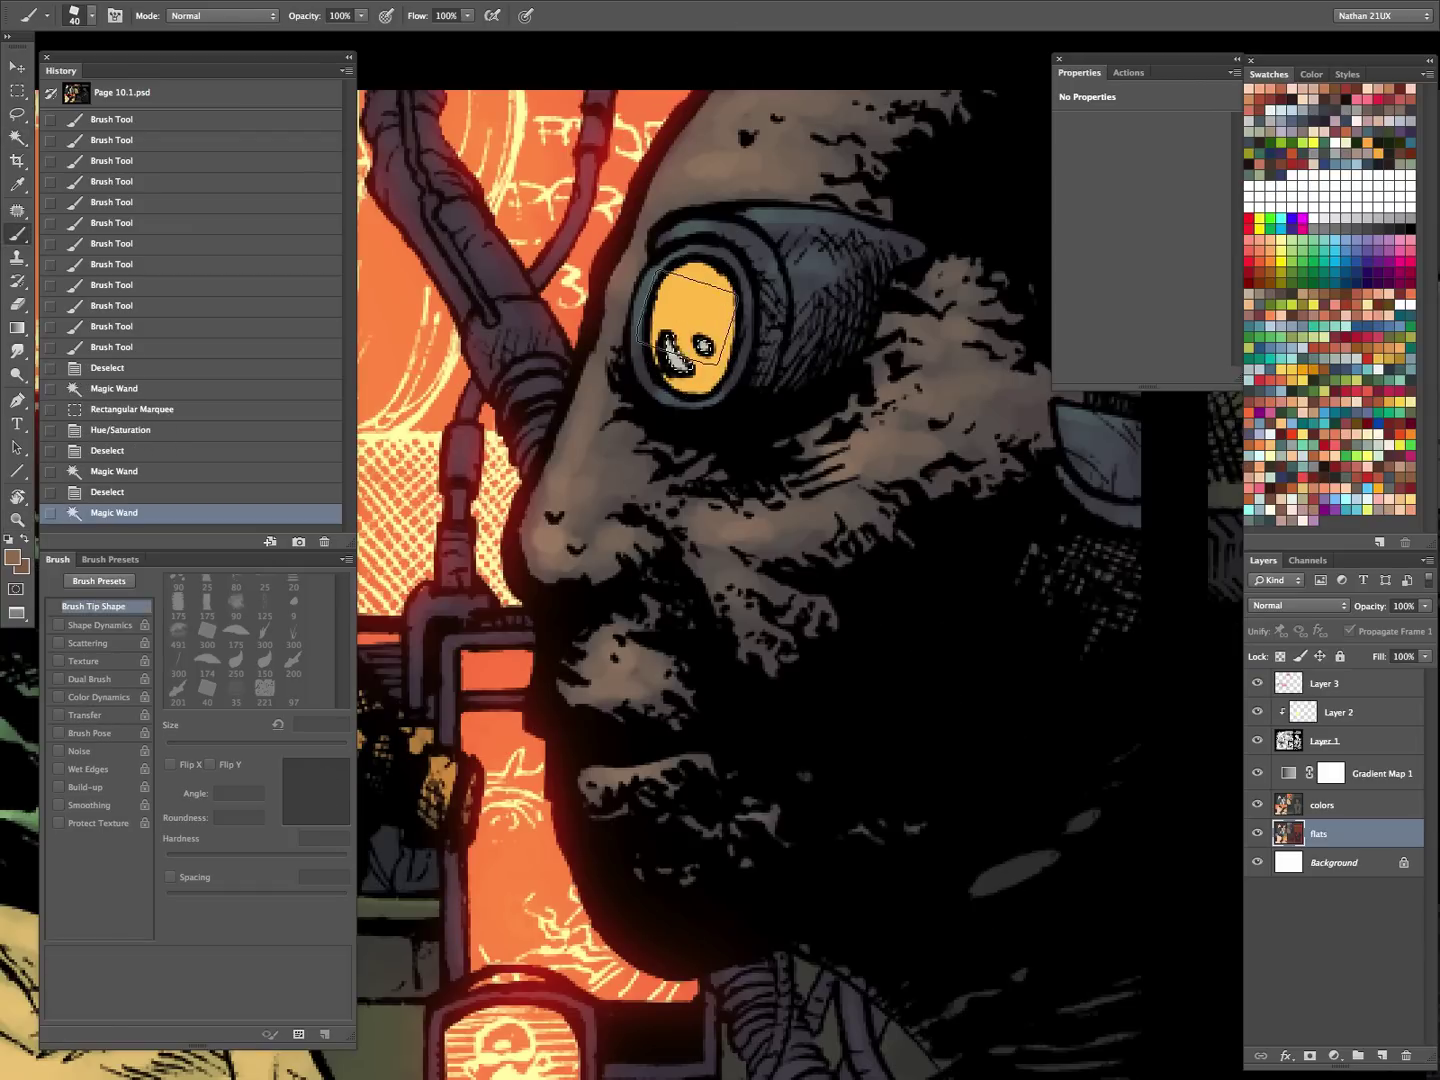
pyautogui.keyDown('alt'); pyautogui.click(707, 319); pyautogui.keyUp('alt')
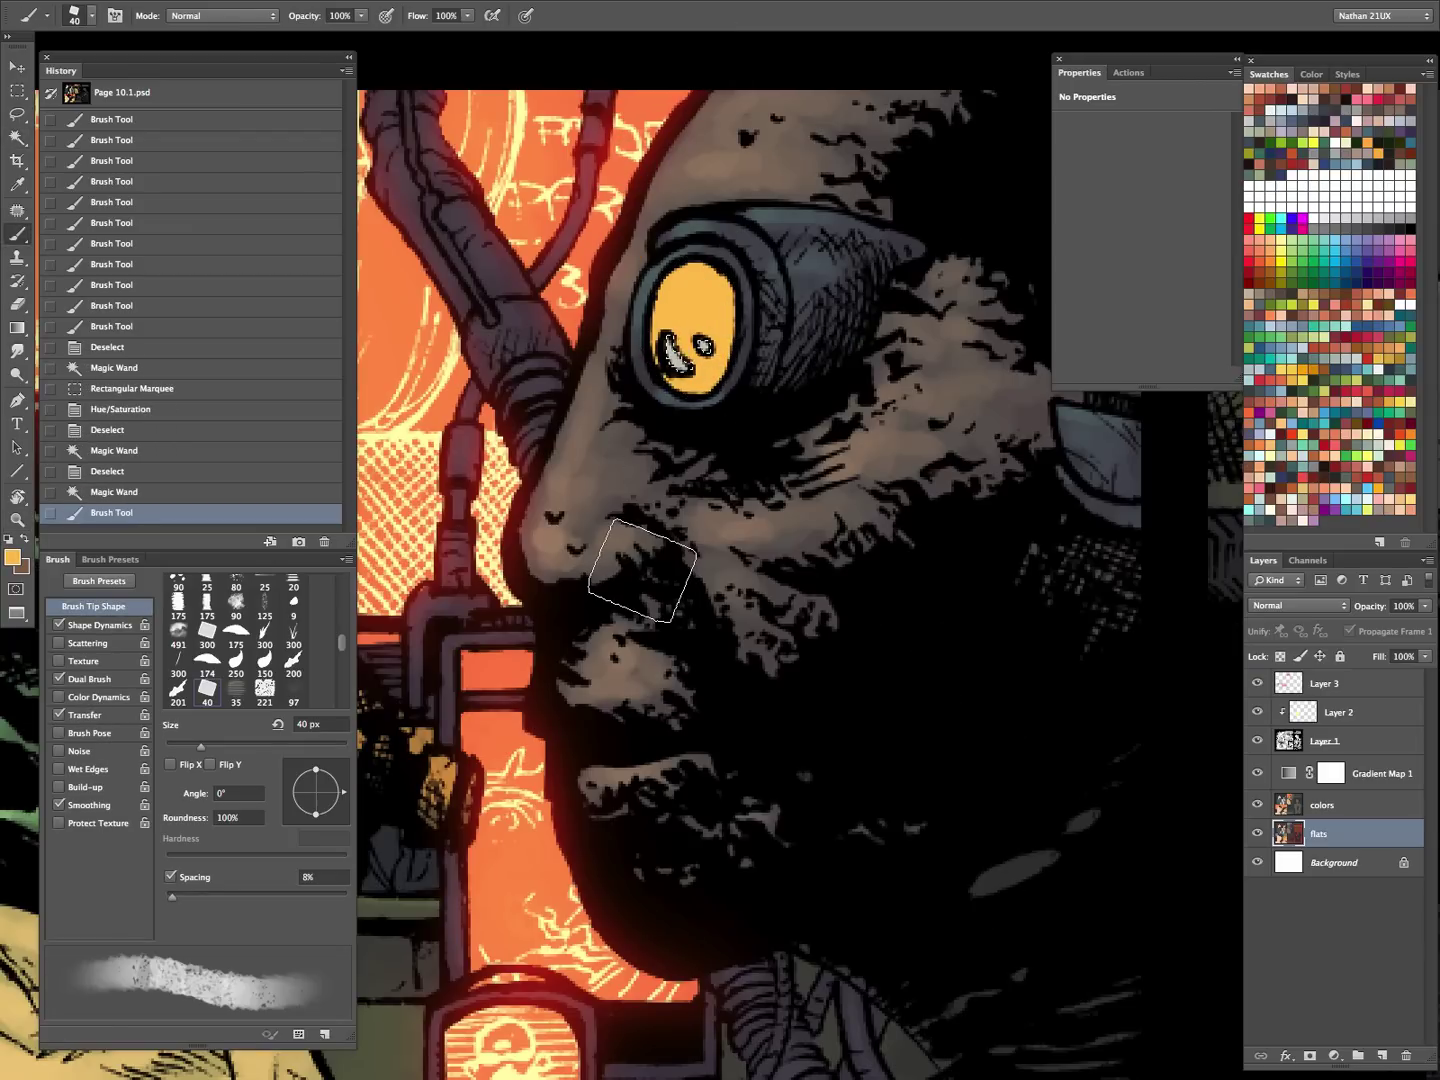
pyautogui.hotkey('alt', ']')
pyautogui.click(660, 385)
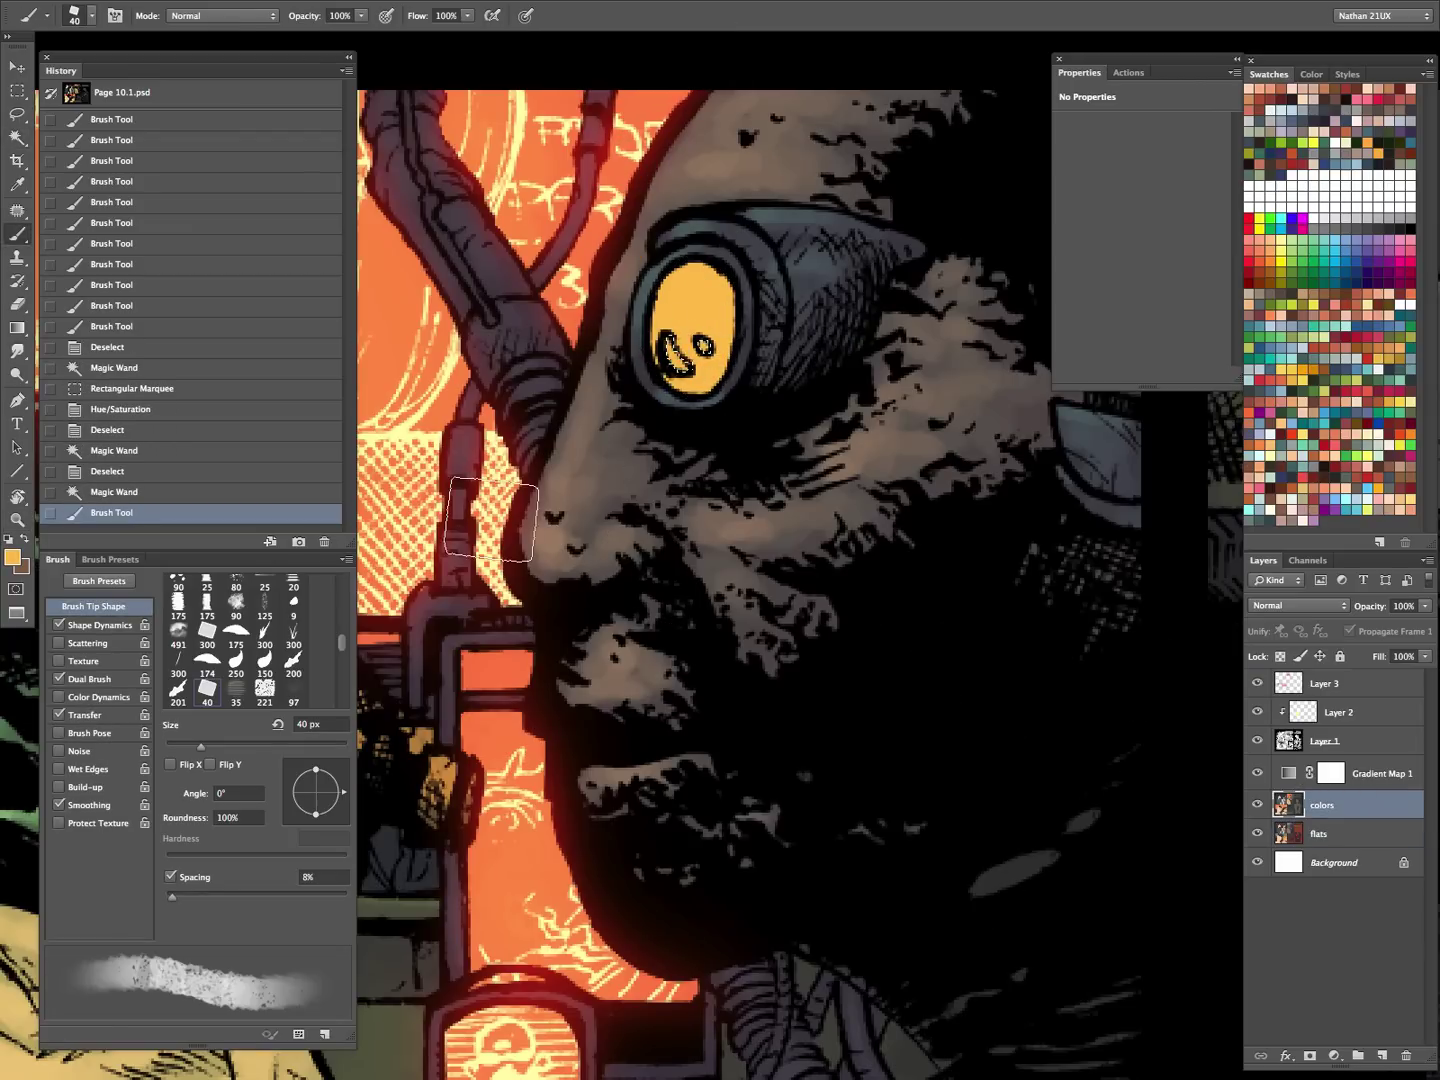
# - Choose a pale peach foreground color and brush it into the goggle's selected highlight shapes with the 40 px brush
pyautogui.click(12, 557)
pyautogui.click(601, 759)
pyautogui.moveTo(600, 758); pyautogui.dragTo(571, 761)
pyautogui.click(905, 749)
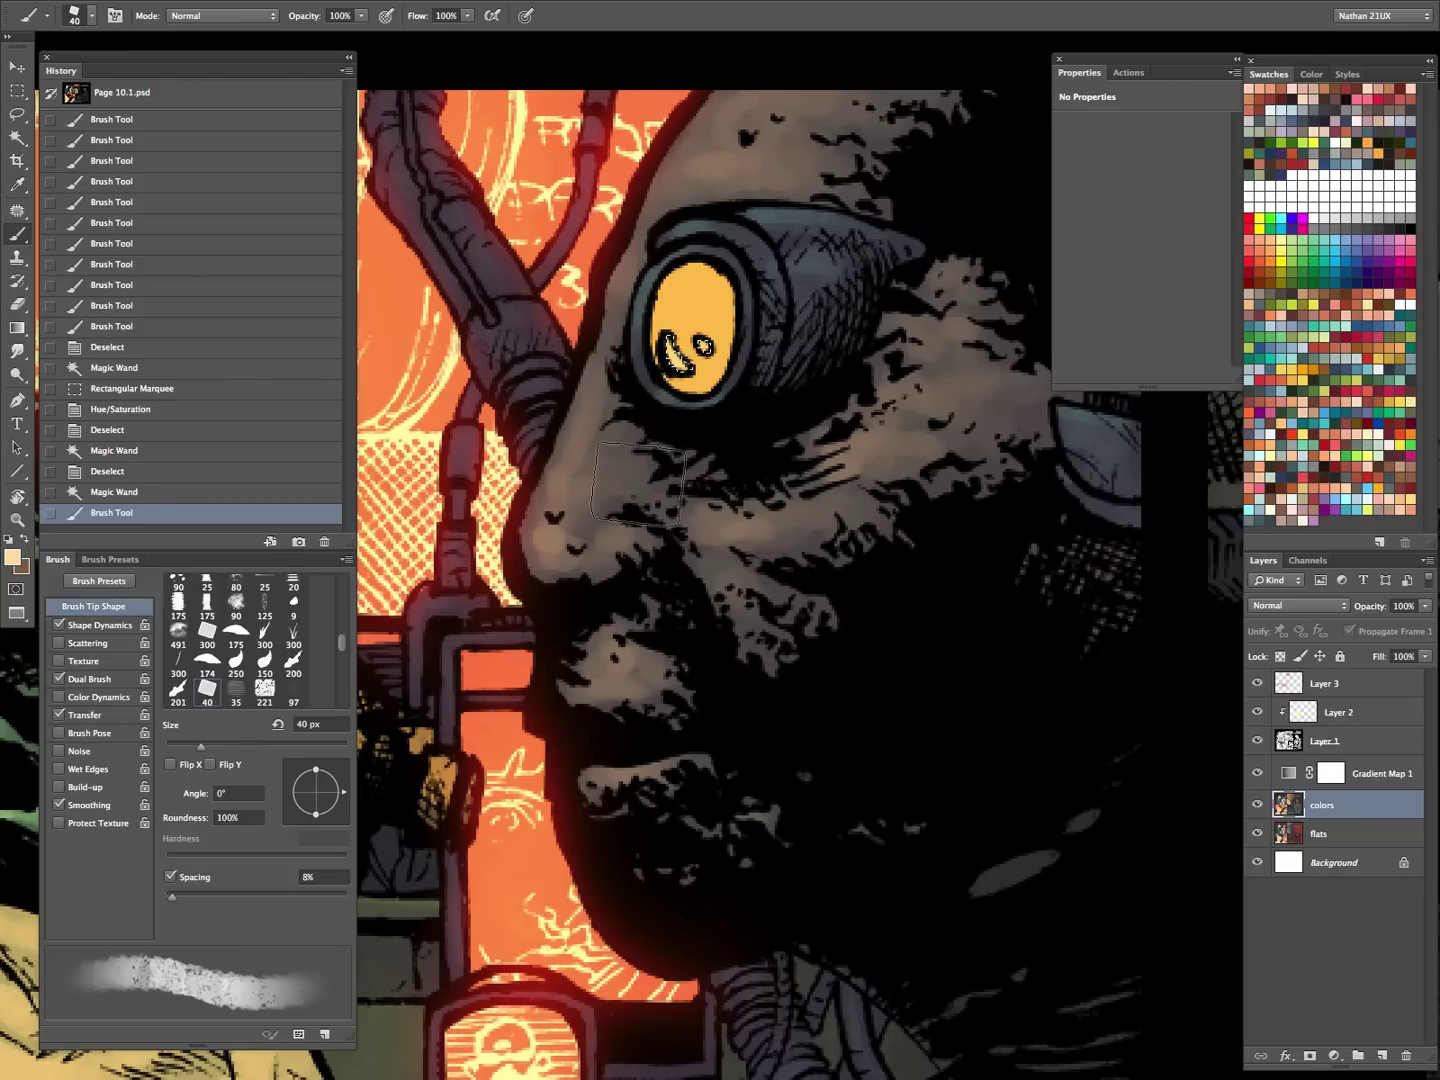
pyautogui.moveTo(689, 352)
pyautogui.mouseDown()
pyautogui.moveTo(716, 314)
pyautogui.moveTo(692, 301)
pyautogui.mouseUp()
# - Lighten the foreground color to ffe8bc and brush it over the goggle lens highlights
pyautogui.press('z')
pyautogui.moveTo(846, 553); pyautogui.dragTo(758, 627)
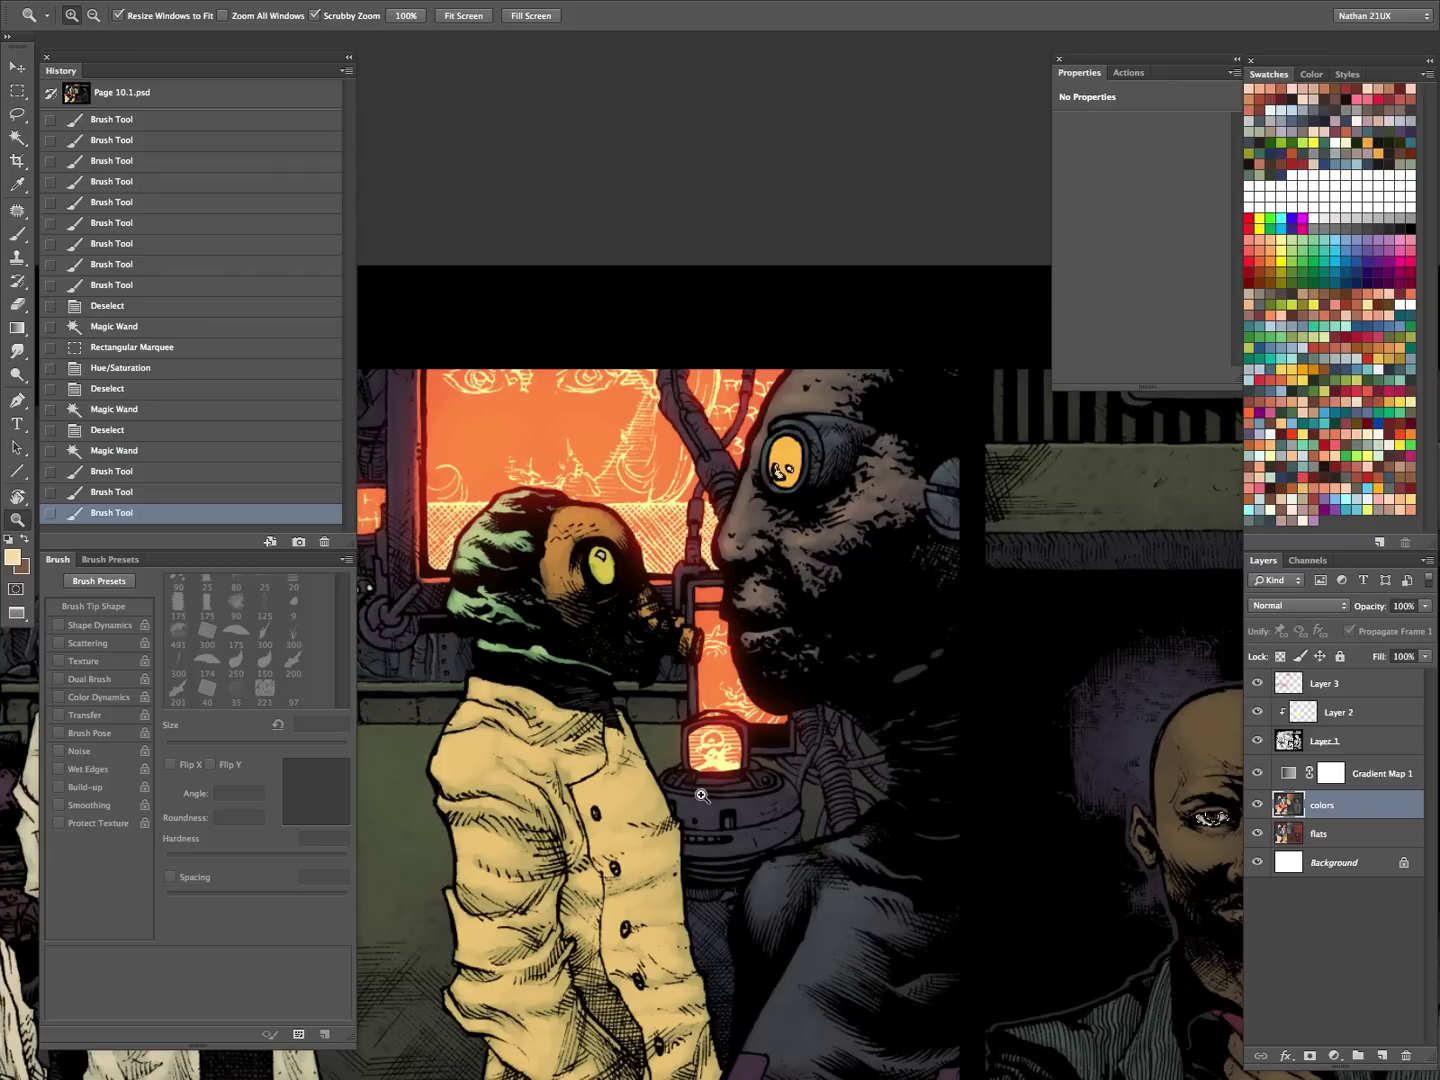
pyautogui.click(804, 549)
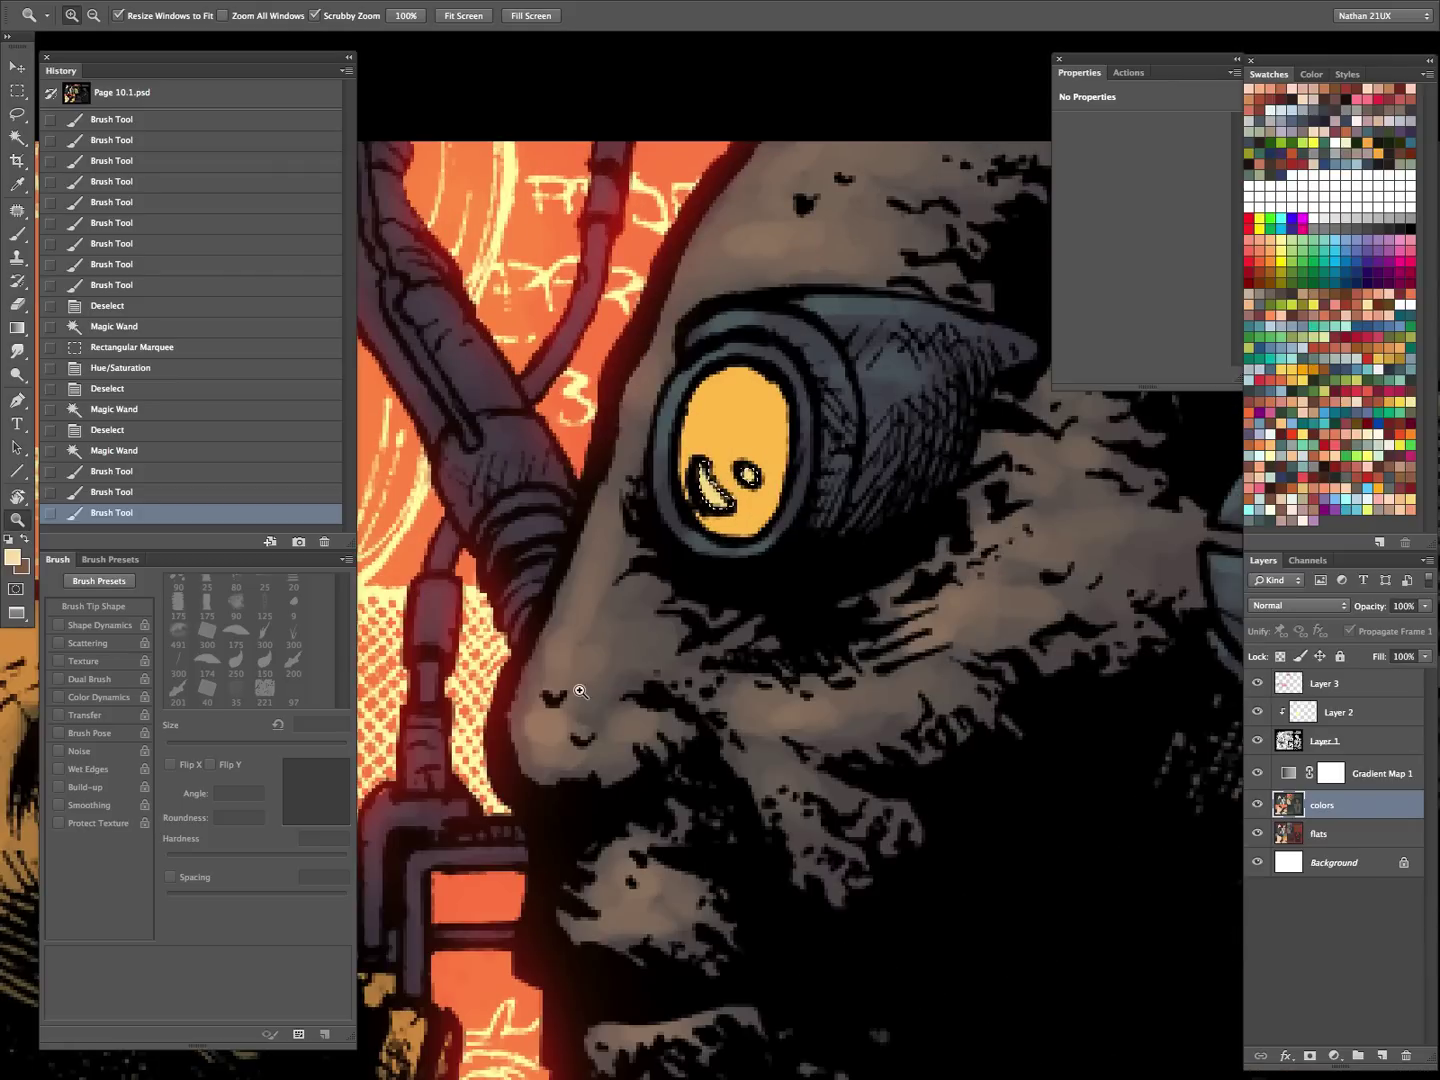
pyautogui.click(12, 557)
pyautogui.click(545, 761)
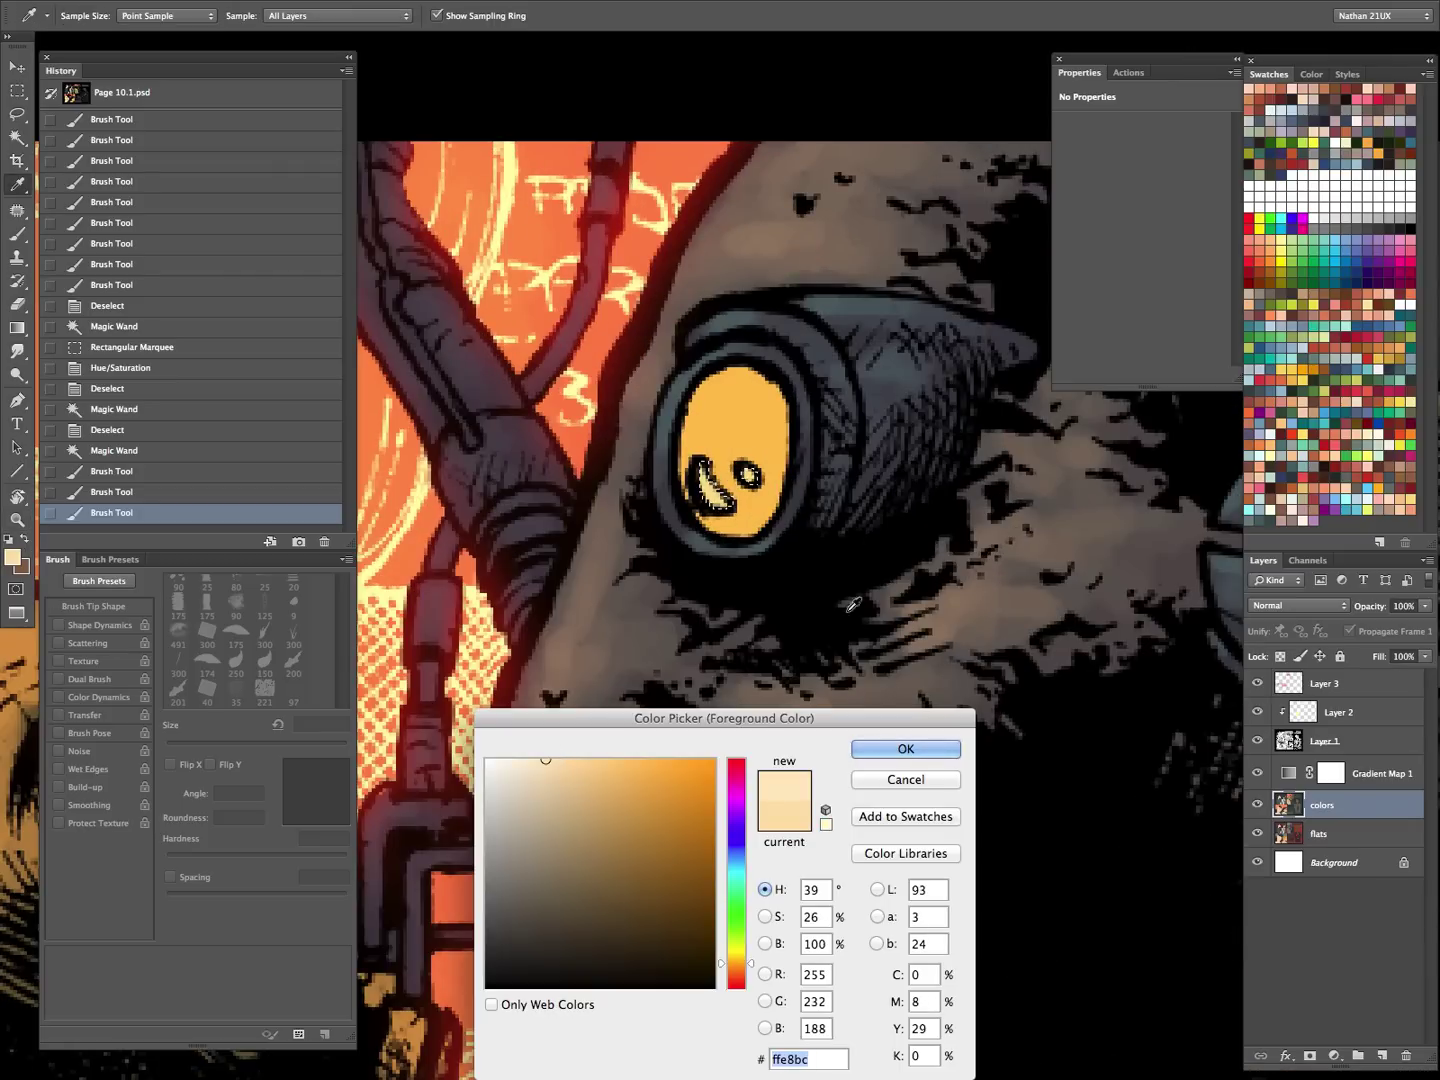
pyautogui.click(906, 749)
pyautogui.press('b')
pyautogui.moveTo(757, 460); pyautogui.dragTo(730, 522)
# - Deselect the goggle shapes and select the small highlight in the gas-masked figure's yellow eye lens
pyautogui.moveTo(833, 773)
pyautogui.mouseDown()
pyautogui.moveTo(1038, 545)
pyautogui.moveTo(1244, 484)
pyautogui.mouseUp()
pyautogui.moveTo(795, 691); pyautogui.dragTo(1009, 660)
pyautogui.press('w')
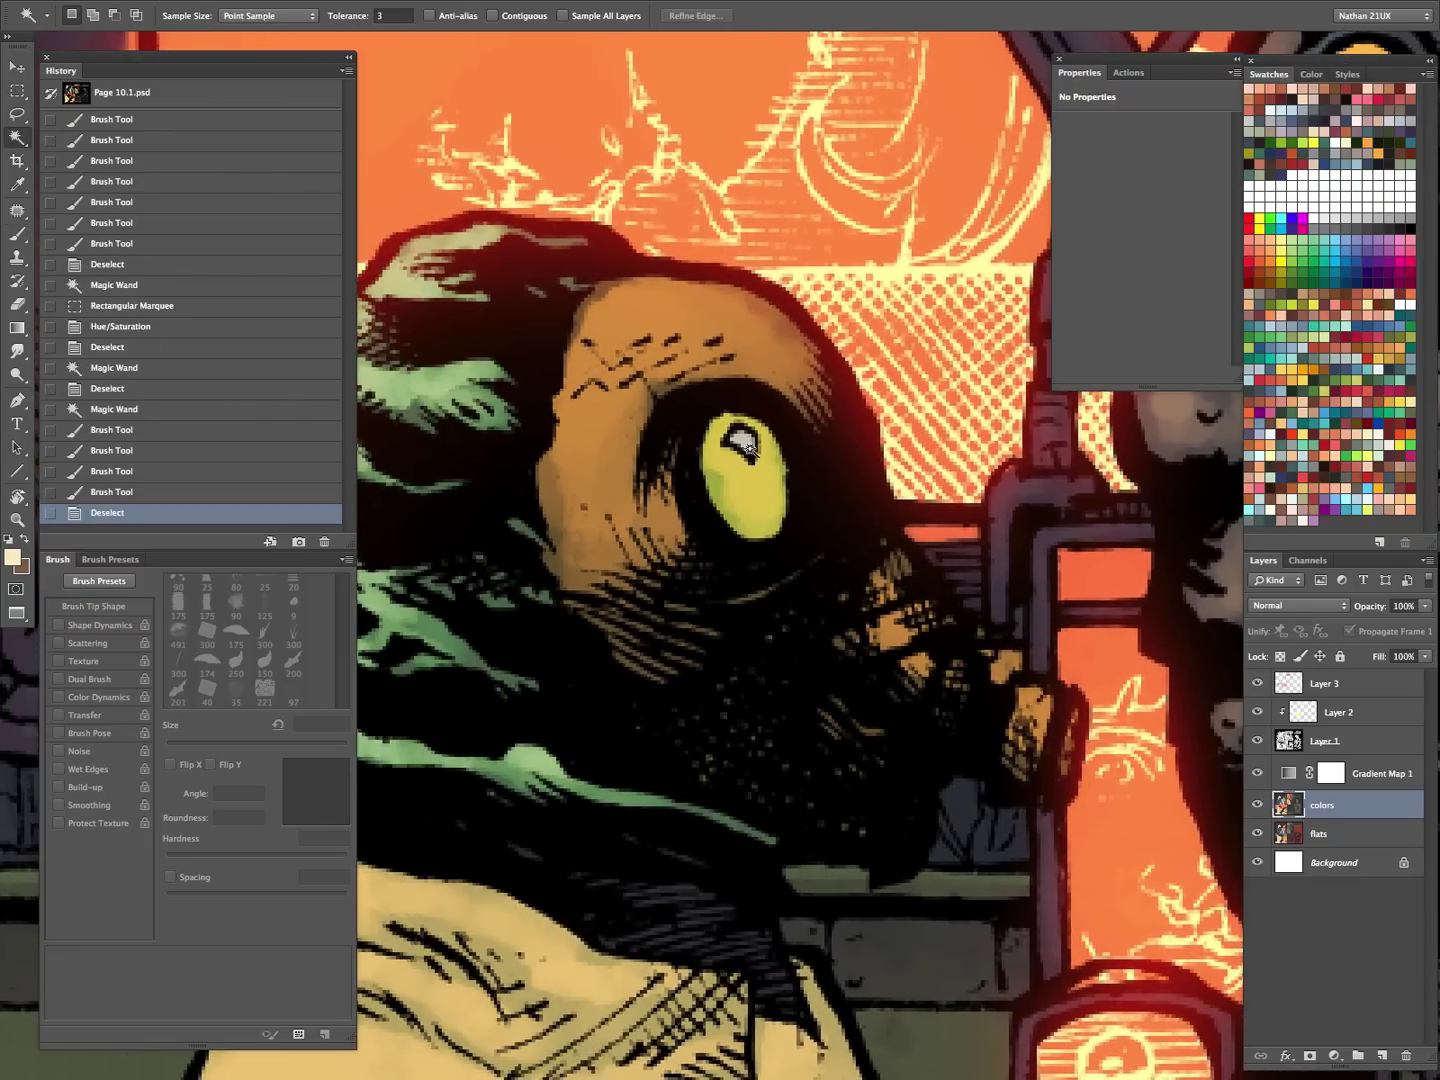
pyautogui.hotkey('ctrl', 'd')
pyautogui.click(740, 443)
# - Sample the mask lens yellow with the gradient map hidden, lighten it, and brush it into the selected highlight
pyautogui.click(1256, 773)
pyautogui.press('i')
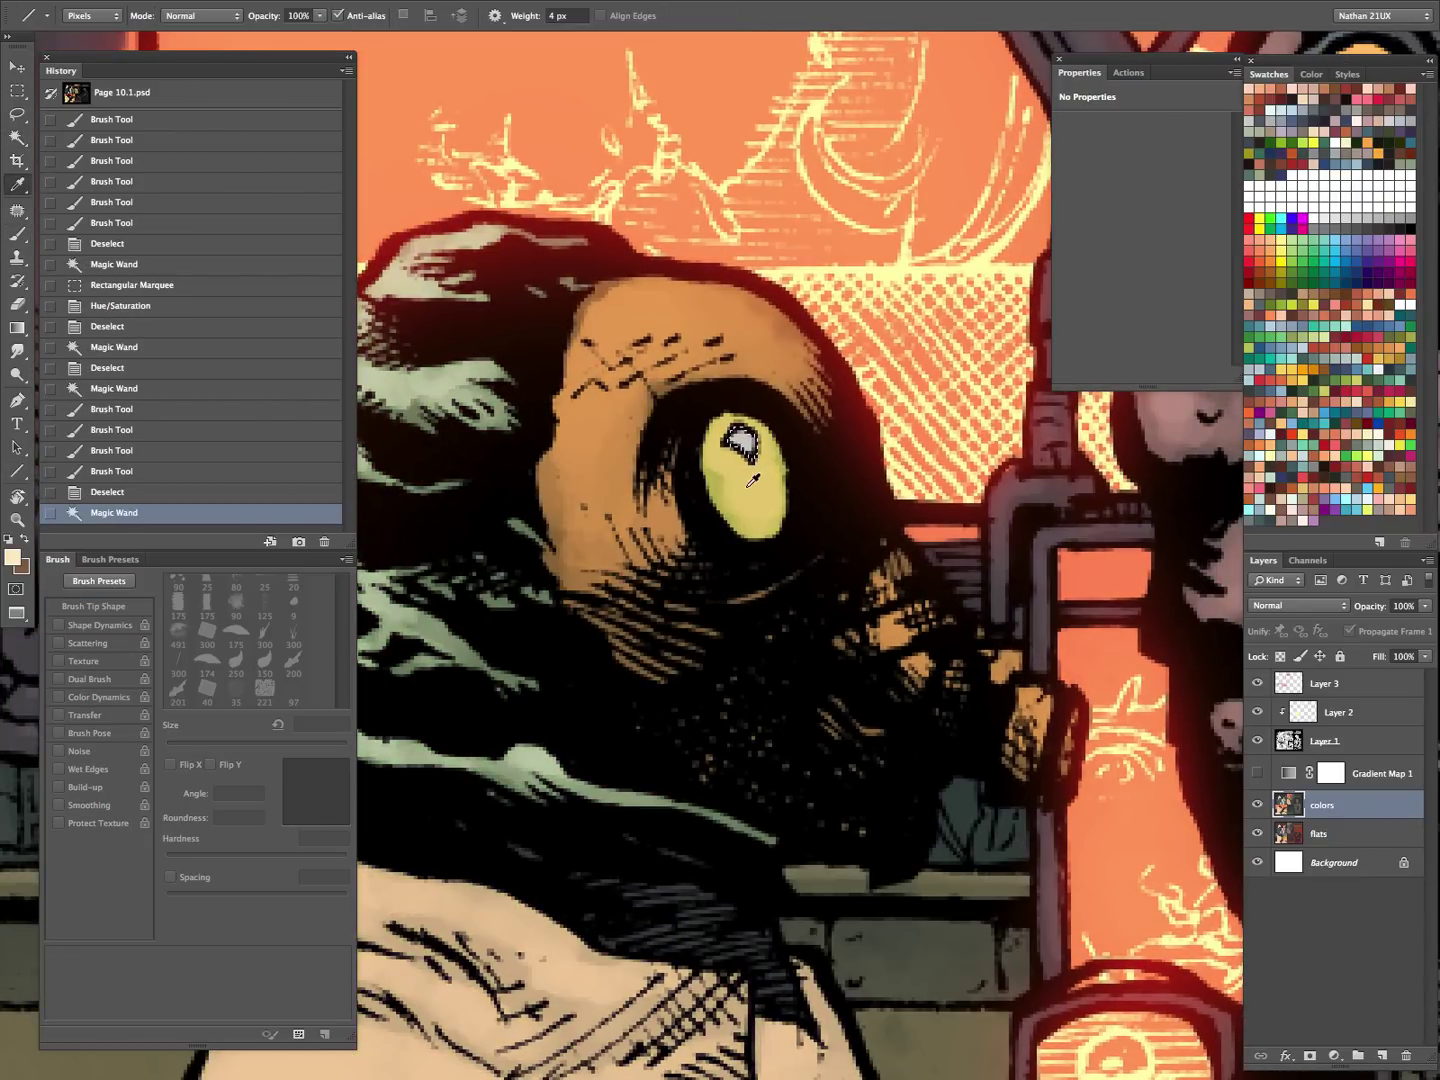
pyautogui.click(1256, 773)
pyautogui.click(13, 557)
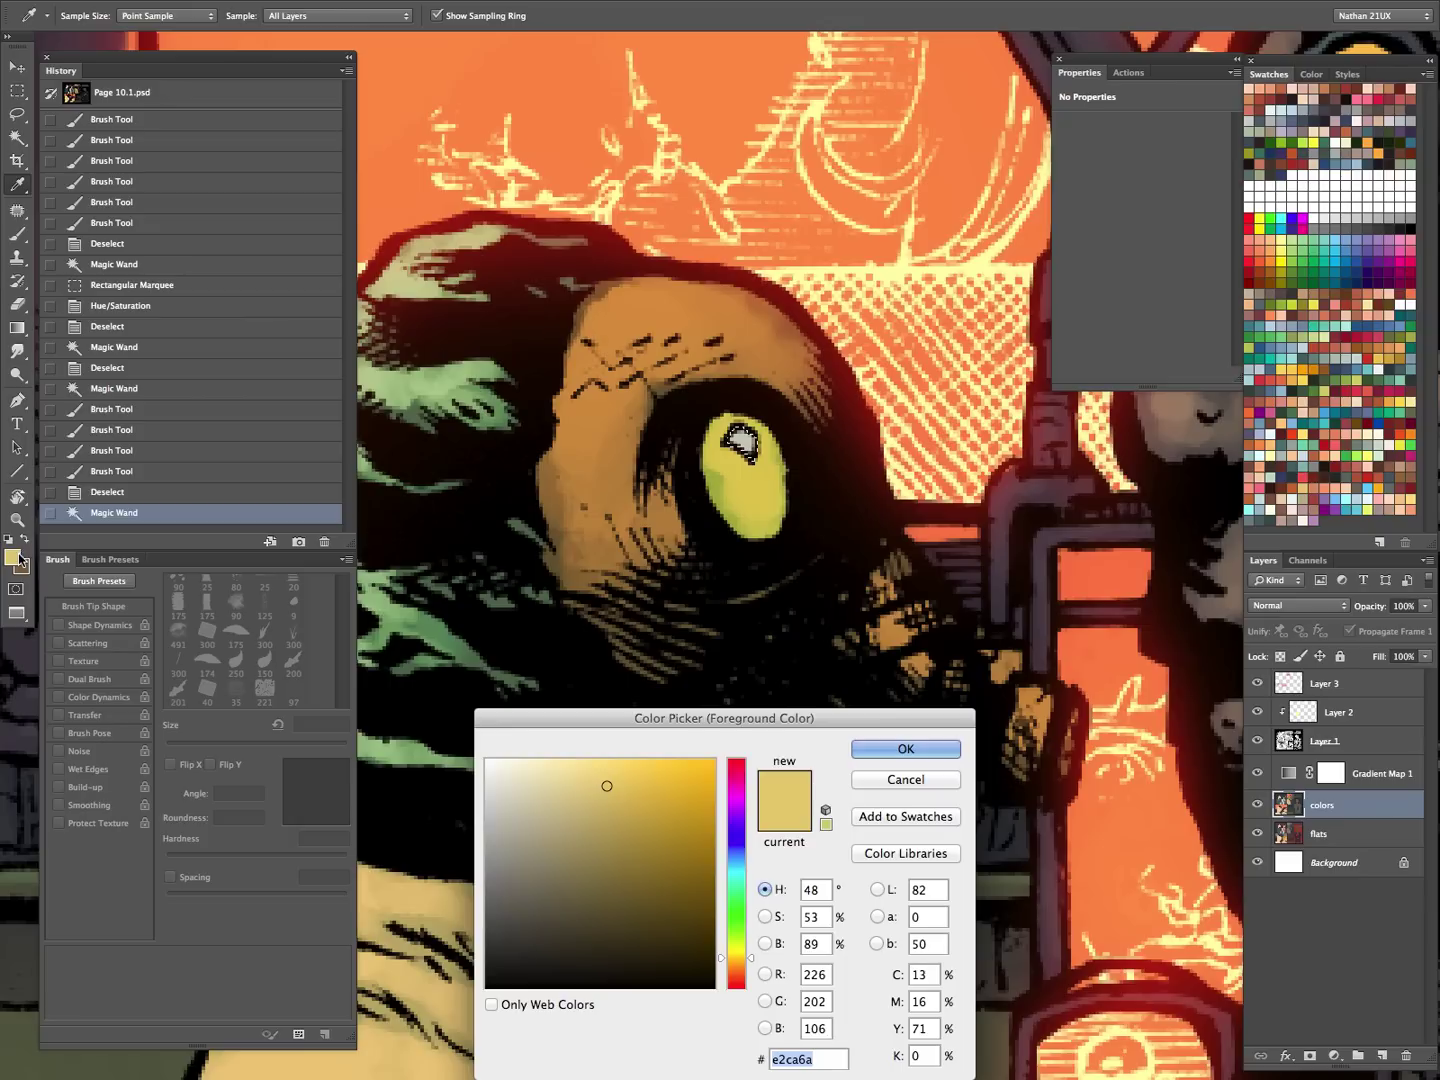
pyautogui.moveTo(601, 780); pyautogui.dragTo(560, 760)
pyautogui.click(872, 752)
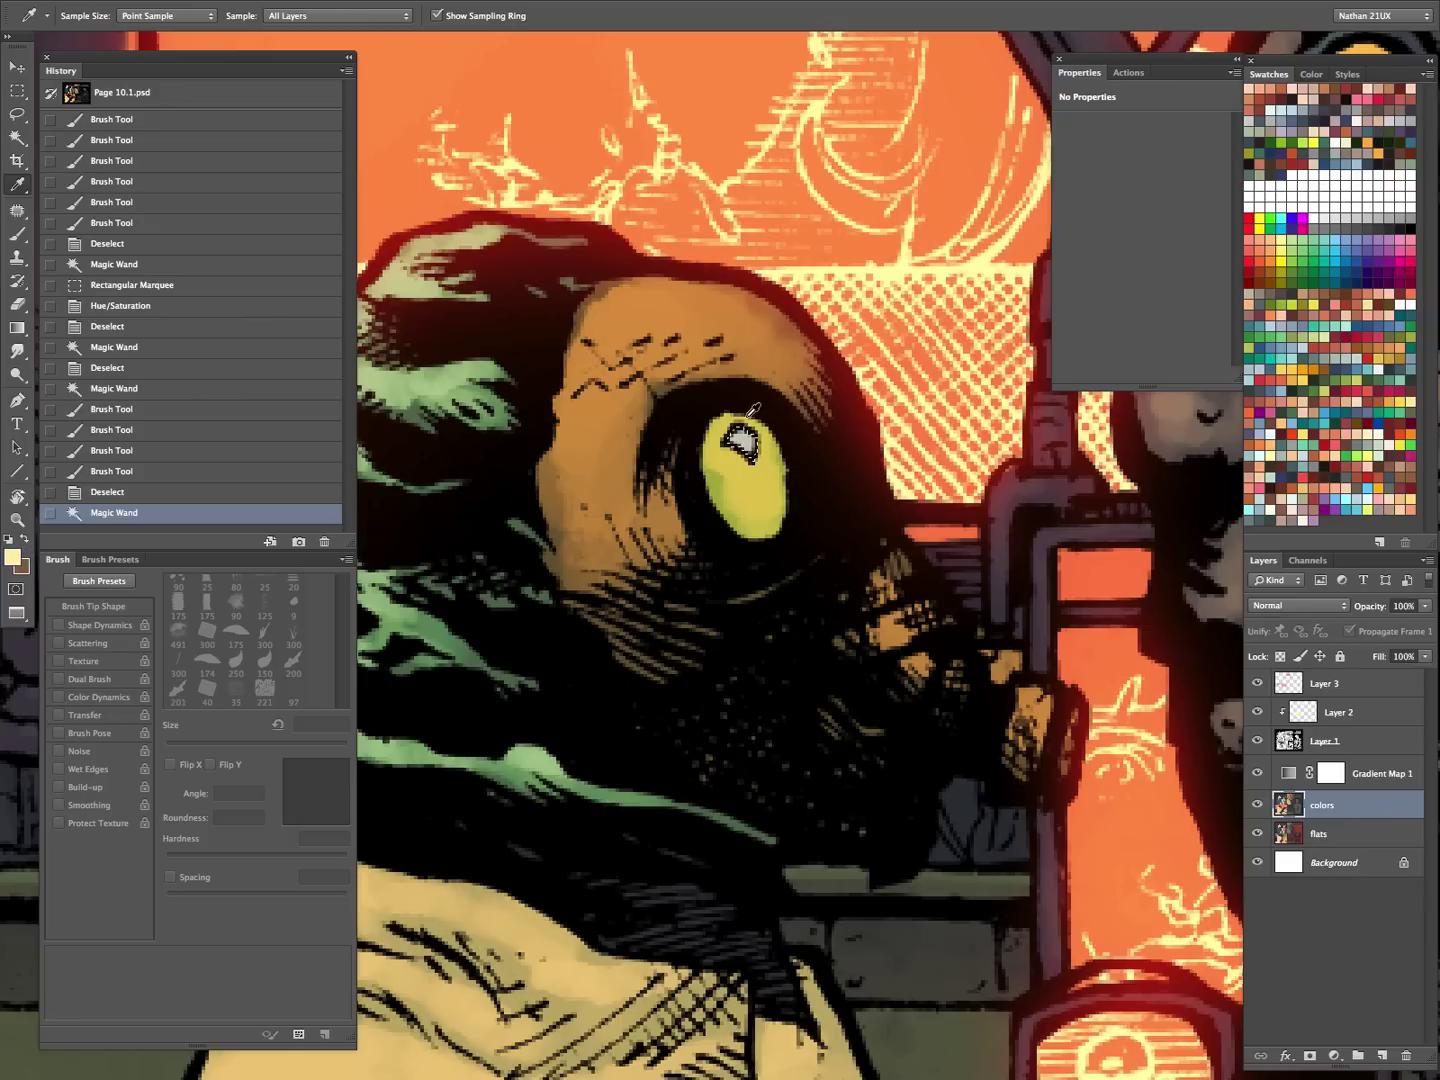
pyautogui.press('b')
pyautogui.click(727, 476)
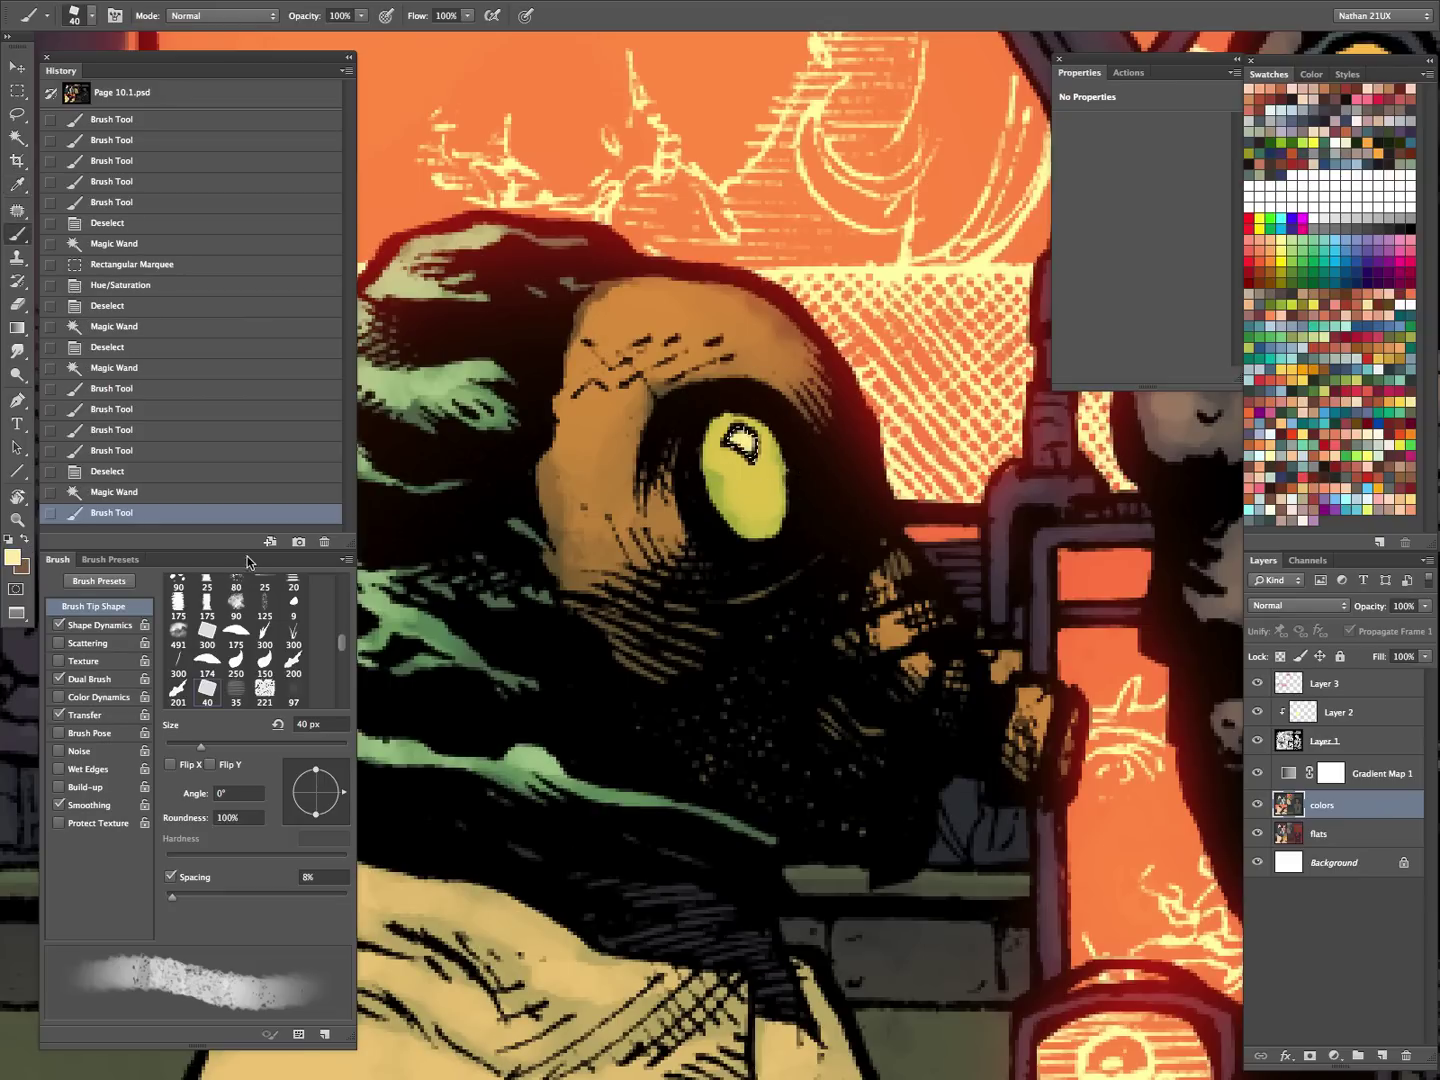
# - Choose a paler cream, brush it over the mask lens highlight, and deselect
pyautogui.click(12, 557)
pyautogui.click(527, 761)
pyautogui.click(880, 750)
pyautogui.click(726, 435)
pyautogui.press('z')
pyautogui.moveTo(887, 537); pyautogui.dragTo(770, 545)
pyautogui.press('super+d')
pyautogui.moveTo(1023, 624); pyautogui.dragTo(804, 643)
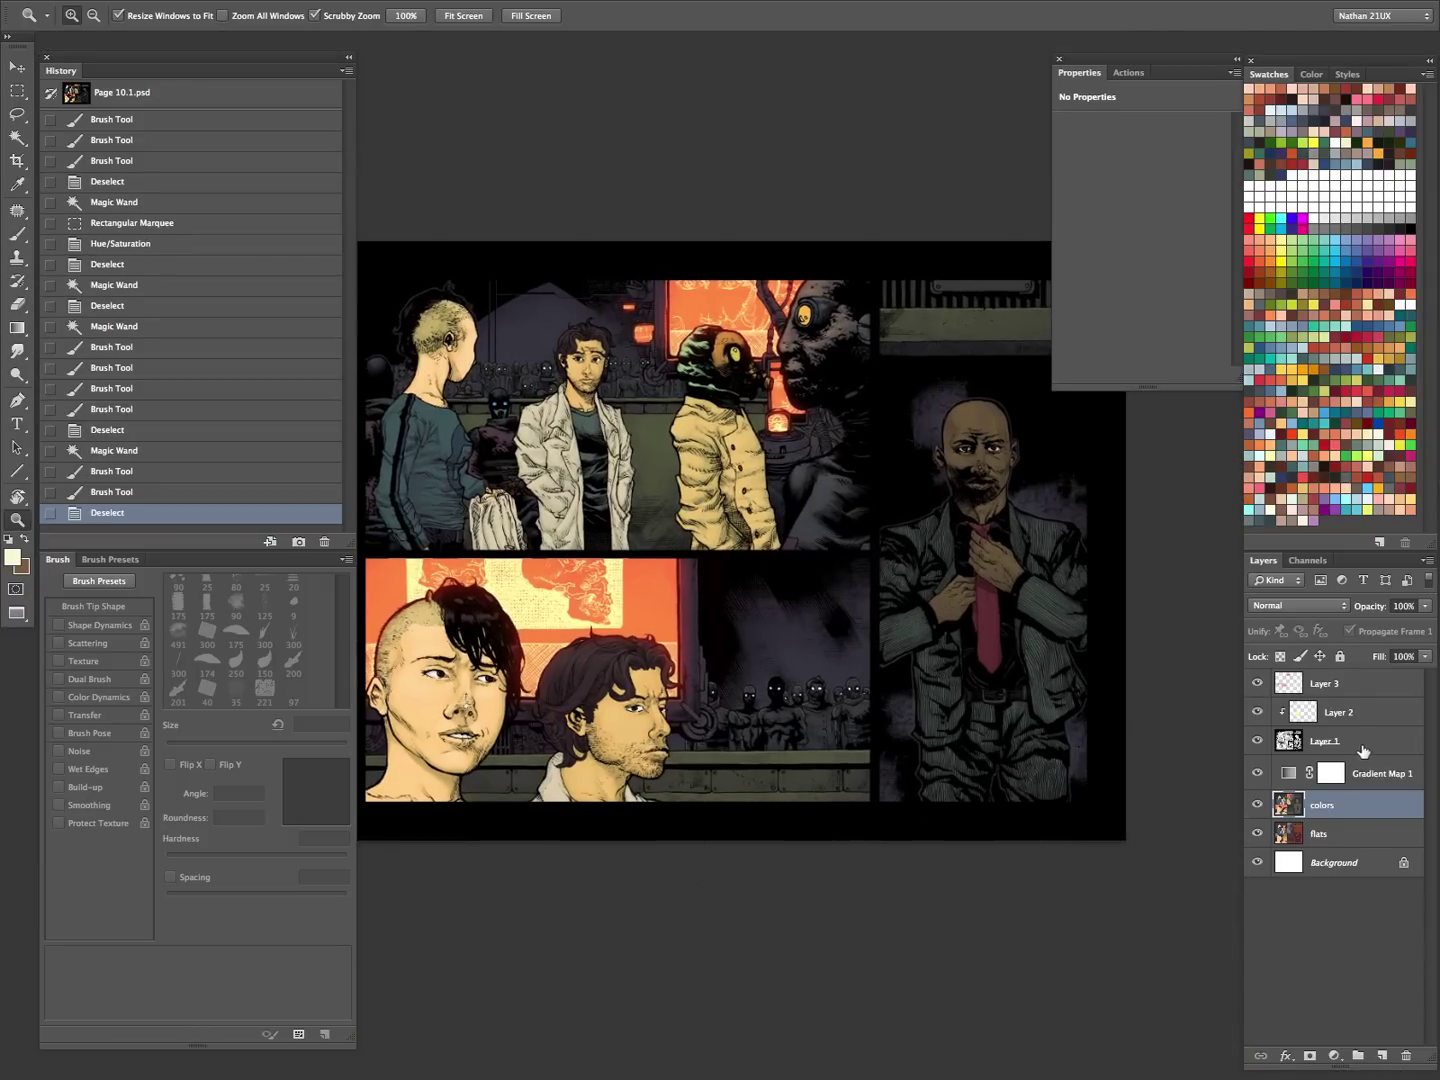
# - Create a new layer and place it between Layer 1 and Layer 2, clipped to the line art
pyautogui.click(1350, 716)
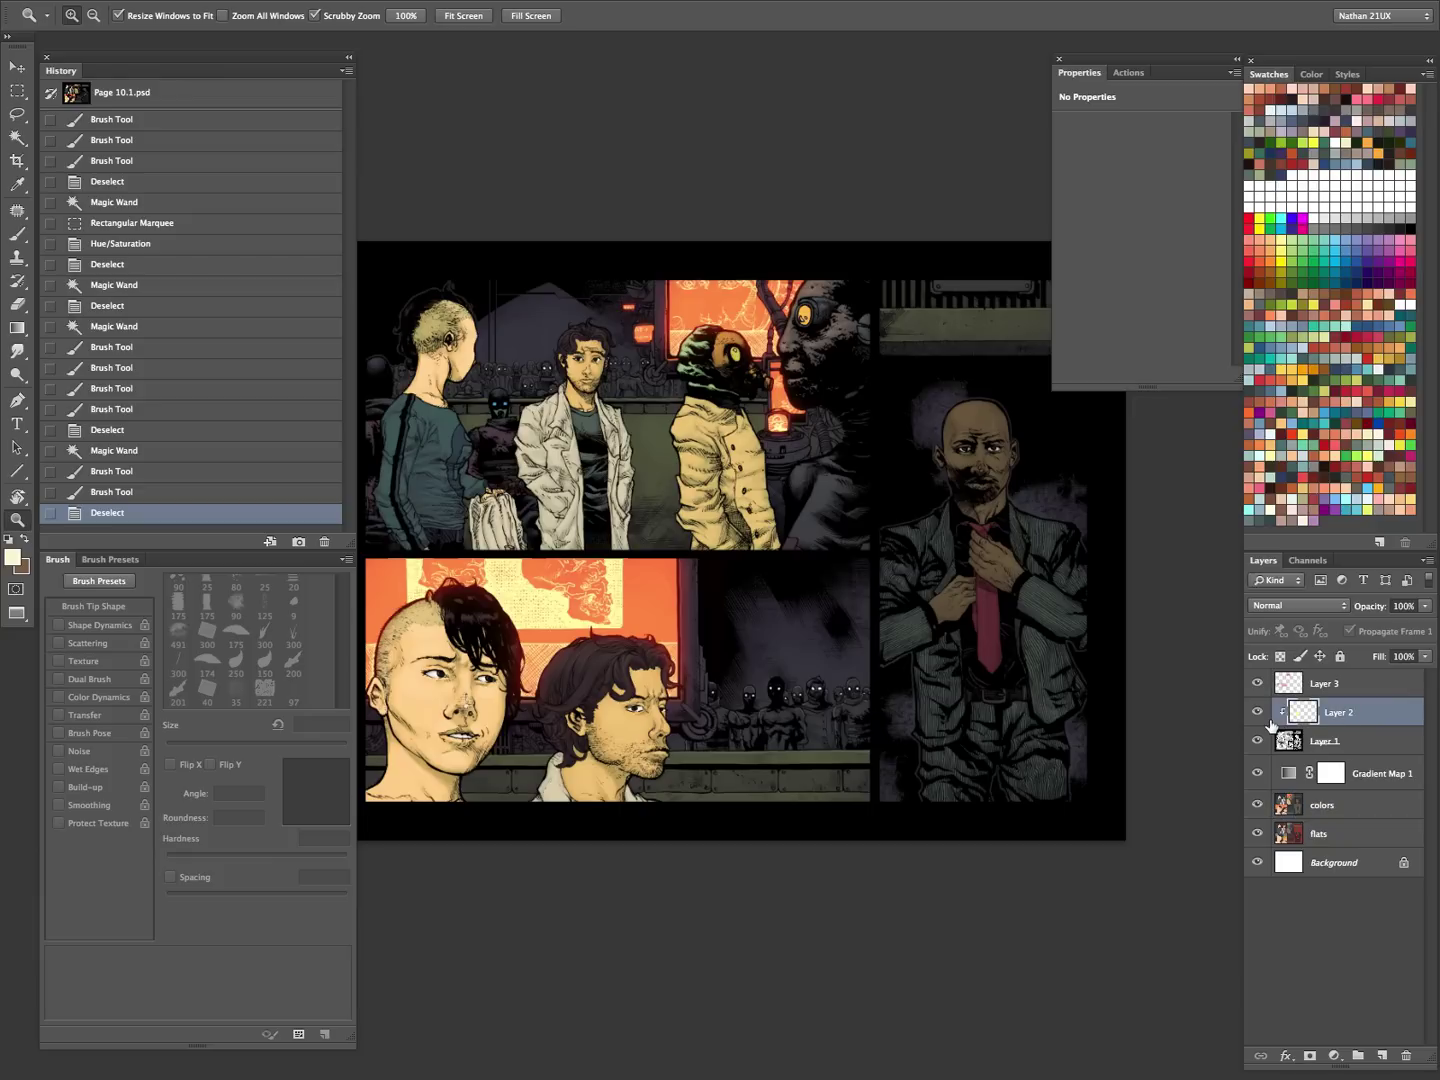
pyautogui.hotkey('ctrl', 'shift', 'n')
pyautogui.press('Return')
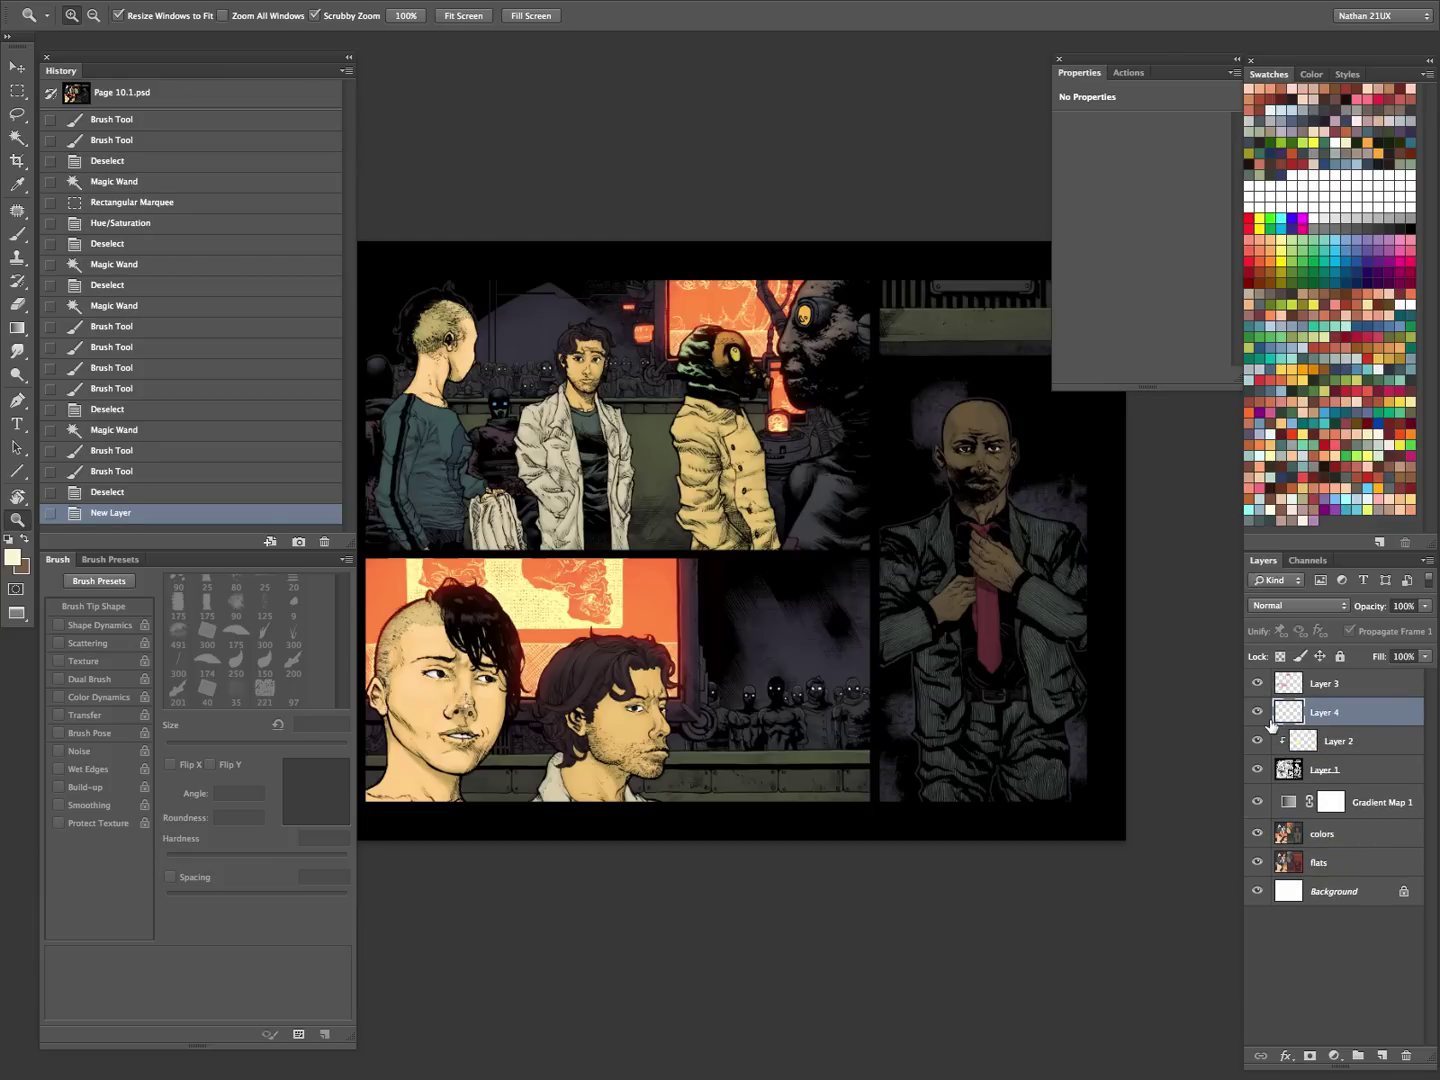
pyautogui.moveTo(1339, 742); pyautogui.dragTo(1355, 756)
# - Hide the gradient map, sample the mask lens yellow, and color its highlight outline with a 5 px Pencil
pyautogui.moveTo(724, 341); pyautogui.dragTo(911, 270)
pyautogui.moveTo(1070, 605); pyautogui.dragTo(777, 722)
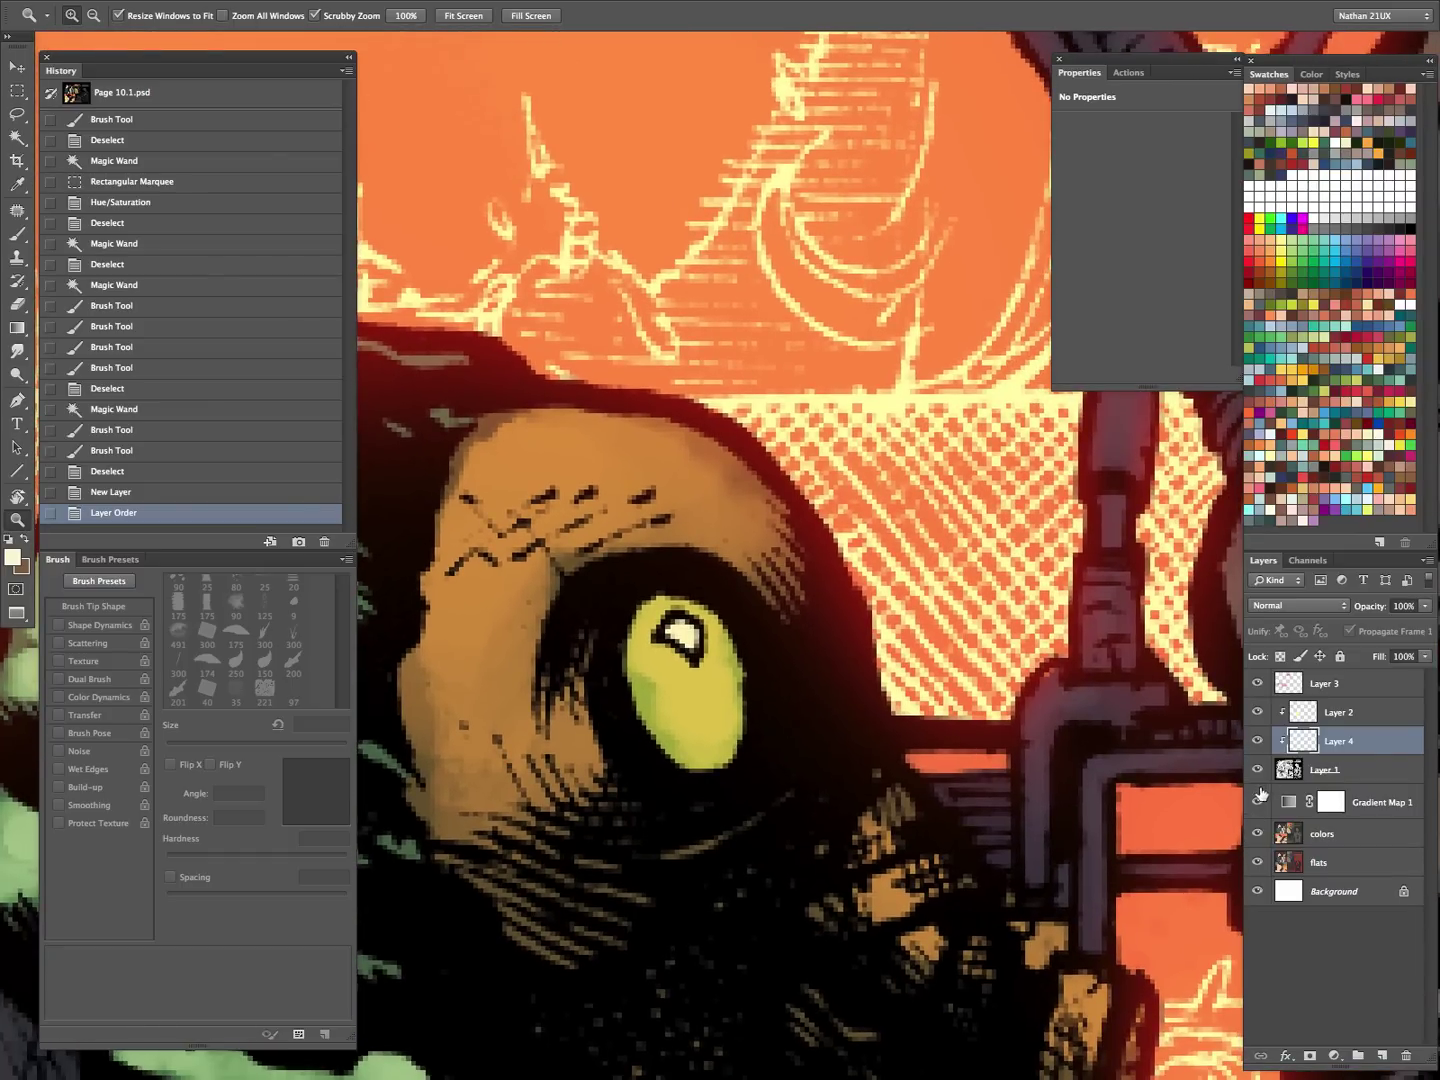
pyautogui.click(1258, 804)
pyautogui.press('i')
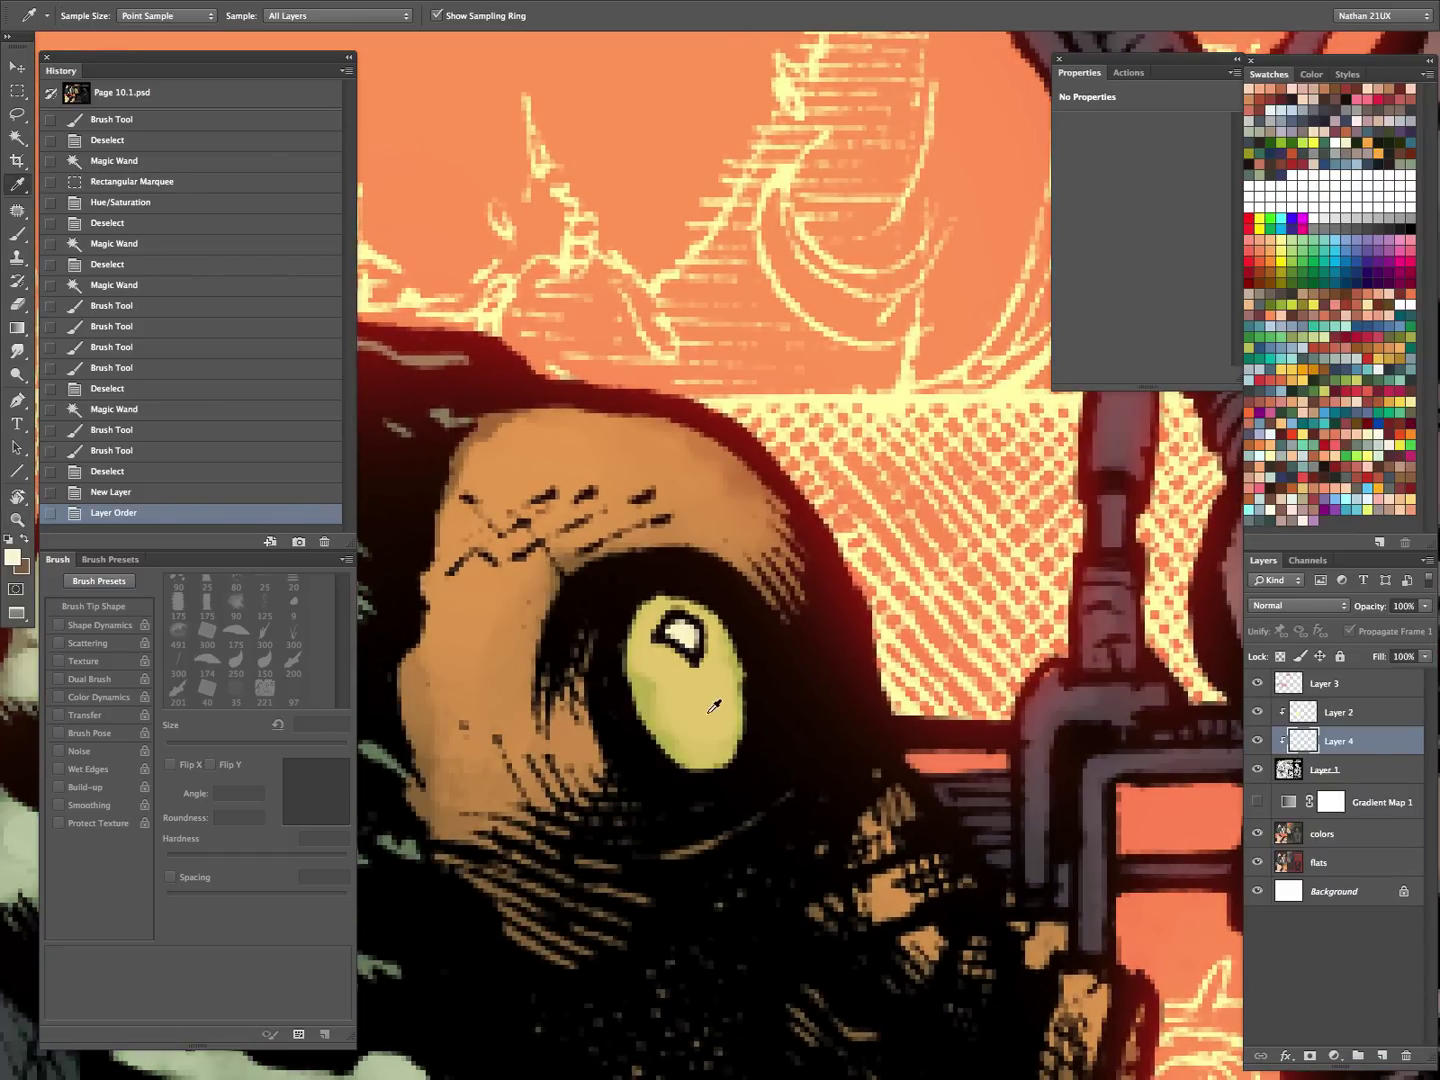
pyautogui.click(707, 681)
pyautogui.press('b')
pyautogui.hotkey('shift', 'b')
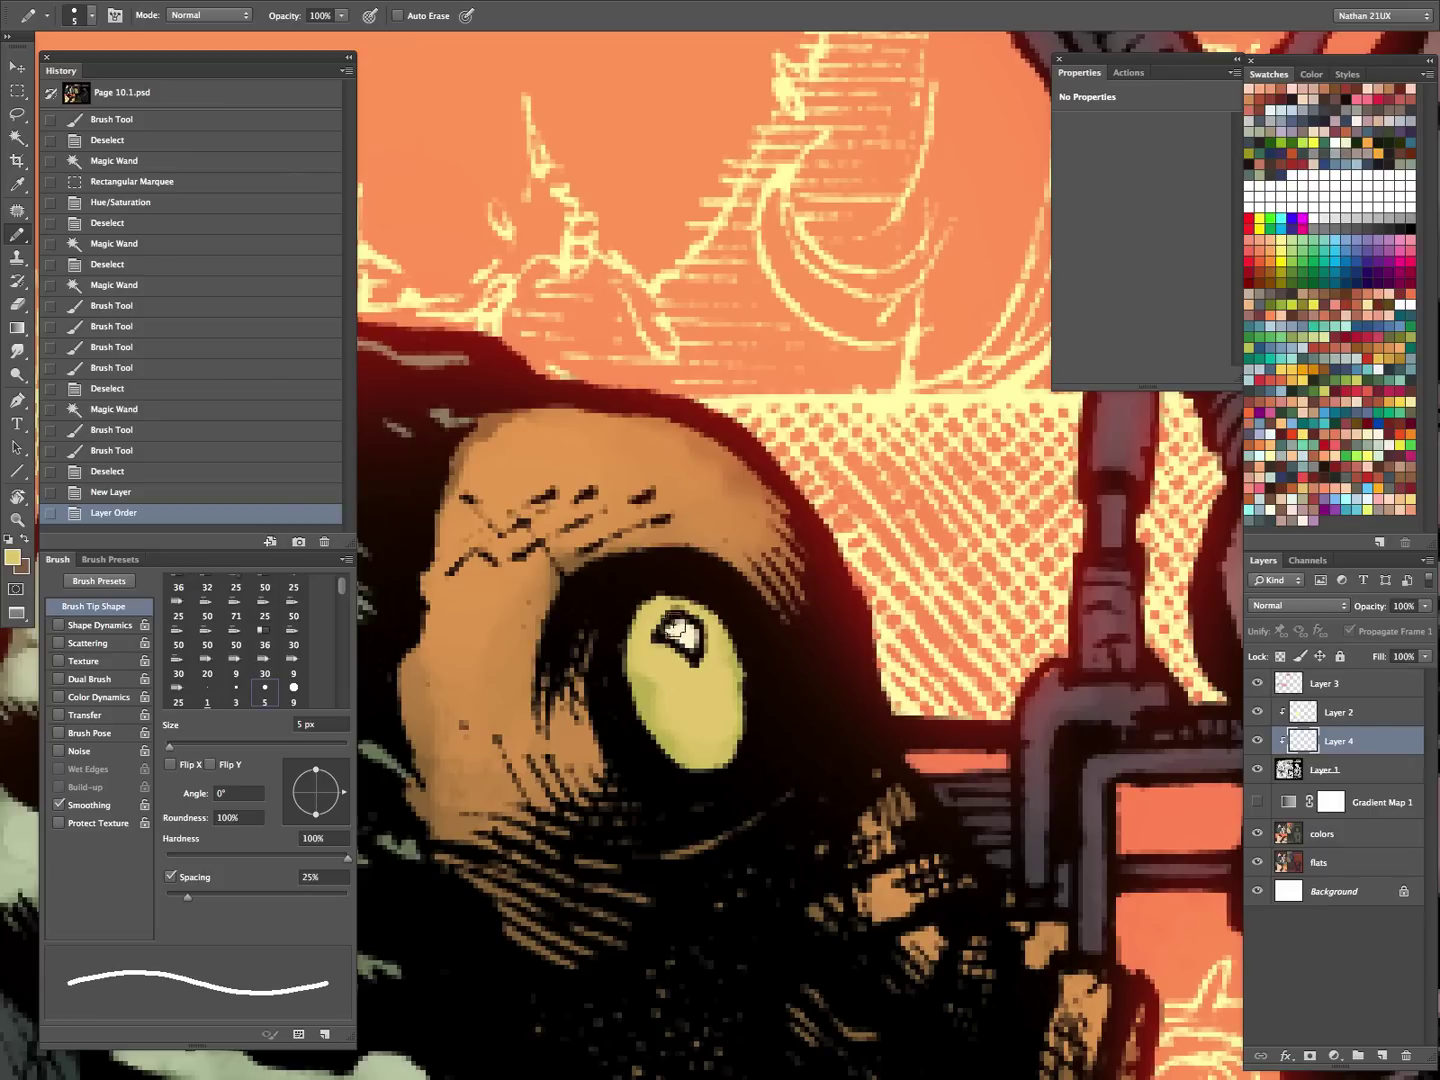
pyautogui.moveTo(675, 630)
pyautogui.mouseDown()
pyautogui.moveTo(688, 654)
pyautogui.moveTo(681, 615)
pyautogui.mouseUp()
# - Sample the giant cyborg's goggle orange and pencil it over the black outlines of the lens highlights
pyautogui.press('Tab')
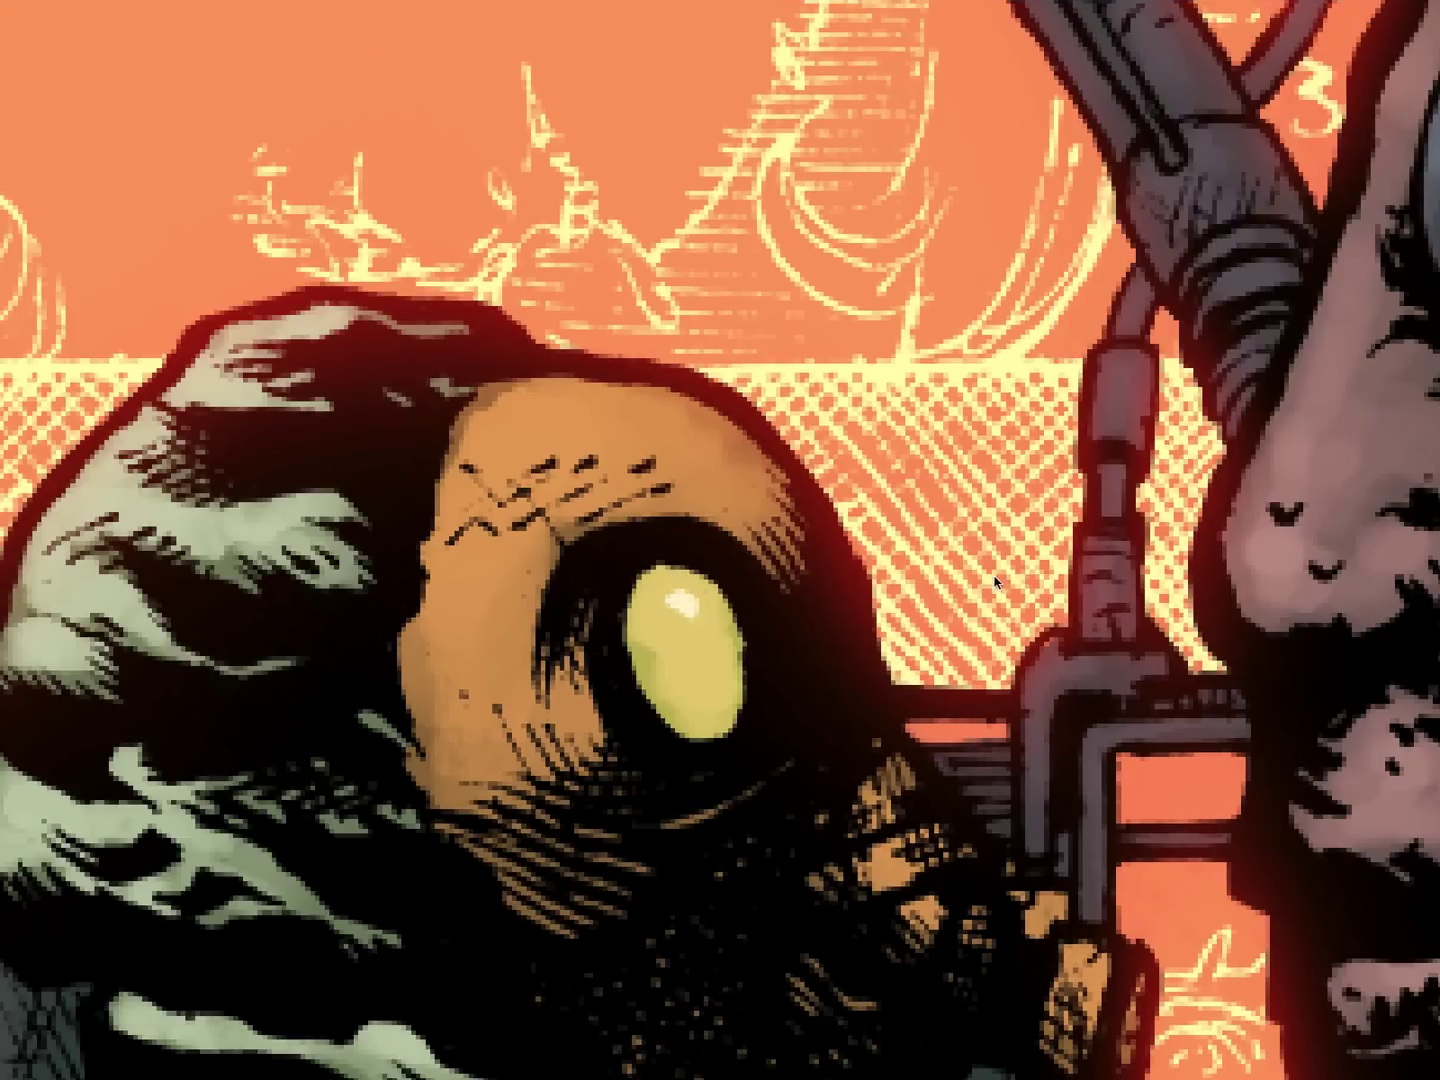
pyautogui.moveTo(1120, 649); pyautogui.dragTo(550, 948)
pyautogui.moveTo(1399, 310)
pyautogui.mouseDown()
pyautogui.moveTo(752, 704)
pyautogui.moveTo(1090, 444)
pyautogui.mouseUp()
pyautogui.keyDown('alt'); pyautogui.click(739, 508); pyautogui.keyUp('alt')
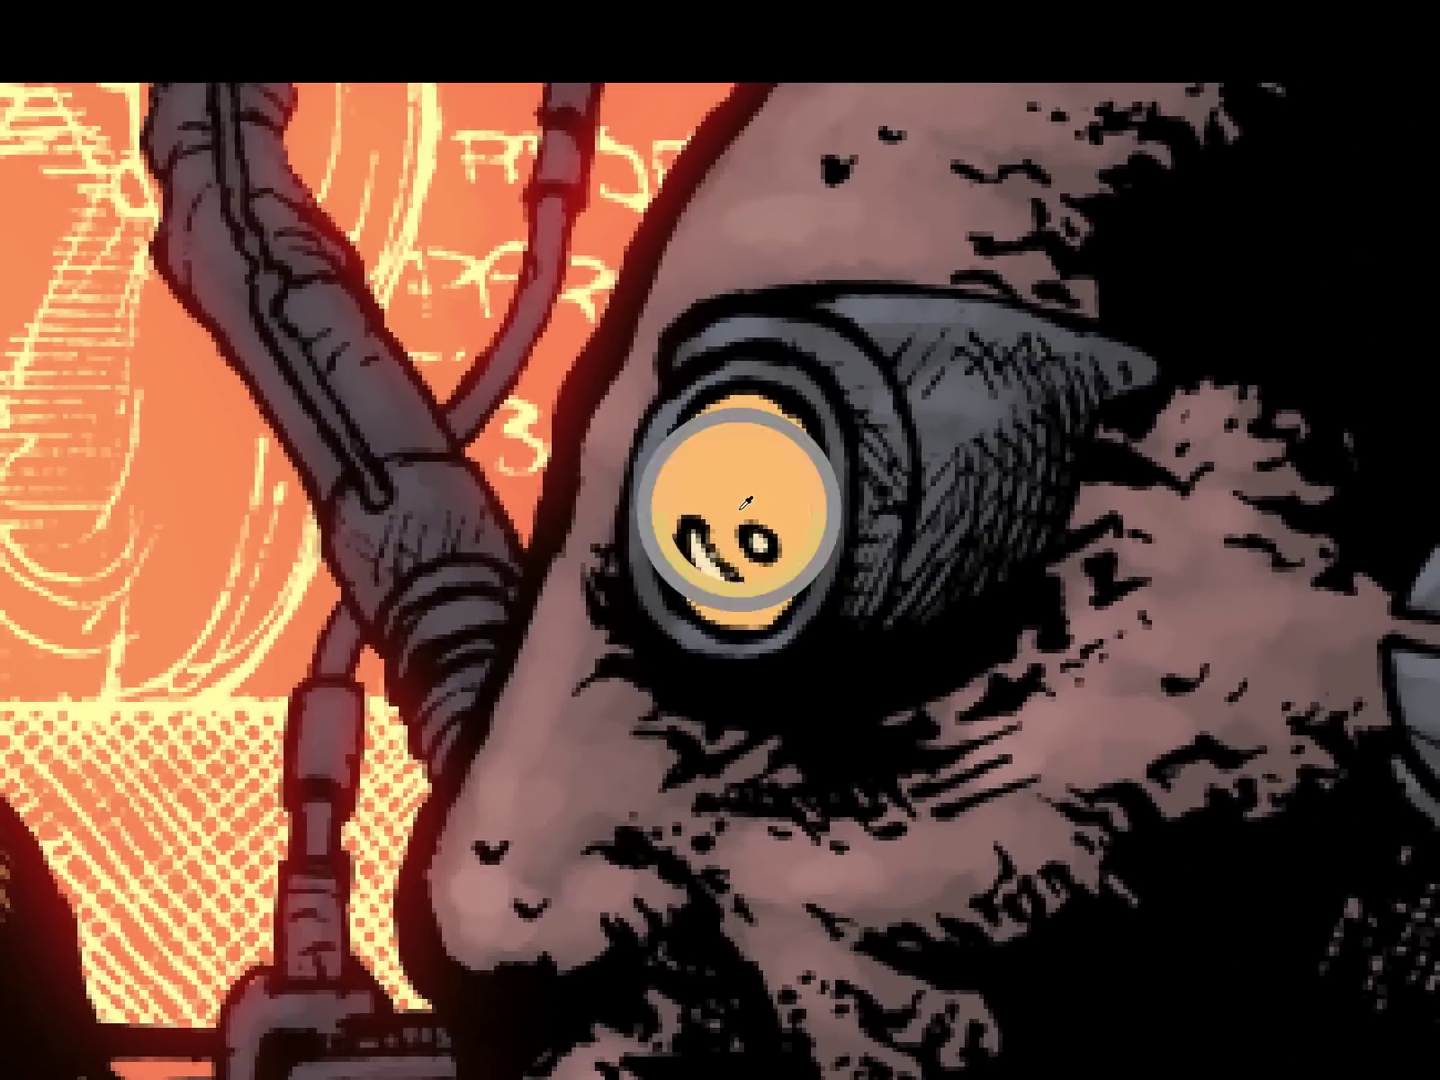
pyautogui.moveTo(747, 536)
pyautogui.mouseDown()
pyautogui.moveTo(750, 563)
pyautogui.moveTo(781, 552)
pyautogui.mouseUp()
pyautogui.moveTo(709, 508)
pyautogui.mouseDown()
pyautogui.moveTo(688, 527)
pyautogui.moveTo(710, 576)
pyautogui.moveTo(694, 563)
pyautogui.mouseUp()
# - Adjust the colored highlight outlines on Layer 4 with Saturation +45 and a reduced Lightness
pyautogui.scroll(-4, 851, 490)
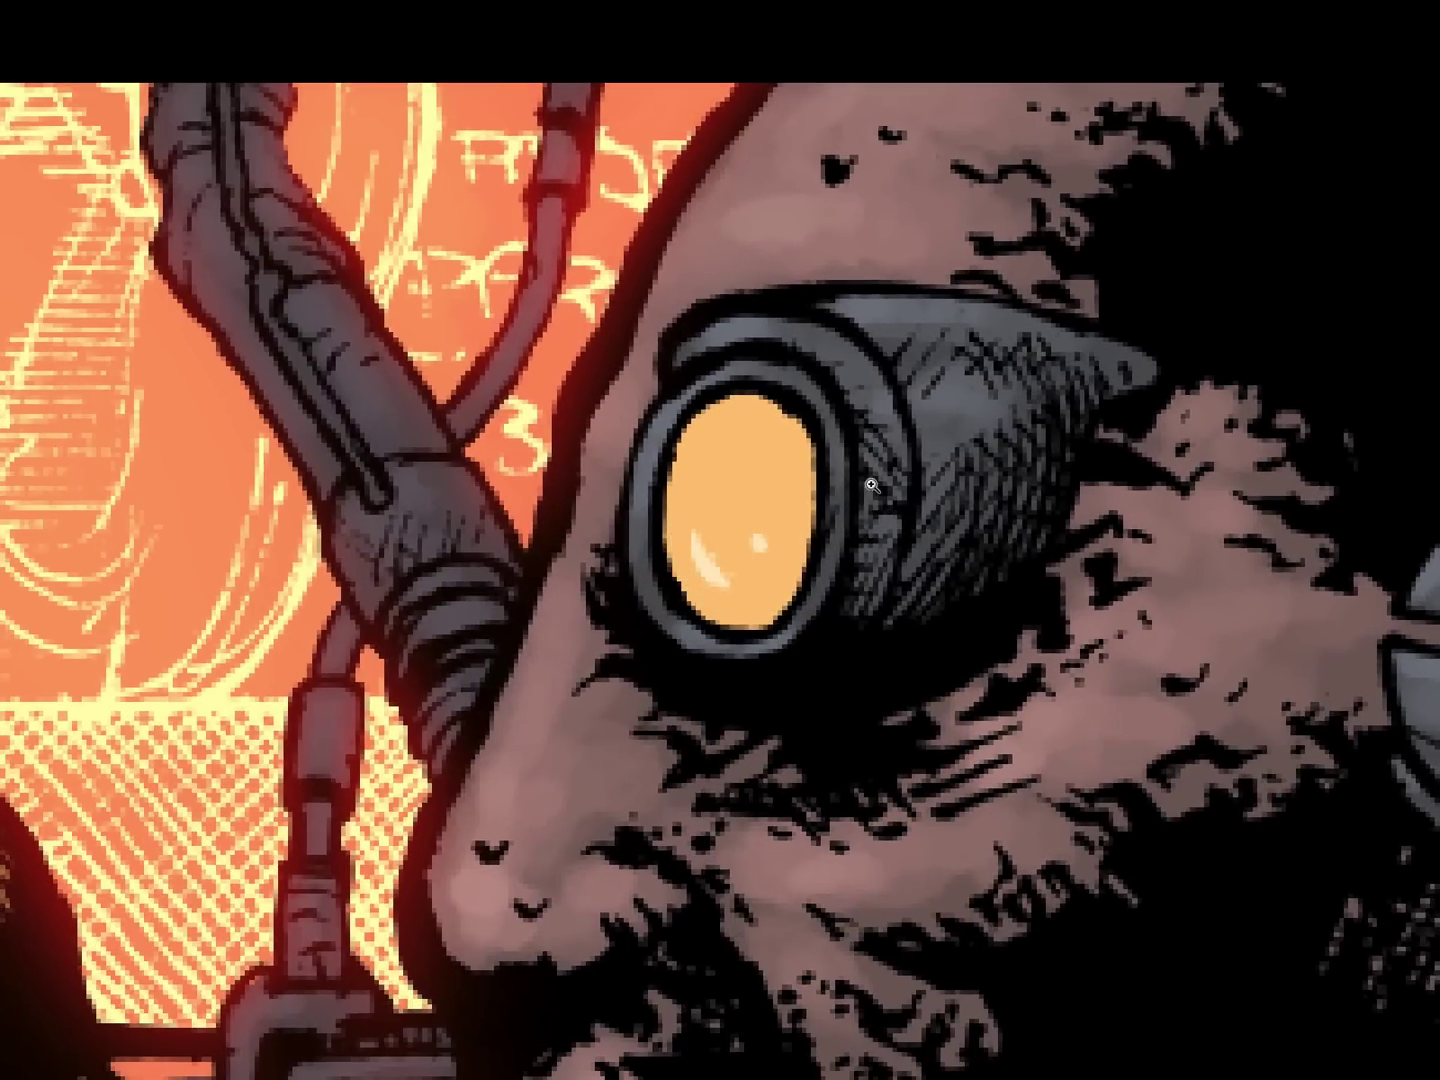
pyautogui.scroll(2, 858, 512)
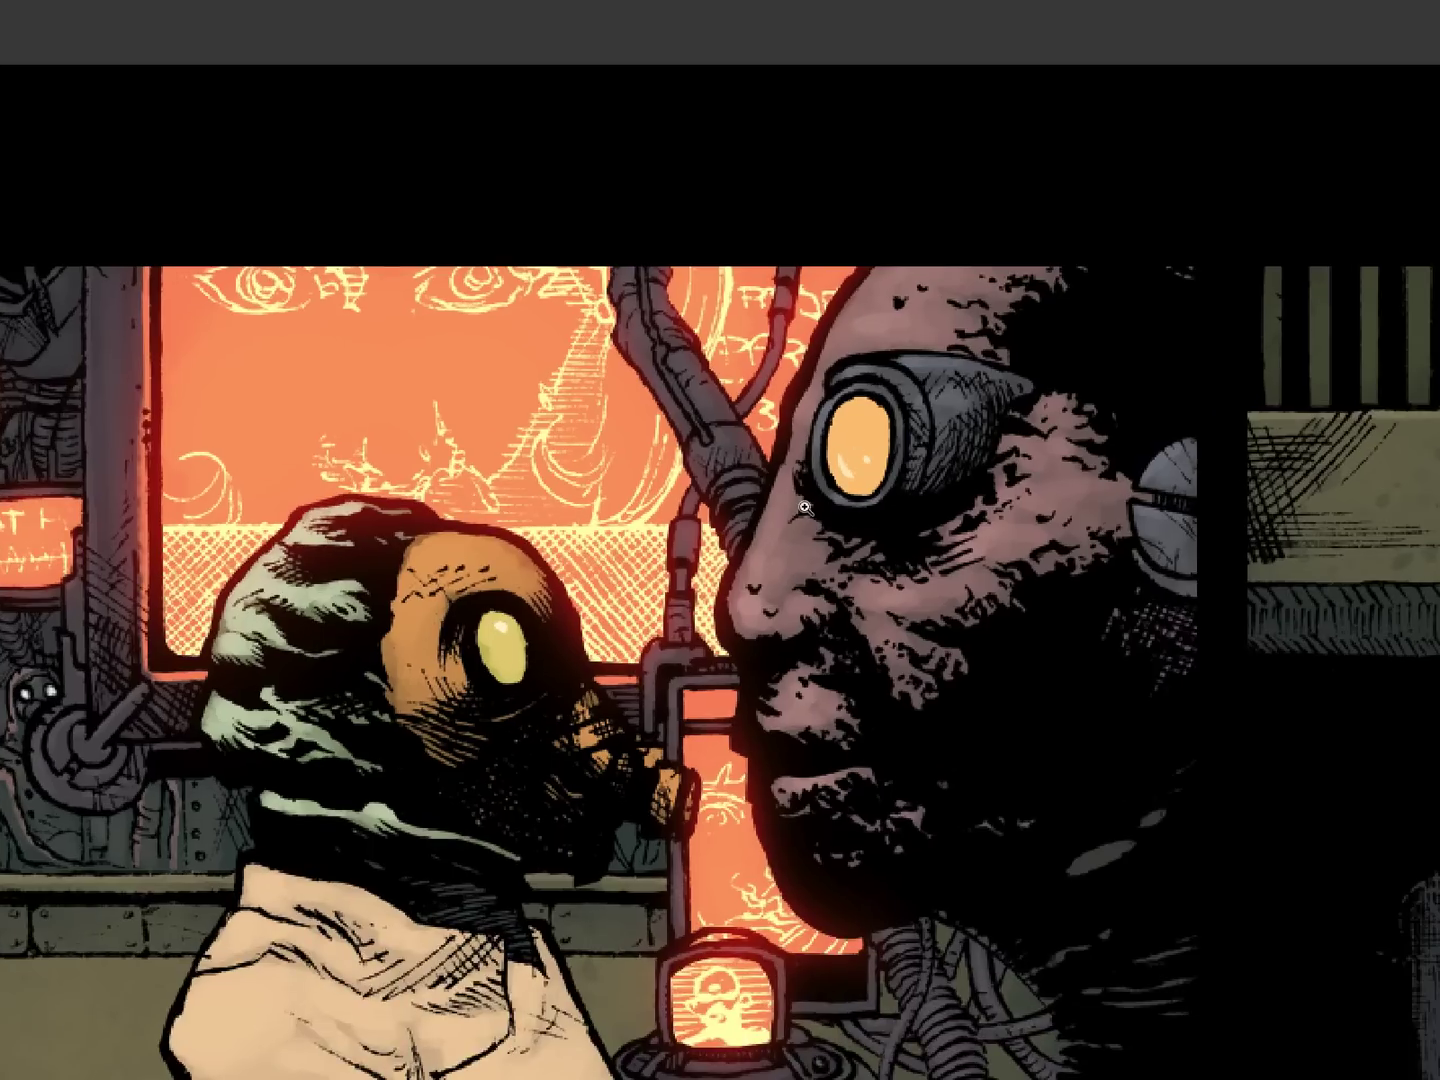
pyautogui.press('super+u')
pyautogui.moveTo(1148, 293); pyautogui.dragTo(1196, 248)
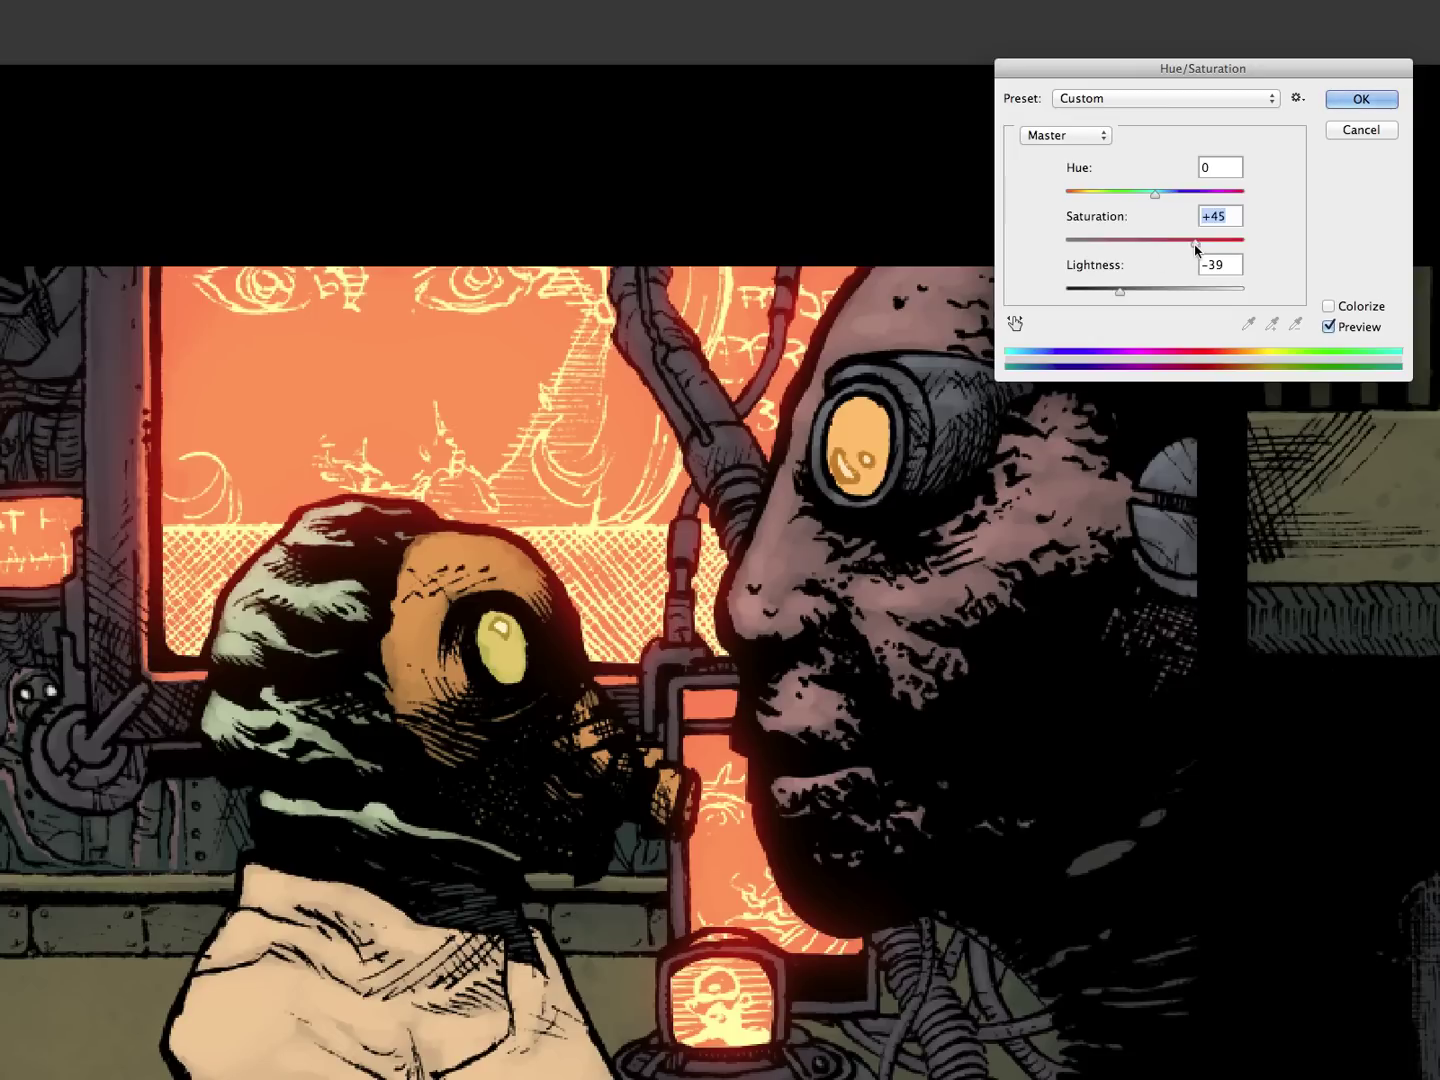
pyautogui.moveTo(1121, 293); pyautogui.dragTo(1118, 293)
pyautogui.click(1354, 103)
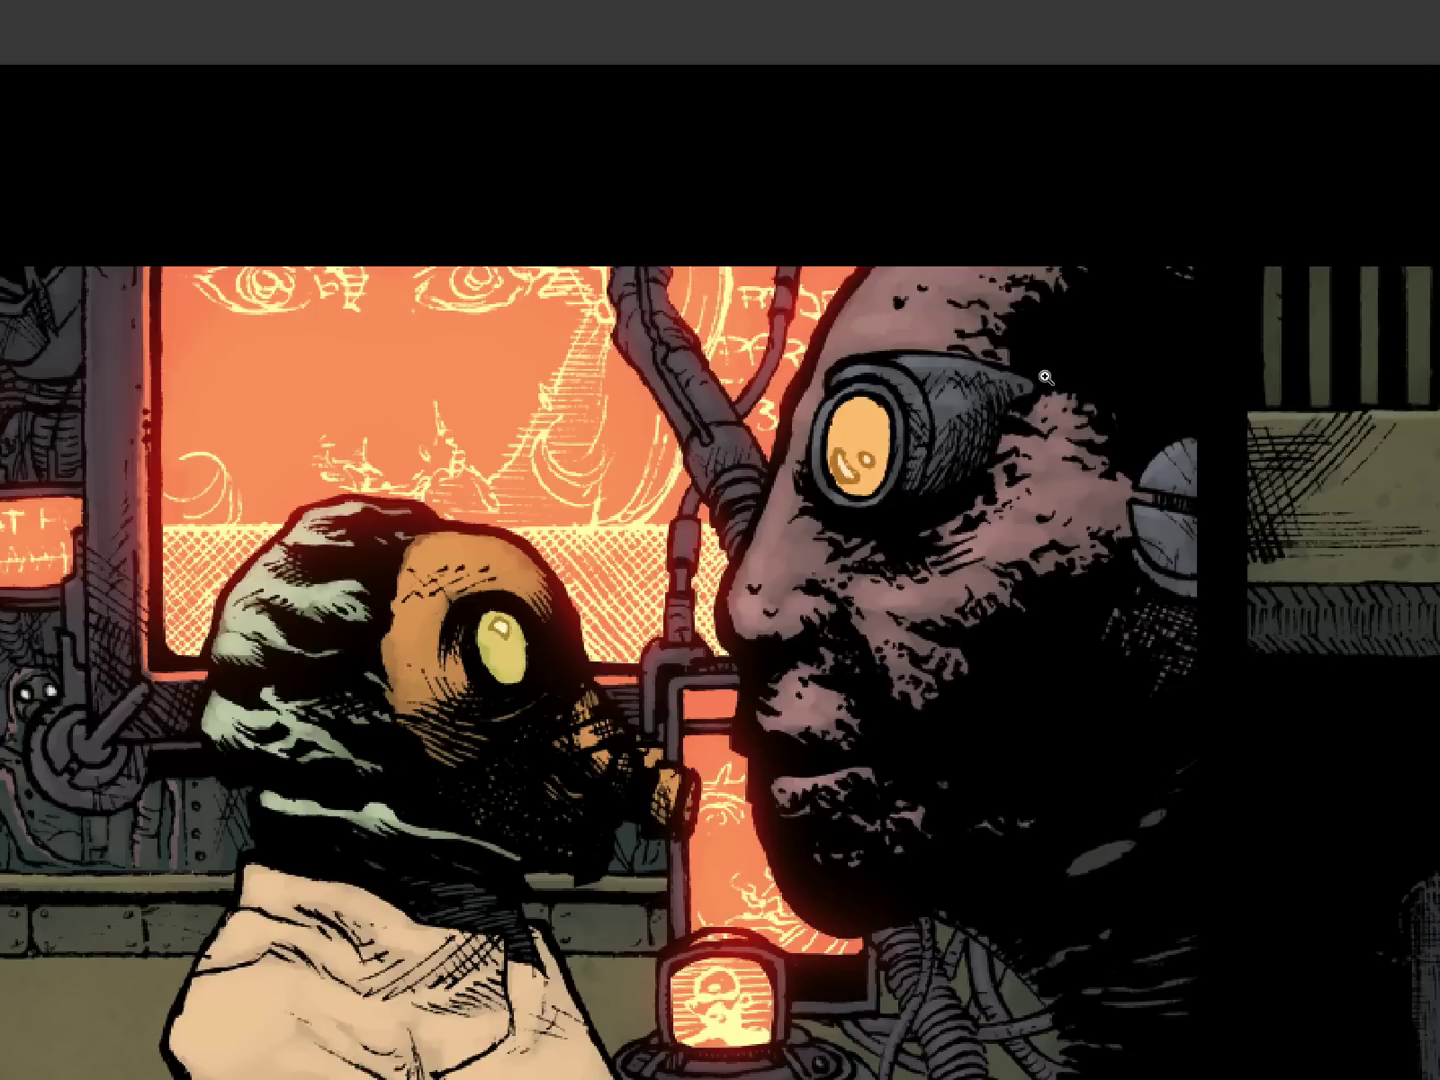
# - Turn the Gradient Map 1 adjustment back on and view the whole page in full-screen mode
pyautogui.moveTo(1001, 455); pyautogui.dragTo(875, 665)
pyautogui.press('Tab')
pyautogui.click(1256, 801)
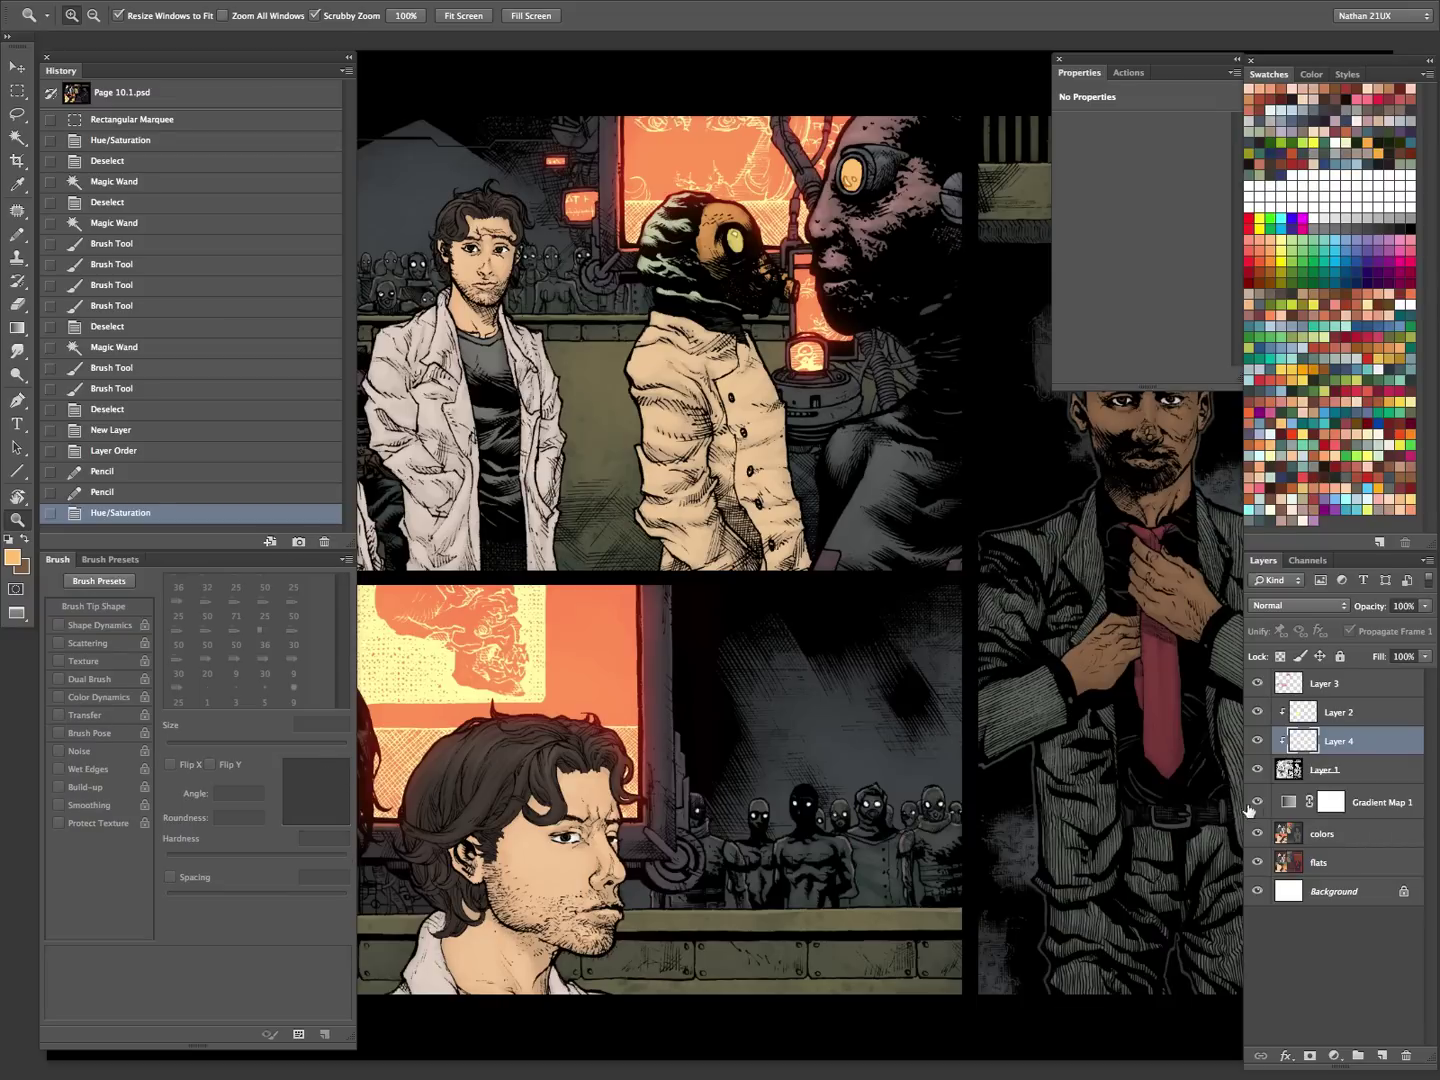
pyautogui.moveTo(930, 761); pyautogui.dragTo(806, 761)
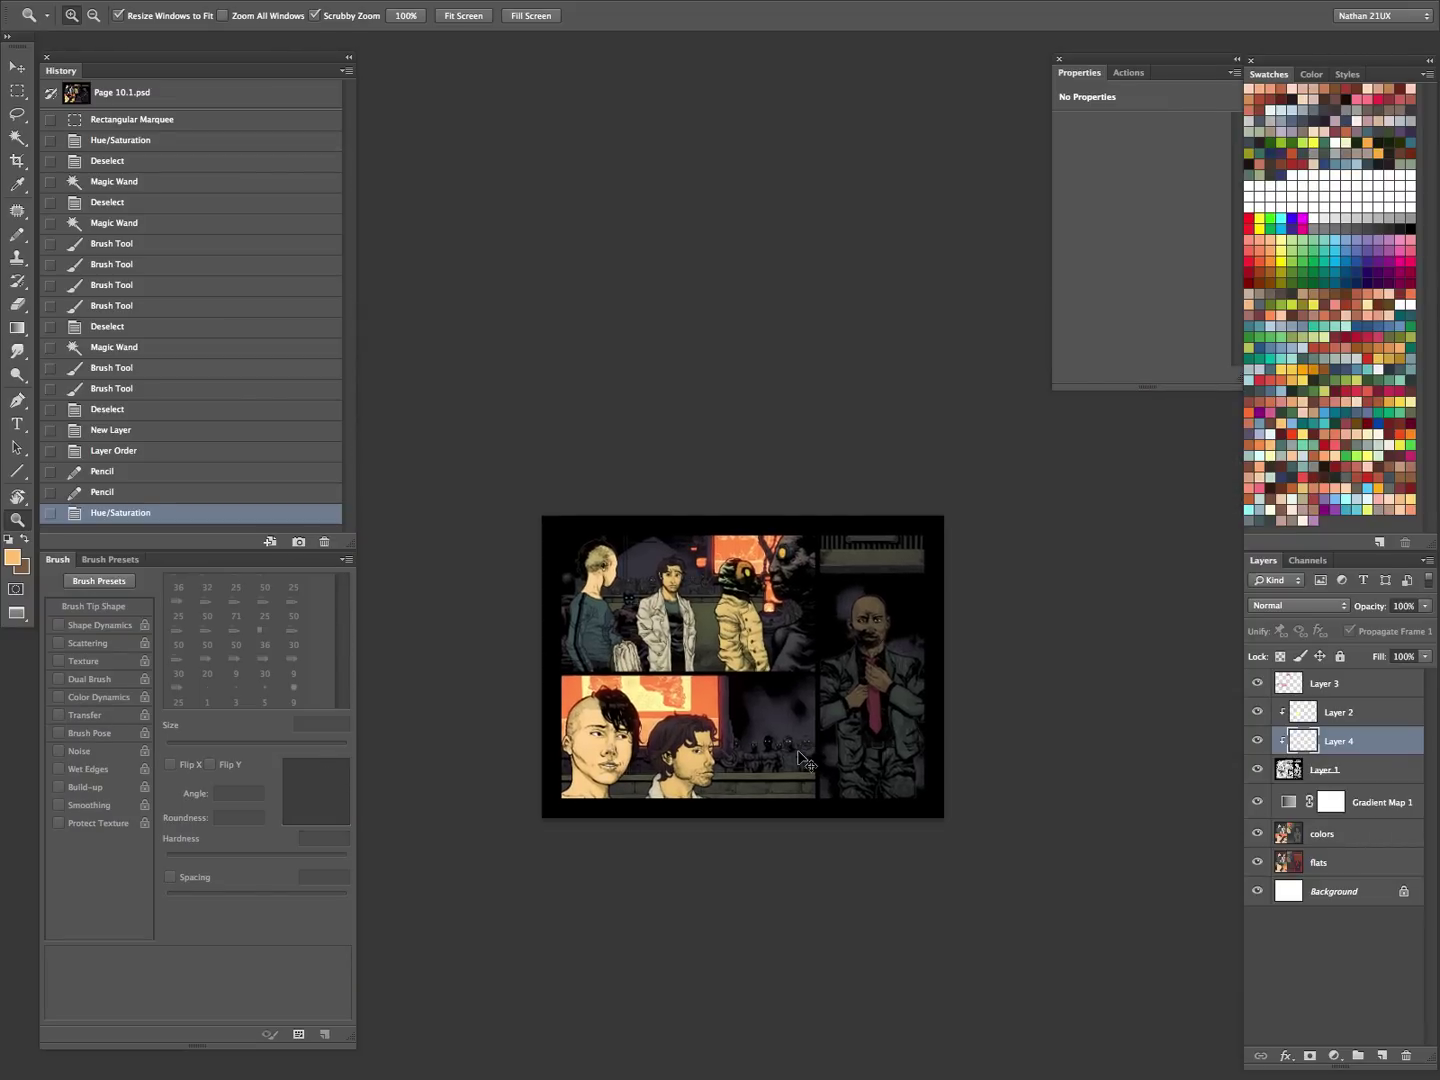
pyautogui.press('f')
pyautogui.press('f')
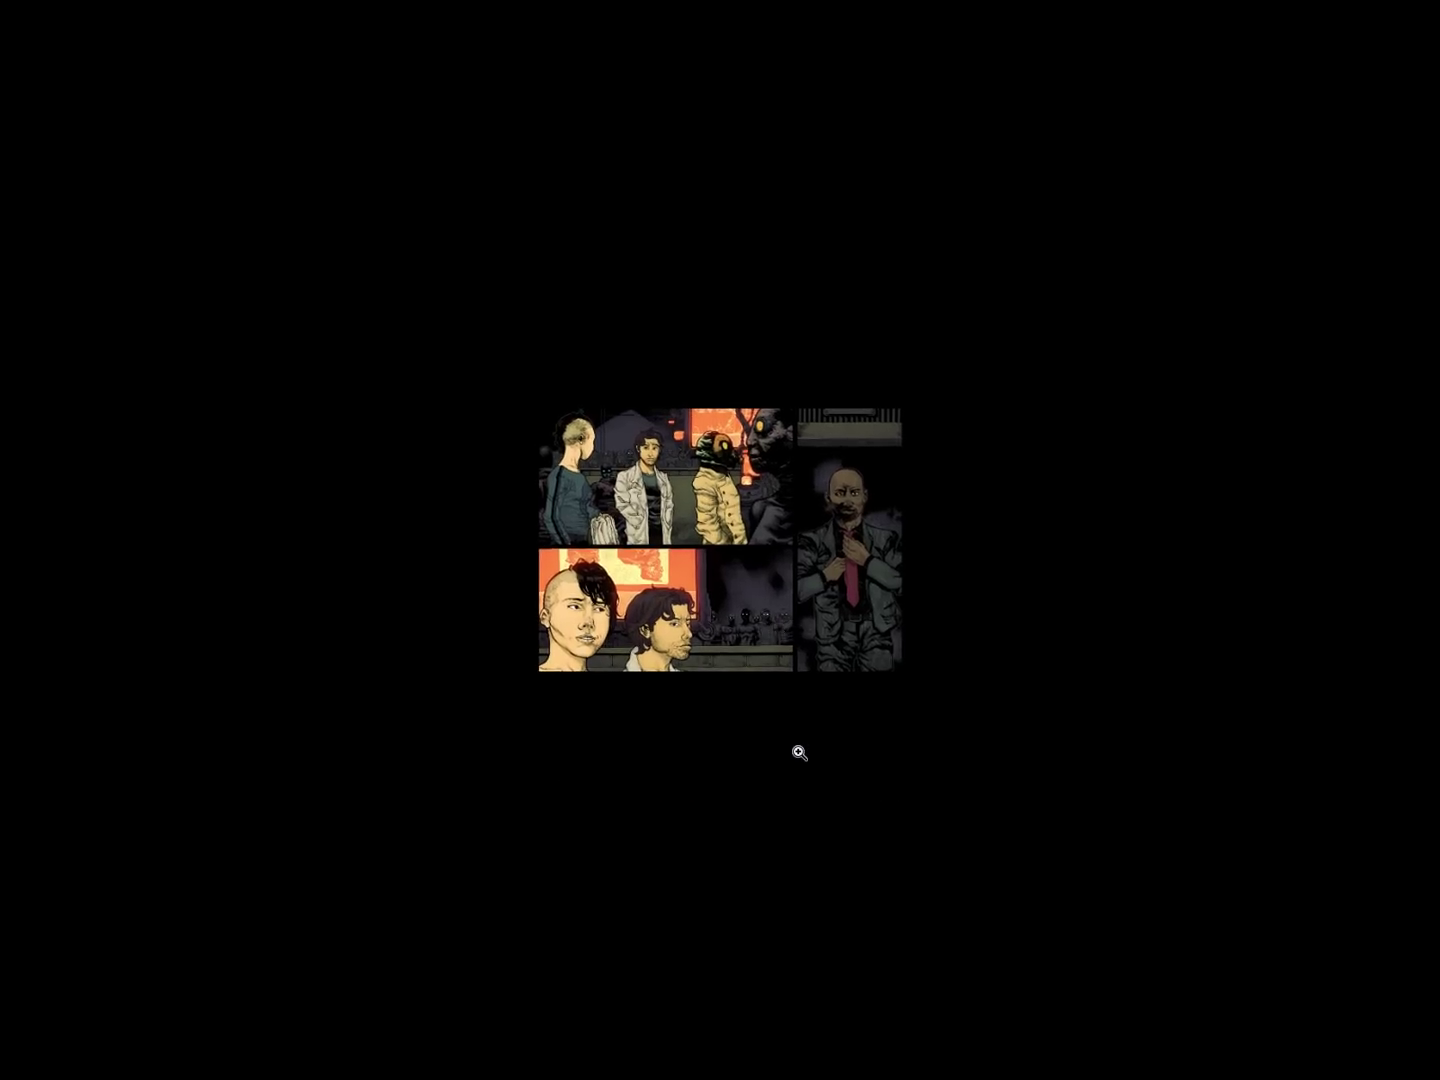
# - Reposition the Page 10.1.psd window over the Page 11.1 and Page 11.2 documents
pyautogui.press('Tab')
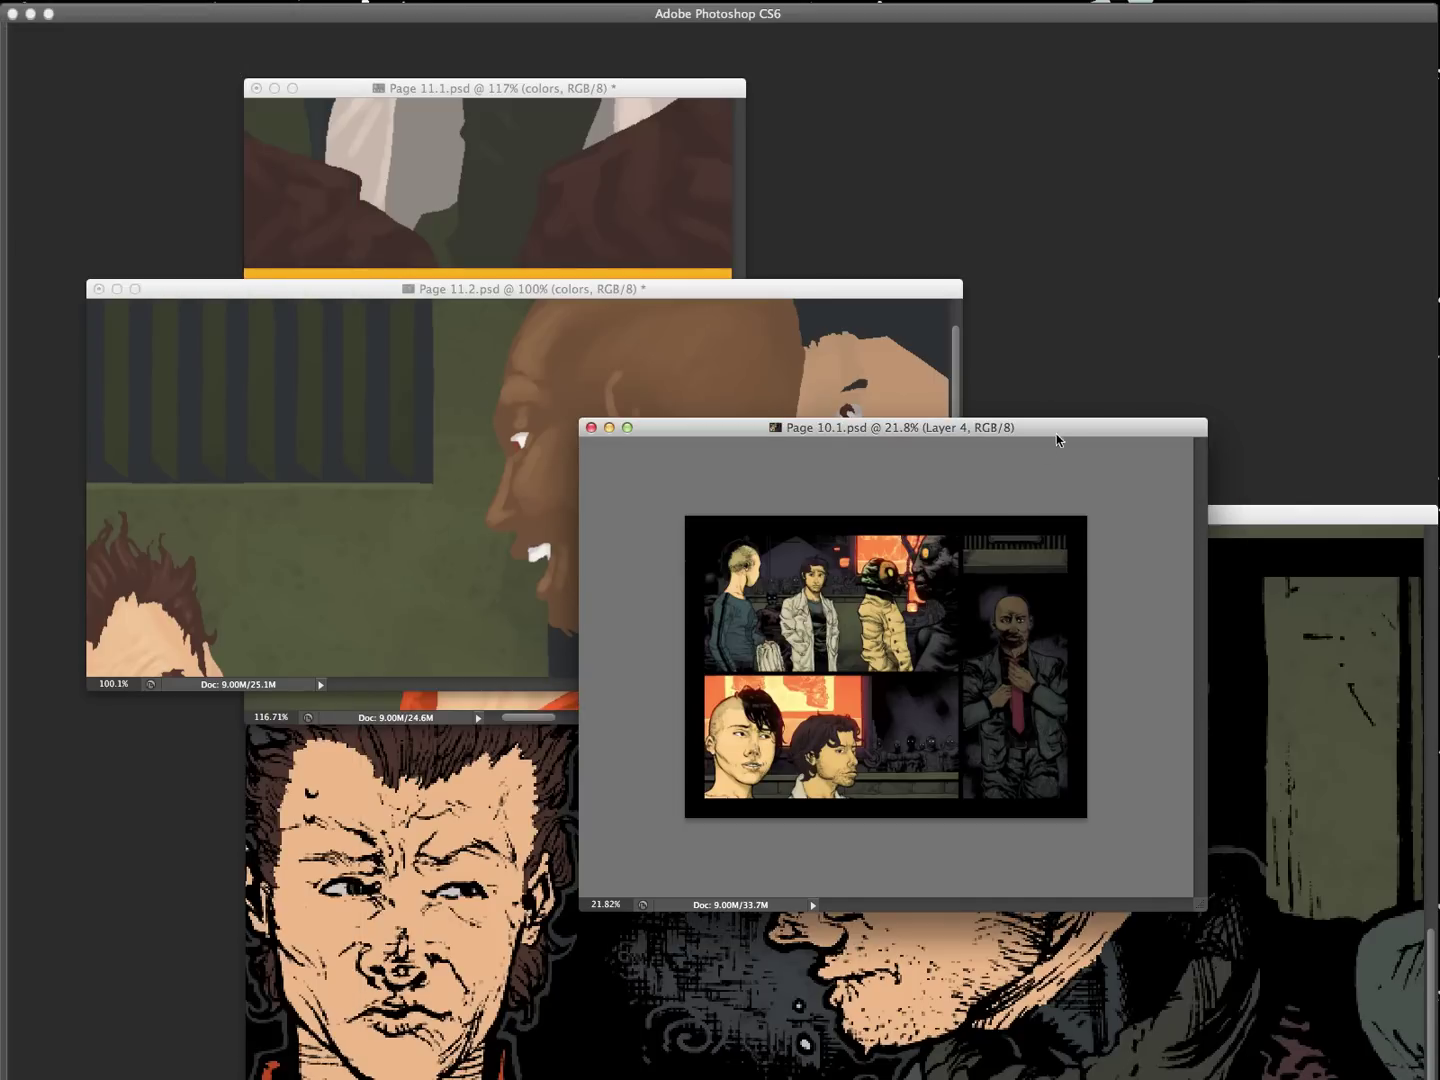
pyautogui.moveTo(1061, 428); pyautogui.dragTo(856, 218)
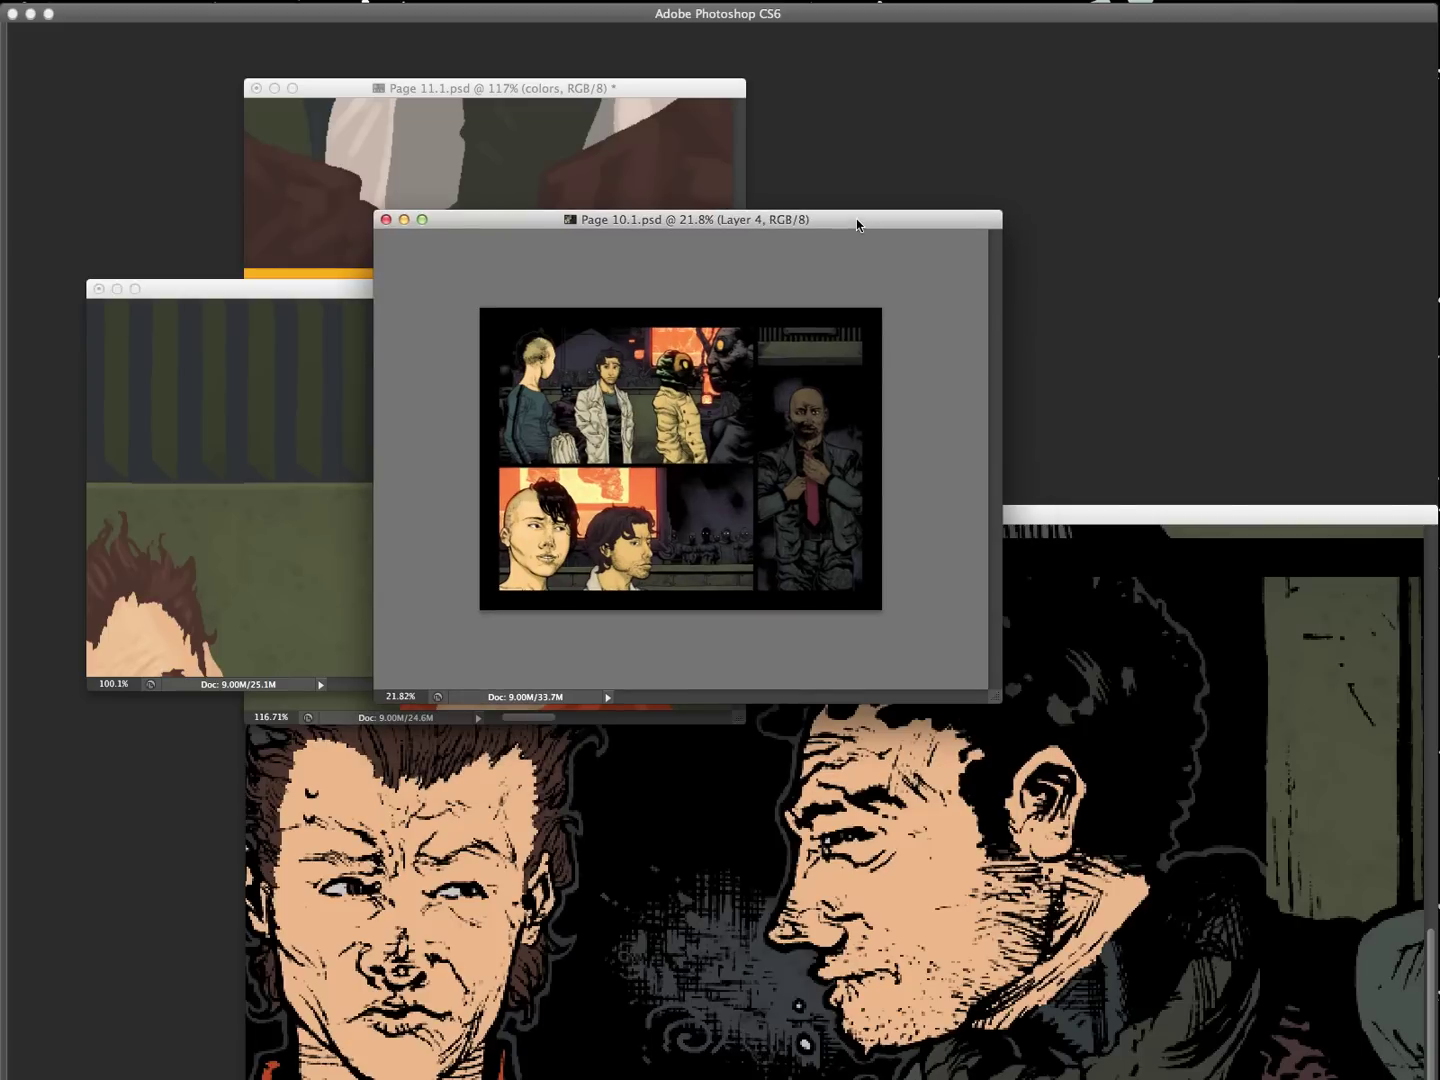
pyautogui.moveTo(900, 227); pyautogui.dragTo(781, 149)
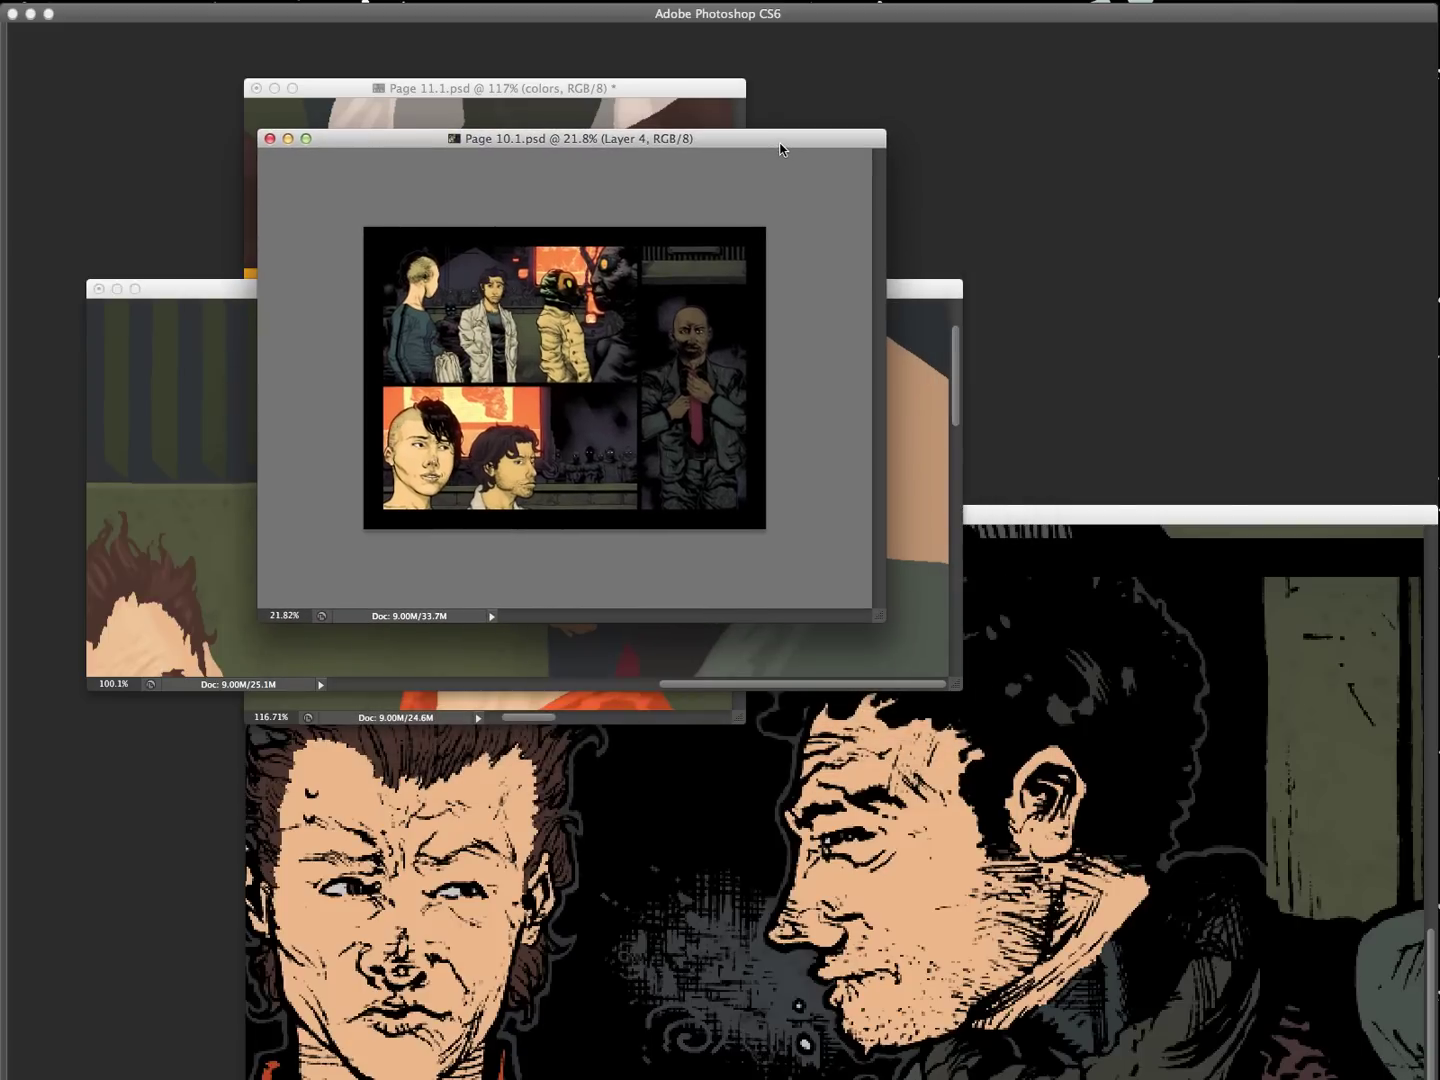